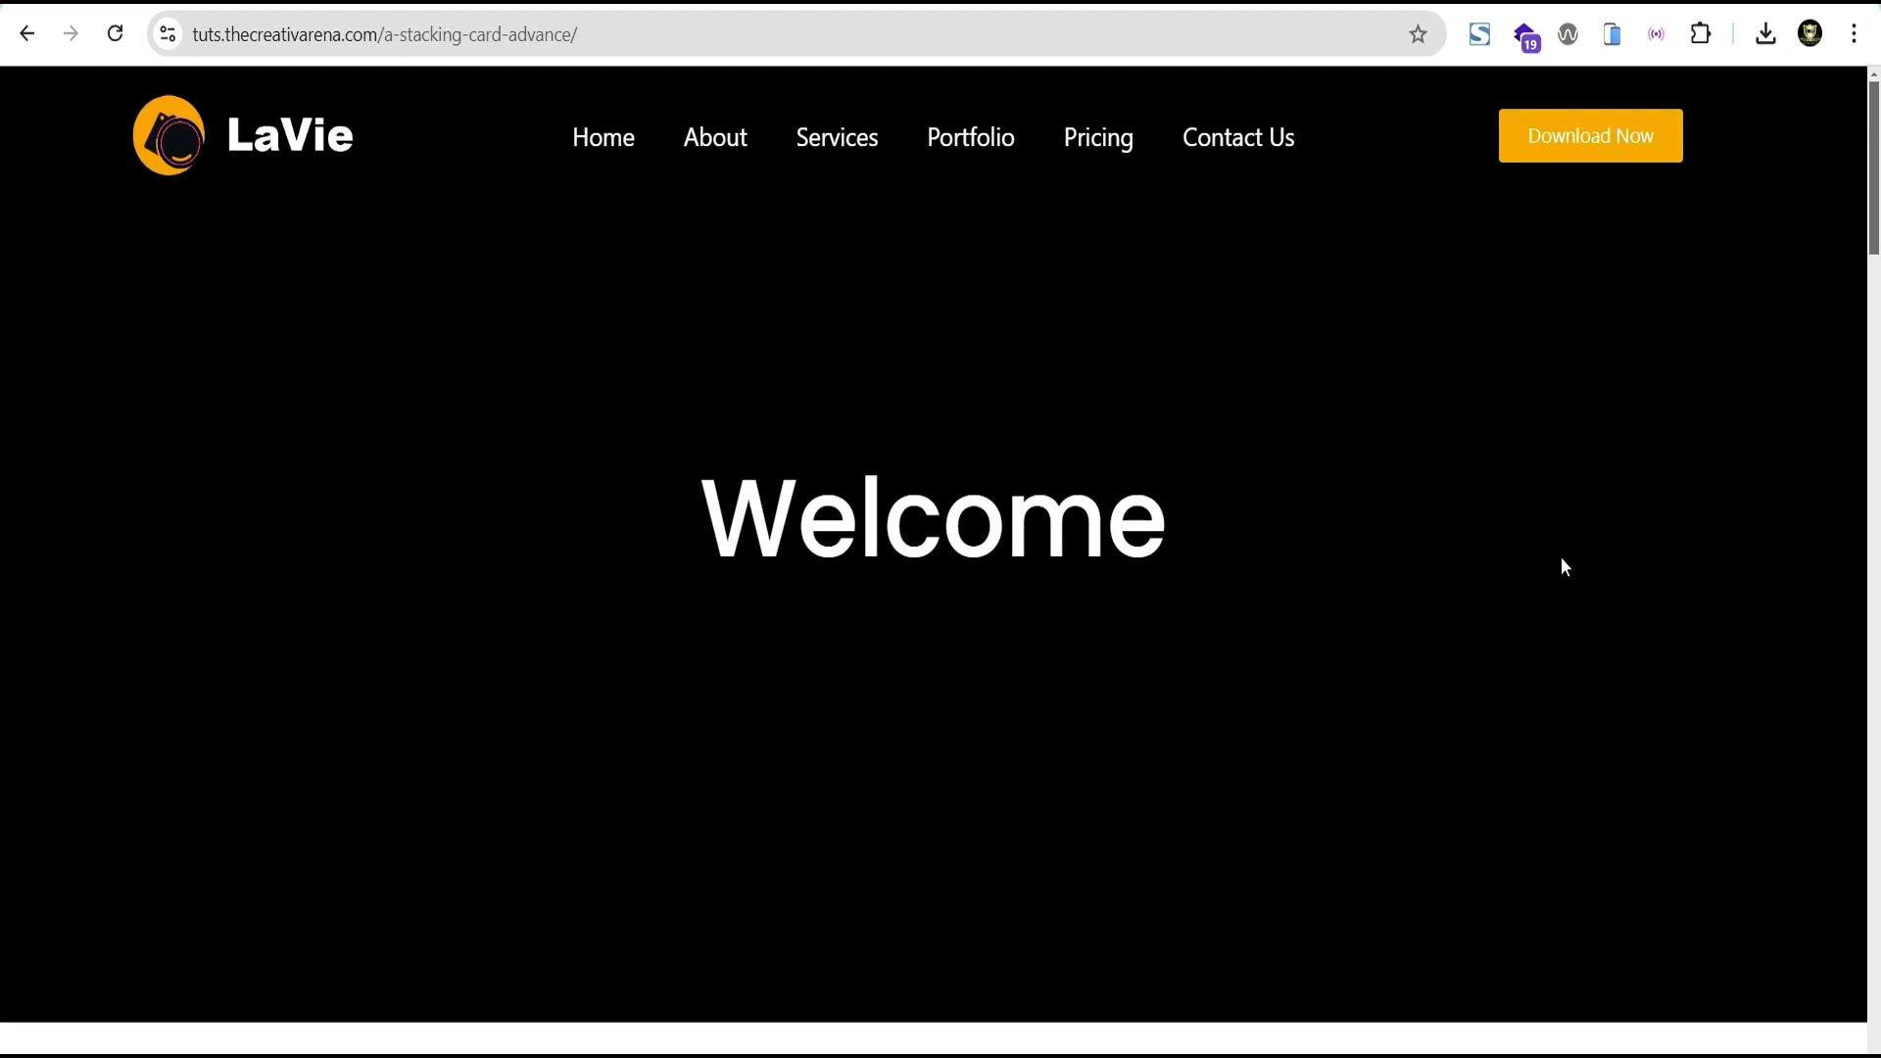
# Examine the rotating card stack animation in the Our Services section of the finished page at desktop width.
pyautogui.scroll(-7, 1559, 555)
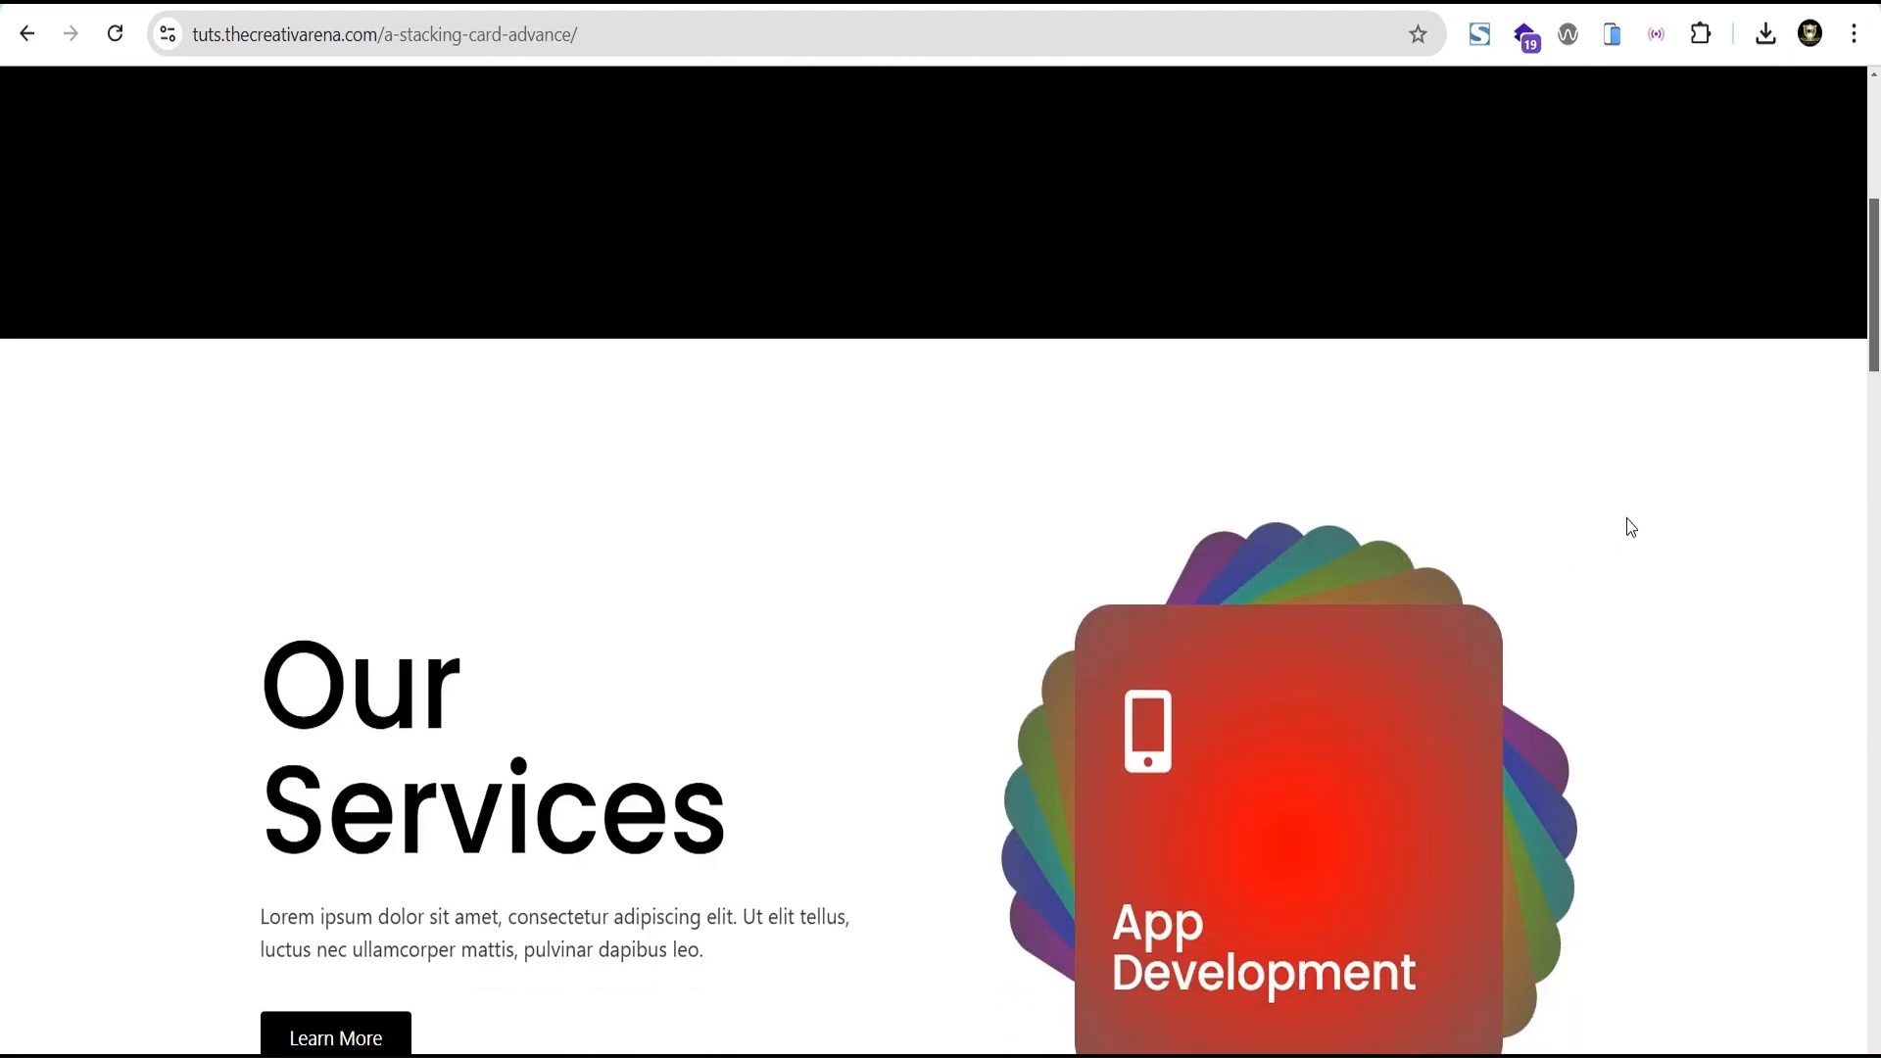
pyautogui.scroll(-3, 1629, 527)
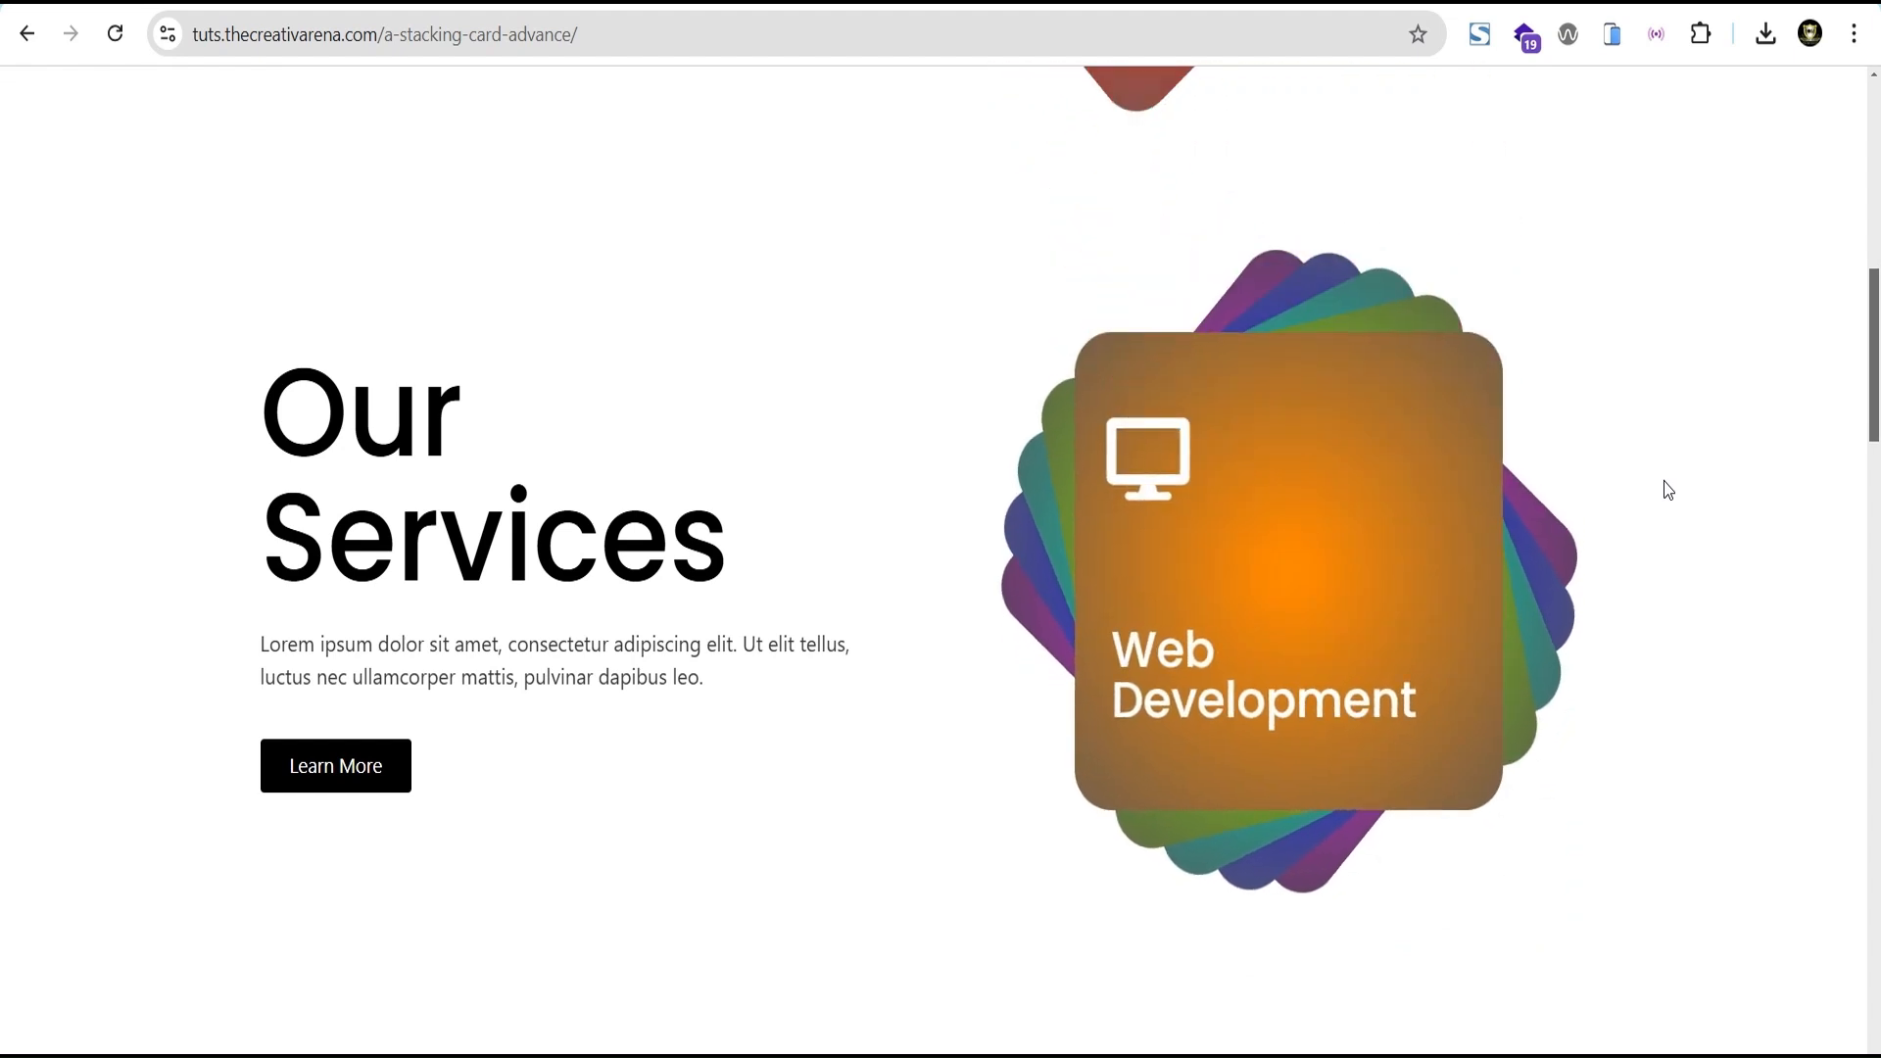
pyautogui.scroll(-3, 1669, 489)
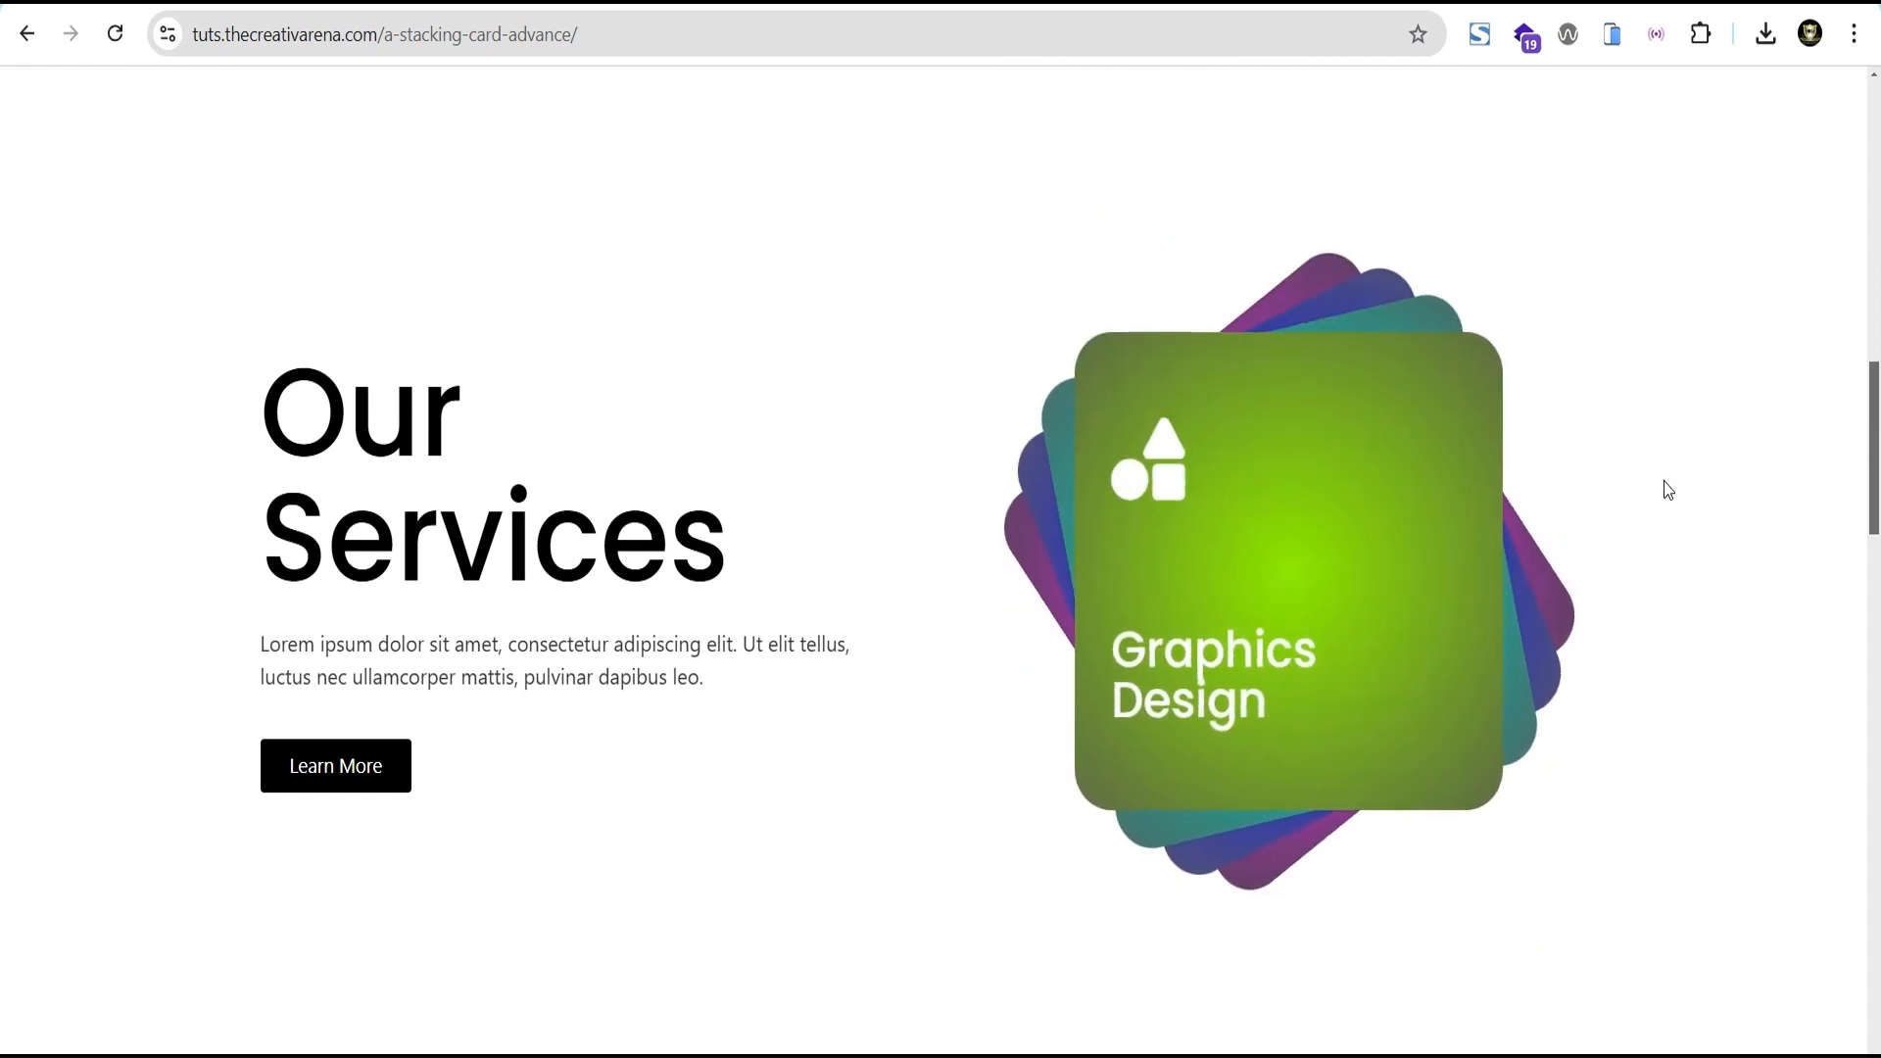
pyautogui.scroll(-3, 1668, 490)
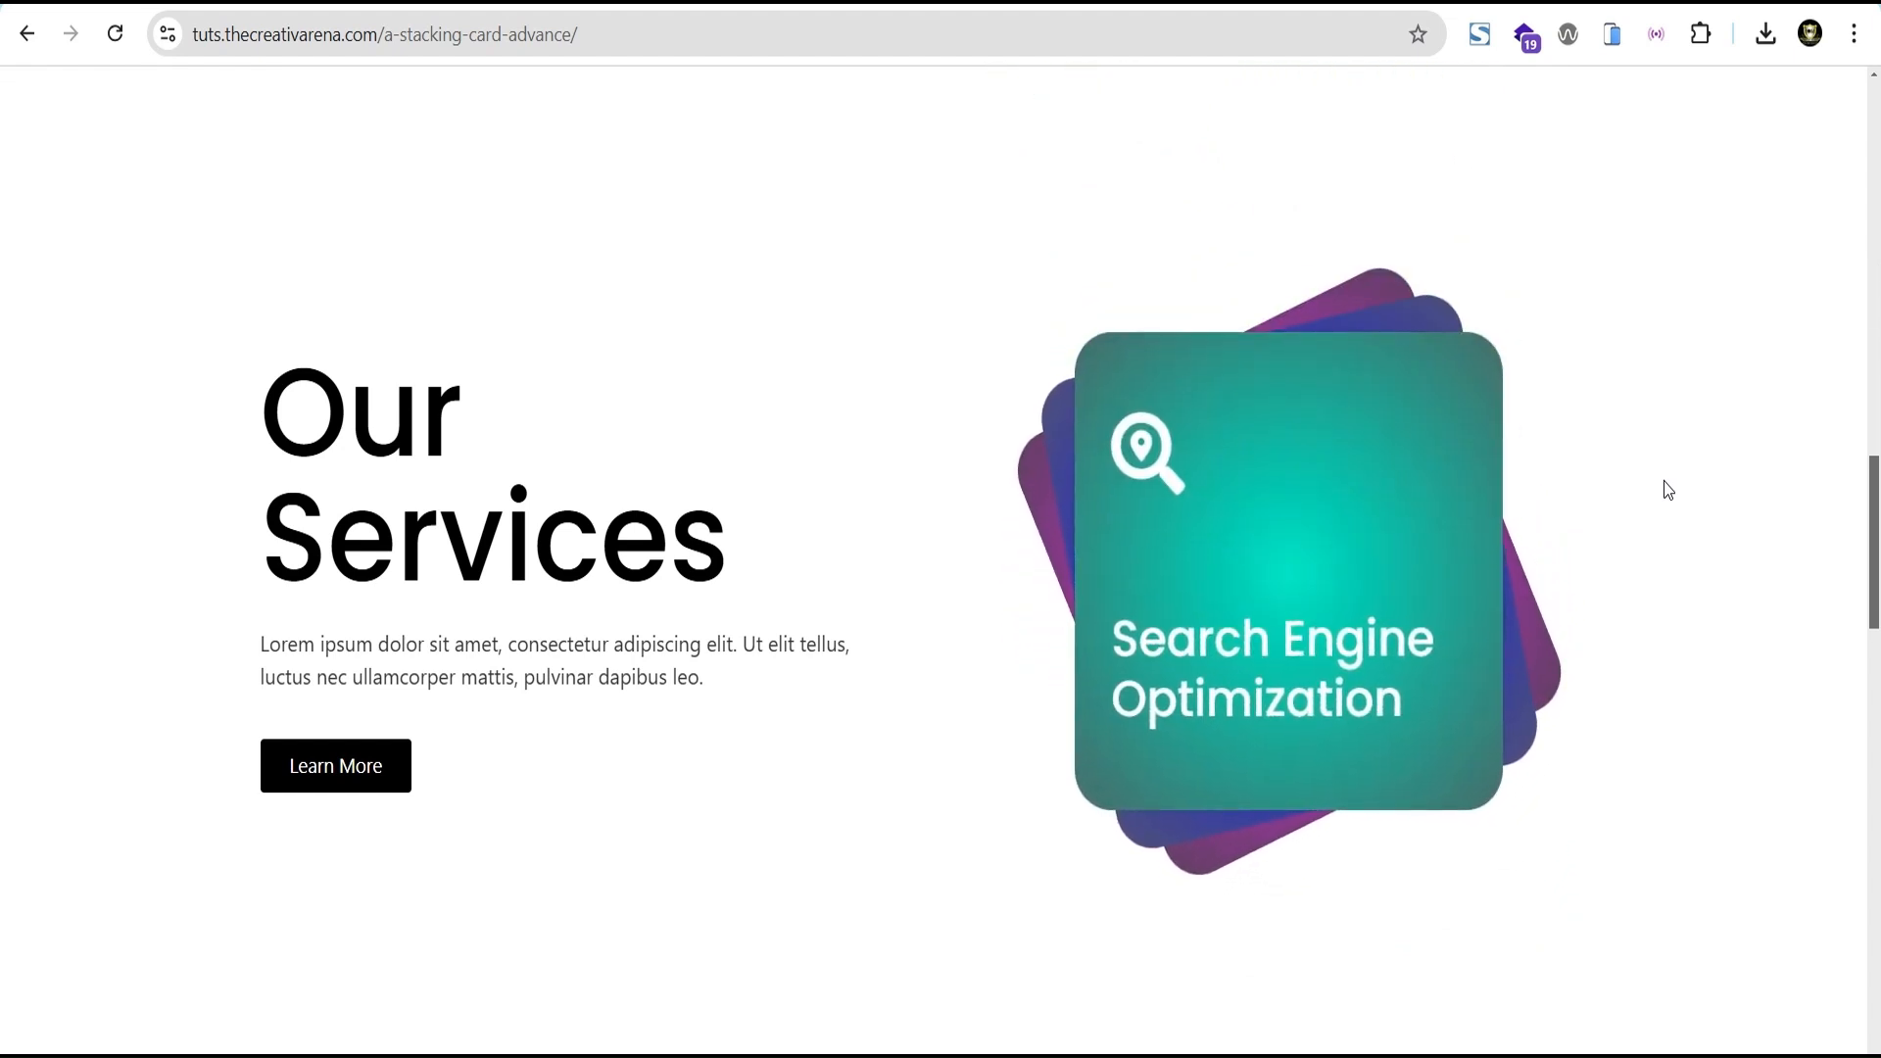
pyautogui.scroll(-3, 1669, 490)
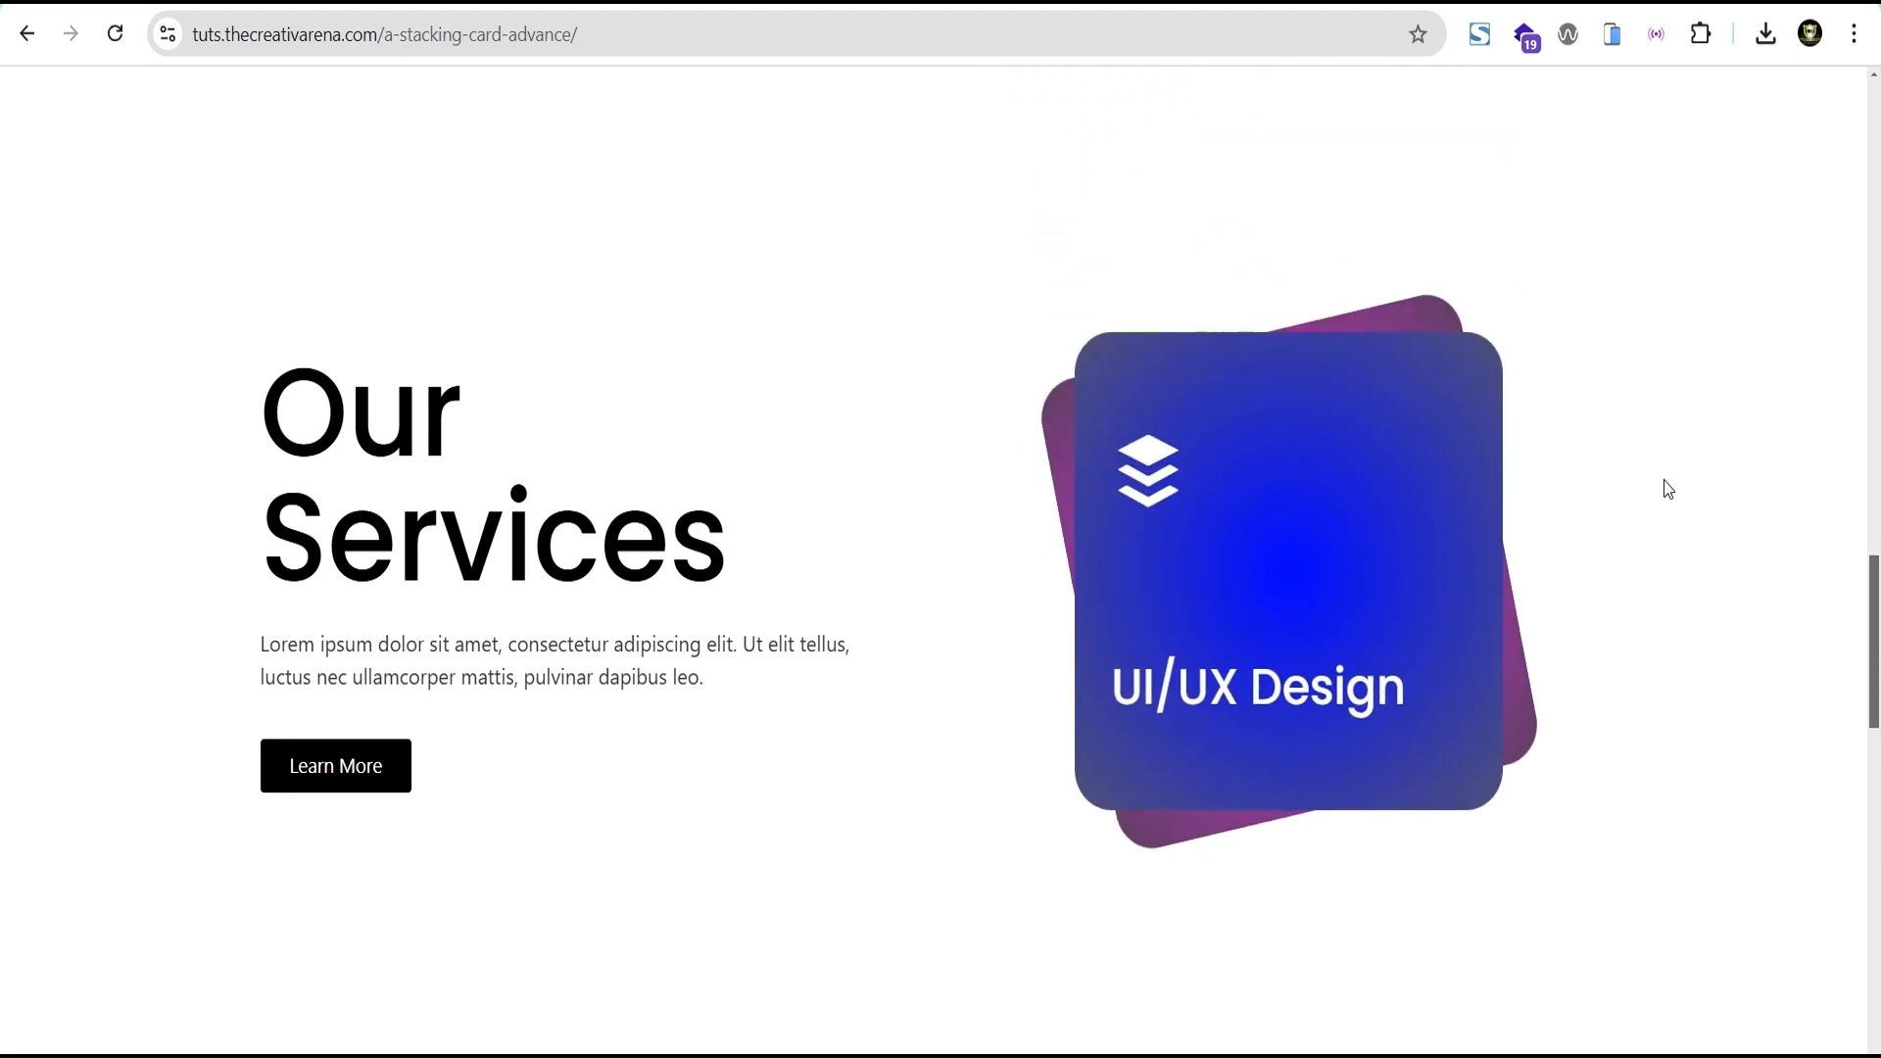
pyautogui.scroll(-3, 1669, 490)
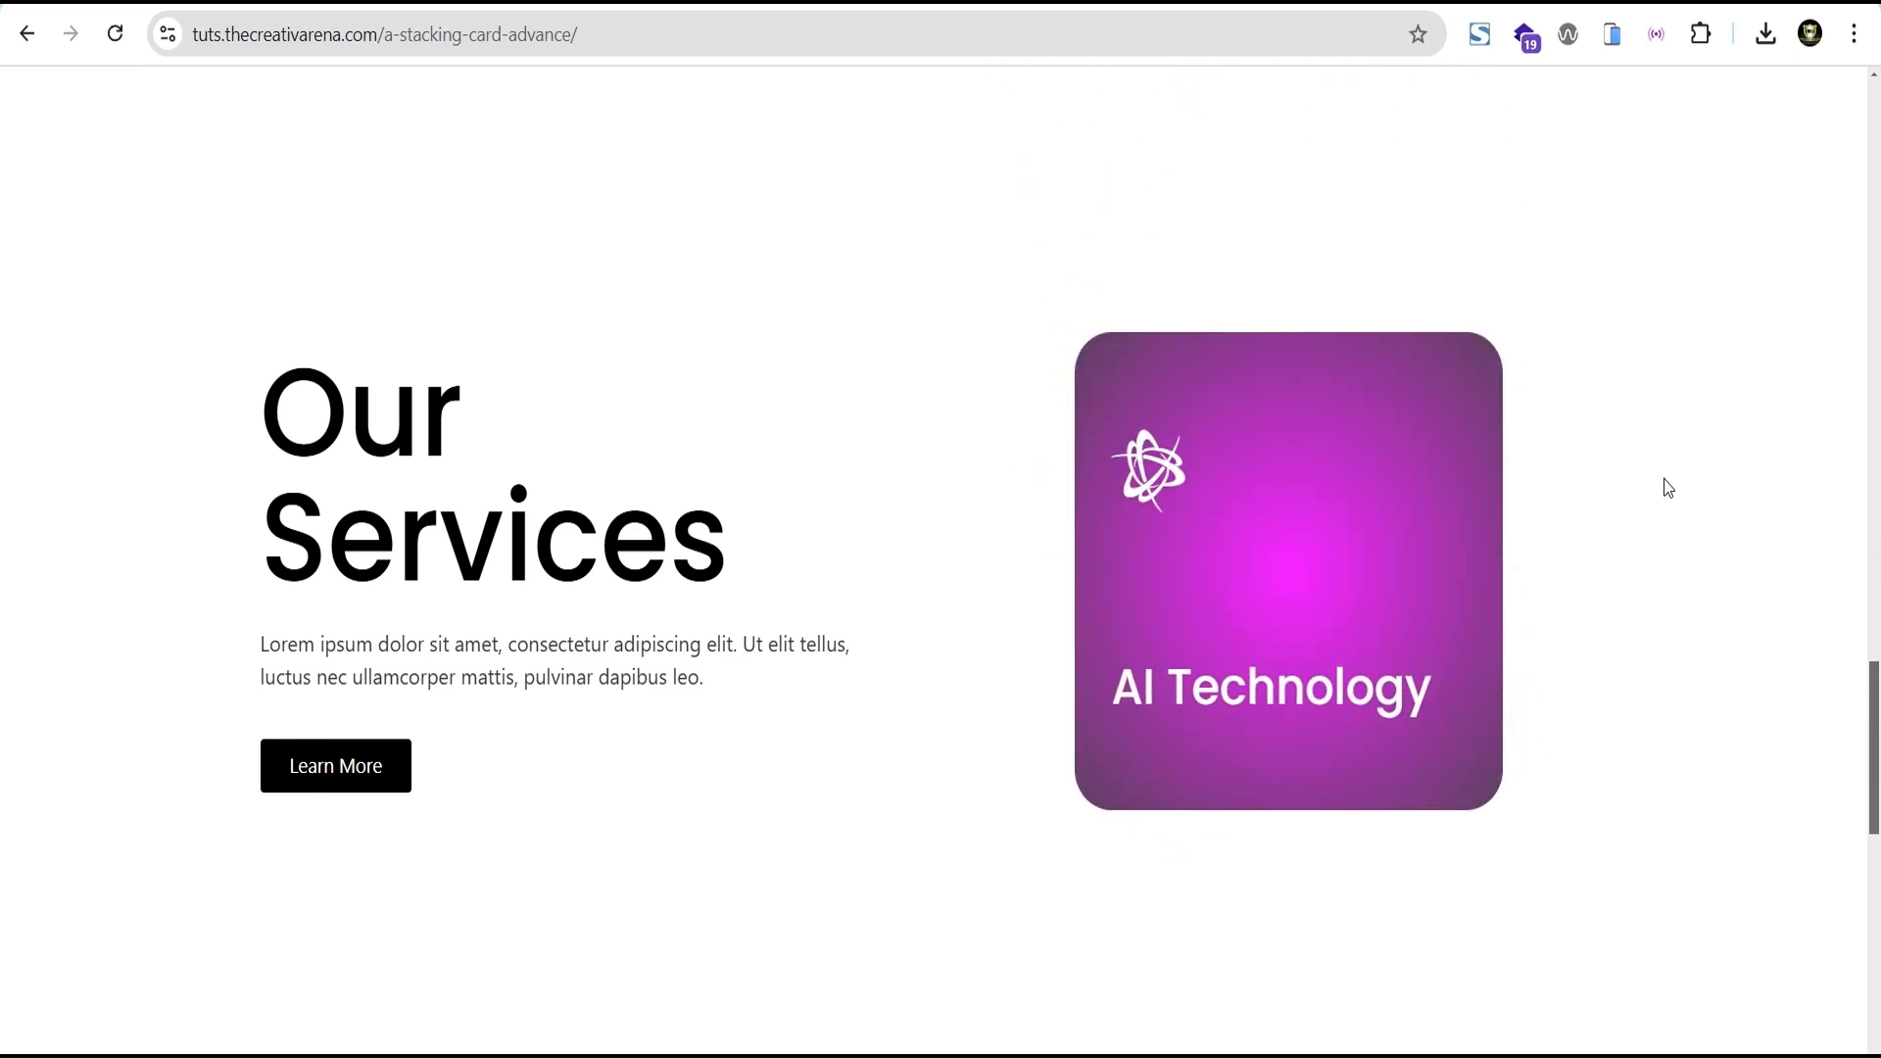
pyautogui.scroll(-5, 1669, 488)
pyautogui.scroll(6, 1668, 488)
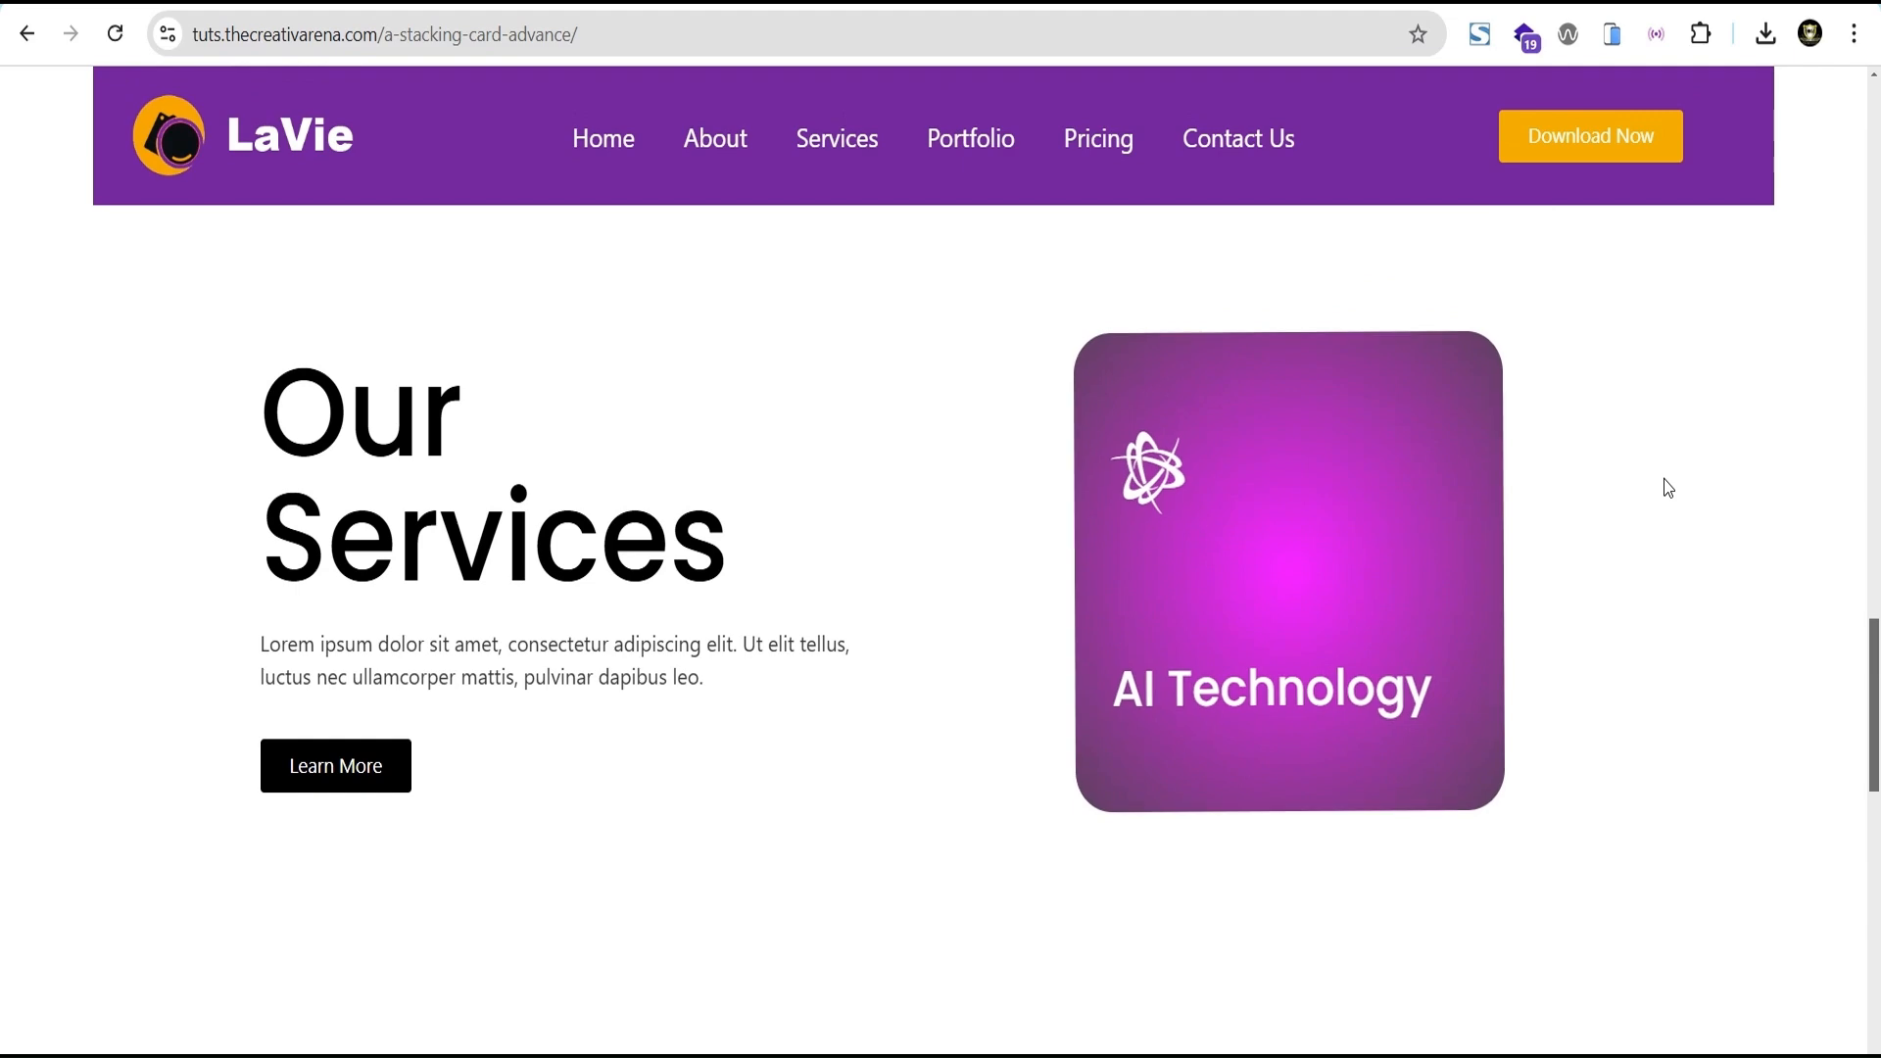
pyautogui.scroll(10, 1668, 488)
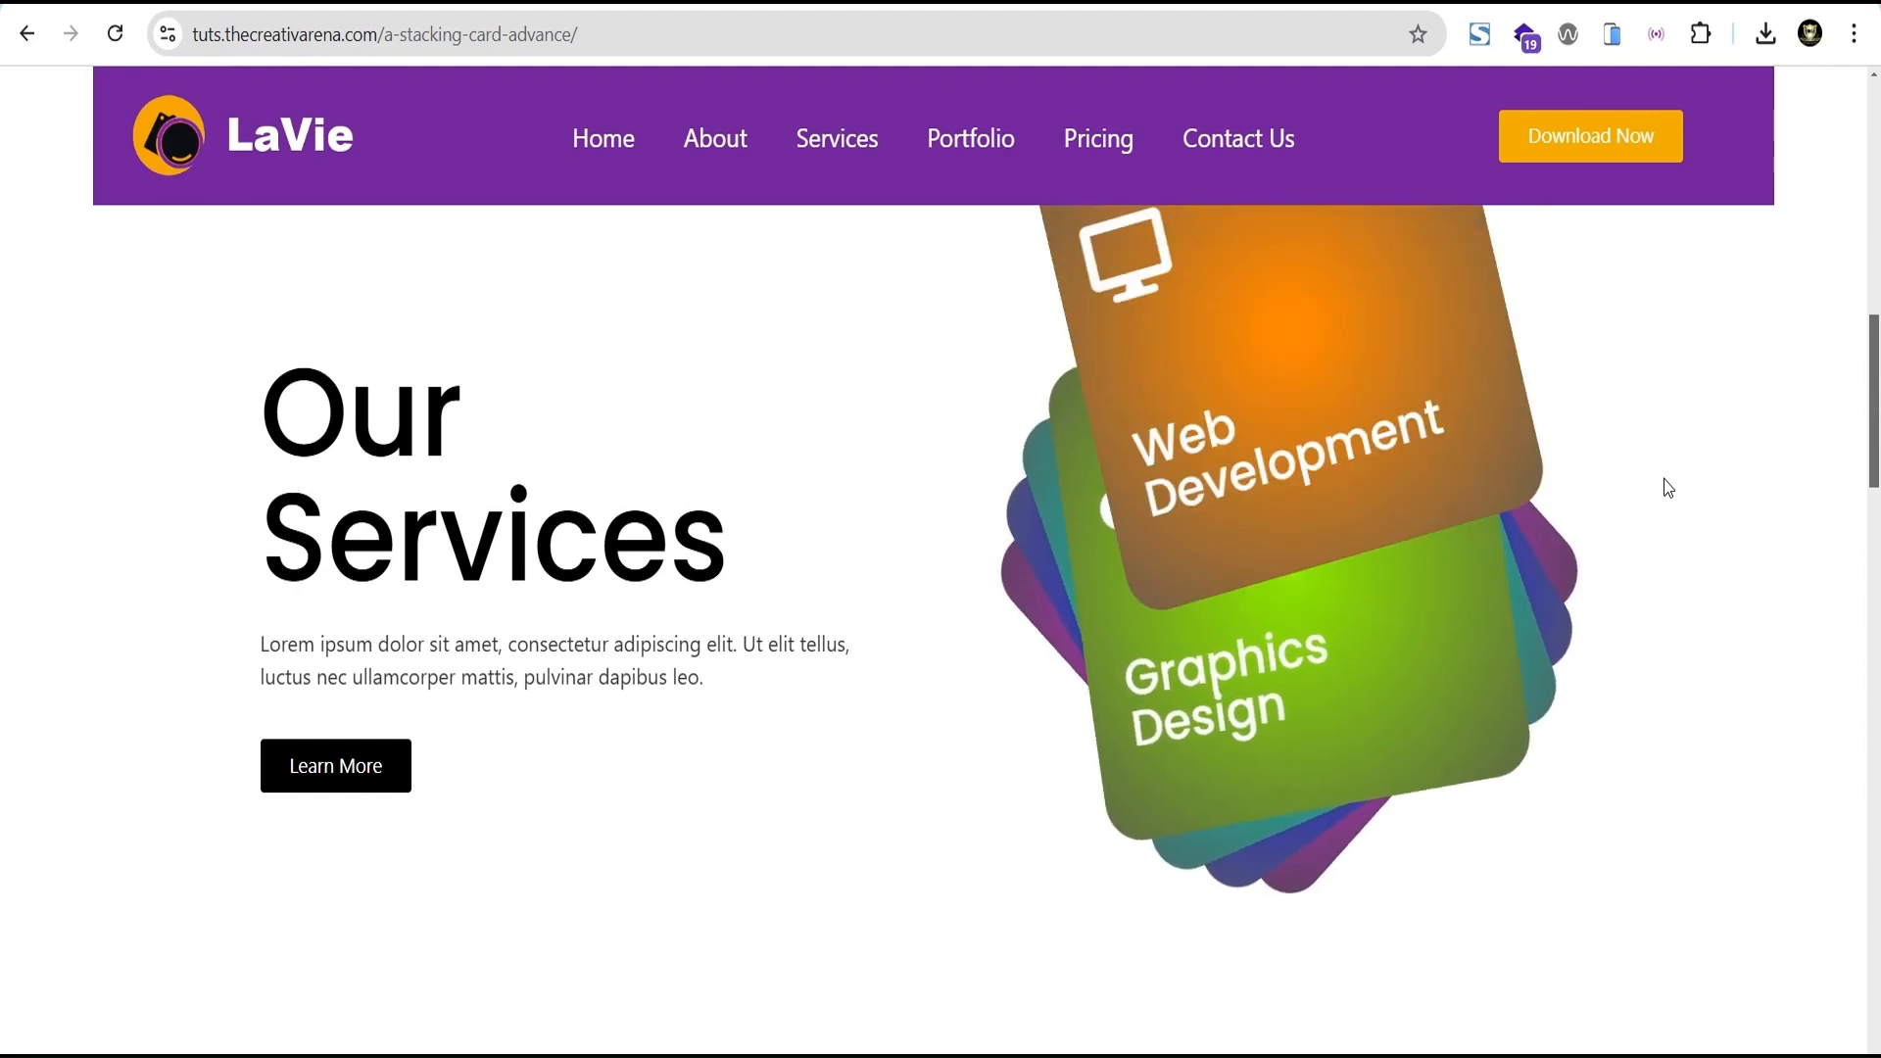
pyautogui.scroll(5, 1668, 488)
pyautogui.scroll(-3, 1663, 478)
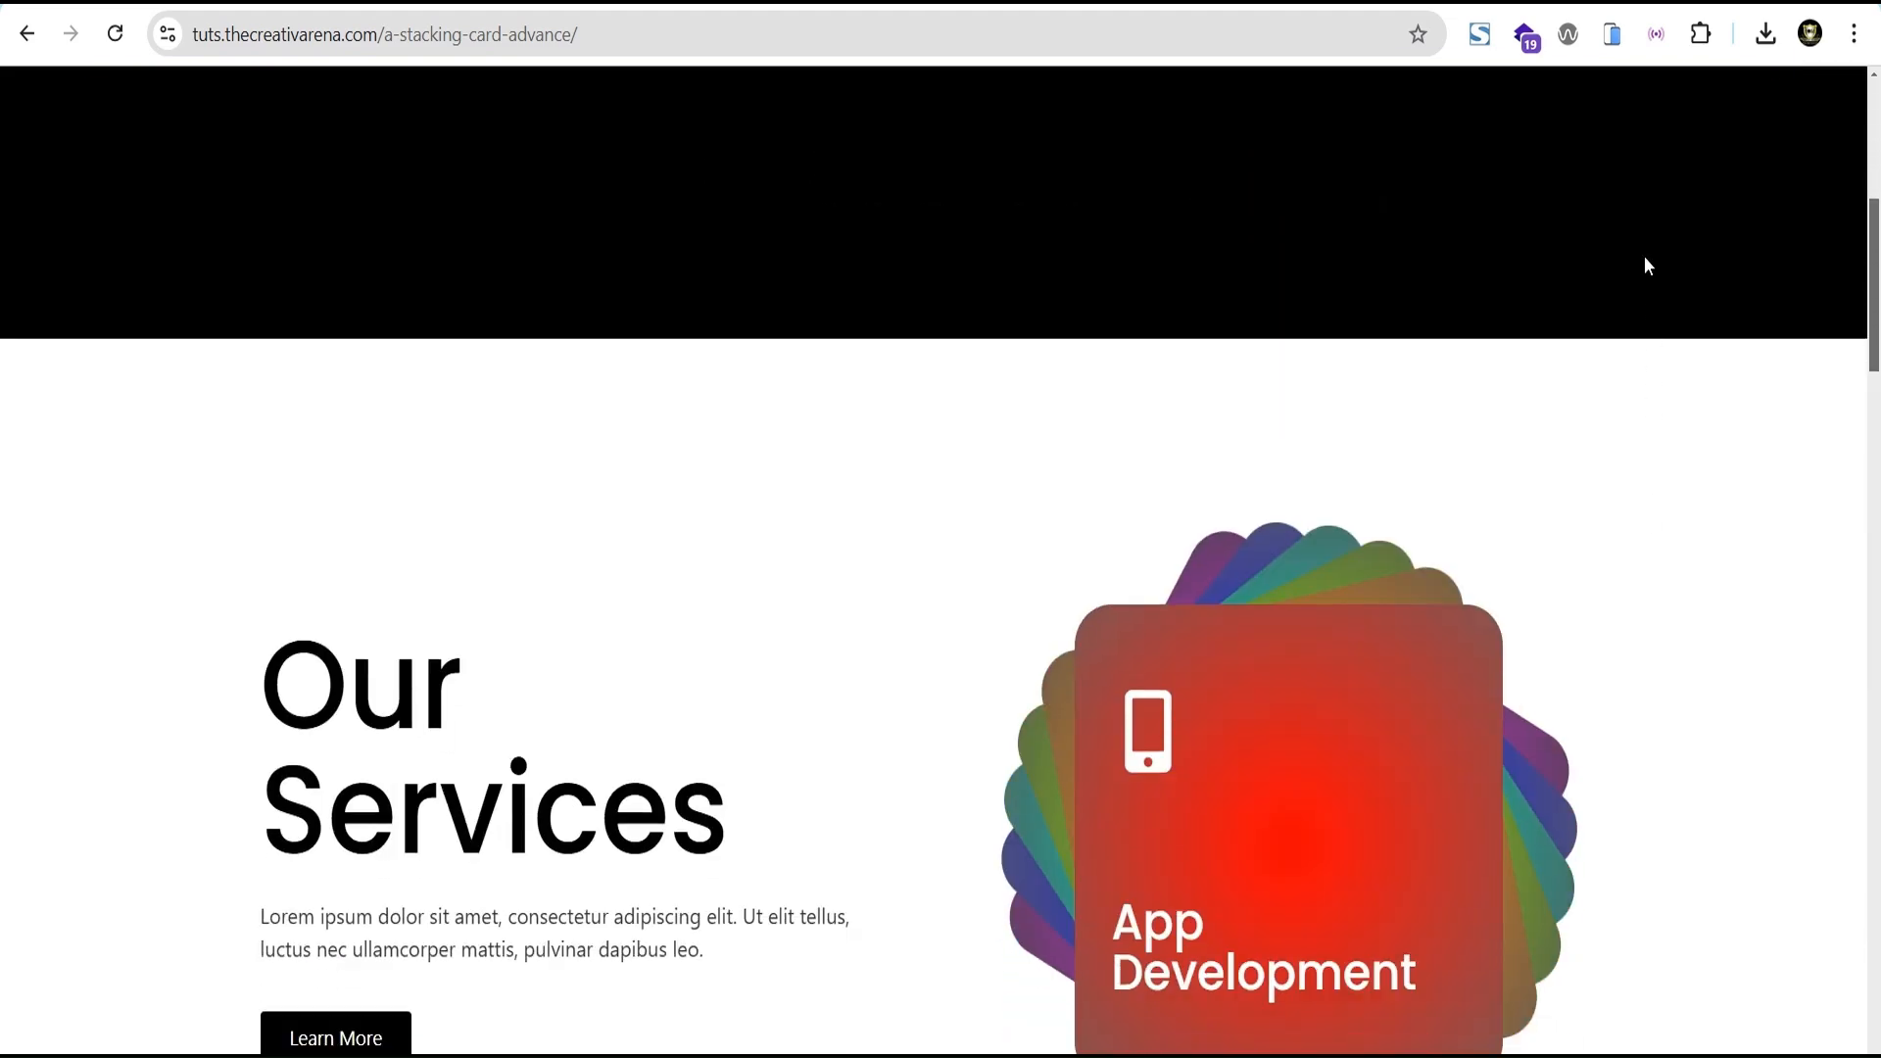
# Preview the page in the tablet simulator and examine how the Our Services card stack animates.
pyautogui.click(1612, 36)
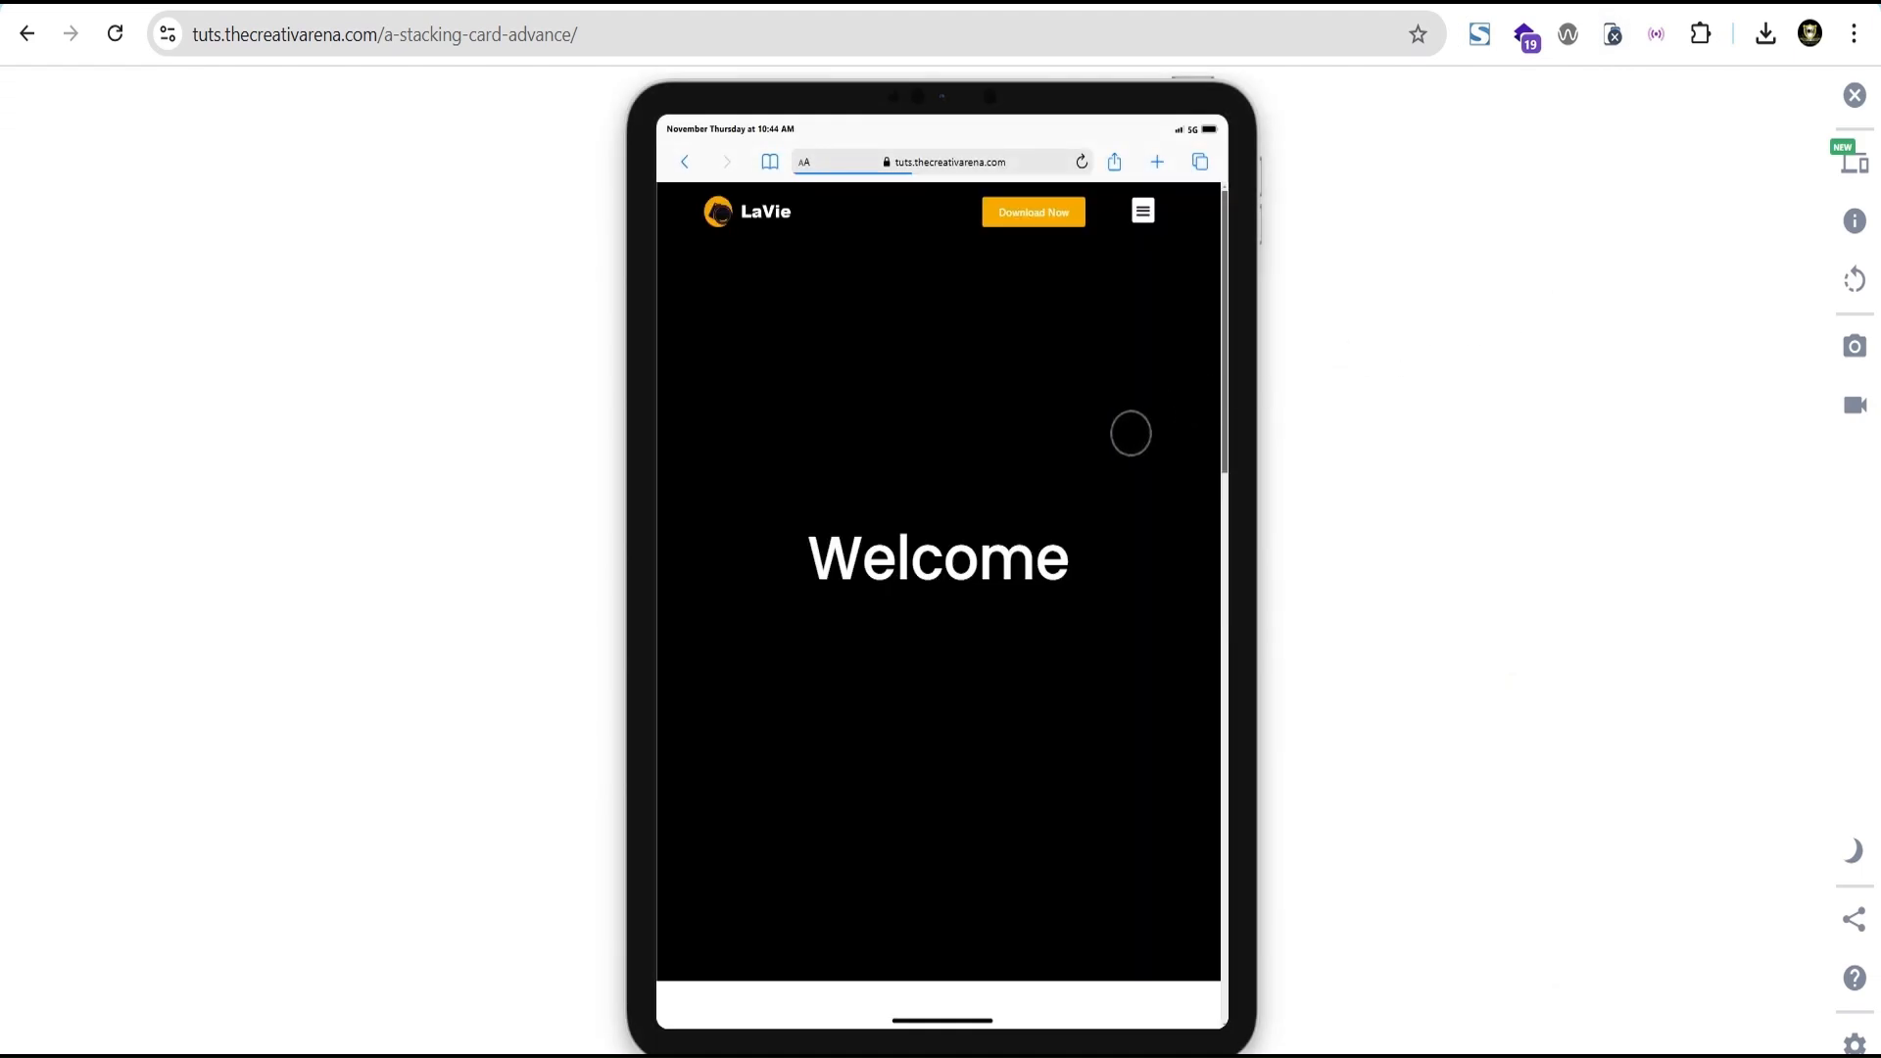
pyautogui.scroll(-5, 1117, 533)
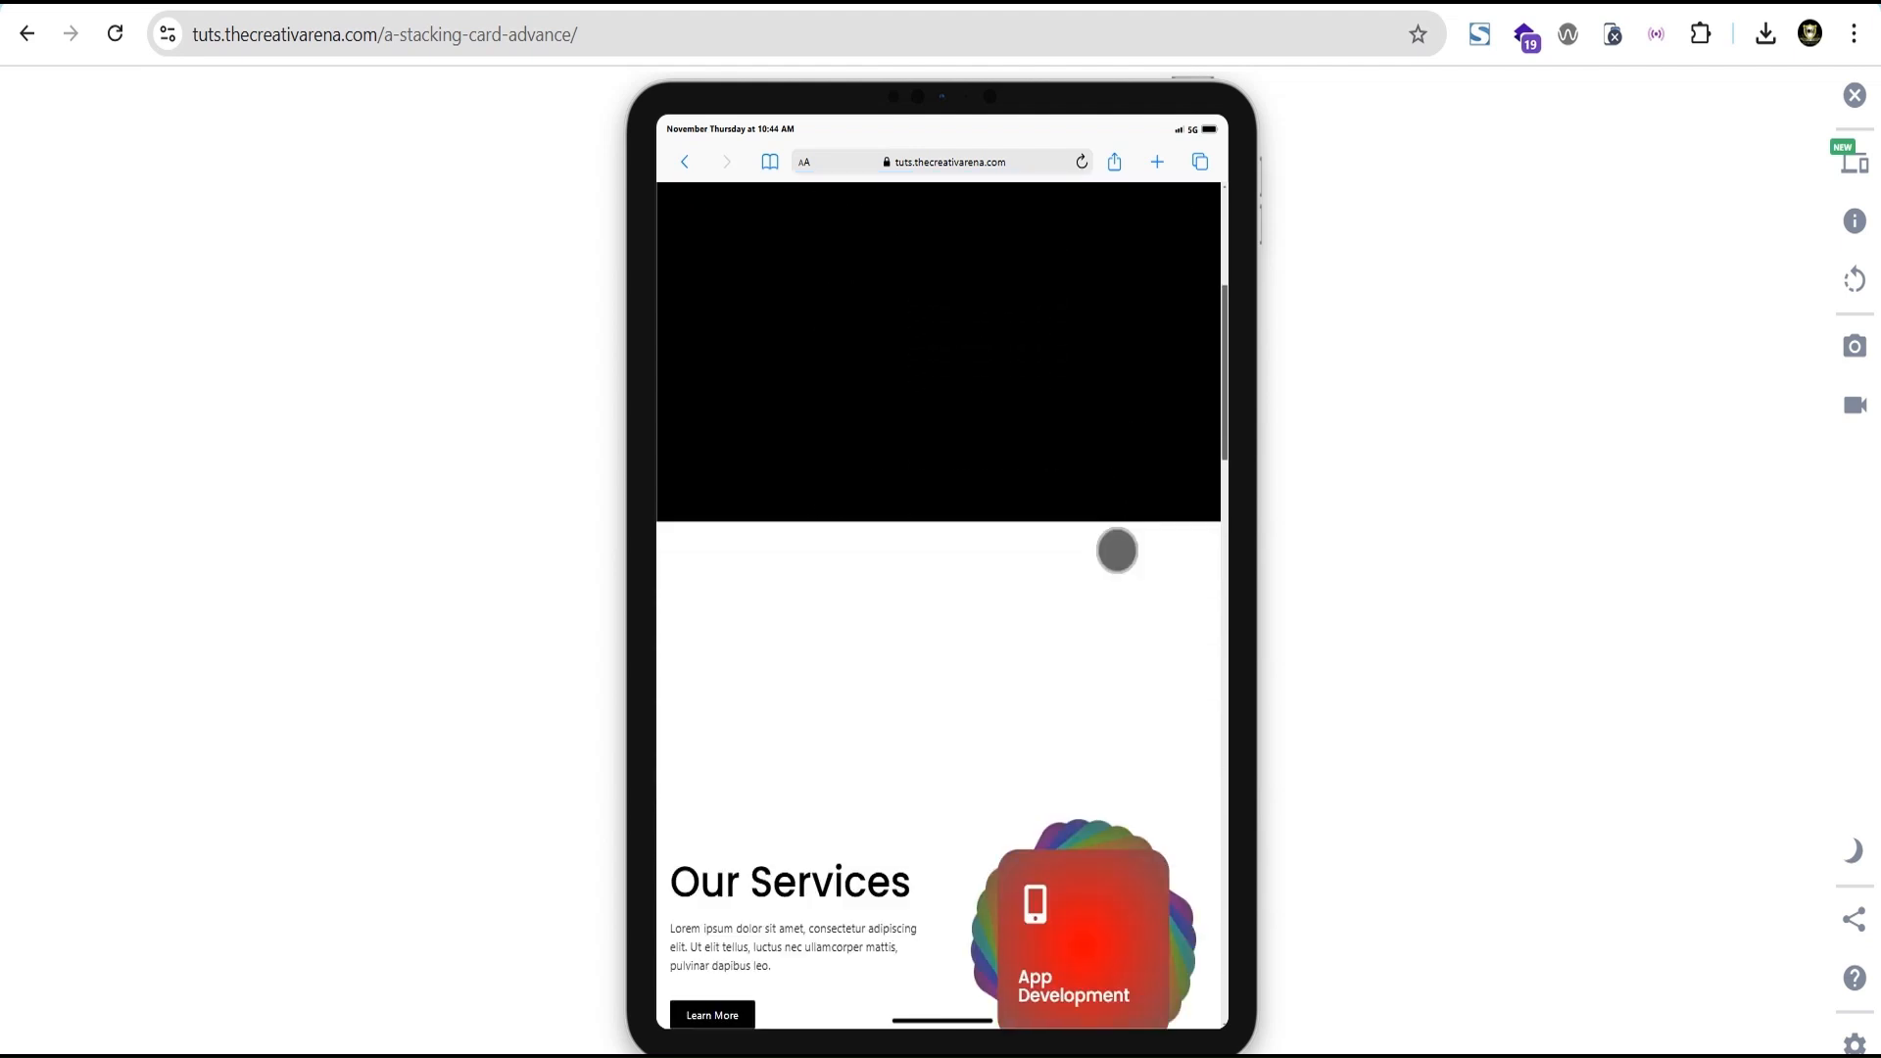
pyautogui.scroll(-10, 1117, 551)
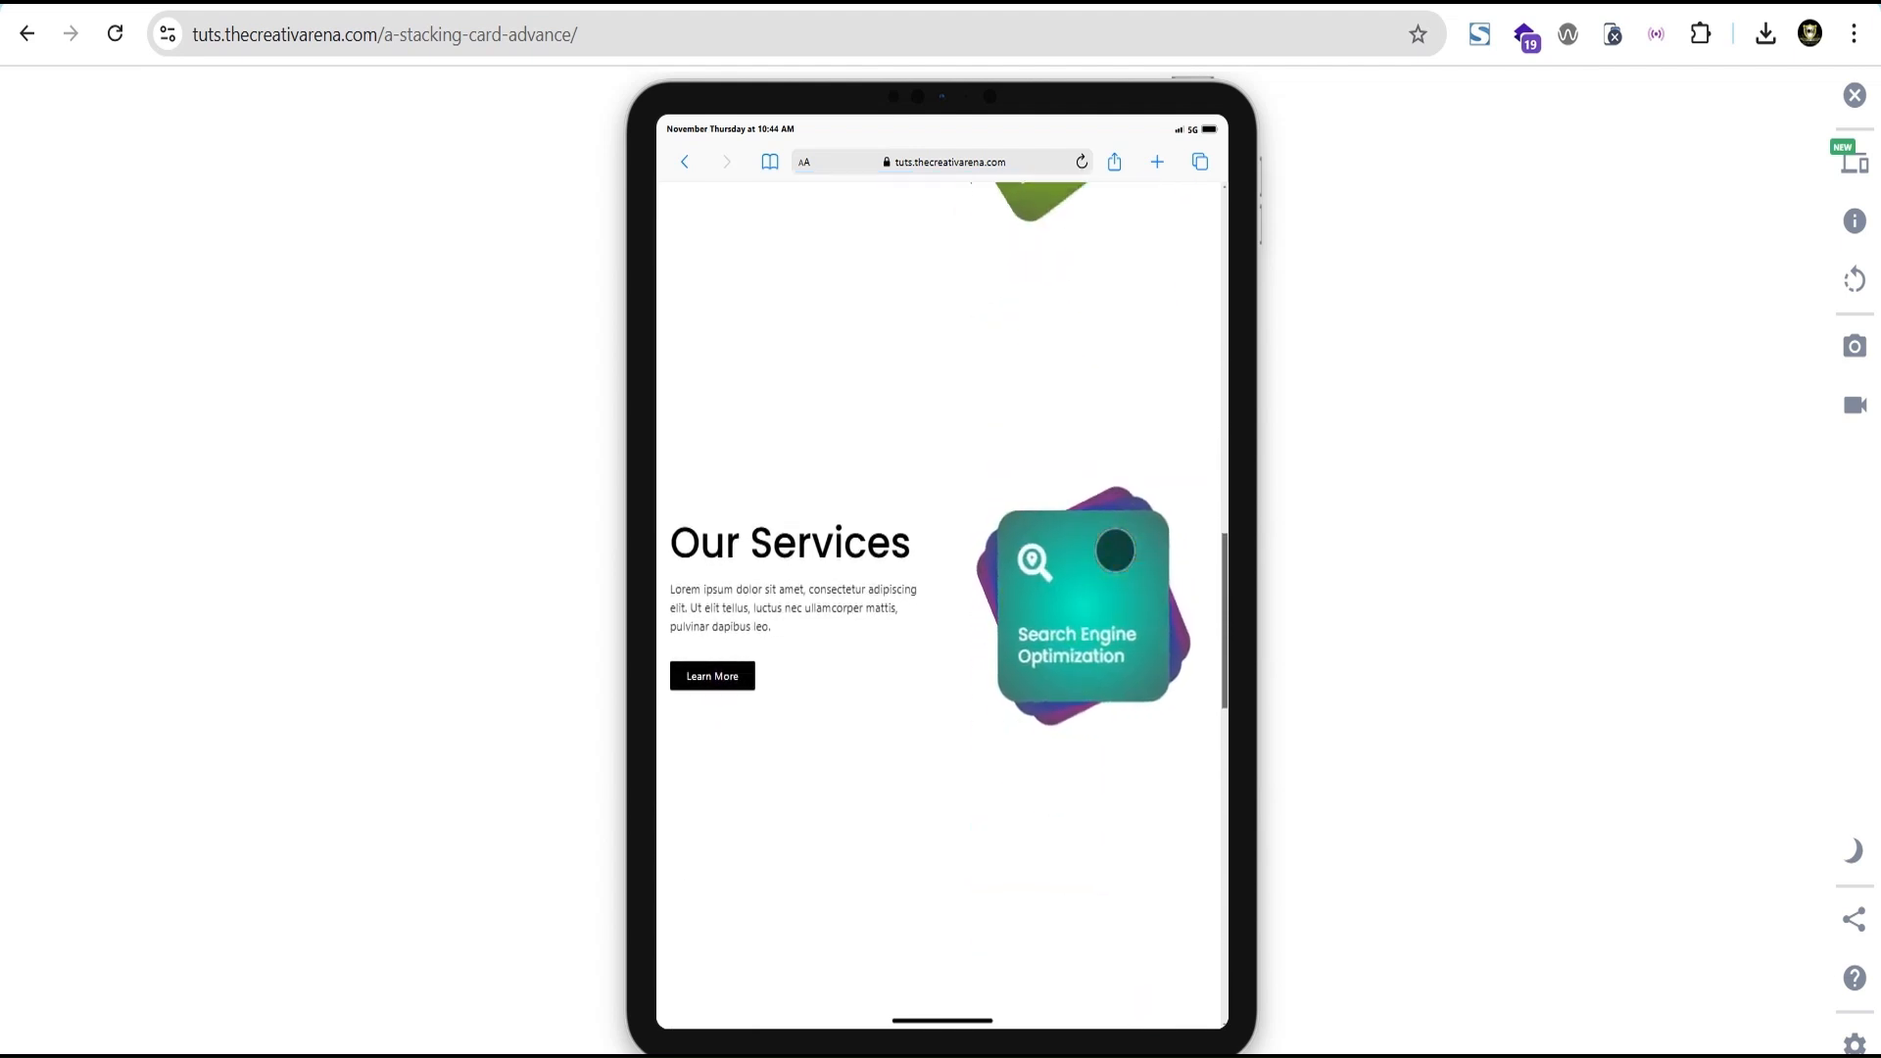
pyautogui.scroll(-10, 1115, 550)
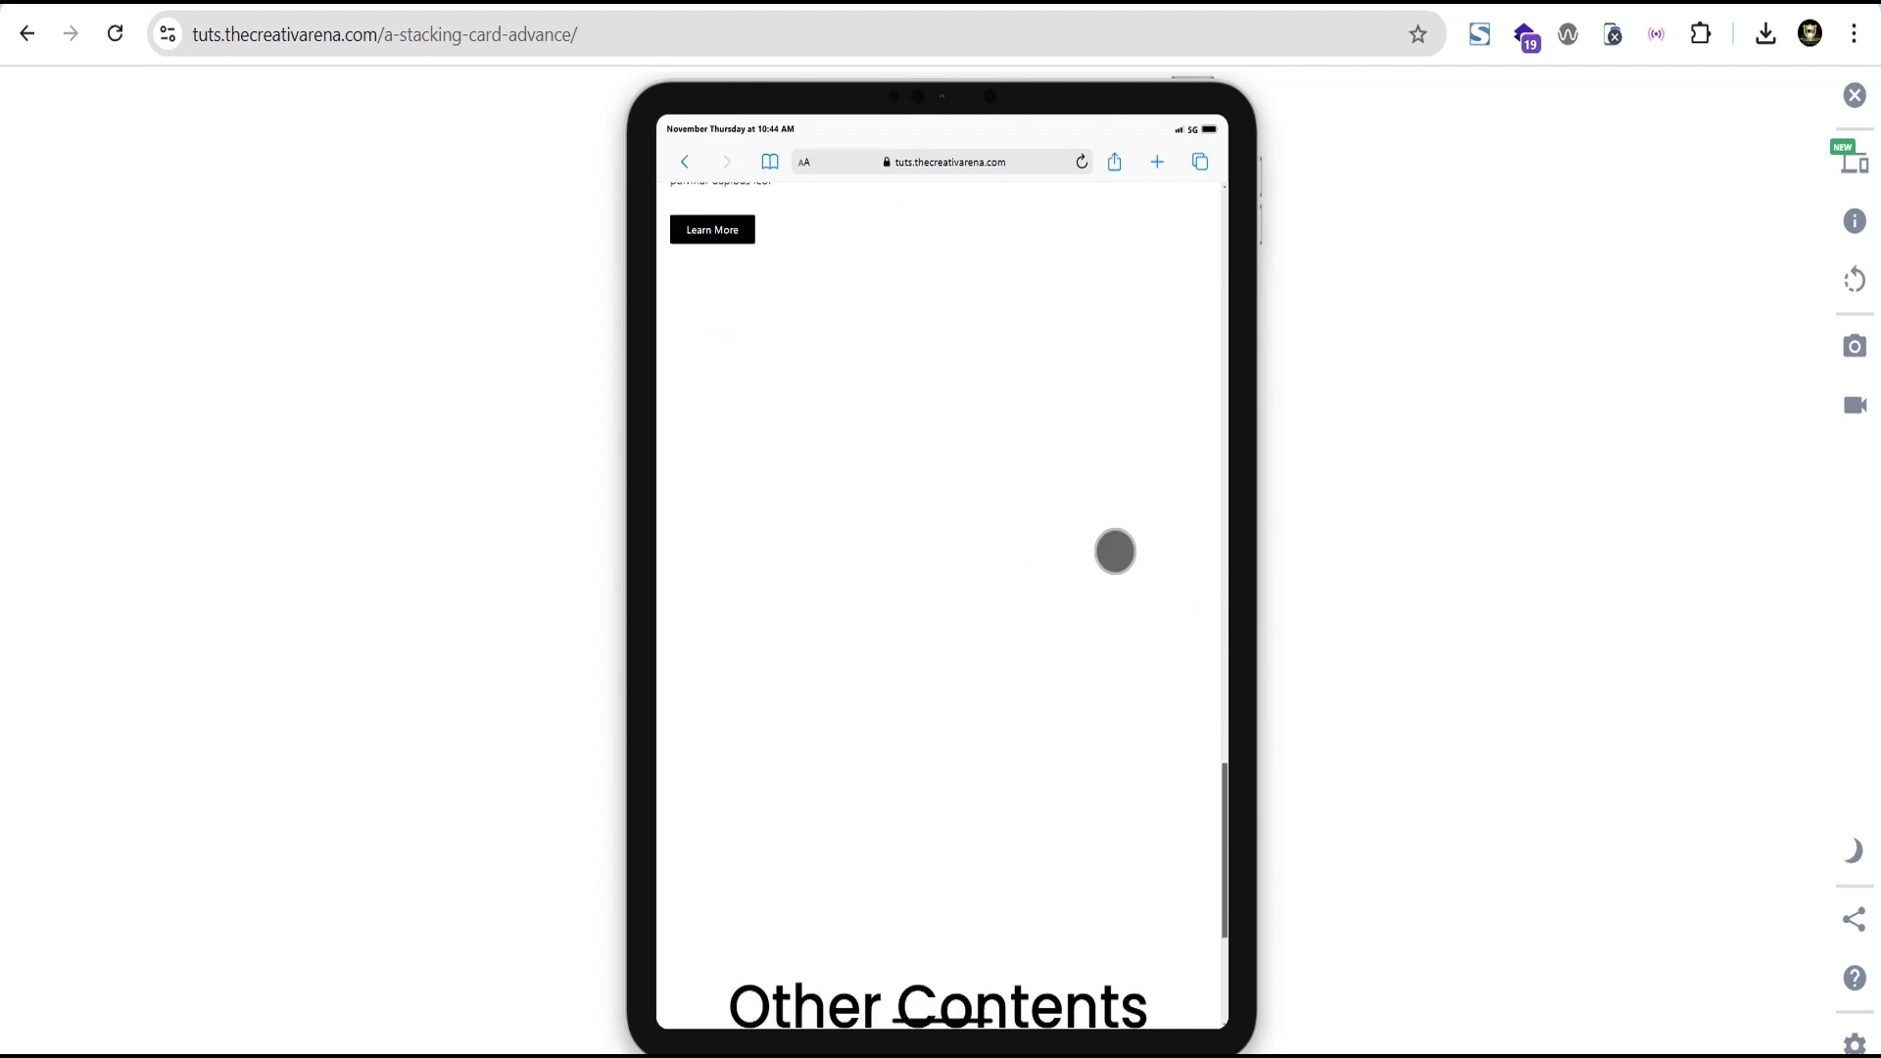
pyautogui.scroll(5, 1115, 550)
# Switch the device simulator to iPhone 11 PRO MAX and examine the card stack animation in the mobile layout.
pyautogui.click(1850, 161)
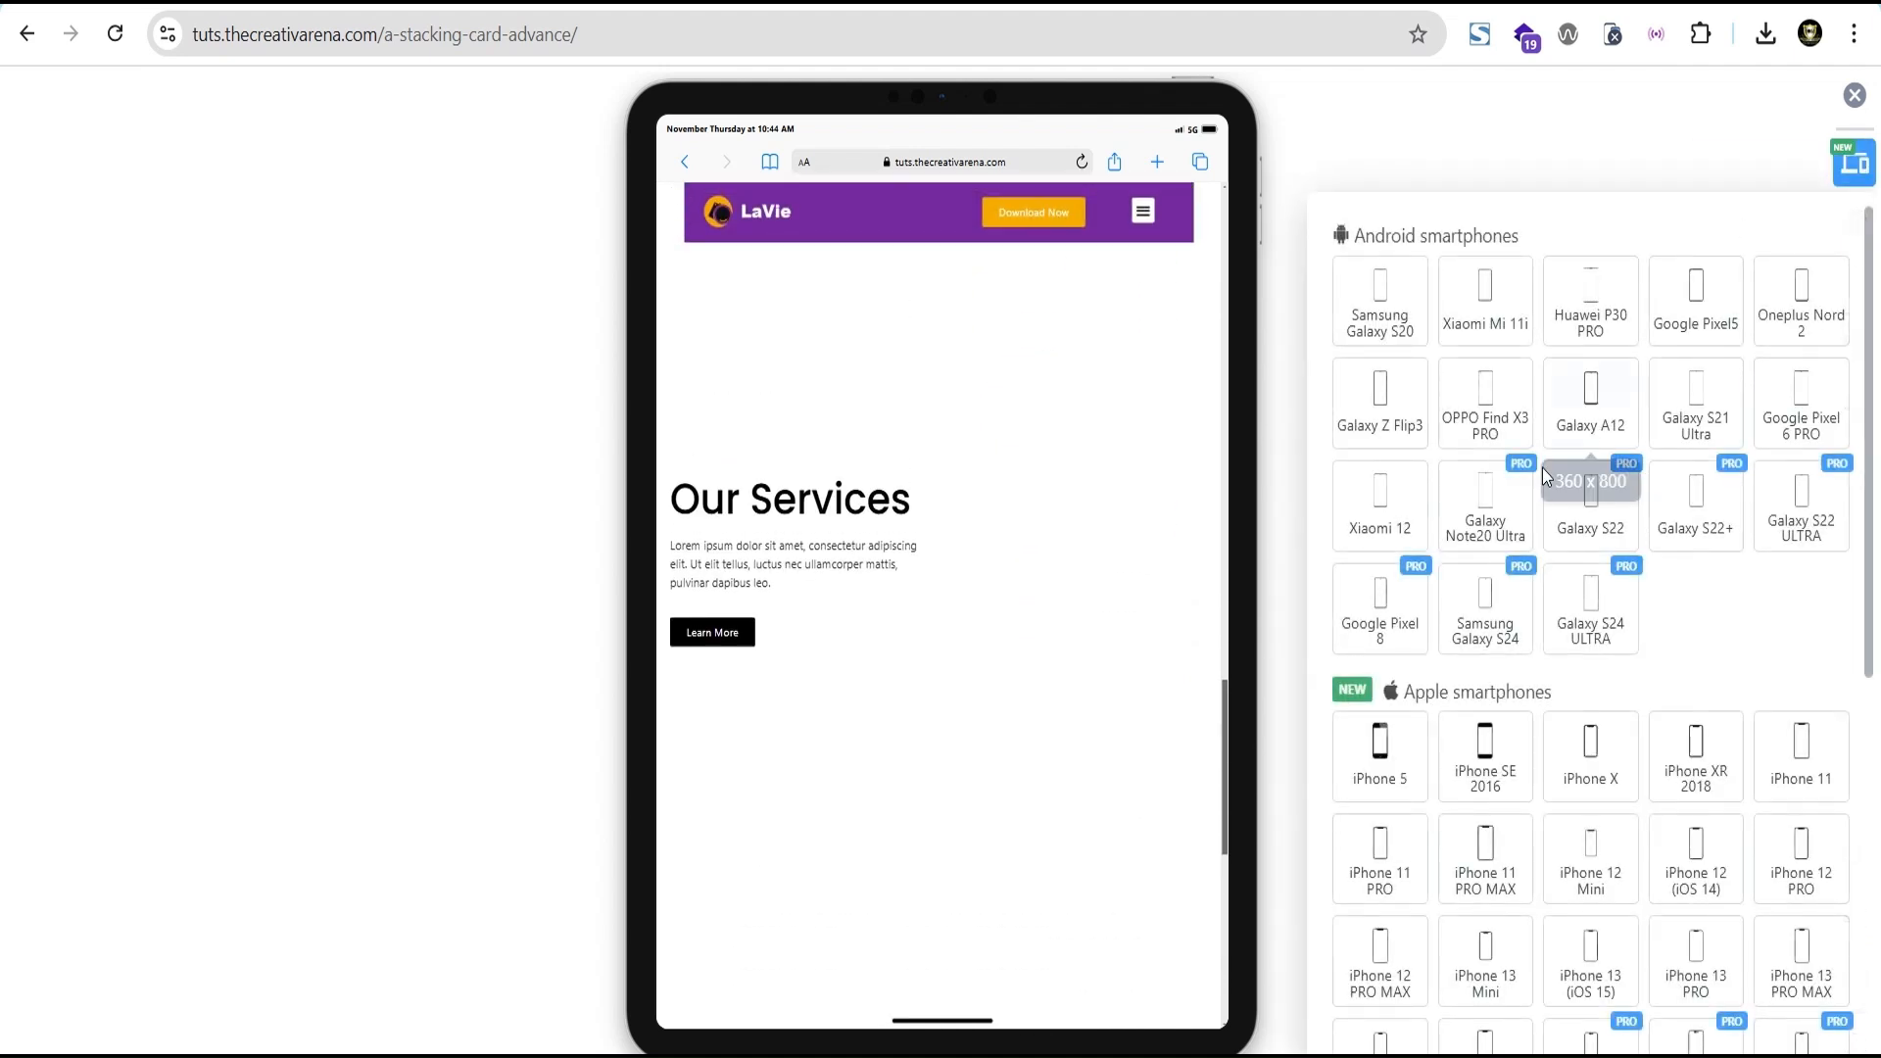
pyautogui.scroll(-4, 1545, 477)
pyautogui.click(1484, 449)
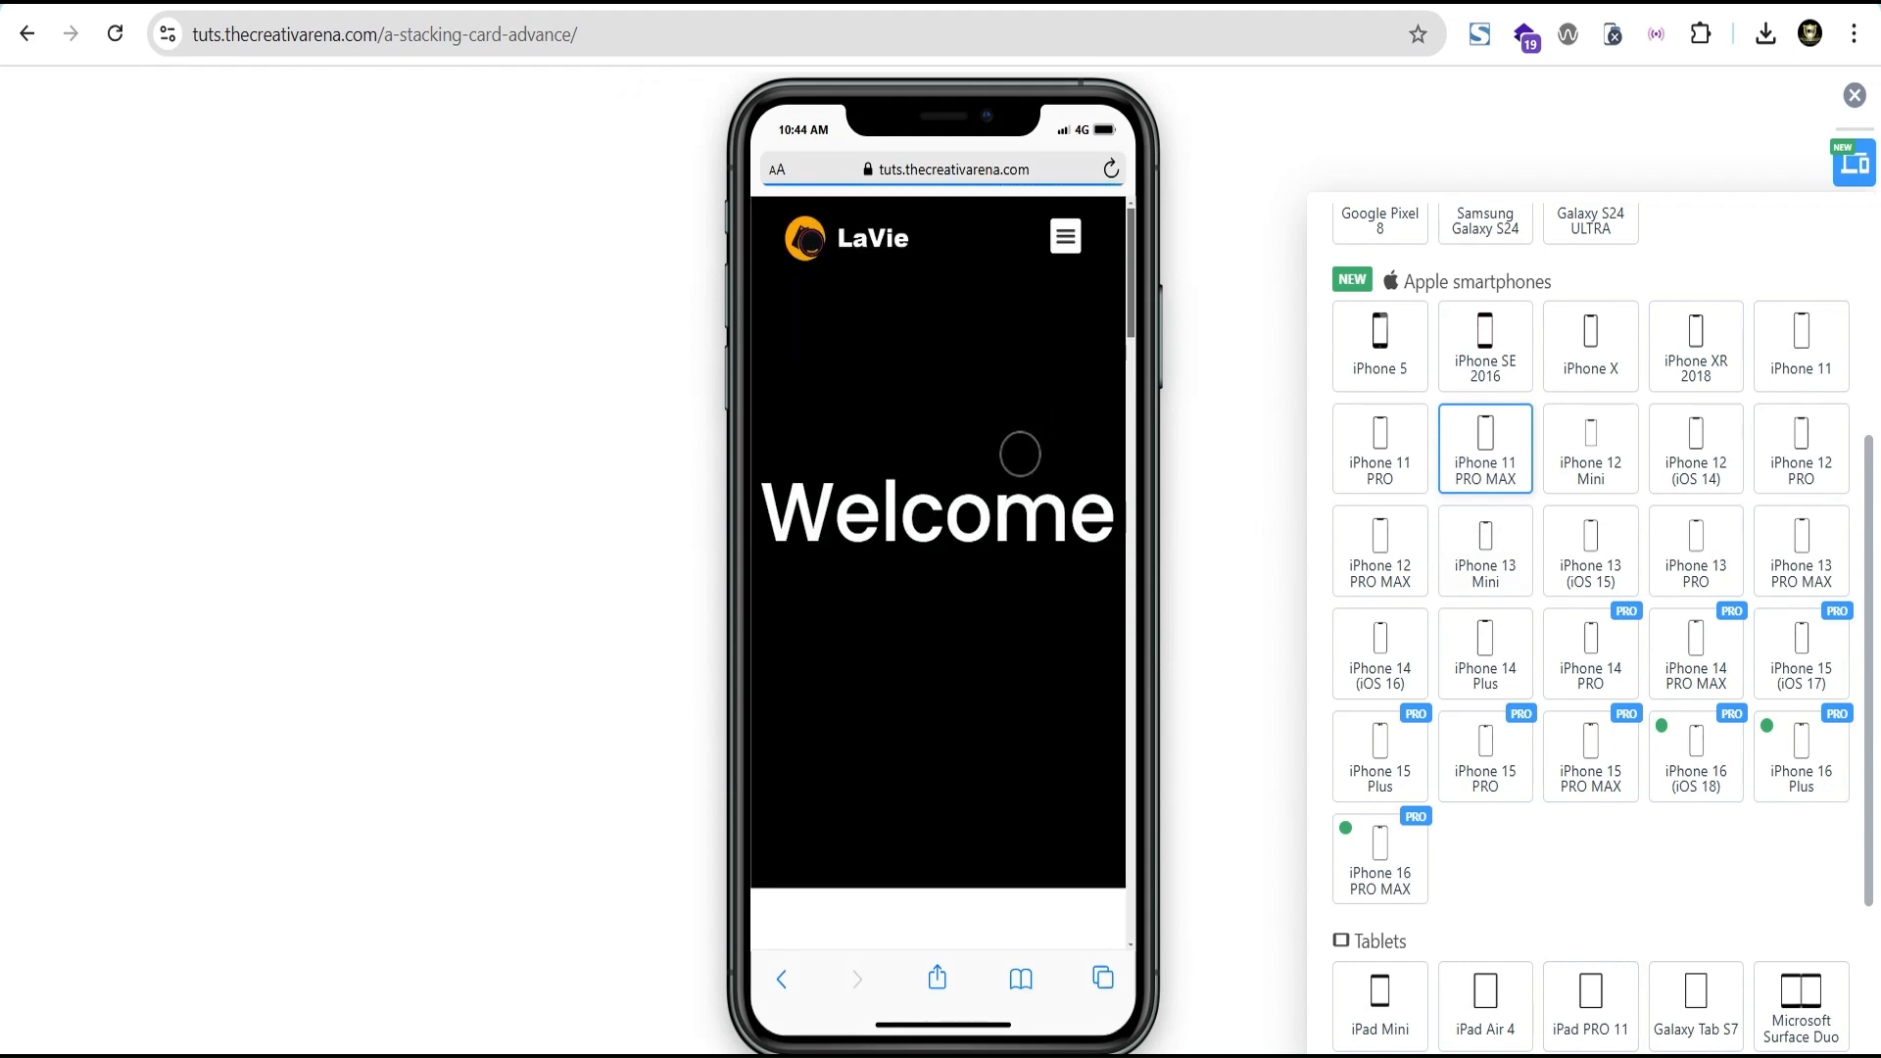
pyautogui.scroll(-5, 1019, 453)
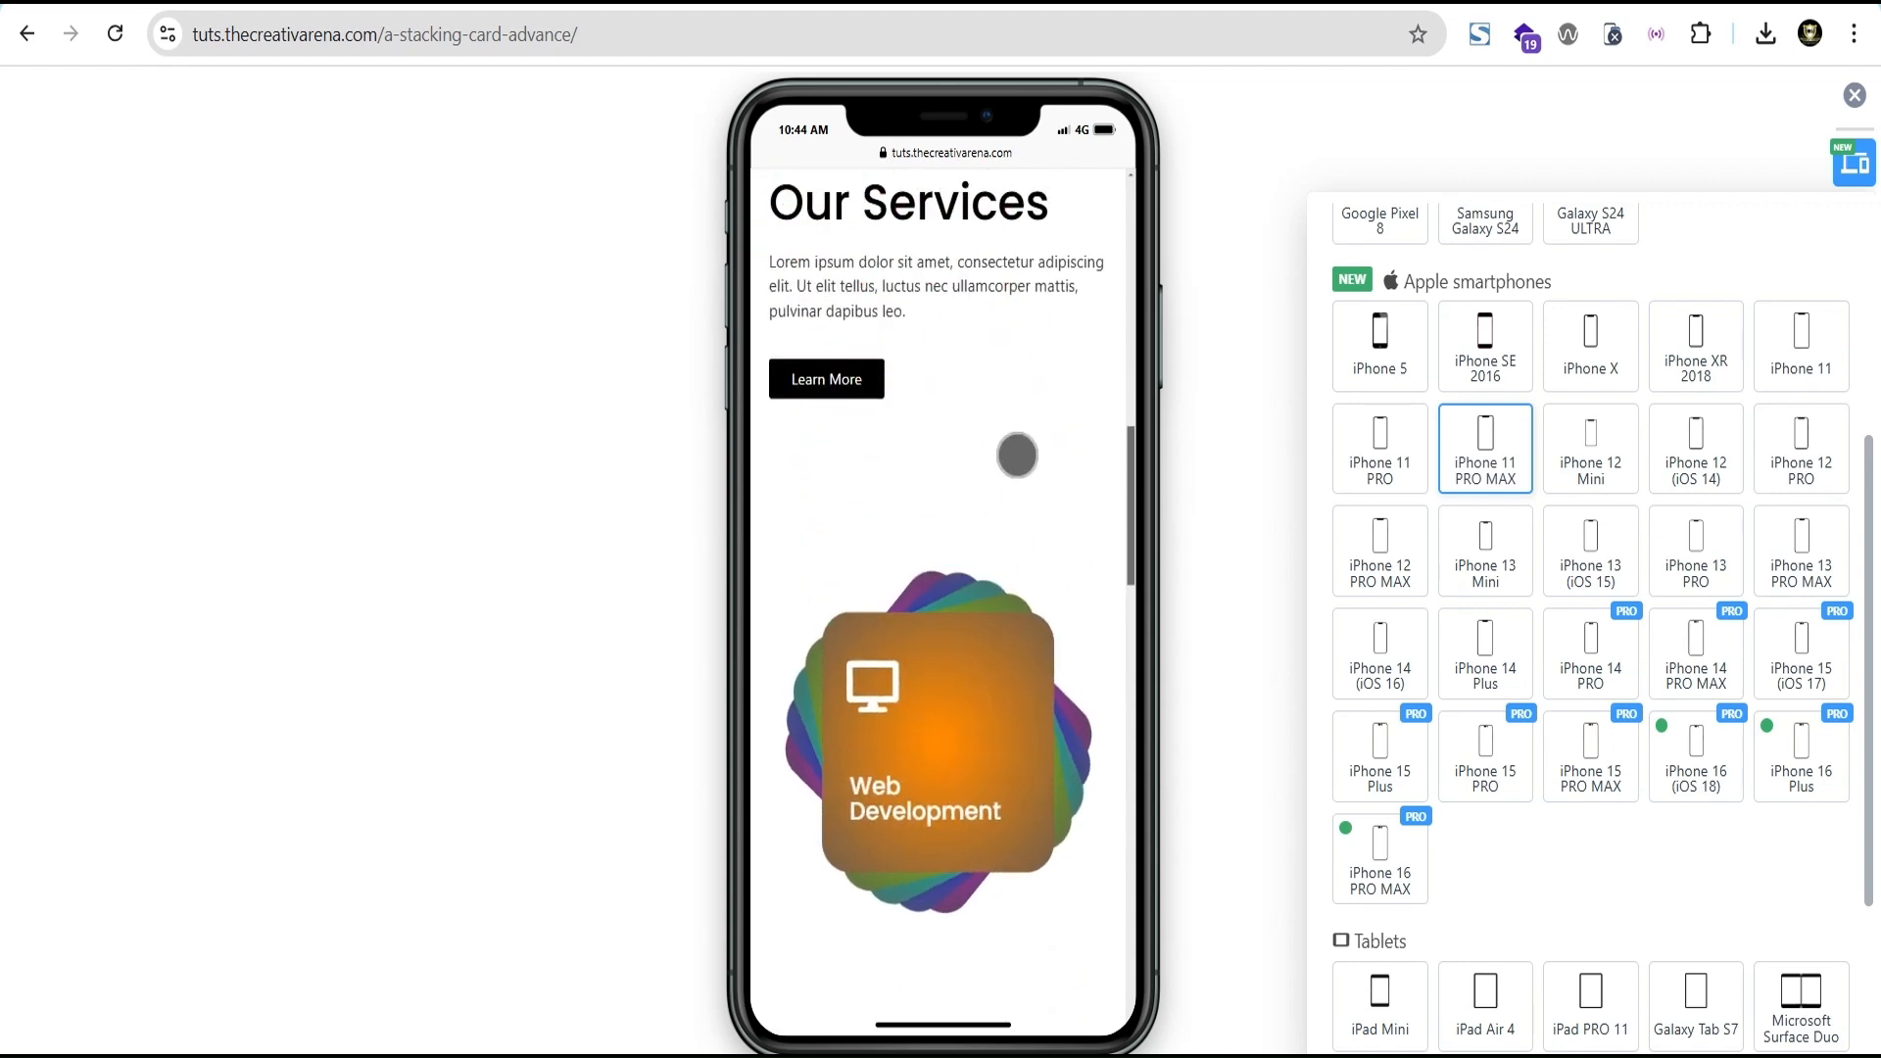
pyautogui.scroll(-10, 1017, 454)
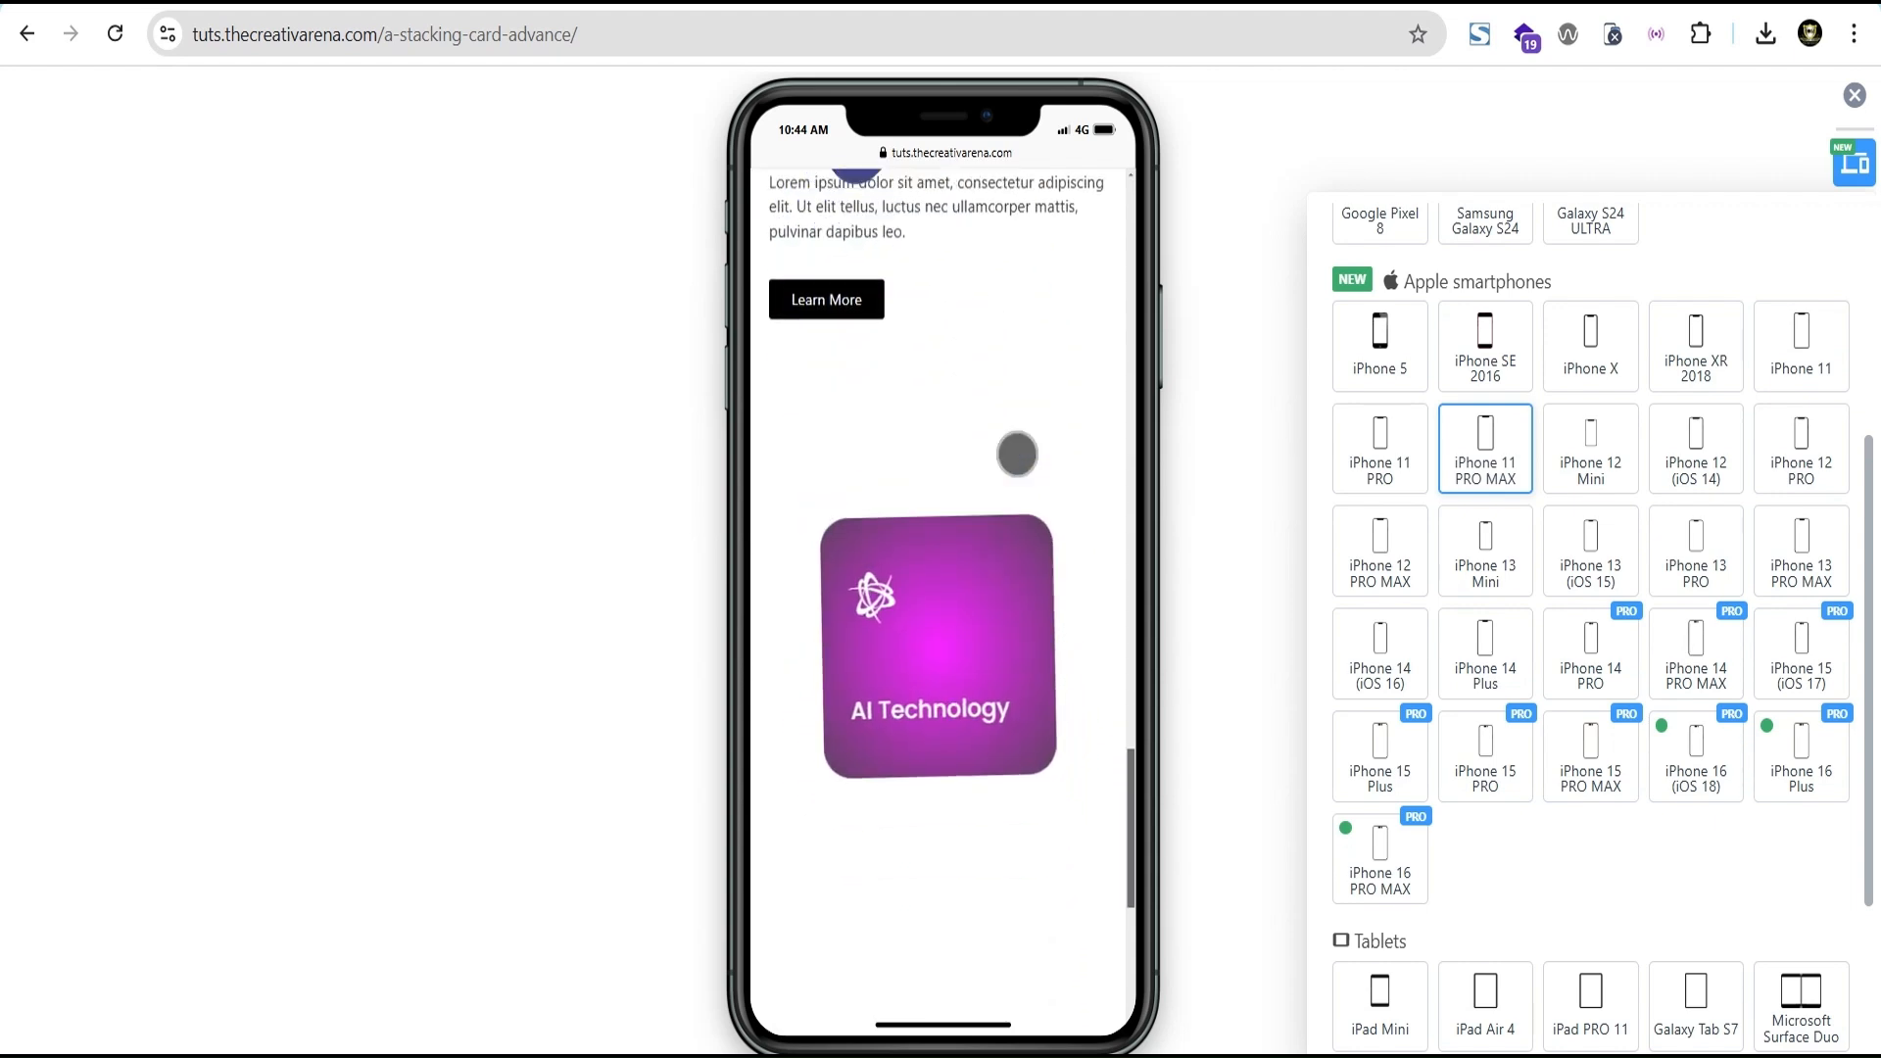
pyautogui.scroll(-3, 1017, 454)
pyautogui.scroll(8, 1017, 453)
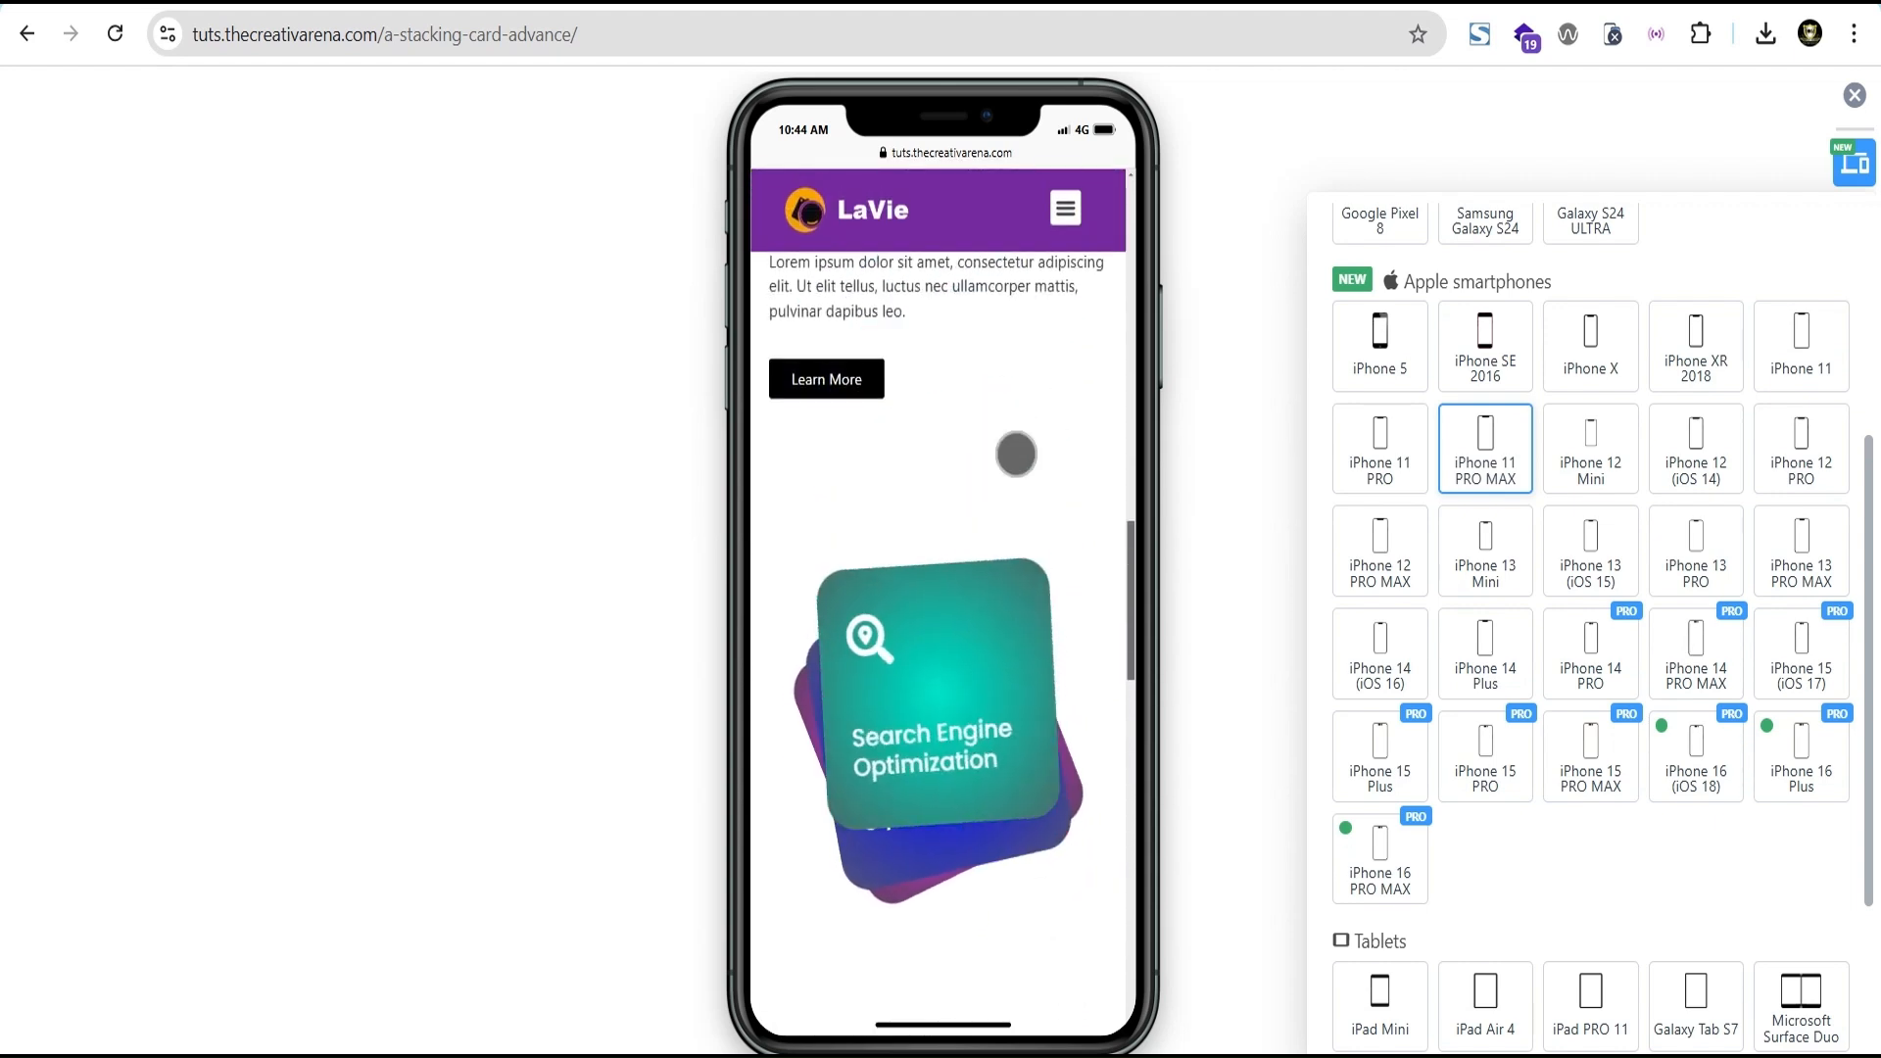
pyautogui.scroll(10, 1016, 453)
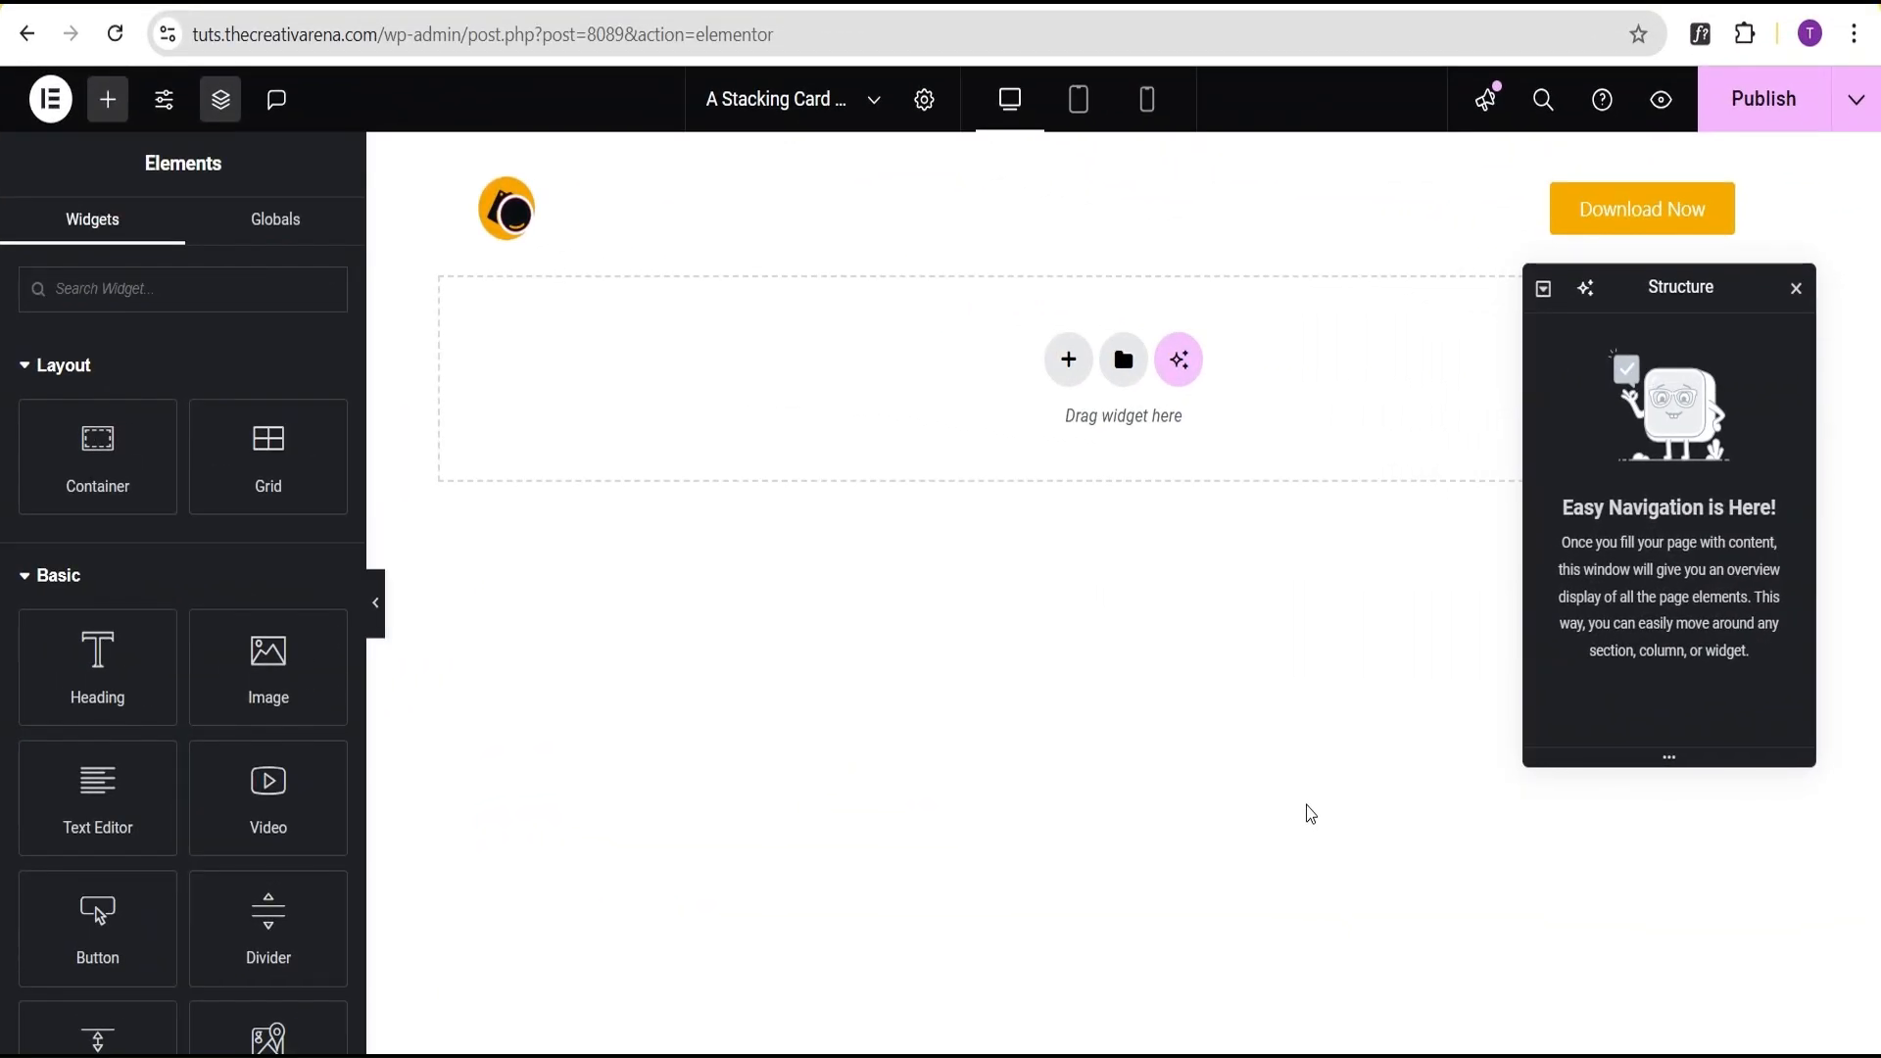
# In the Elementor editor, add a single-column flexbox container and set its minimum height to 100 vh.
pyautogui.click(1069, 370)
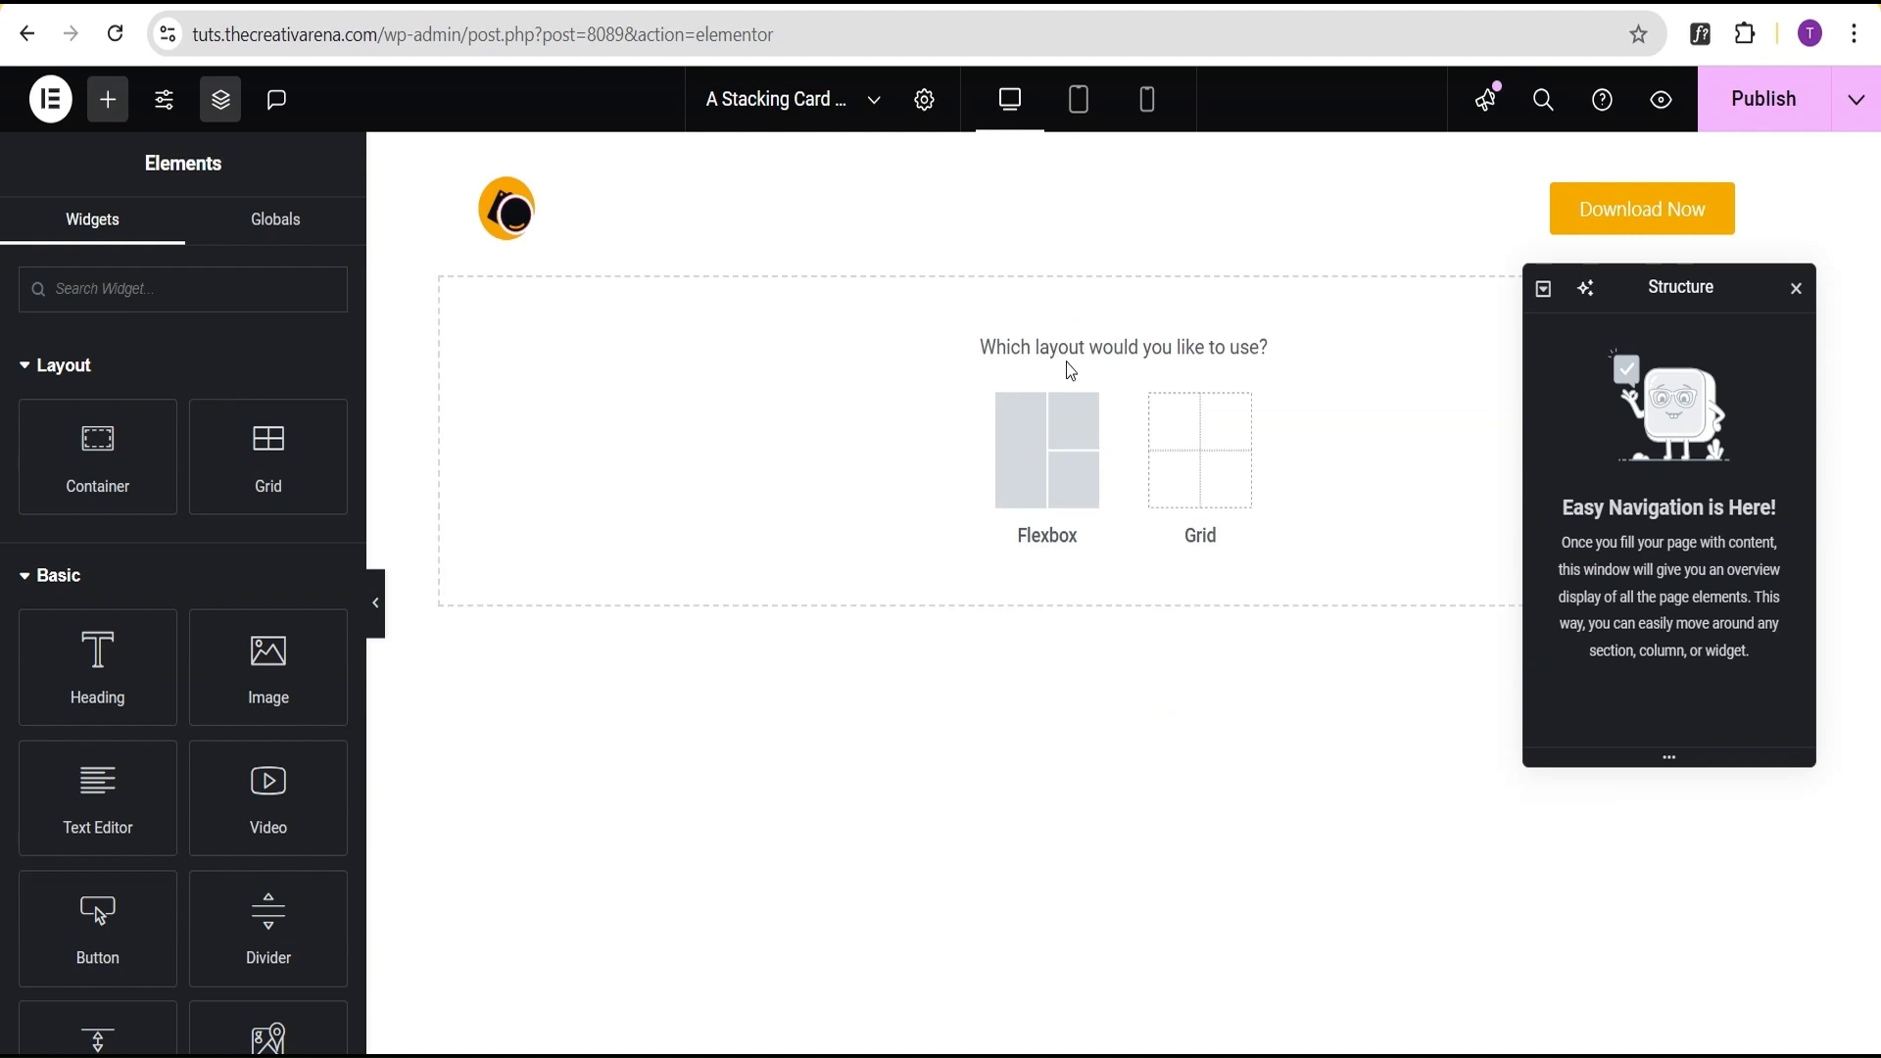
pyautogui.click(1044, 455)
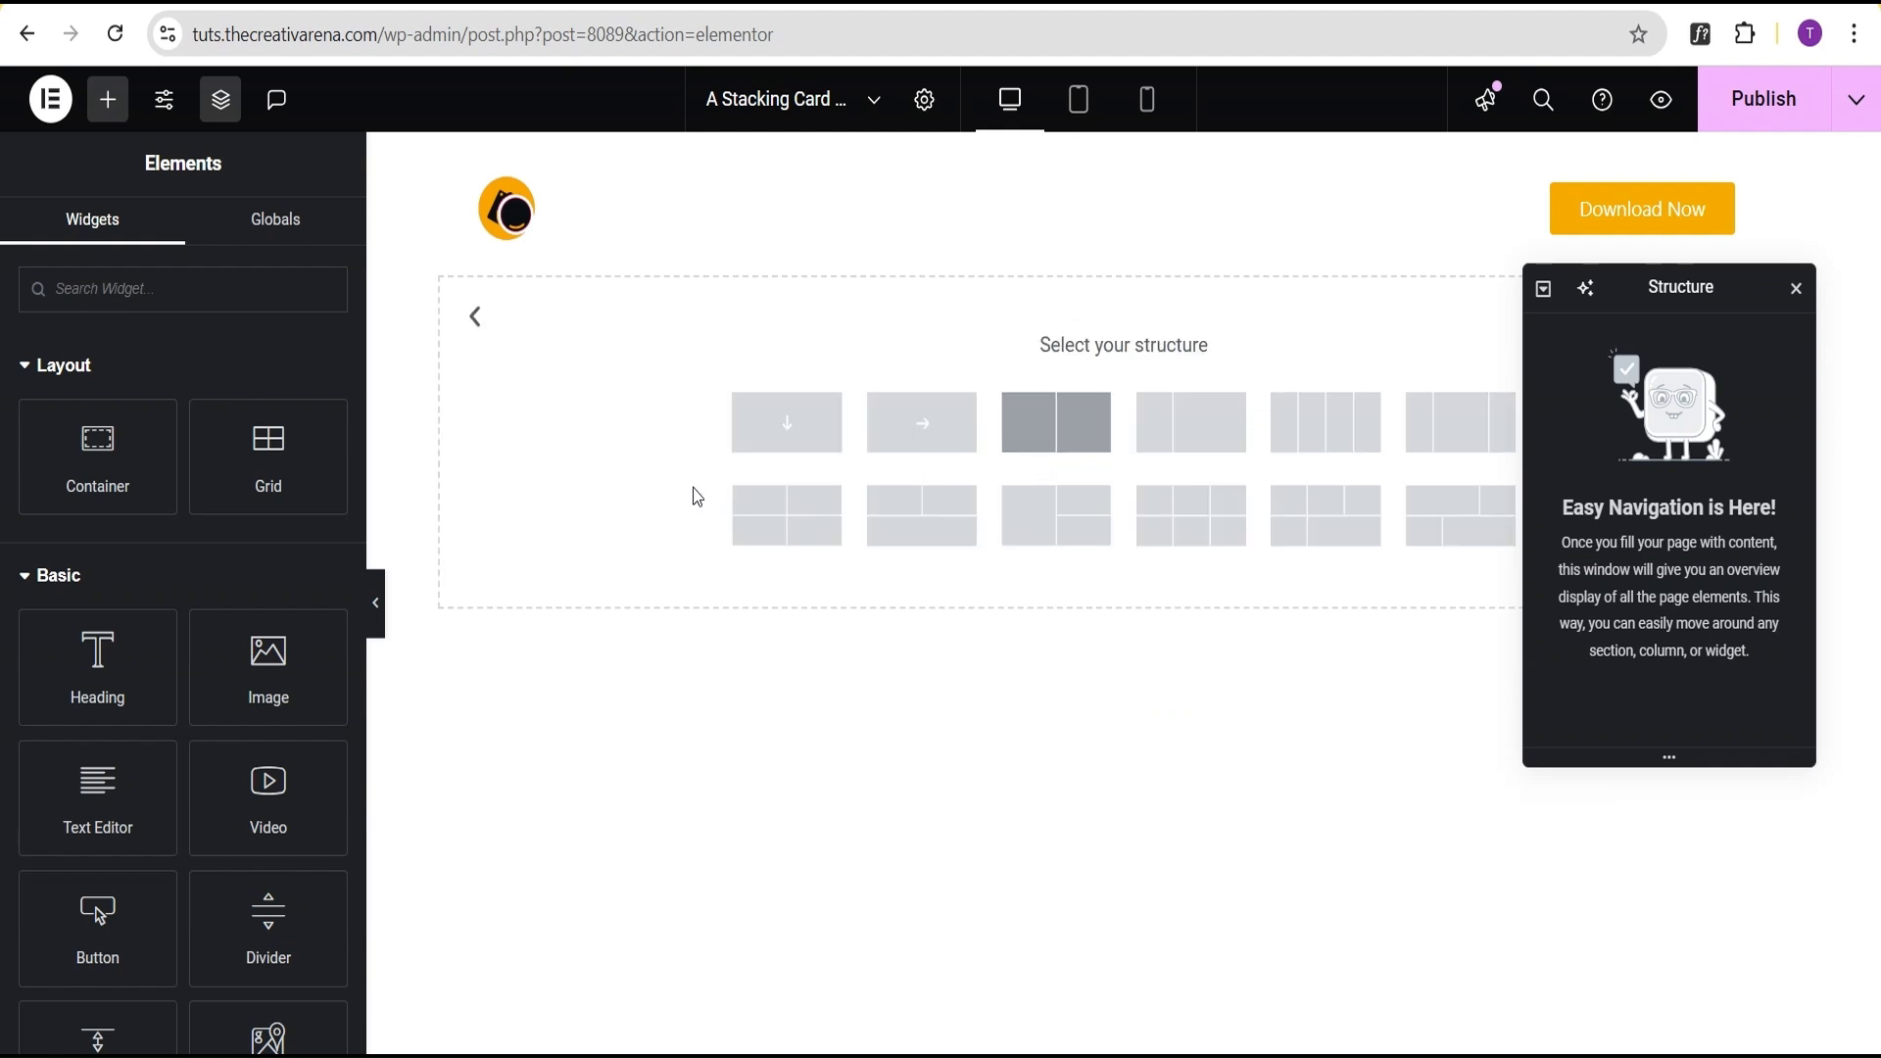
pyautogui.click(786, 424)
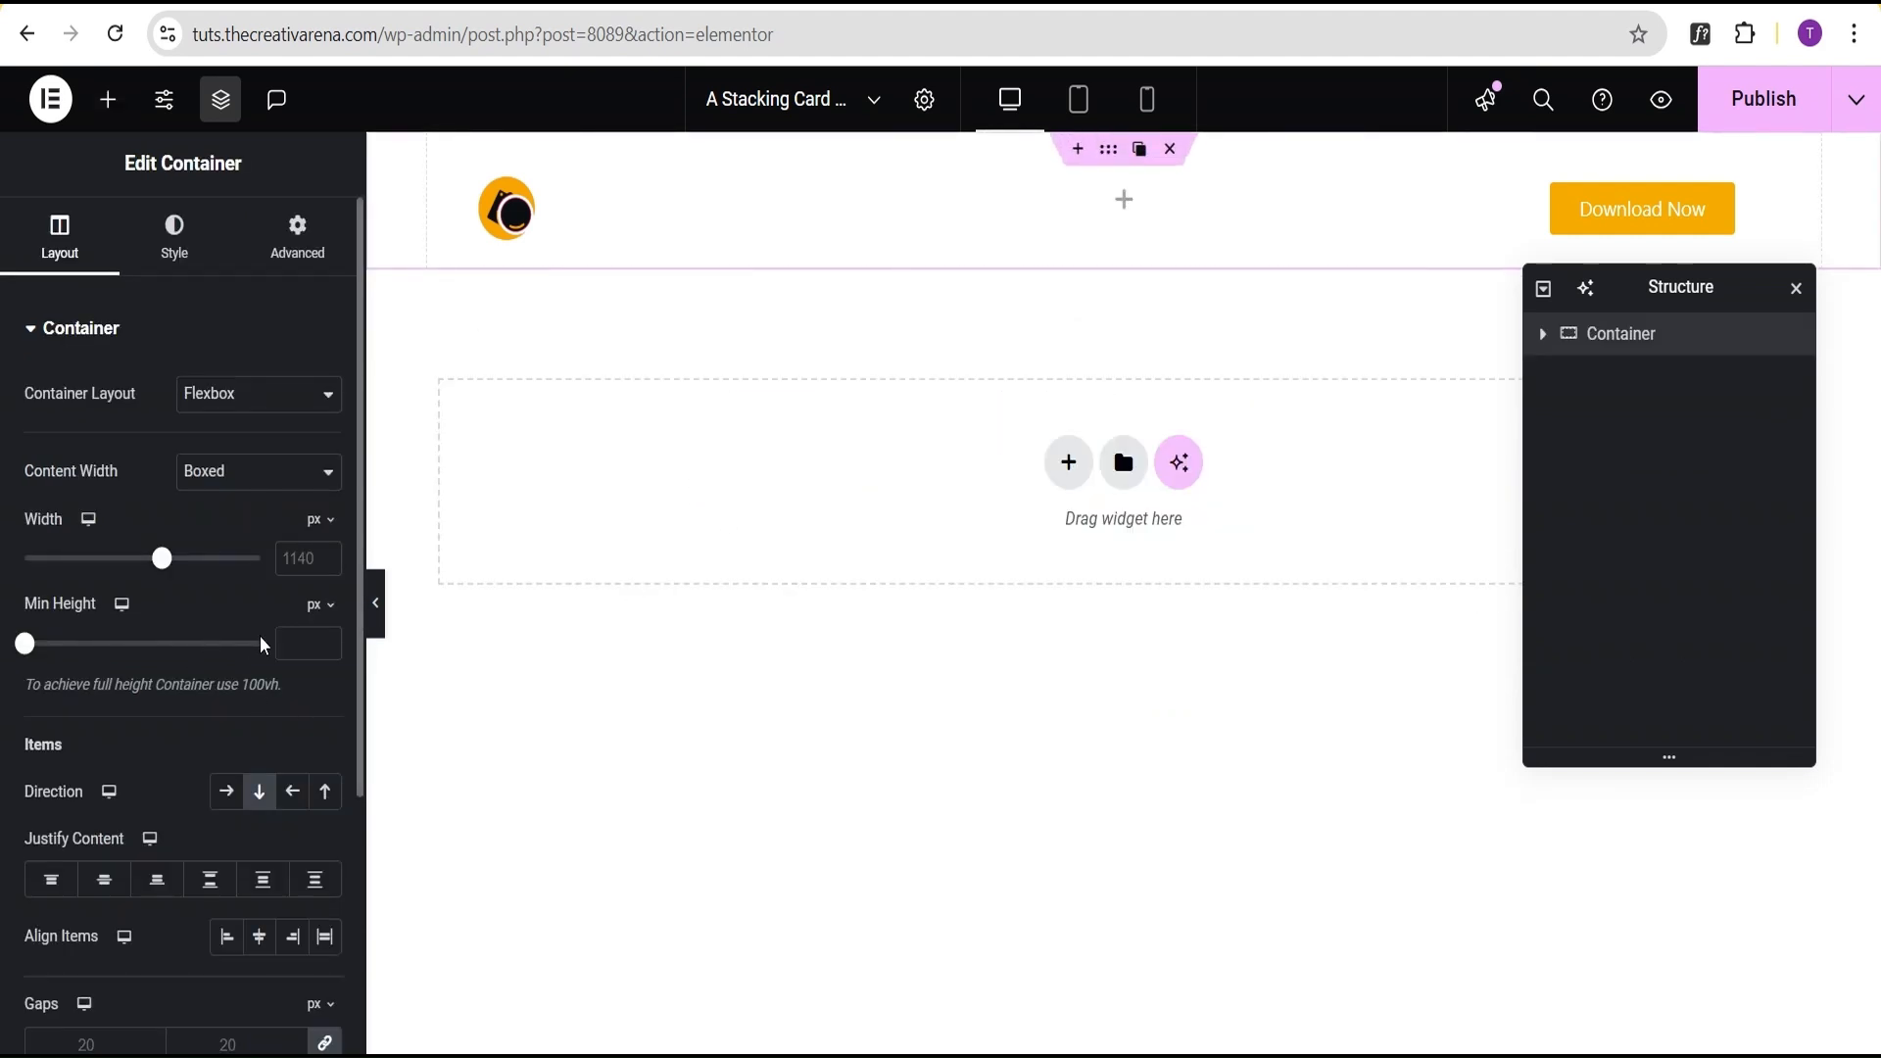
pyautogui.click(320, 617)
pyautogui.click(314, 728)
pyautogui.moveTo(29, 652); pyautogui.dragTo(283, 655)
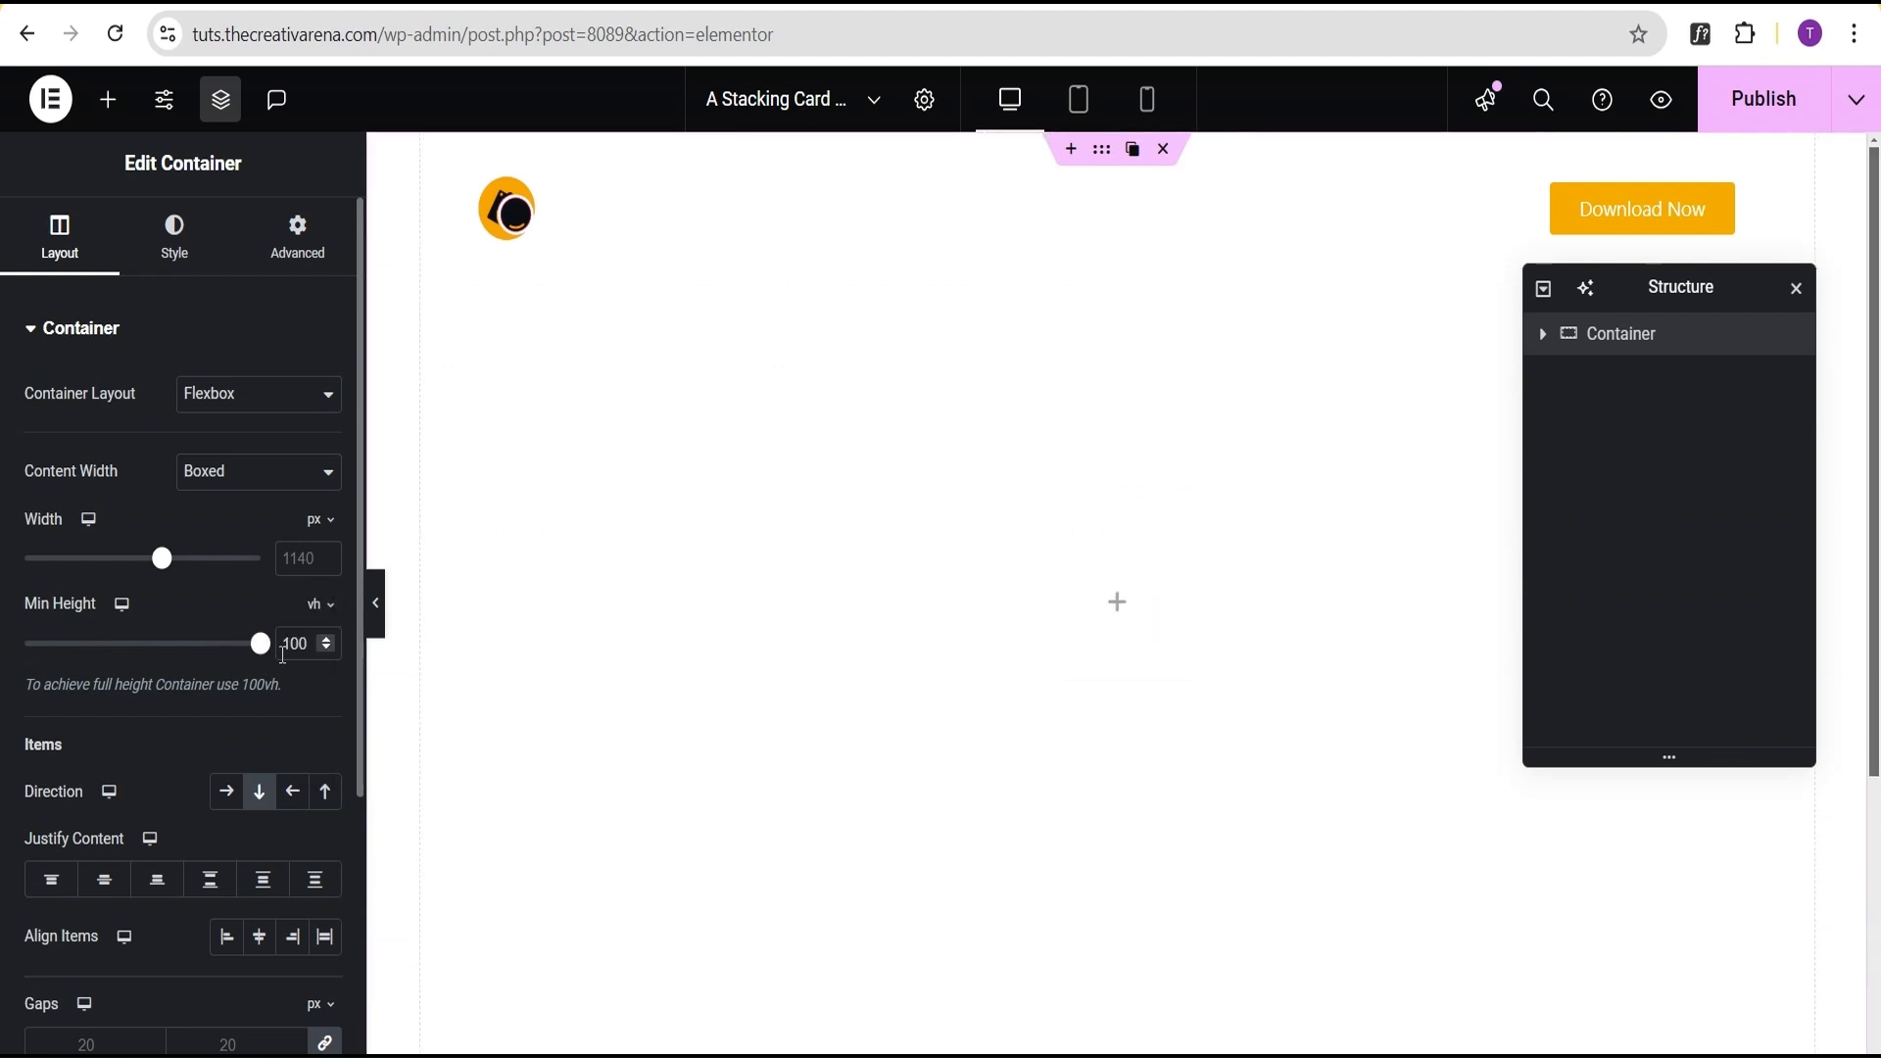
# Center the container's items with both Justify Content and Align Items, and give it a solid black background.
pyautogui.click(105, 878)
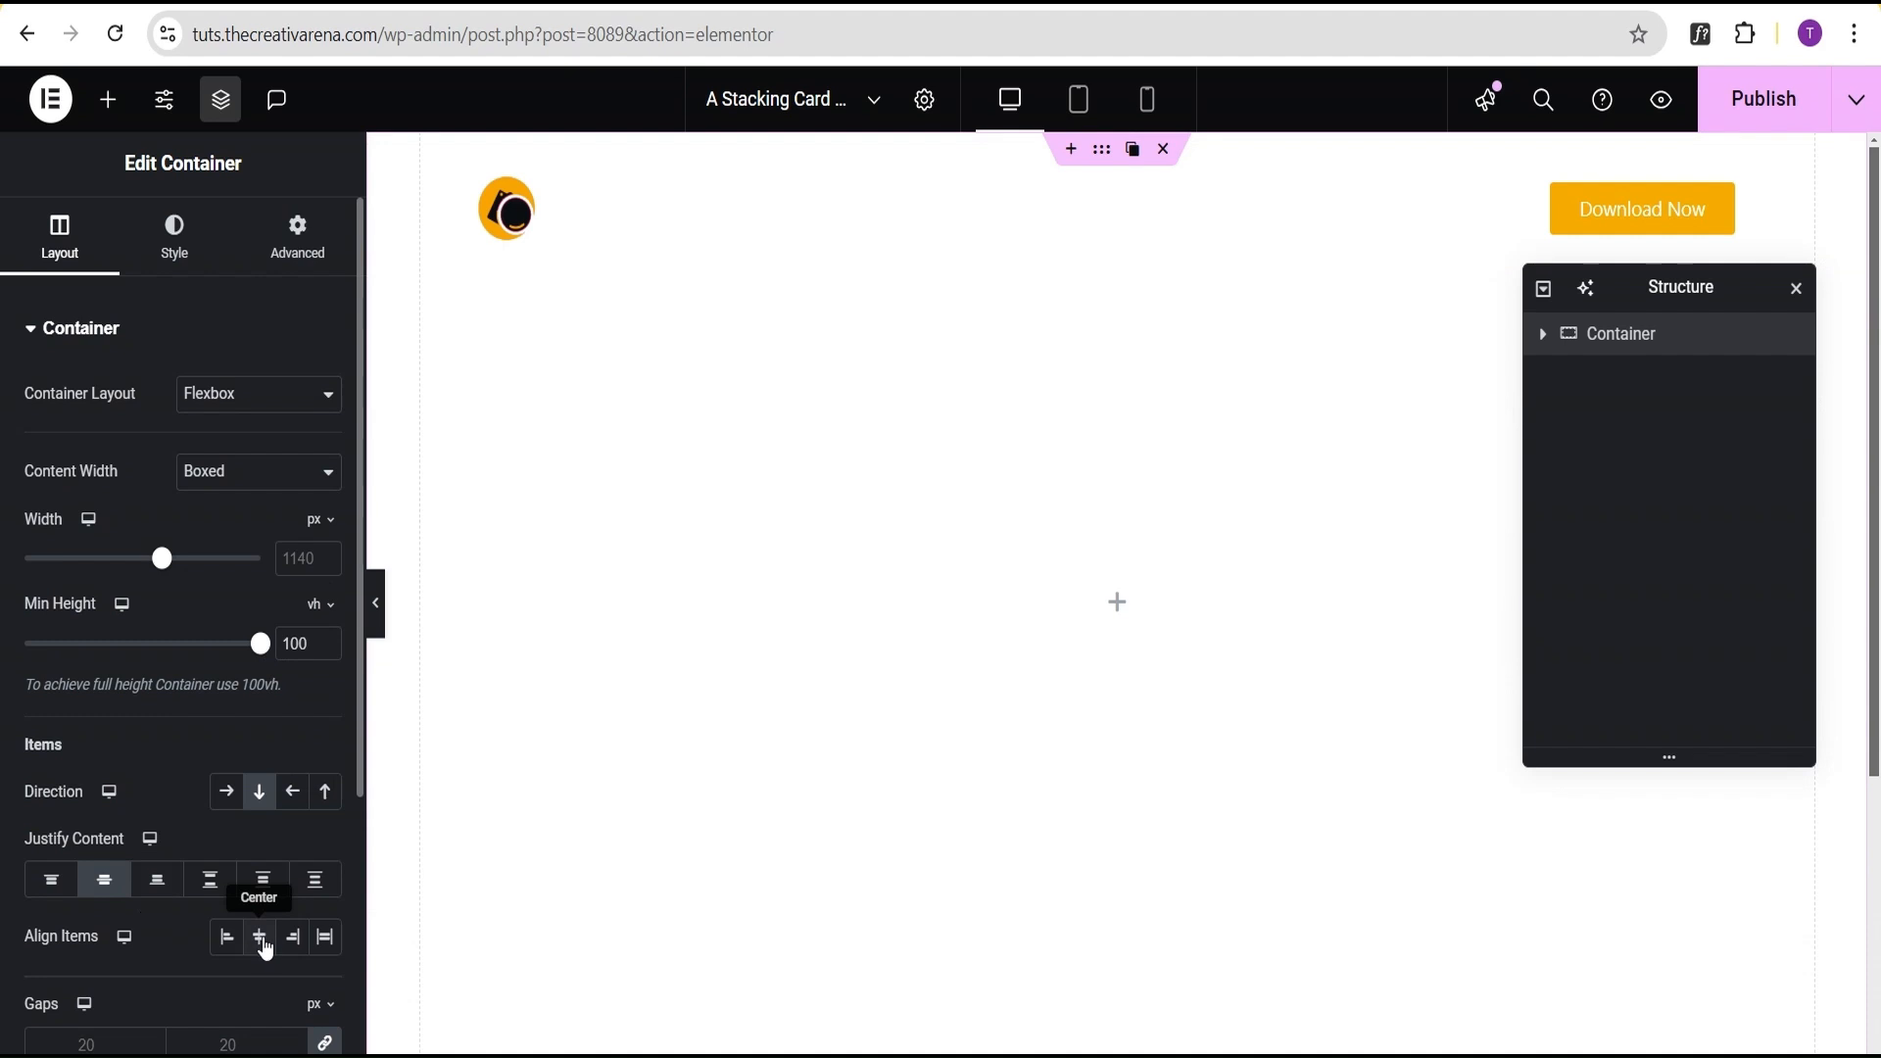
pyautogui.click(260, 938)
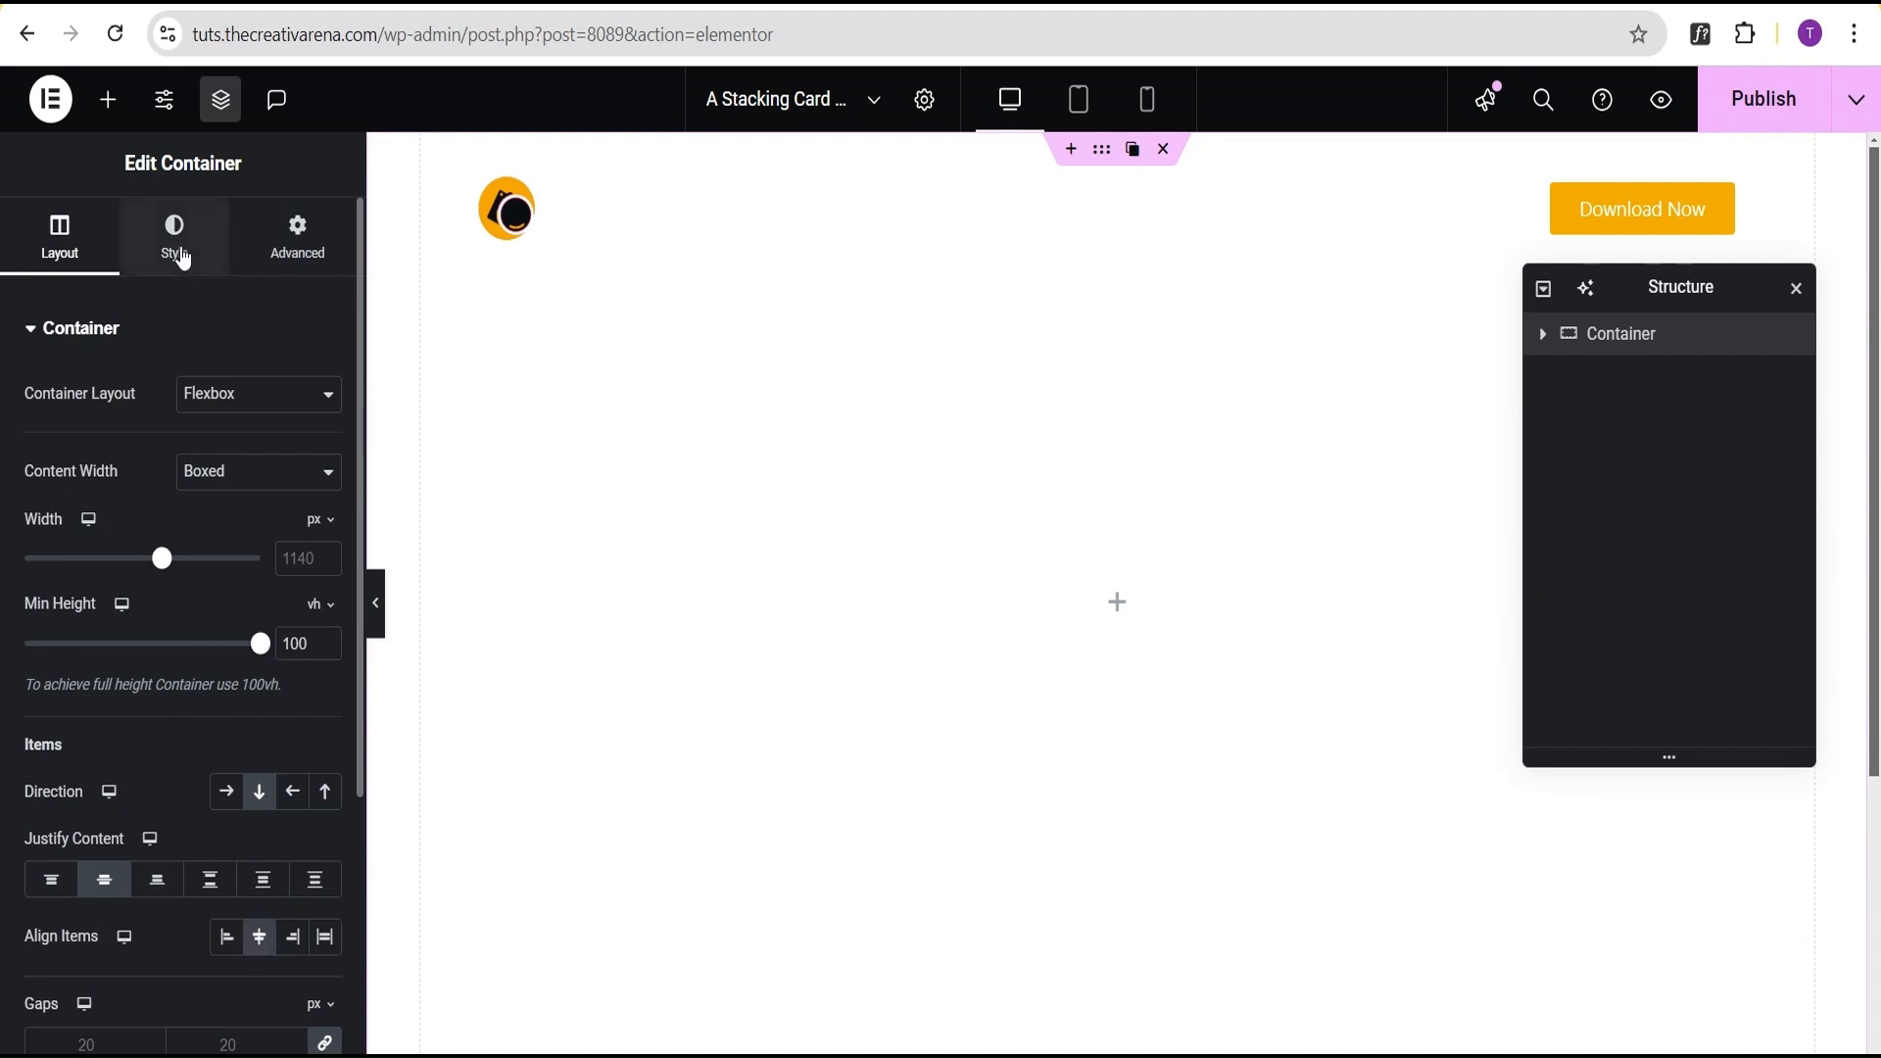
pyautogui.click(176, 256)
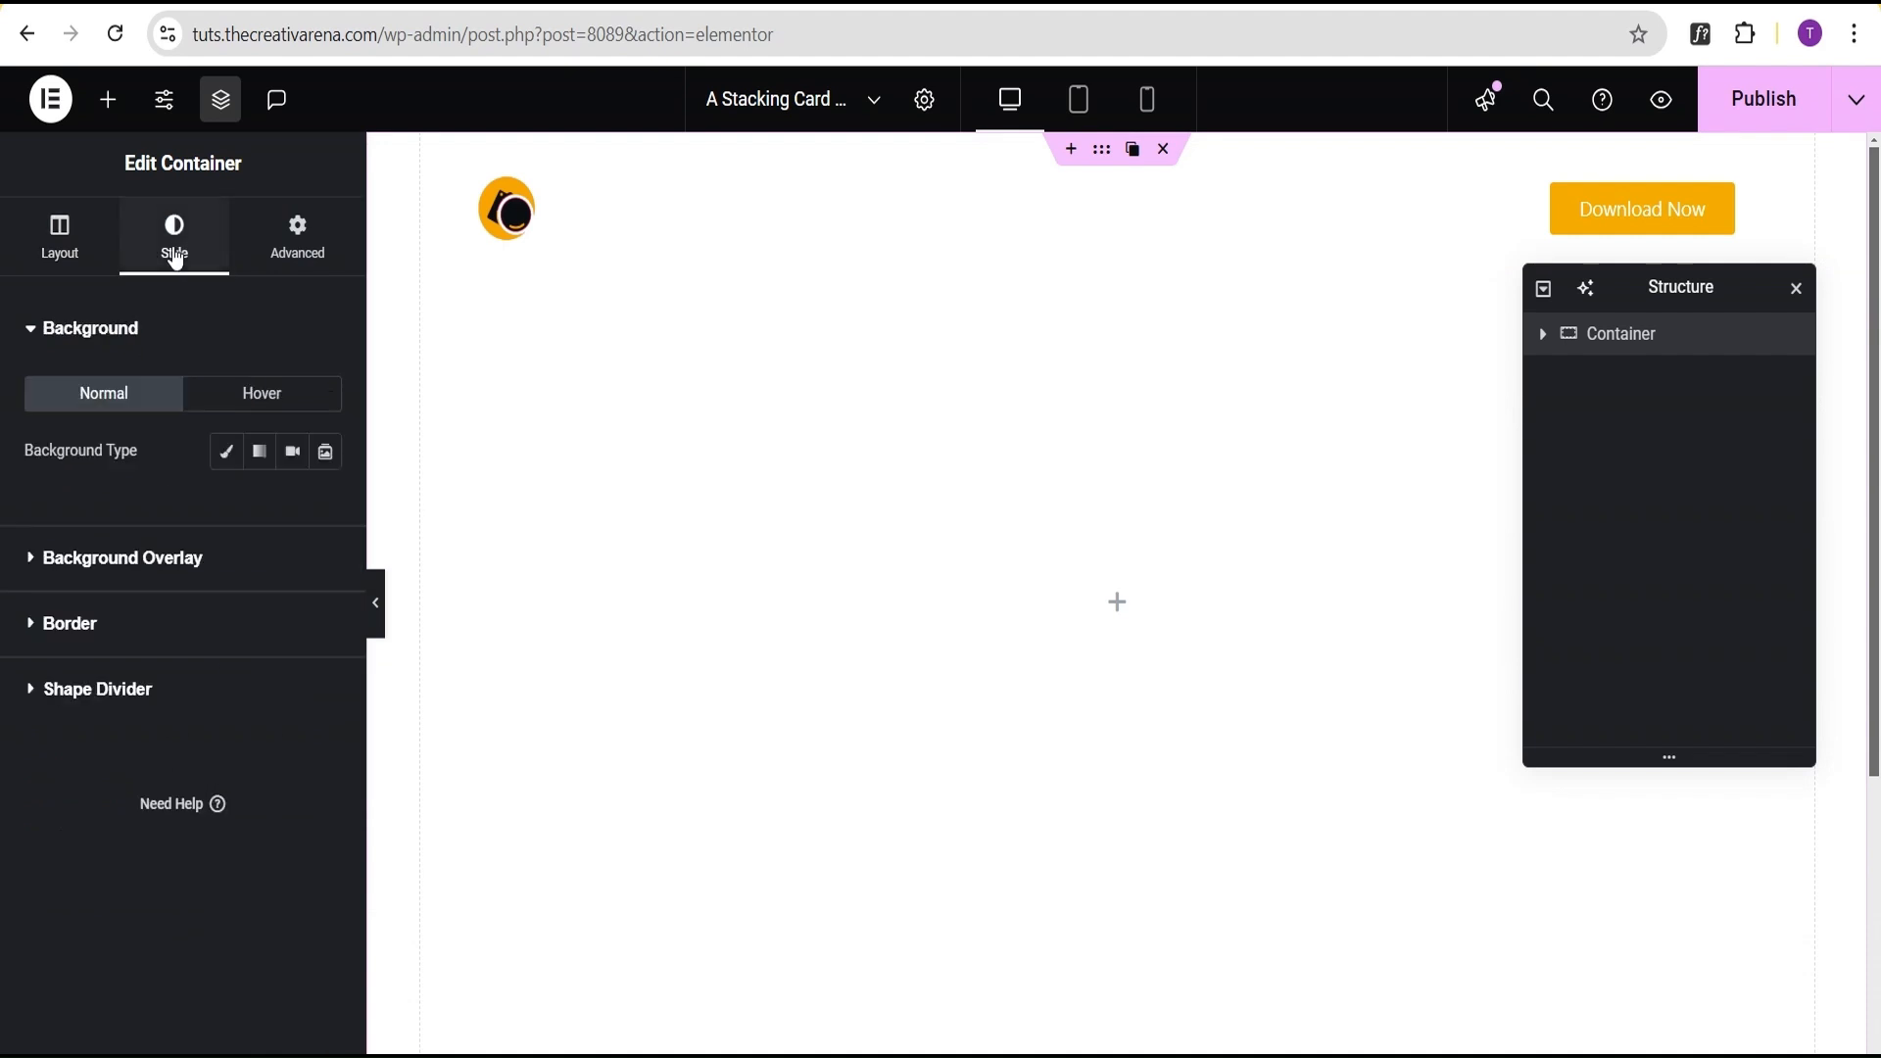
pyautogui.click(226, 450)
pyautogui.click(325, 508)
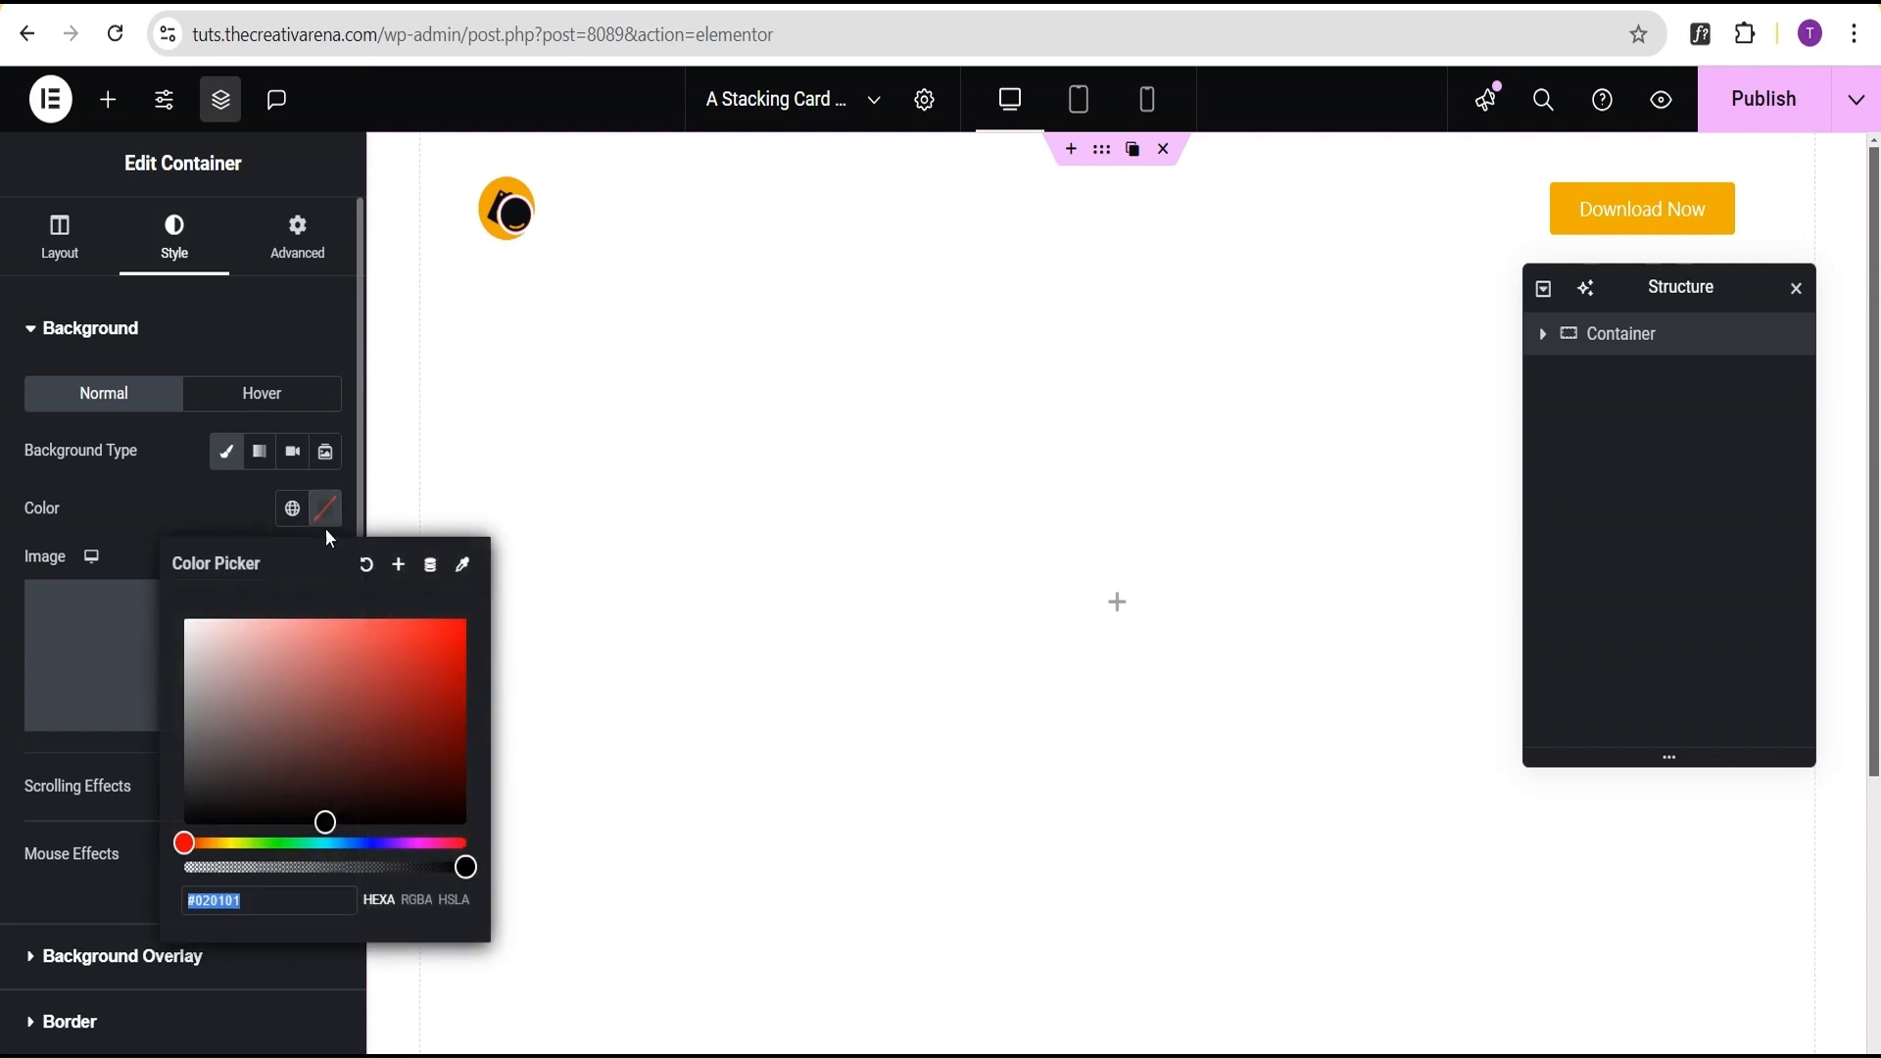
pyautogui.click(323, 823)
# Add a Heading widget inside the black container and set its title to "Welcome".
pyautogui.click(108, 99)
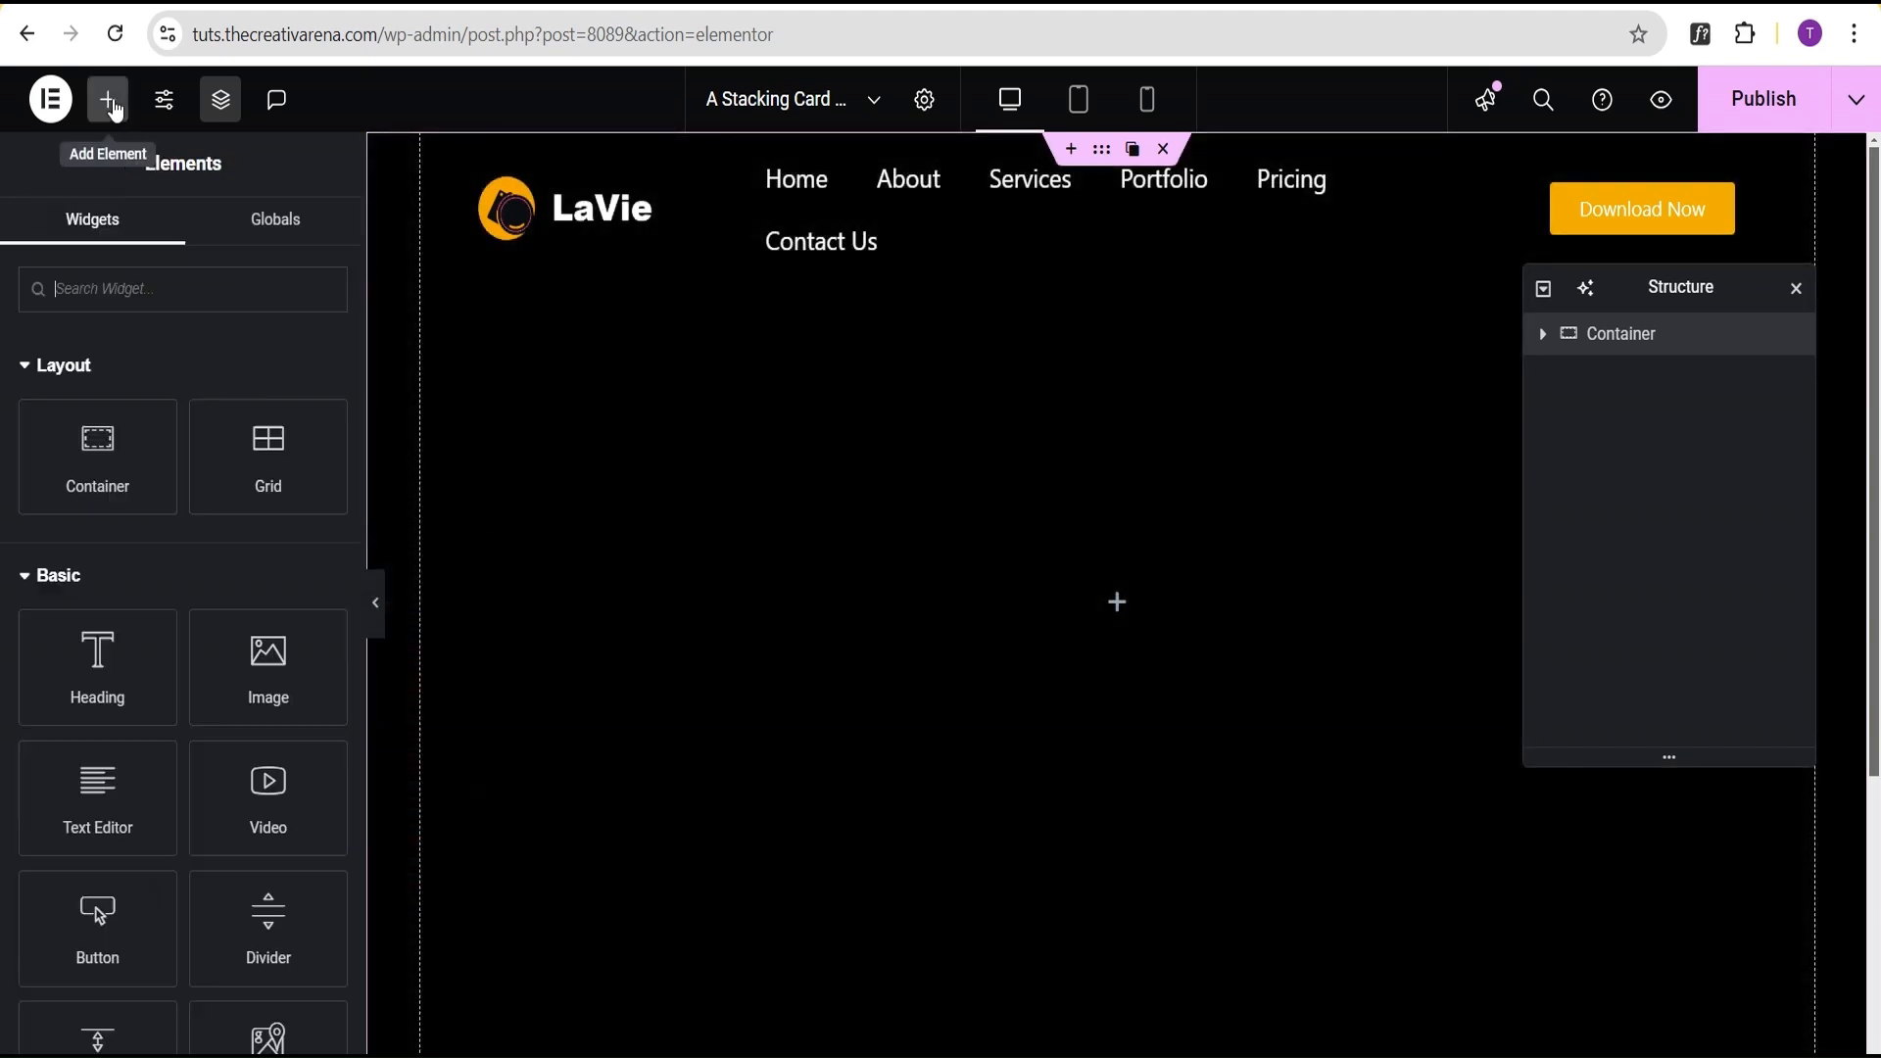
pyautogui.moveTo(96, 689); pyautogui.dragTo(1117, 602)
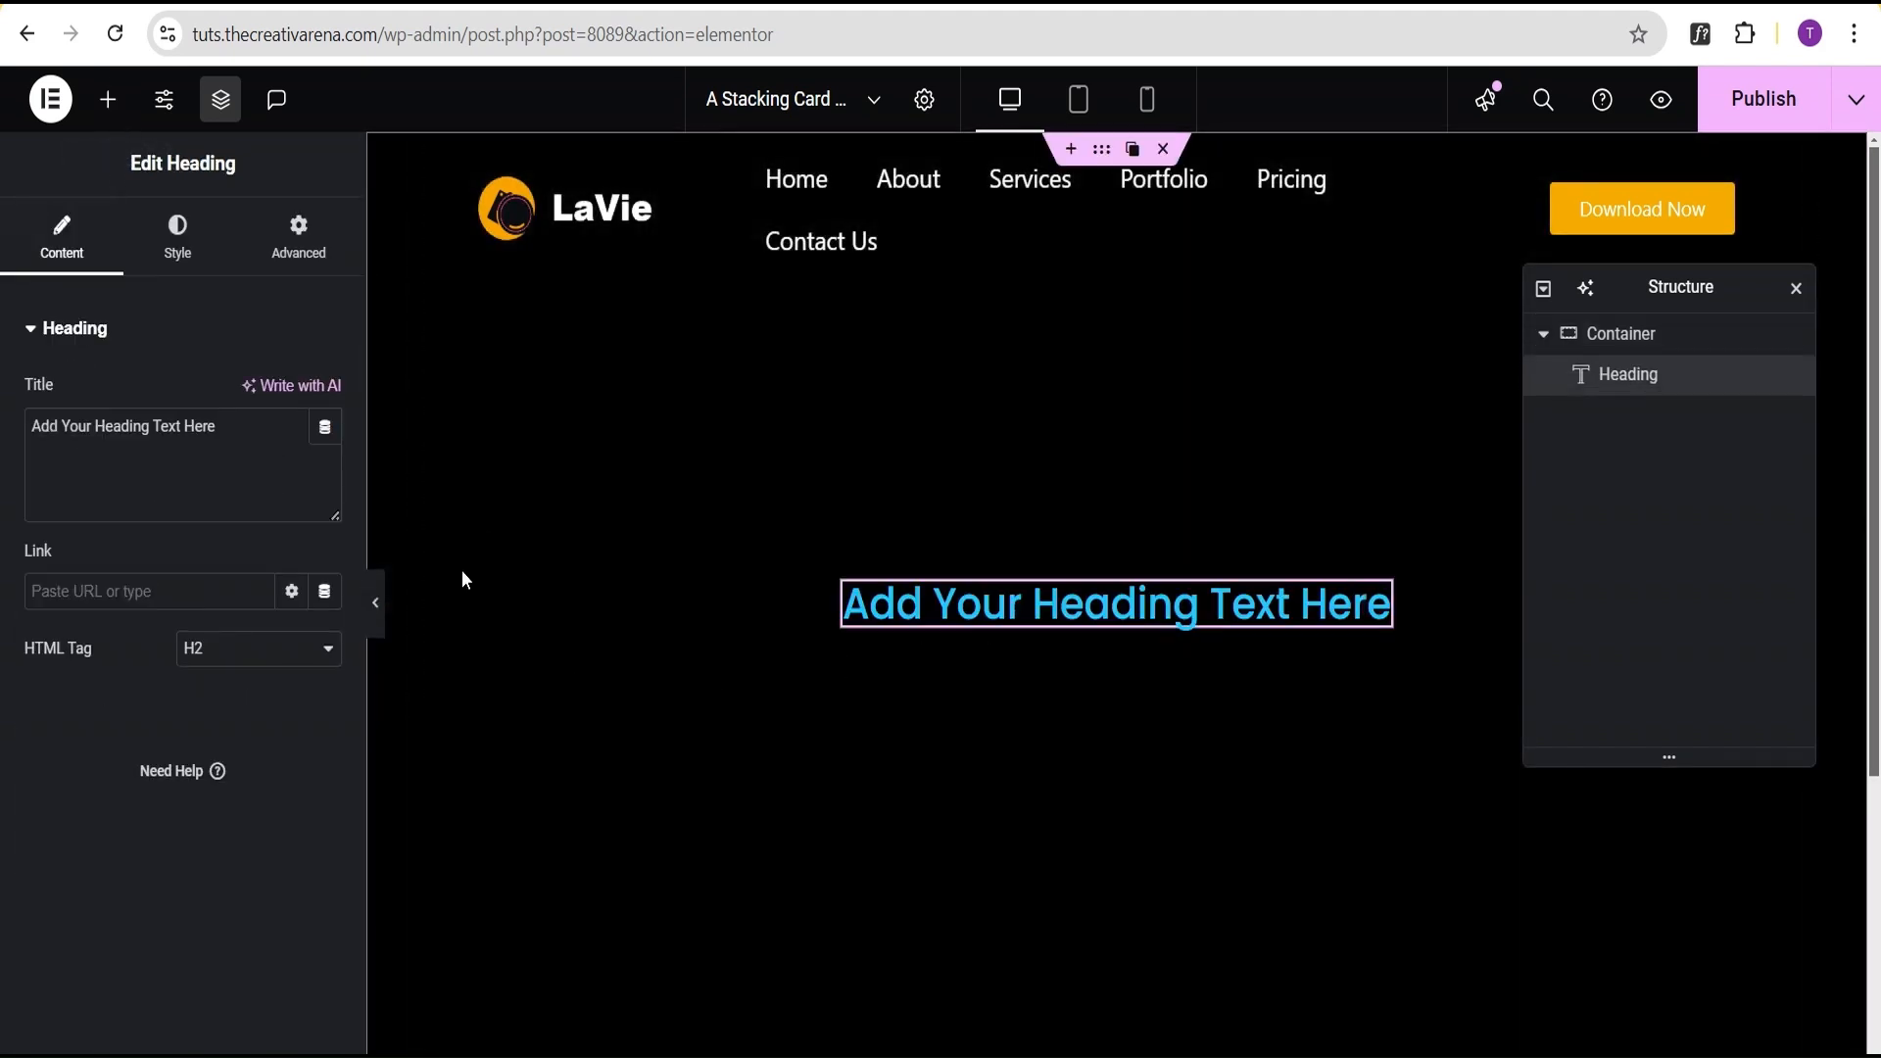
pyautogui.tripleClick(231, 500)
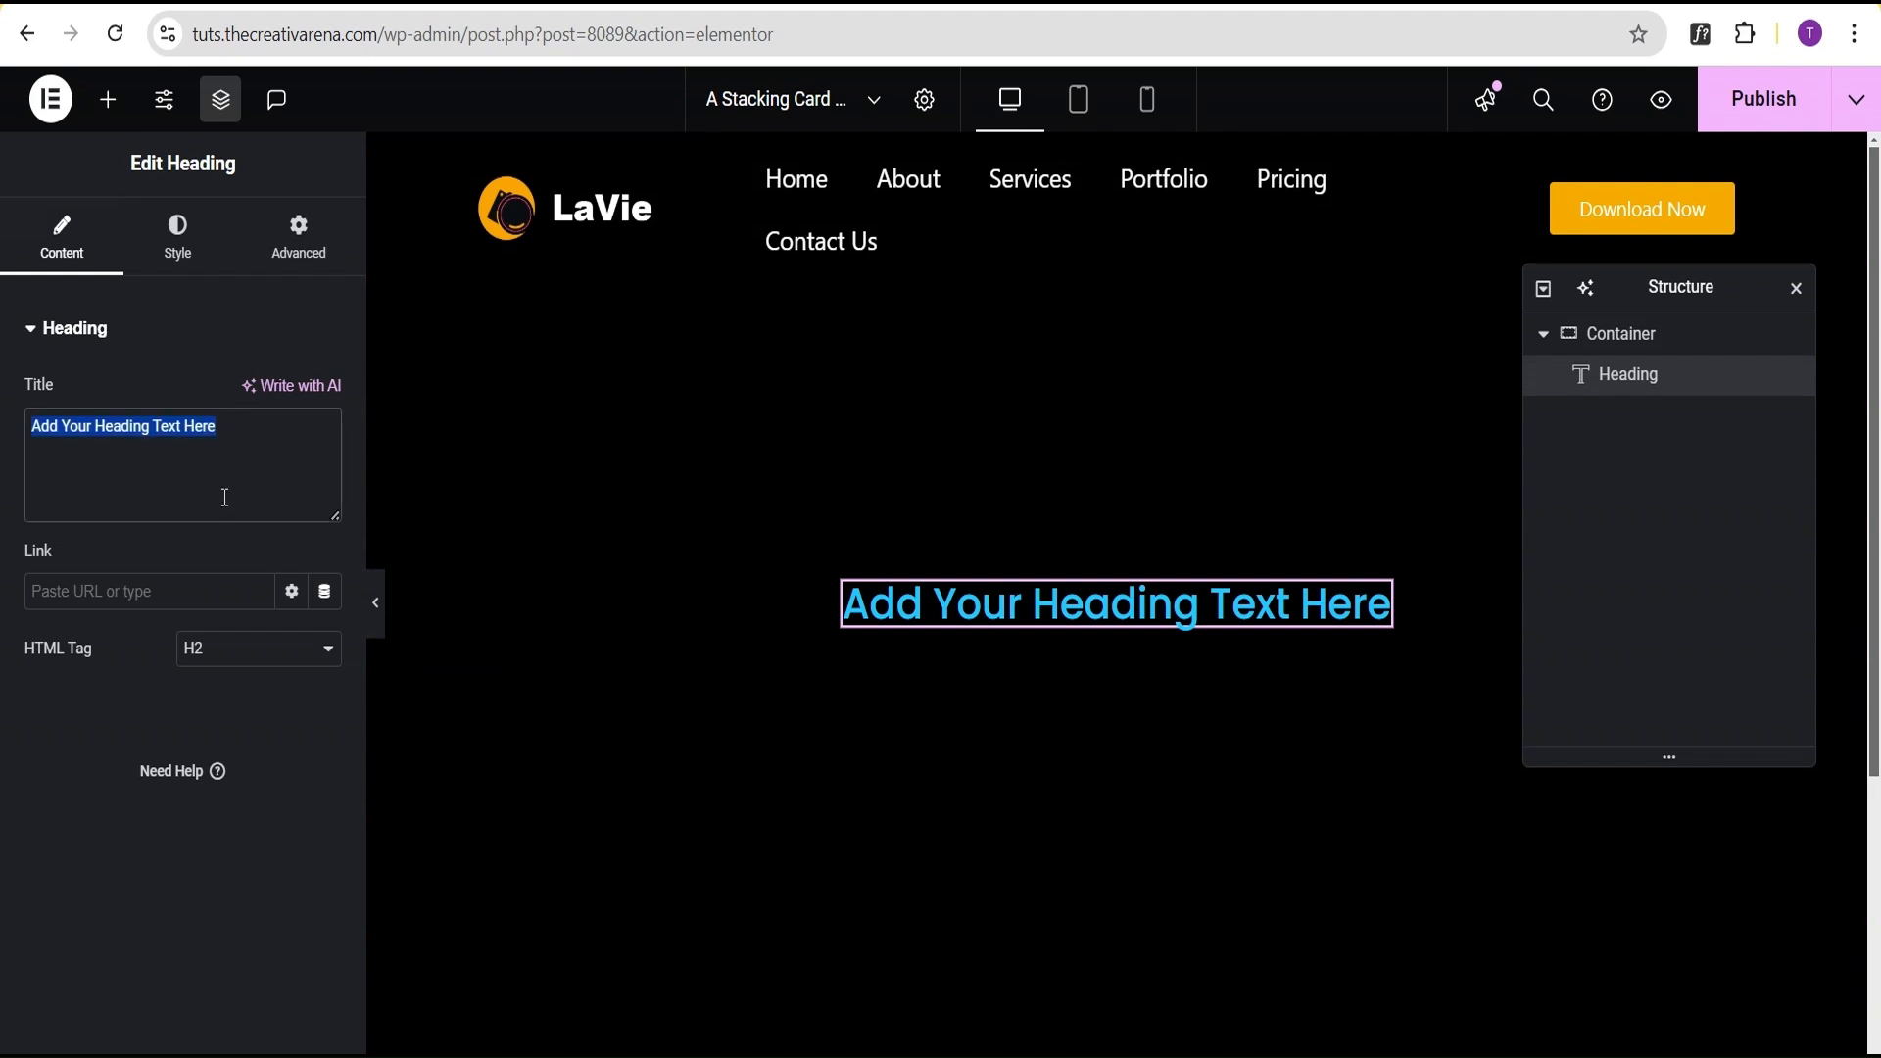
pyautogui.write('Welcome')
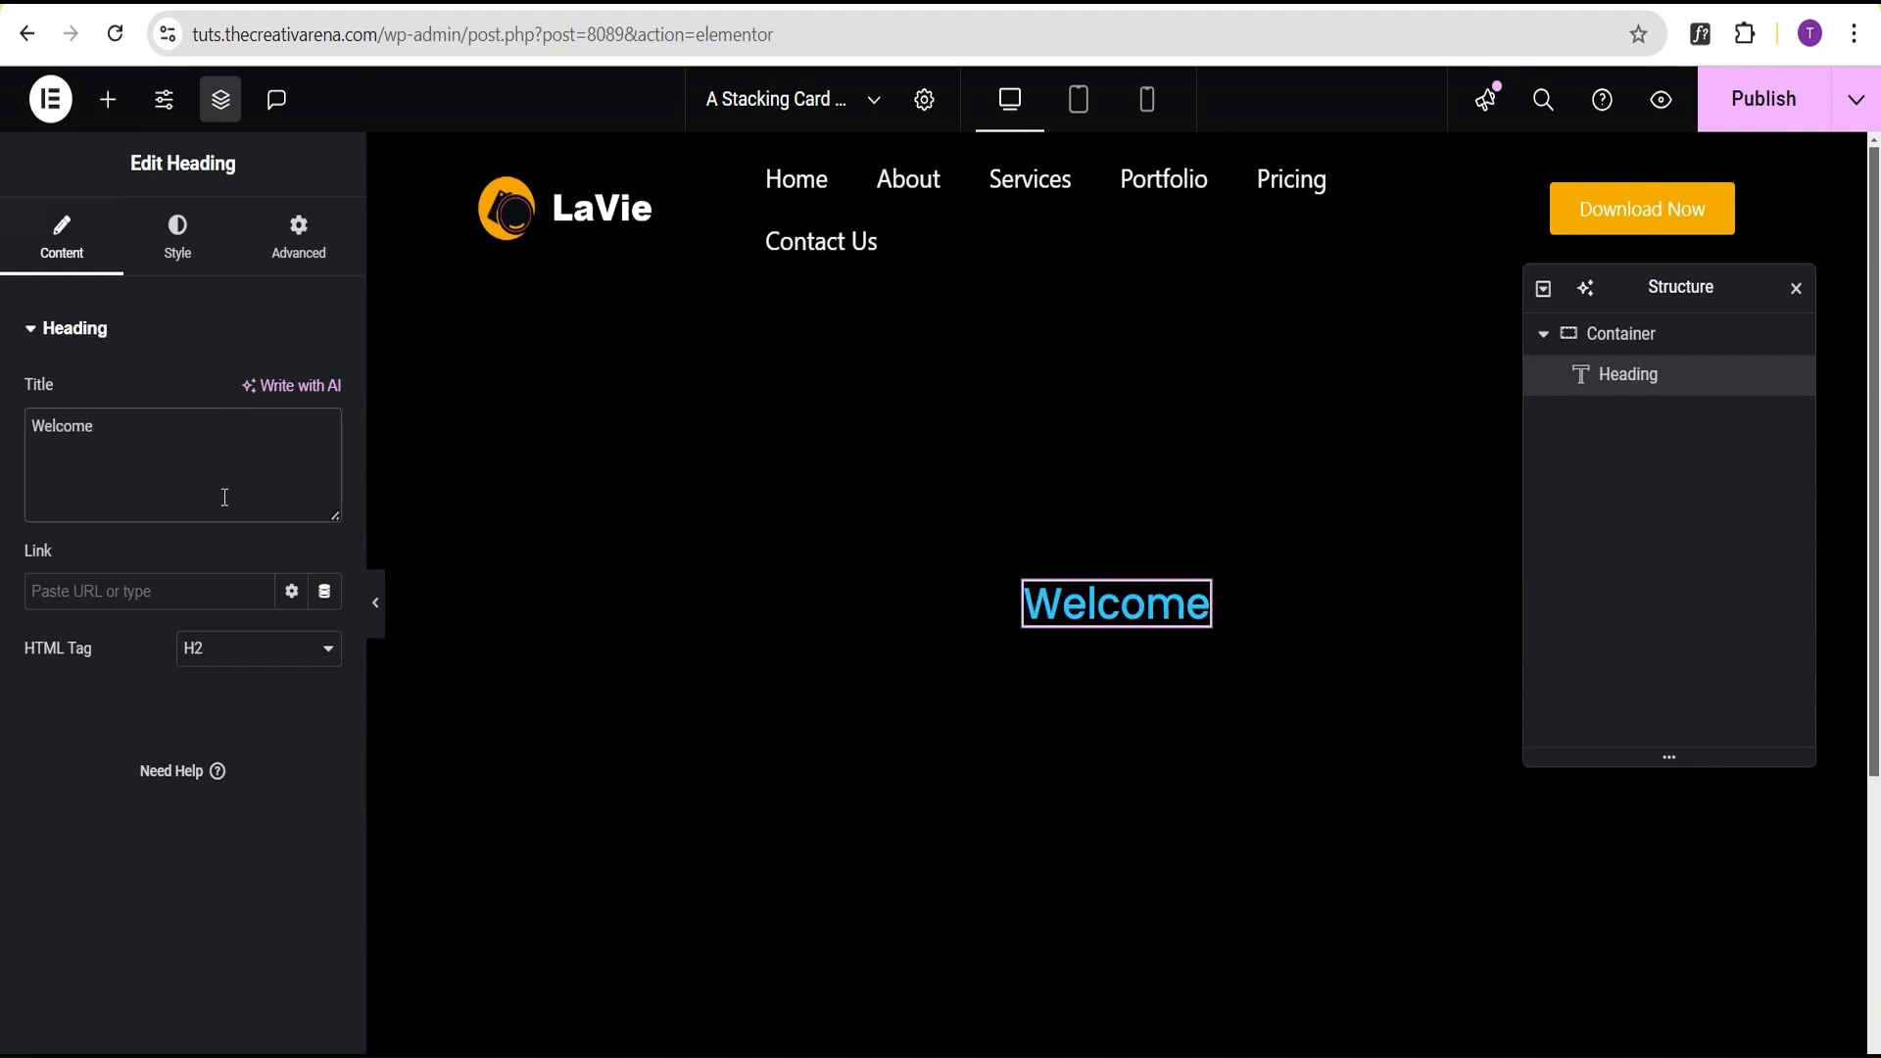
# Set the Welcome heading's text color to white (#FFFFFF).
pyautogui.click(142, 250)
pyautogui.click(326, 451)
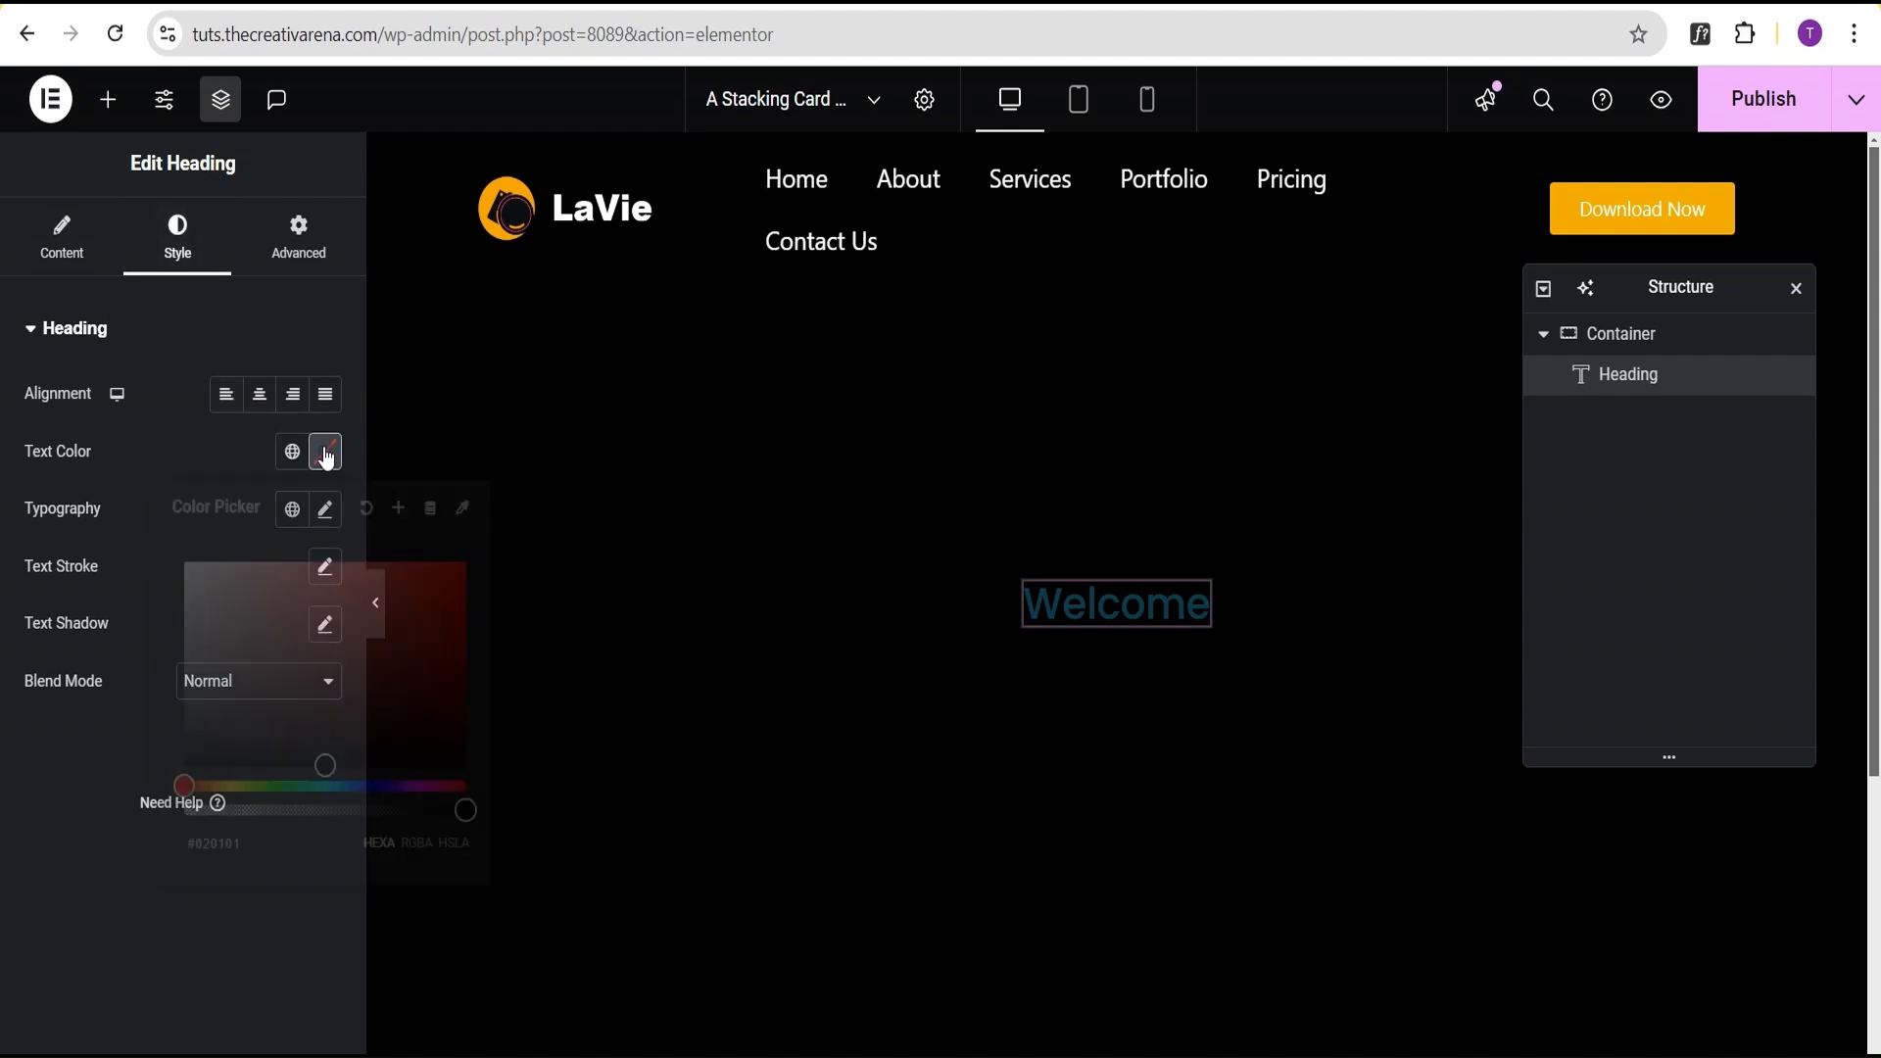
pyautogui.moveTo(325, 765); pyautogui.dragTo(112, 480)
pyautogui.click(110, 480)
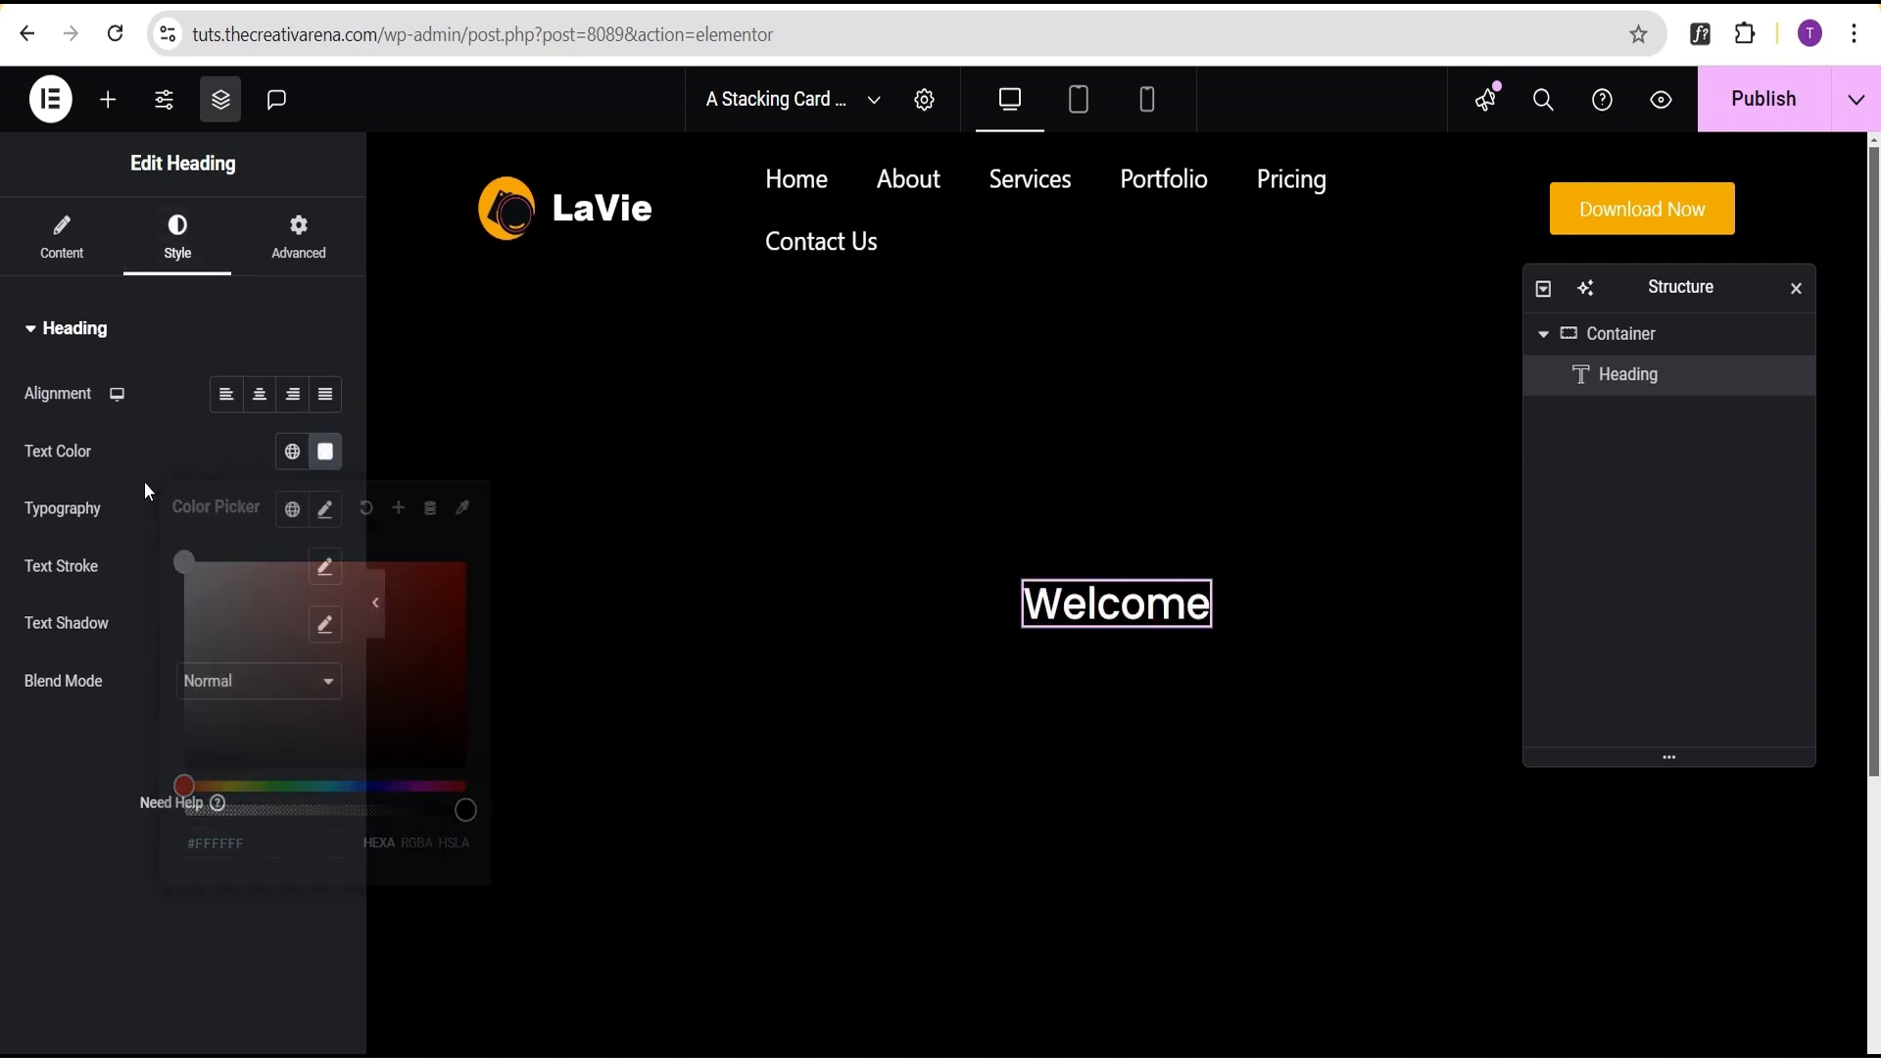
# Change the unit of the Welcome heading's font size and enlarge the text to more than twice its size.
pyautogui.click(326, 511)
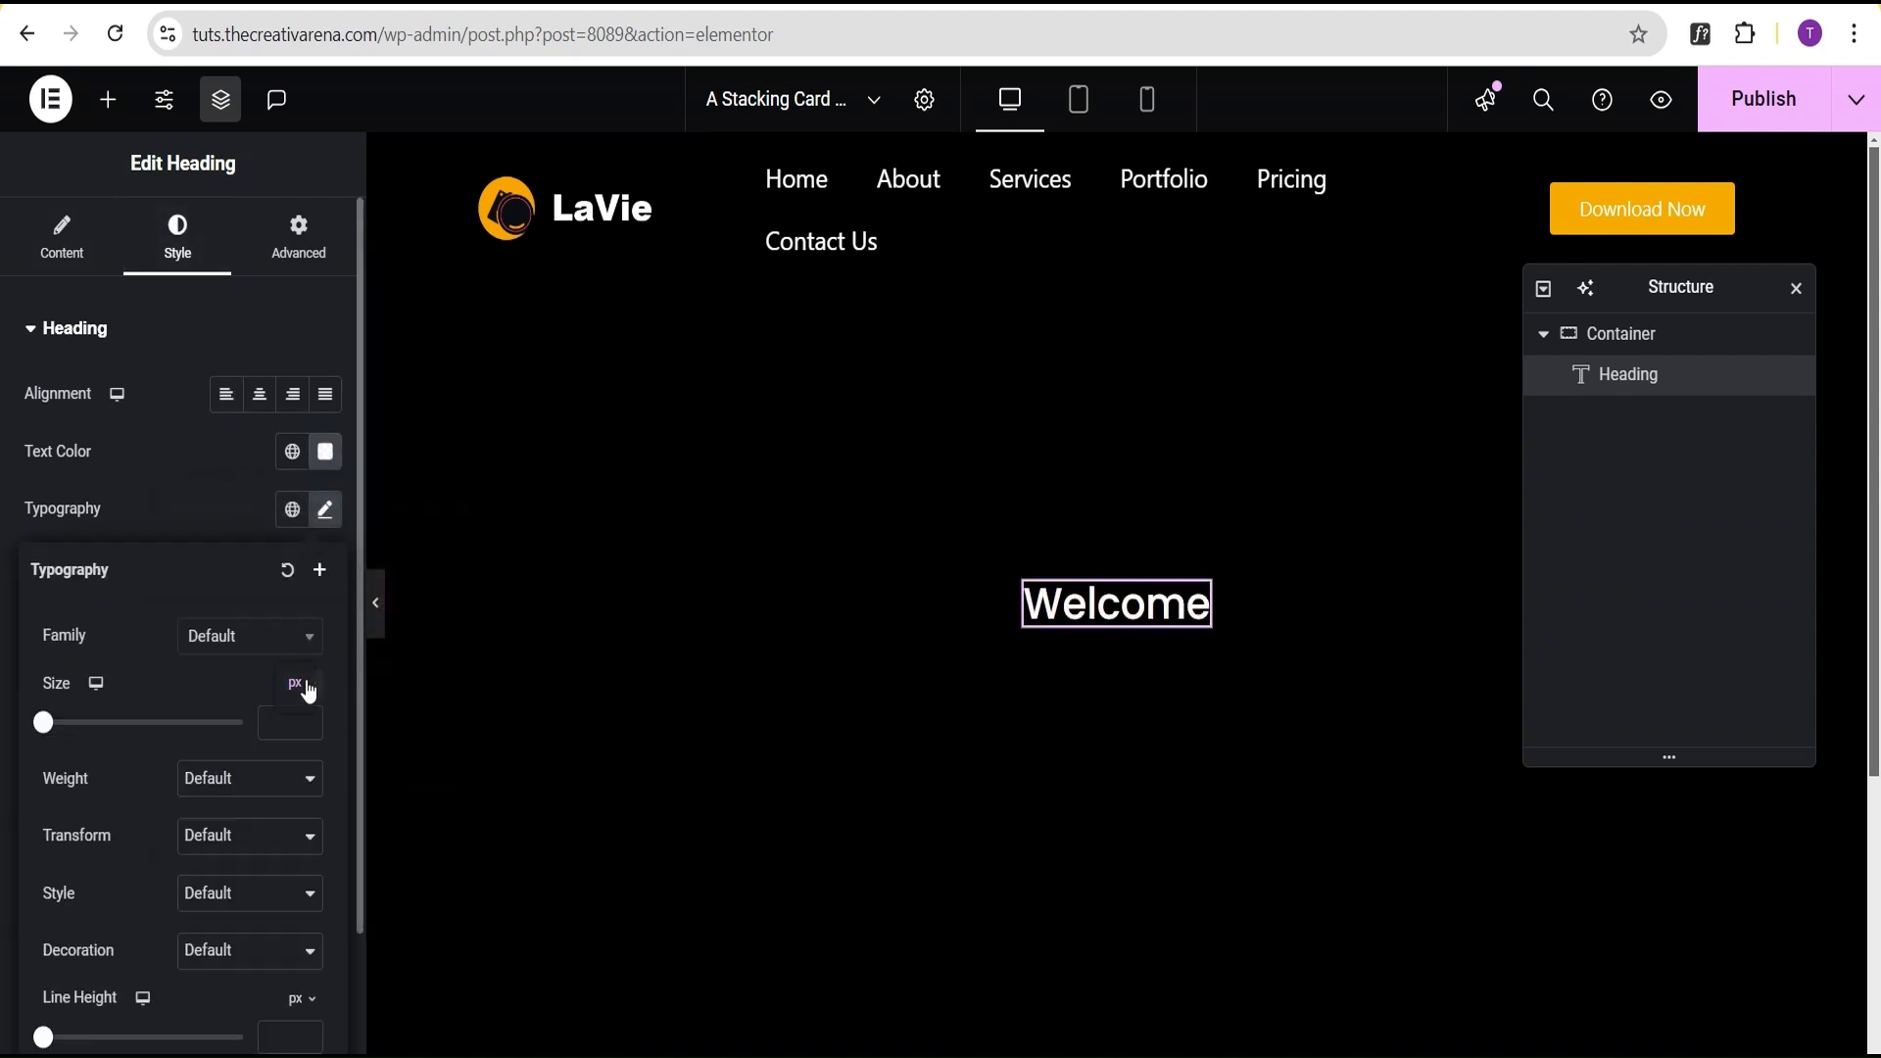
pyautogui.click(297, 683)
pyautogui.click(296, 725)
pyautogui.moveTo(53, 722); pyautogui.dragTo(95, 725)
pyautogui.click(197, 323)
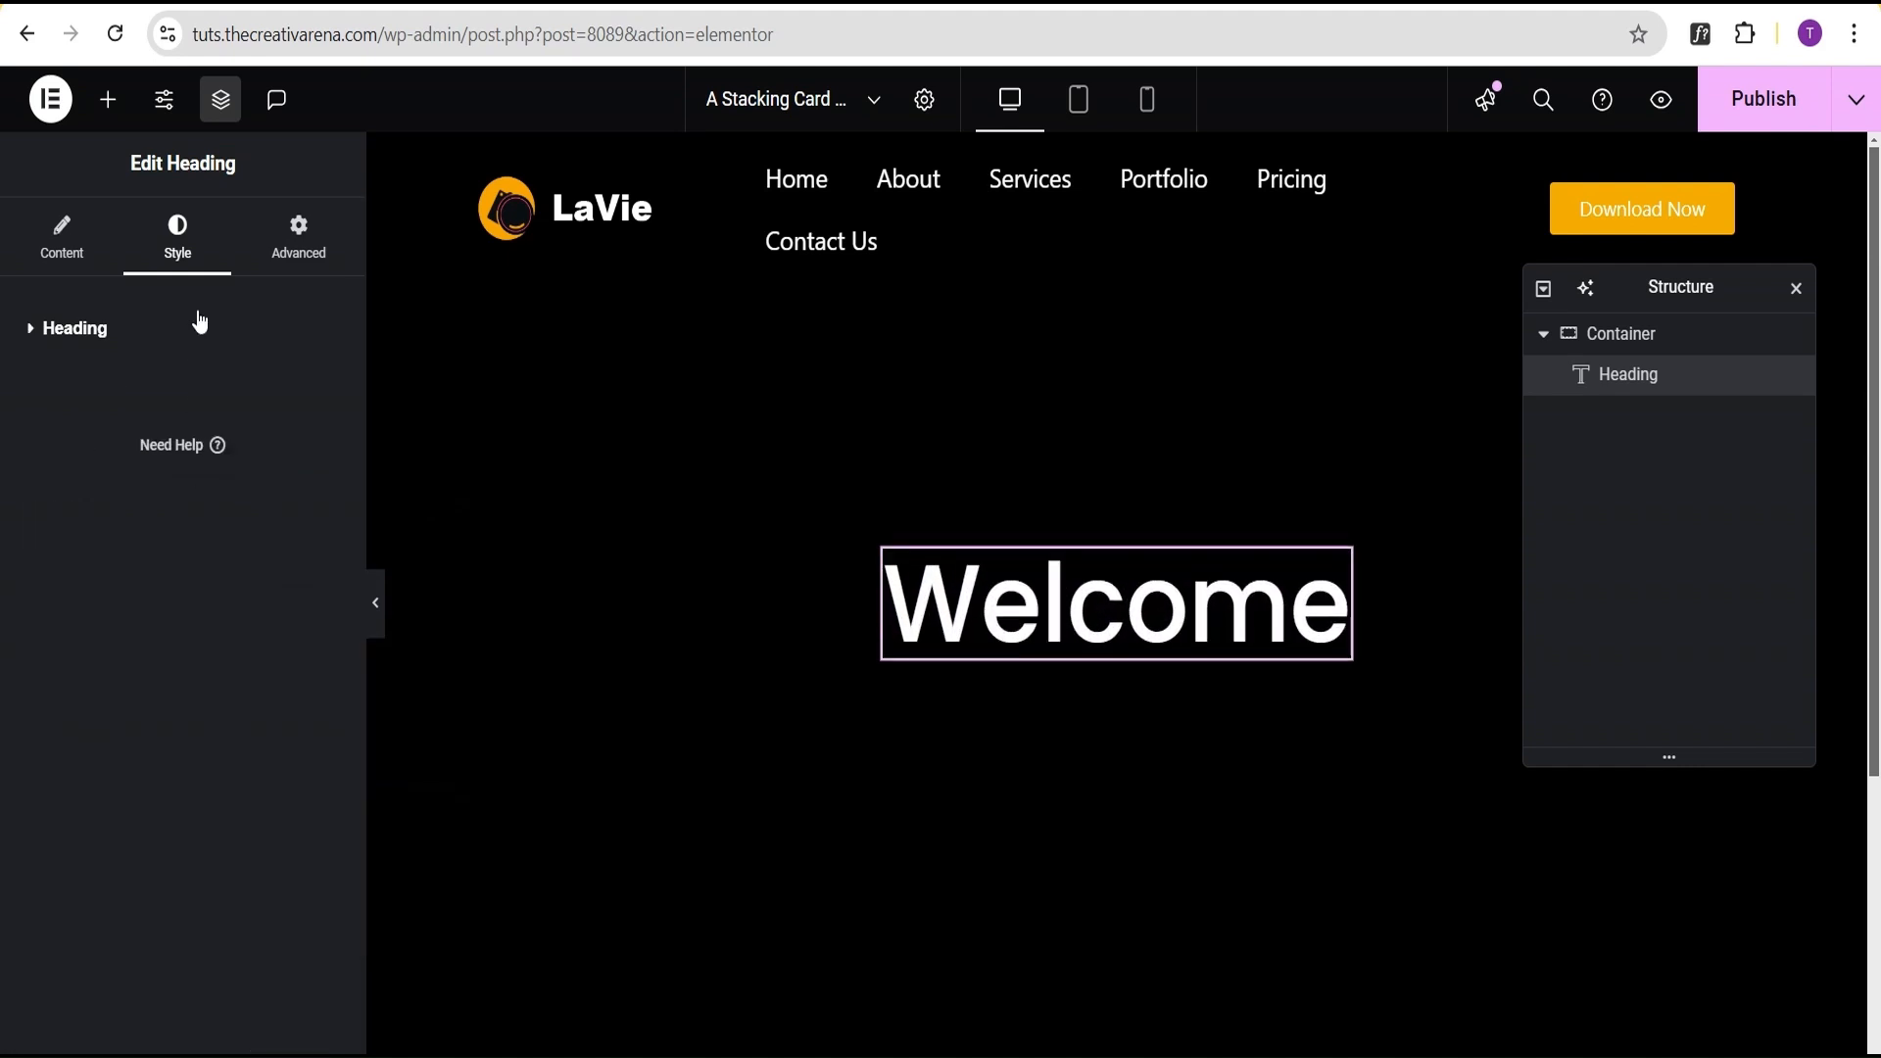
# Duplicate the black Welcome container together with its heading.
pyautogui.click(1685, 341)
pyautogui.rightClick(1682, 345)
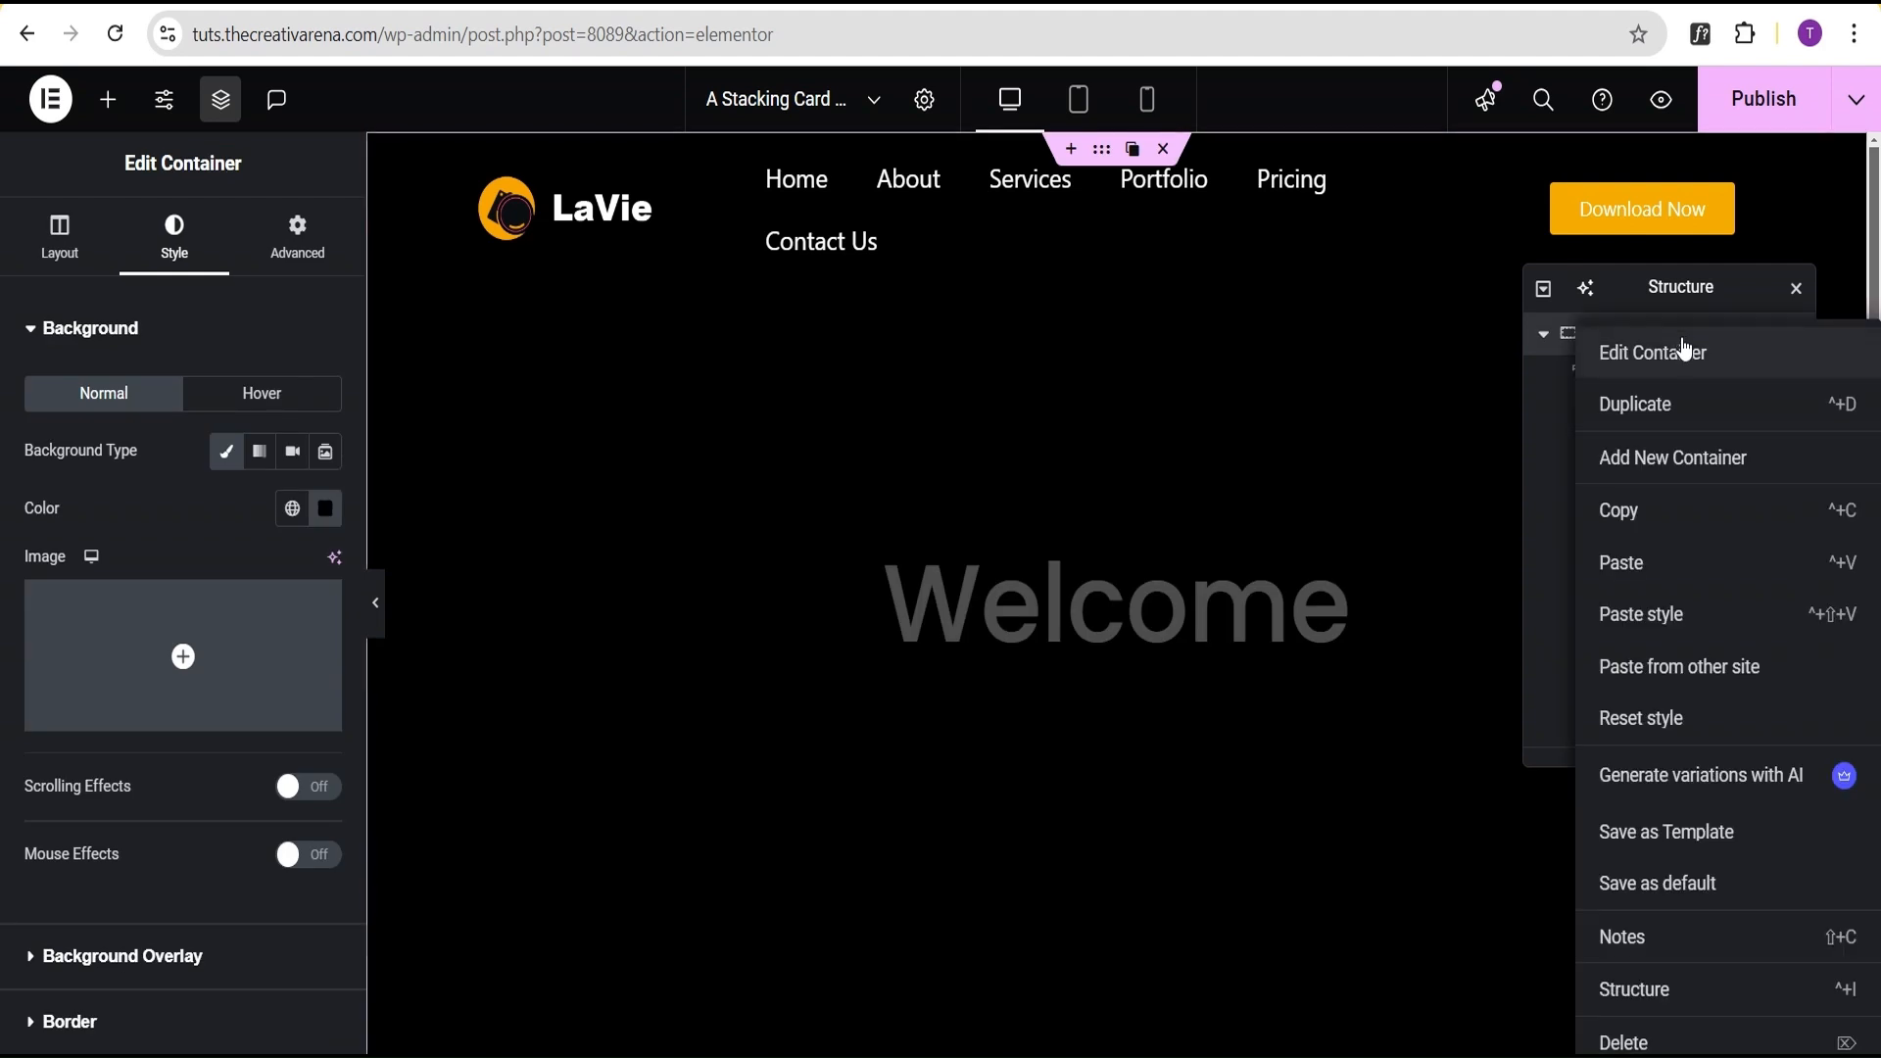
pyautogui.click(1678, 414)
pyautogui.scroll(-4, 1314, 584)
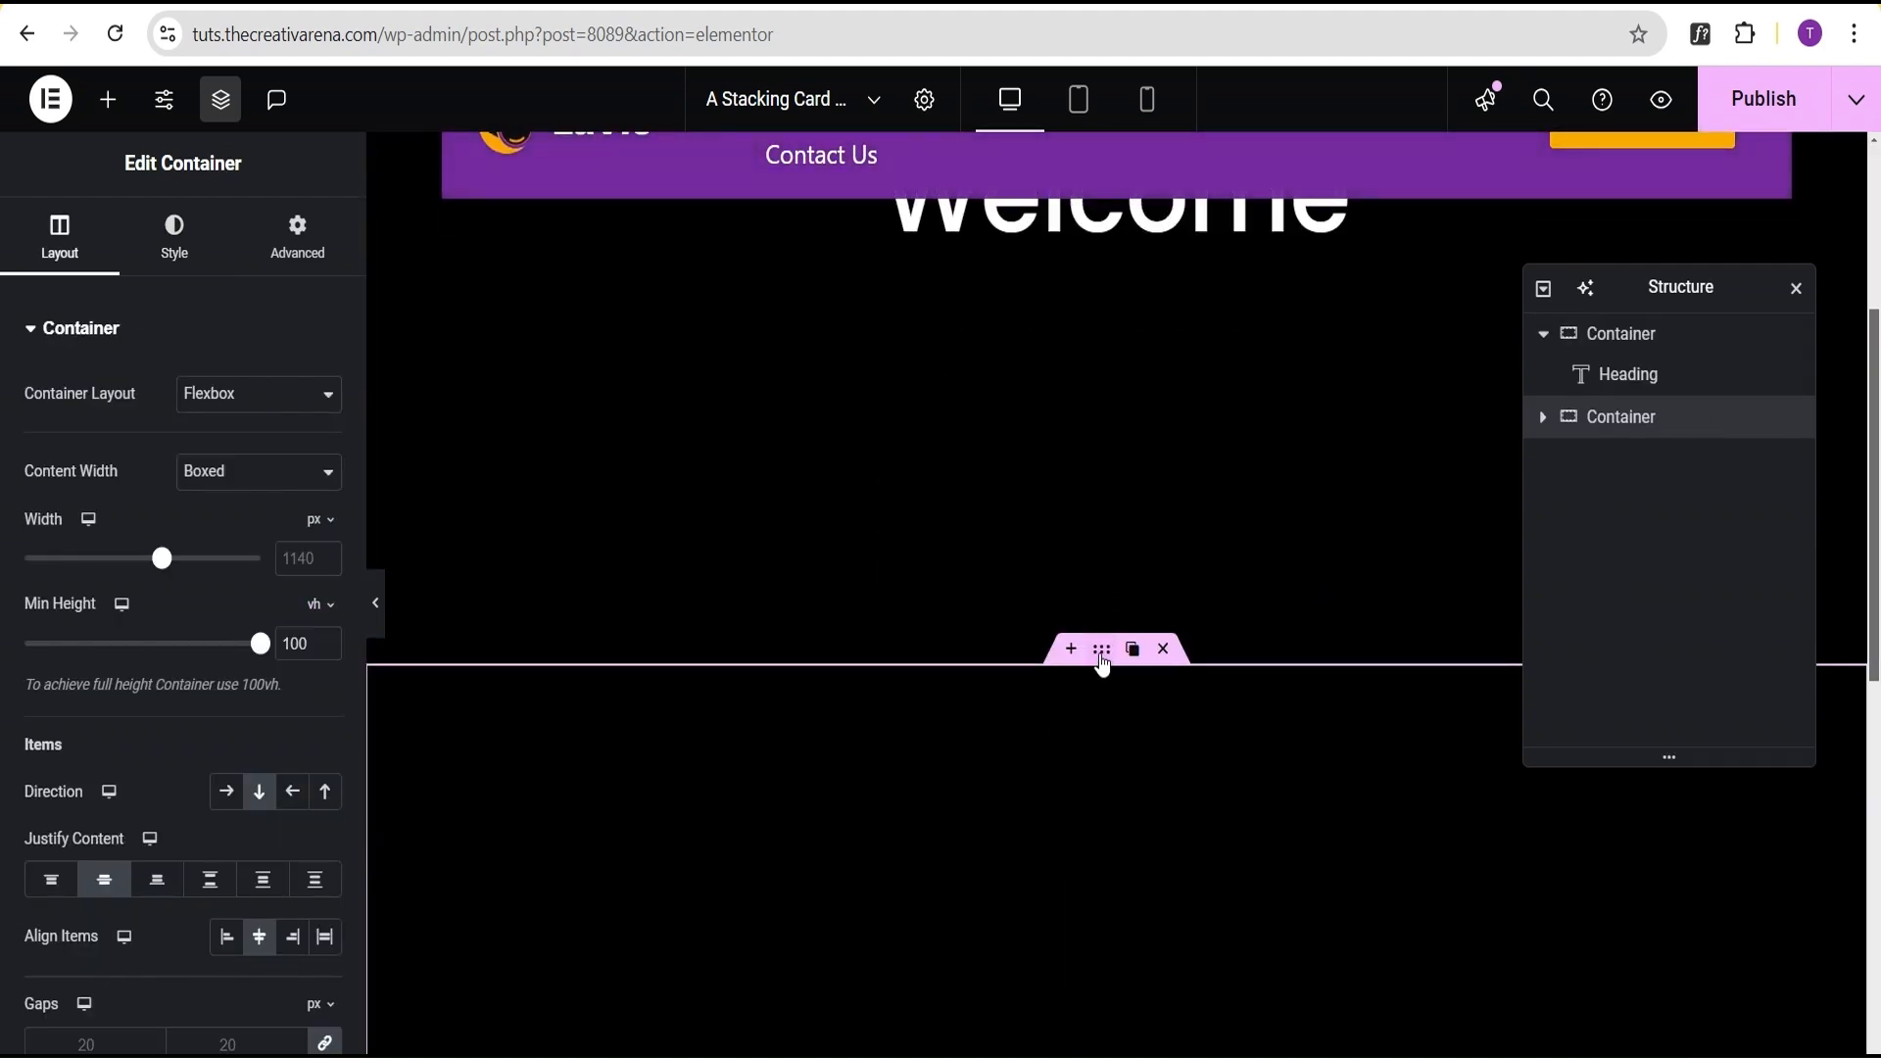
# Change the duplicated container's background color to white.
pyautogui.click(175, 227)
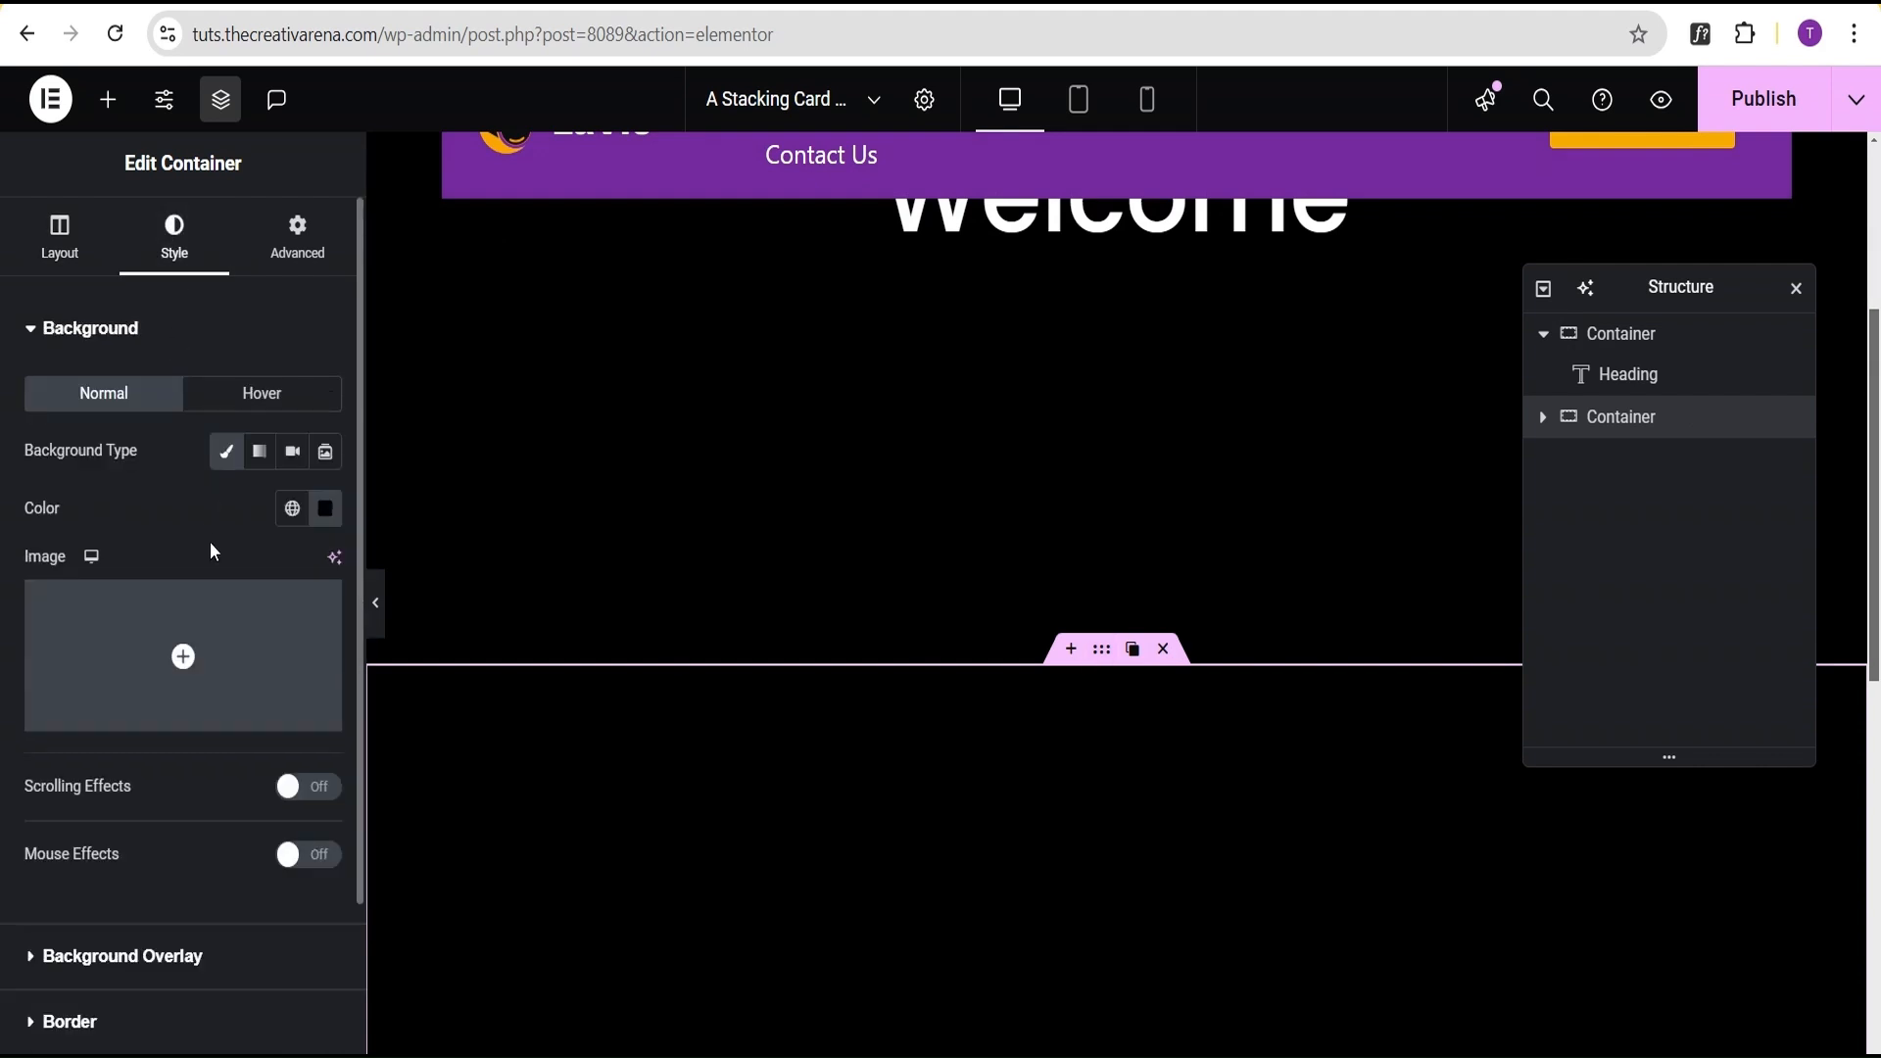
pyautogui.click(324, 510)
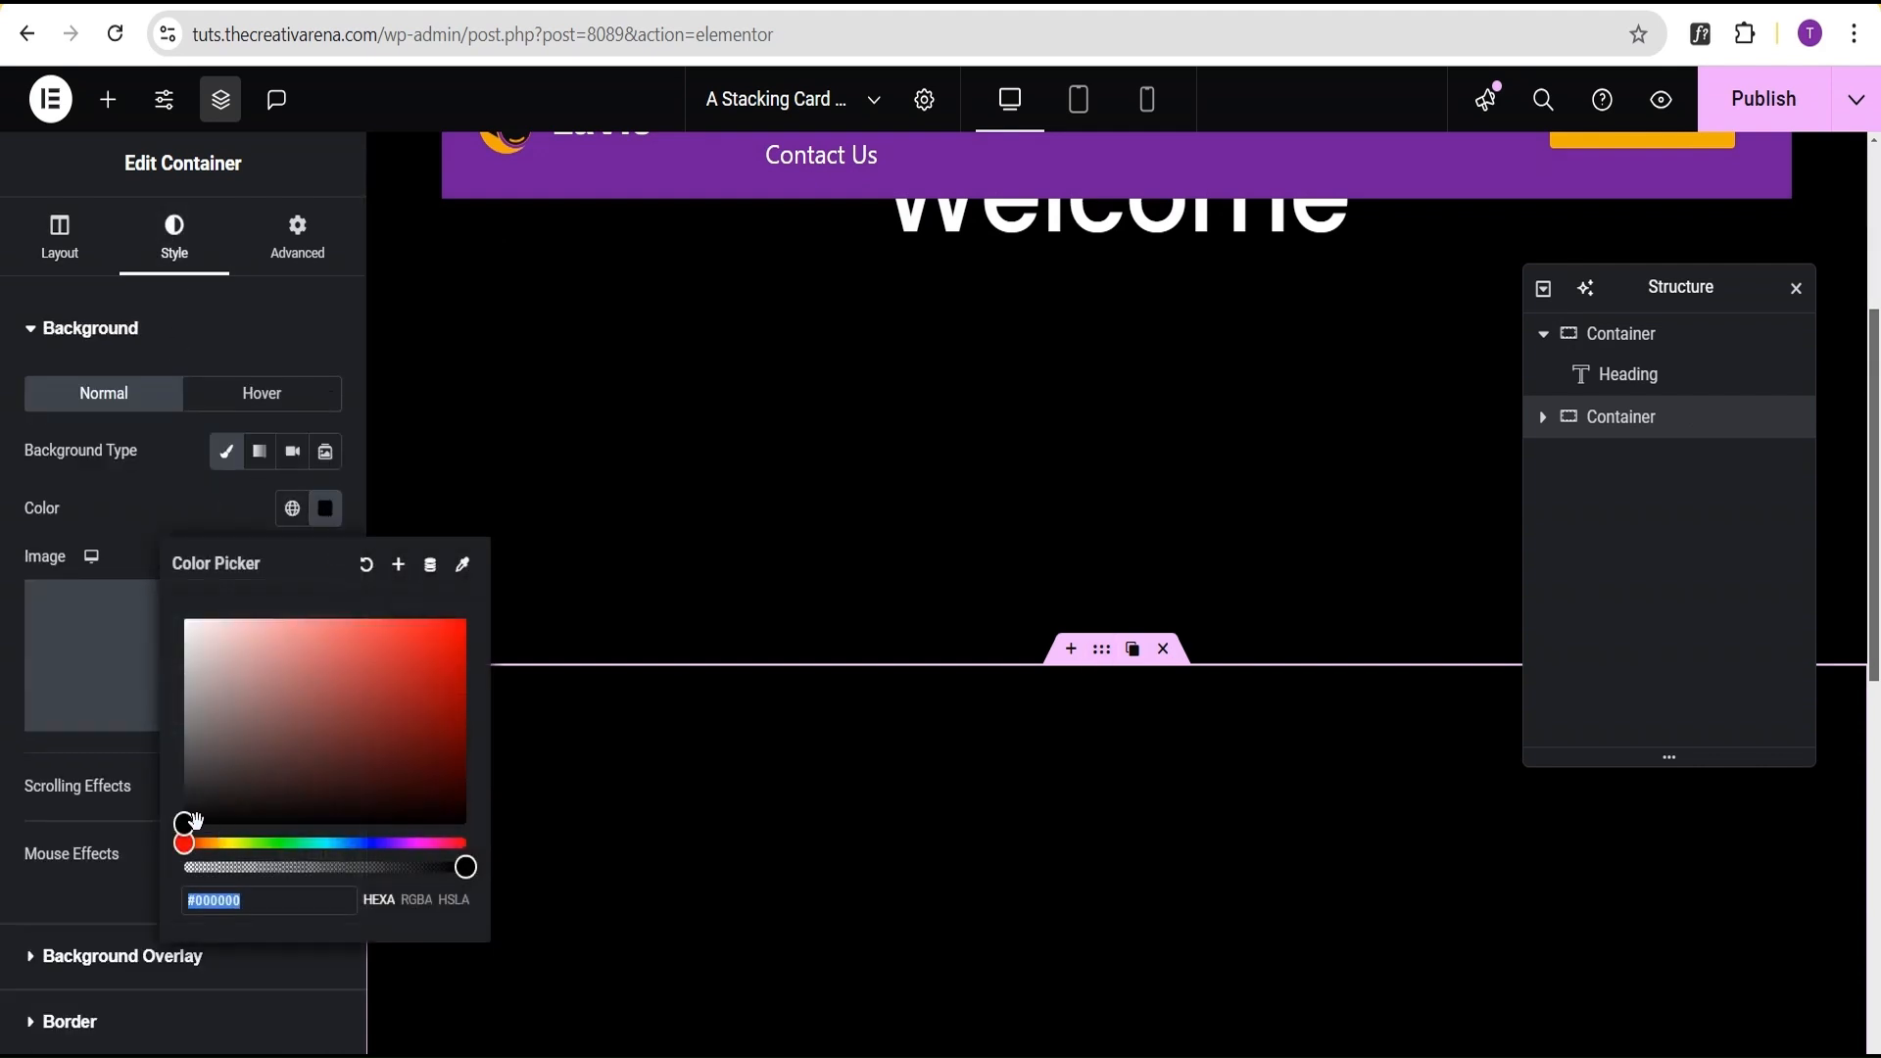
pyautogui.moveTo(194, 821); pyautogui.dragTo(143, 504)
pyautogui.click(154, 514)
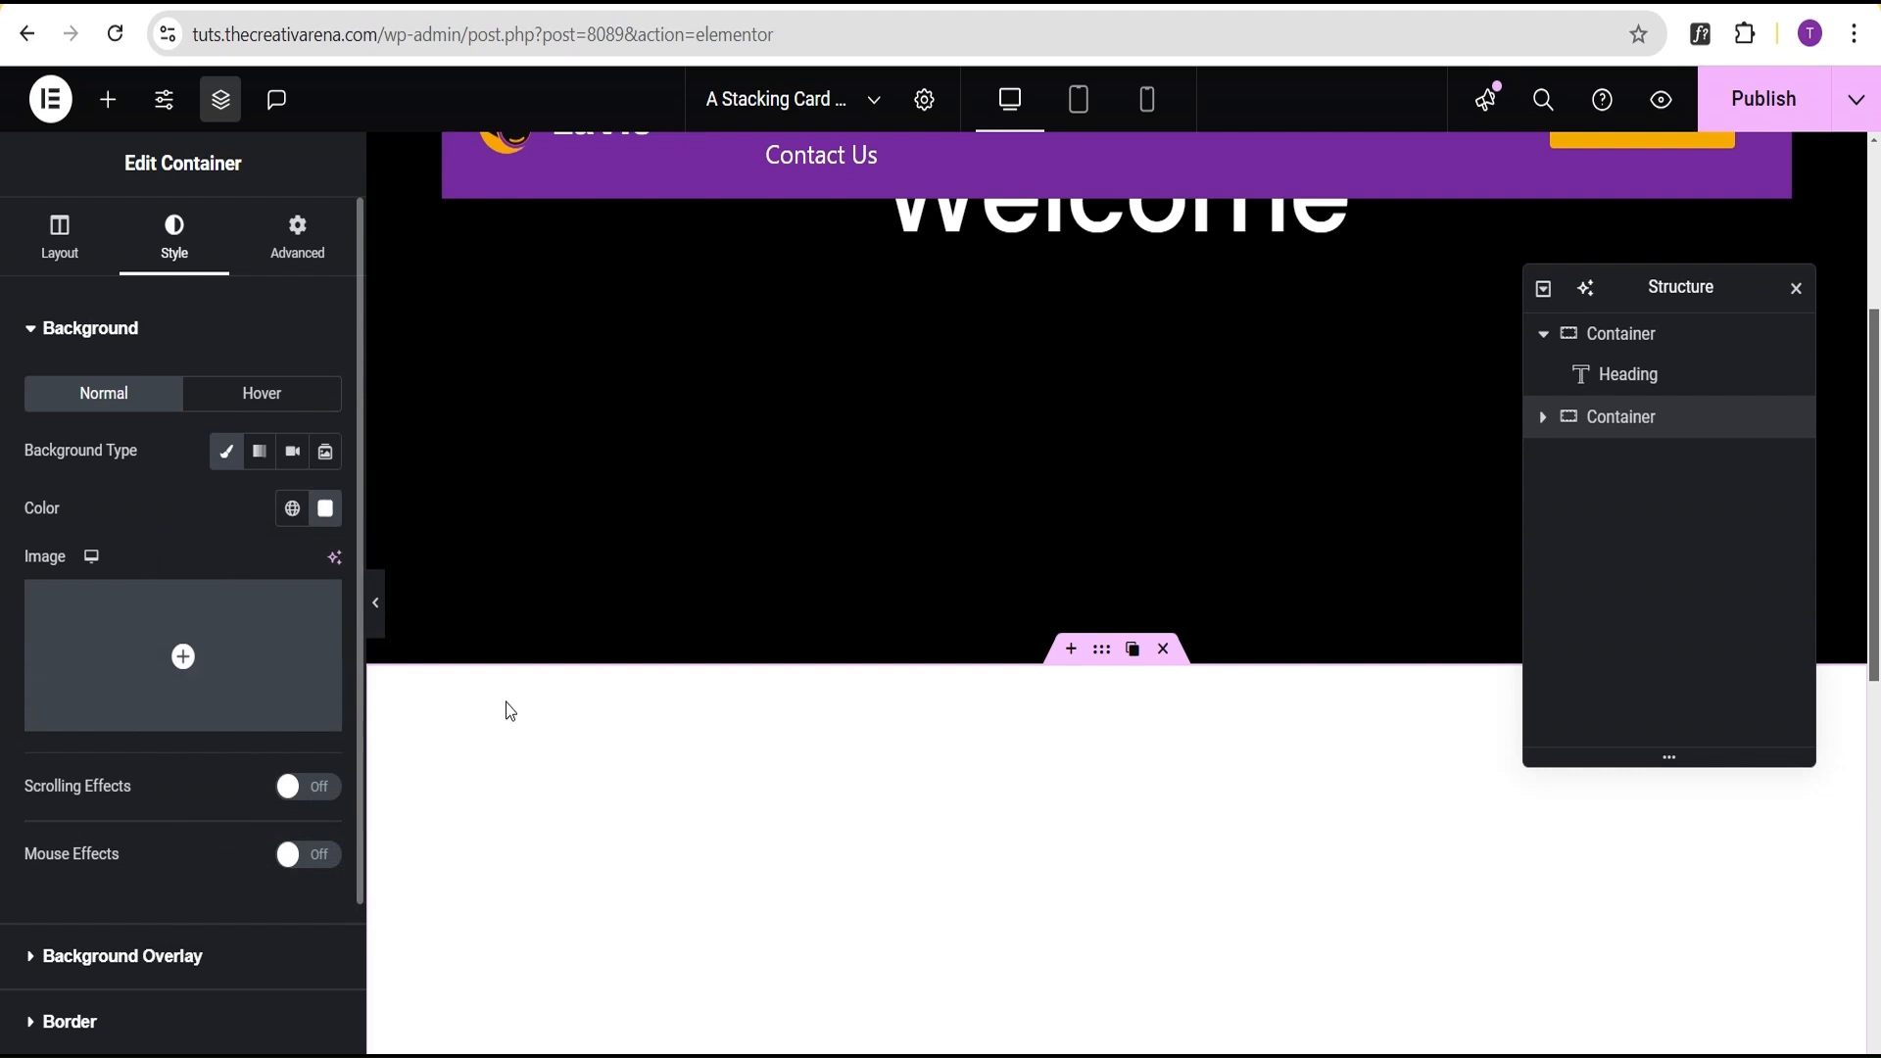
# Replace the title of the heading in the white container with "Other Contents".
pyautogui.click(1544, 423)
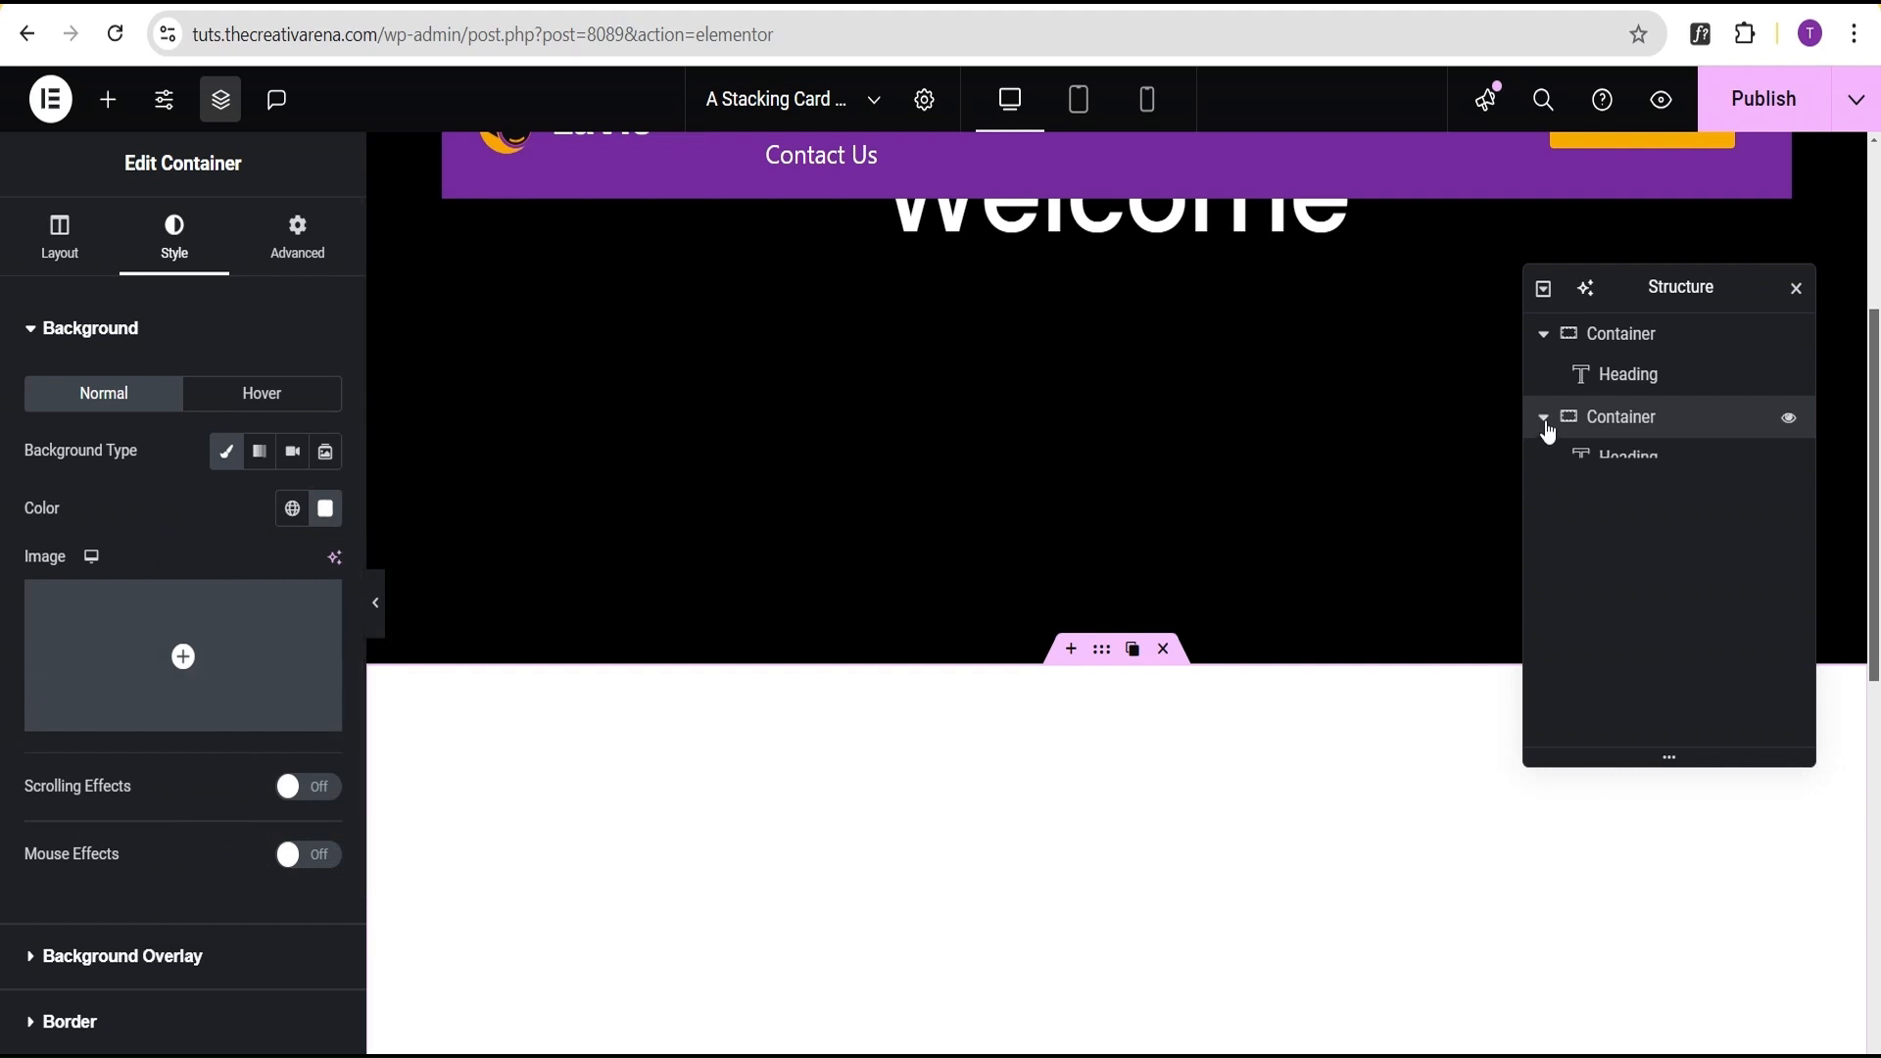
pyautogui.click(1621, 458)
pyautogui.moveTo(74, 460); pyautogui.dragTo(3, 432)
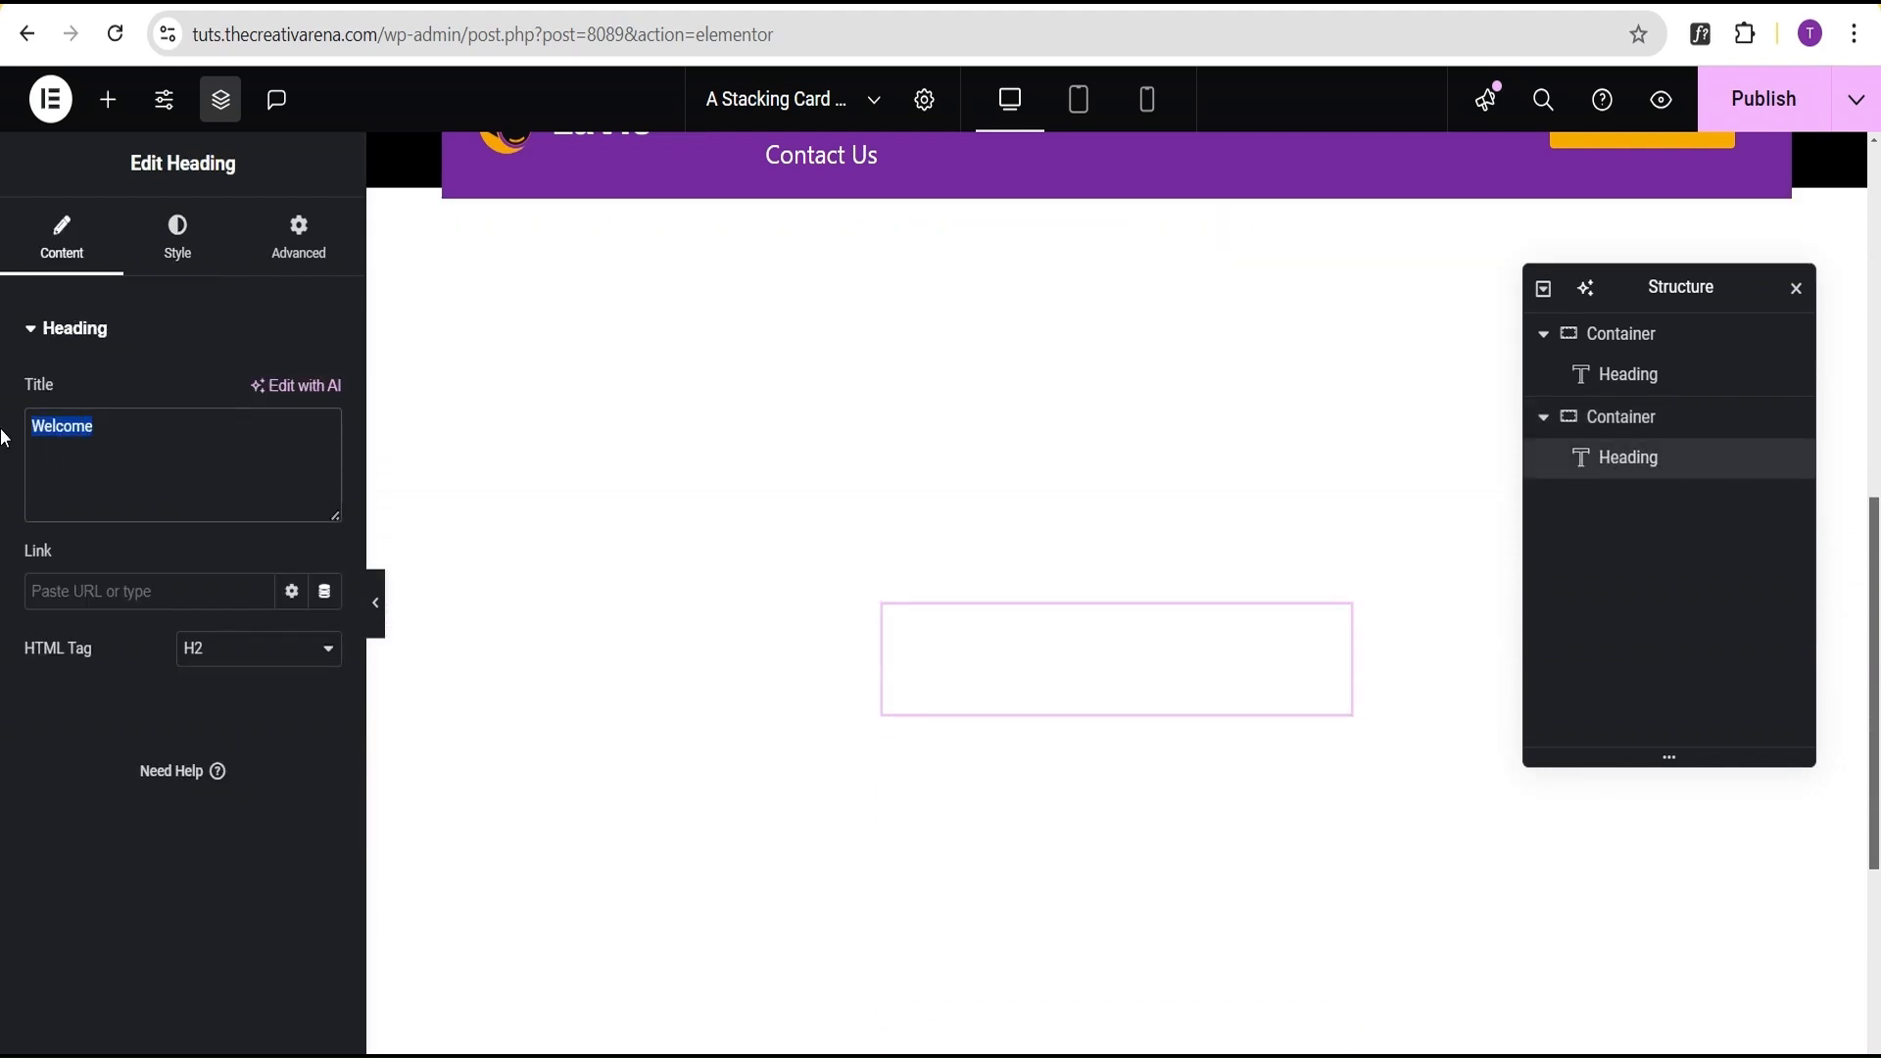
pyautogui.write('Other Con')
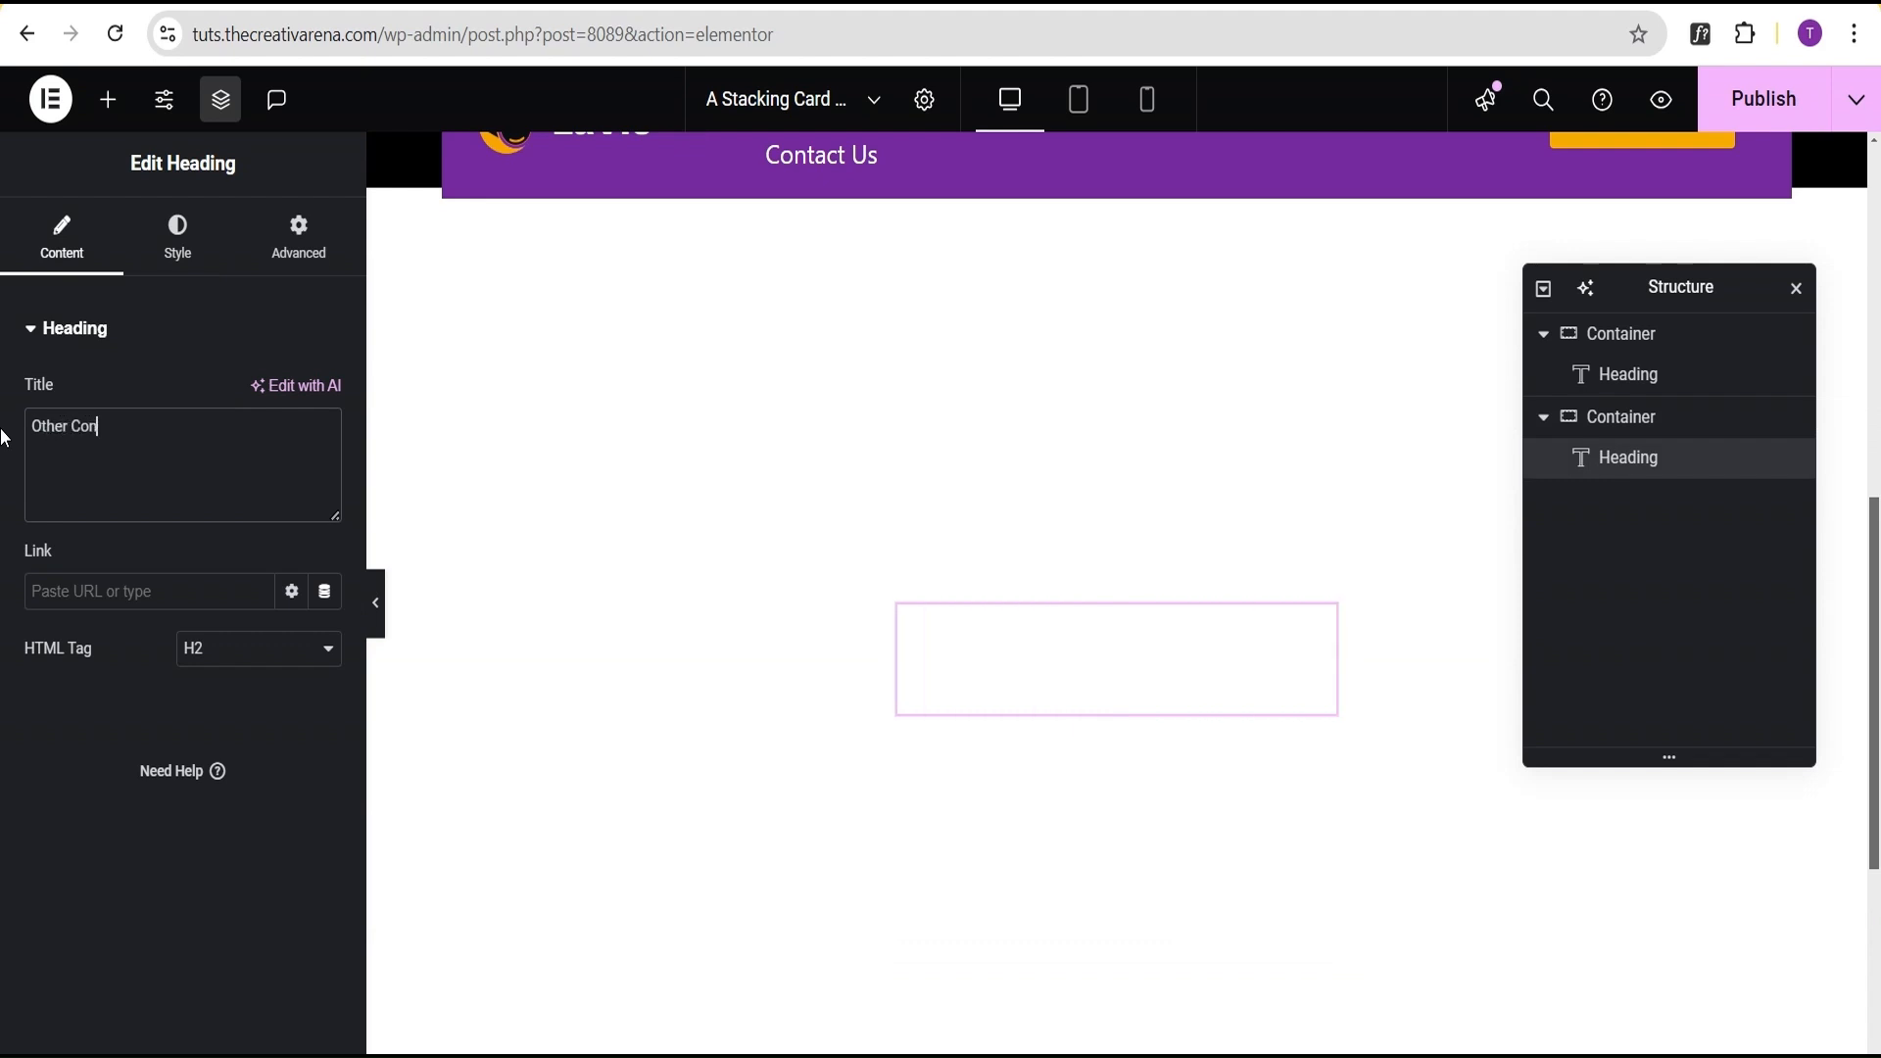
pyautogui.write('tents')
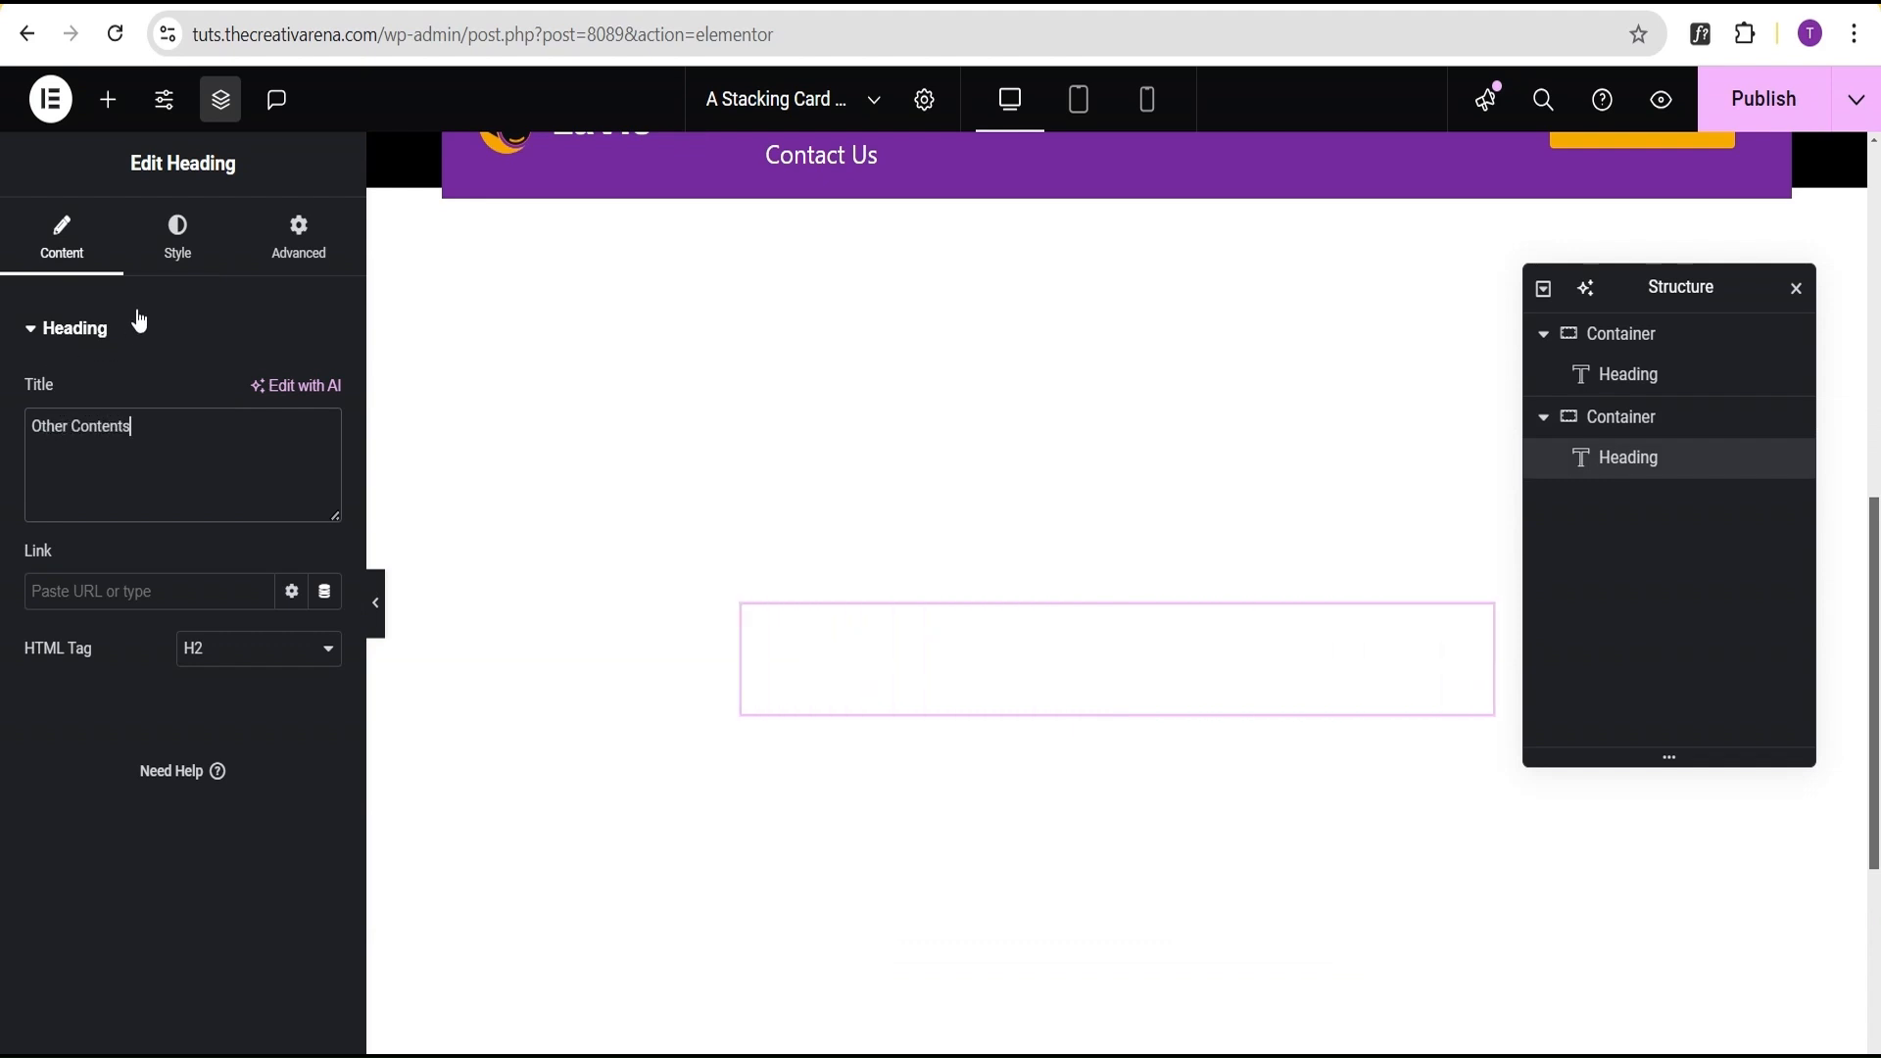
# Set the Other Contents heading's text color to black.
pyautogui.click(177, 238)
pyautogui.click(325, 450)
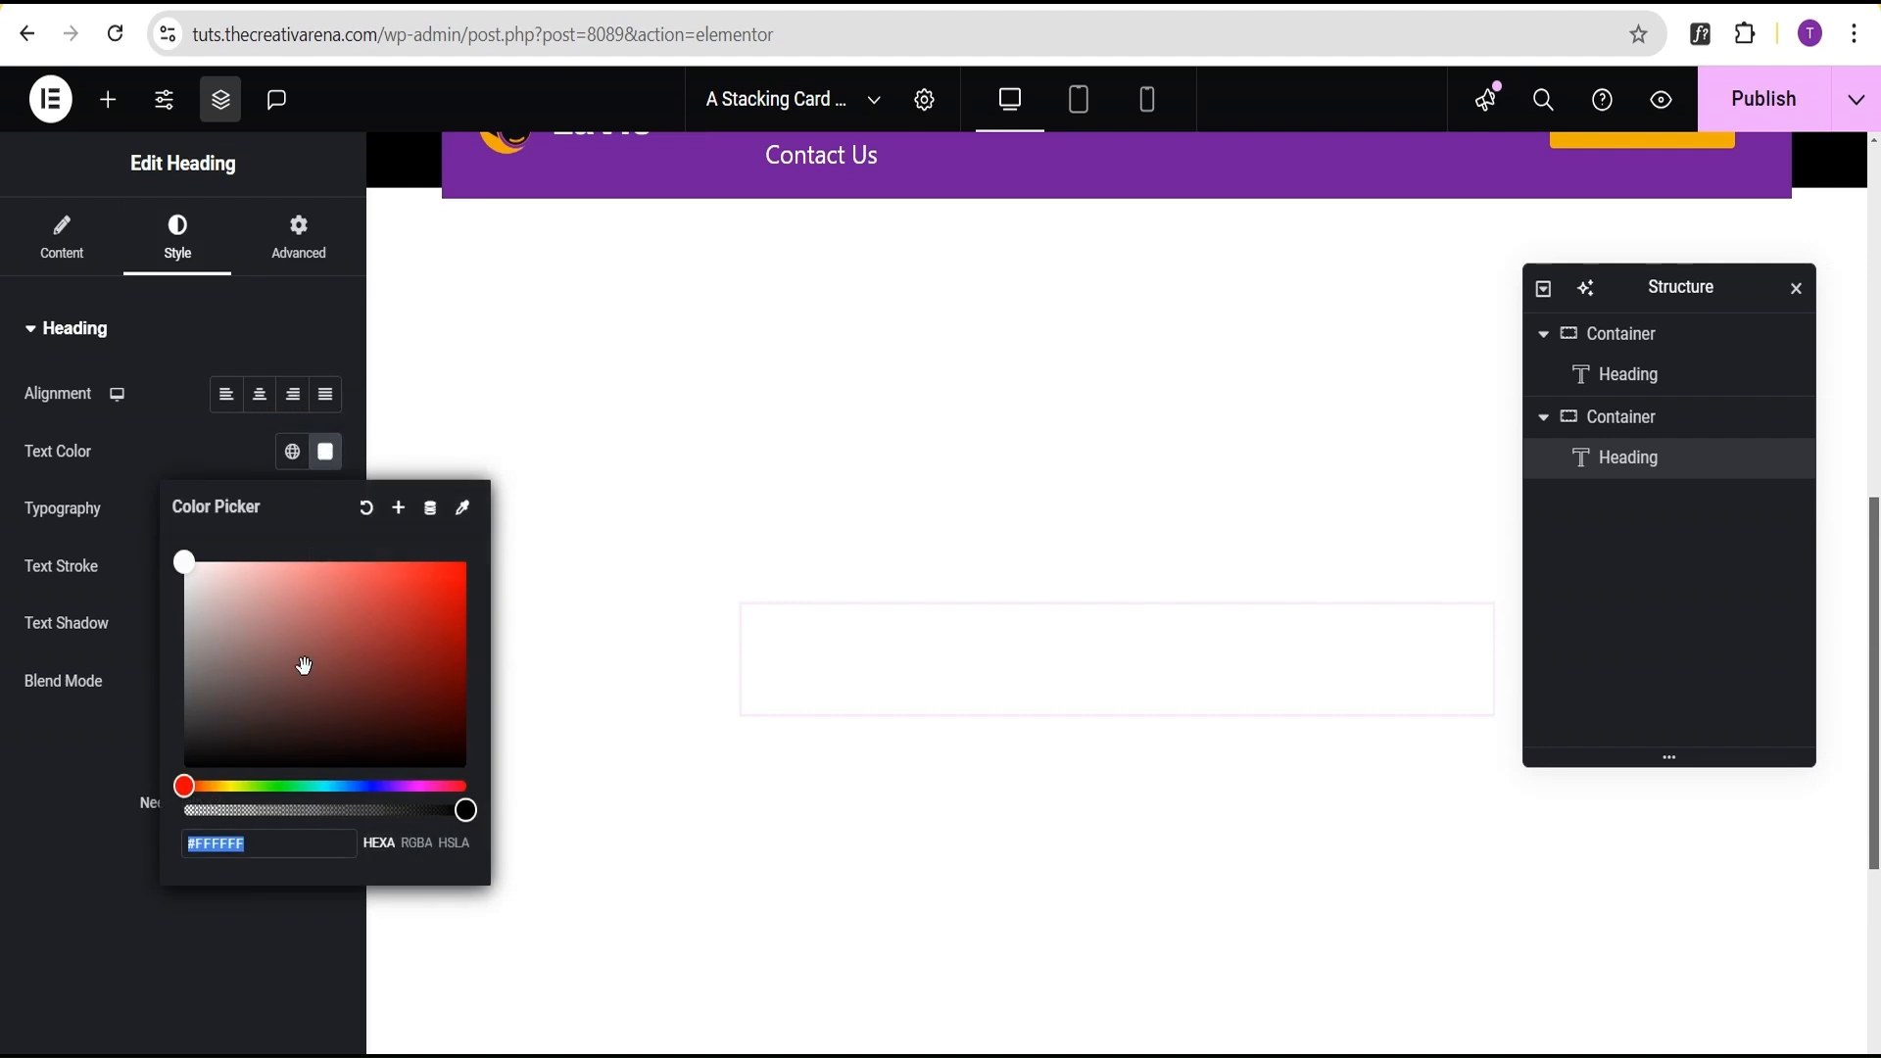
pyautogui.moveTo(186, 558); pyautogui.dragTo(184, 768)
pyautogui.click(127, 437)
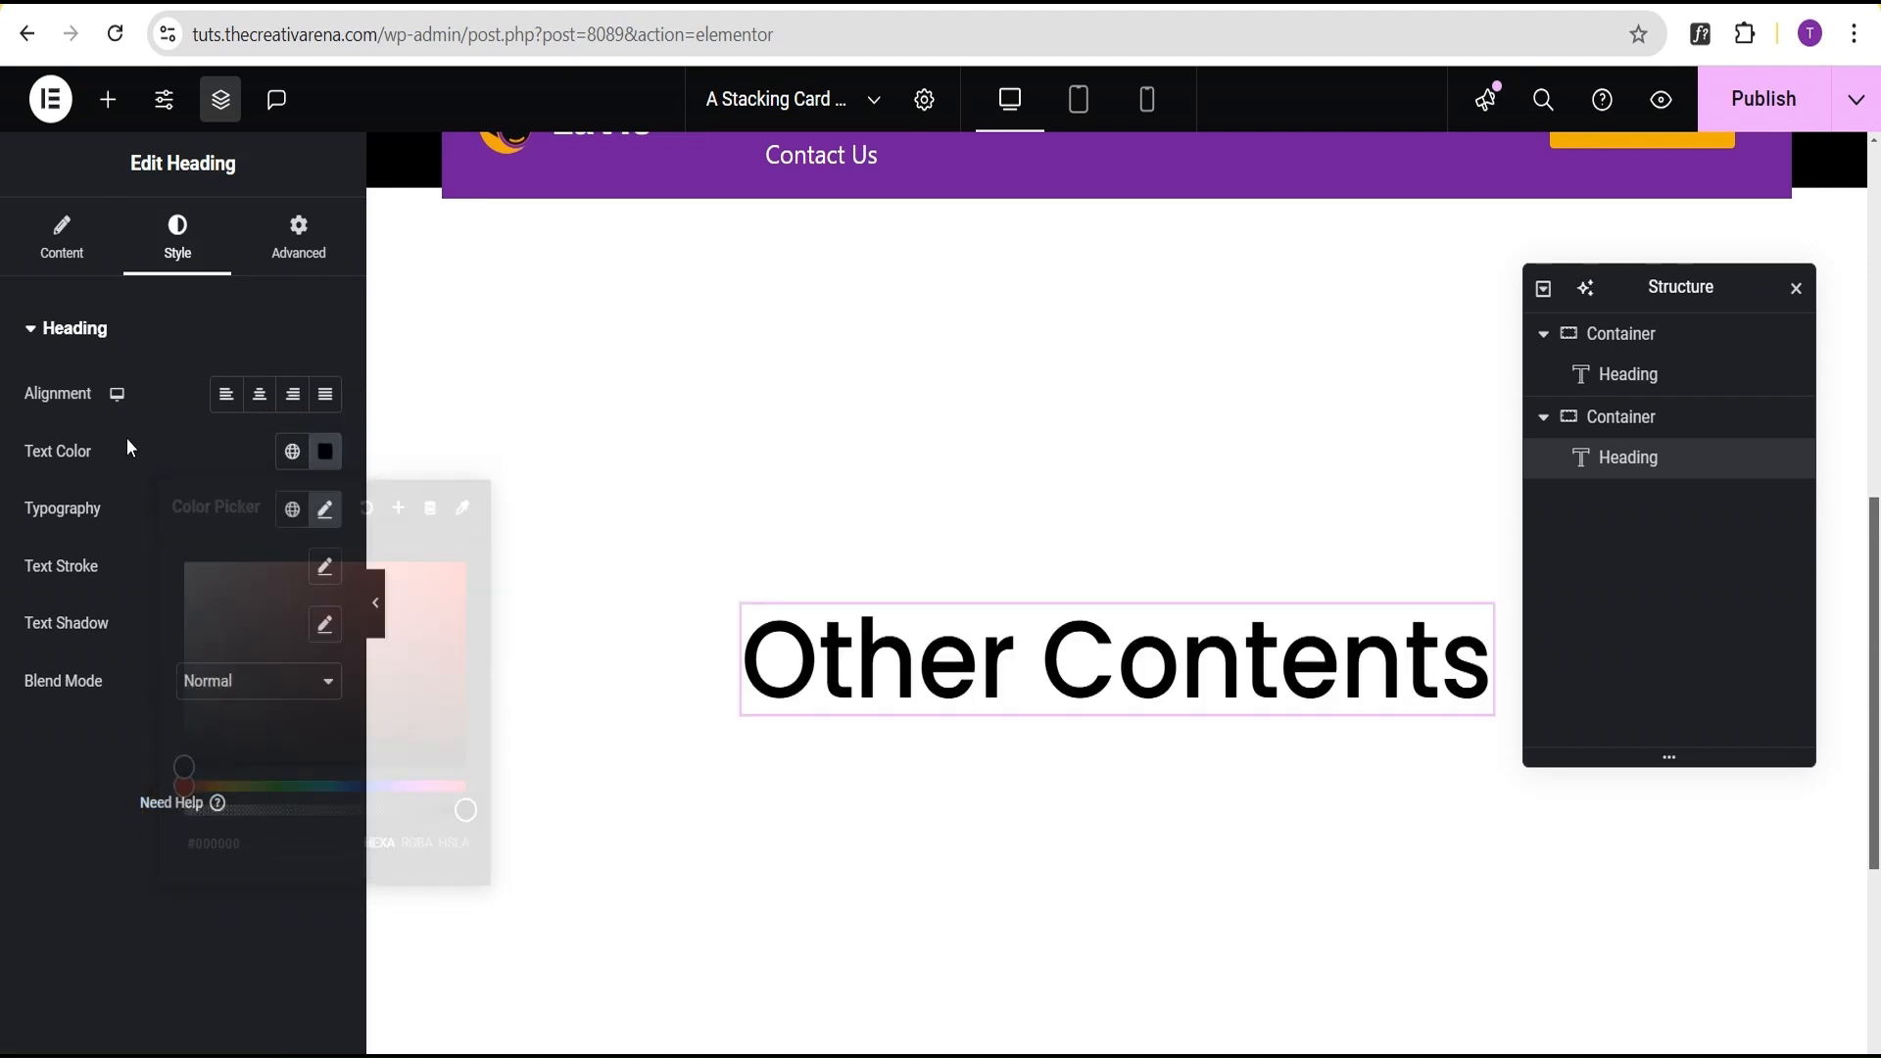
# Insert a single-column Flexbox container between the Welcome and Other Contents containers.
pyautogui.click(1543, 417)
pyautogui.click(1543, 334)
pyautogui.scroll(5, 1308, 473)
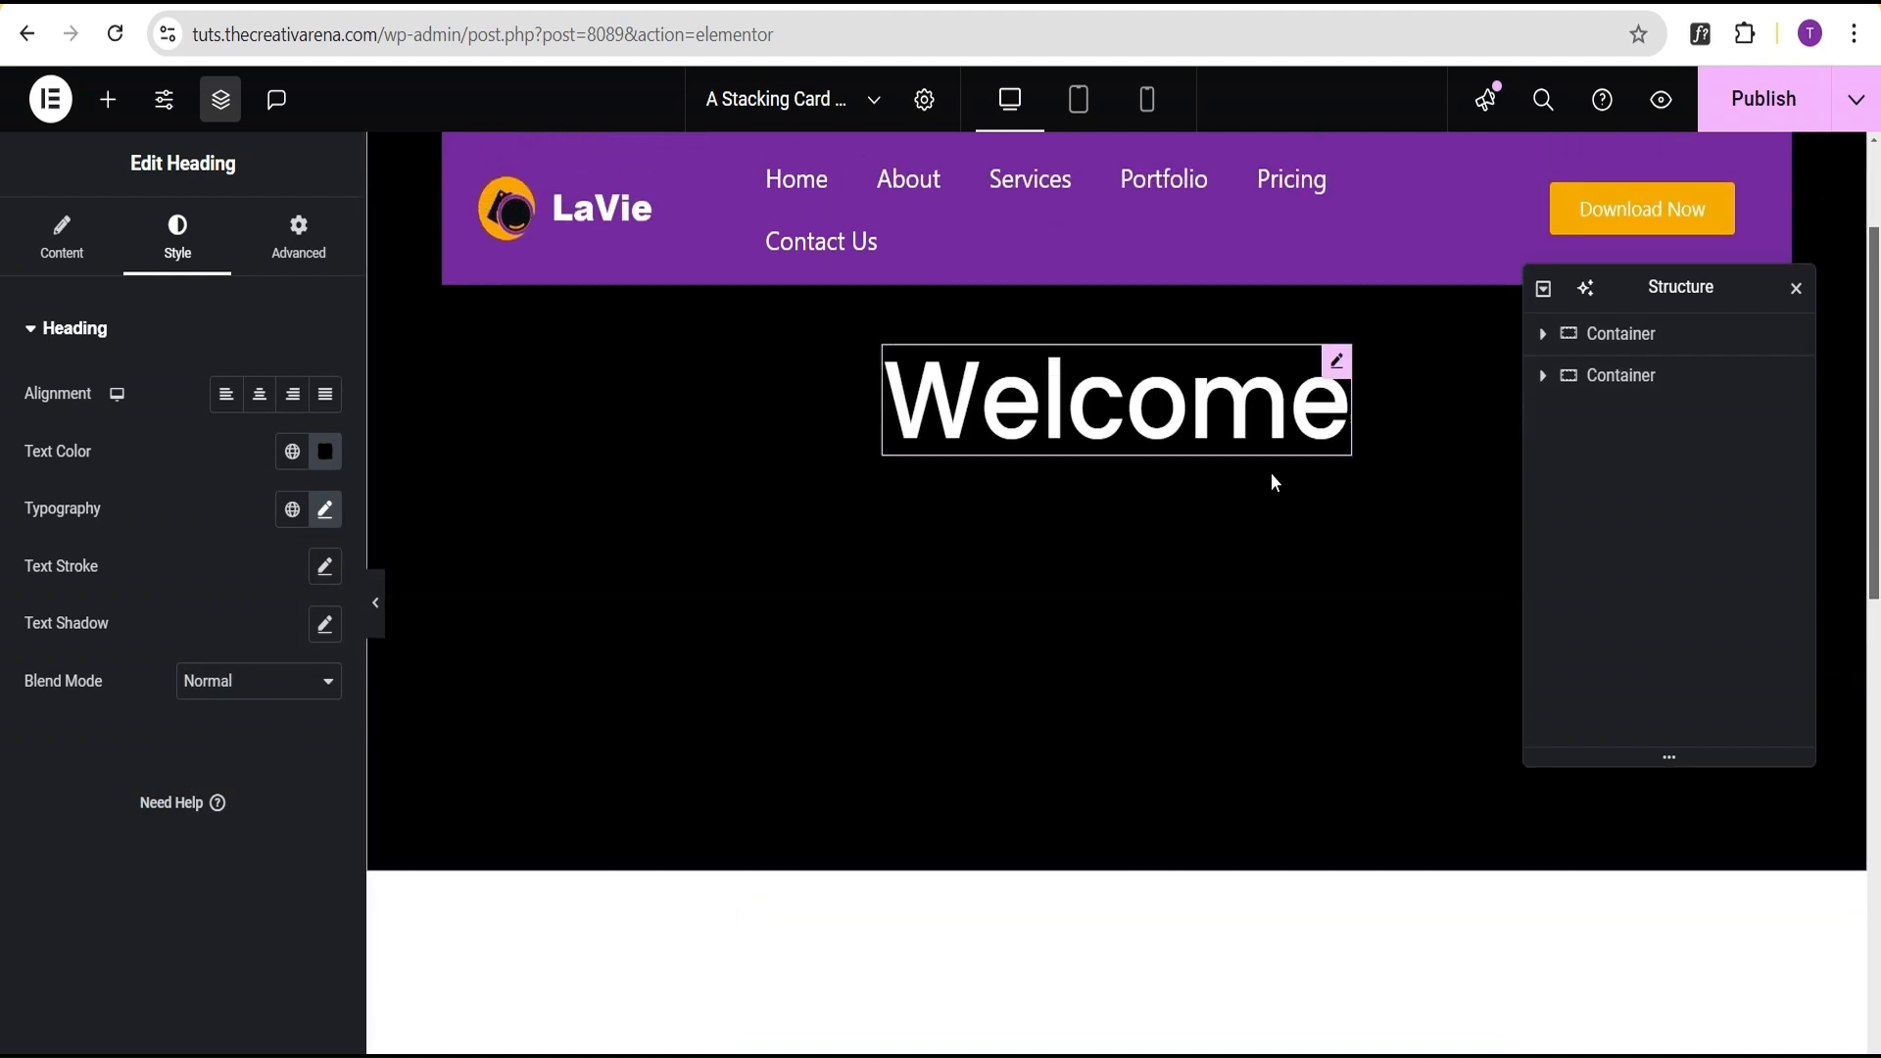
pyautogui.scroll(-5, 1272, 474)
pyautogui.scroll(9, 1272, 475)
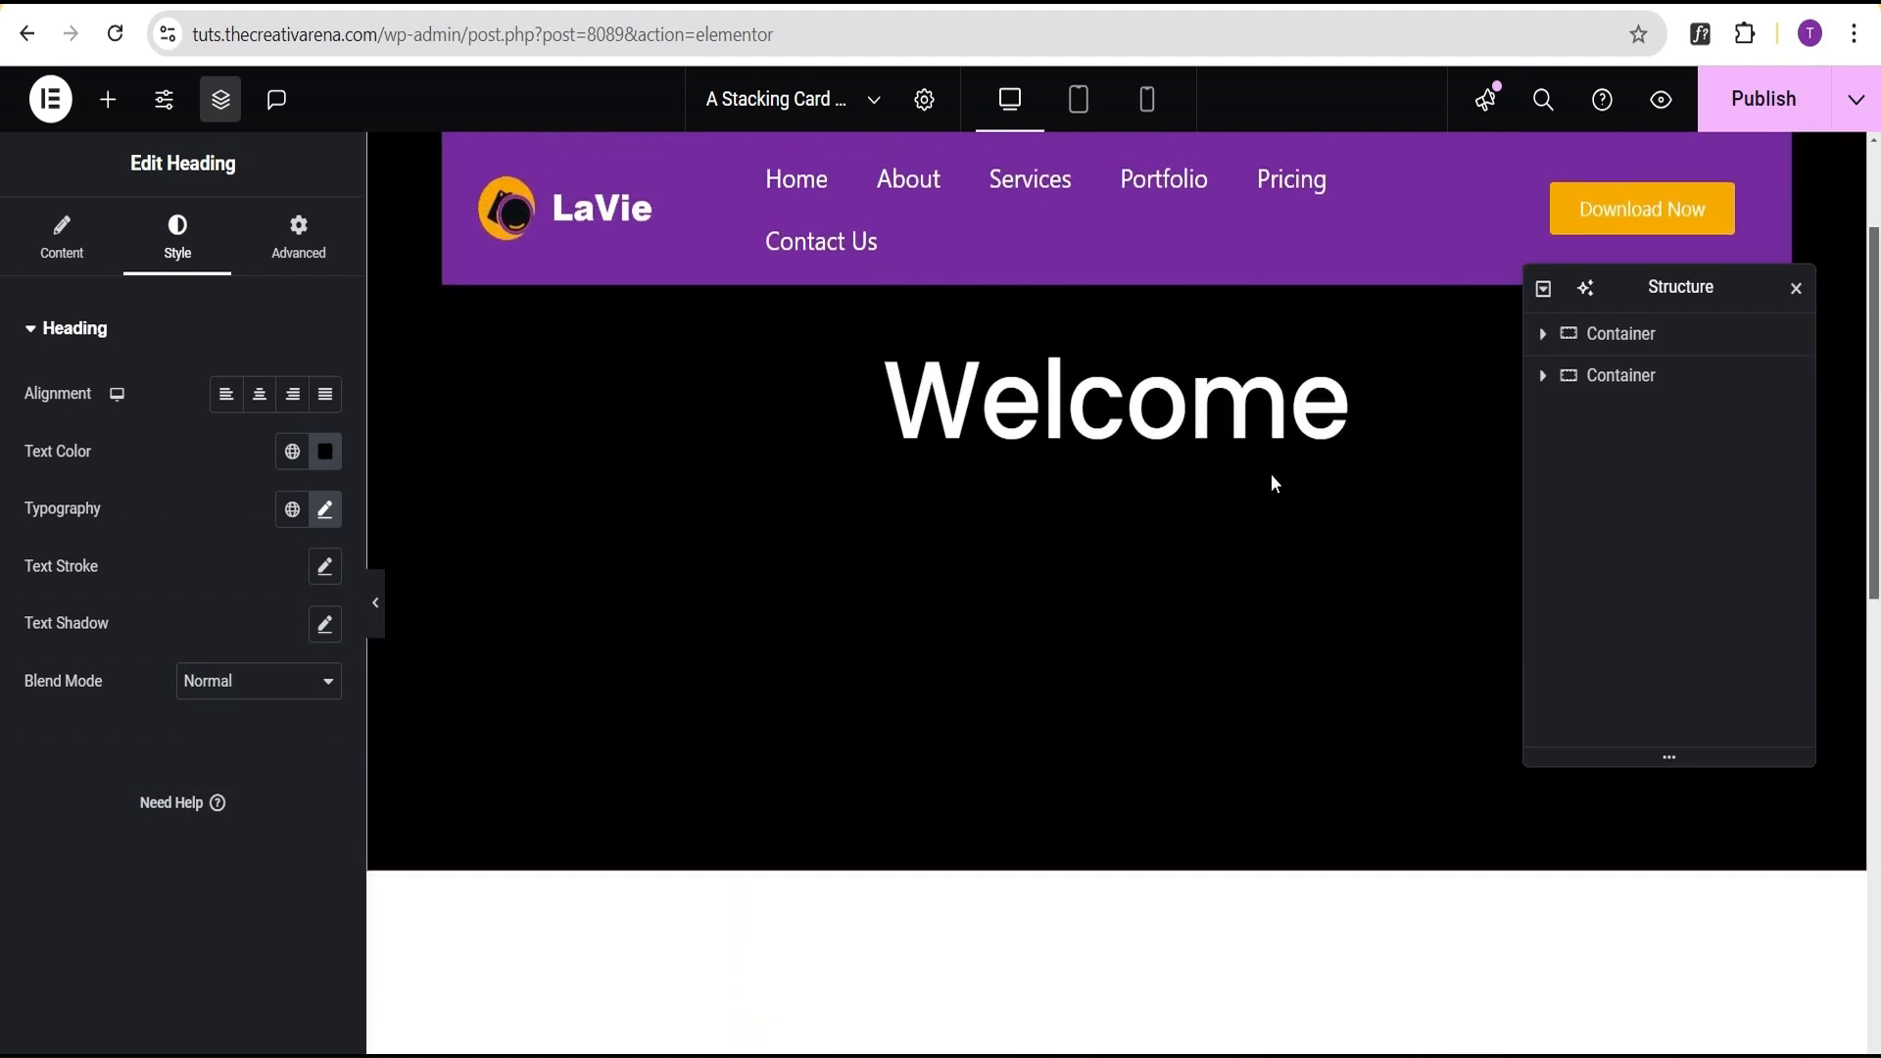
pyautogui.scroll(-4, 1272, 474)
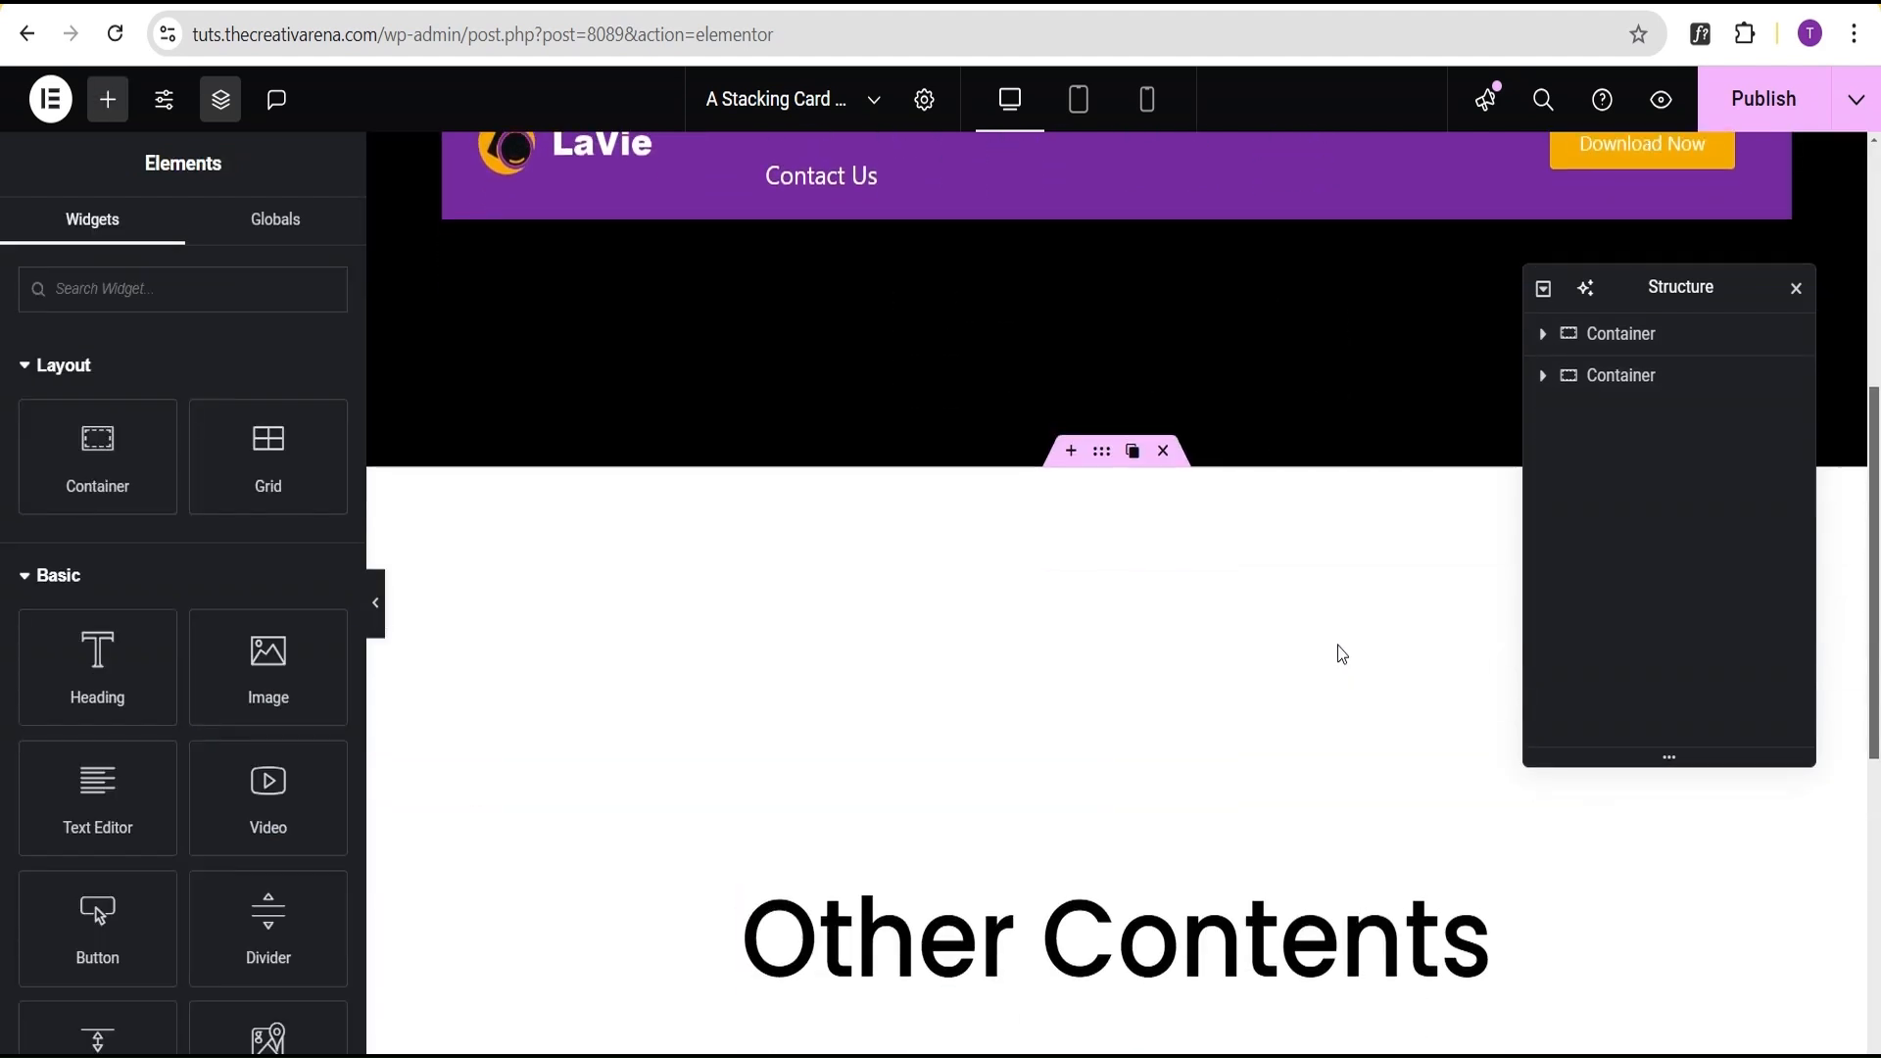
pyautogui.scroll(1, 1272, 544)
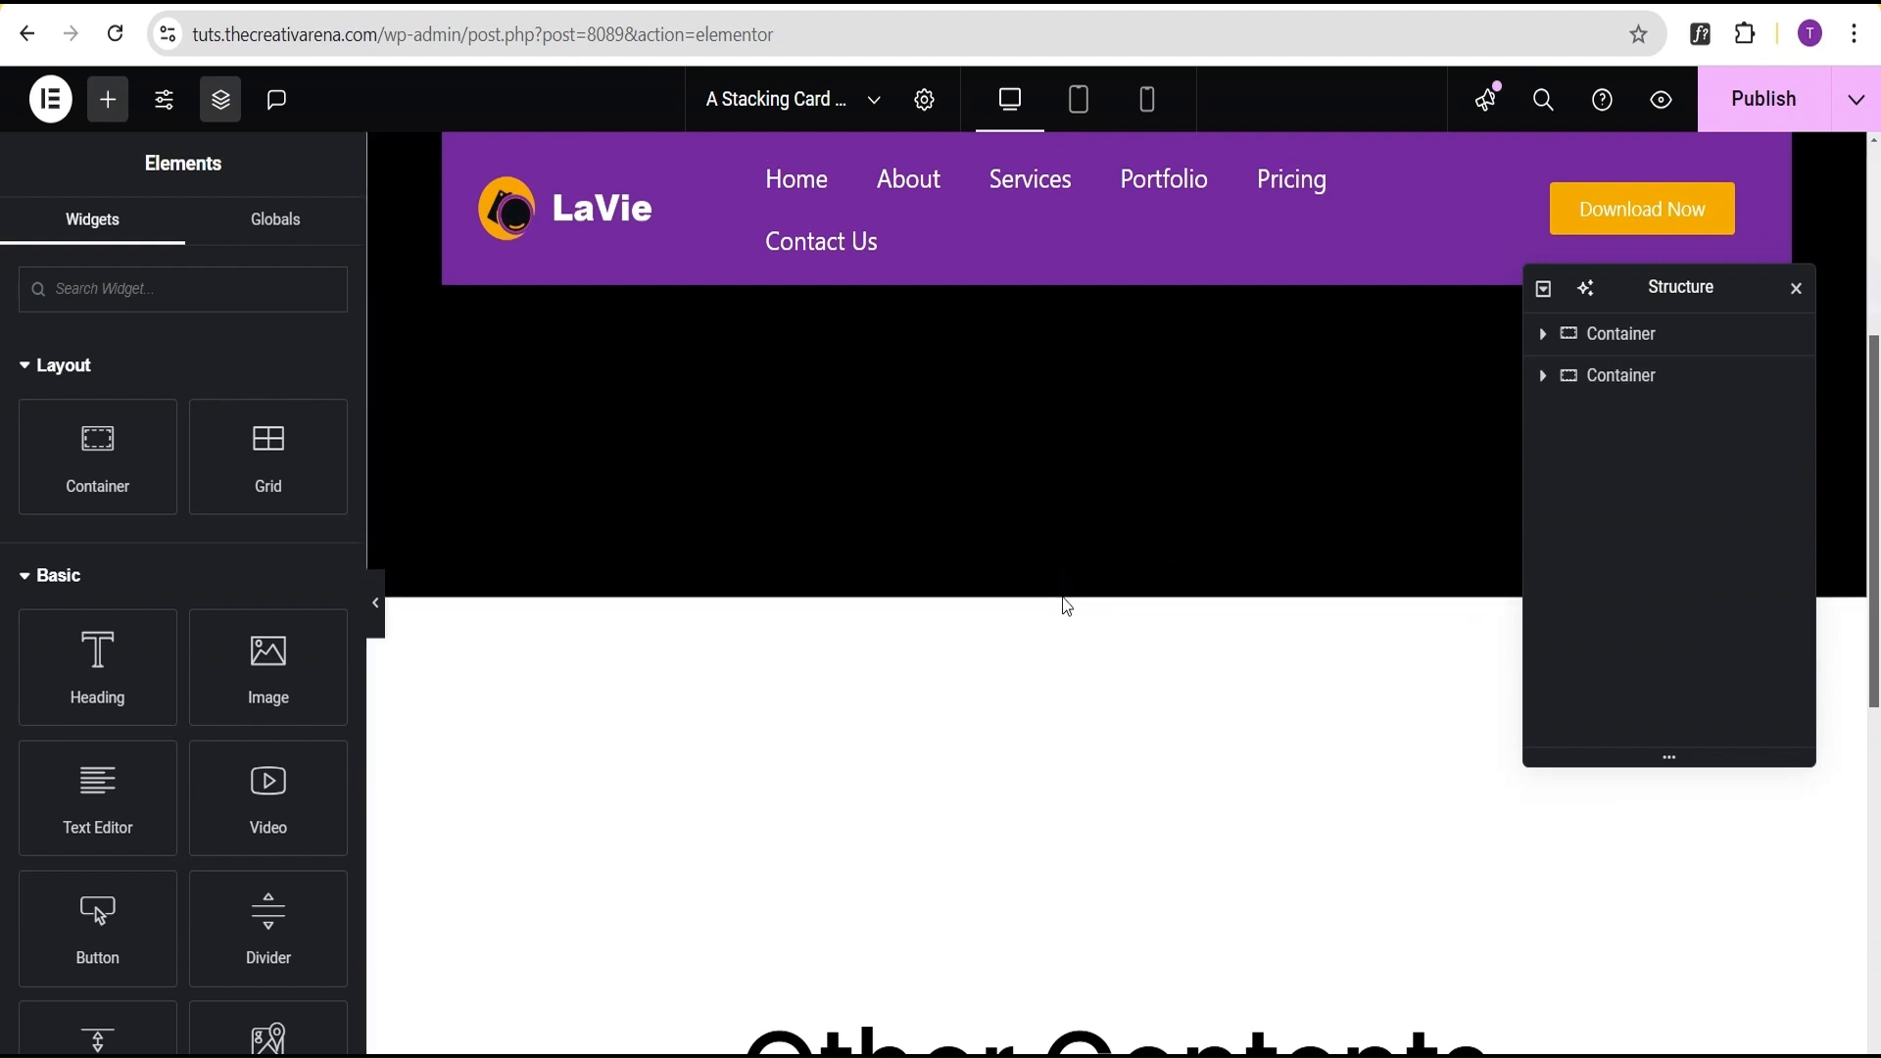
pyautogui.click(1071, 584)
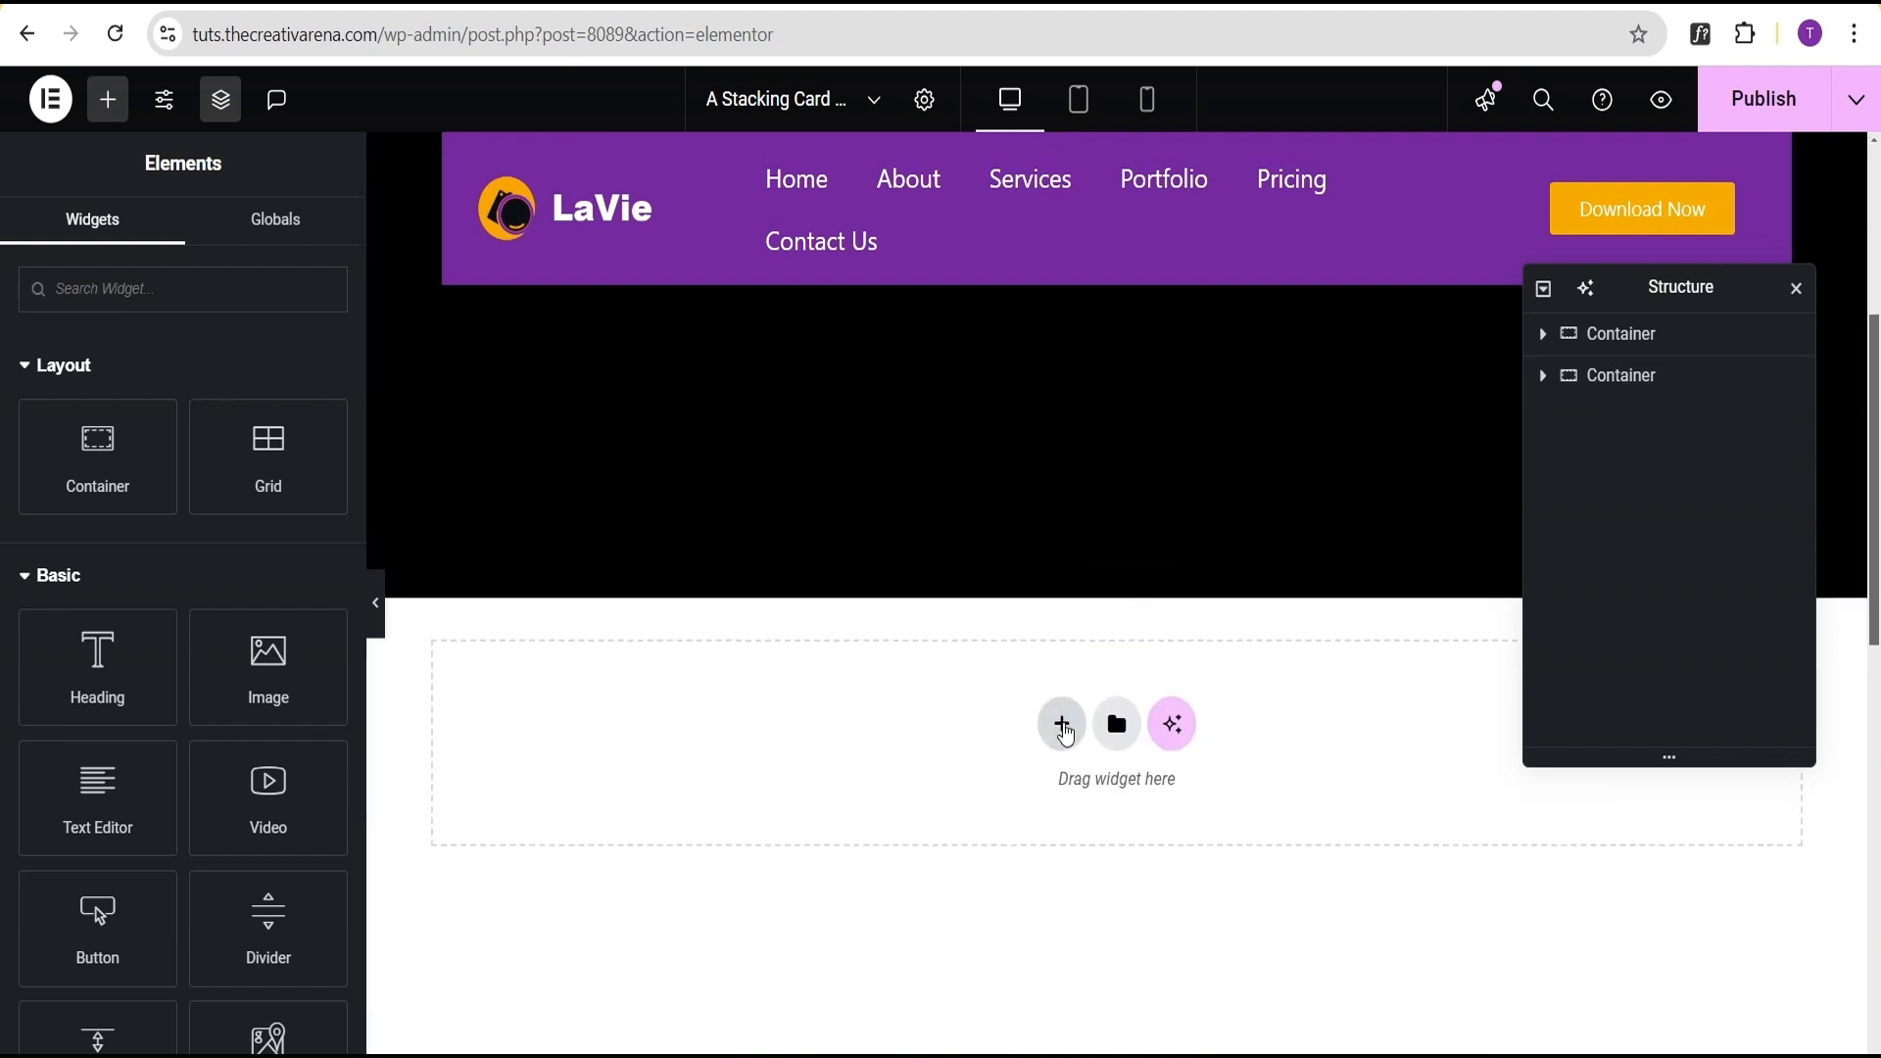
pyautogui.click(1064, 727)
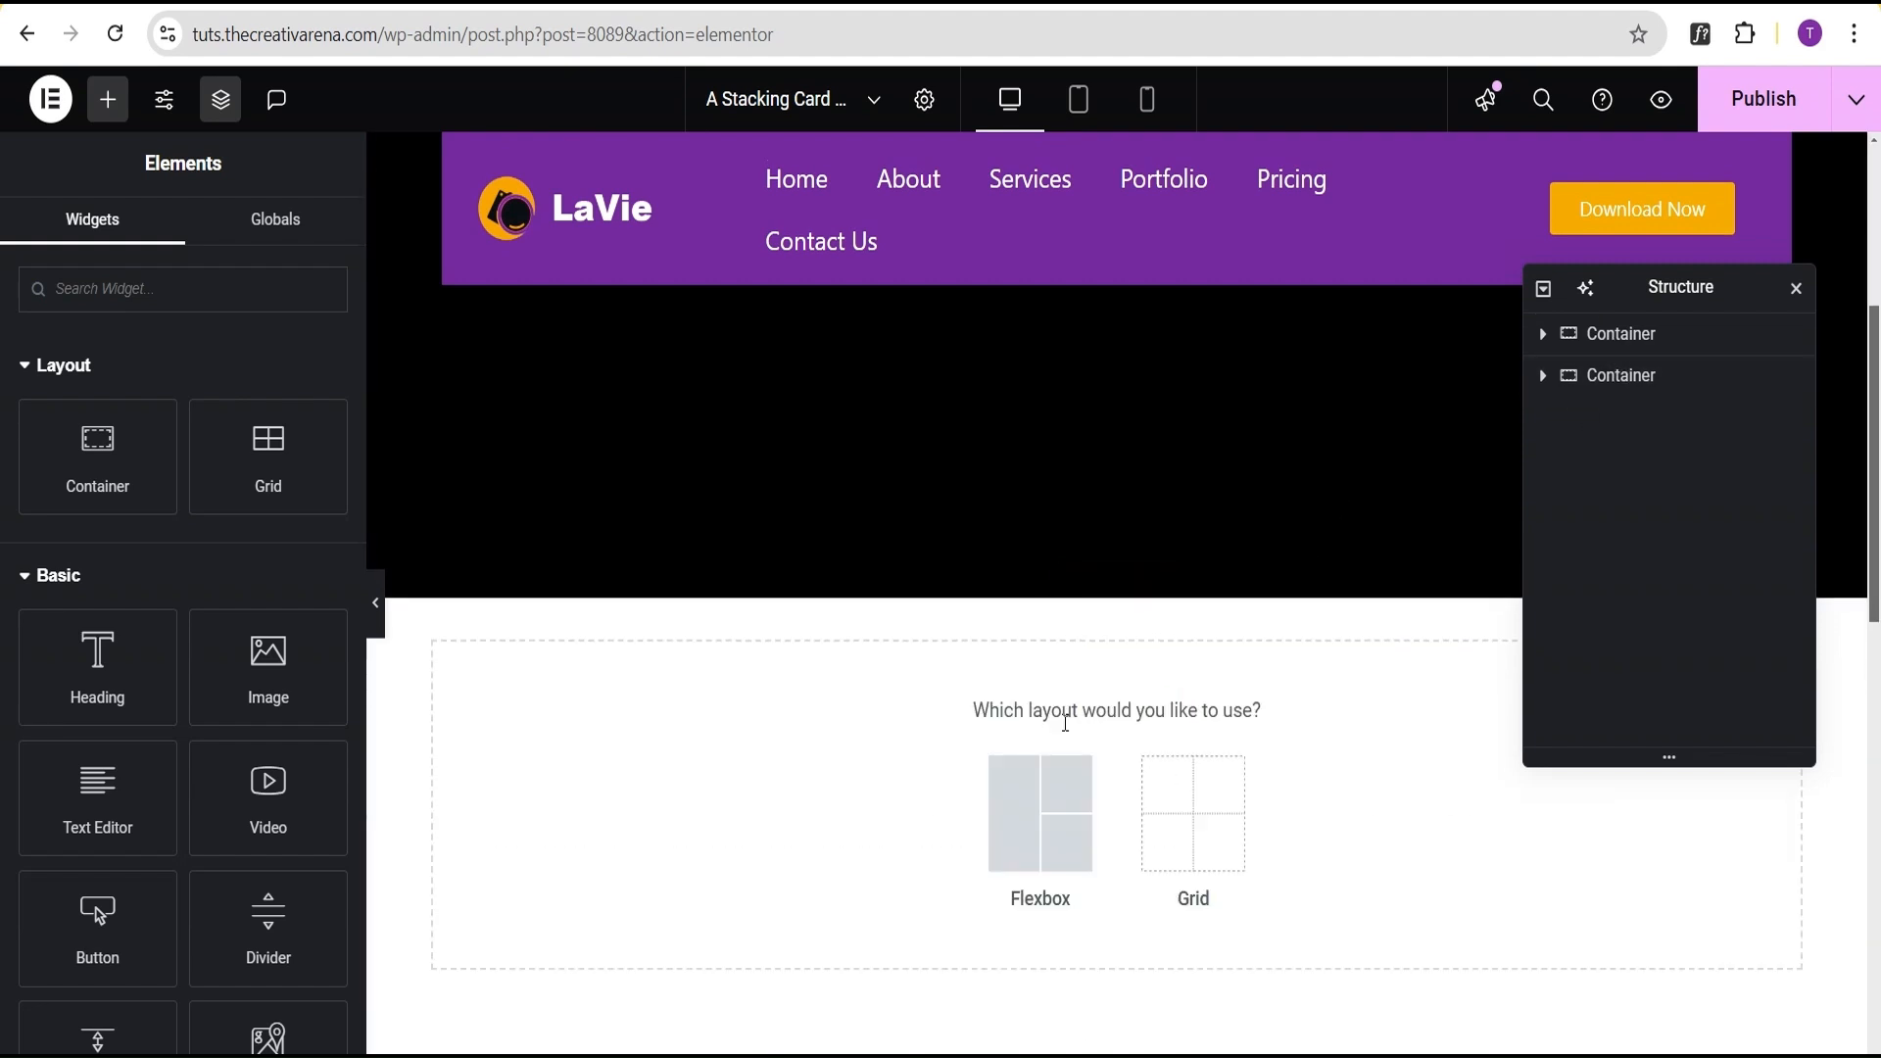
pyautogui.click(1047, 830)
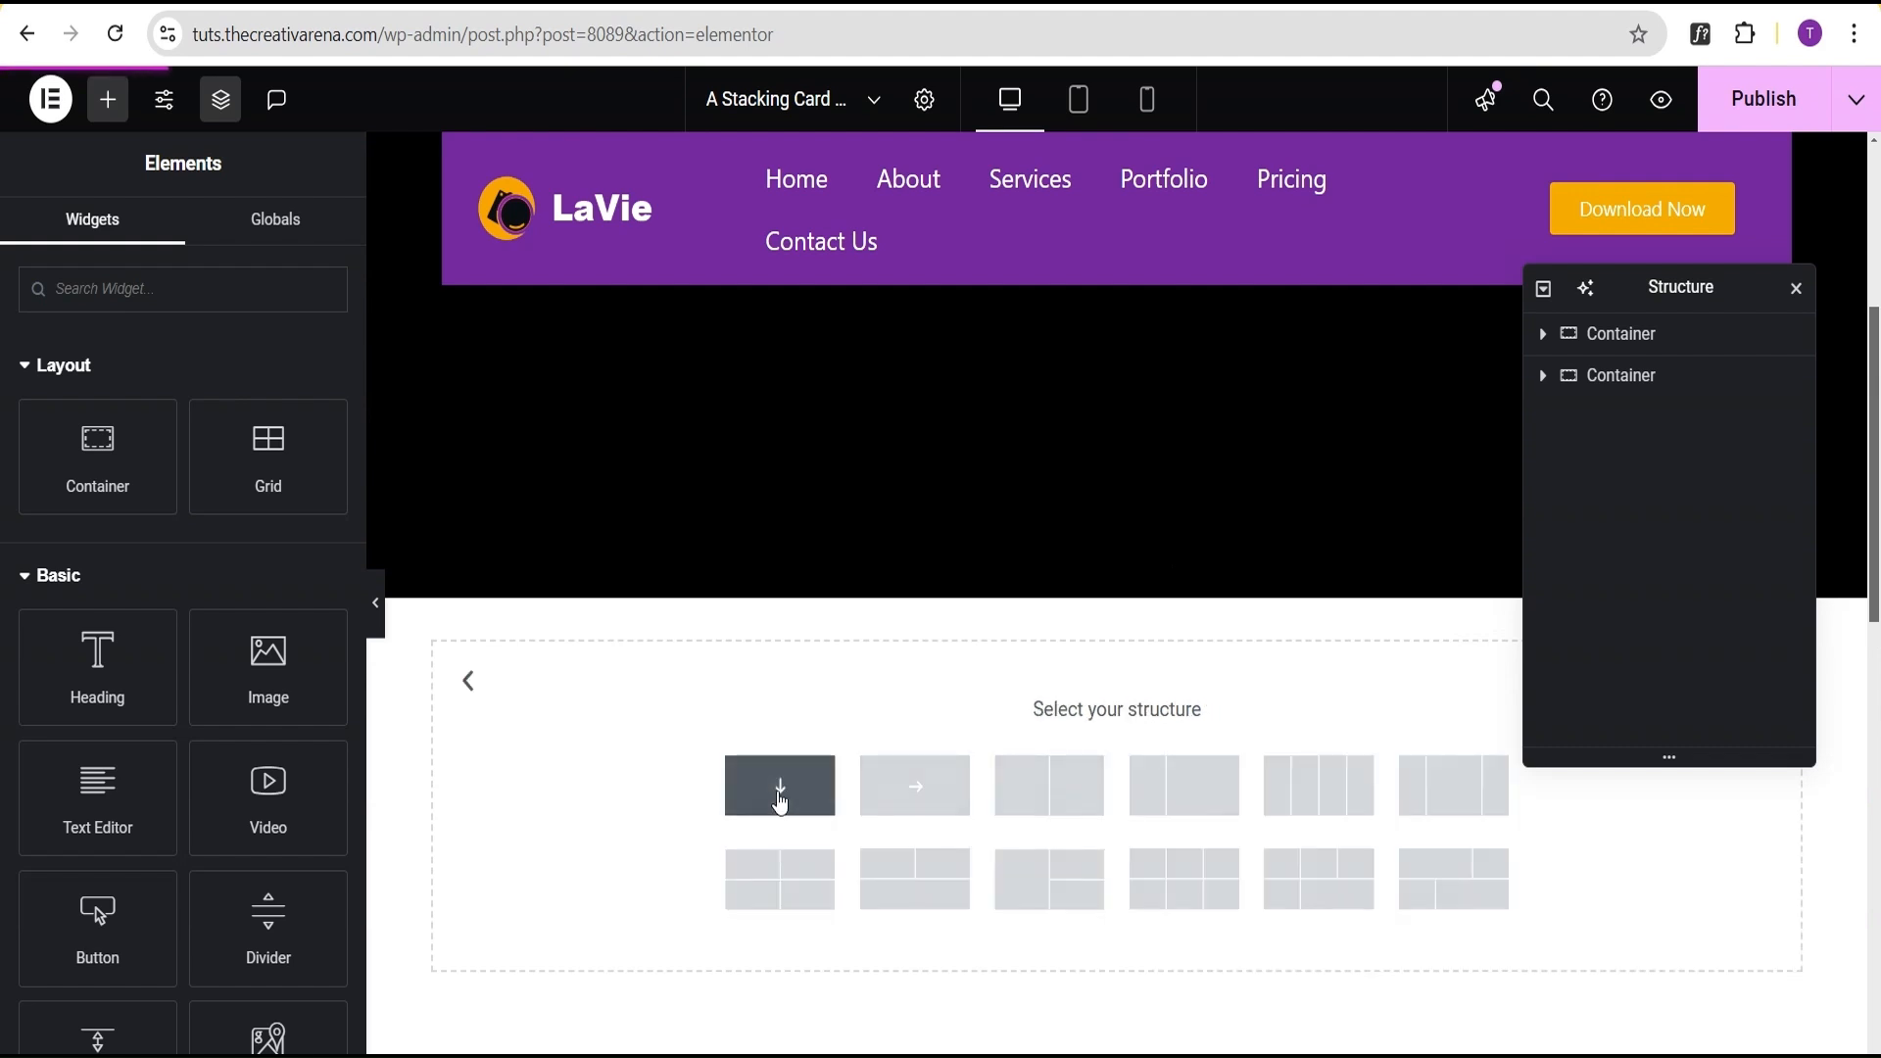
pyautogui.click(780, 804)
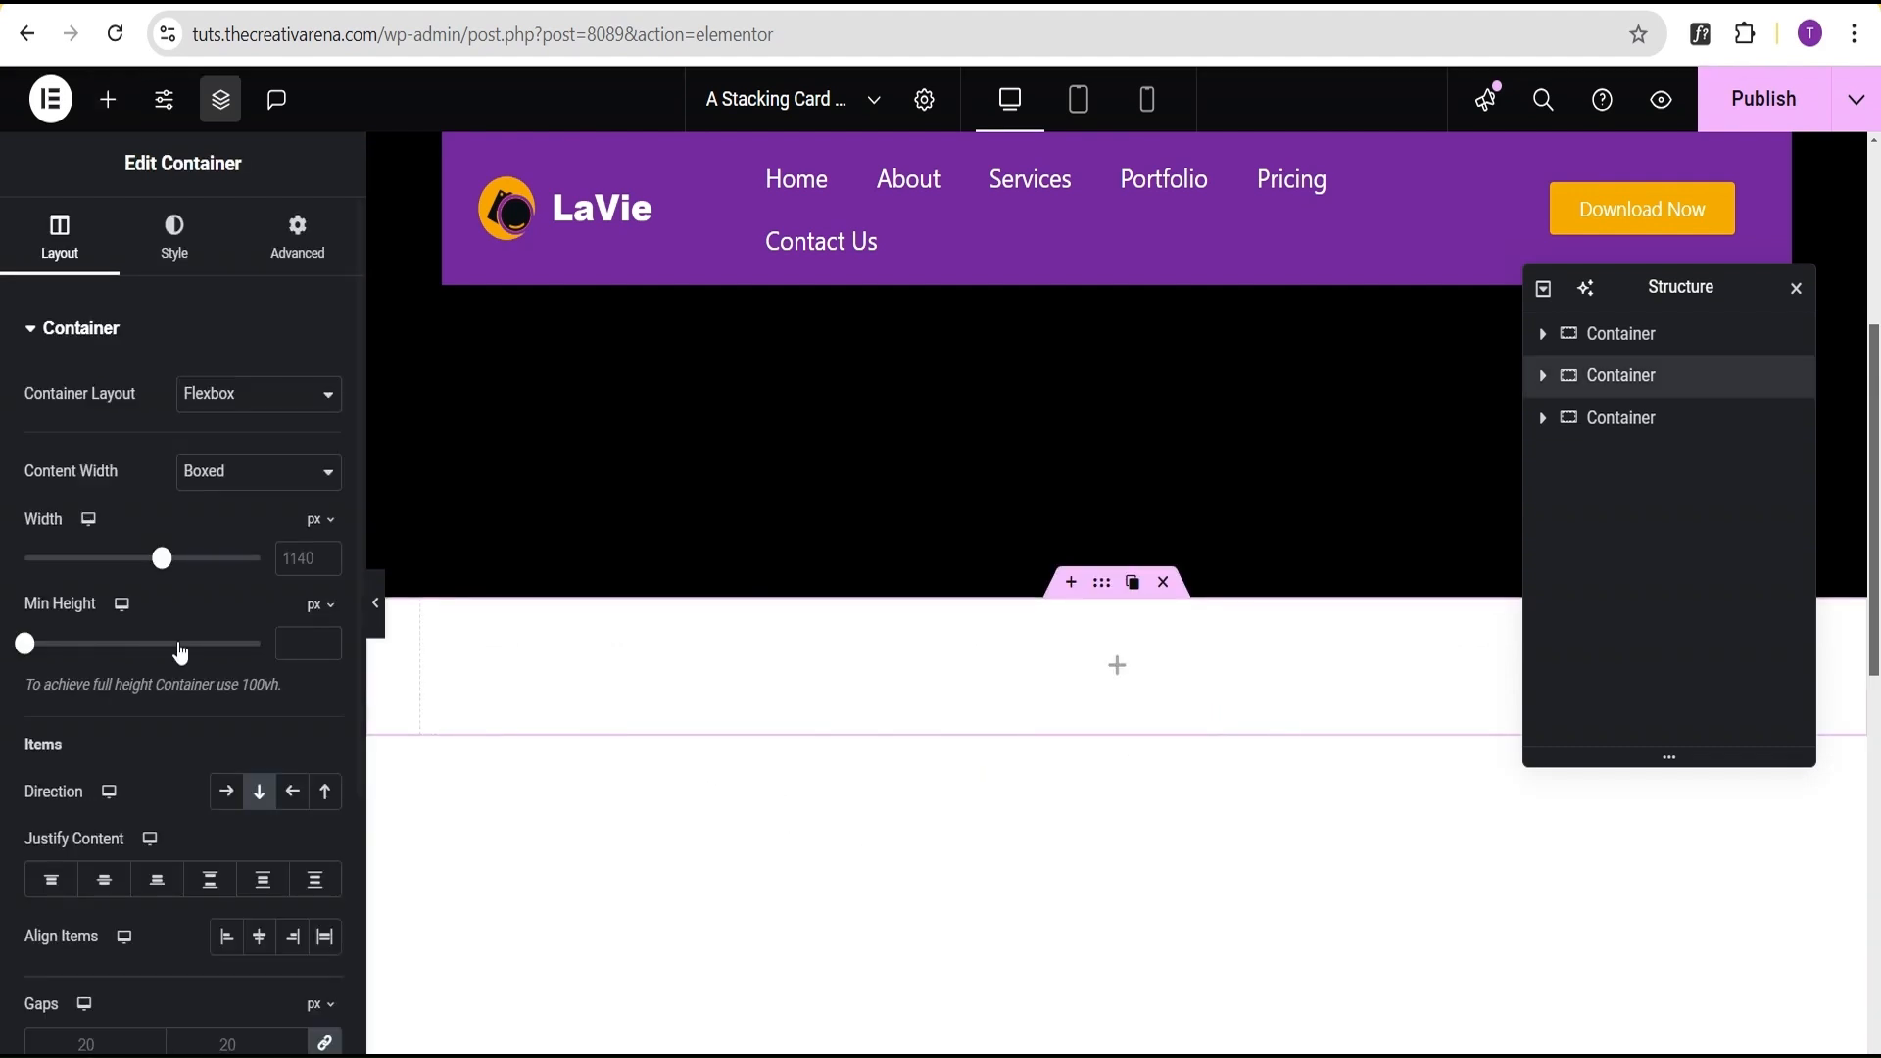
# Set the new middle container's content width to Full Width and its padding to 0 on all sides.
pyautogui.click(213, 486)
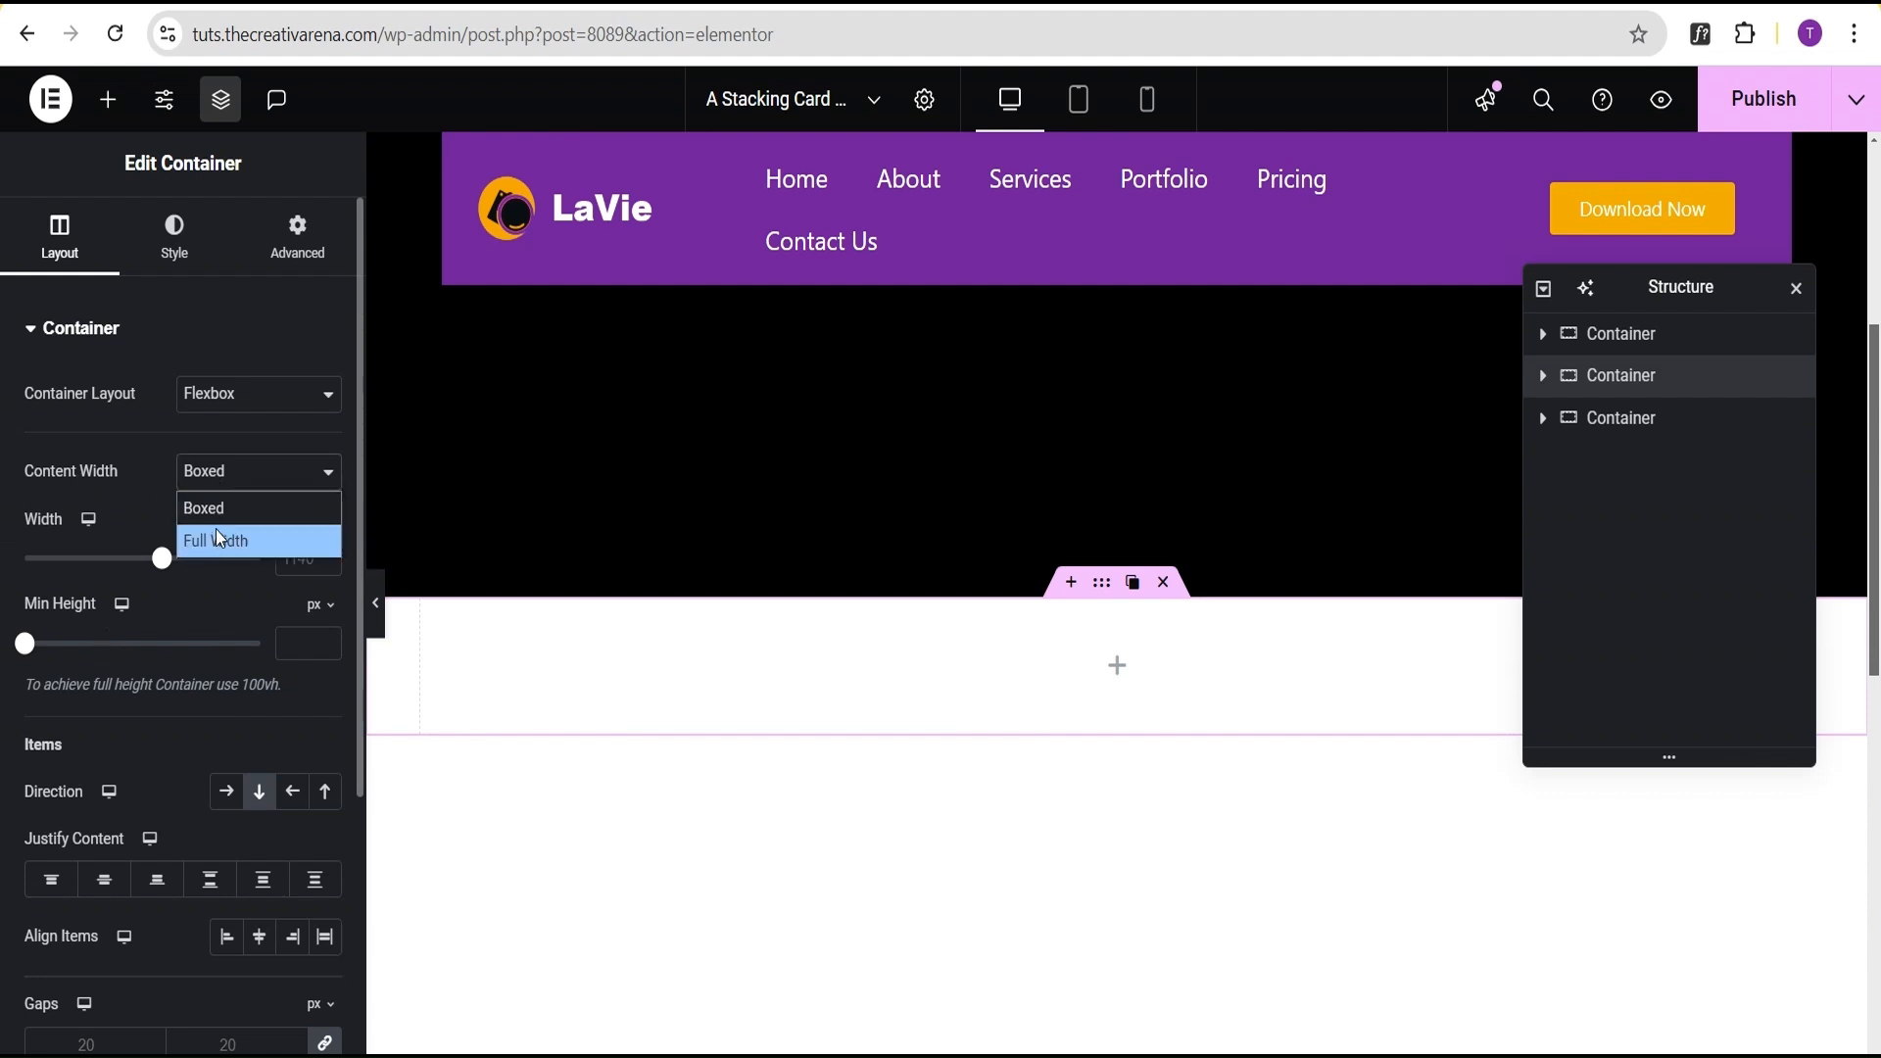
pyautogui.click(214, 538)
pyautogui.click(297, 266)
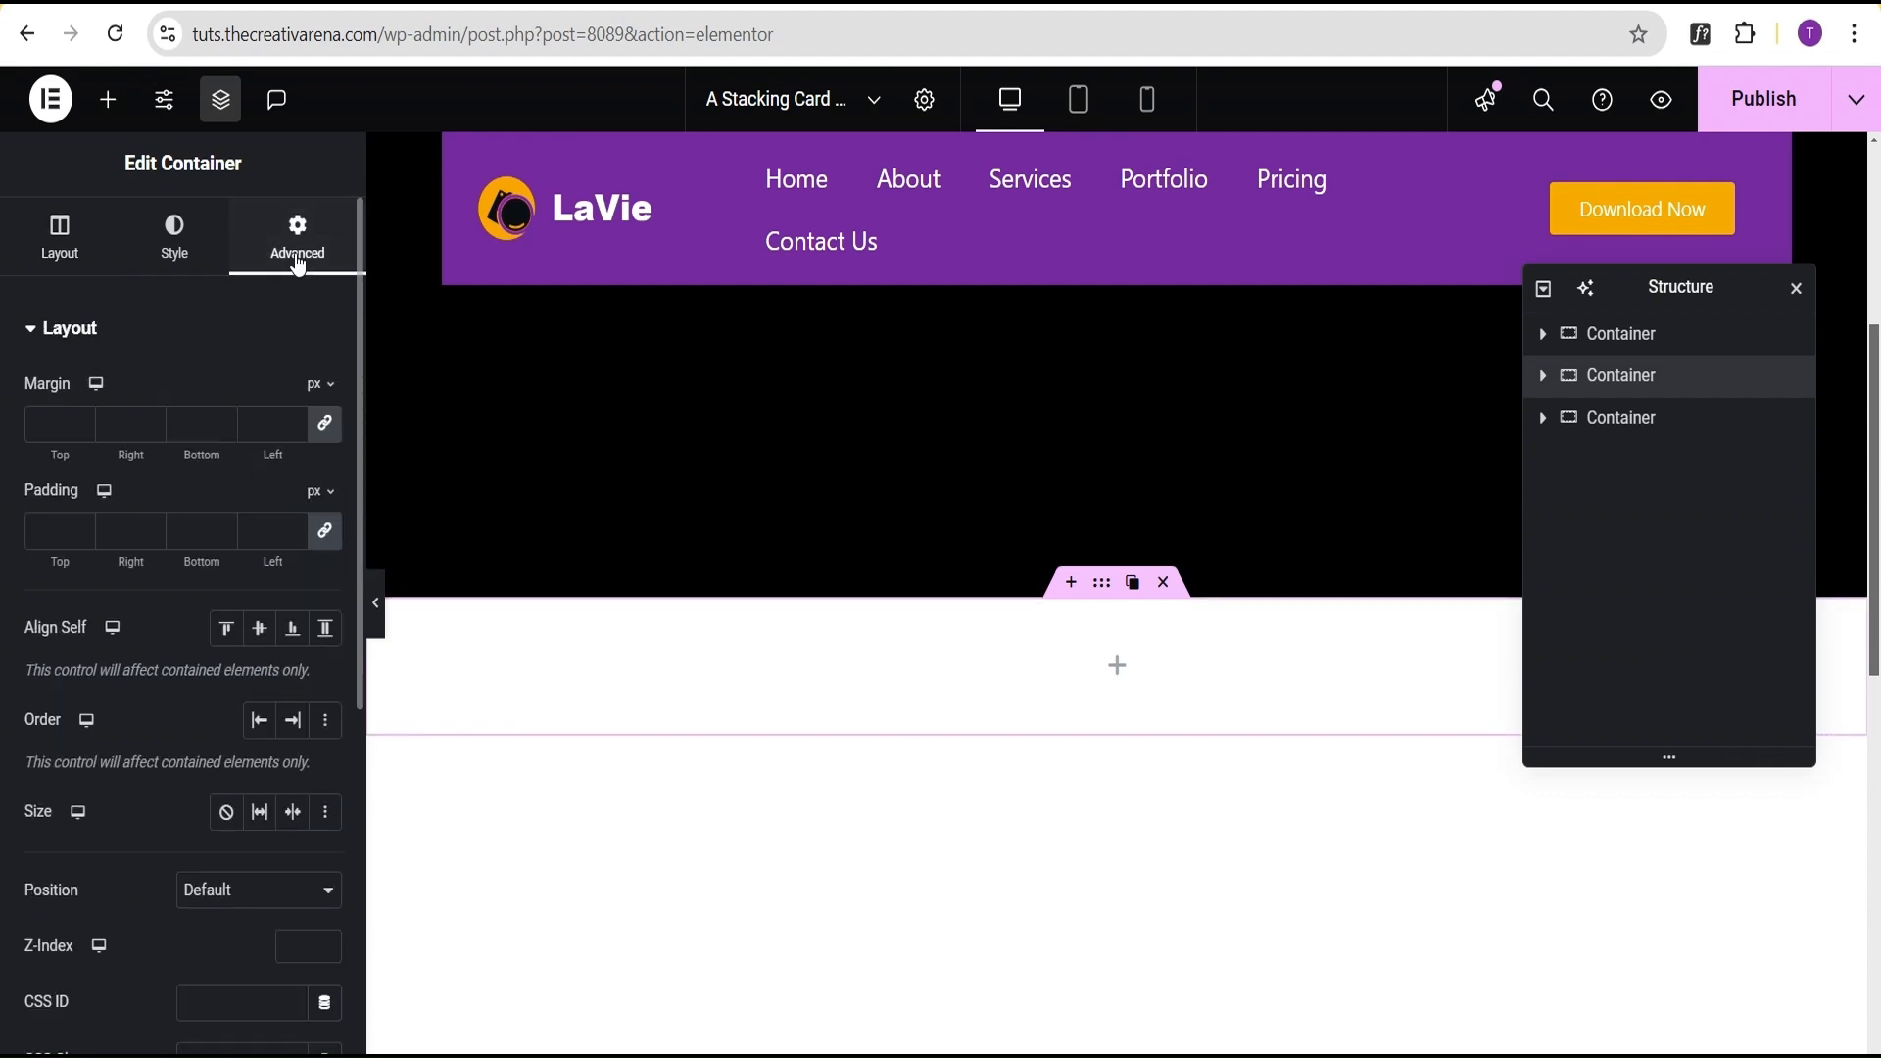
pyautogui.click(321, 534)
# Nest a container inside the full-width container and rename the parent container as "Service Section".
pyautogui.click(1121, 666)
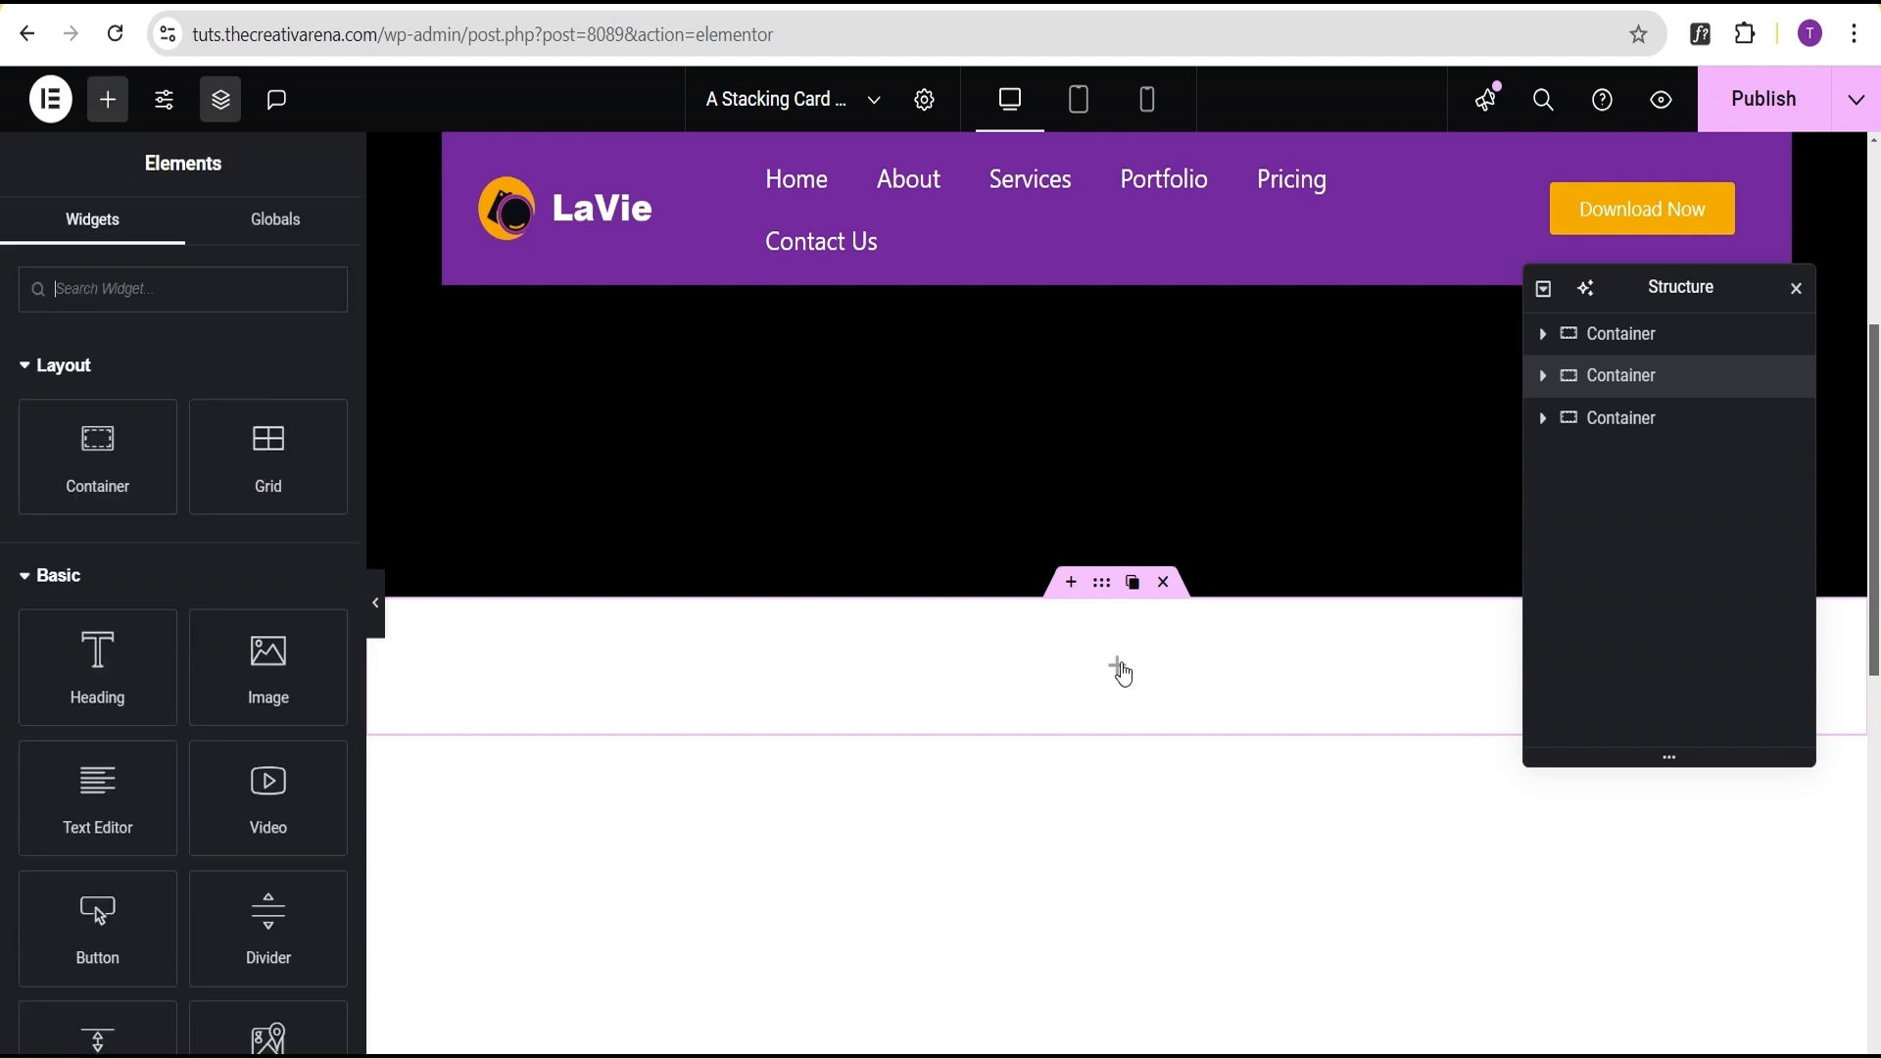
pyautogui.click(97, 451)
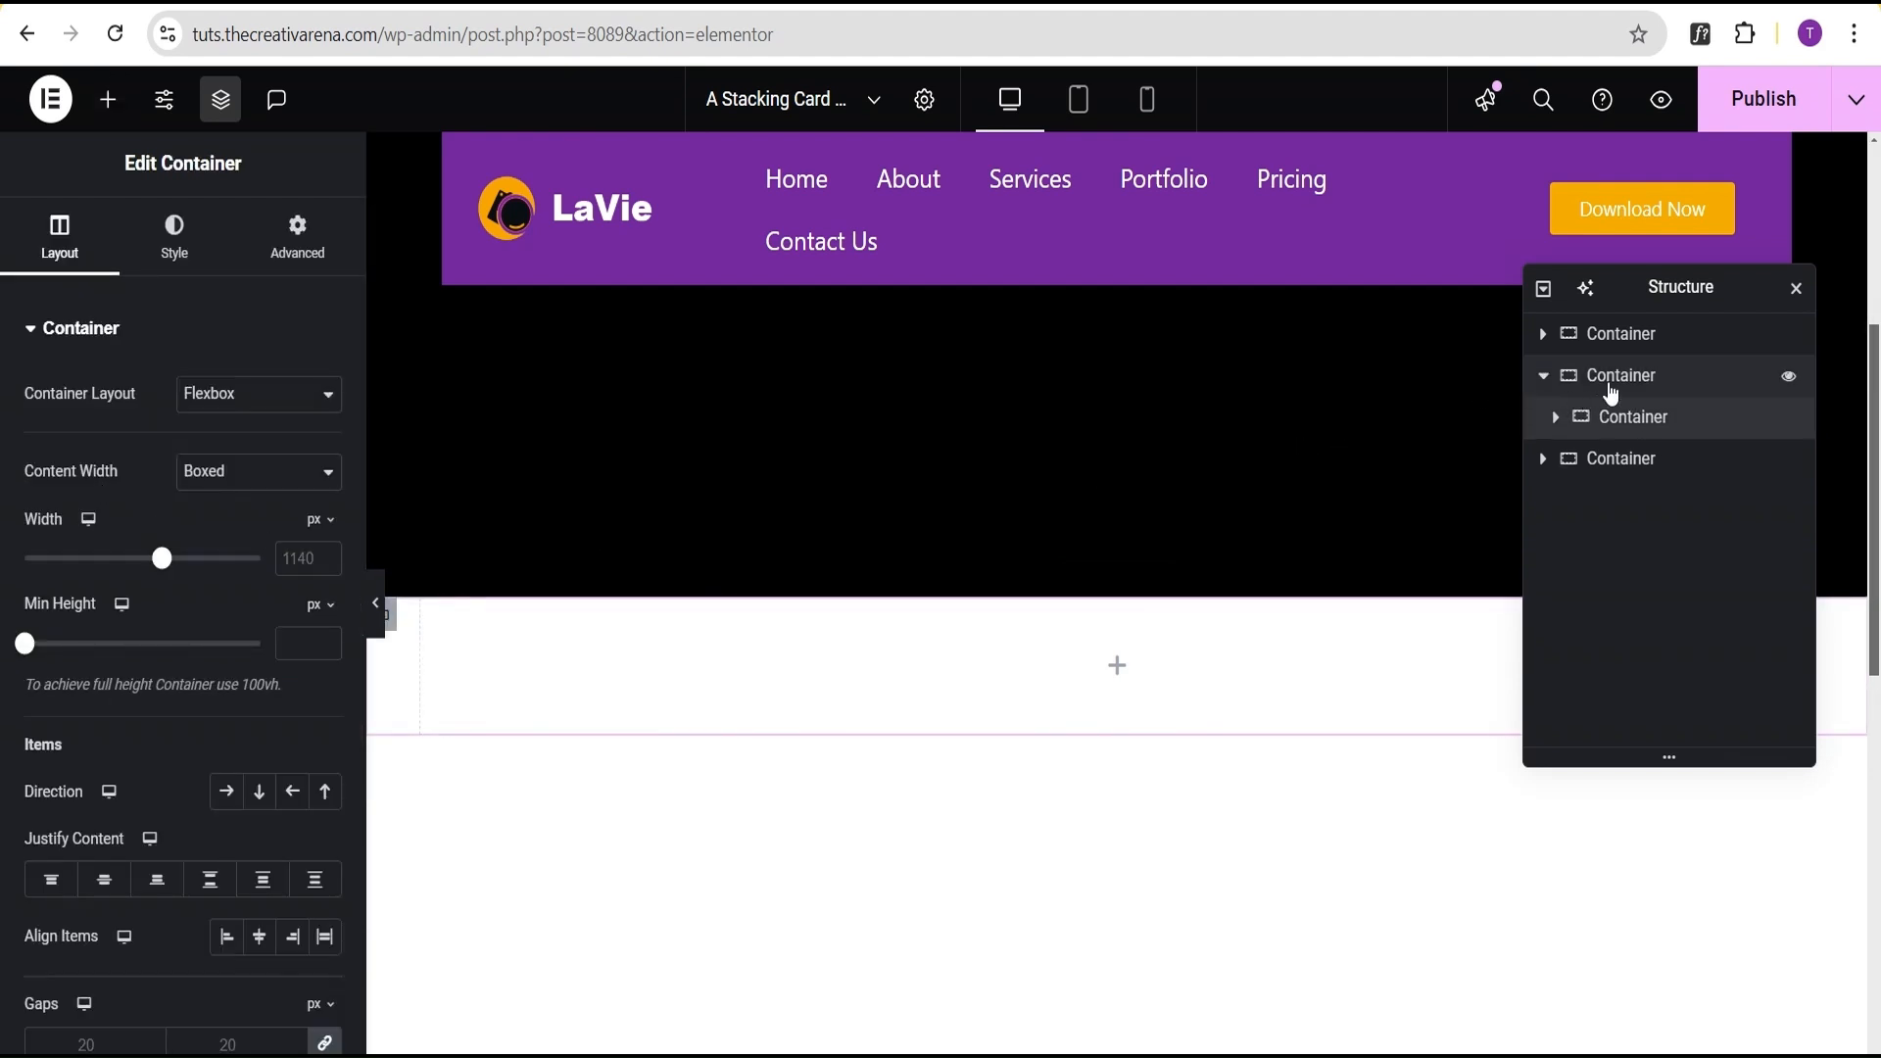
pyautogui.doubleClick(1611, 381)
pyautogui.write('S')
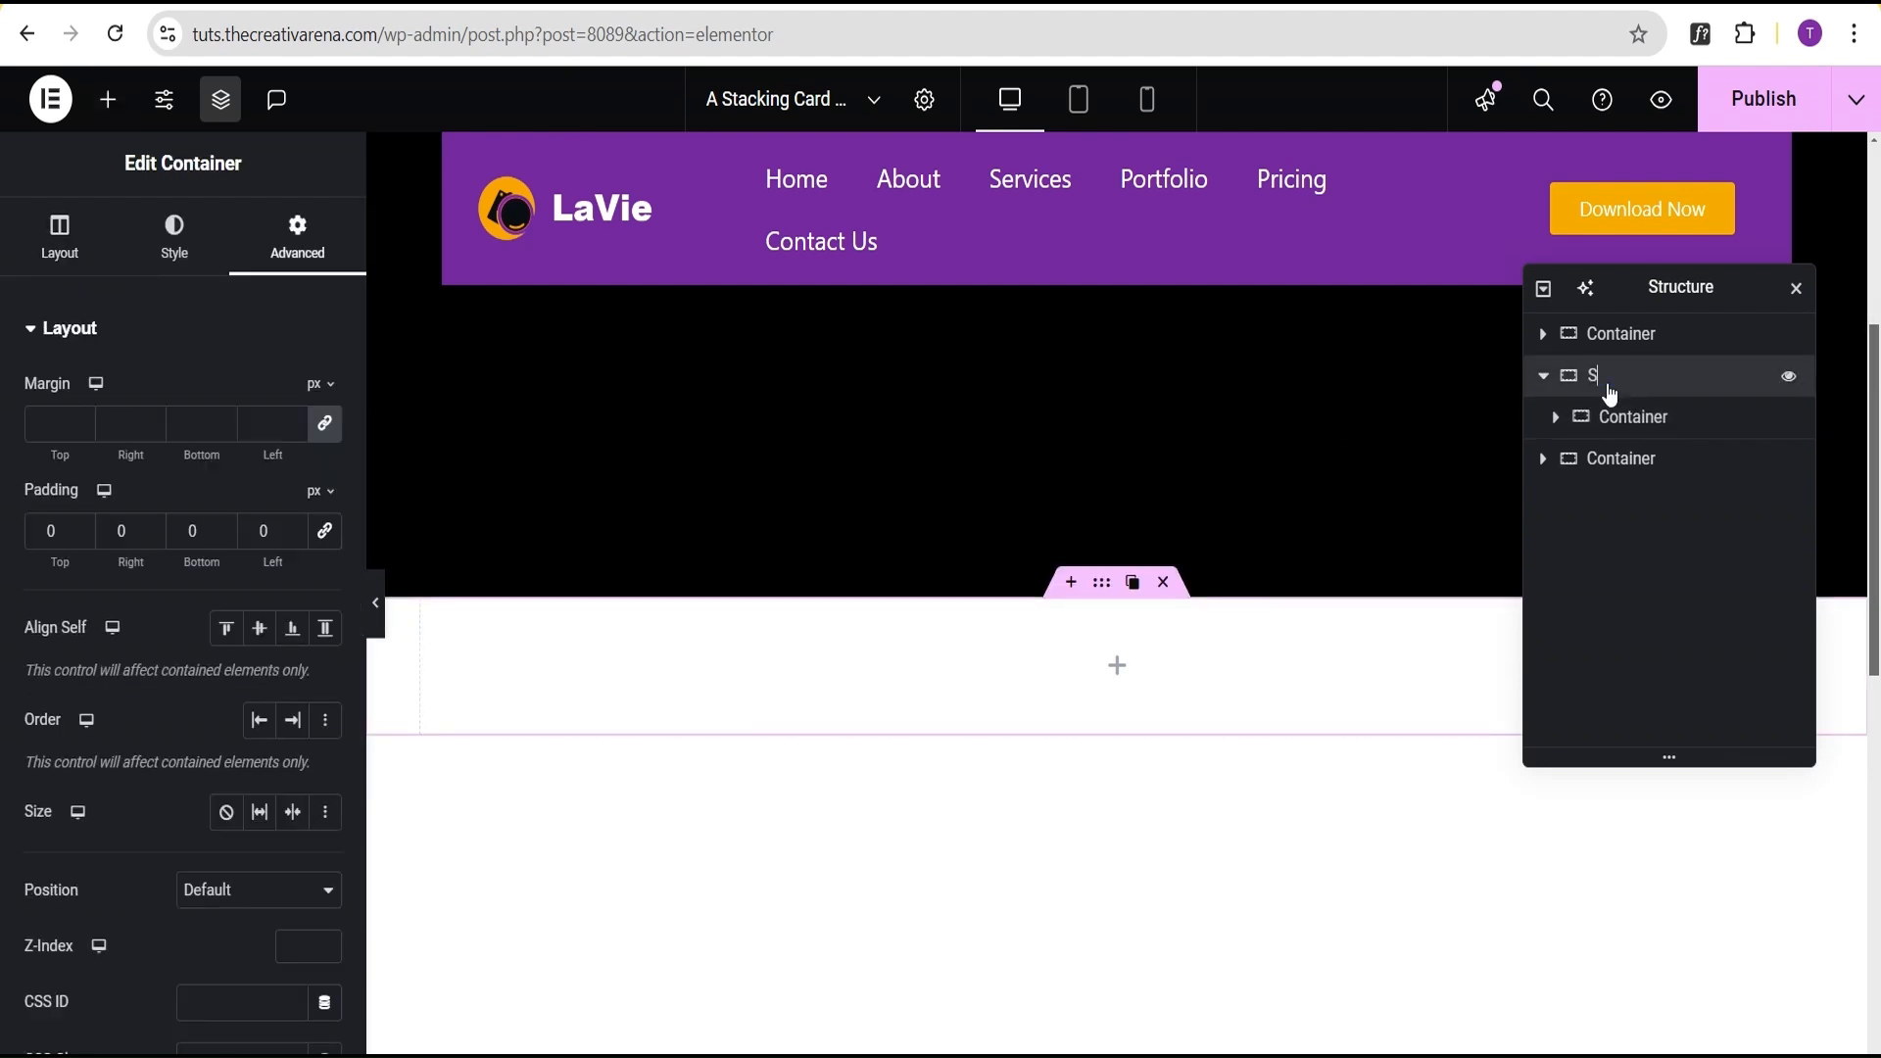
pyautogui.write('ervice Section')
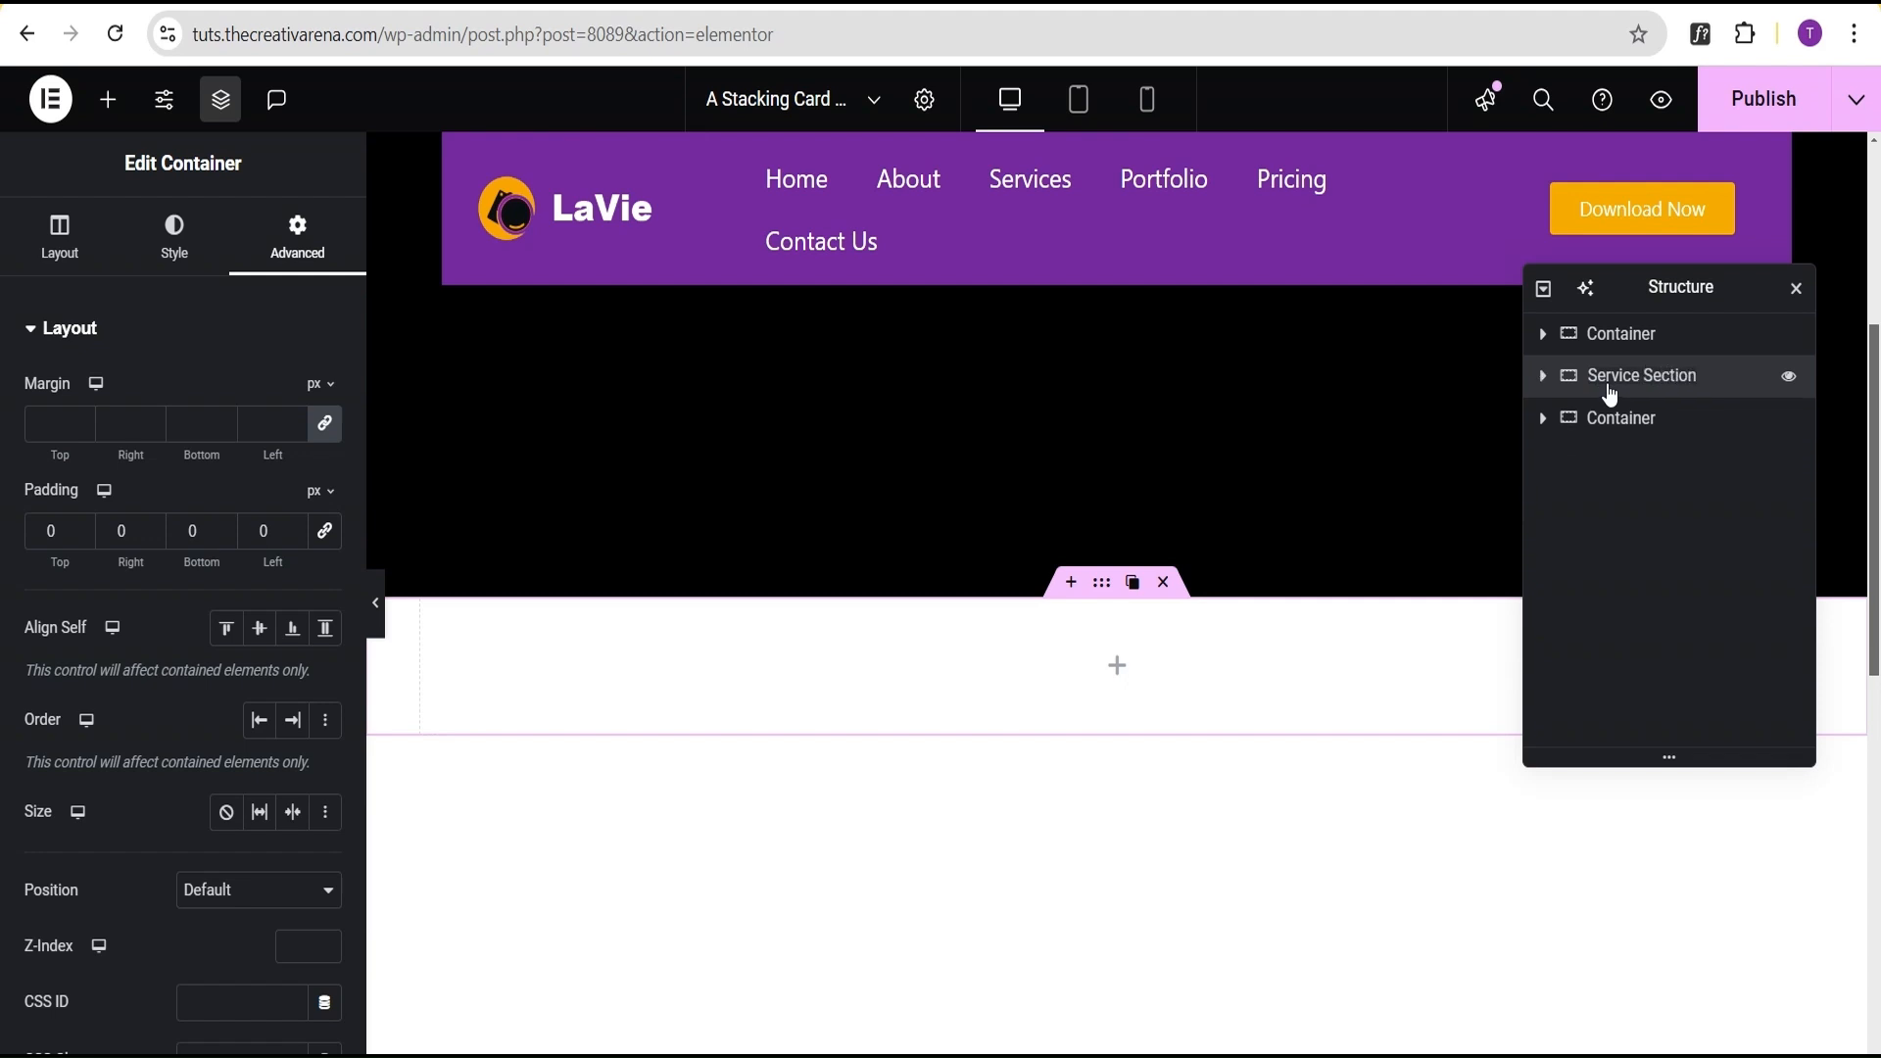
# Rename the container nested in Service Section as "Inner".
pyautogui.click(1554, 378)
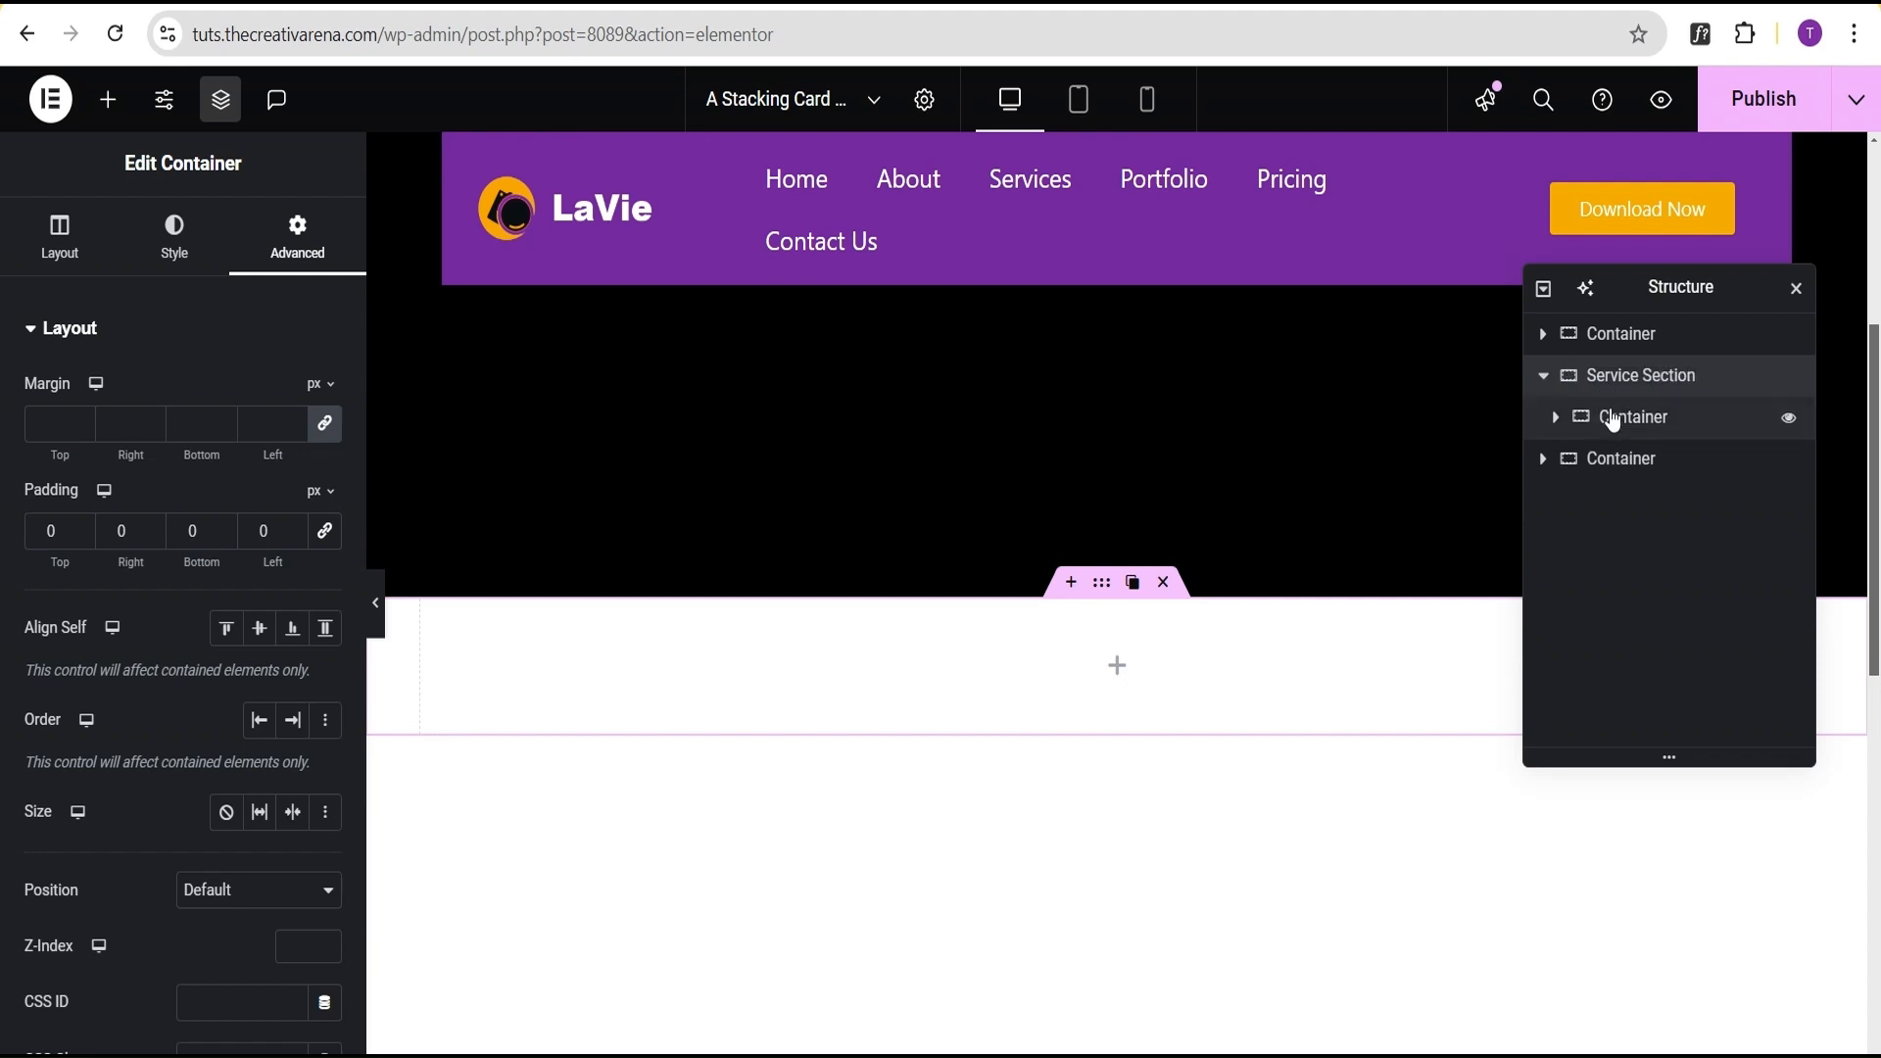
pyautogui.doubleClick(1615, 421)
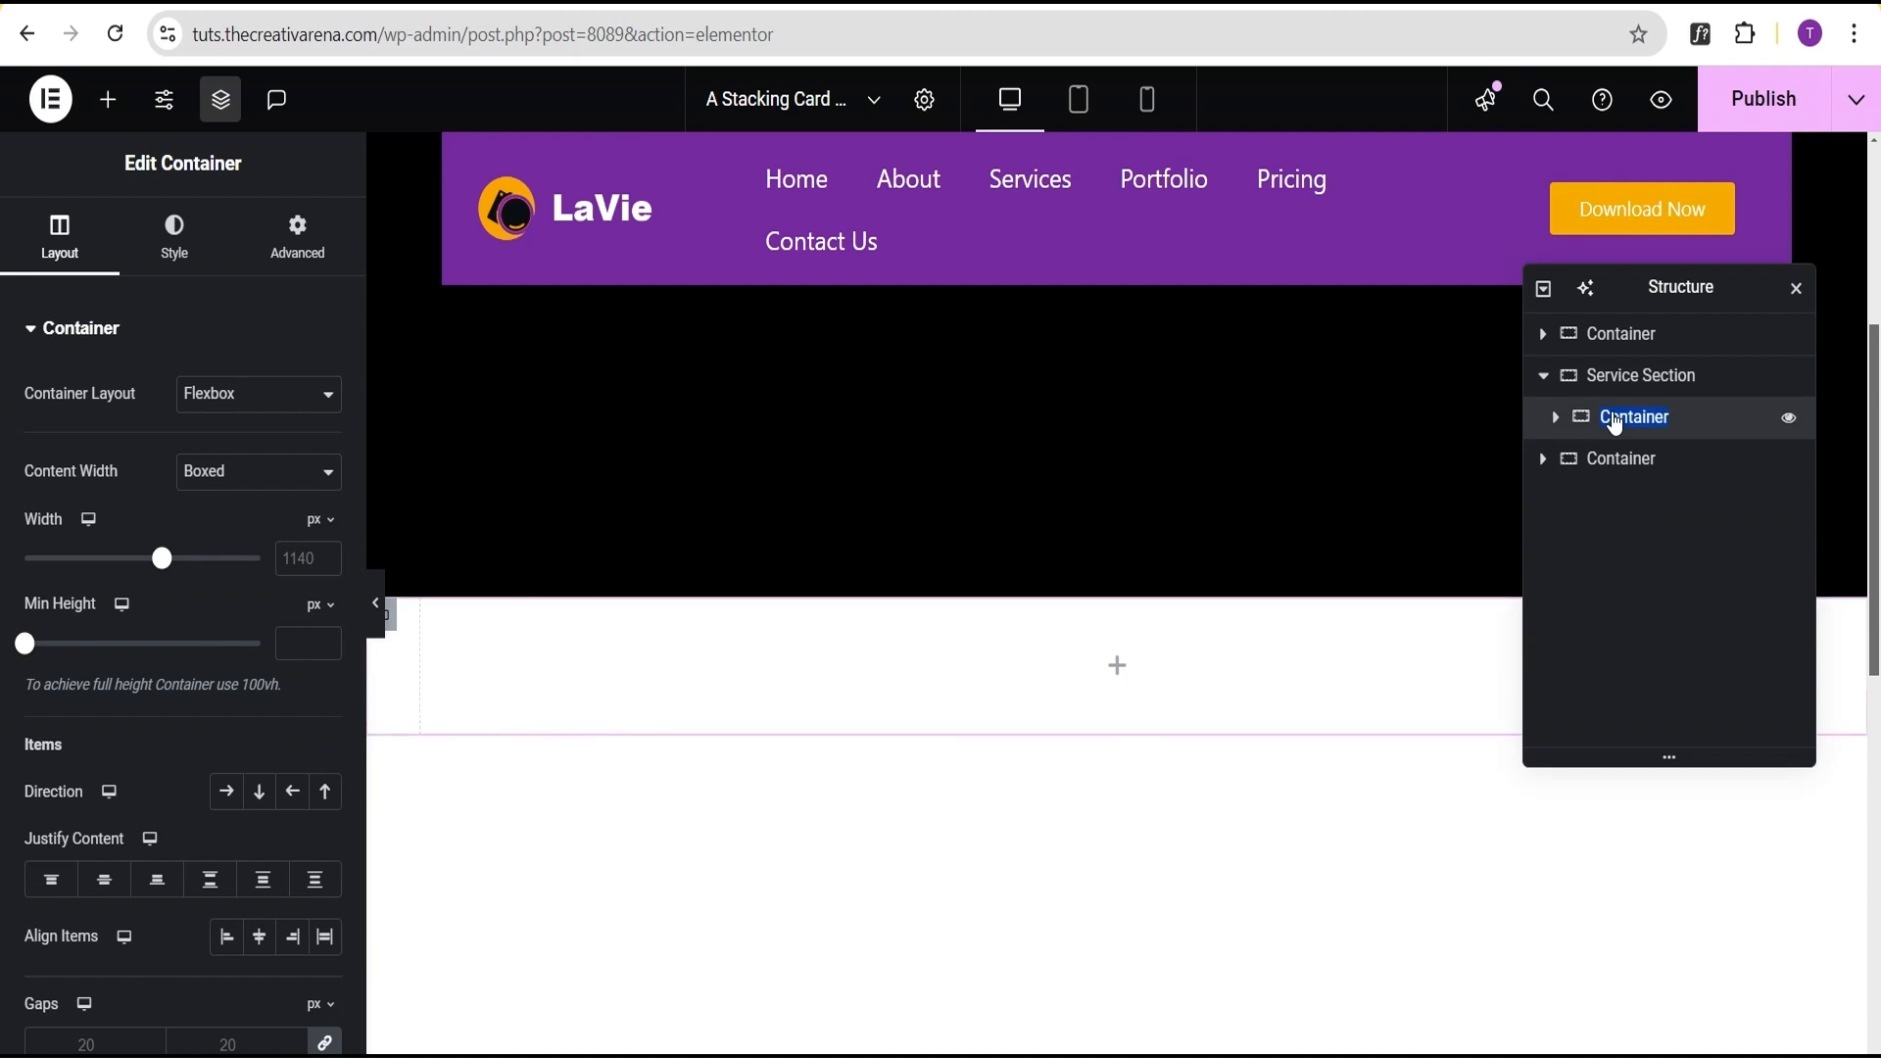
pyautogui.write('In')
# Set the Inner container's minimum height to 100 vh.
pyautogui.scroll(-2, 86, 763)
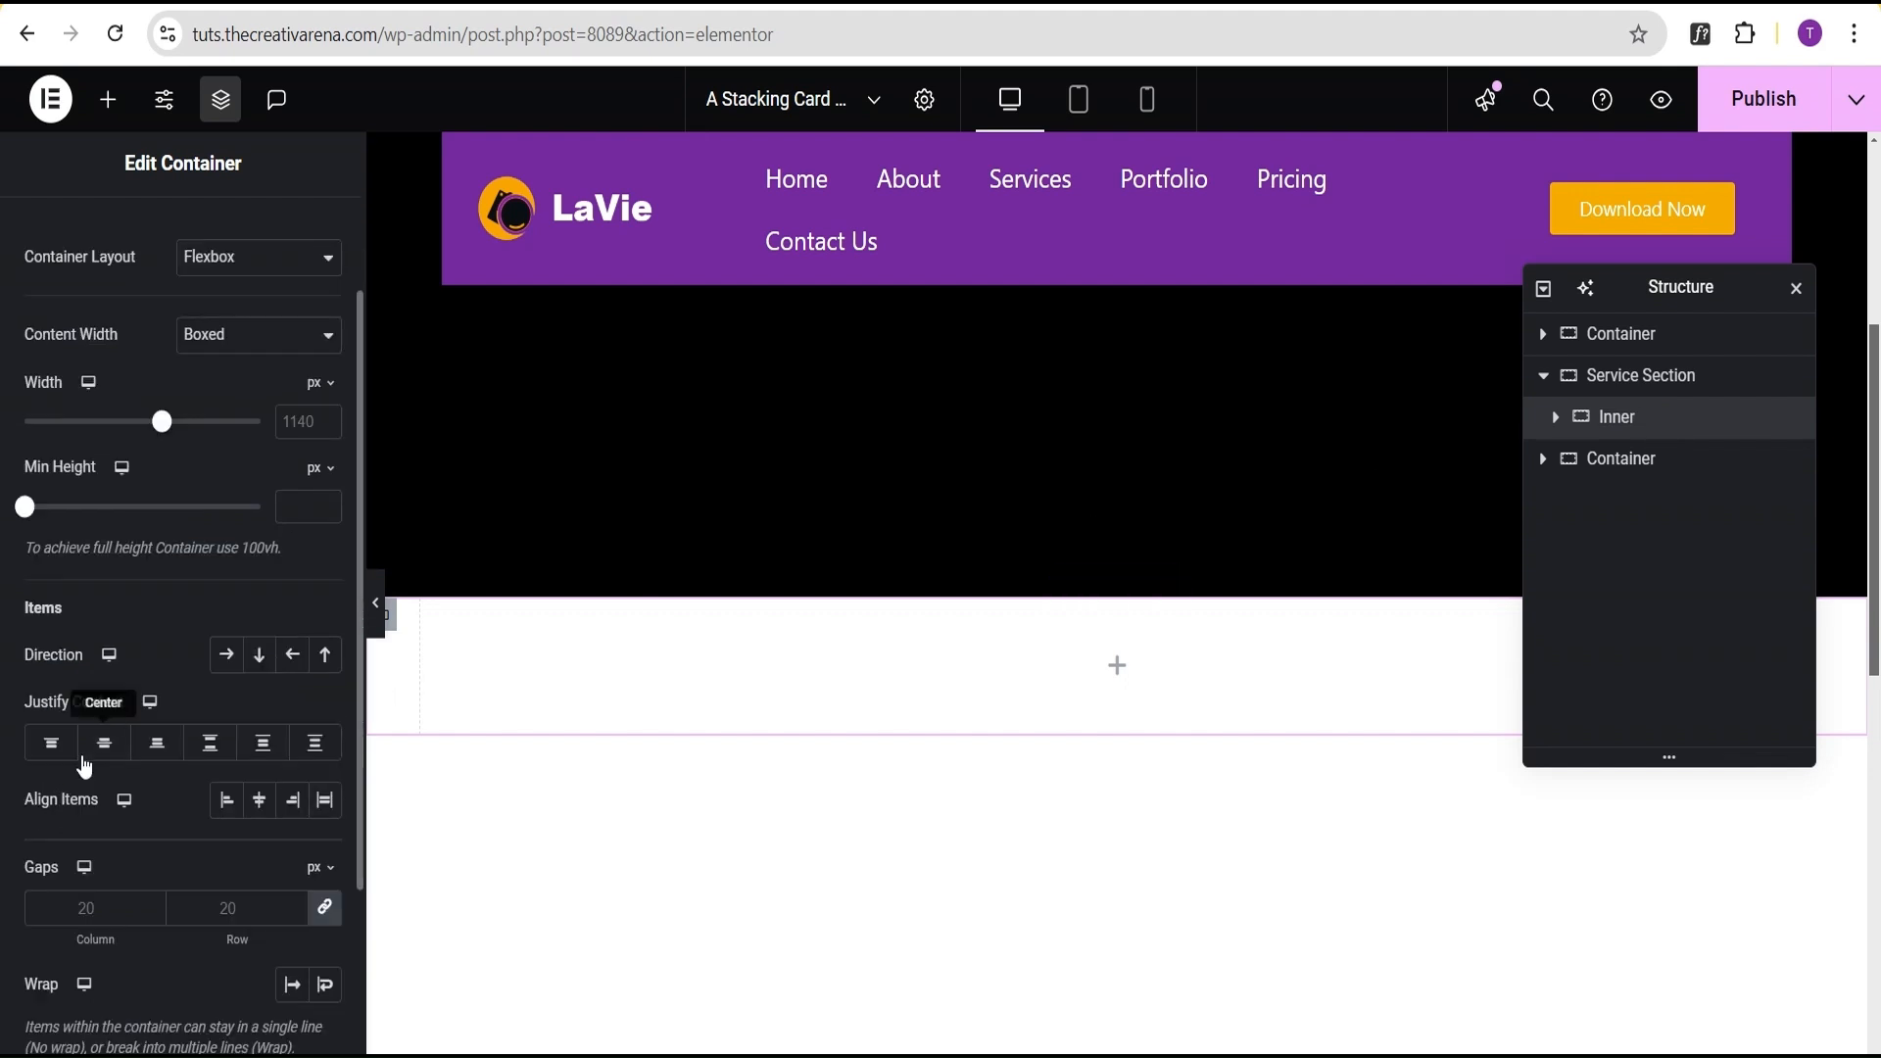
pyautogui.click(318, 474)
pyautogui.click(315, 594)
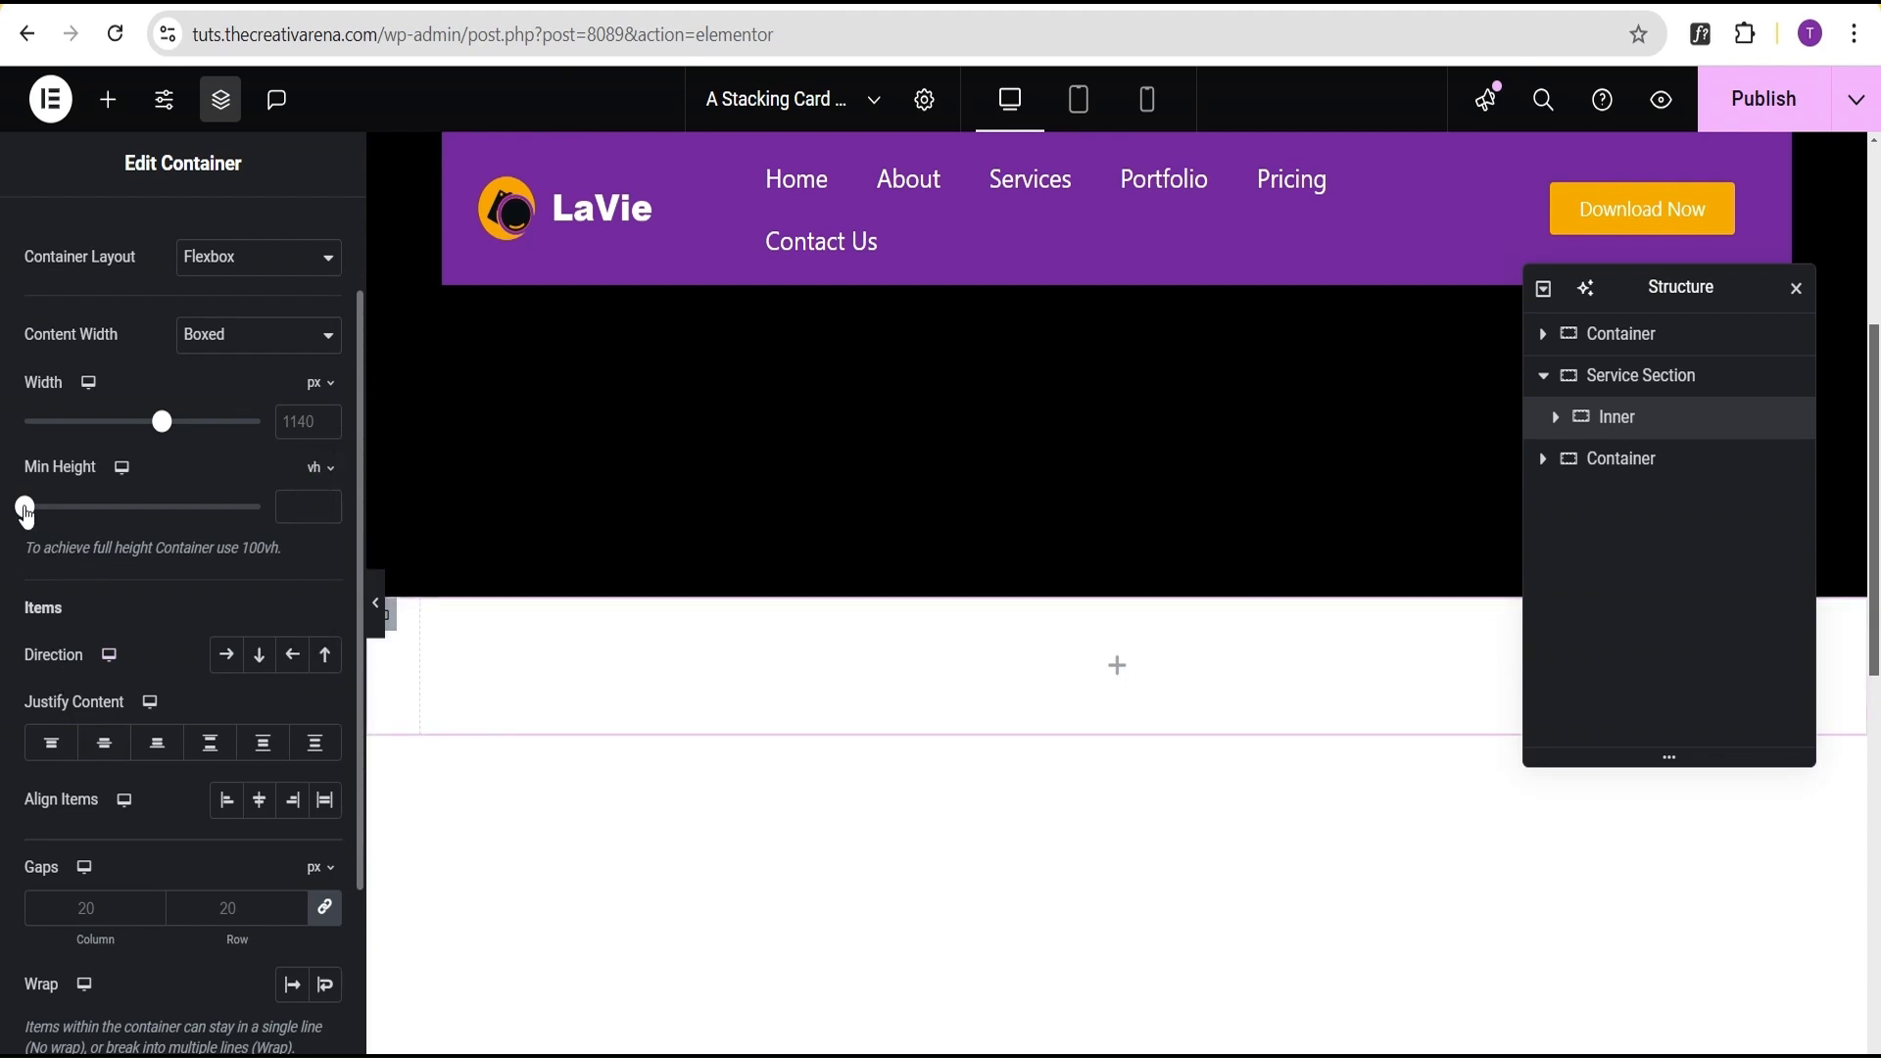
pyautogui.moveTo(25, 507); pyautogui.dragTo(272, 519)
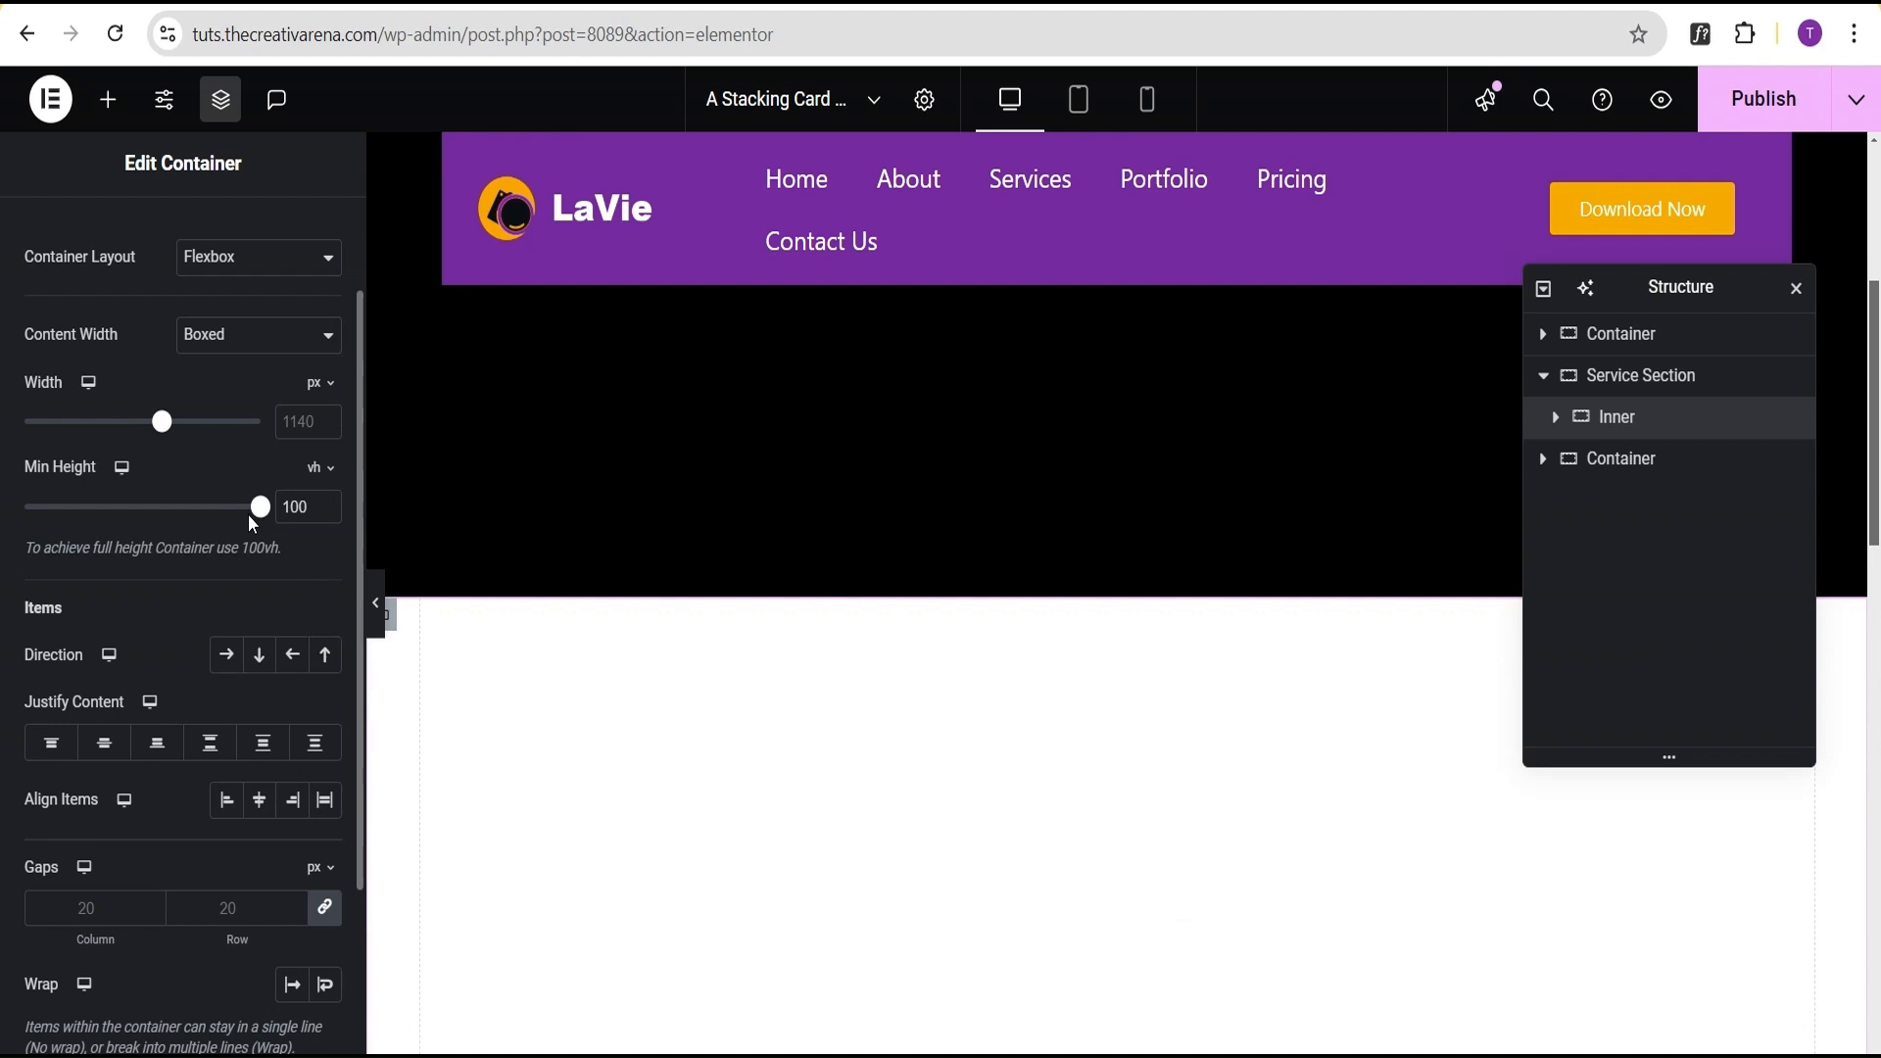
# Set the Inner container's Mobile Portrait gaps to 0 px column and 40 px row, and return to the desktop view.
pyautogui.scroll(-4, 222, 545)
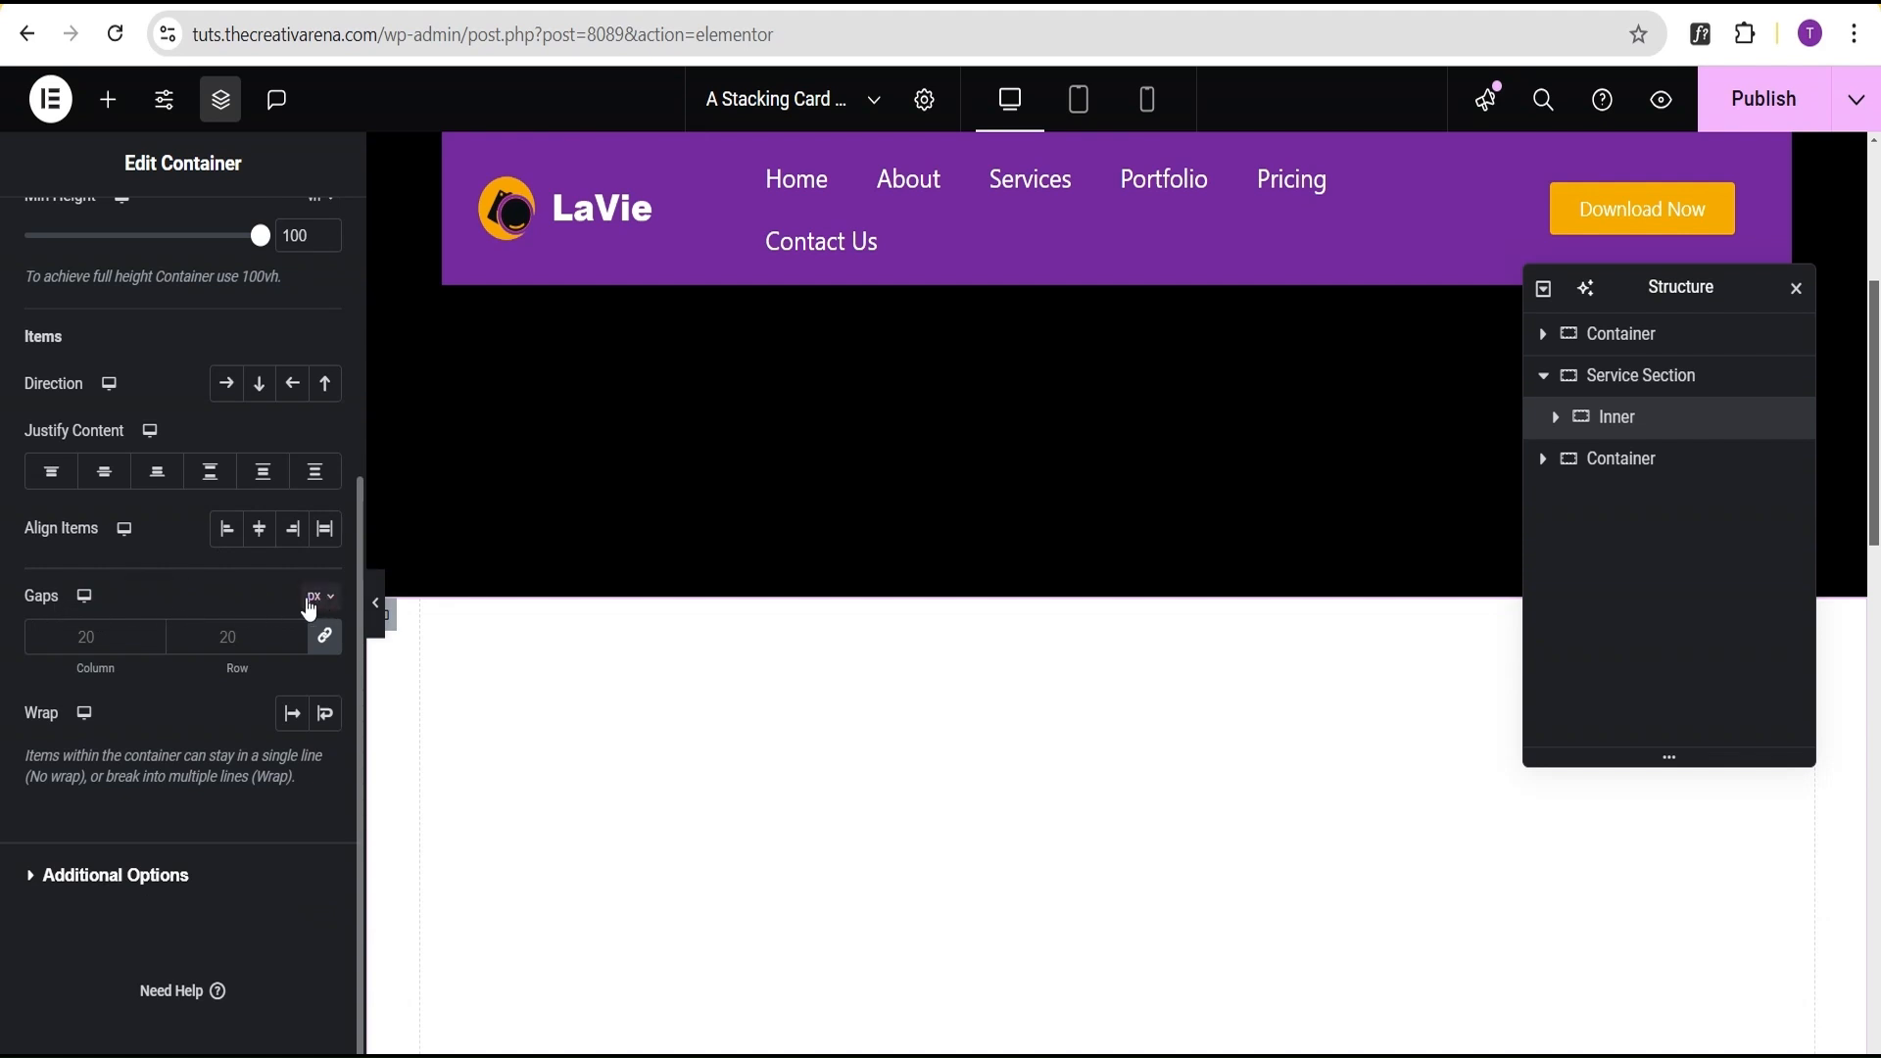
pyautogui.click(84, 598)
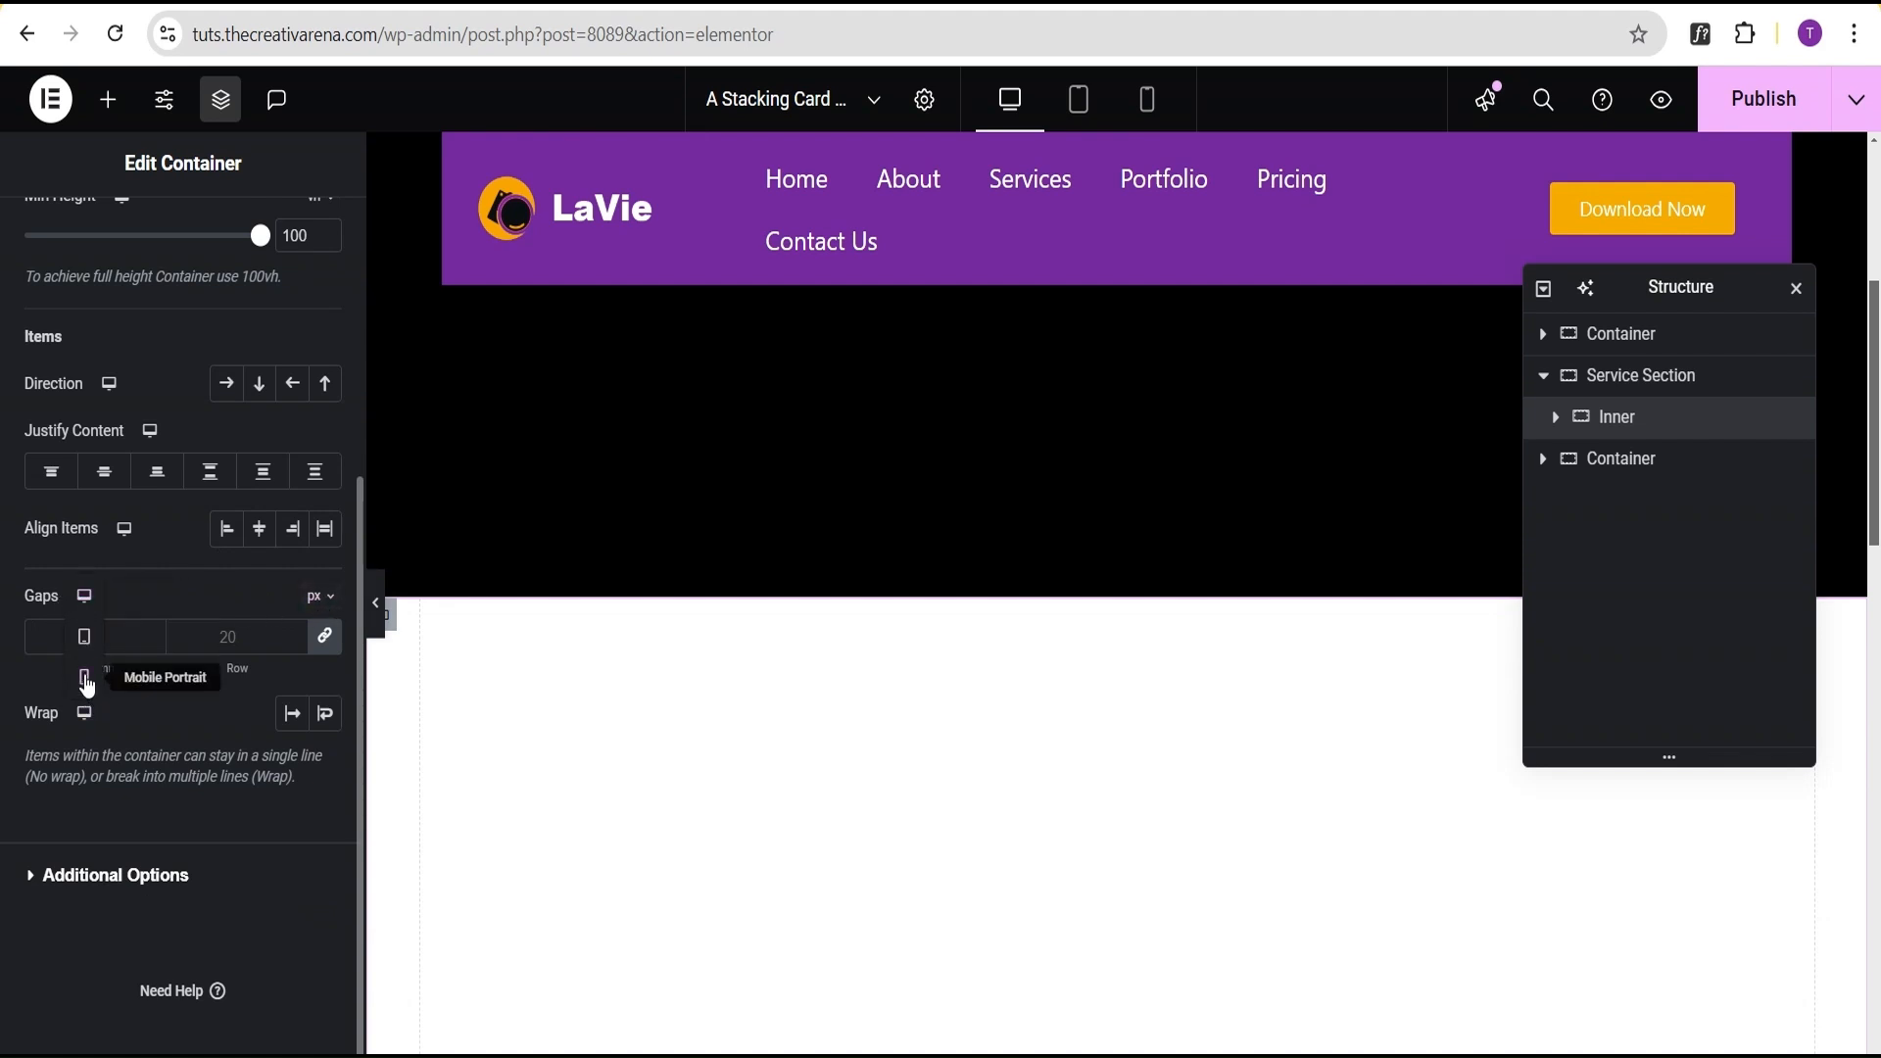
pyautogui.click(87, 684)
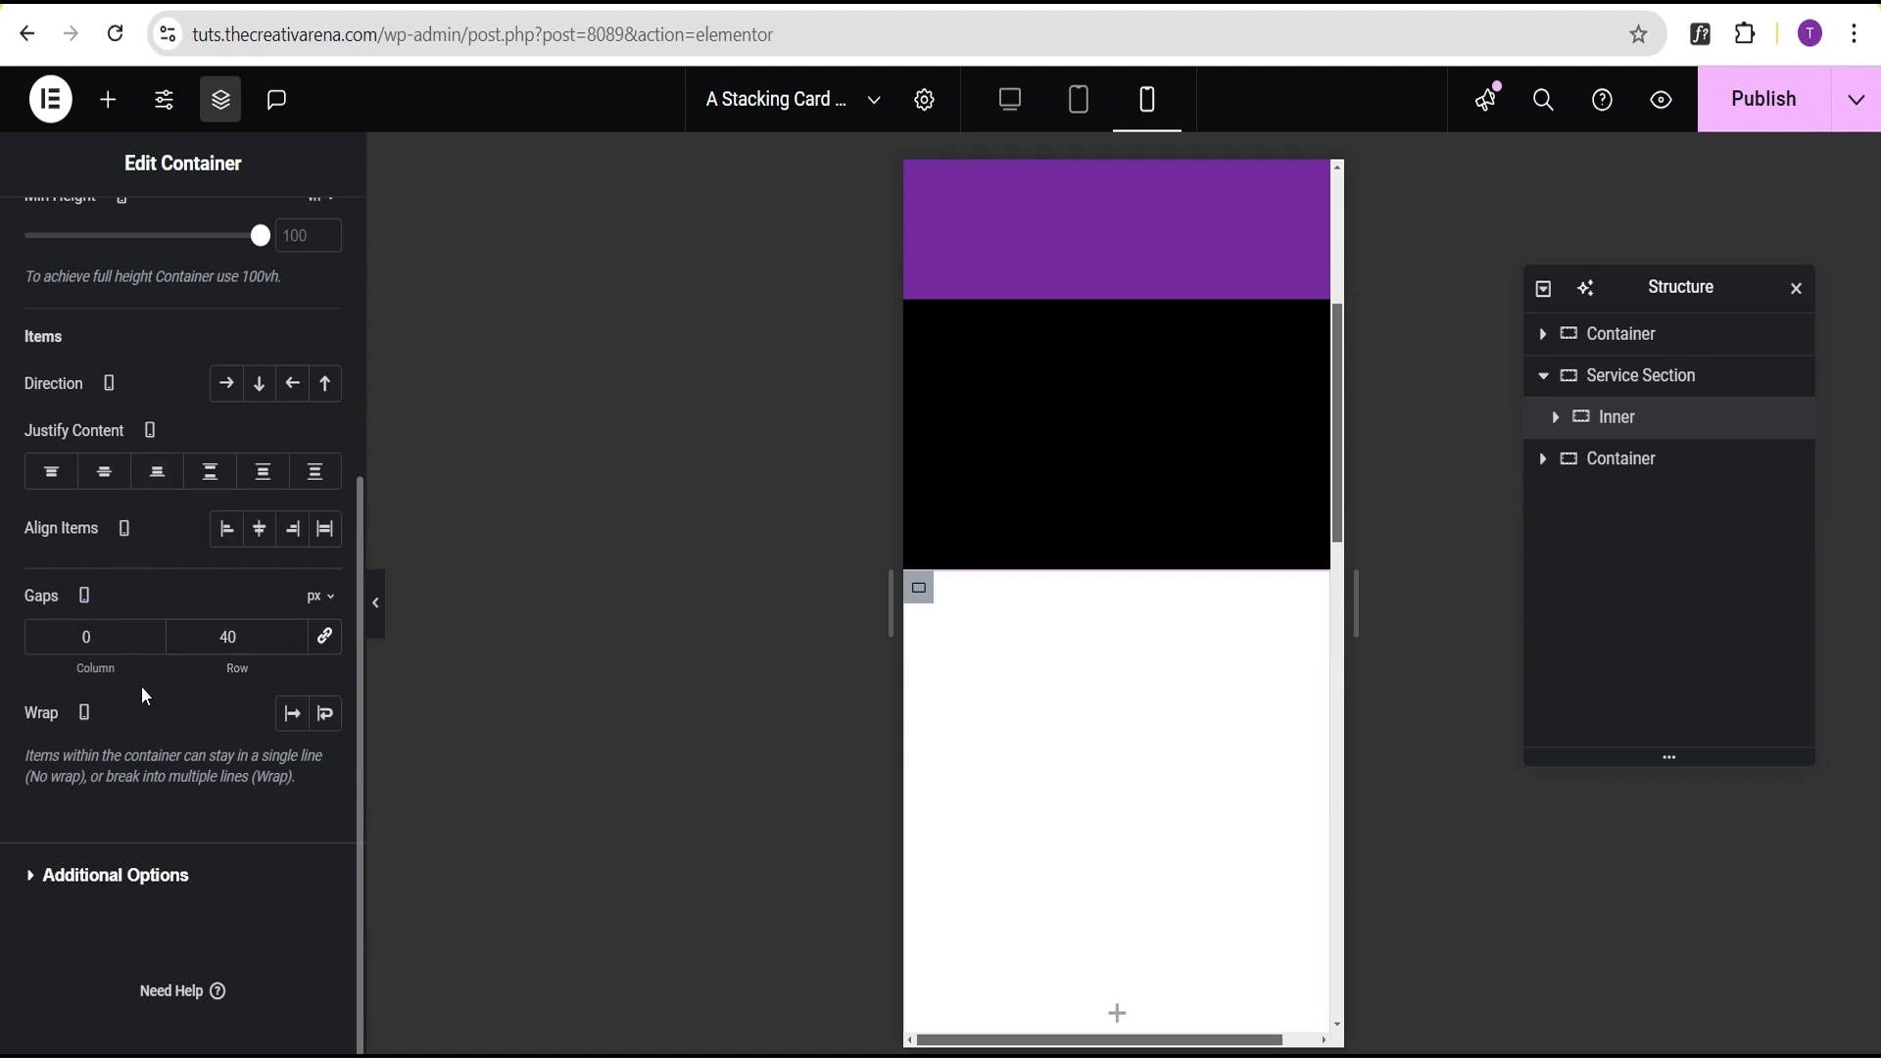
pyautogui.scroll(2, 145, 695)
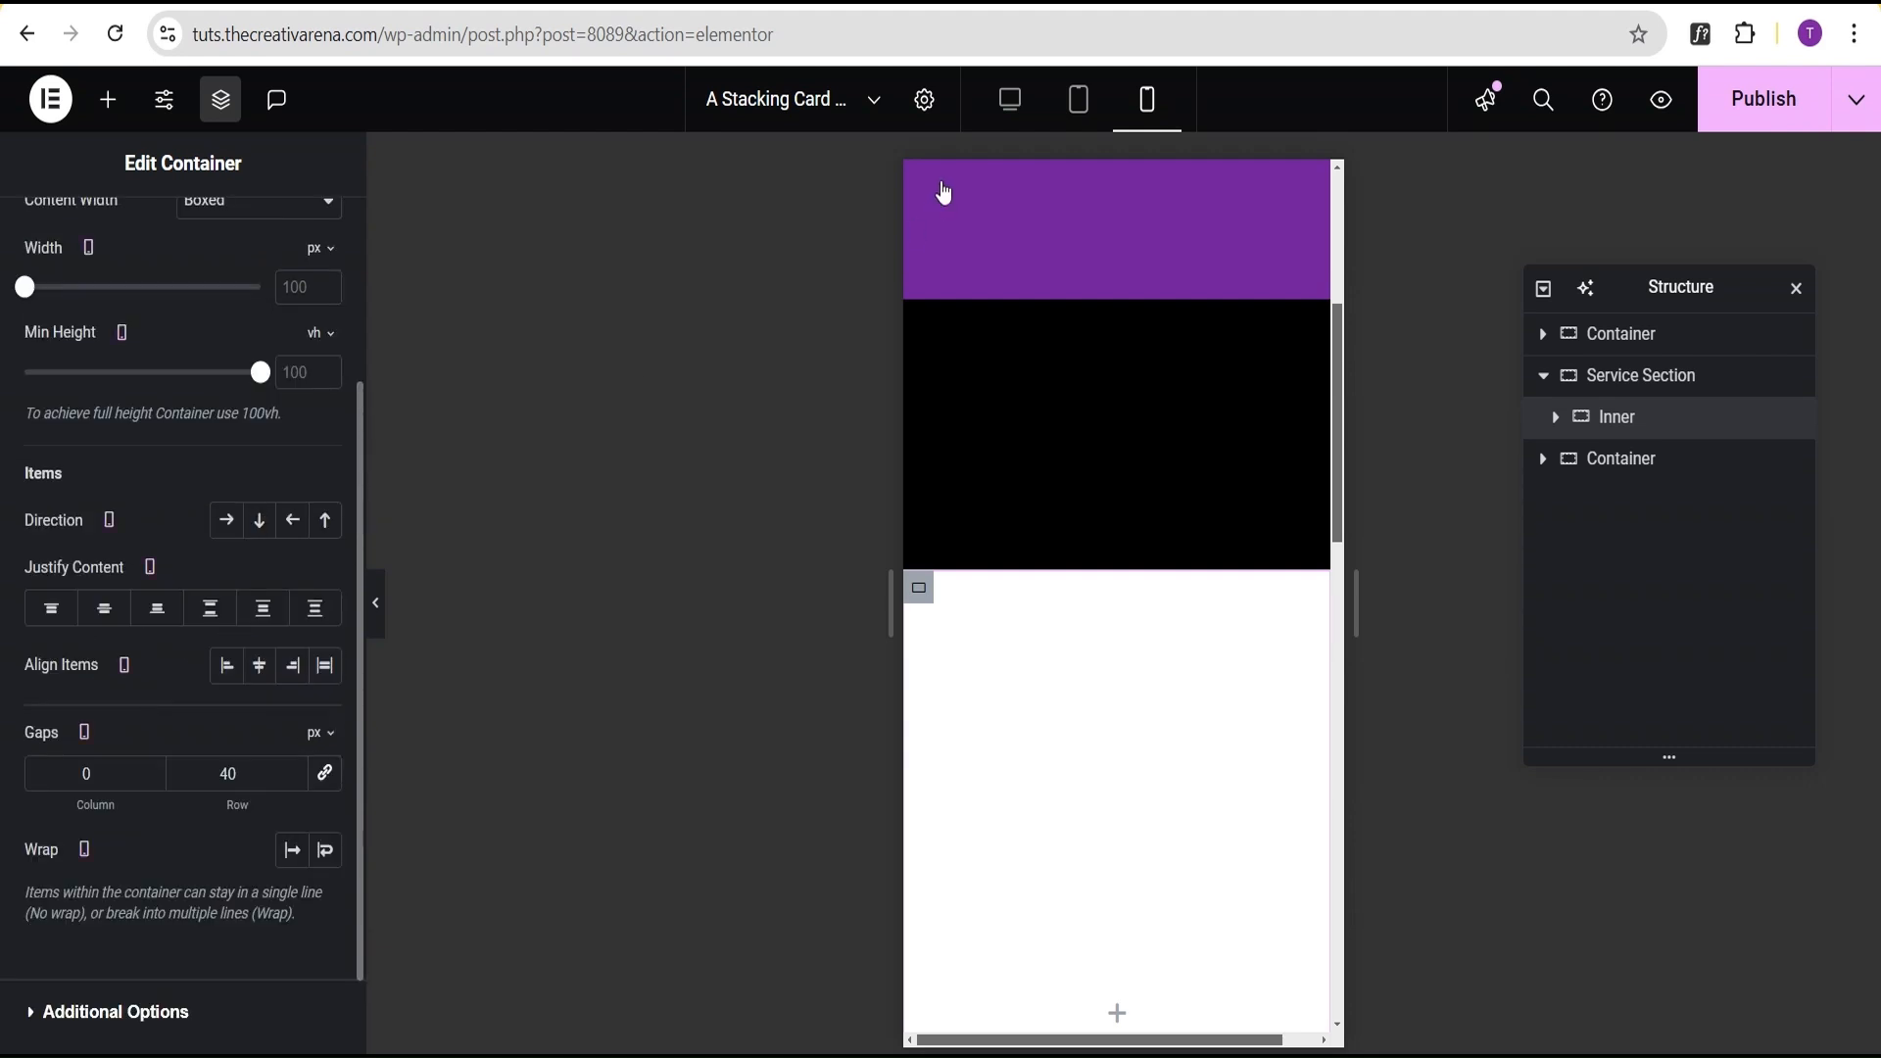
pyautogui.click(1010, 99)
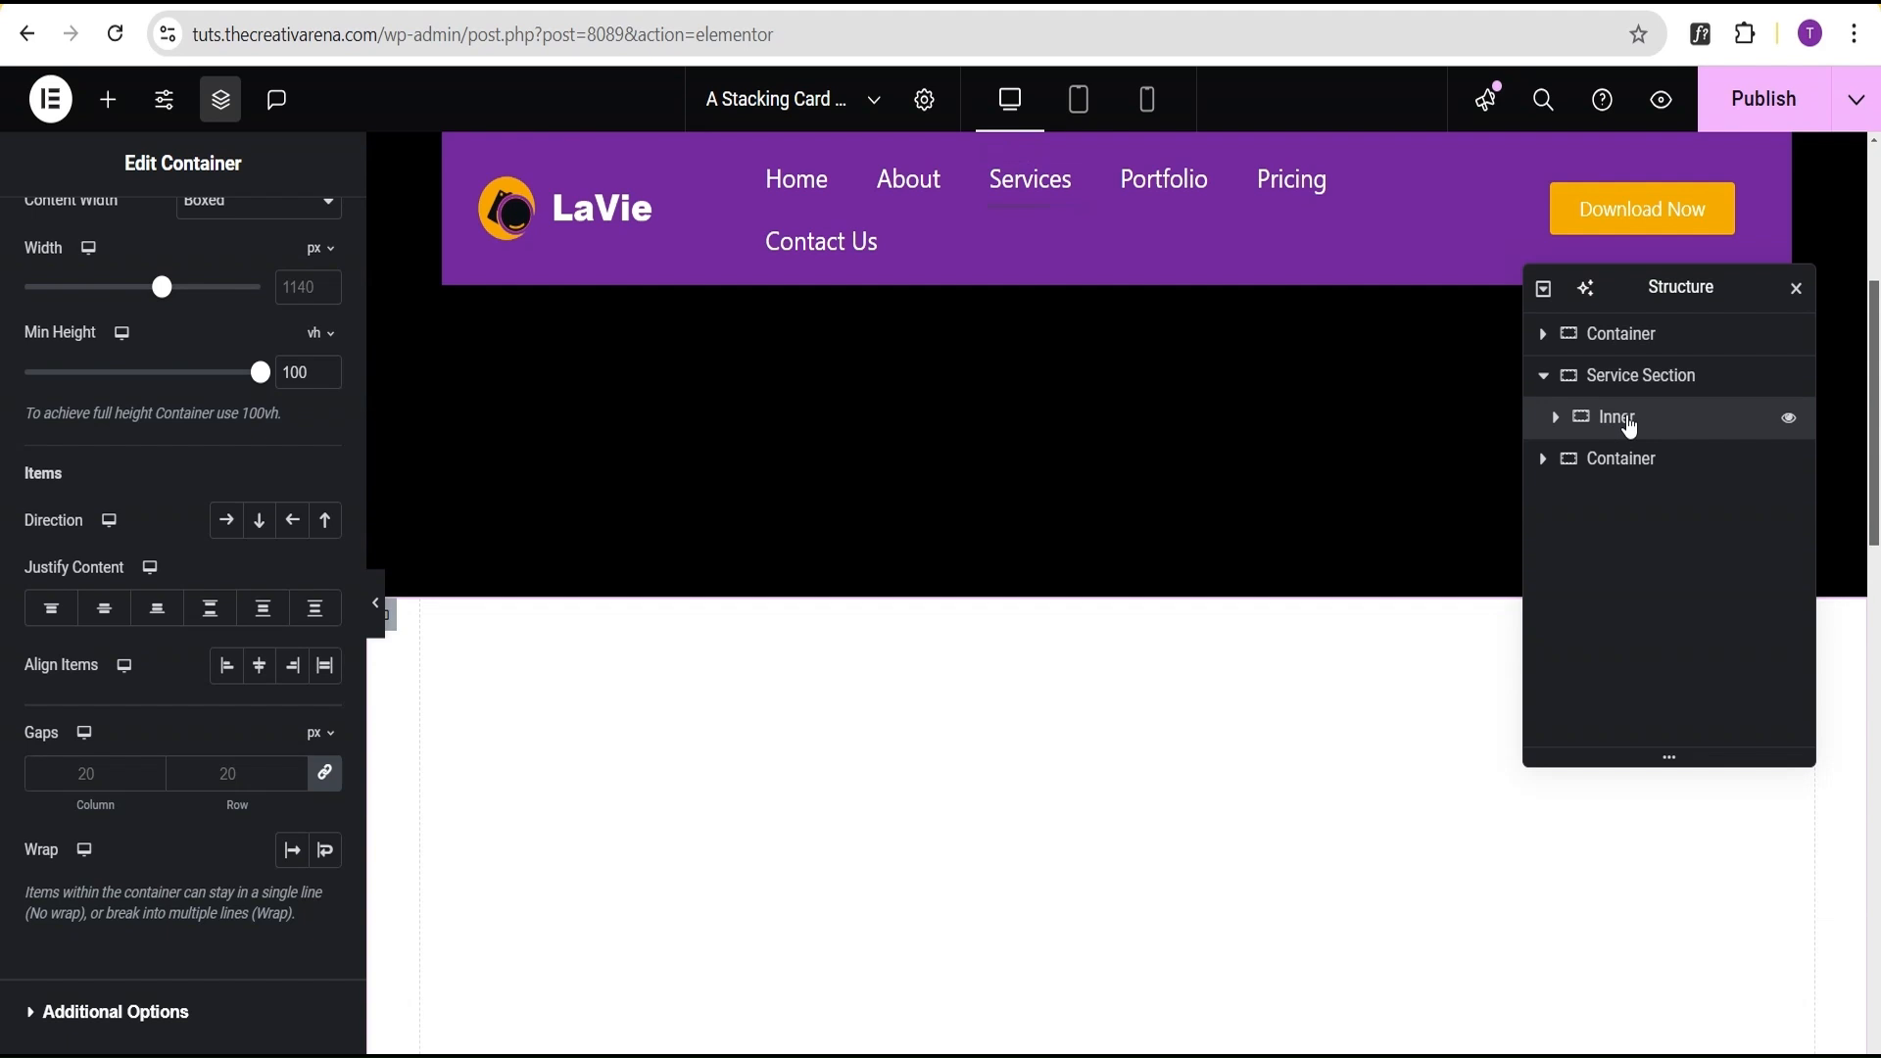
# Add a container inside the Inner container and duplicate it to get two sibling containers.
pyautogui.scroll(-5, 1207, 643)
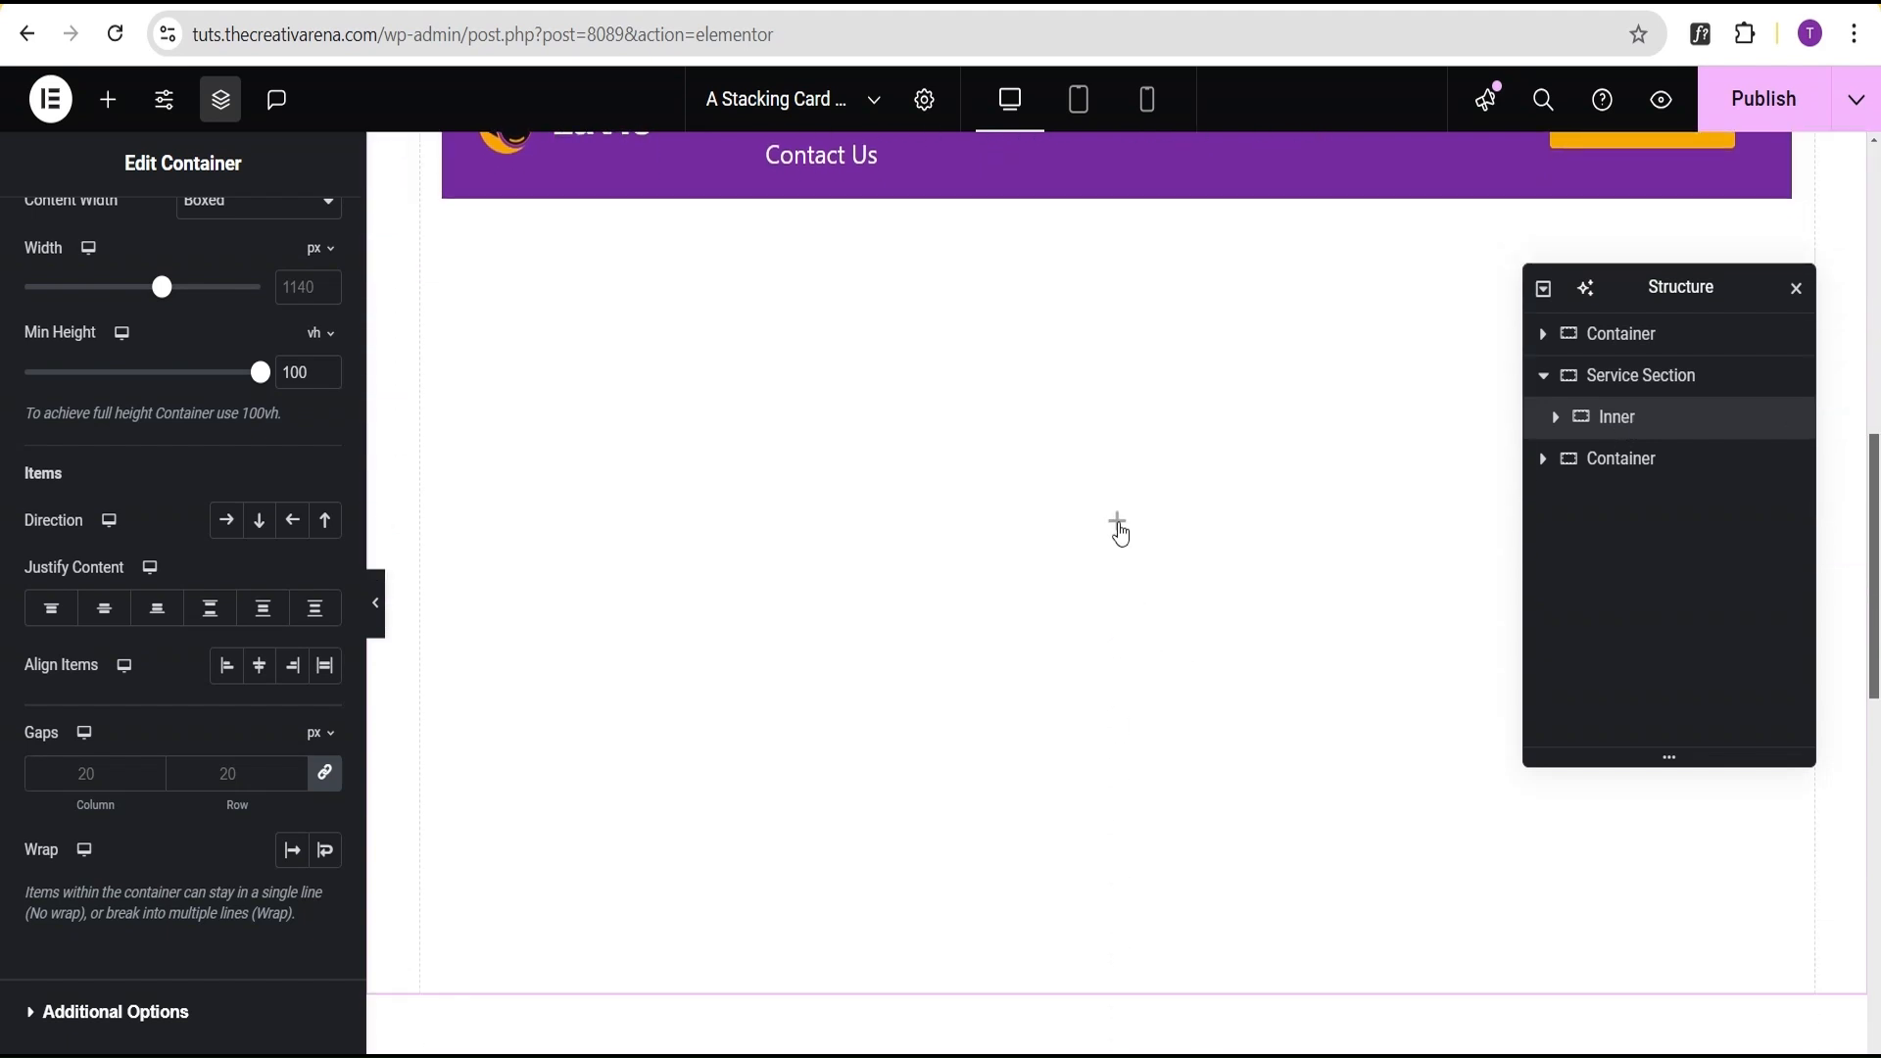
pyautogui.click(1118, 524)
pyautogui.click(105, 451)
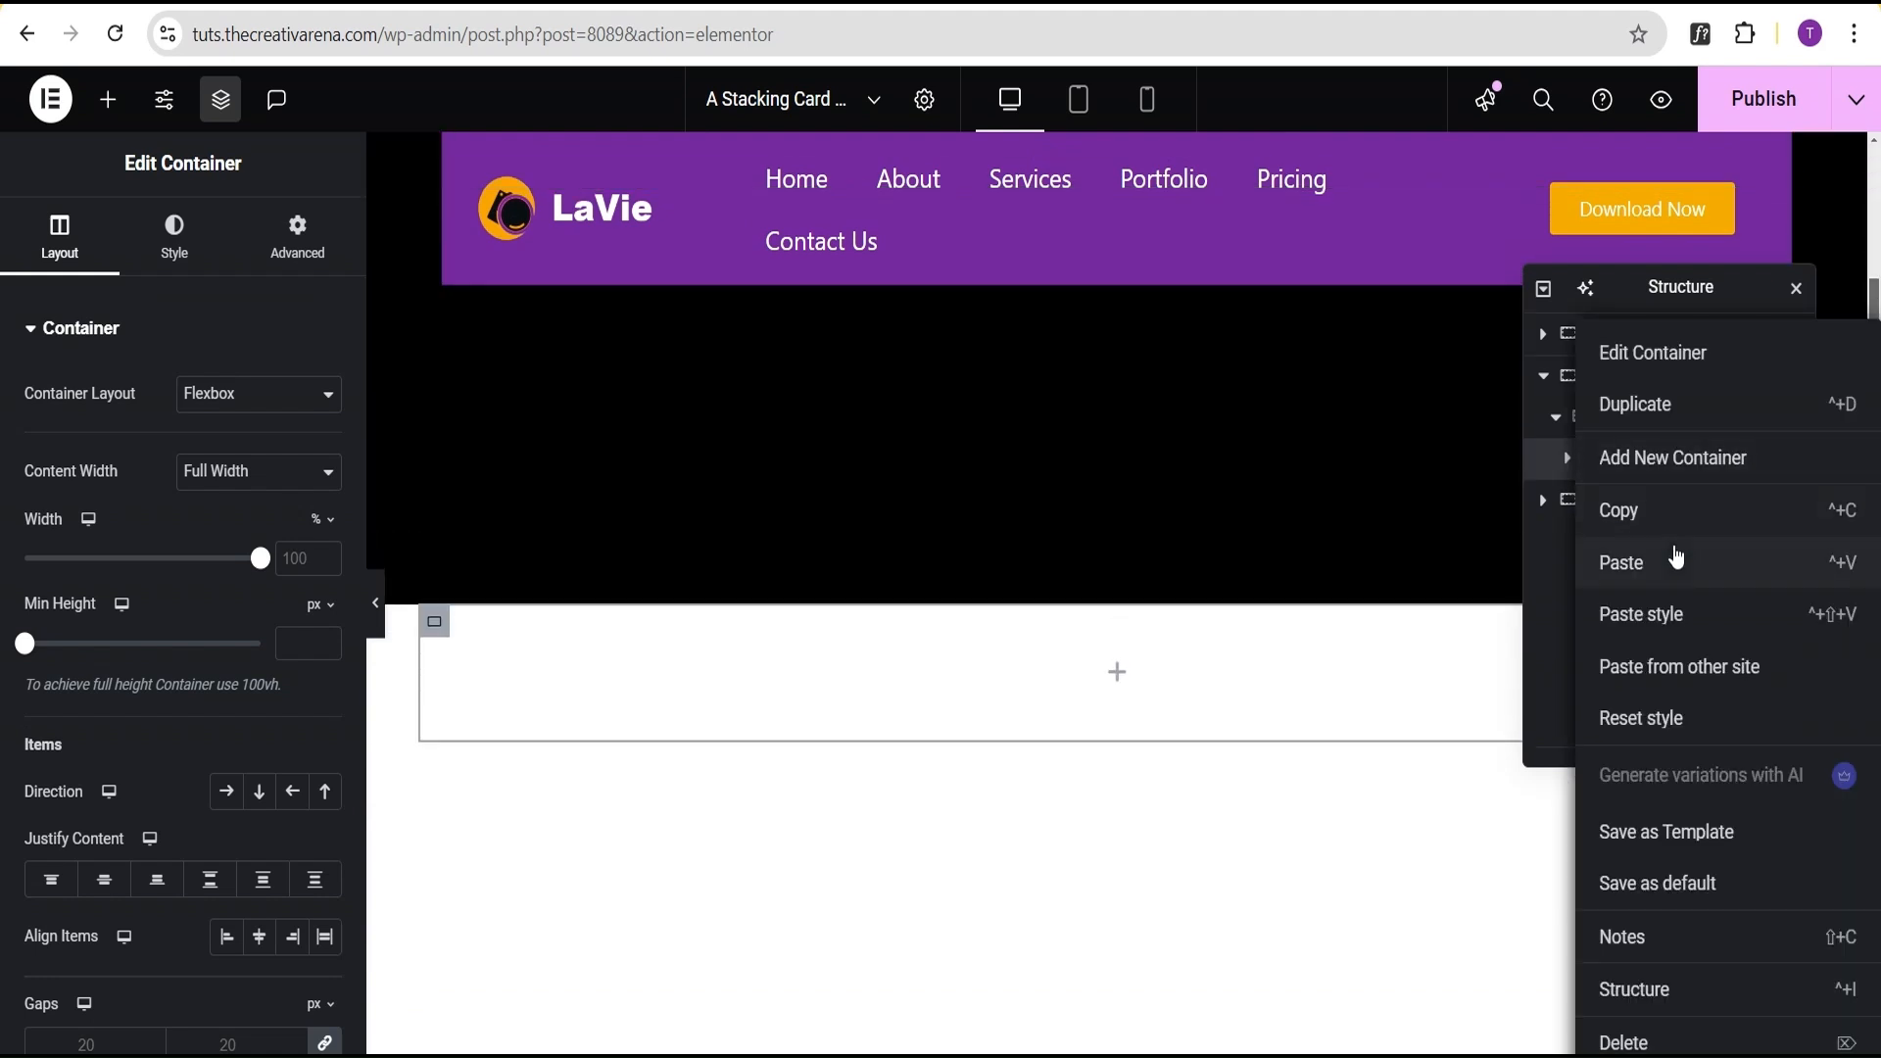
pyautogui.click(1648, 406)
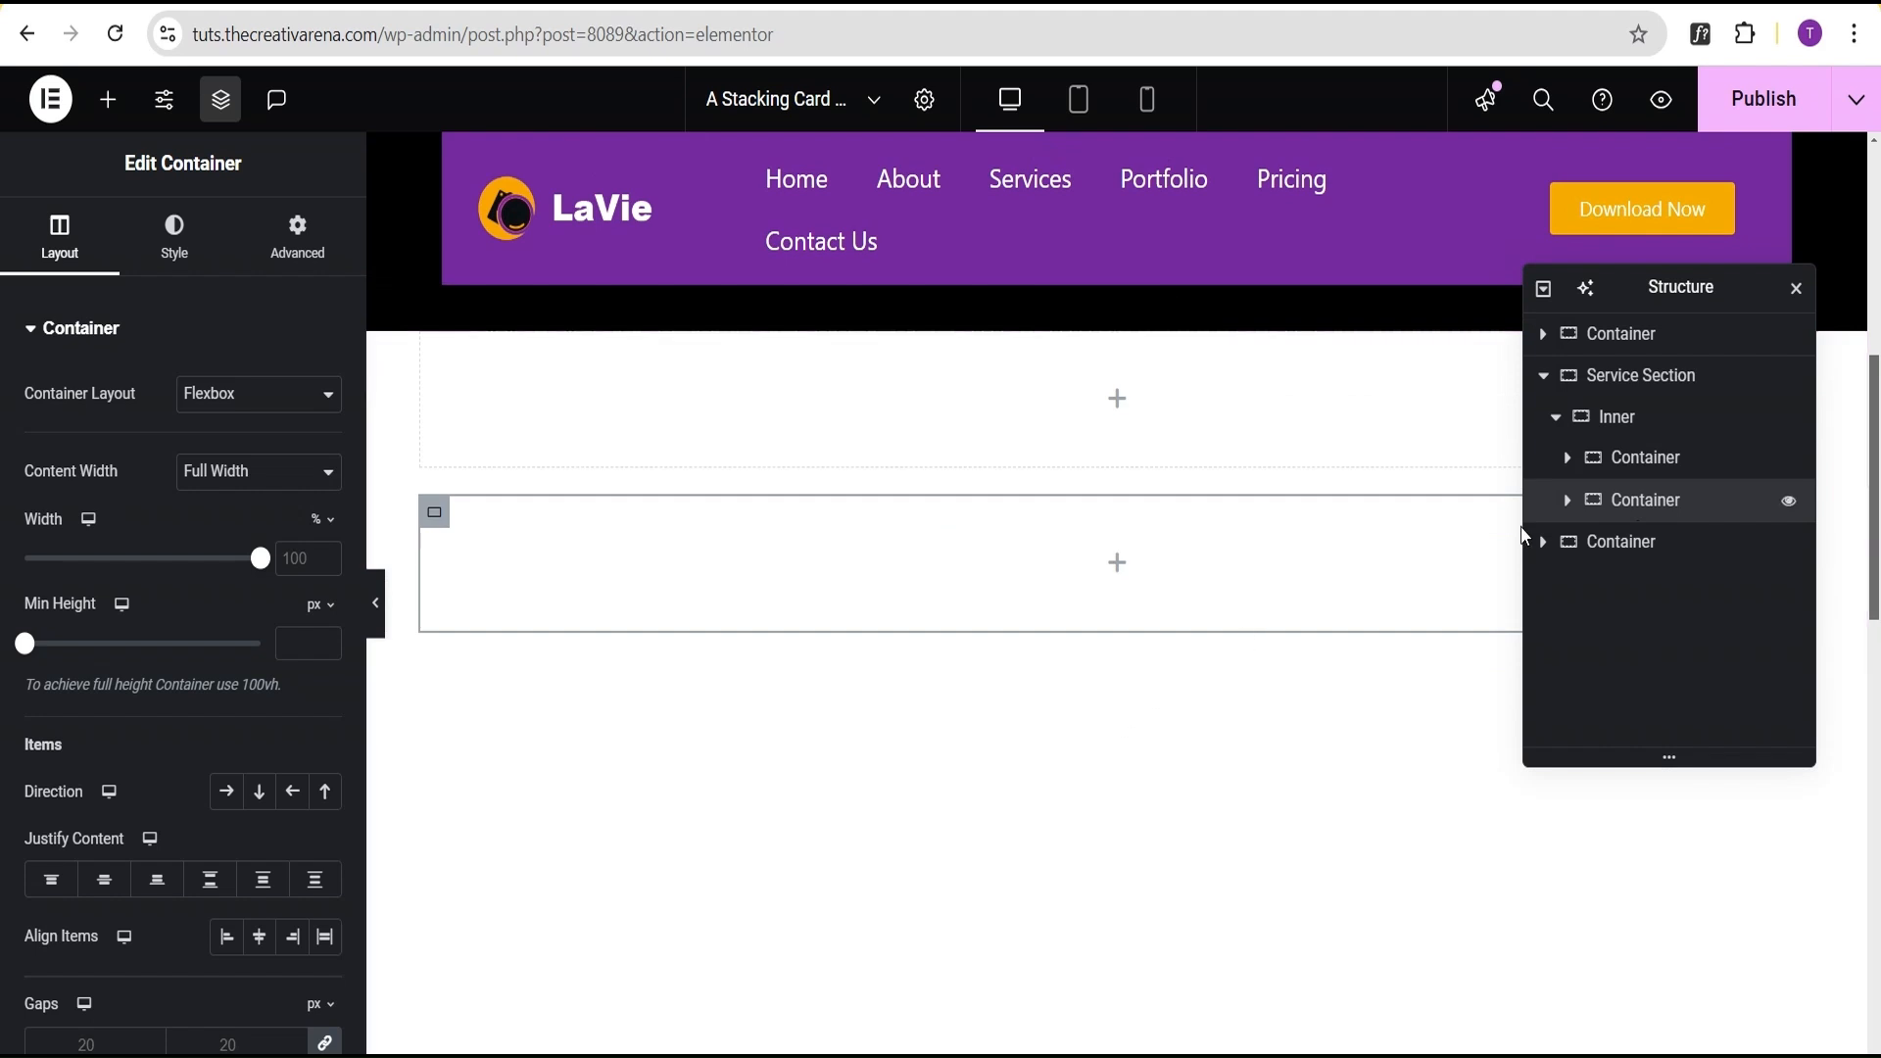
# Set the Inner container's item direction to horizontal row so its two containers sit side by side.
pyautogui.click(1619, 418)
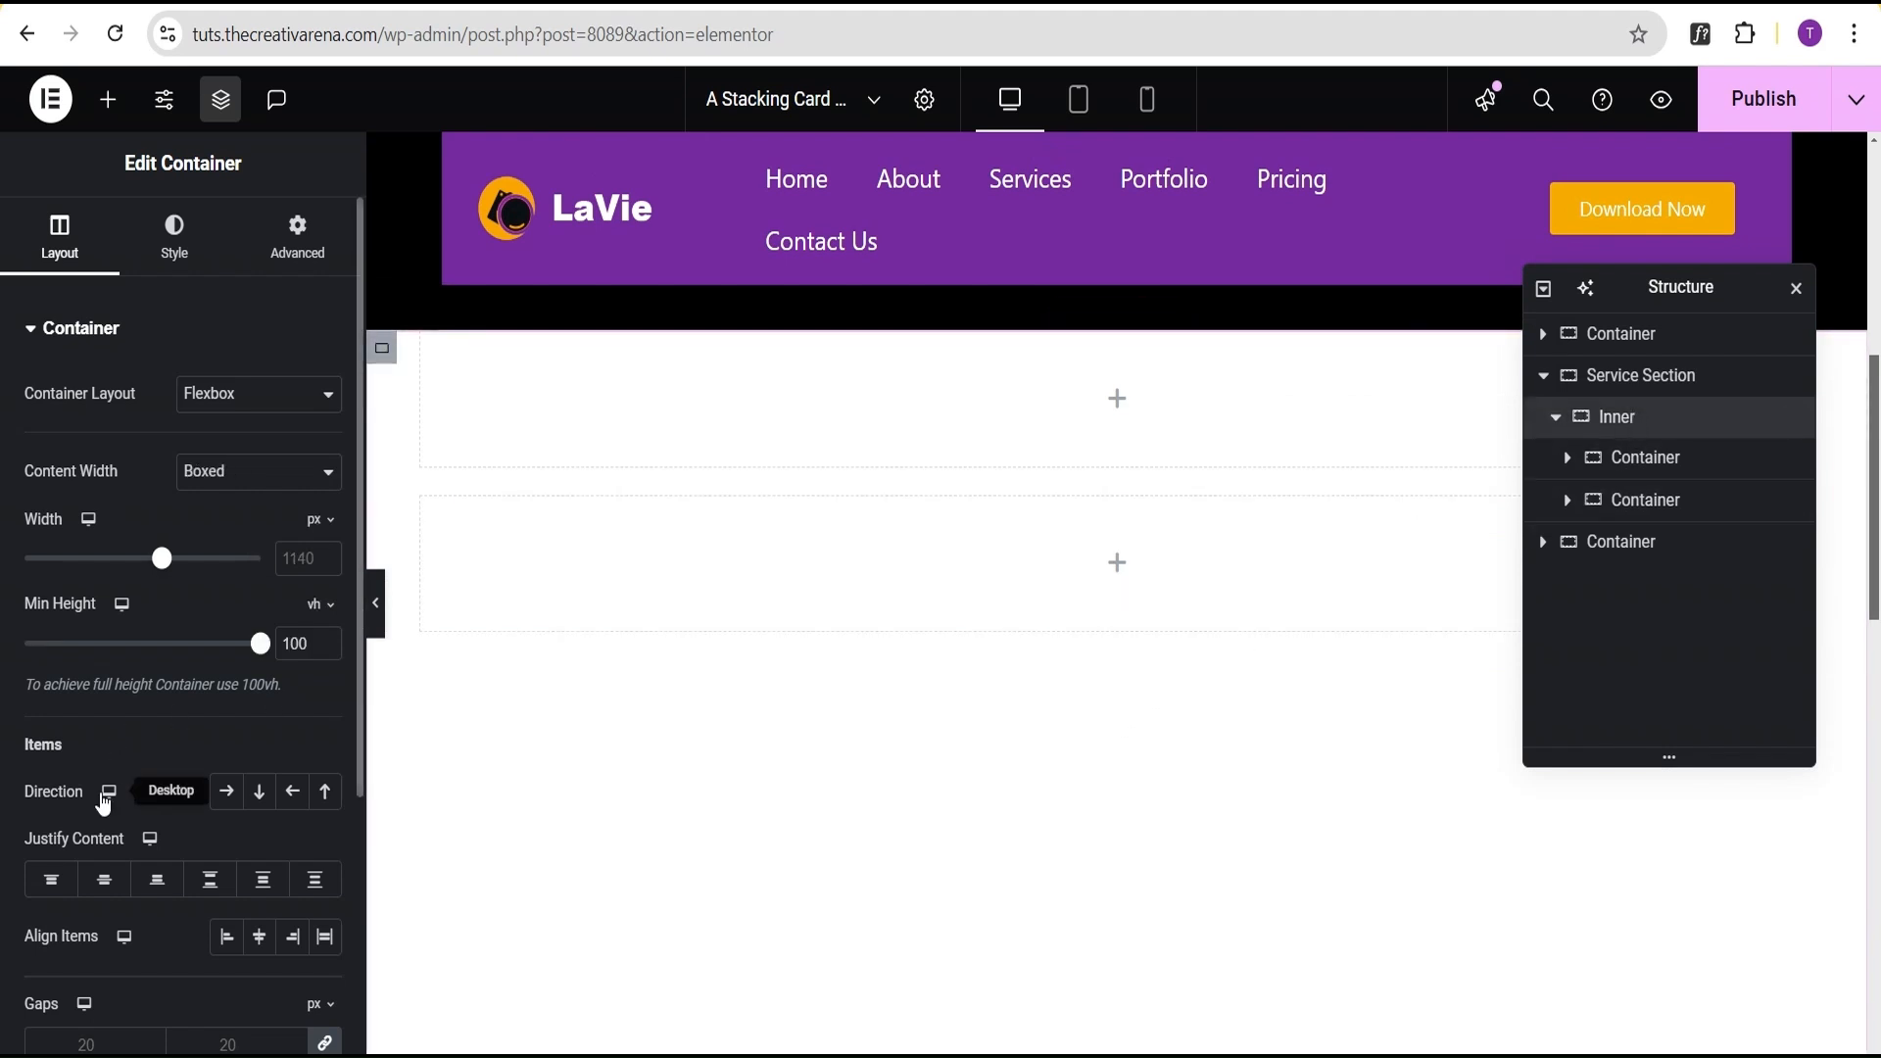
pyautogui.click(228, 795)
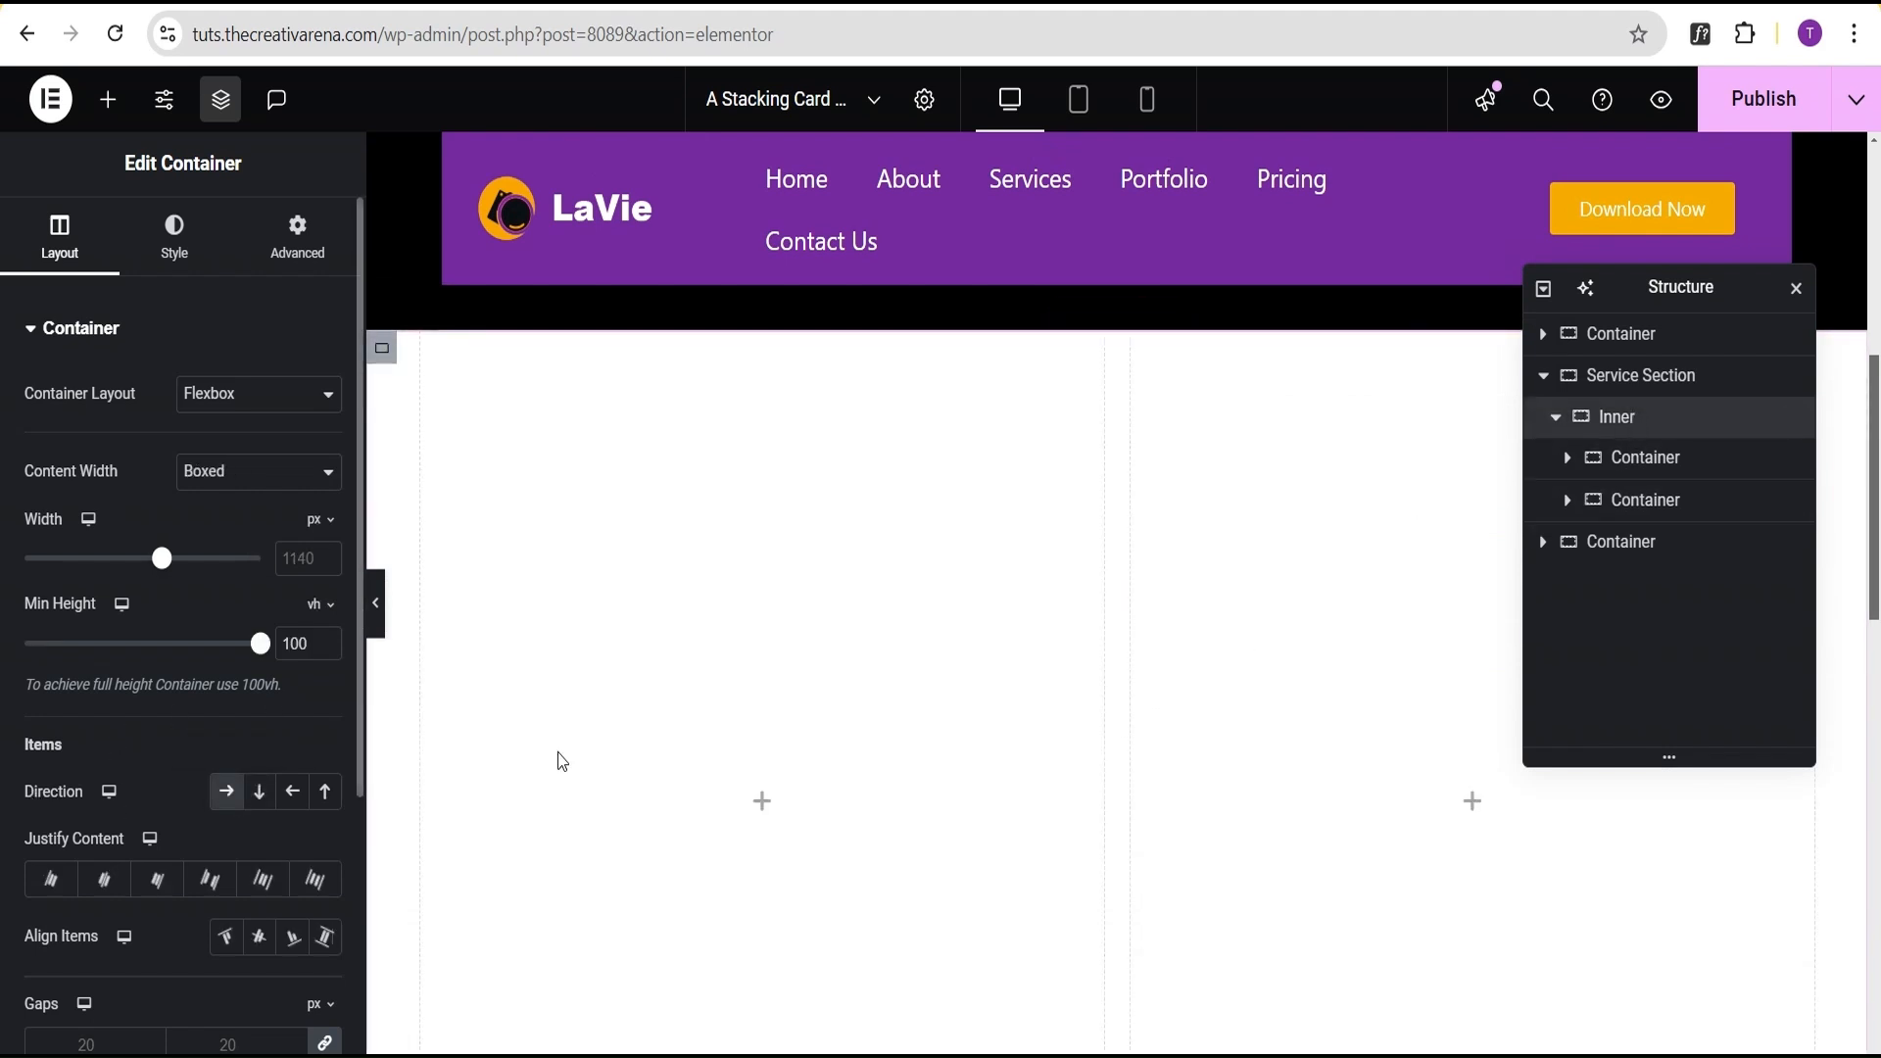
pyautogui.scroll(-1, 1033, 715)
pyautogui.scroll(4, 1247, 558)
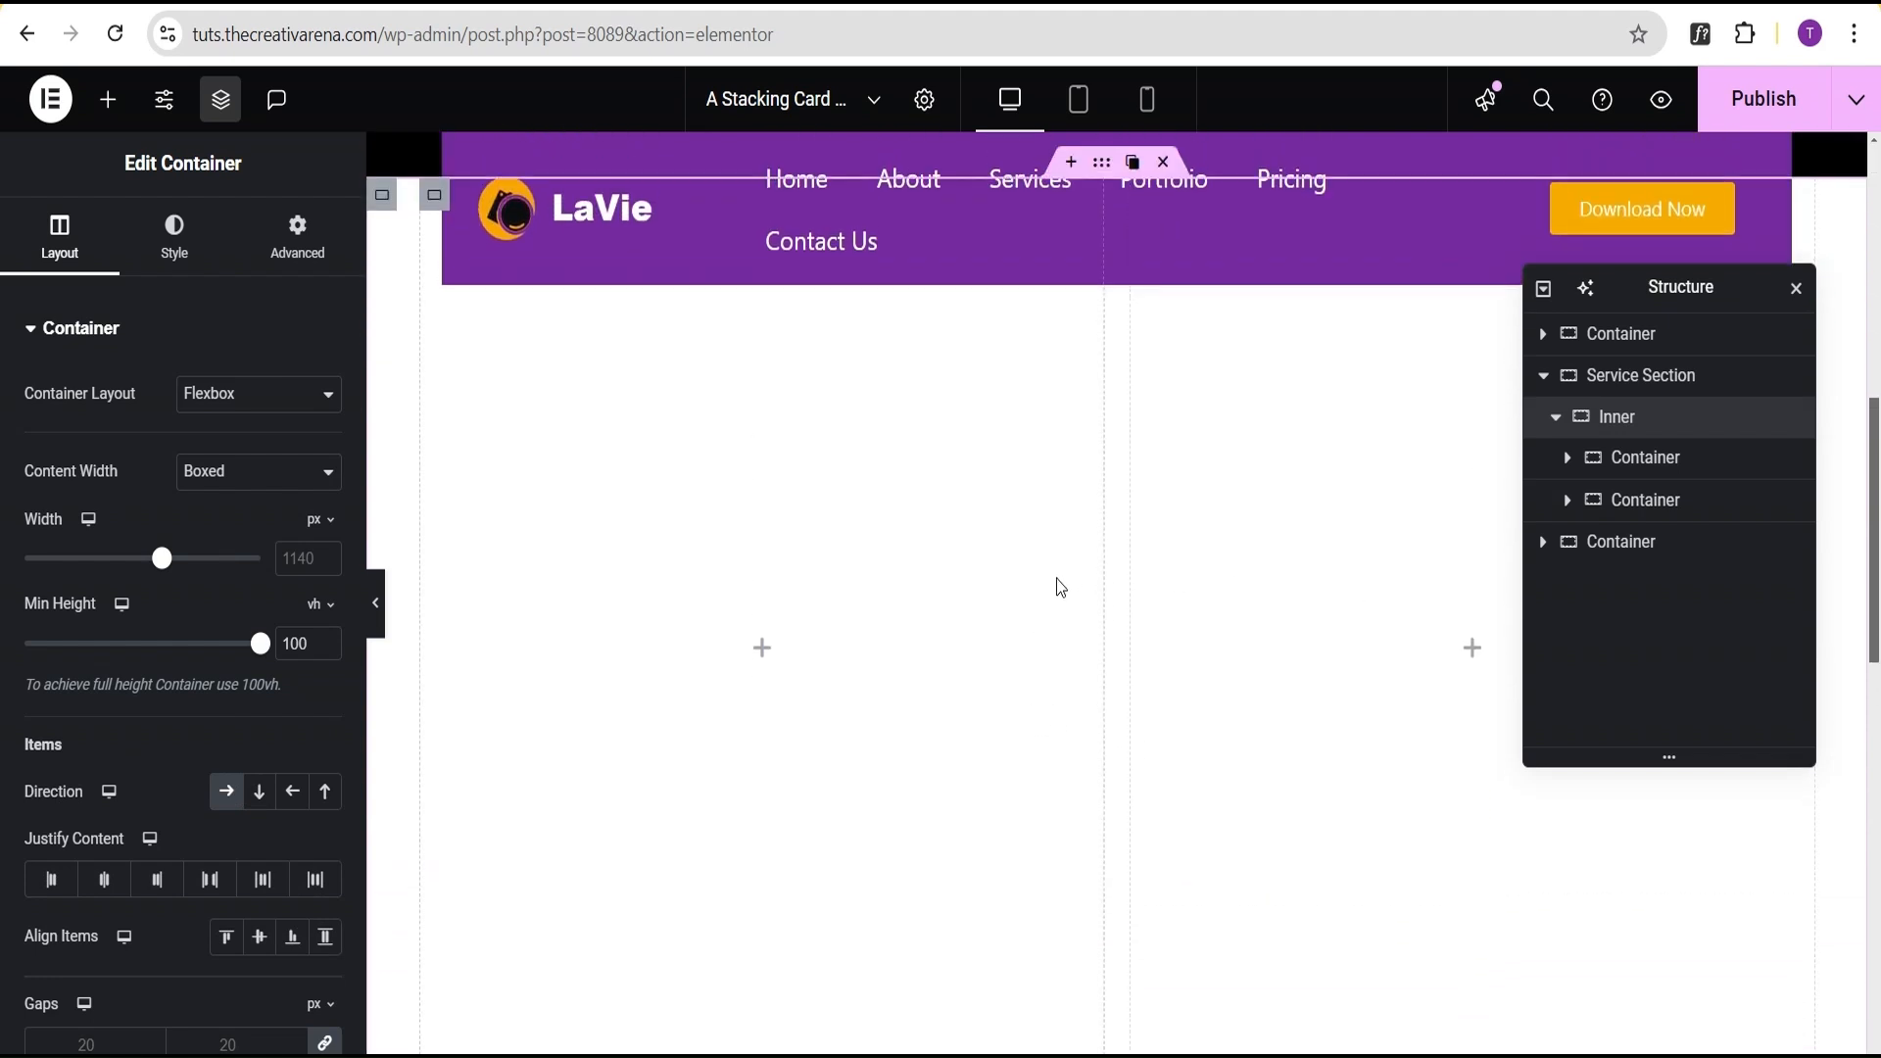
# Rename the first container in Inner as "text Content" and the second as "Cards Section".
pyautogui.doubleClick(1654, 460)
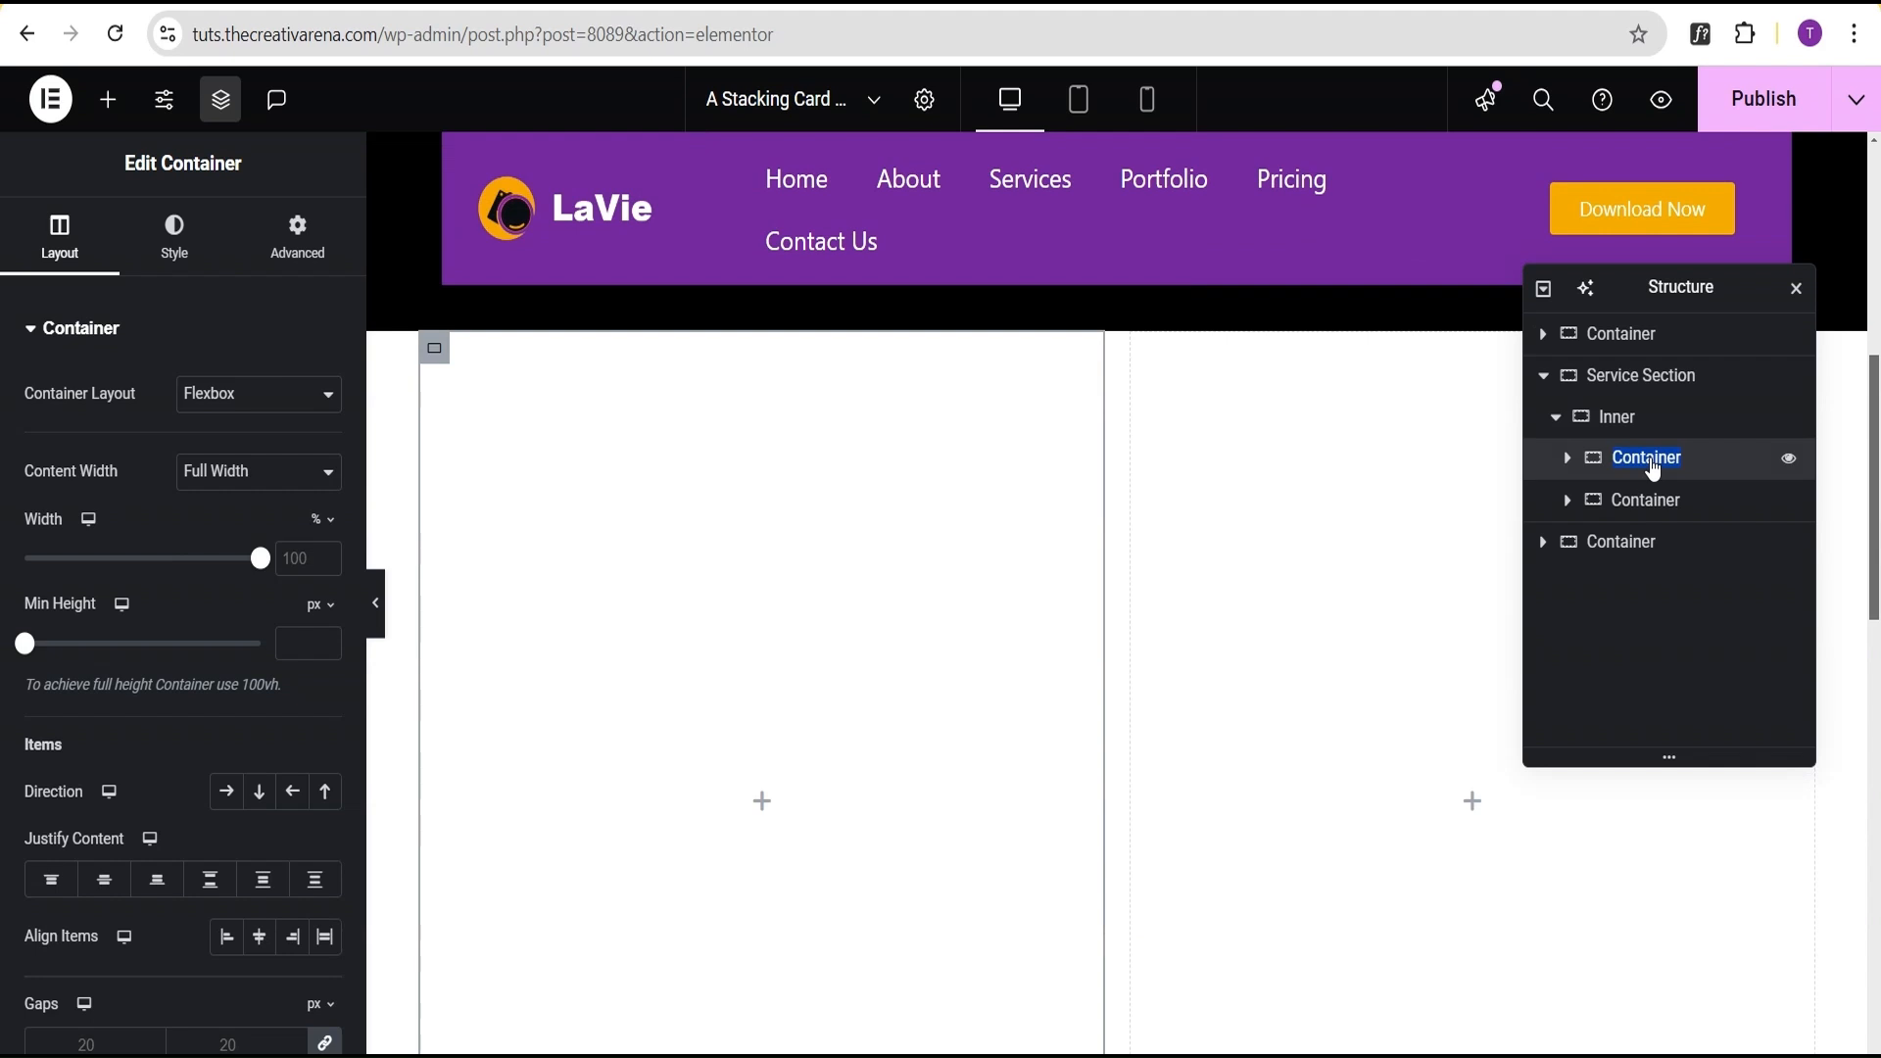
pyautogui.write('text Co')
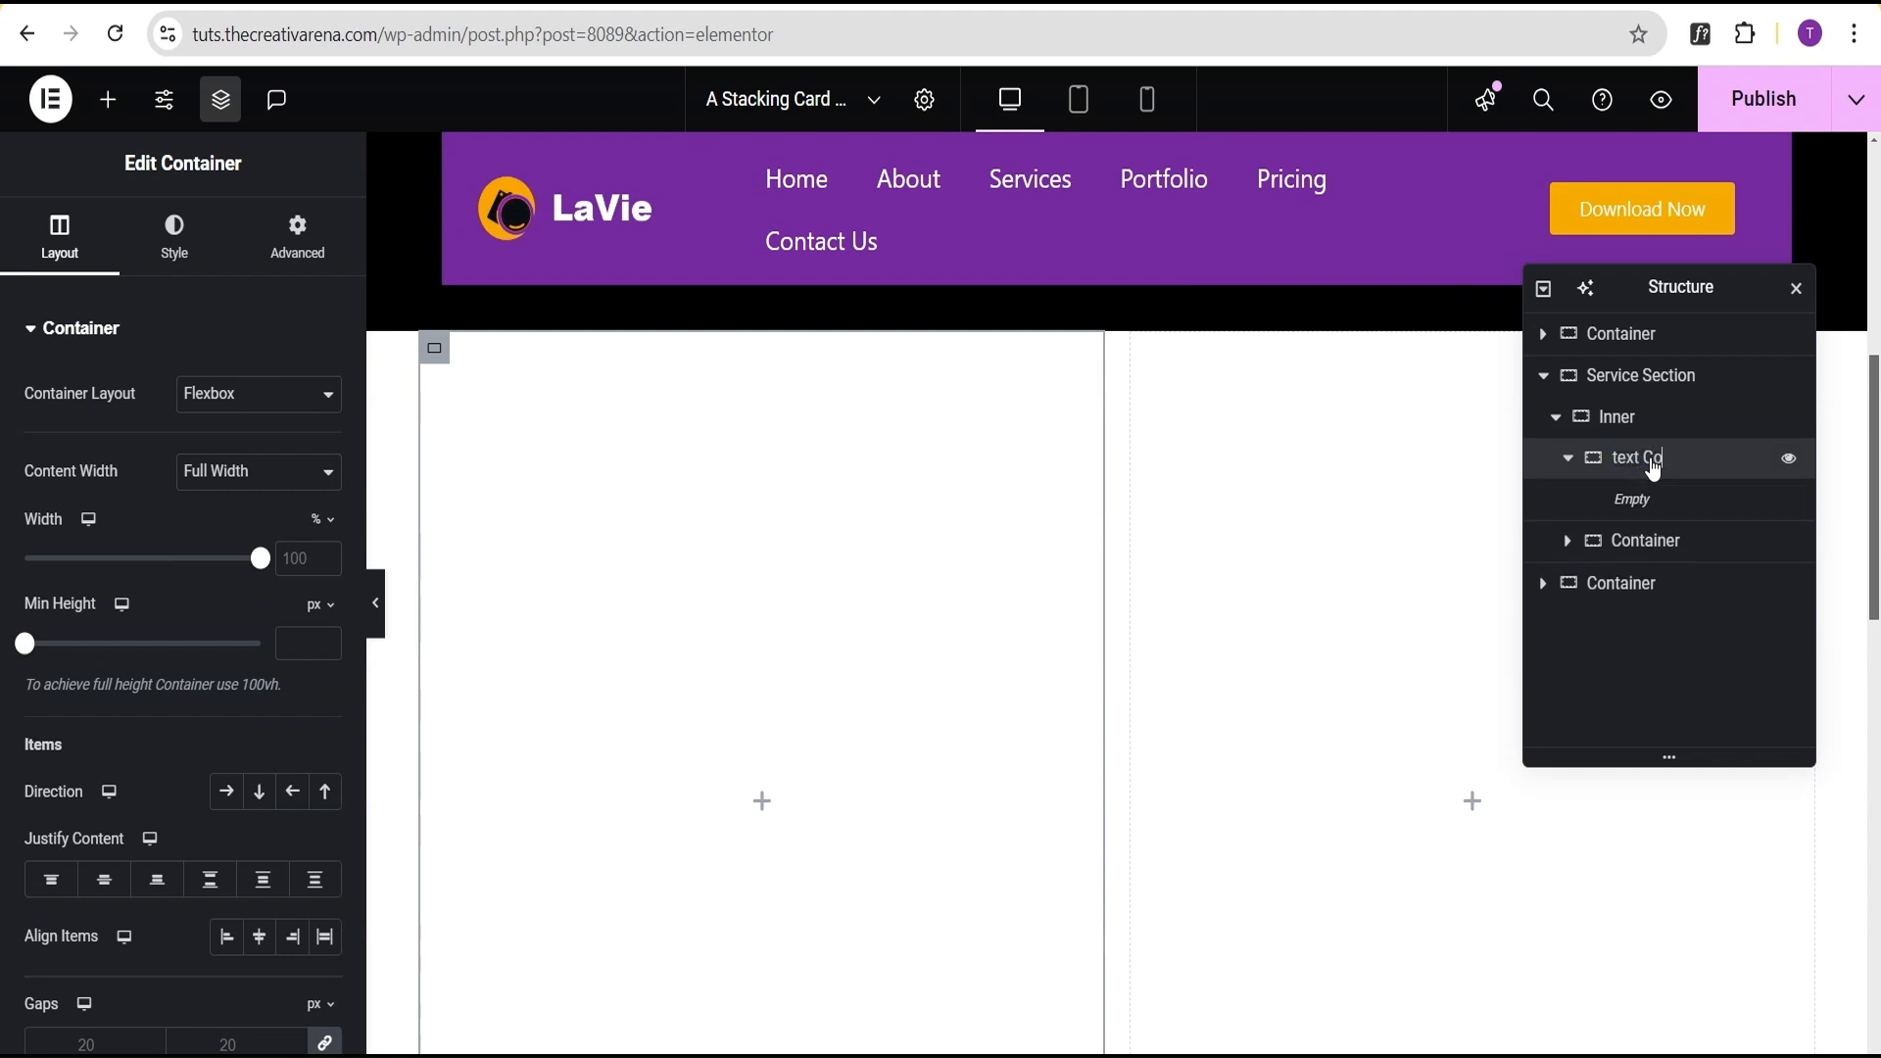
pyautogui.write('ntent')
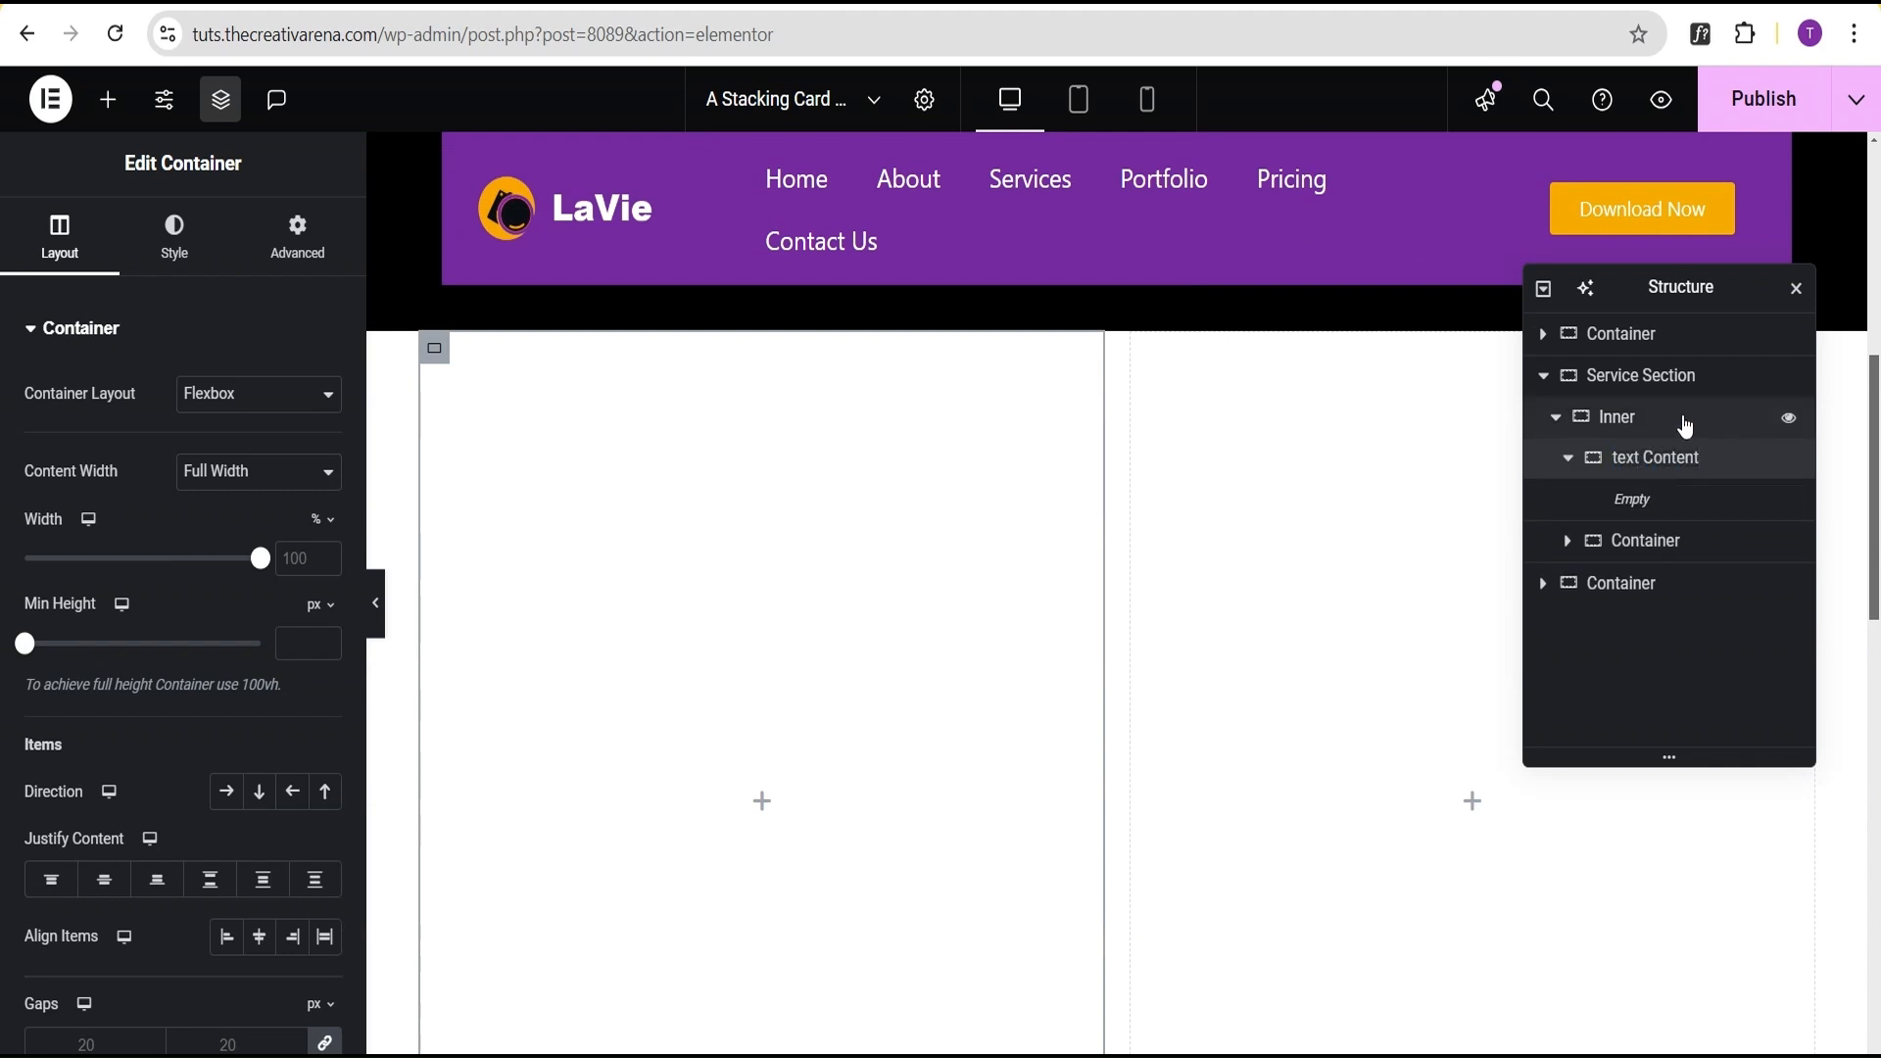
pyautogui.doubleClick(1654, 553)
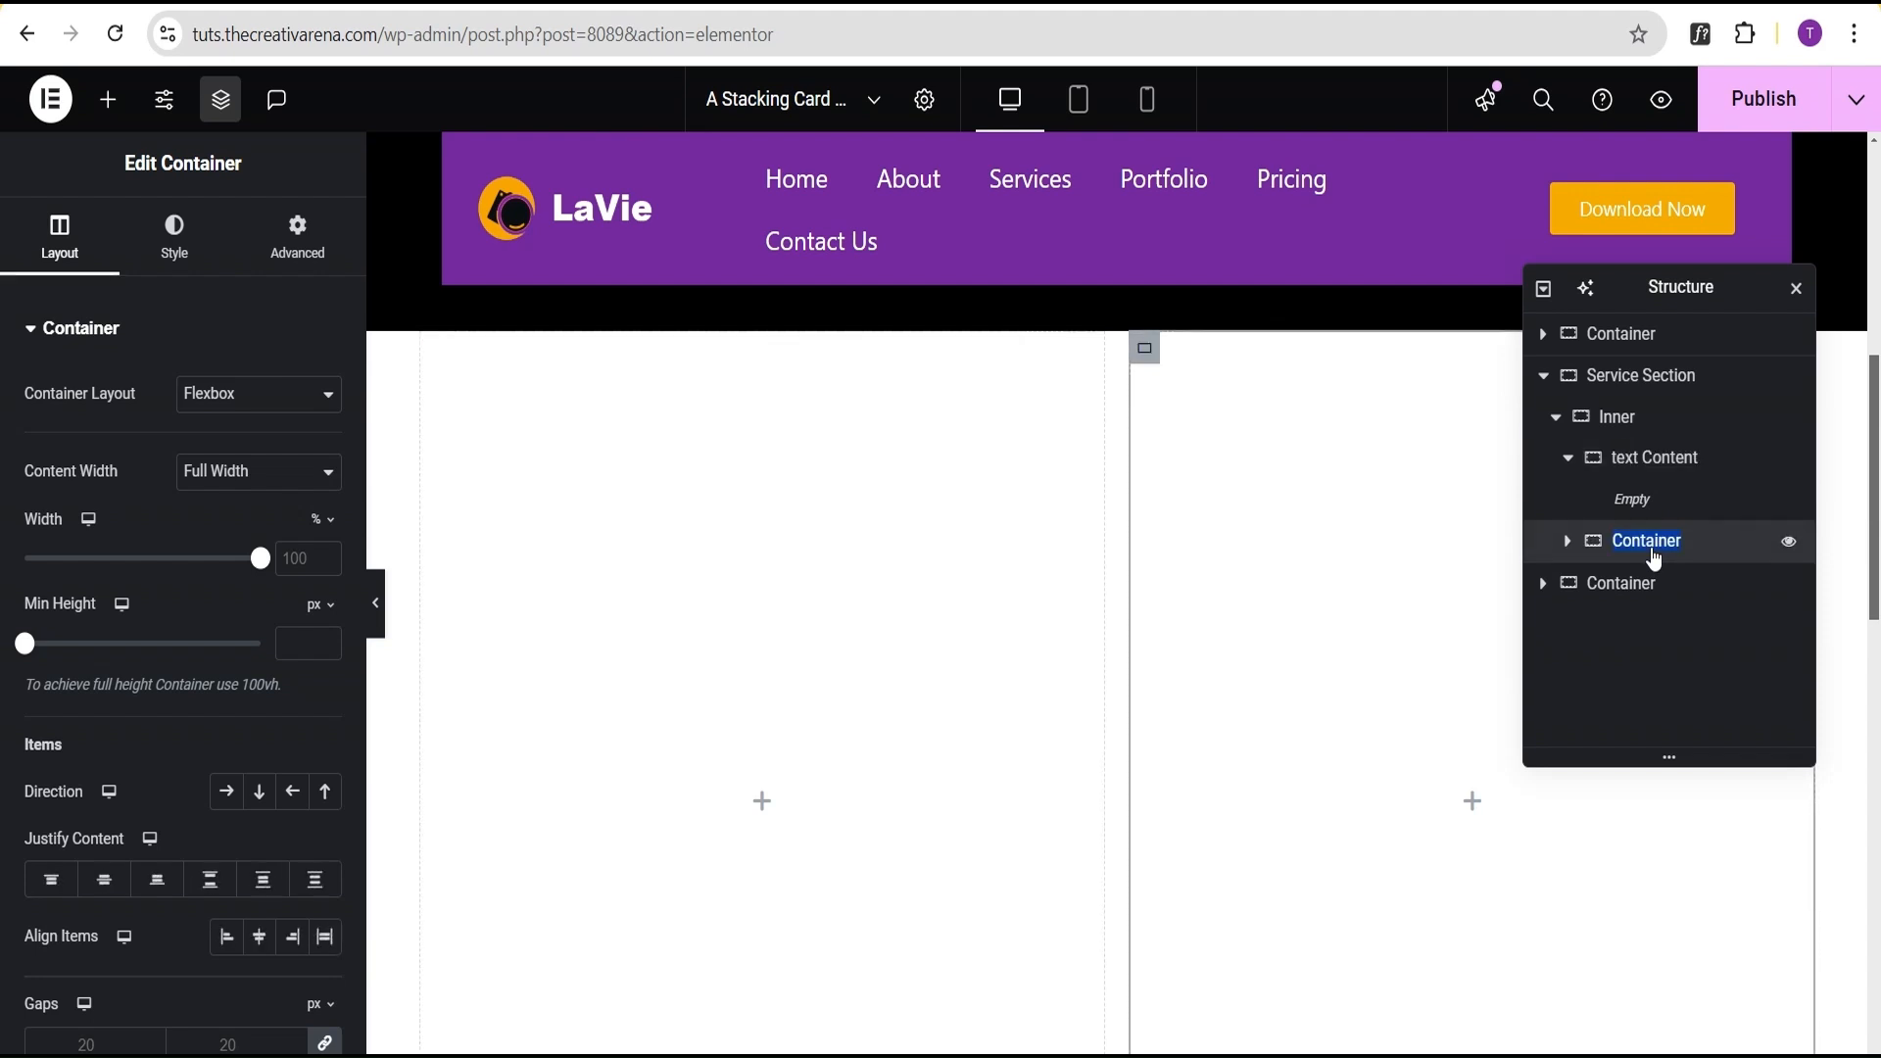
pyautogui.write('Cards Section')
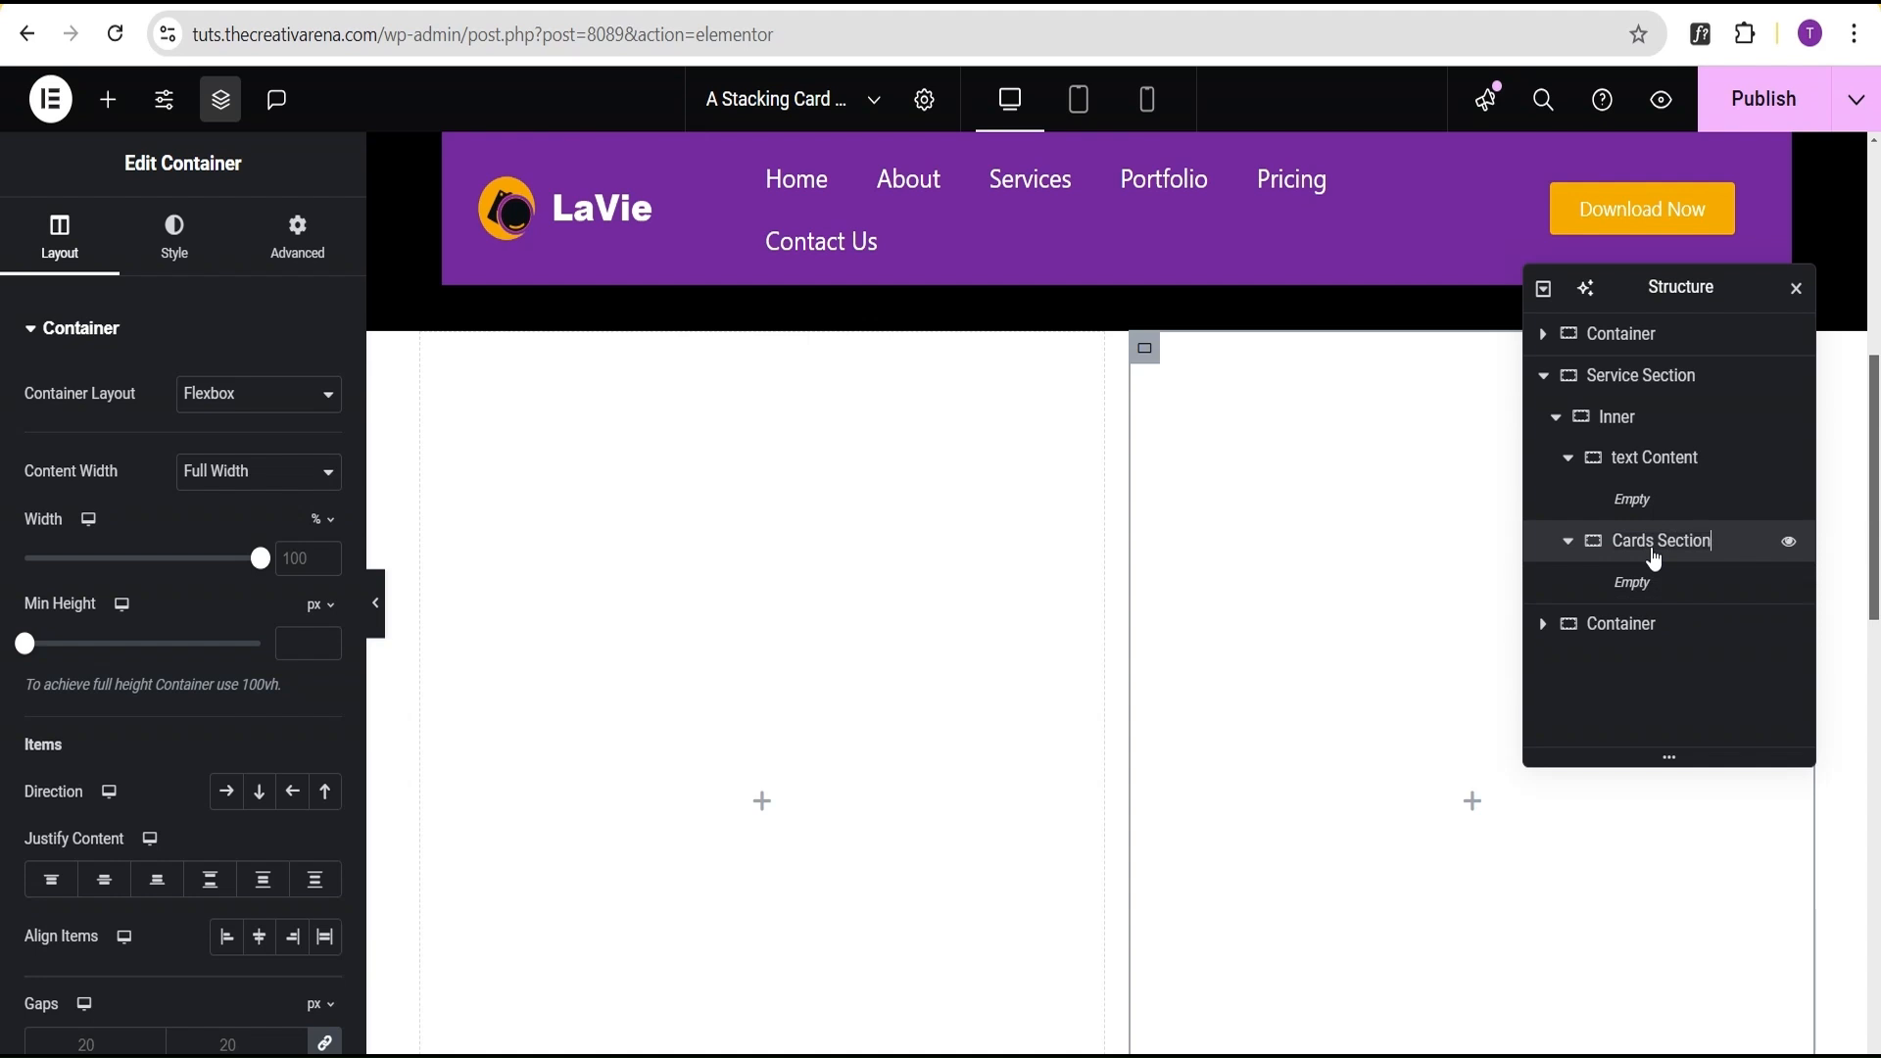
# Set the width of both the text Content and Cards Section containers to 50%.
pyautogui.click(1658, 463)
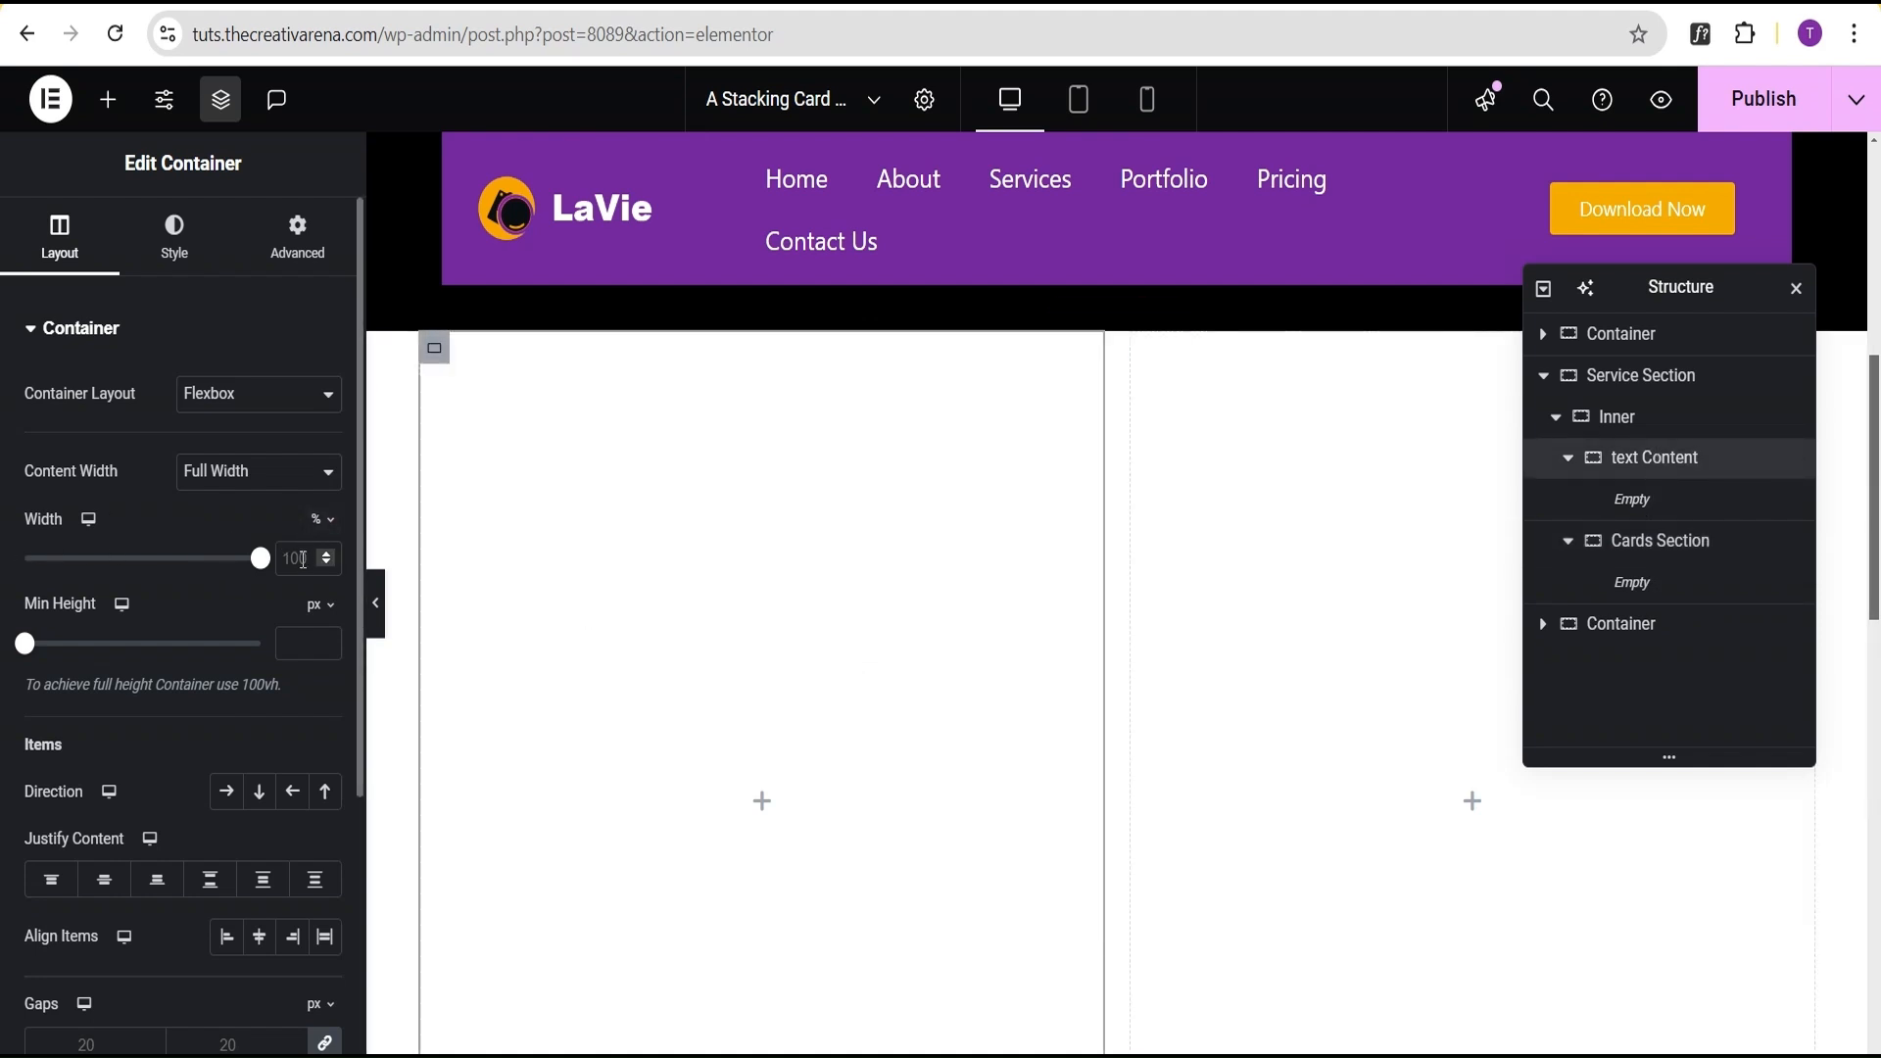
pyautogui.doubleClick(299, 559)
pyautogui.write('50')
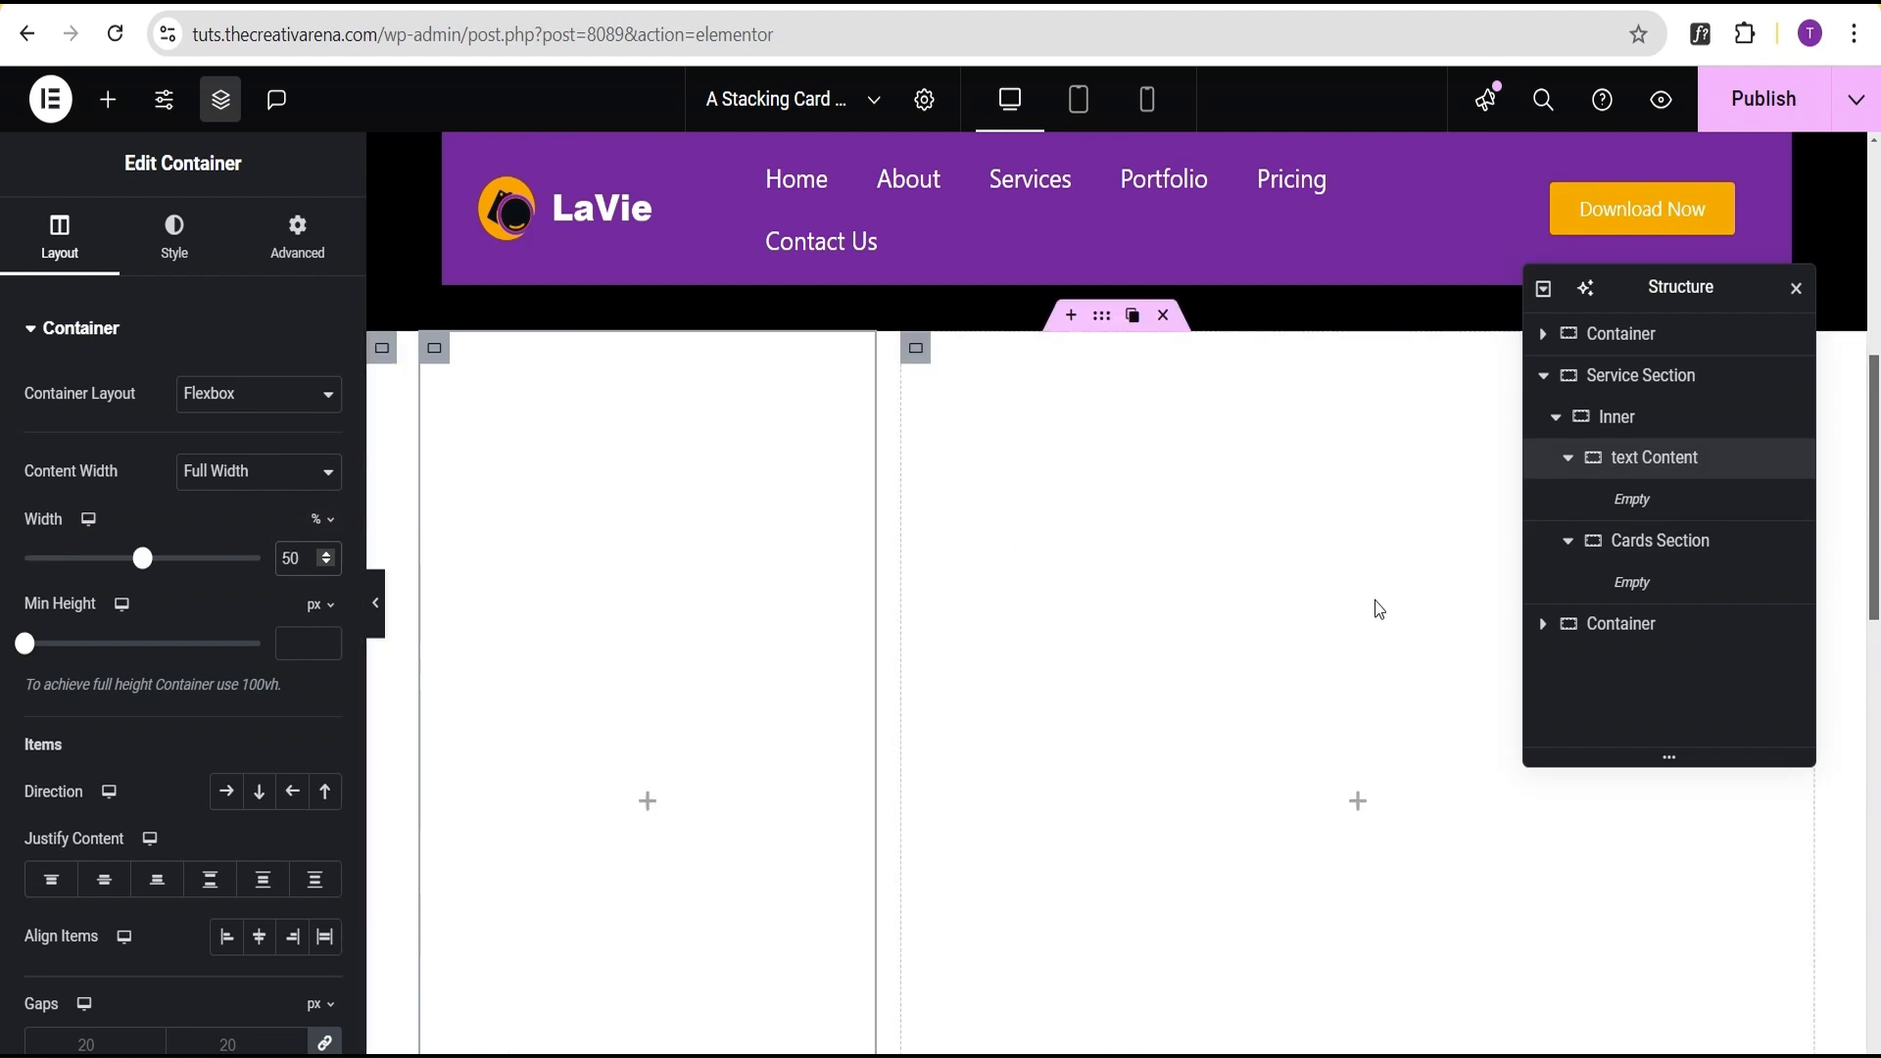
pyautogui.click(1629, 549)
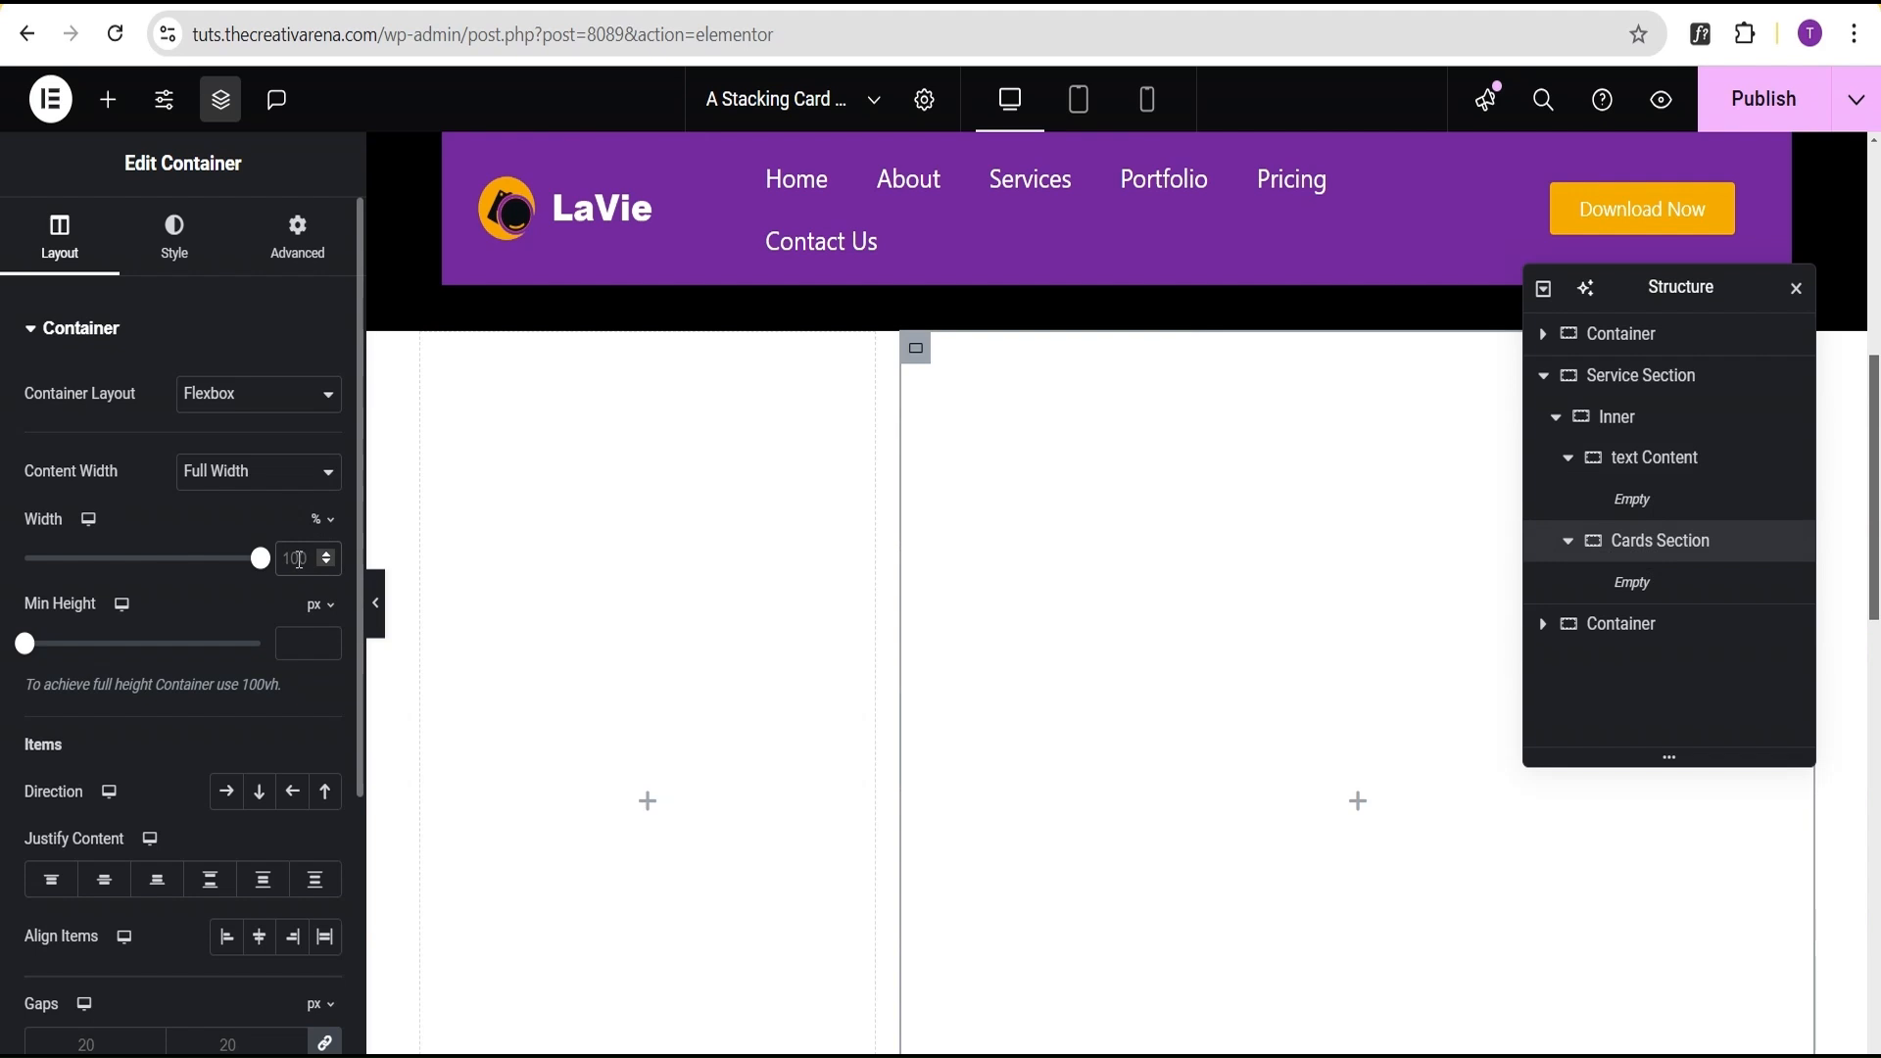
pyautogui.doubleClick(300, 559)
pyautogui.write('50')
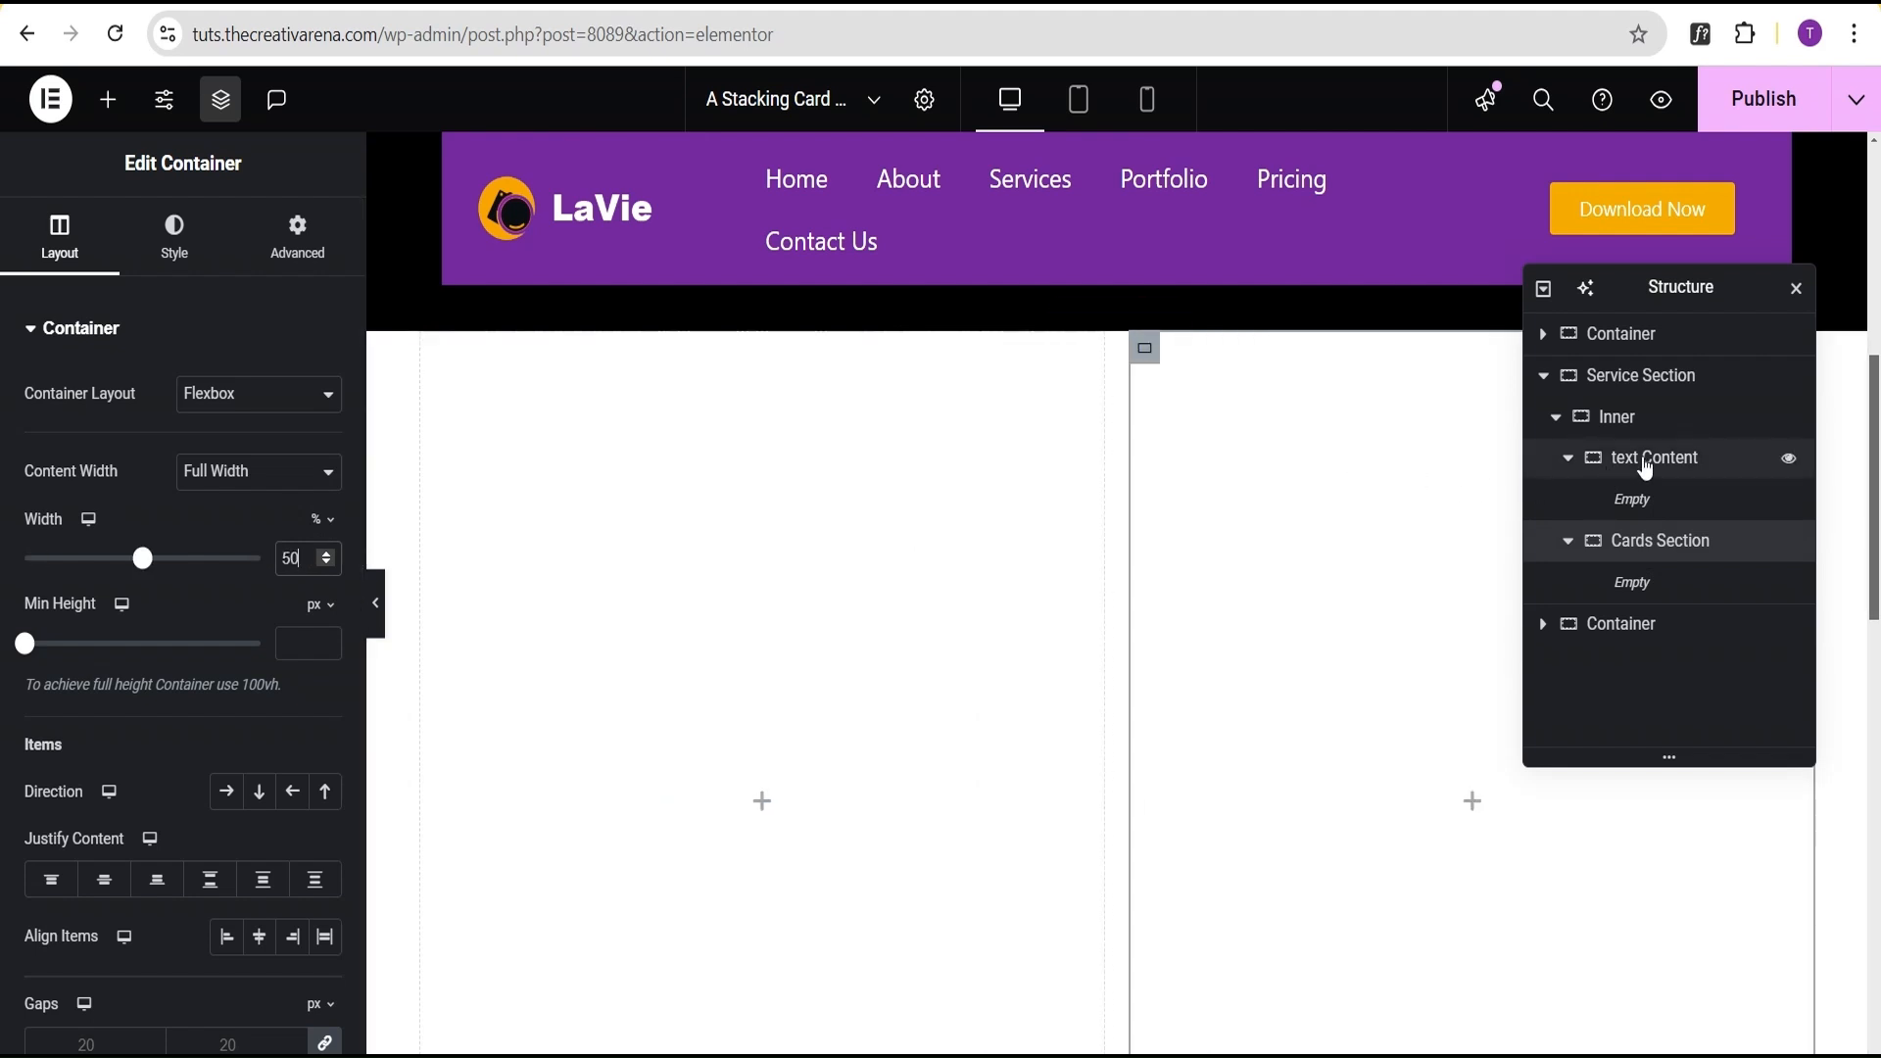
# Center-justify the text Content container's items and add a Heading widget in it titled "Our Services".
pyautogui.click(1648, 466)
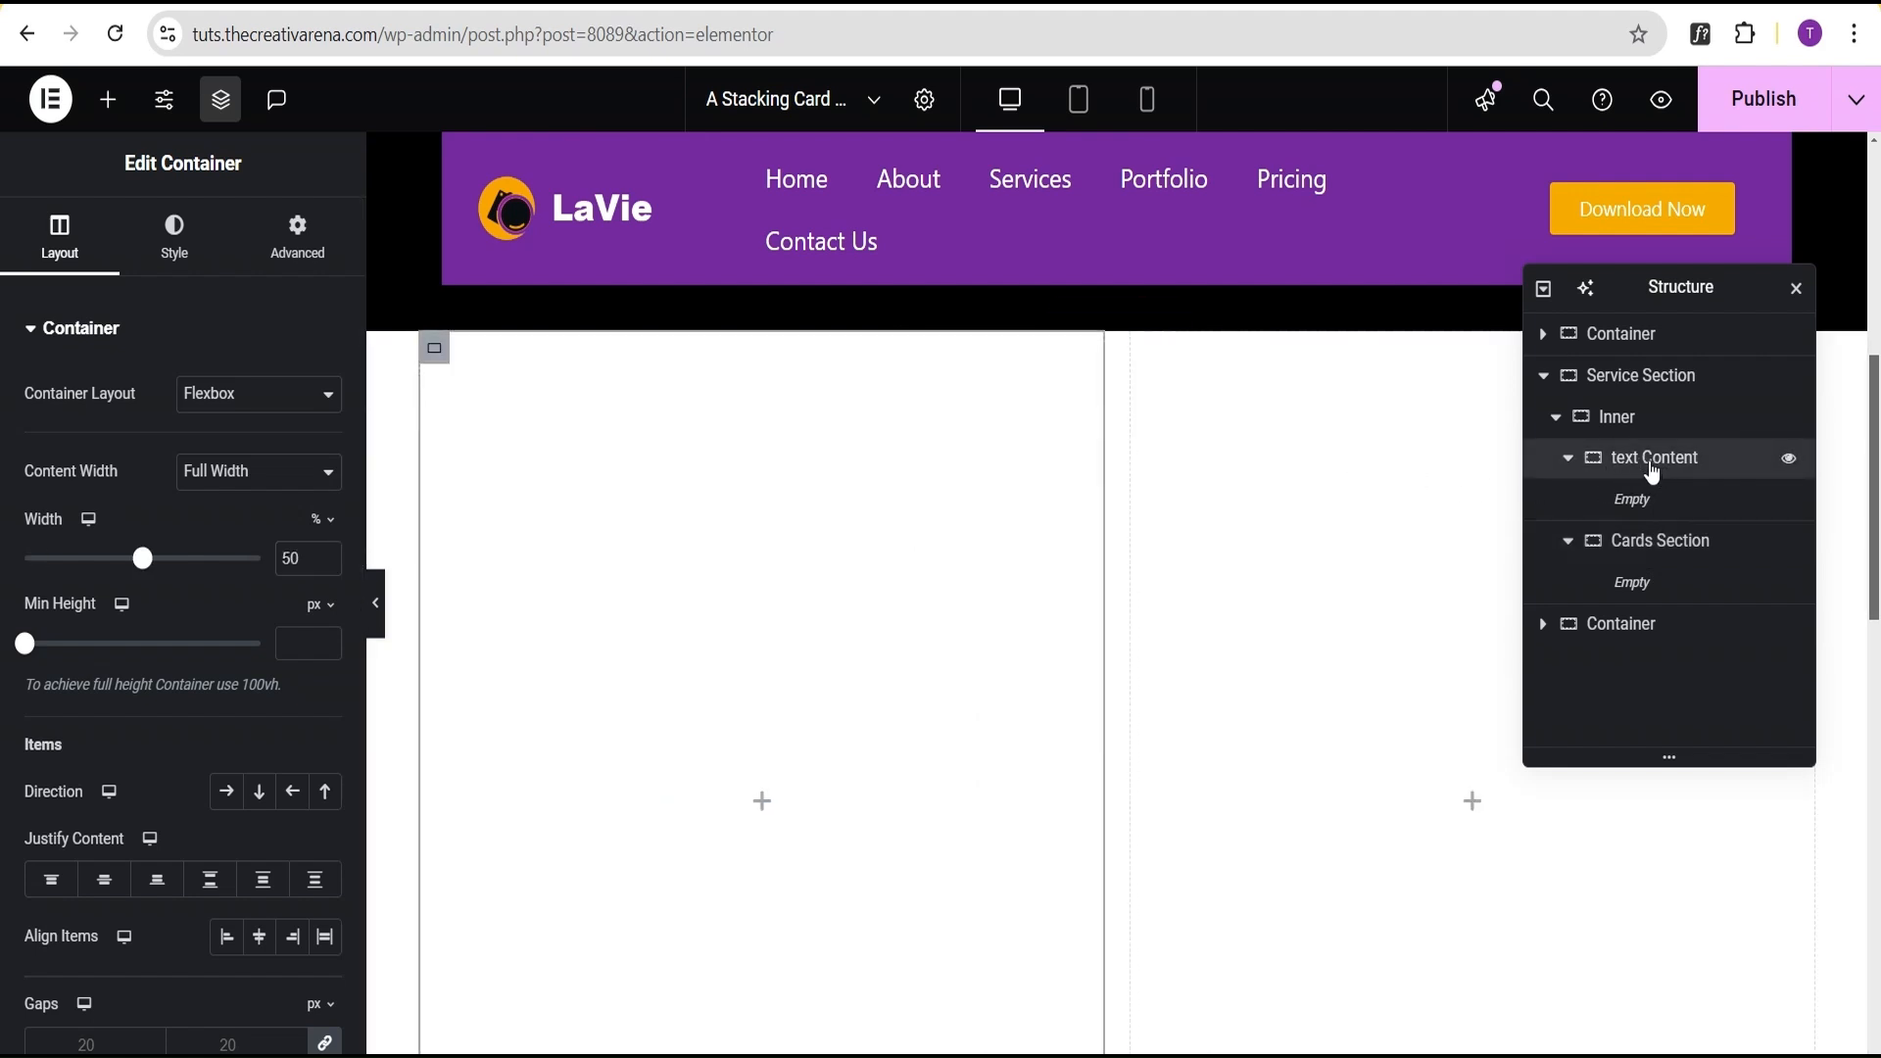
pyautogui.click(124, 879)
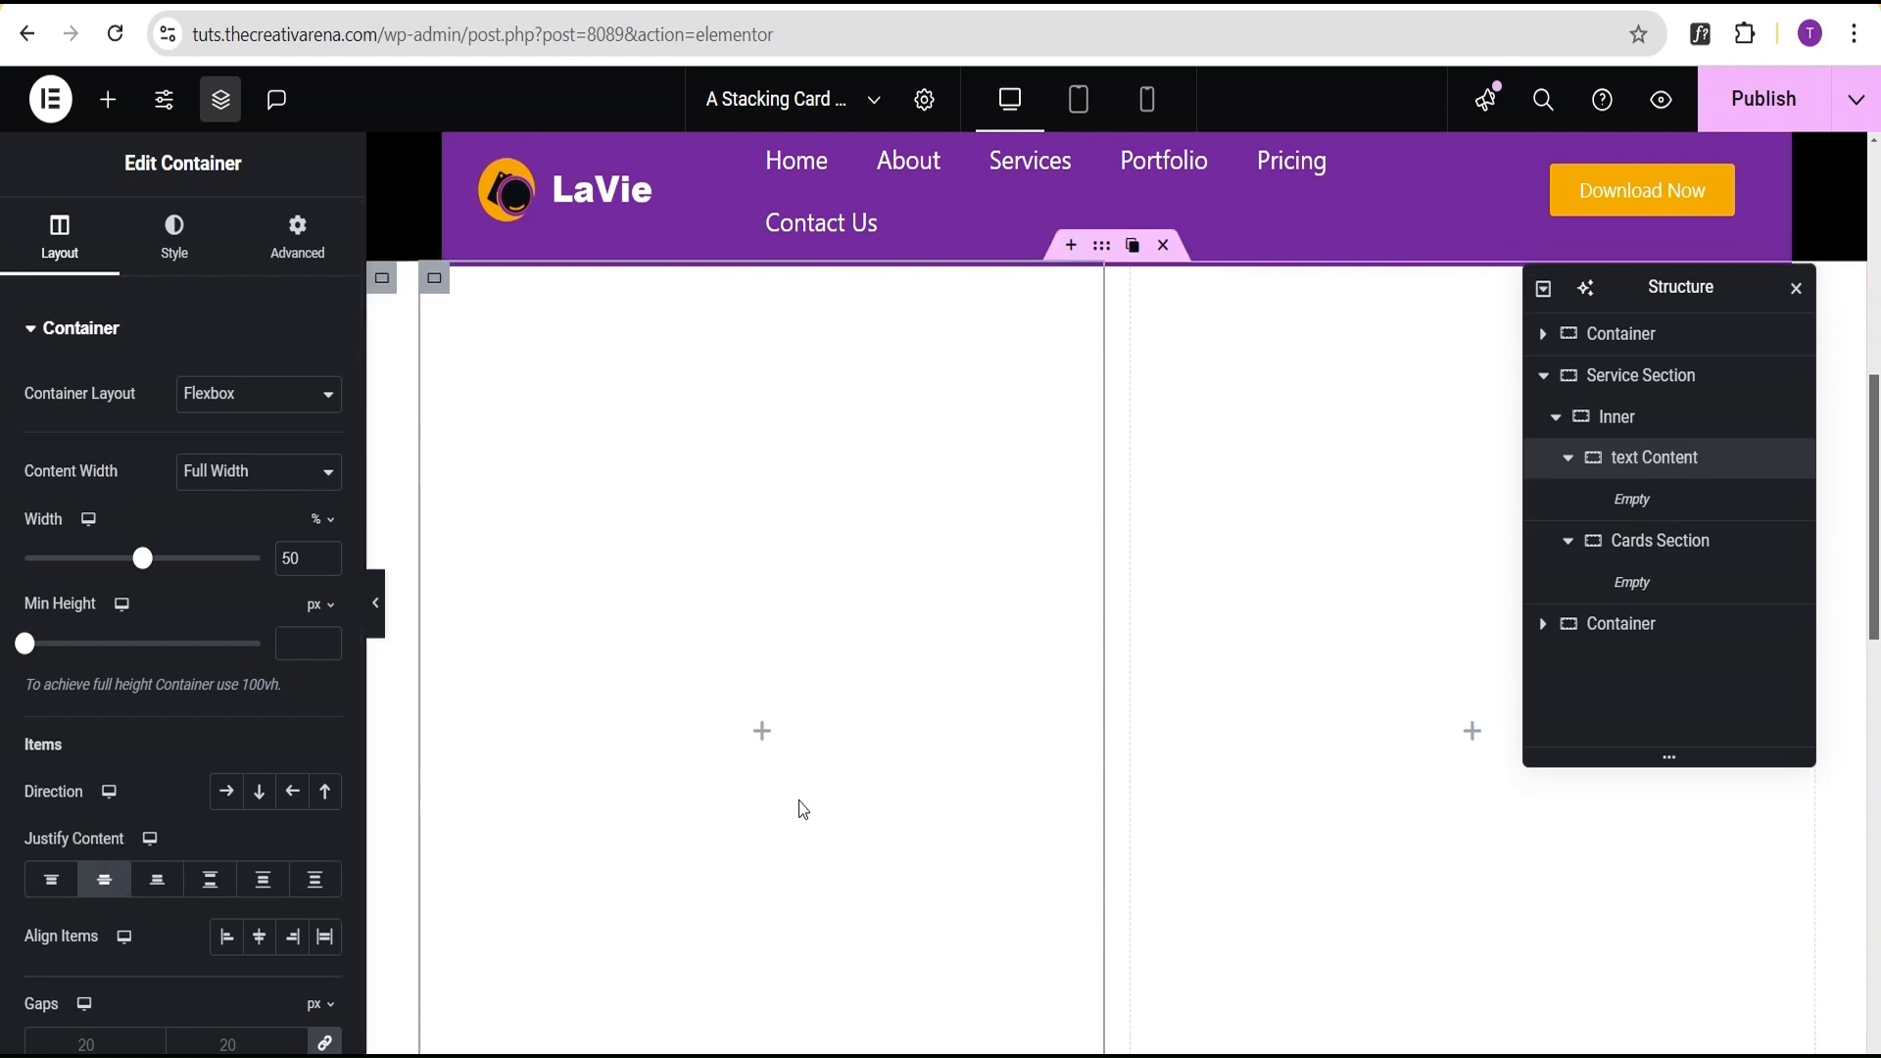
pyautogui.scroll(-1, 783, 735)
pyautogui.click(762, 667)
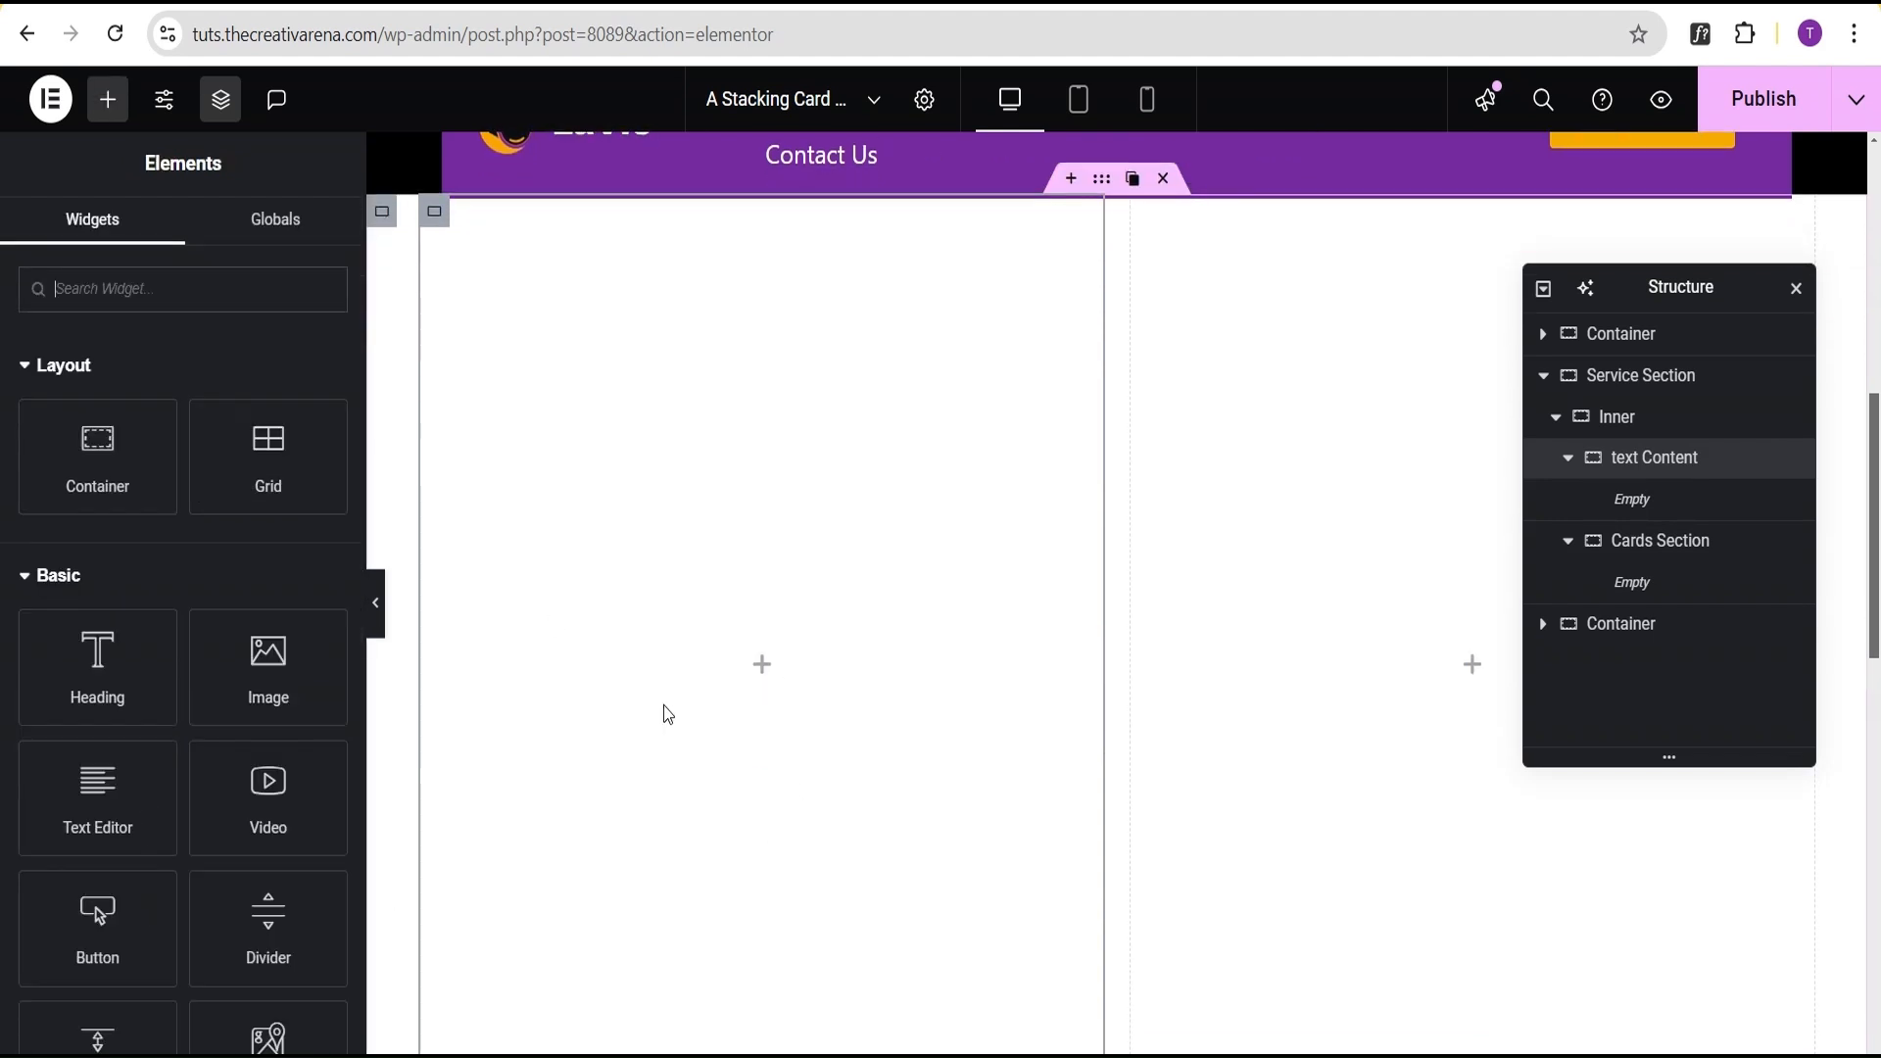
pyautogui.moveTo(103, 681); pyautogui.dragTo(702, 708)
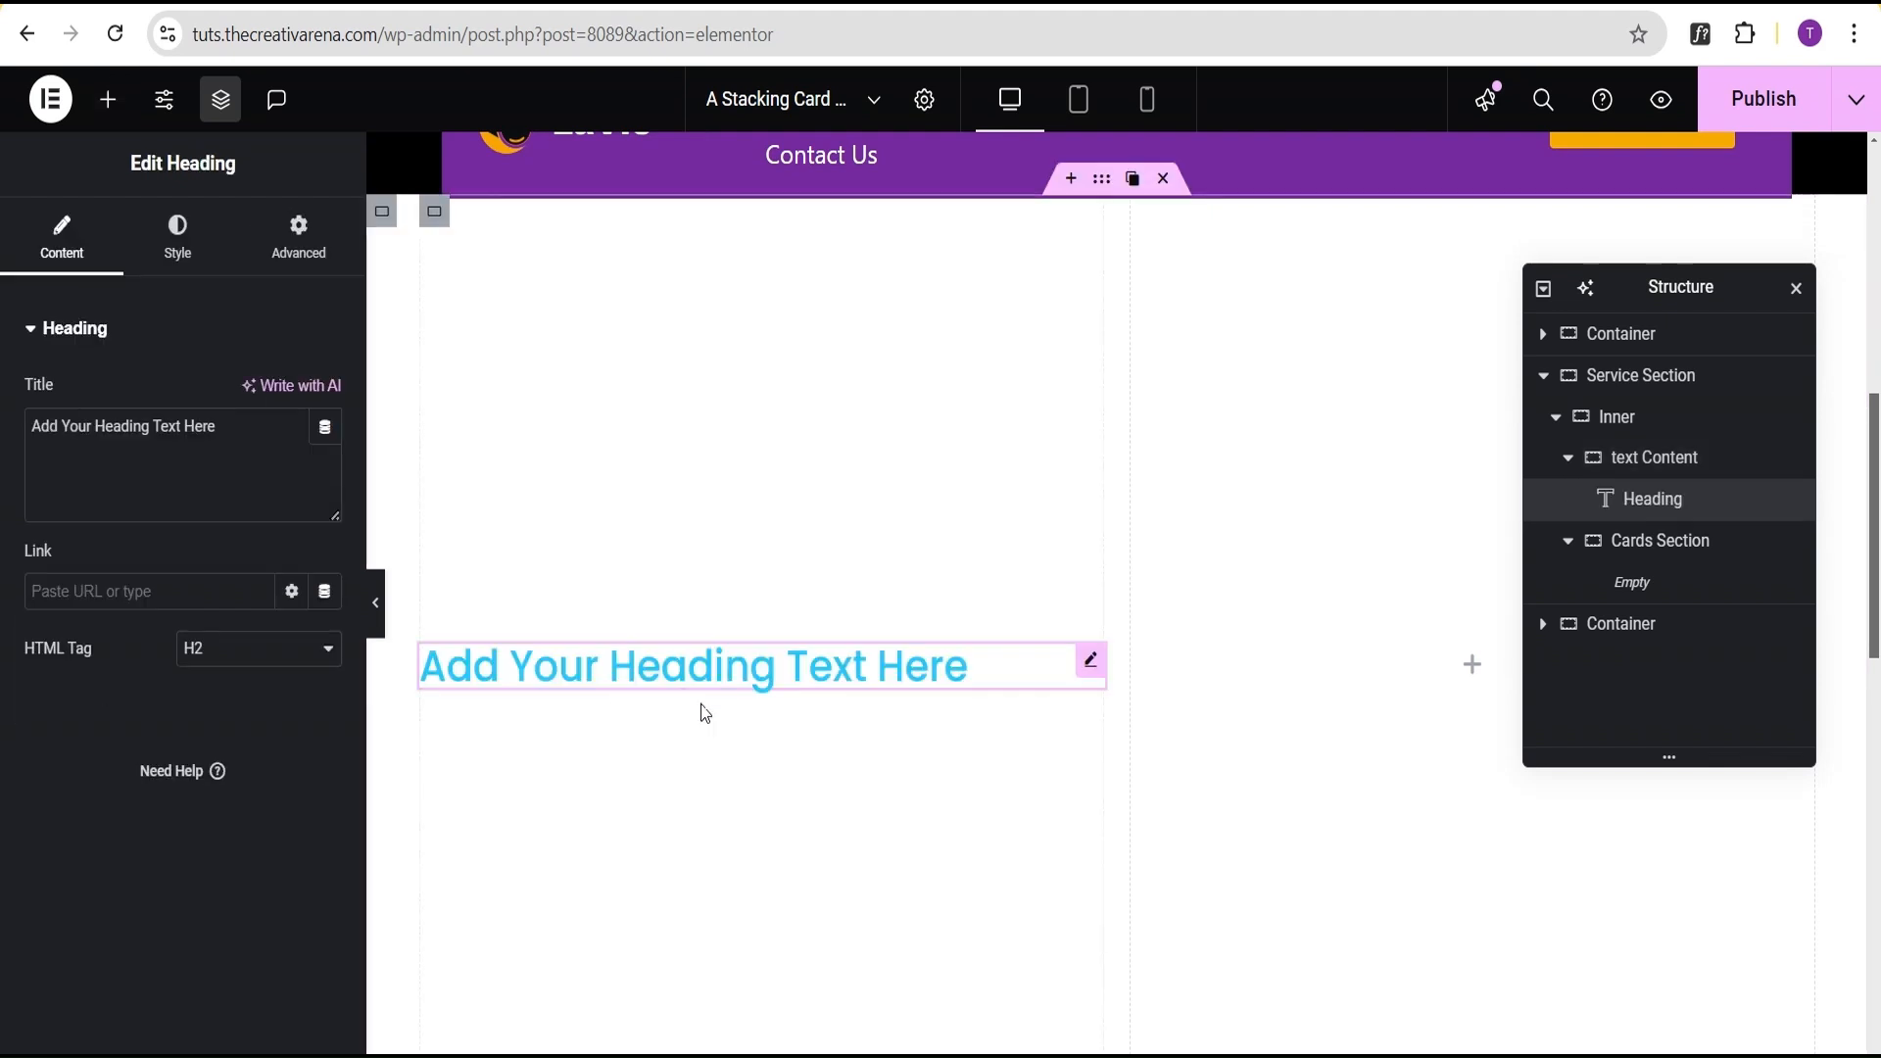
pyautogui.moveTo(233, 432); pyautogui.dragTo(3, 438)
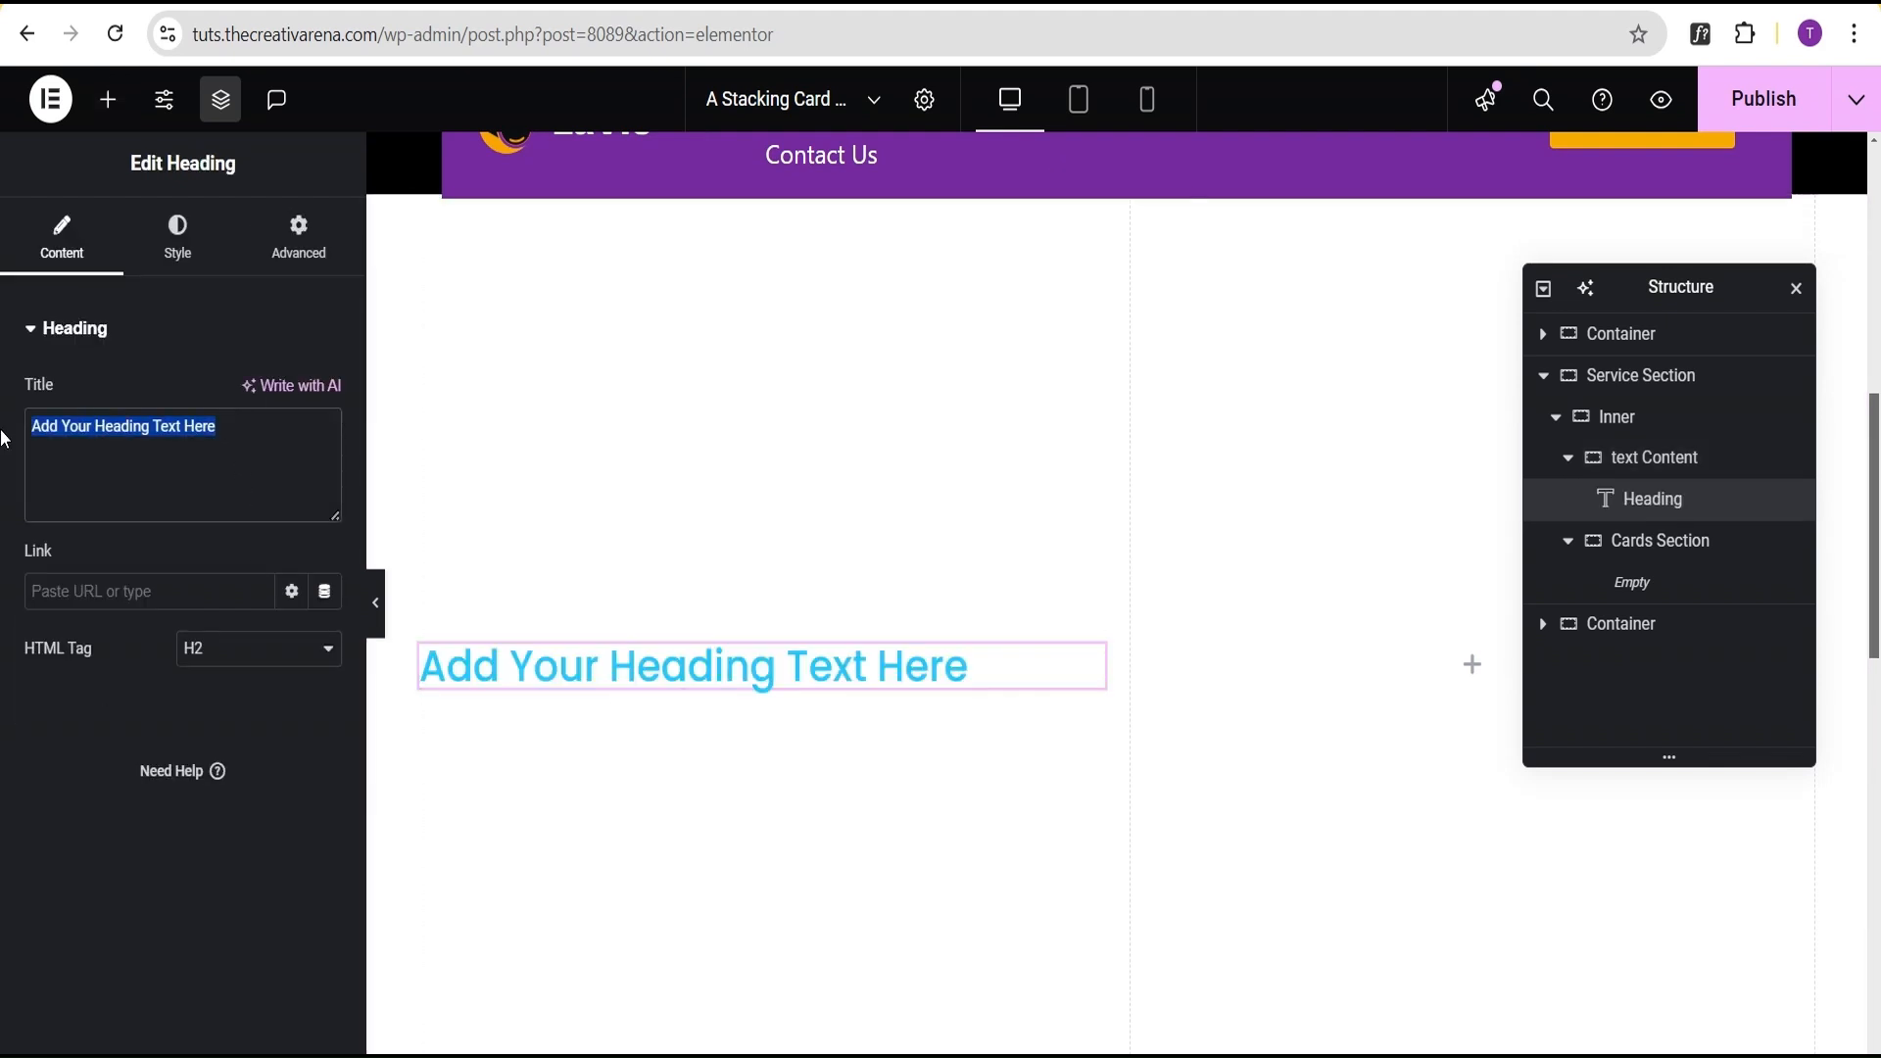
pyautogui.write('Our S')
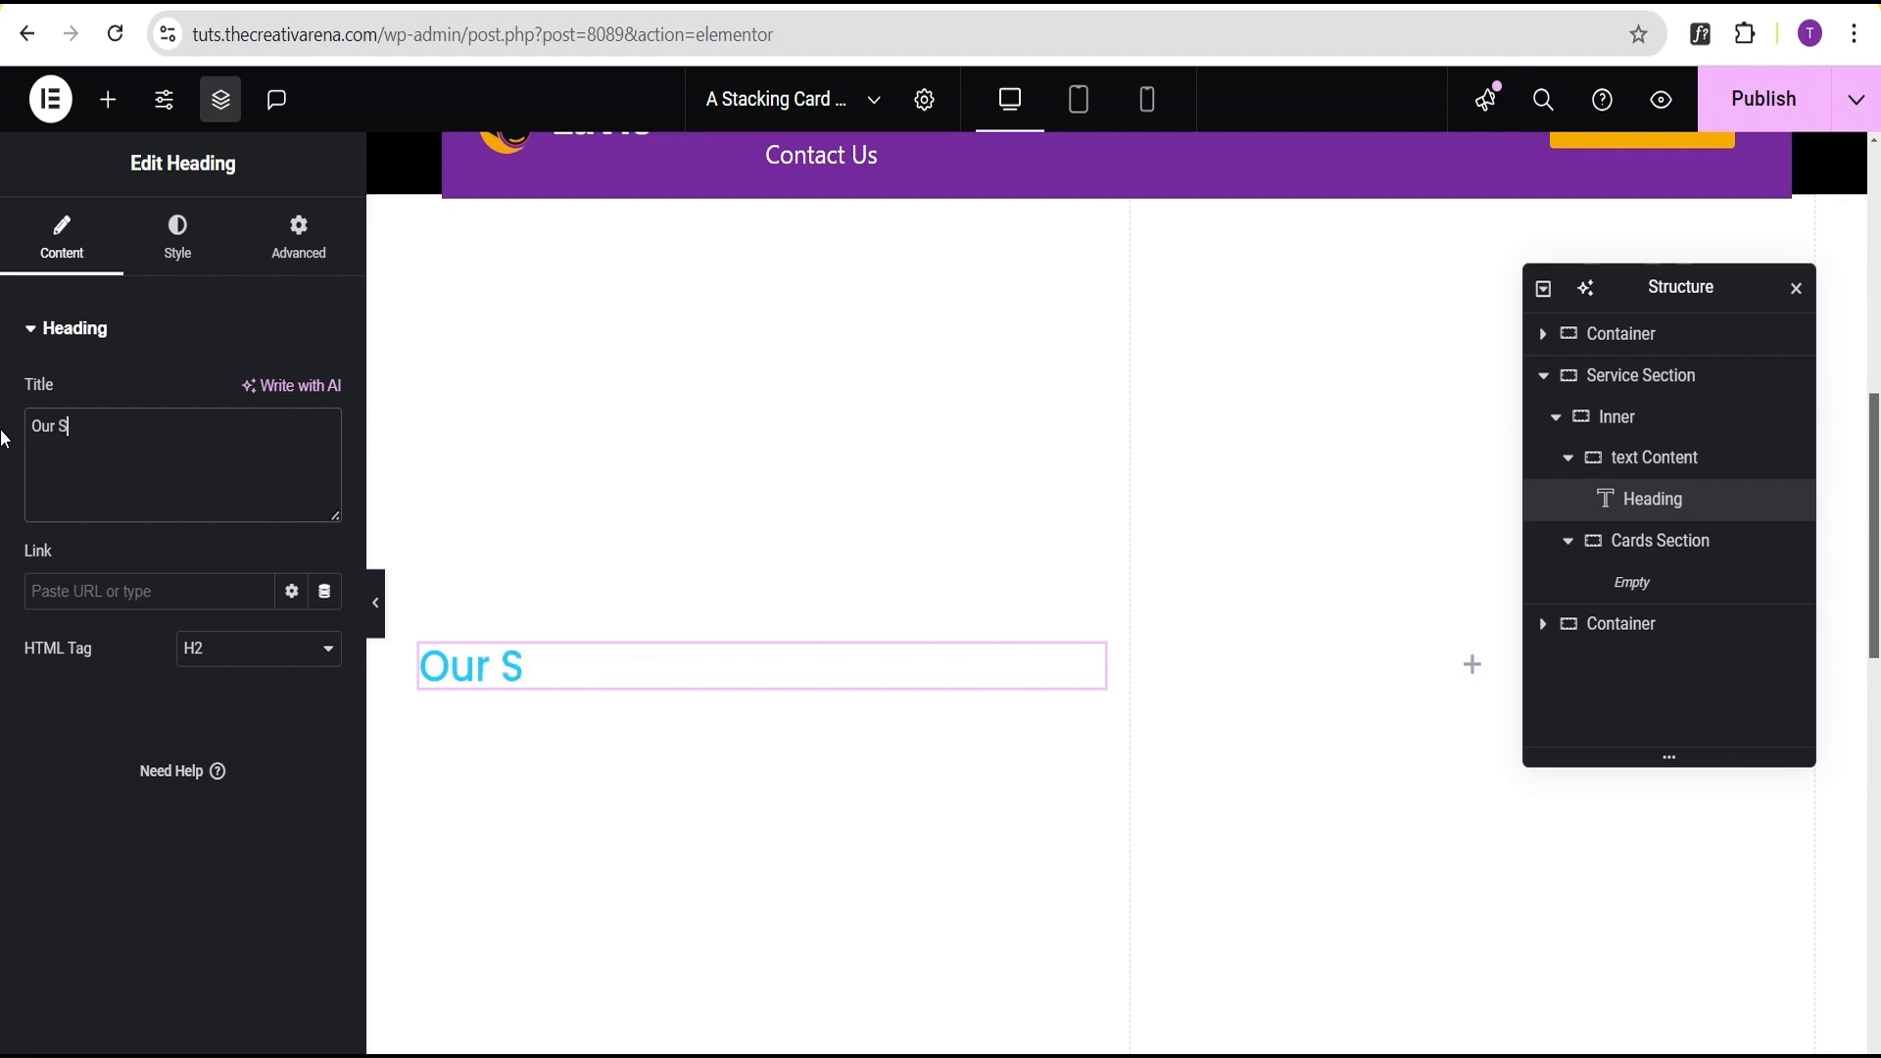
pyautogui.write('ervices')
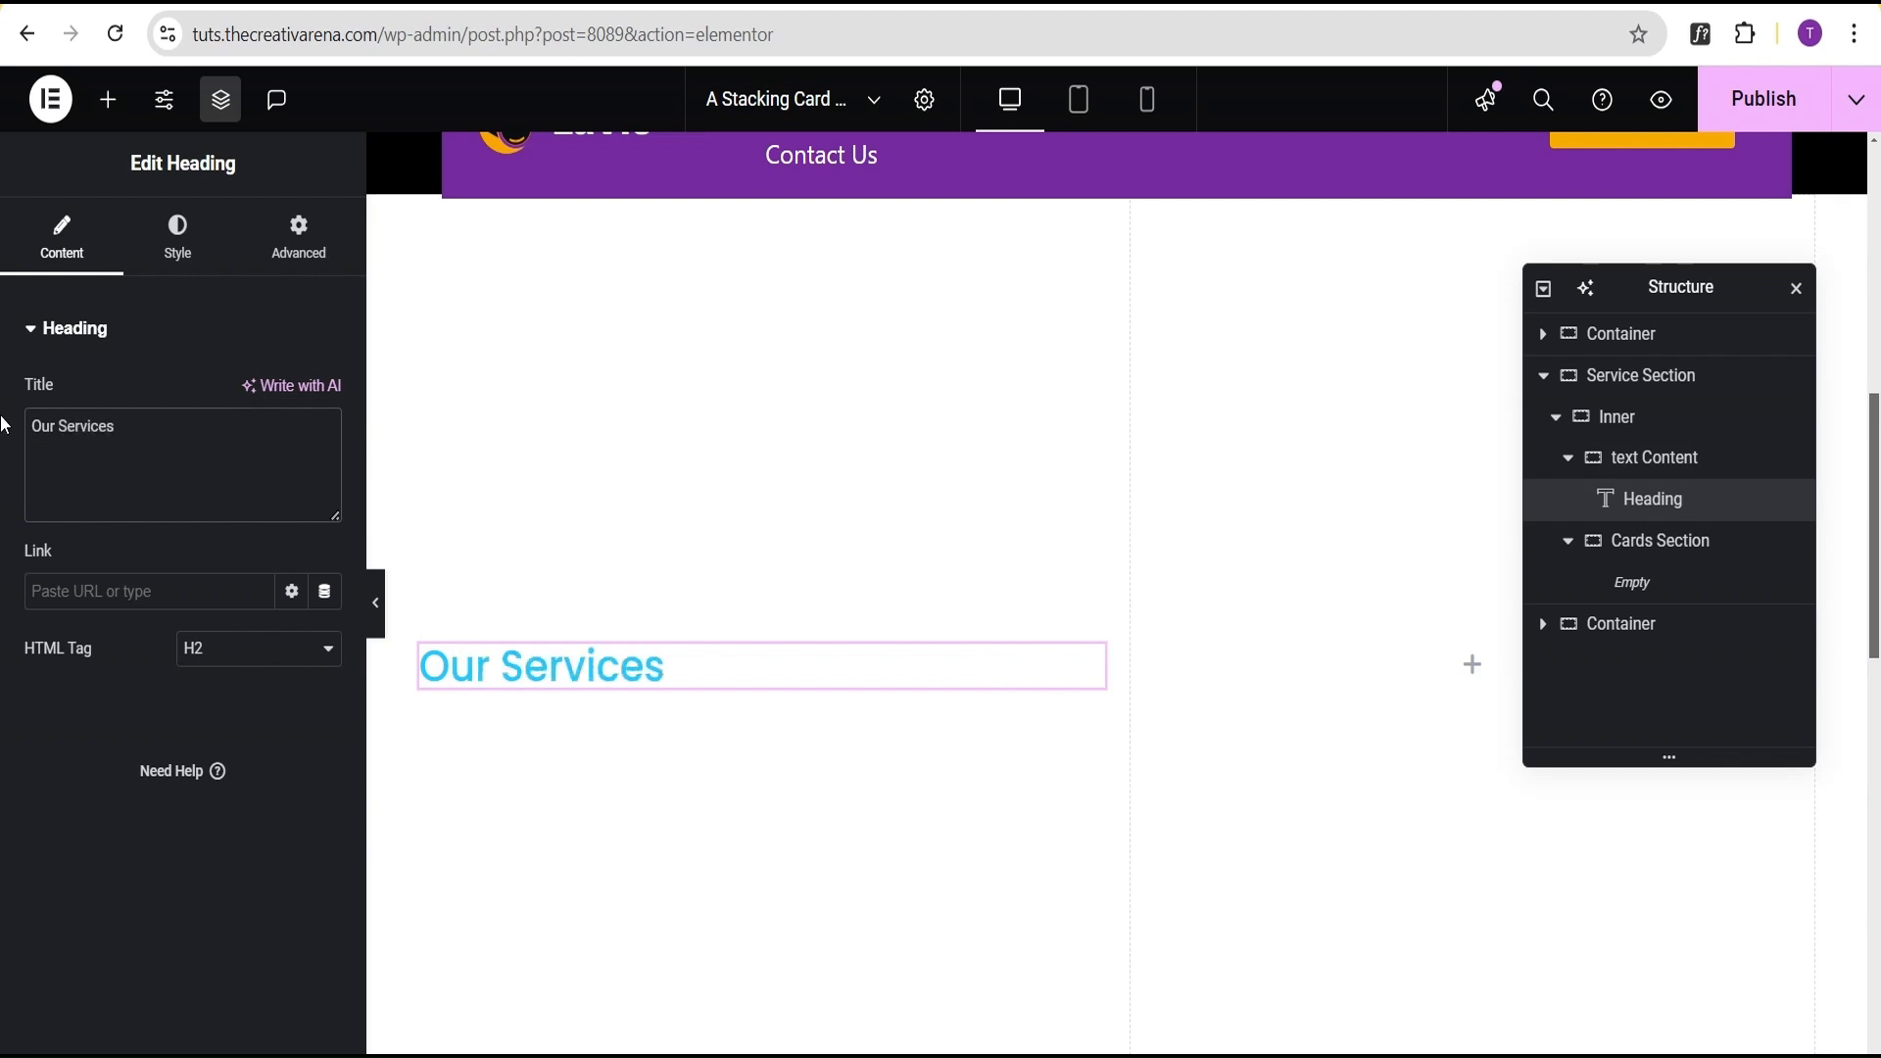
# Set the Our Services heading's text color to black, #000000.
pyautogui.click(177, 235)
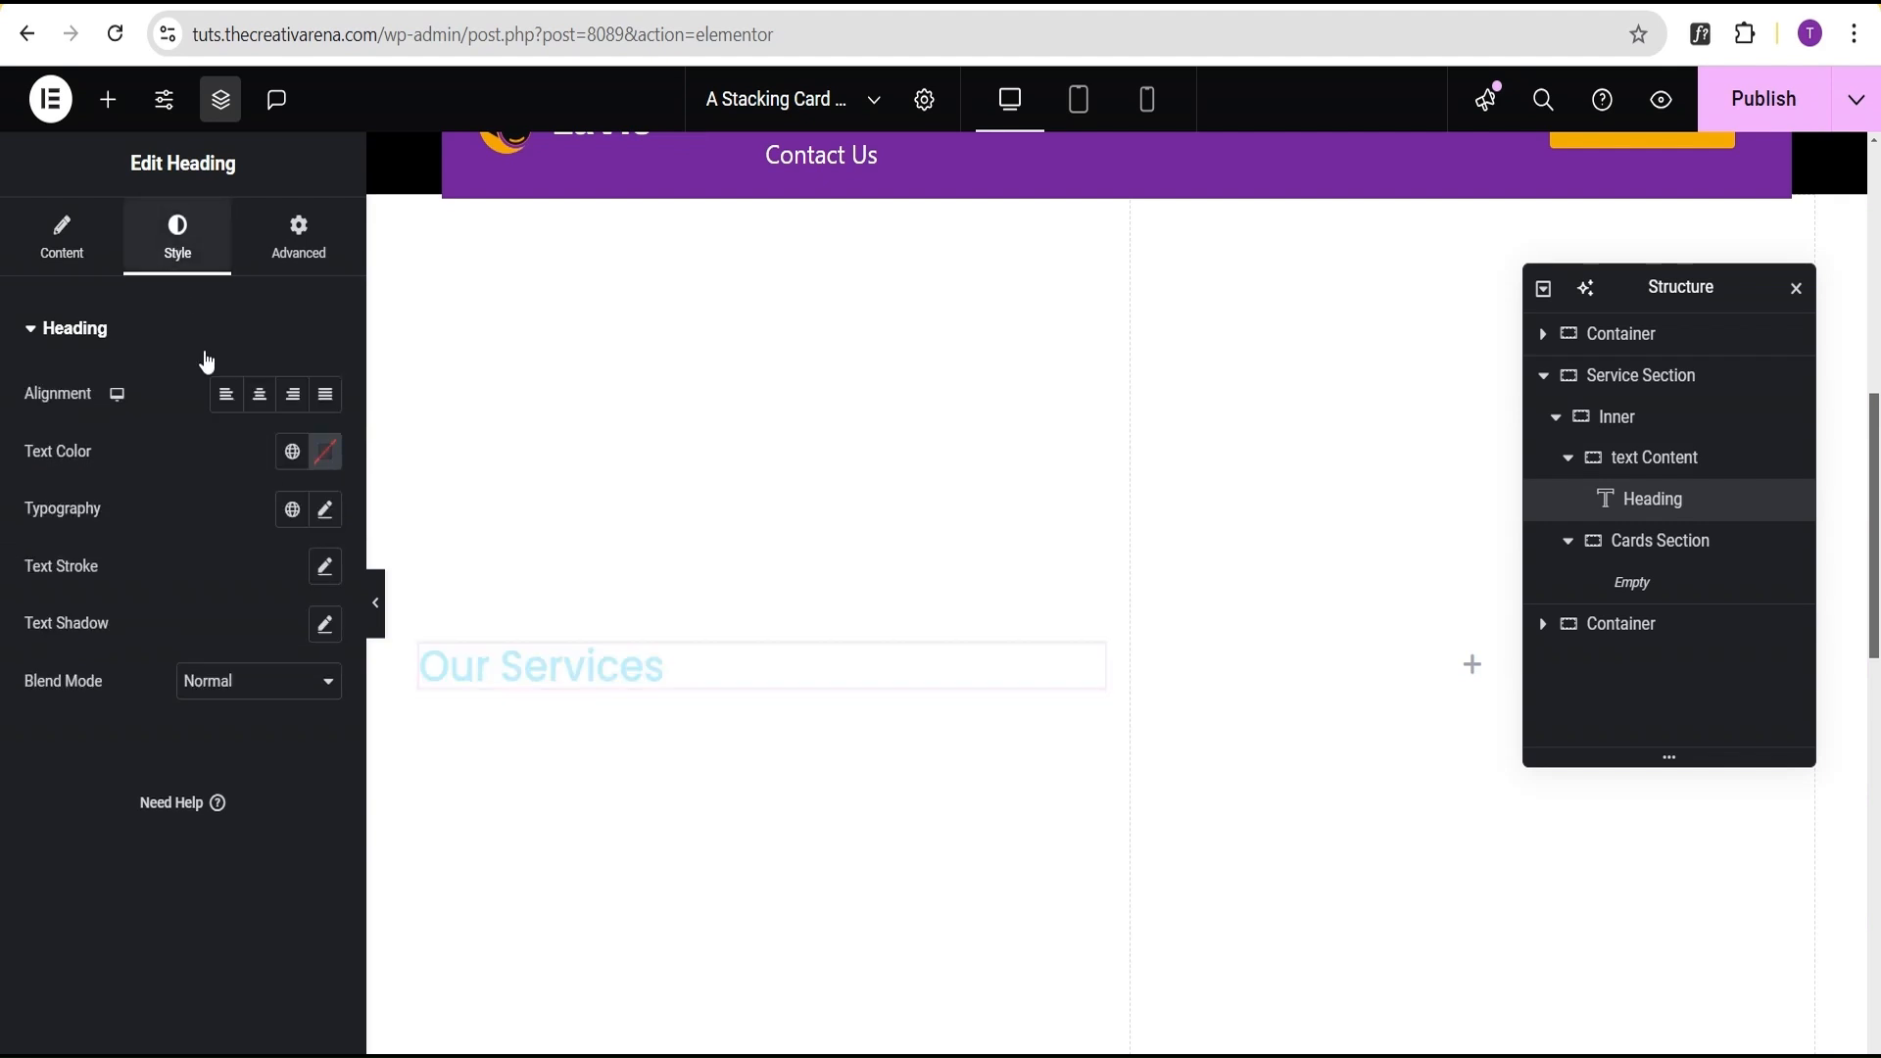
pyautogui.click(325, 451)
pyautogui.moveTo(325, 764); pyautogui.dragTo(330, 798)
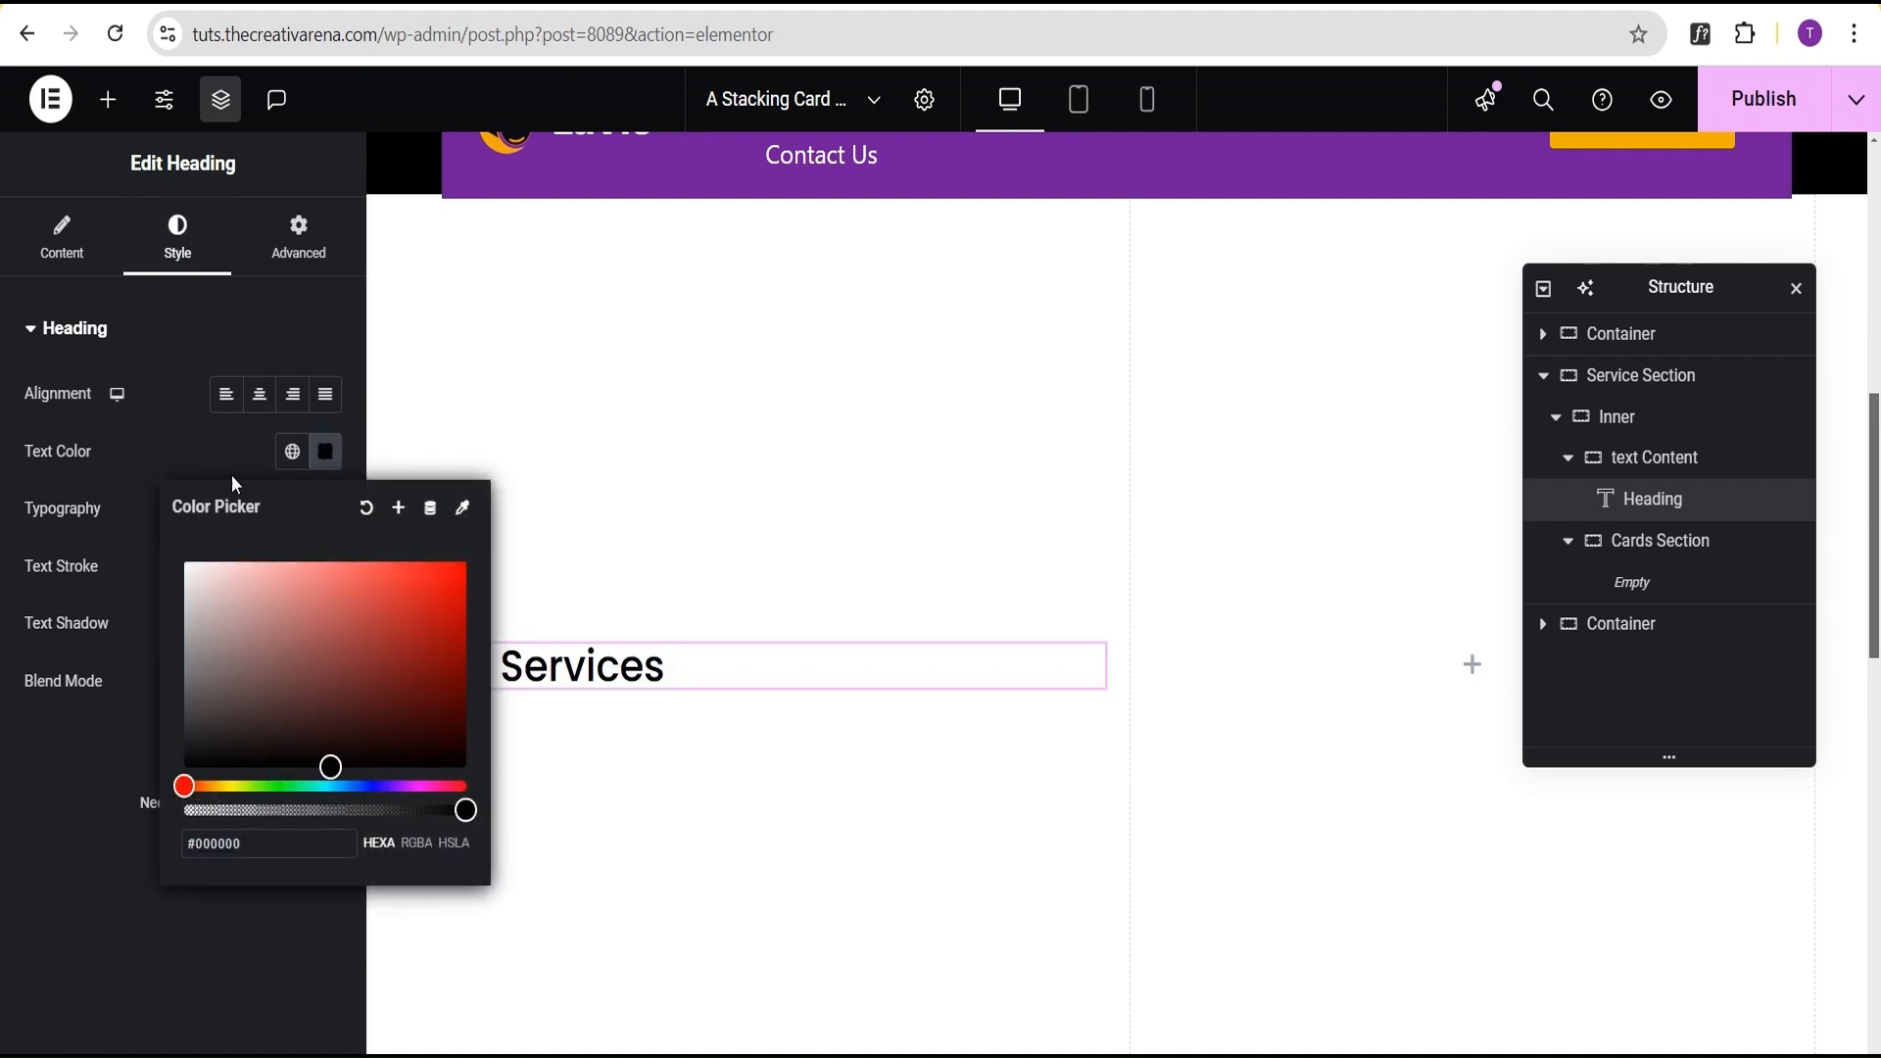
pyautogui.click(201, 451)
# Set the Our Services heading's typography size to 5.7 em.
pyautogui.click(326, 508)
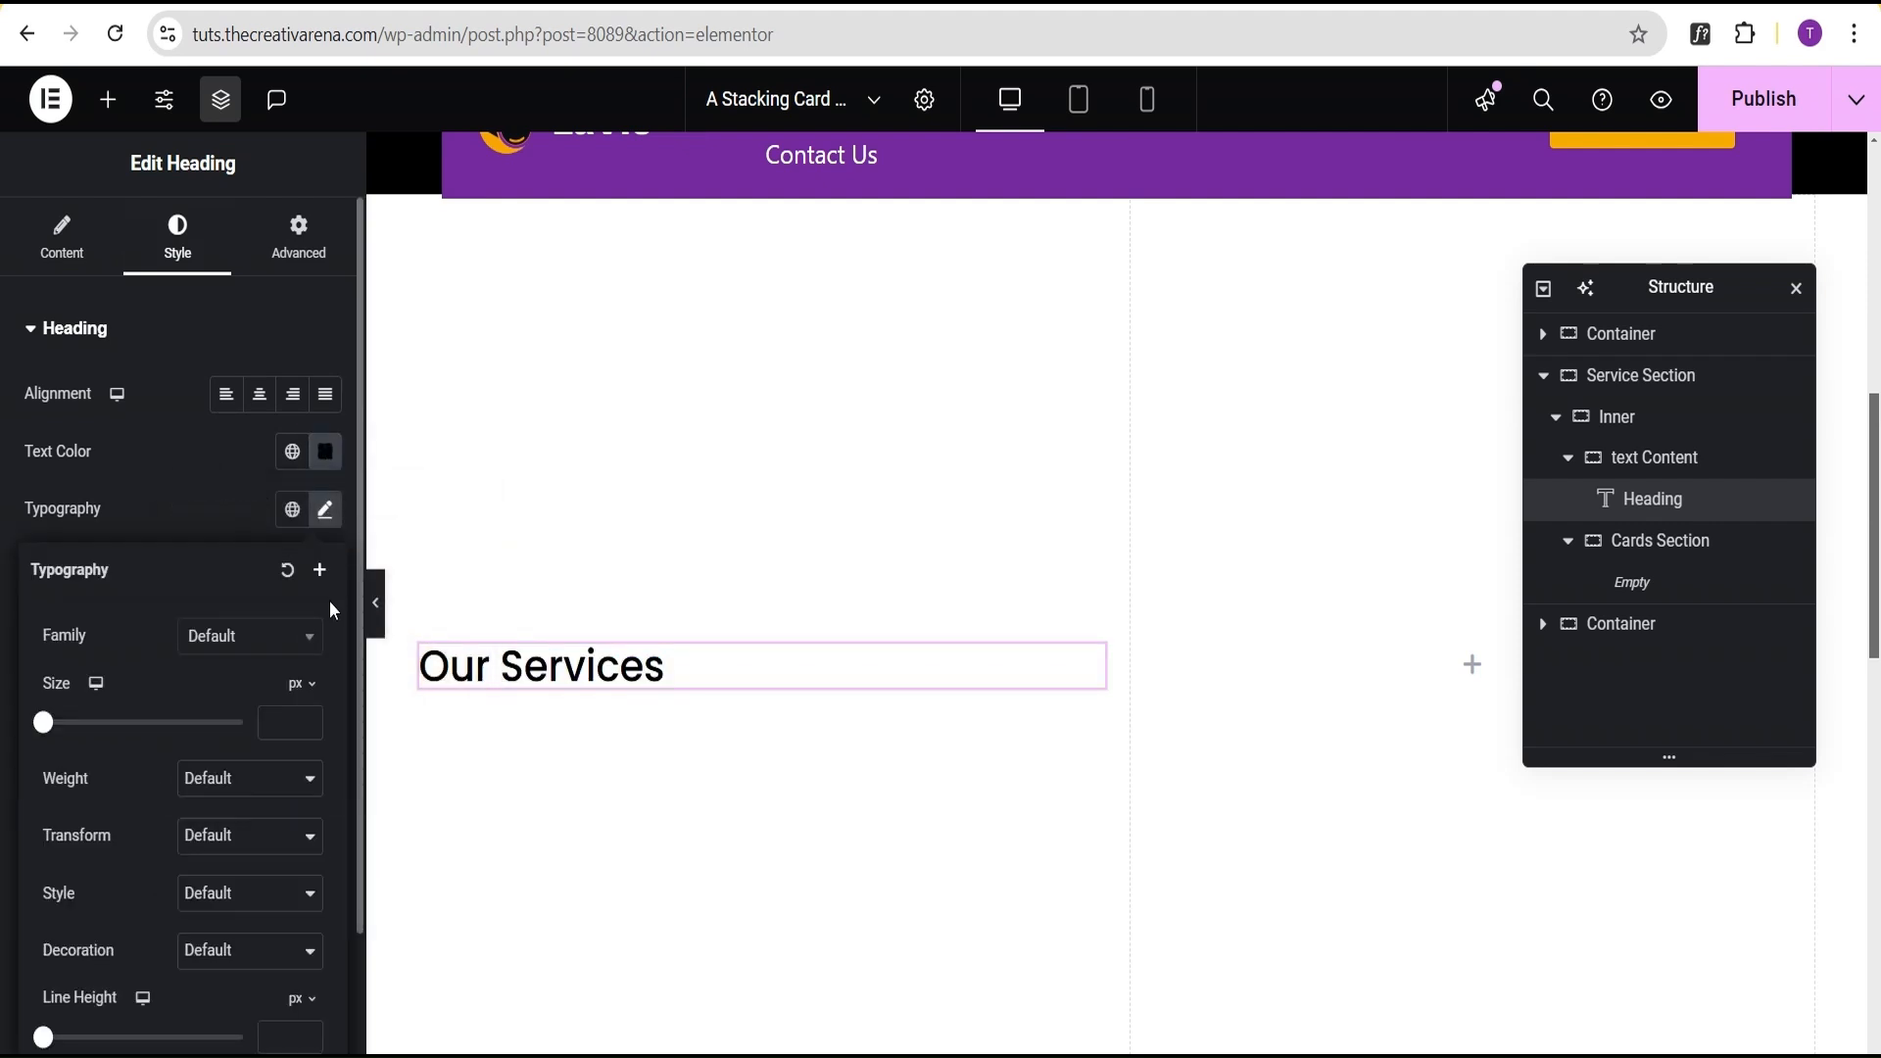
pyautogui.click(295, 683)
pyautogui.click(299, 723)
pyautogui.moveTo(43, 724); pyautogui.dragTo(104, 734)
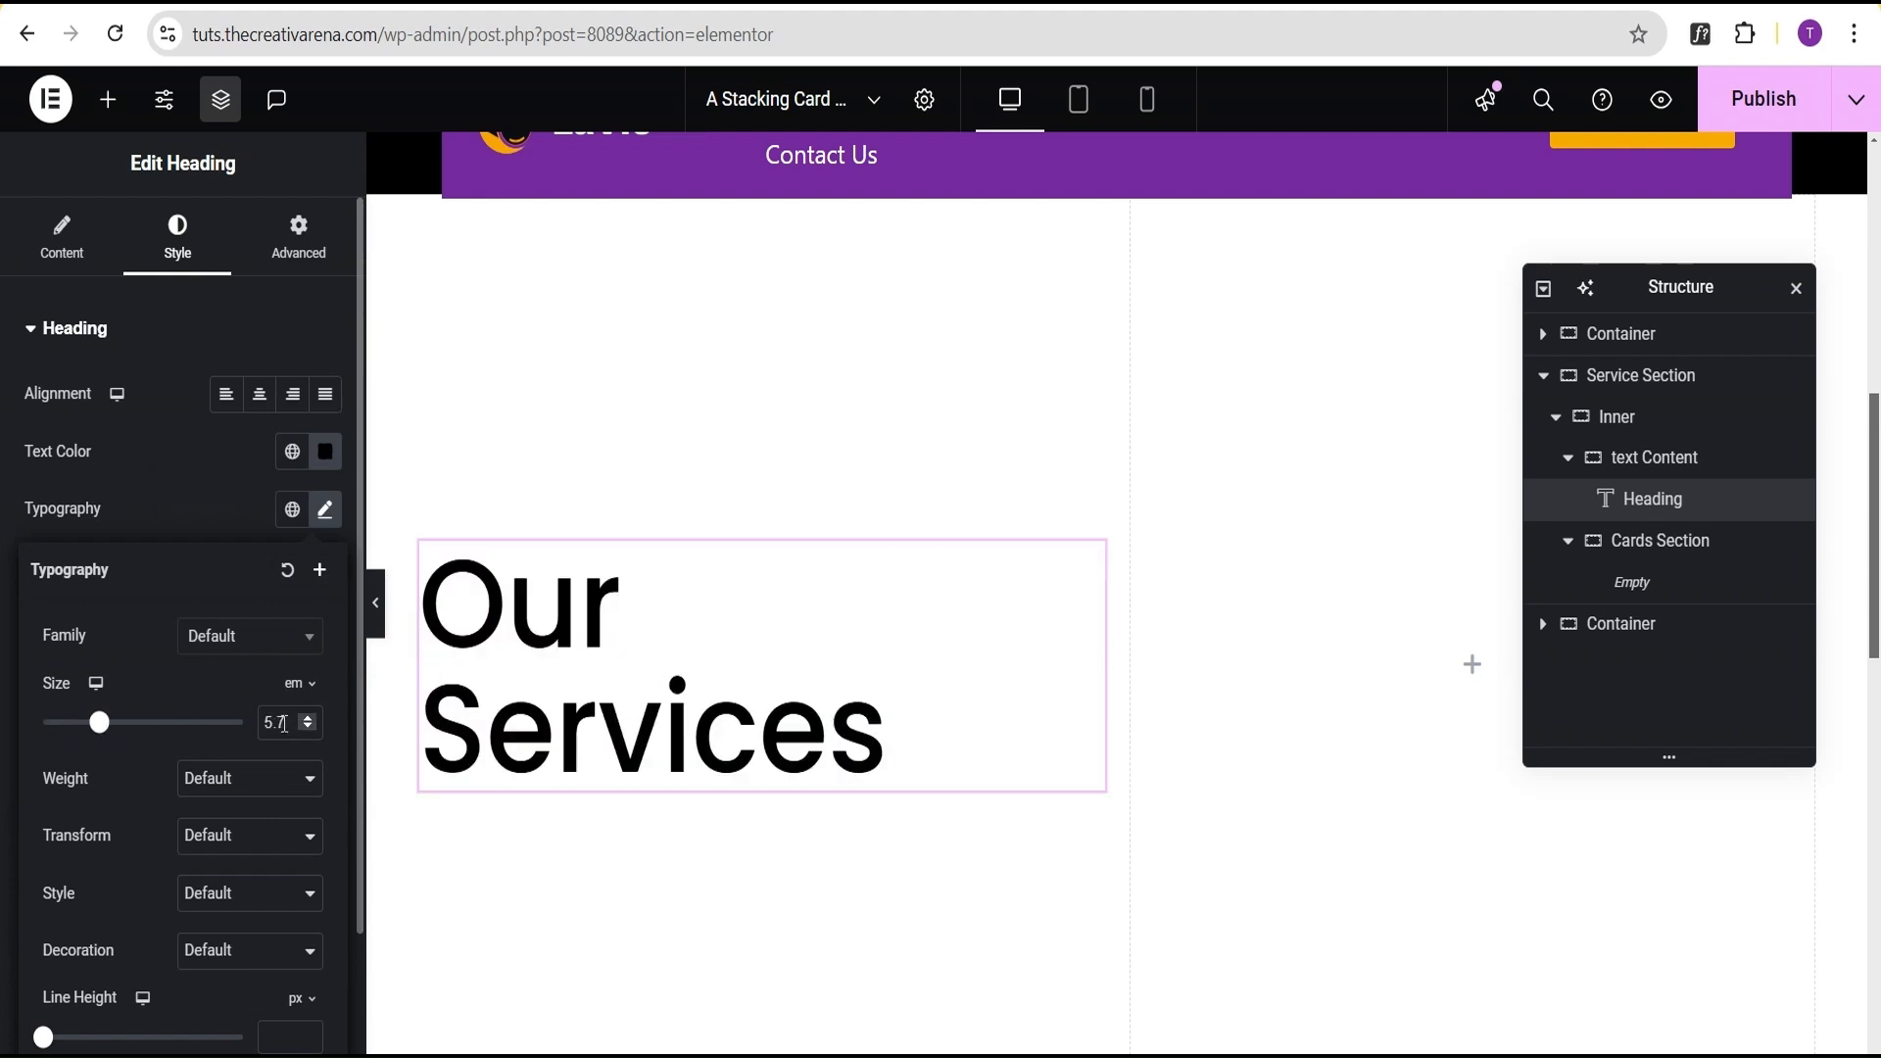
pyautogui.click(207, 505)
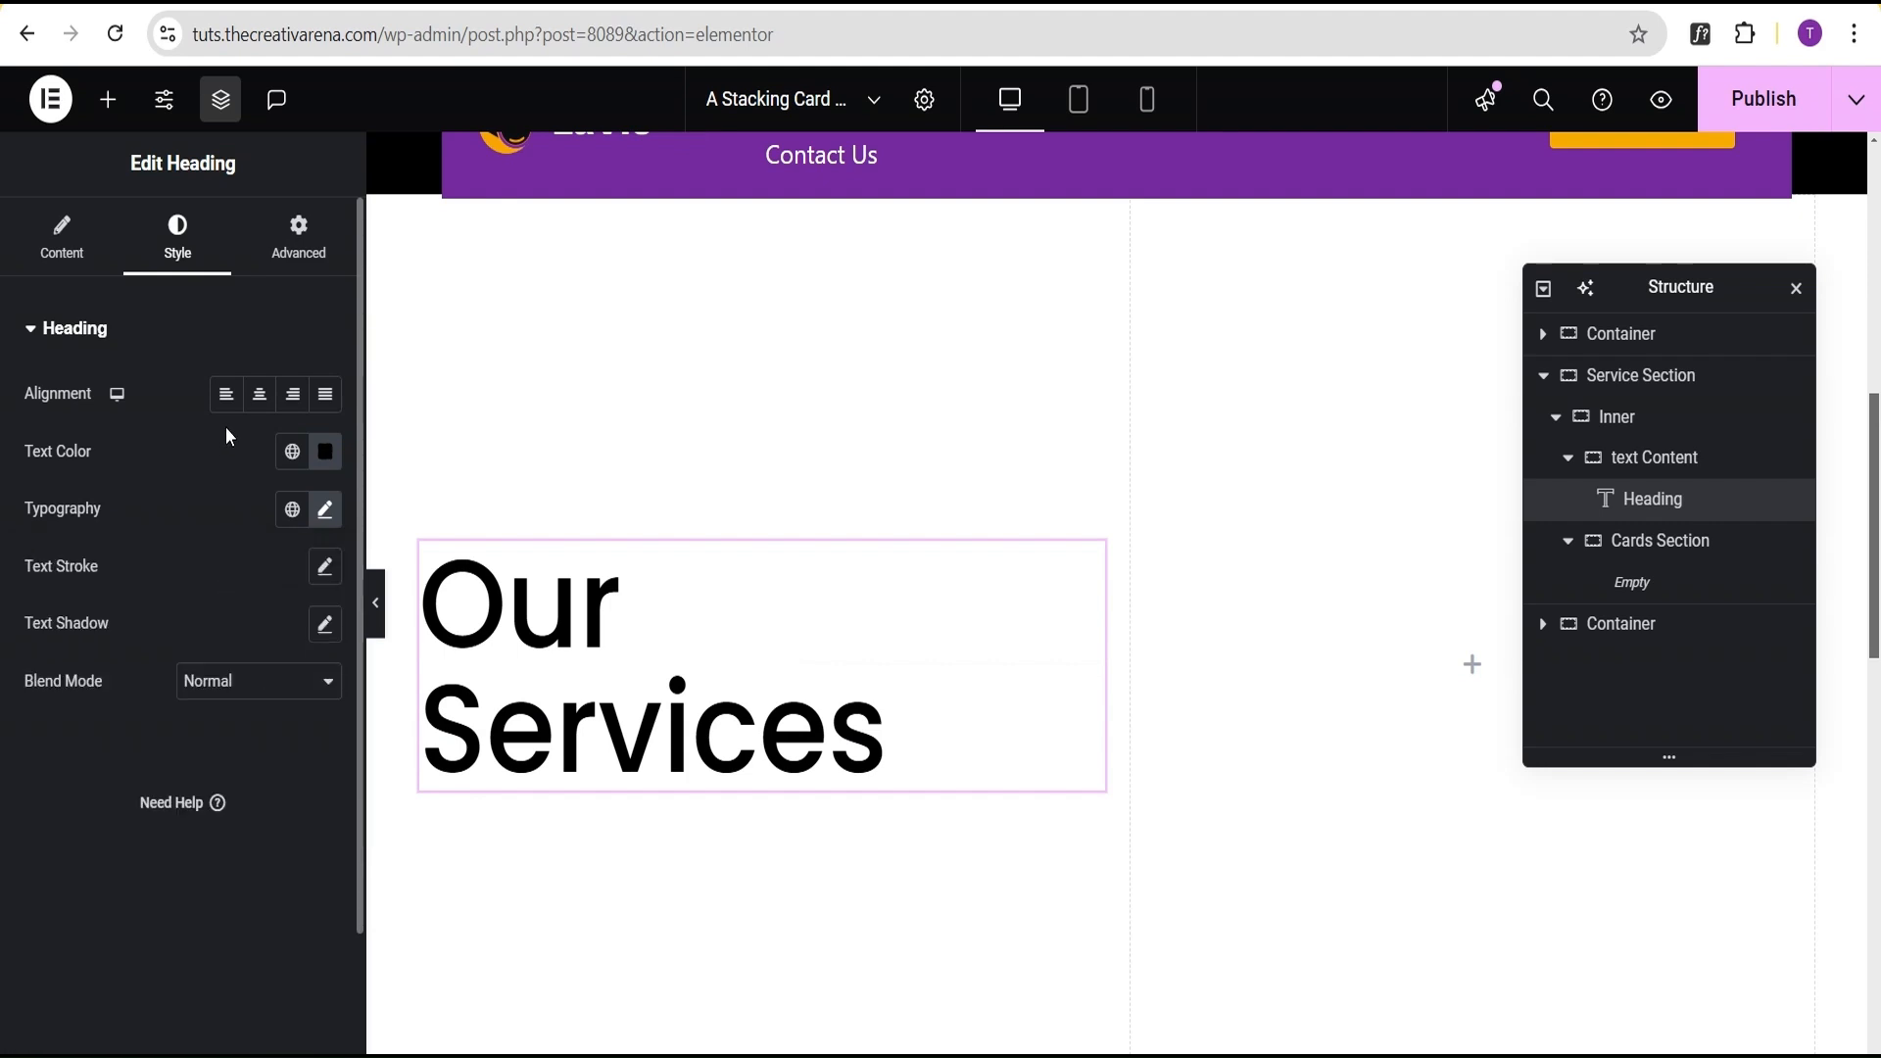
# Add a Text Editor widget with the default placeholder text below the Our Services heading.
pyautogui.click(107, 99)
pyautogui.scroll(-3, 108, 392)
pyautogui.moveTo(98, 514); pyautogui.dragTo(558, 712)
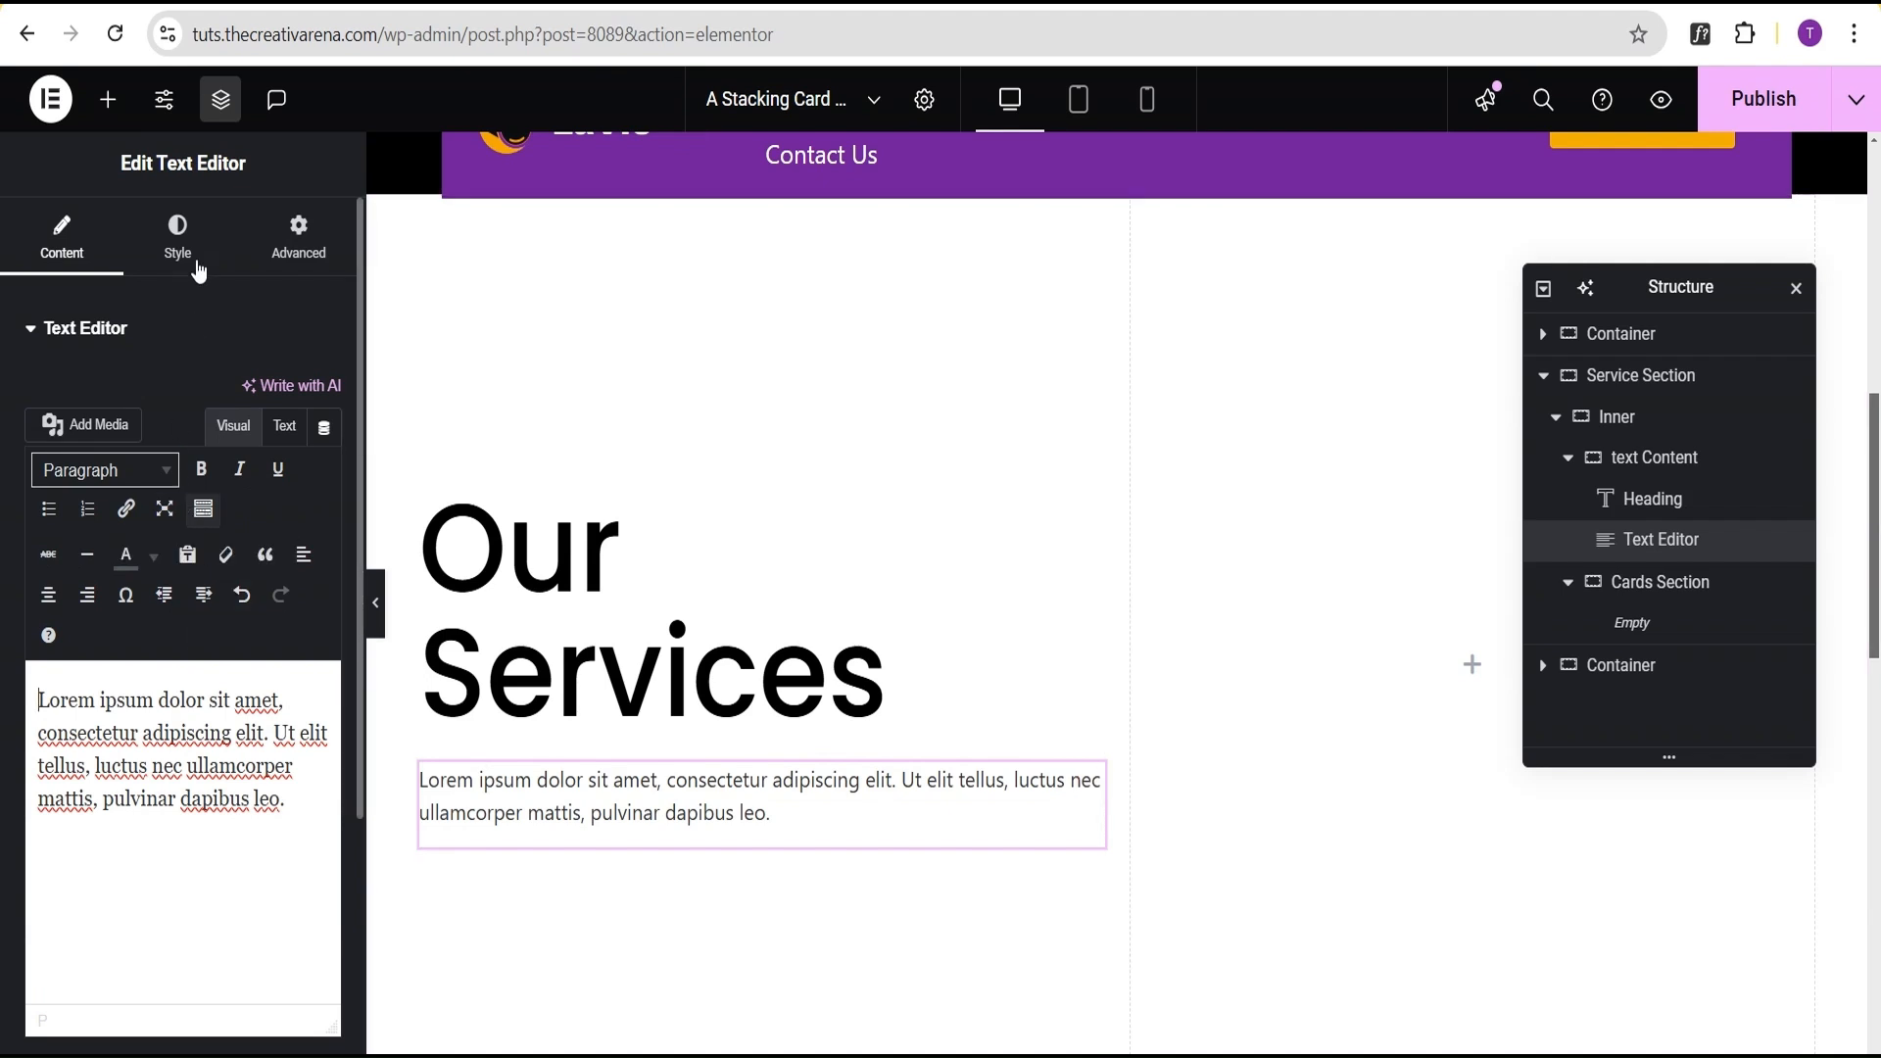
# Add a Button widget below the paragraph in text Content and set its text to "Learn More".
pyautogui.click(110, 102)
pyautogui.scroll(-2, 156, 686)
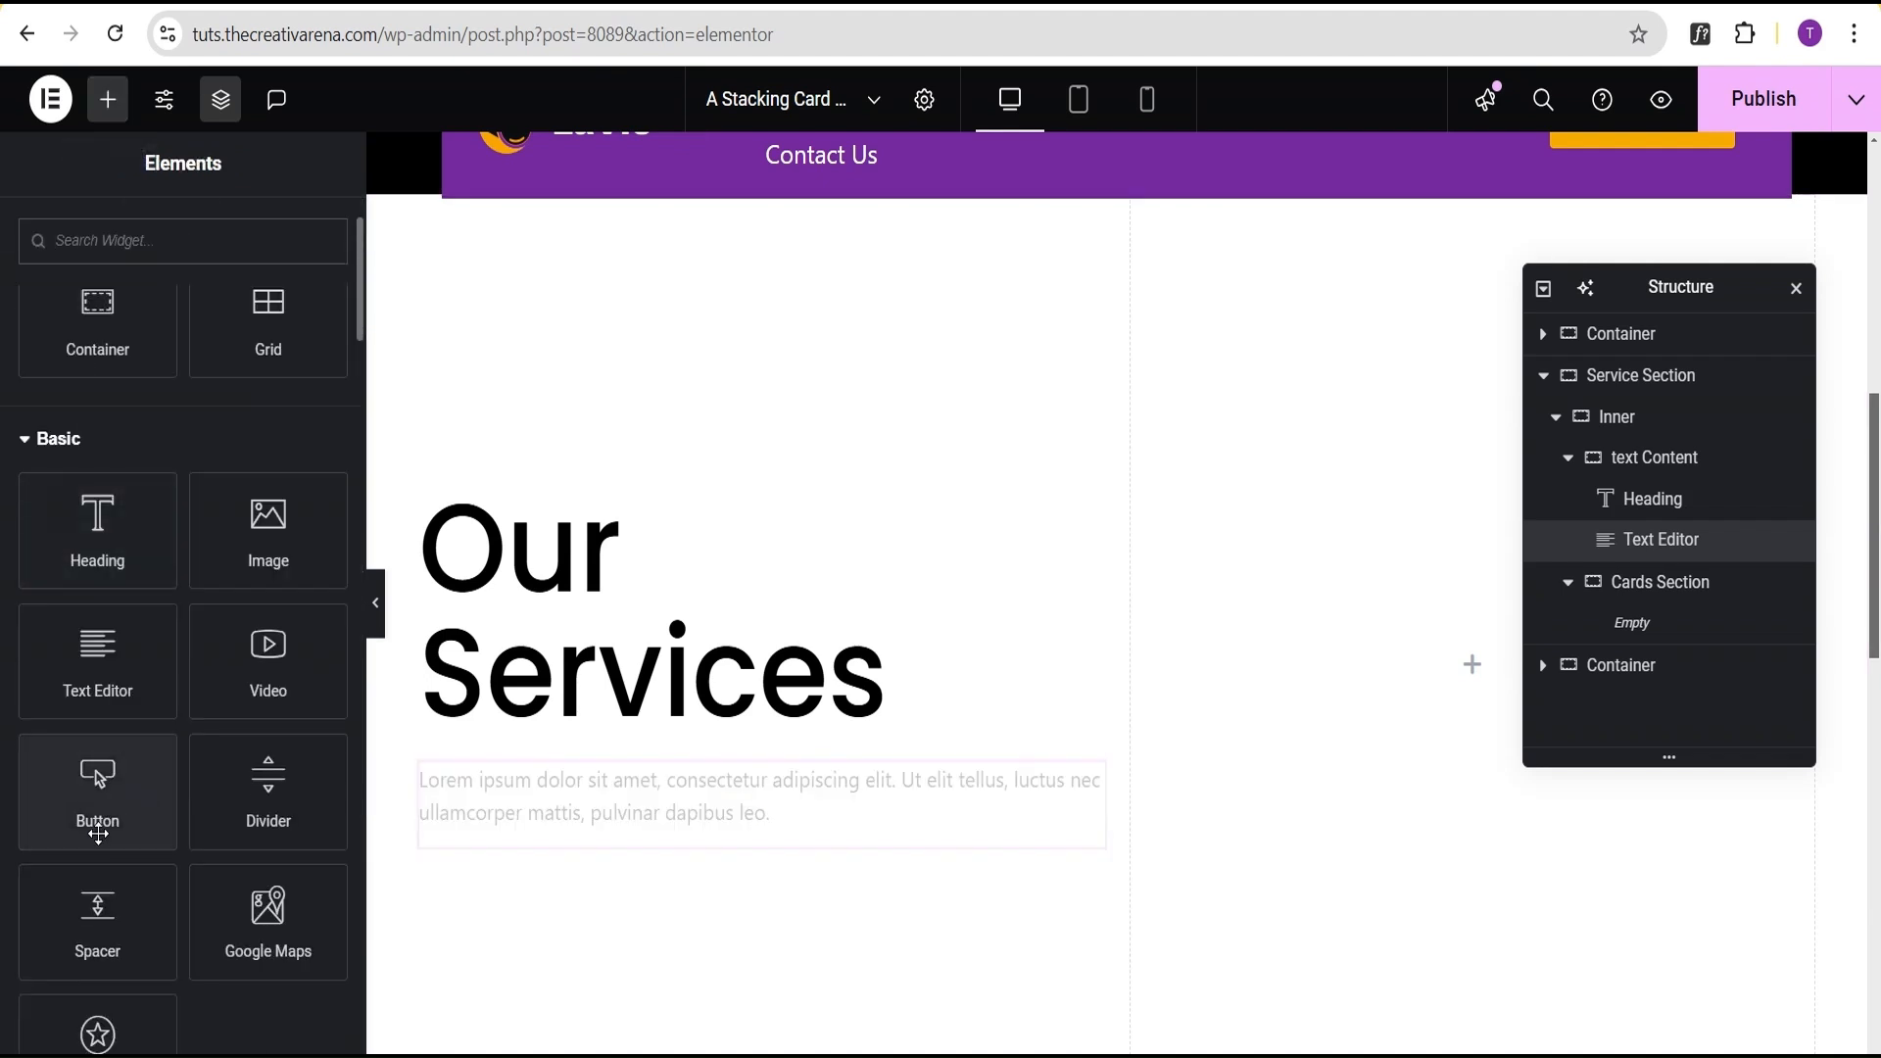
pyautogui.moveTo(93, 780); pyautogui.dragTo(615, 890)
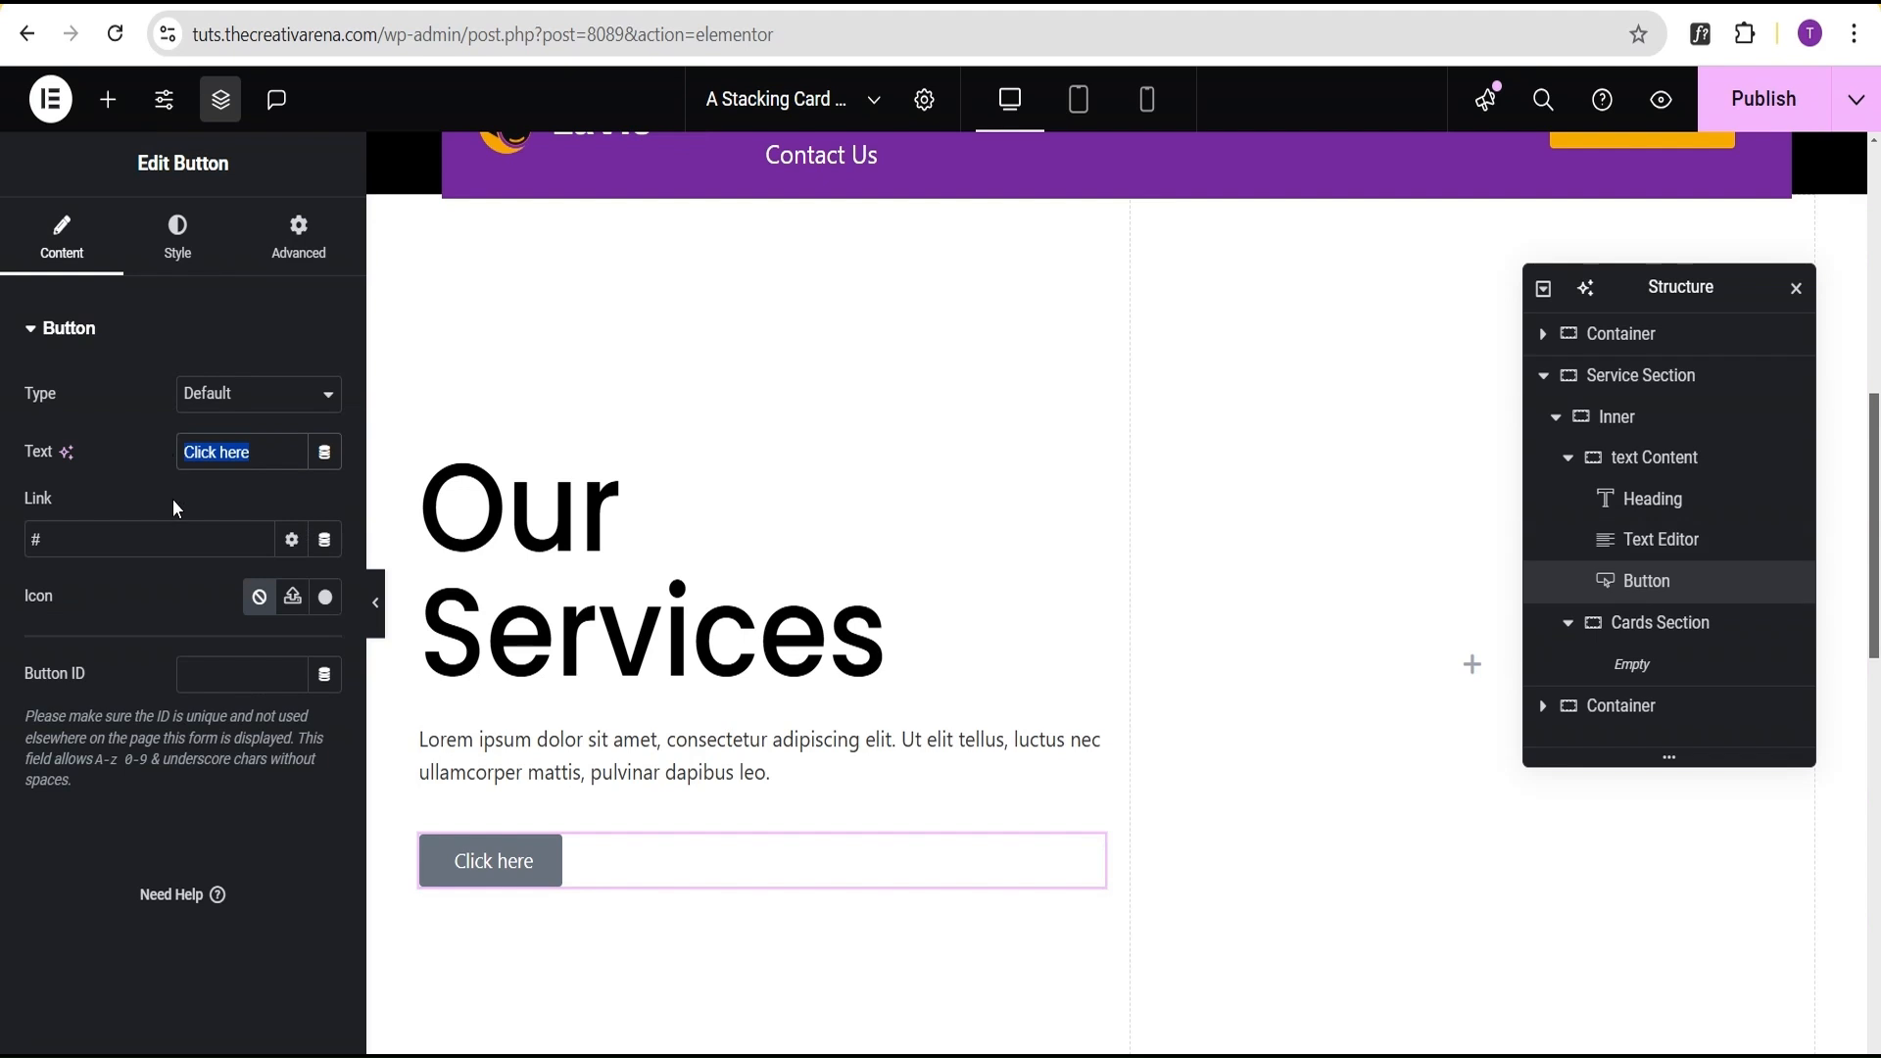
pyautogui.write('Learn ')
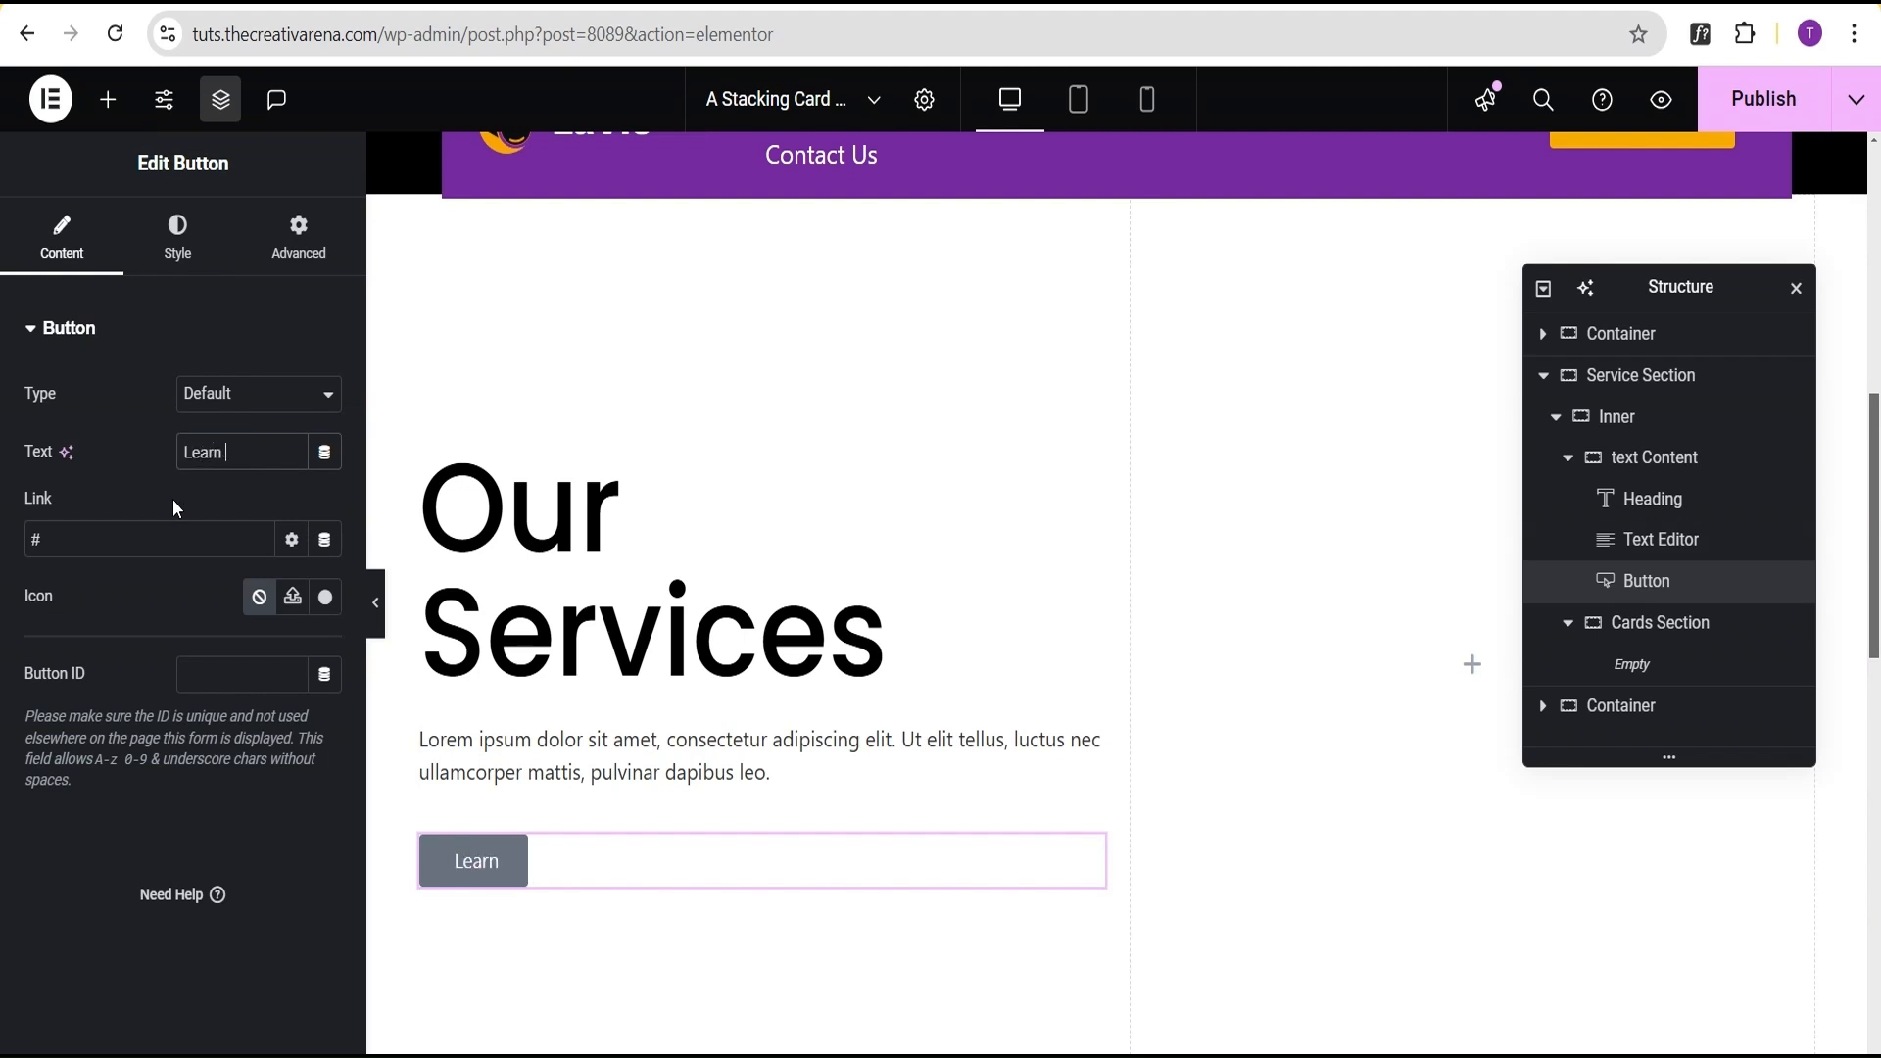
pyautogui.write('More')
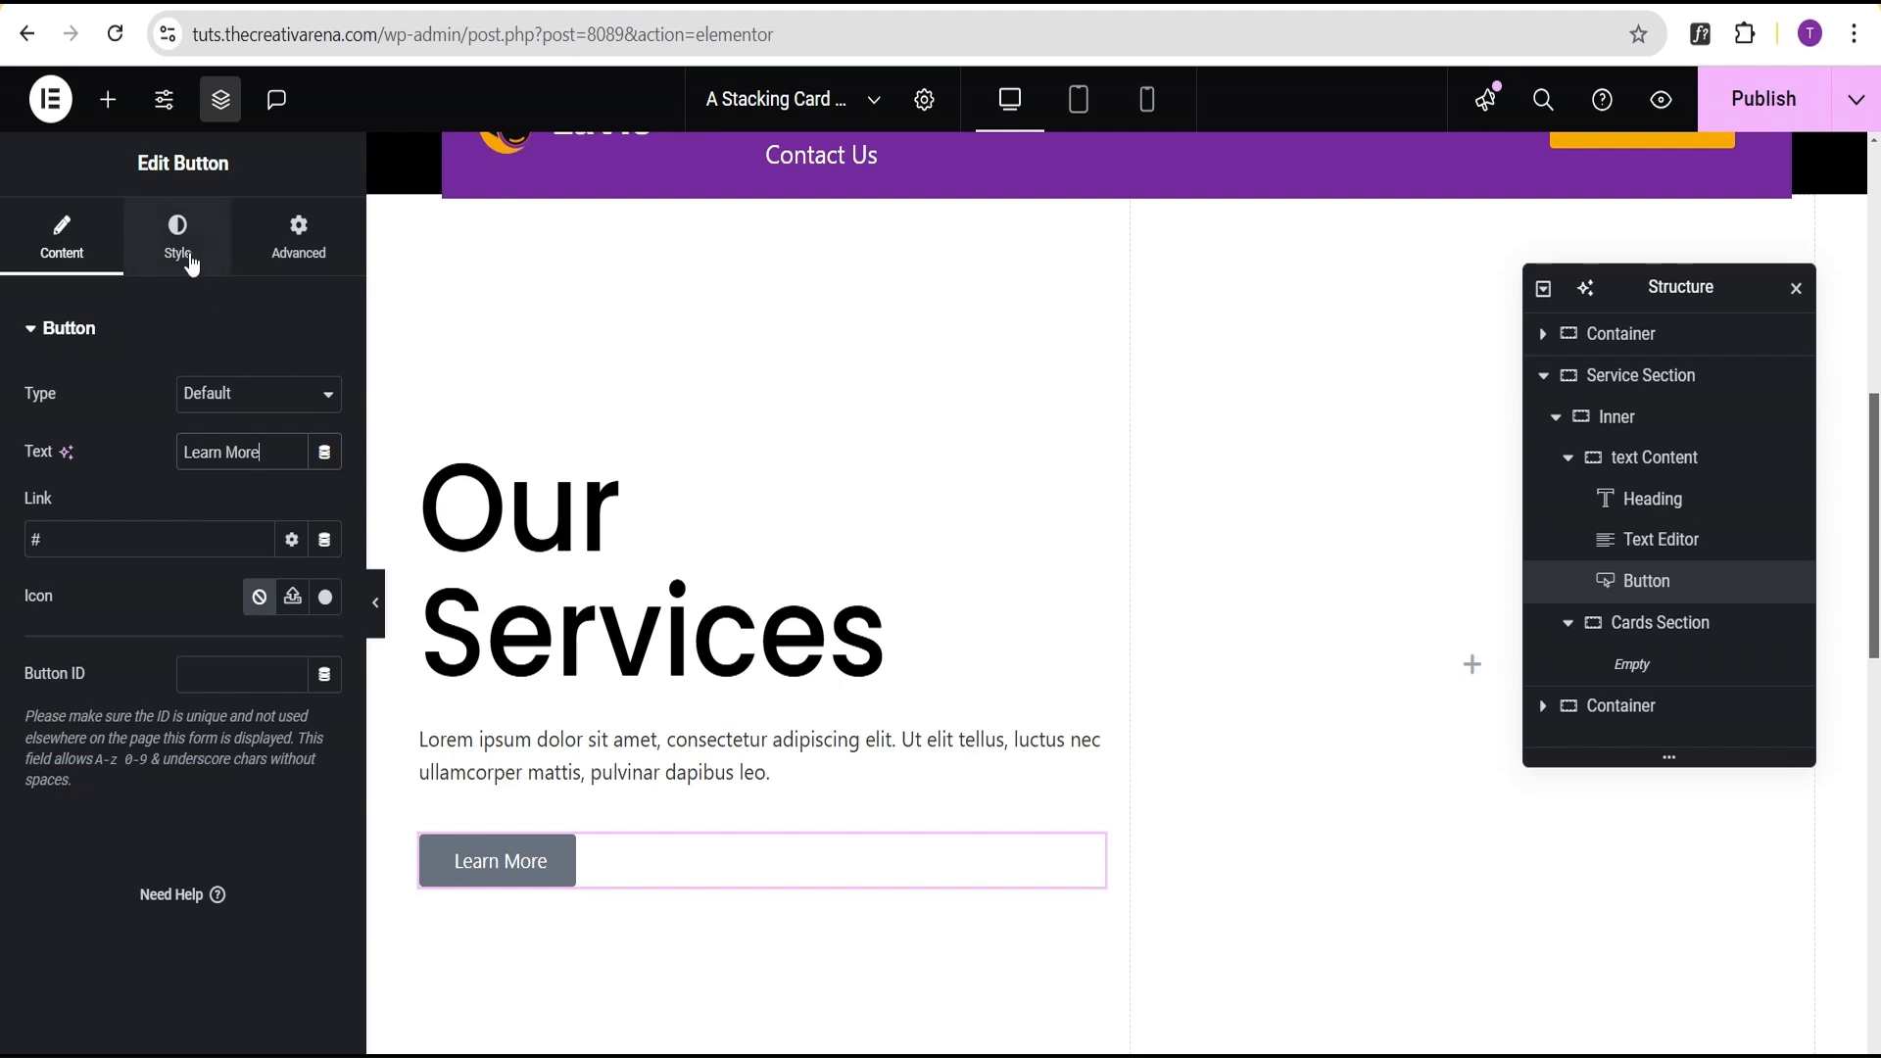
# Set the Learn More button's normal background color to black.
pyautogui.click(191, 262)
pyautogui.click(325, 601)
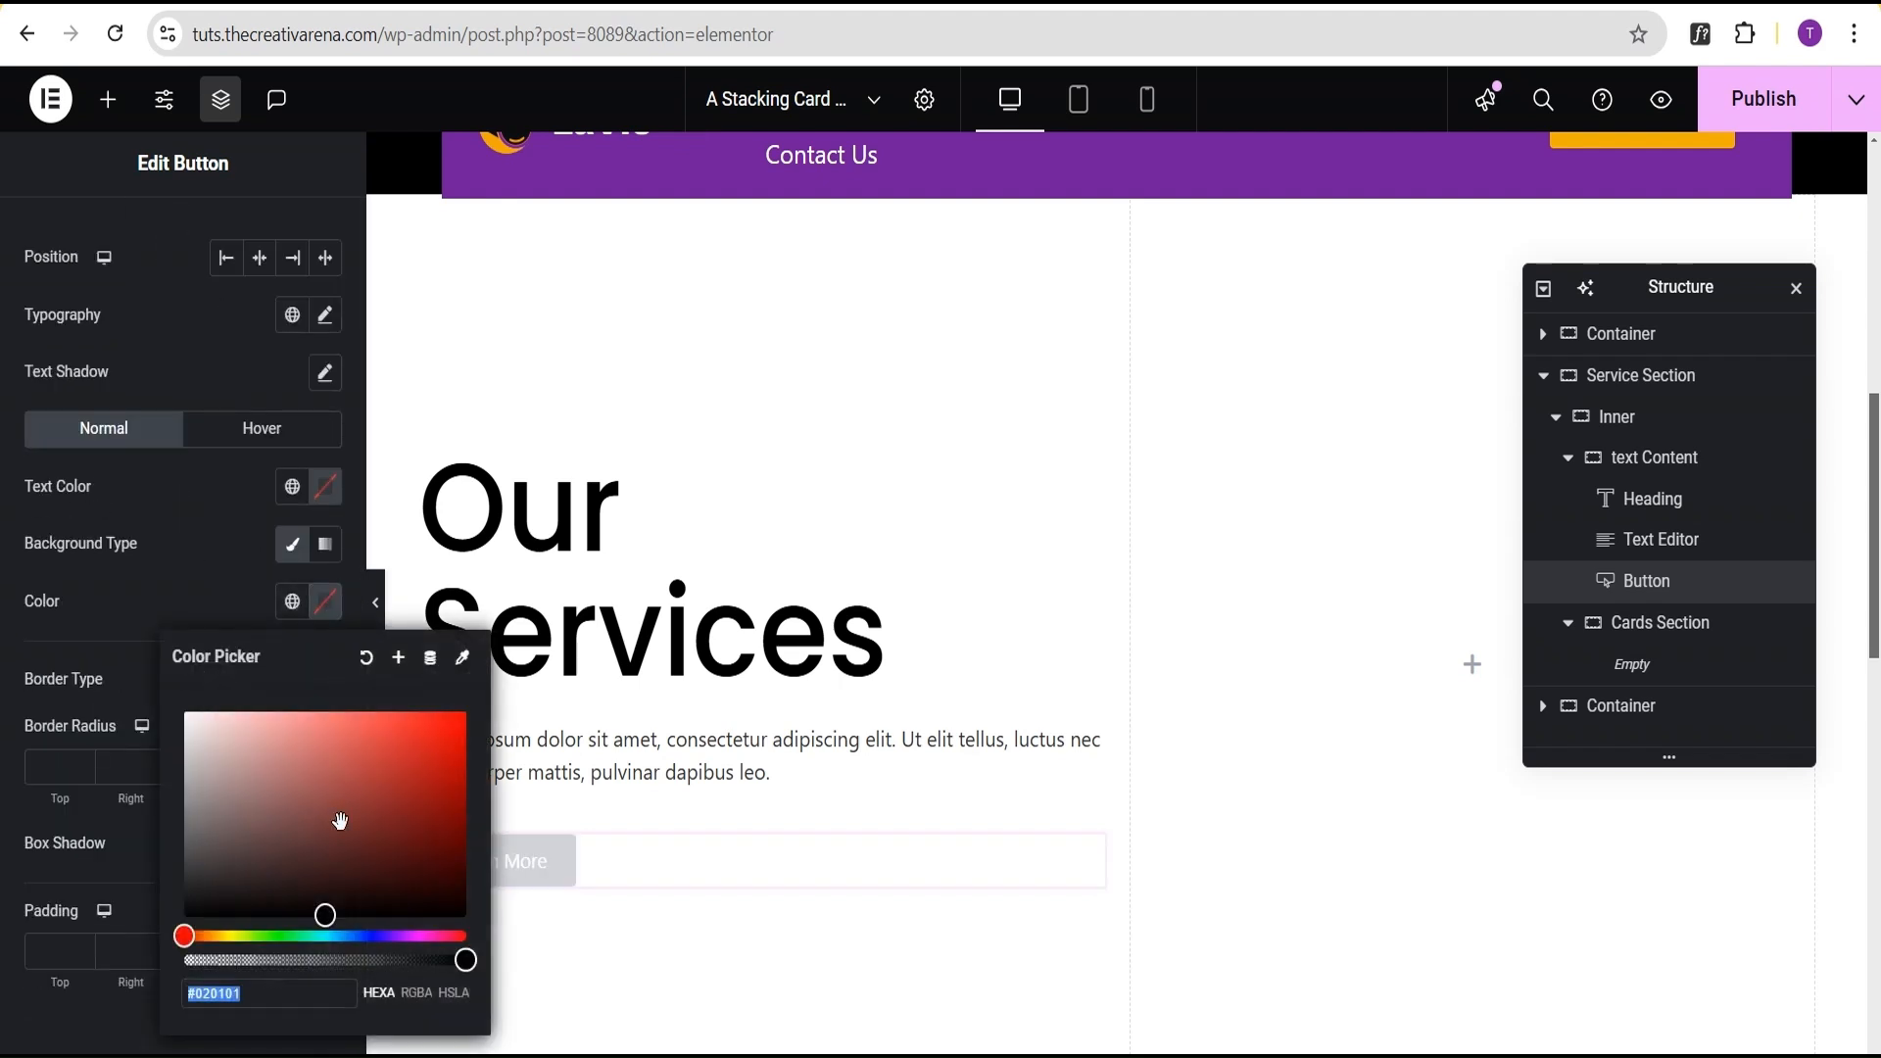
pyautogui.click(324, 917)
pyautogui.click(199, 554)
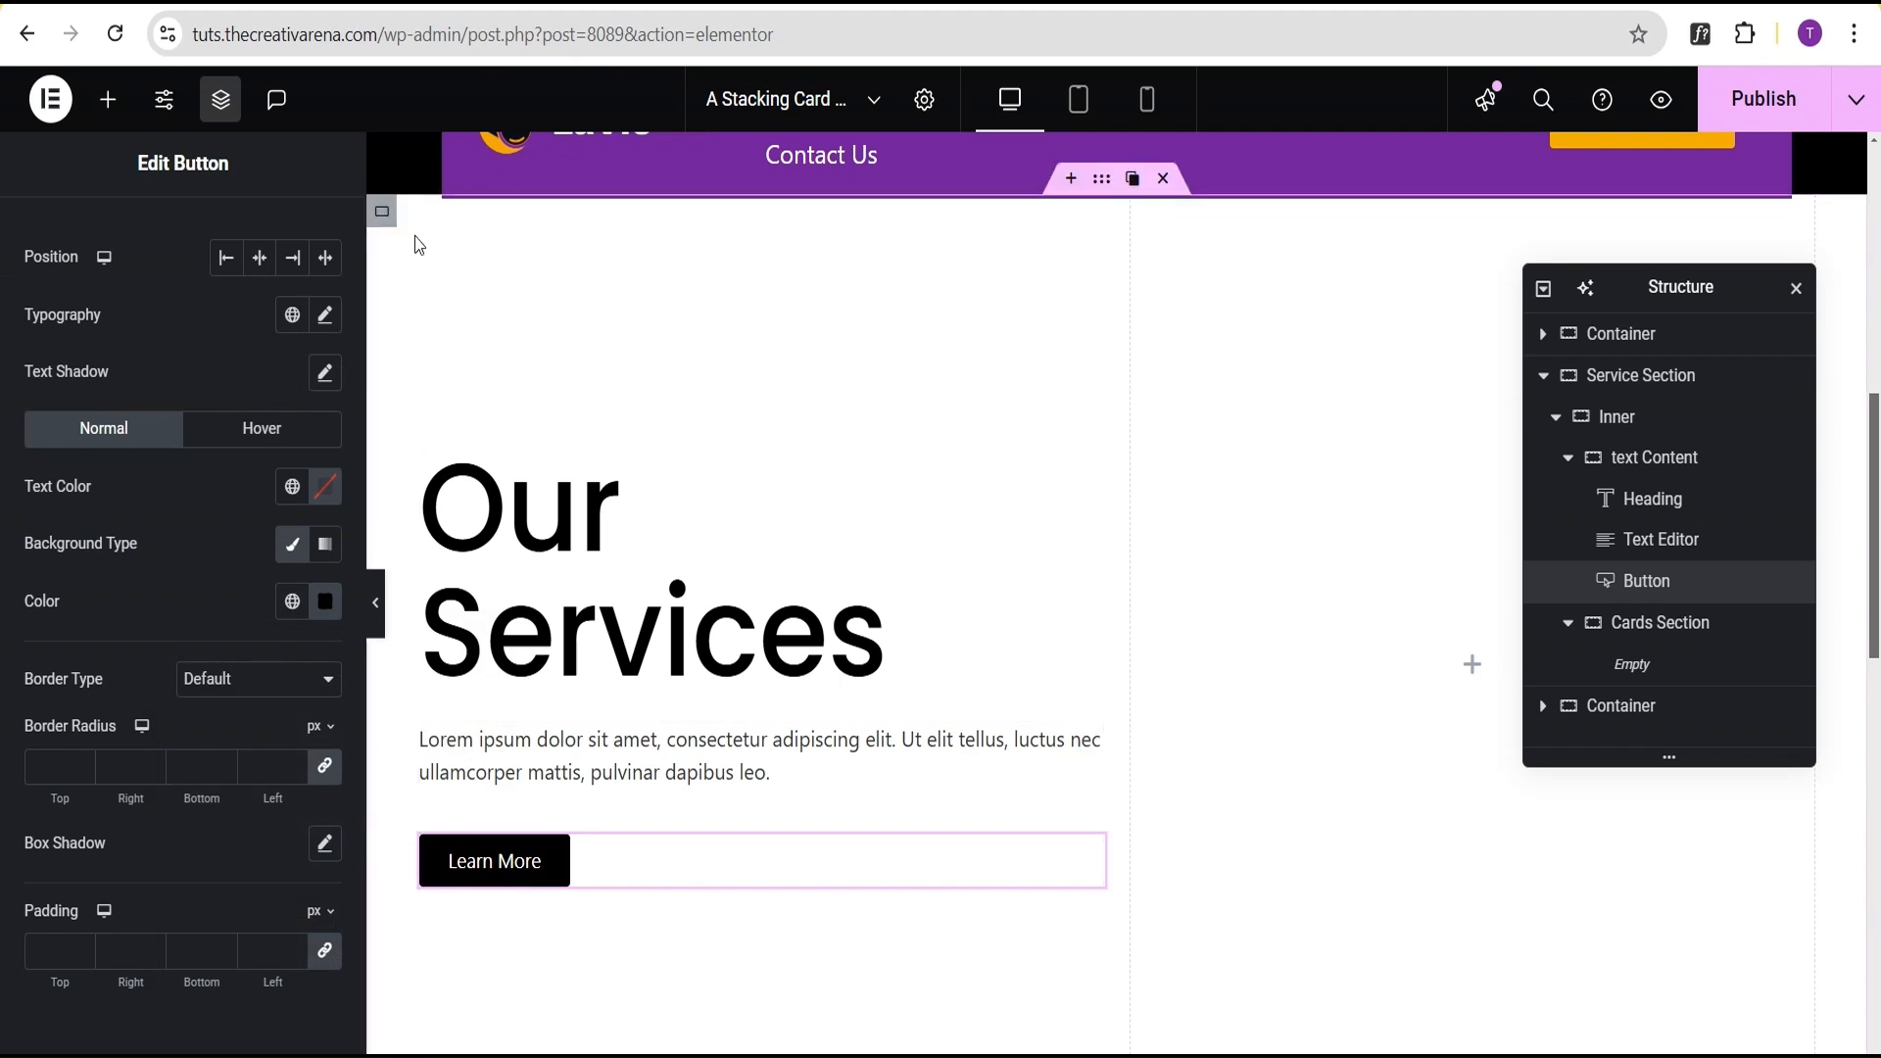
# Set the padding of the text Content container to 20 px on all sides.
pyautogui.click(432, 217)
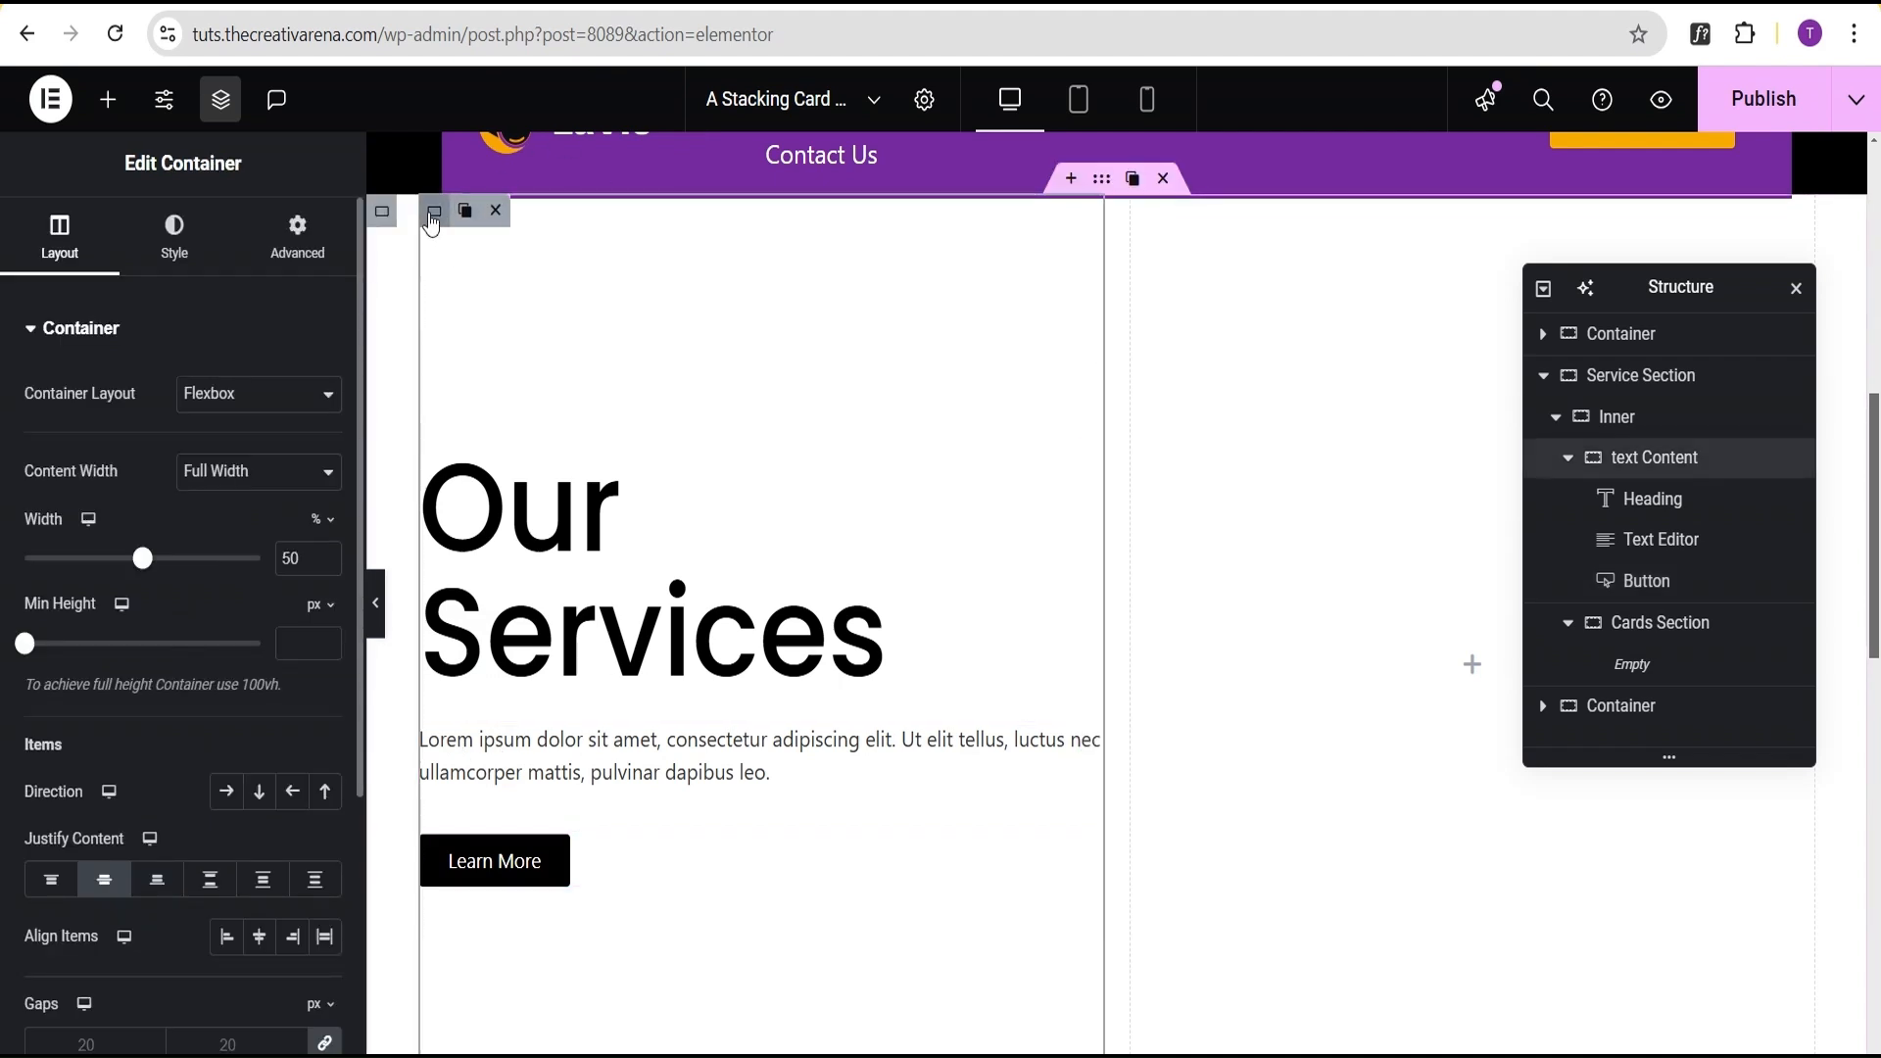
pyautogui.click(306, 251)
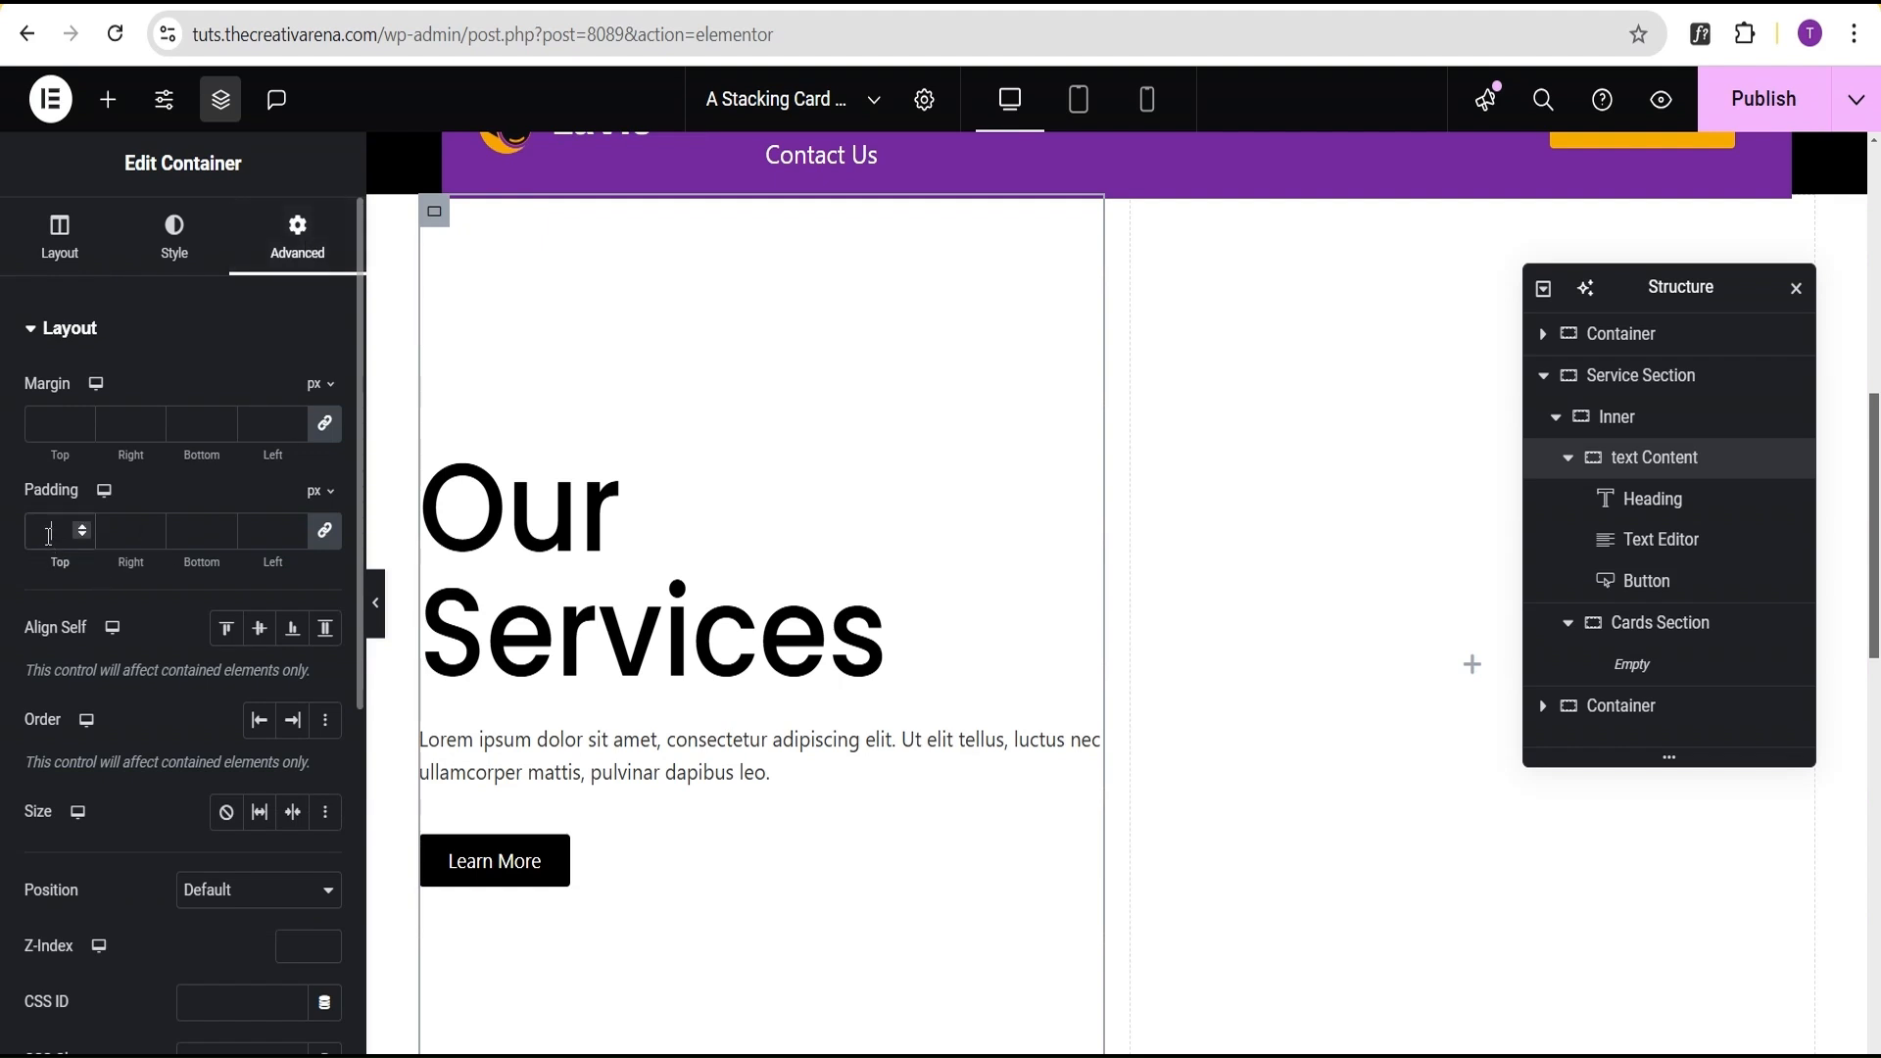
pyautogui.click(49, 535)
pyautogui.write('20')
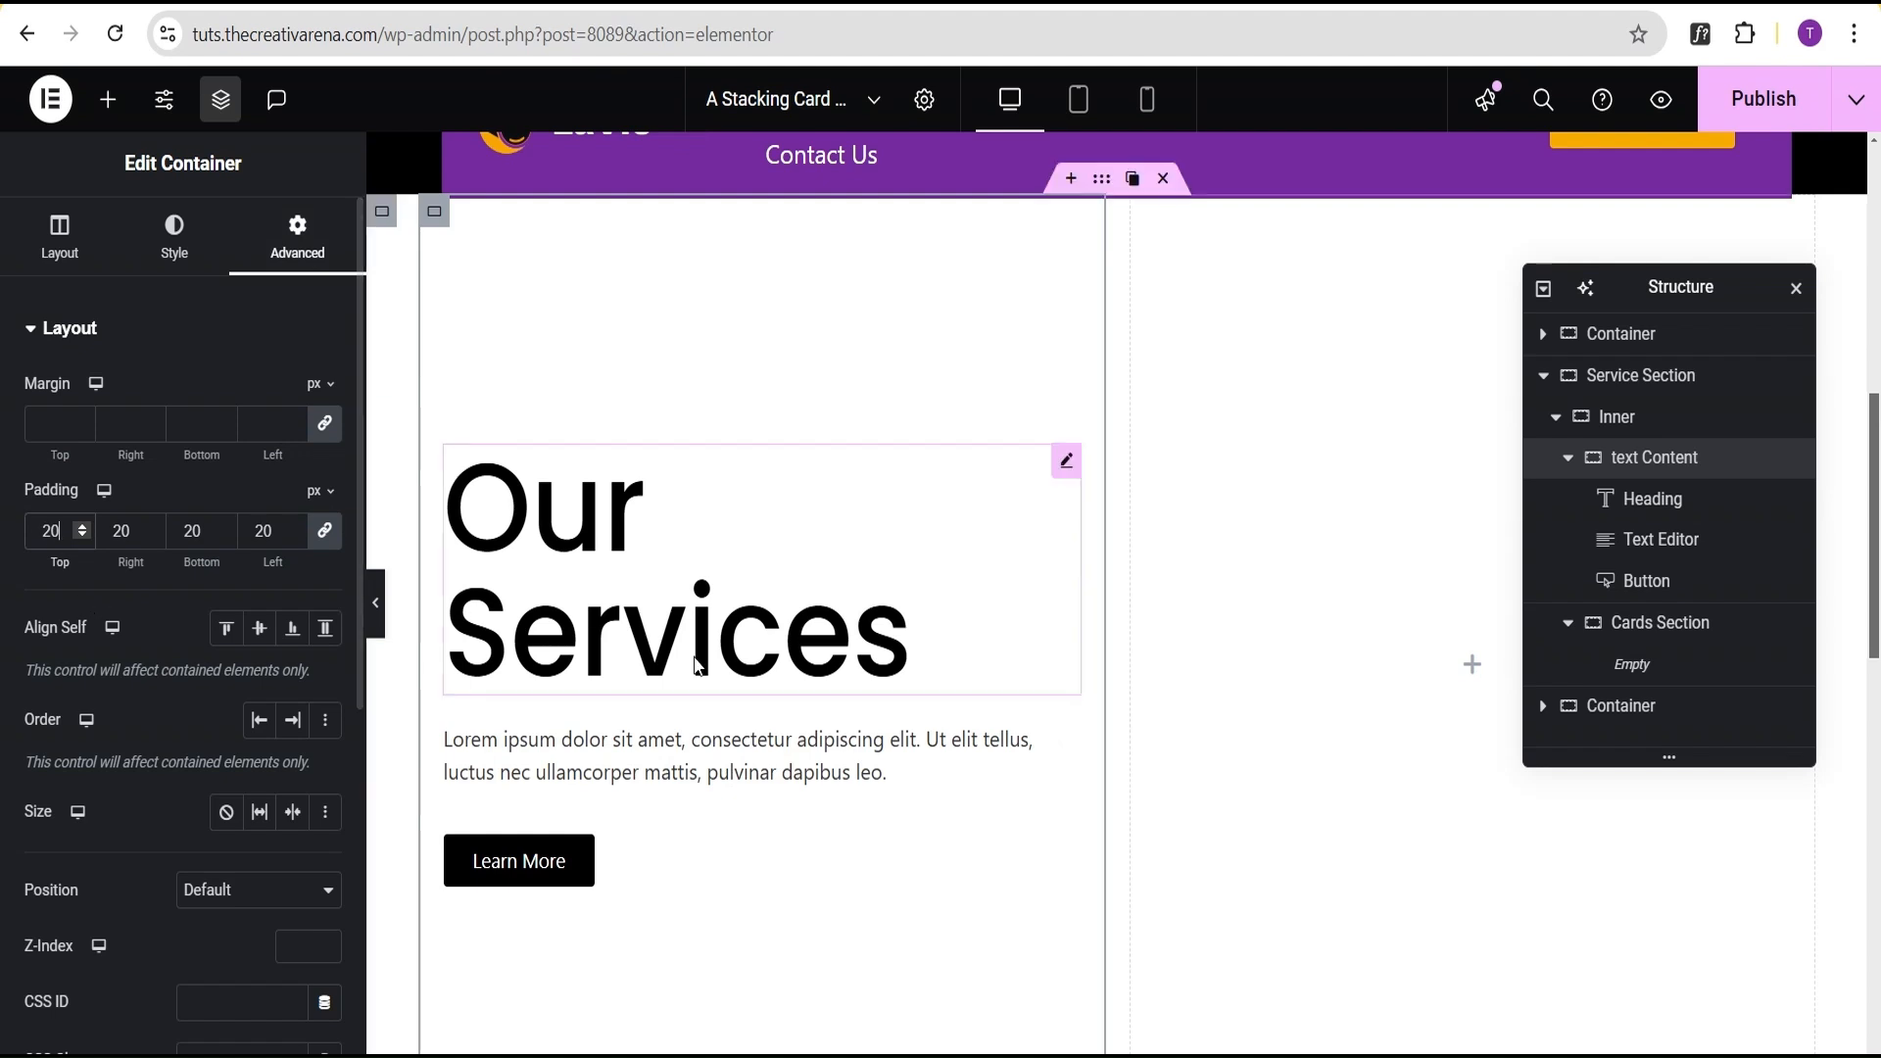
# Collapse text Content in the structure and center the Cards Section container's justify content and align items.
pyautogui.click(1569, 461)
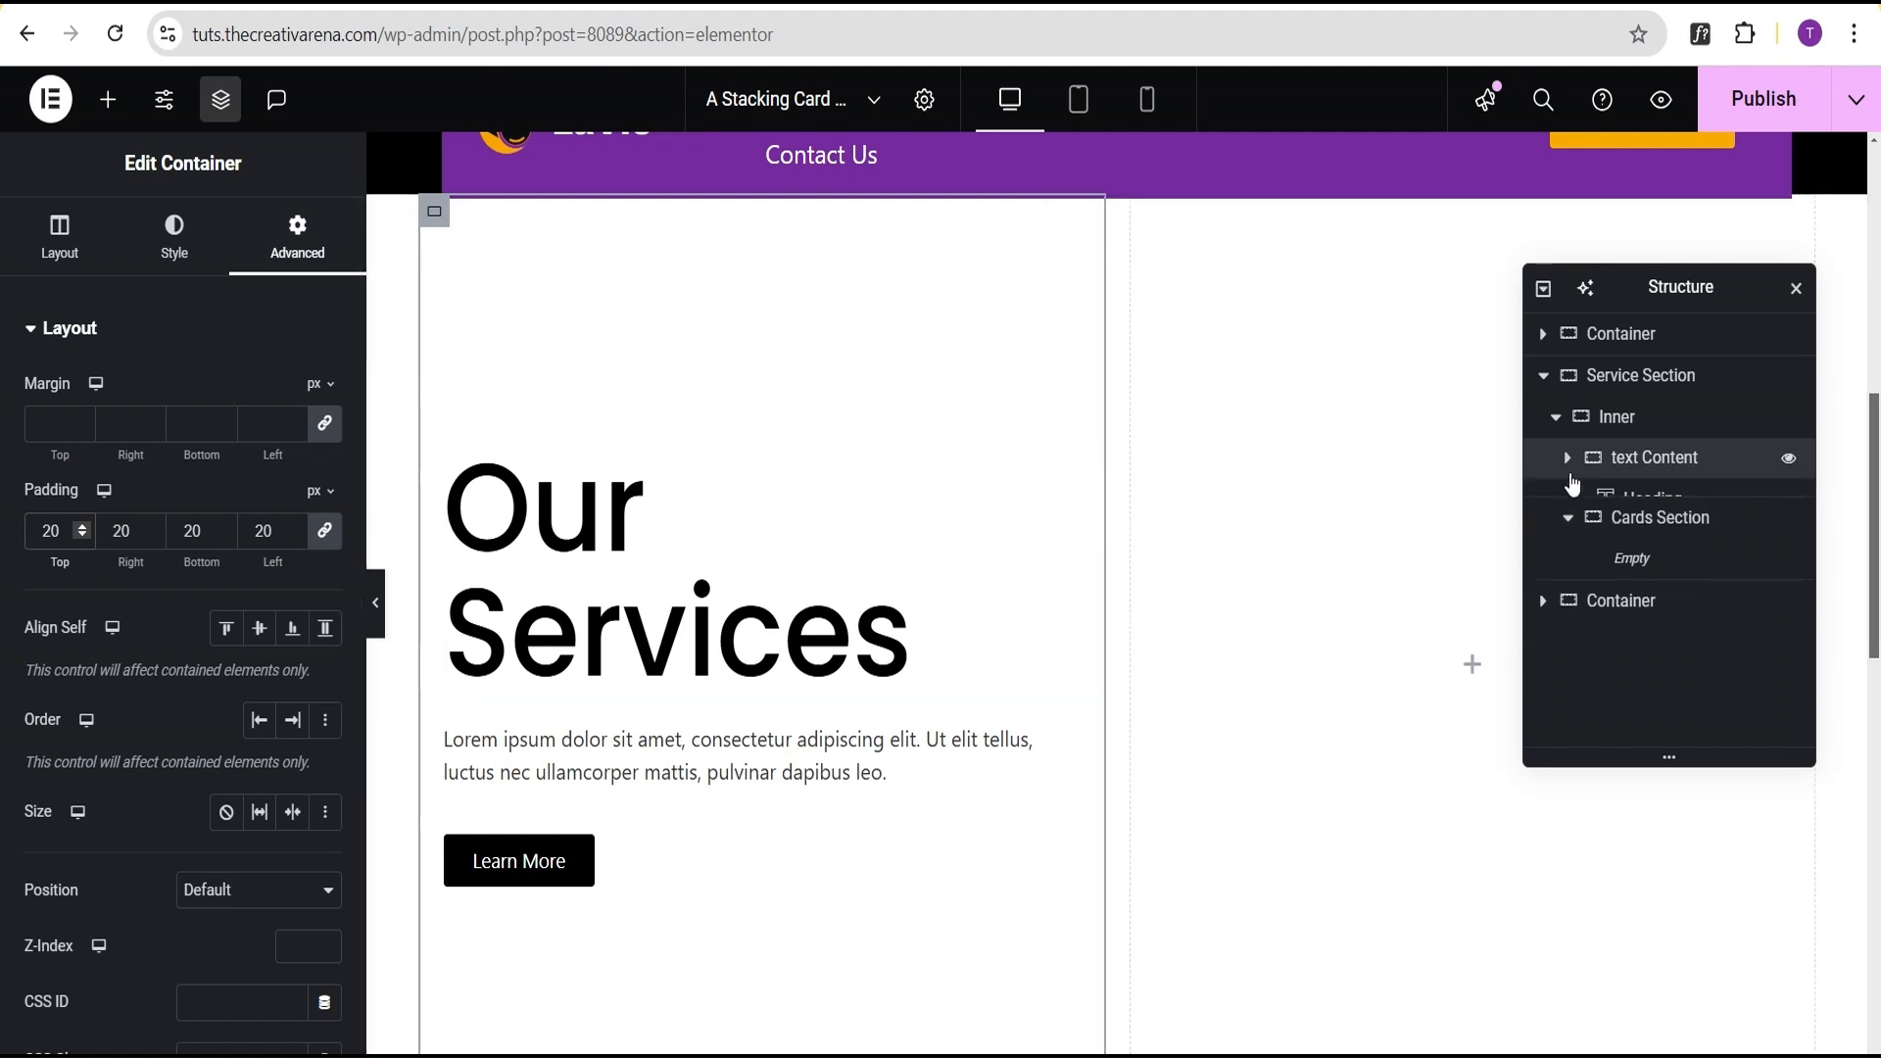
pyautogui.click(1659, 509)
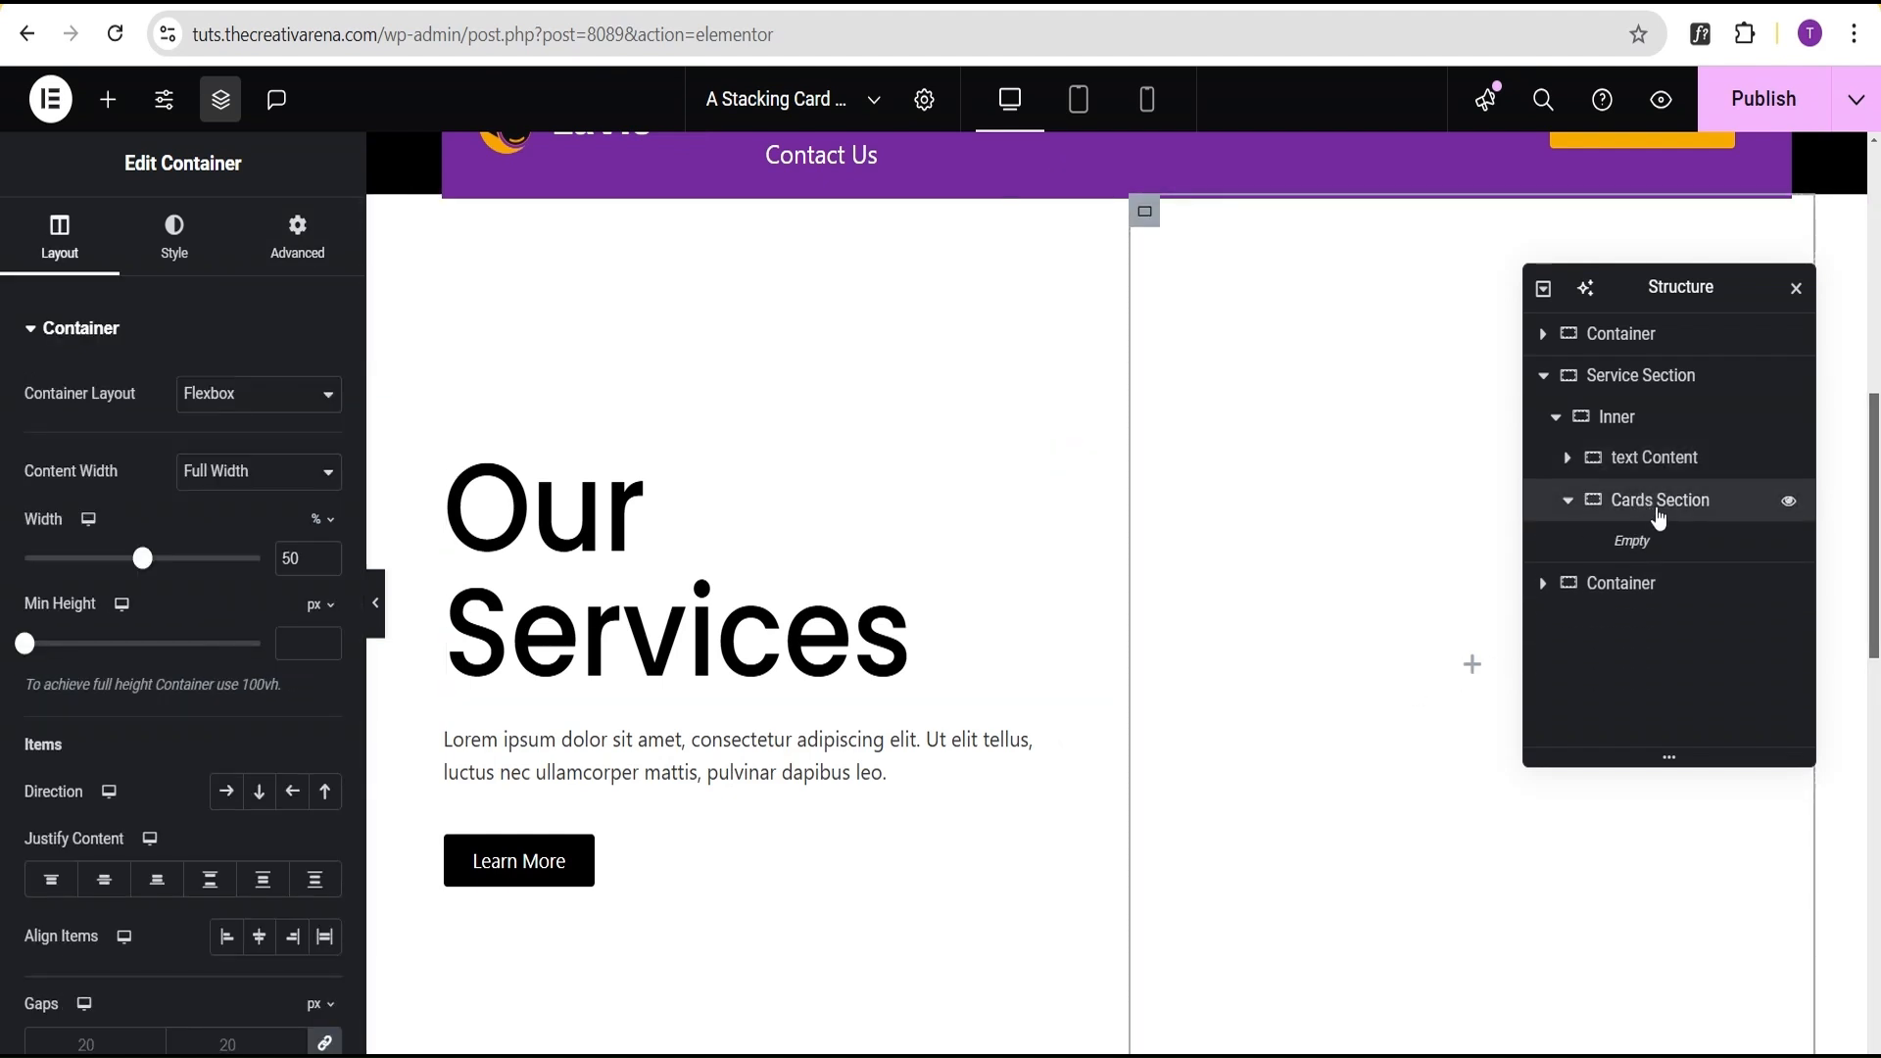
pyautogui.click(104, 878)
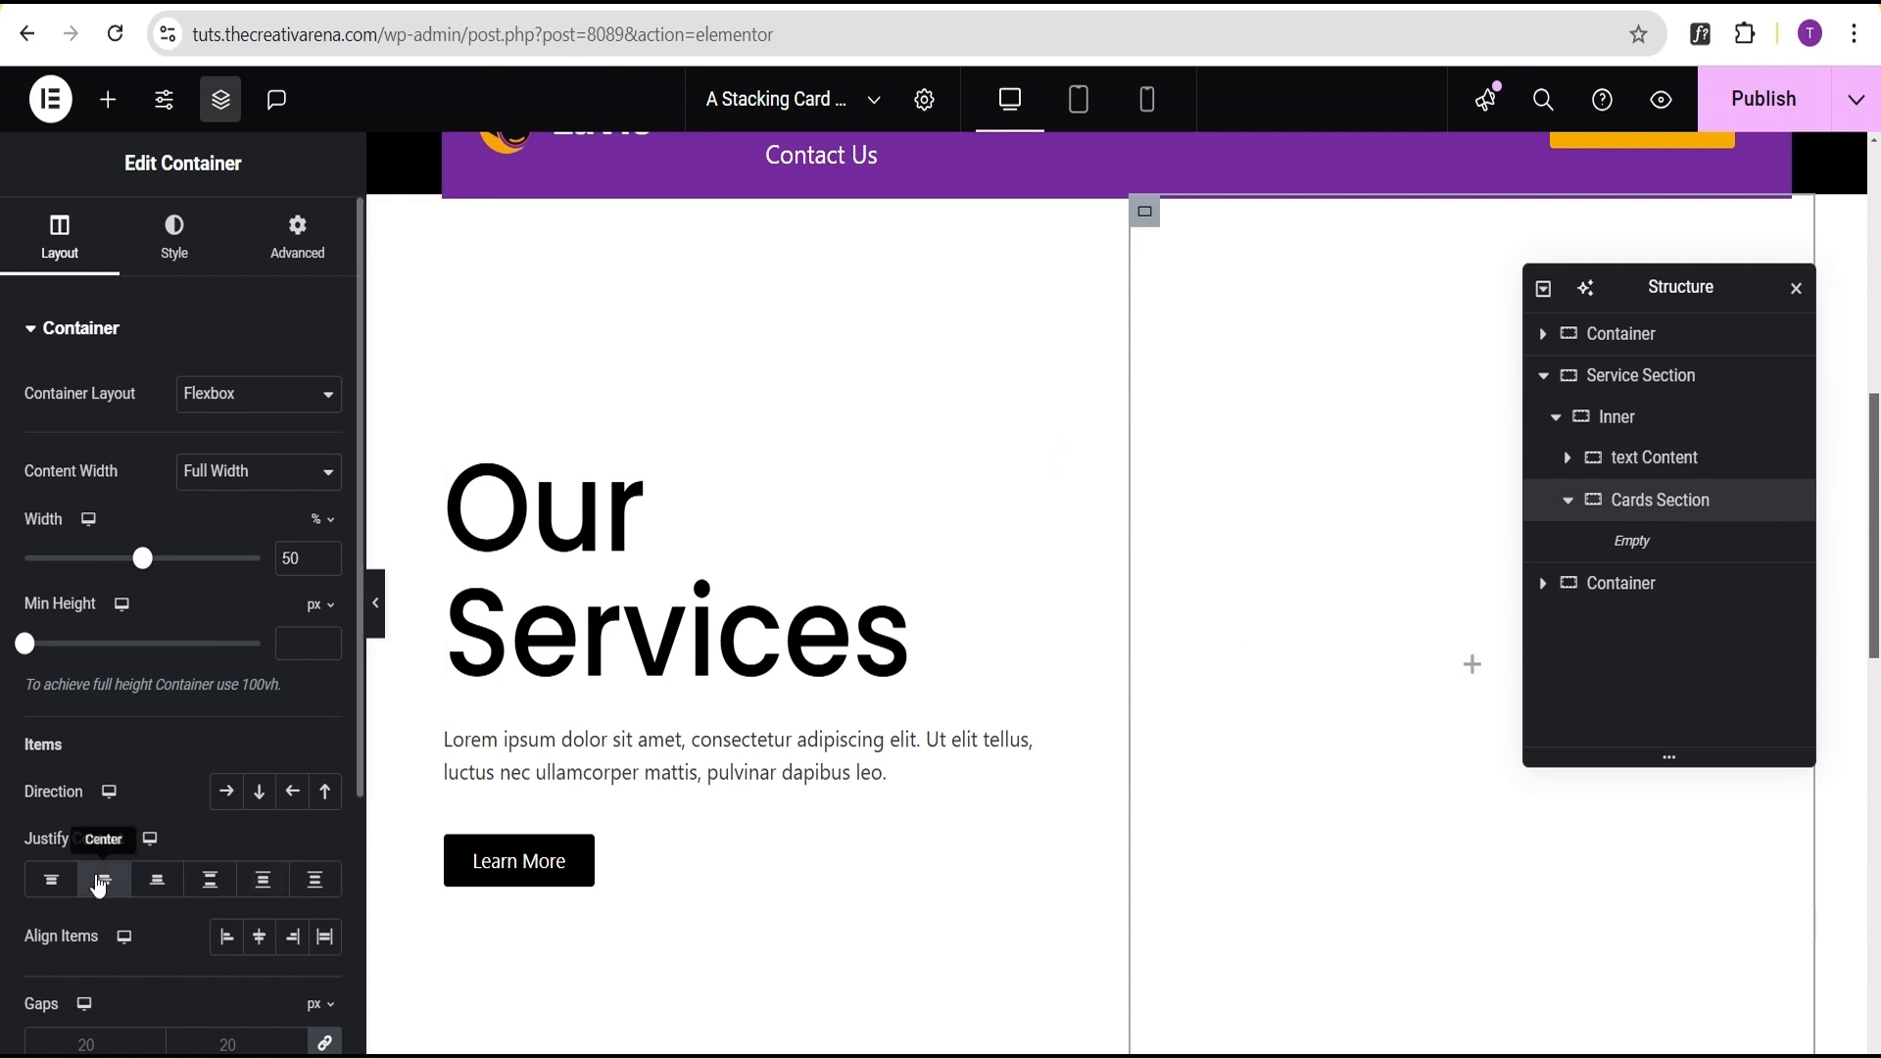
pyautogui.click(260, 944)
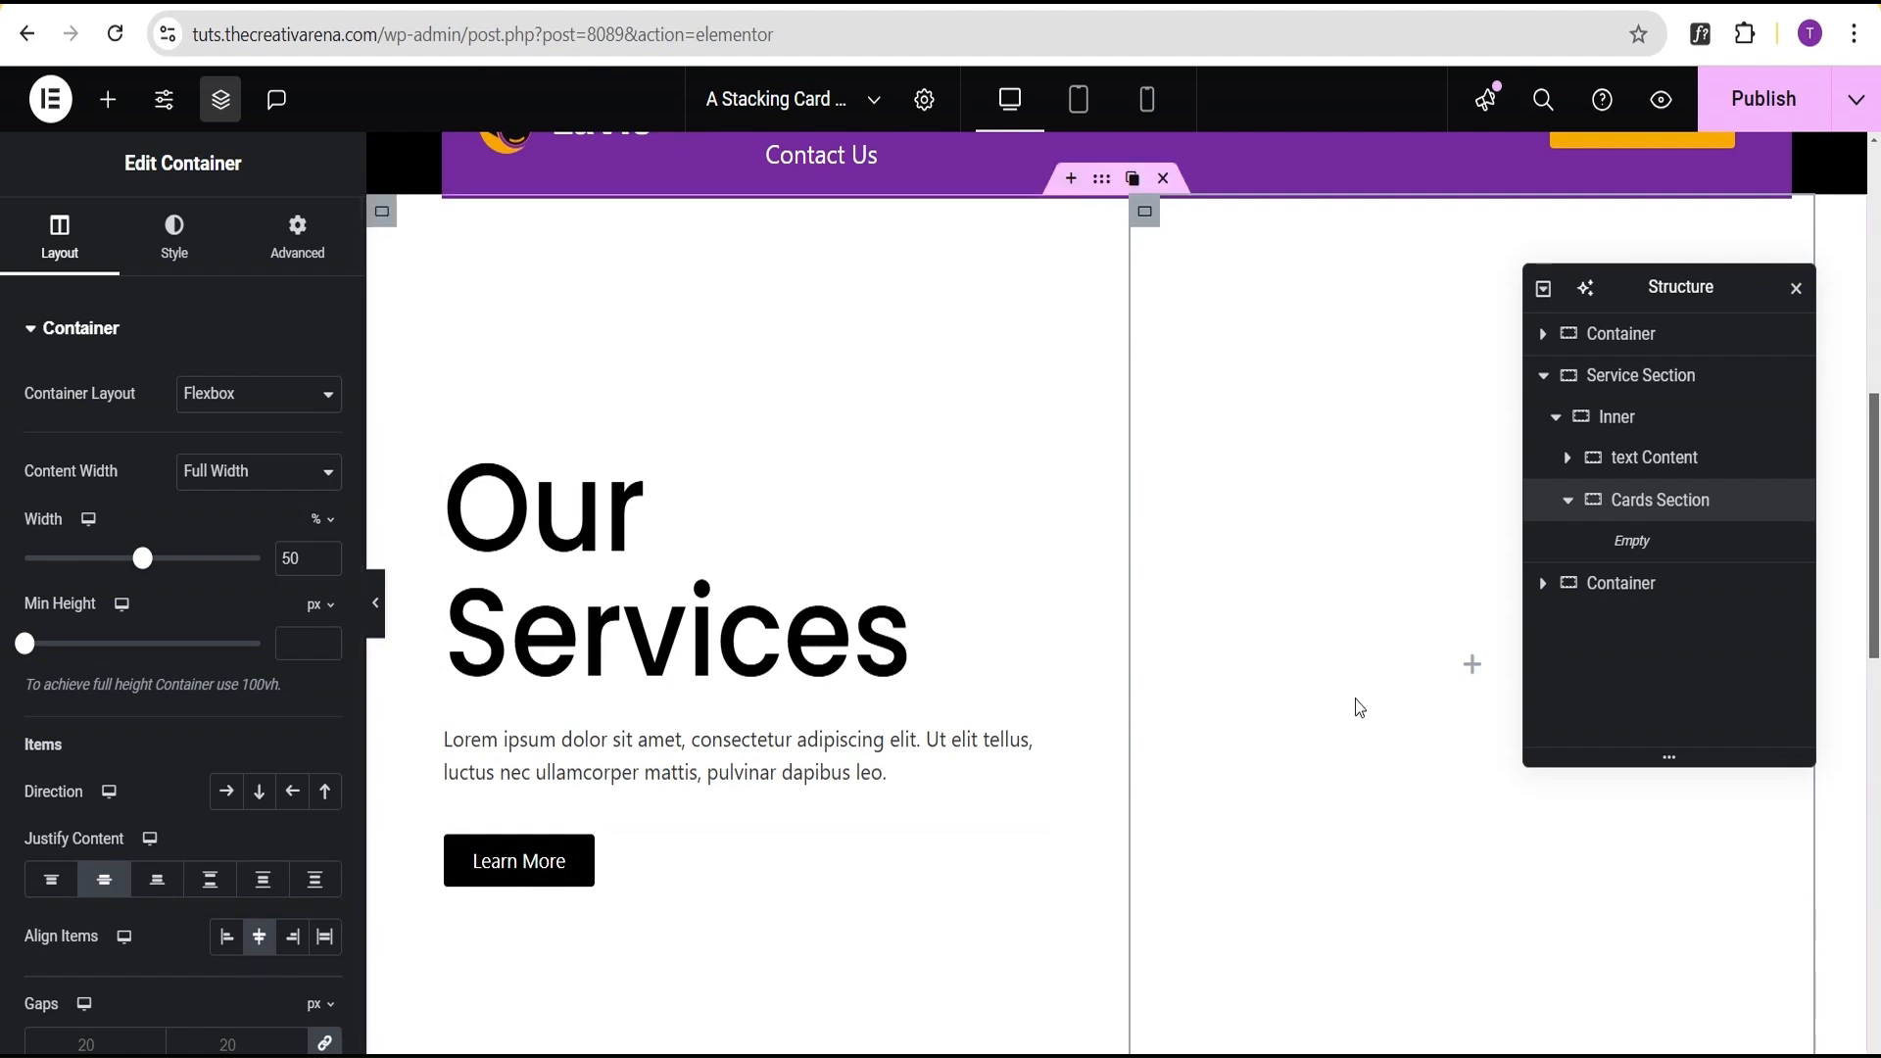
# Add a container inside the Cards Section and rename it "Card".
pyautogui.click(1472, 664)
pyautogui.scroll(-3, 1433, 711)
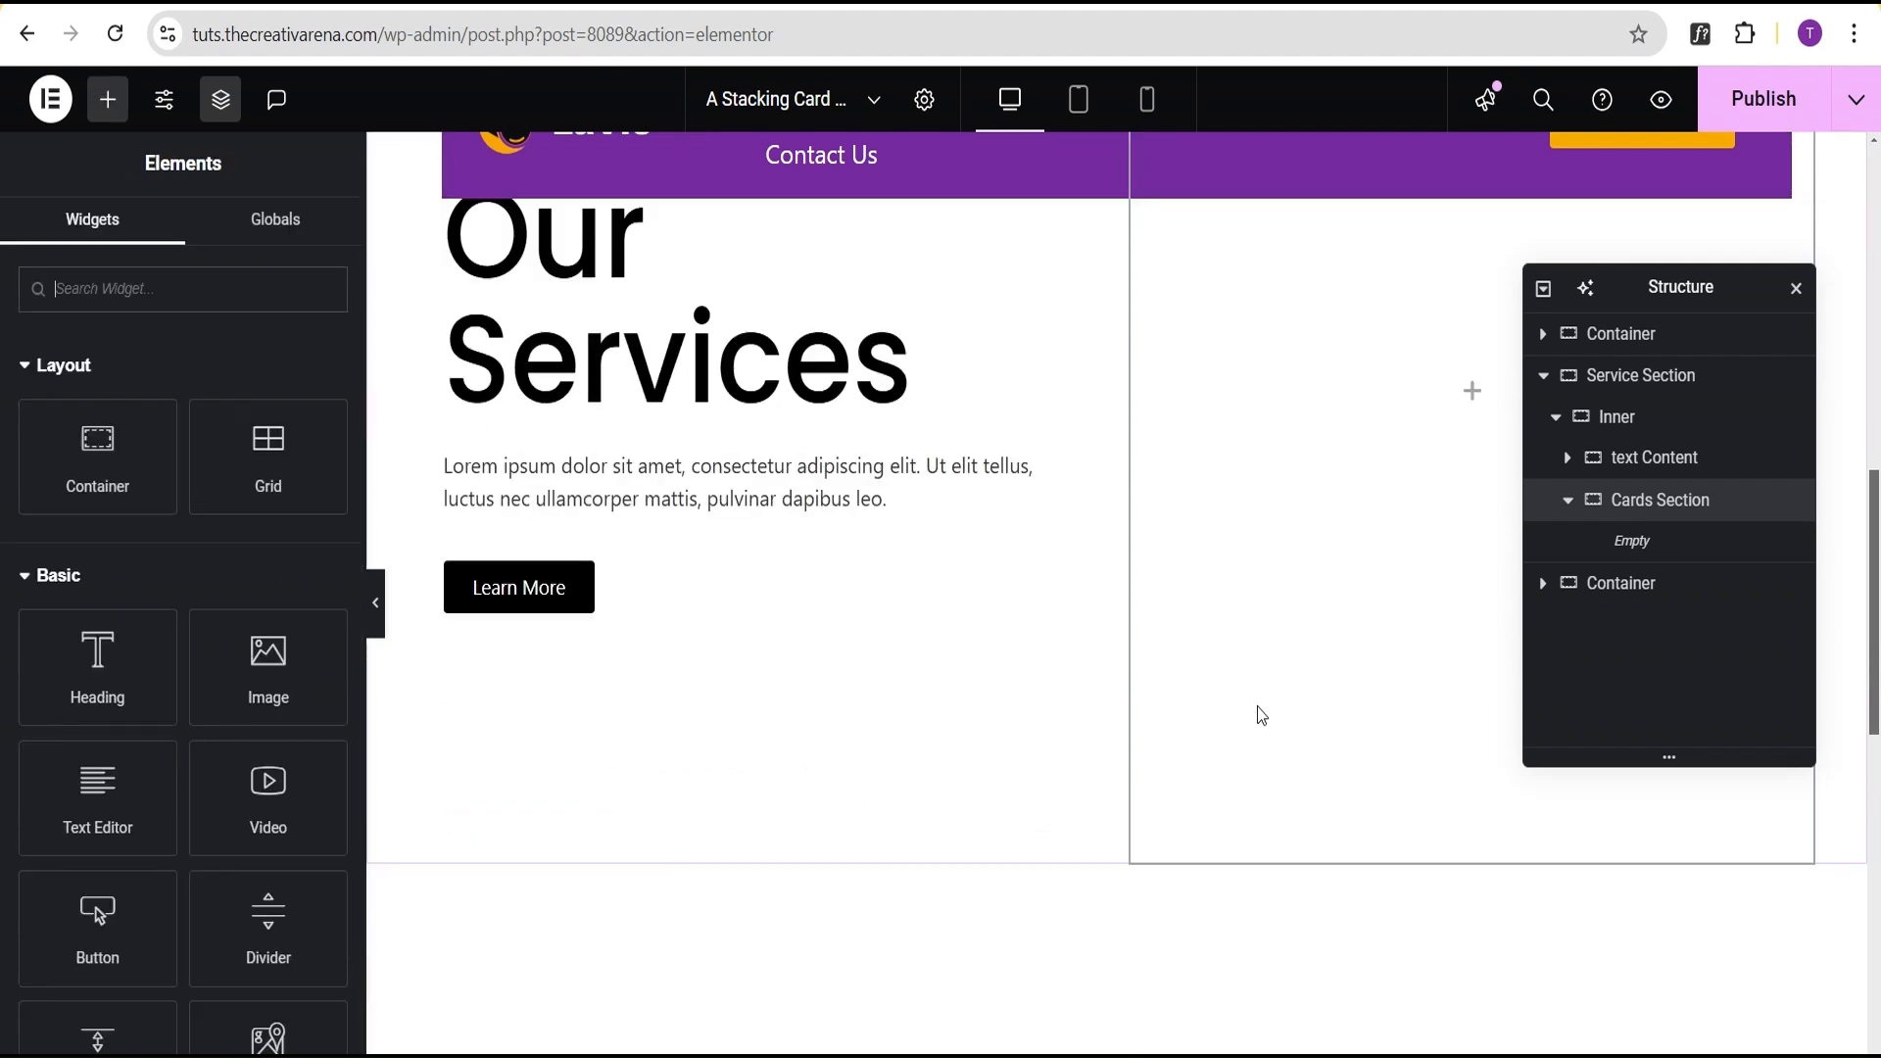
pyautogui.scroll(5, 1256, 714)
pyautogui.moveTo(98, 467); pyautogui.dragTo(1420, 512)
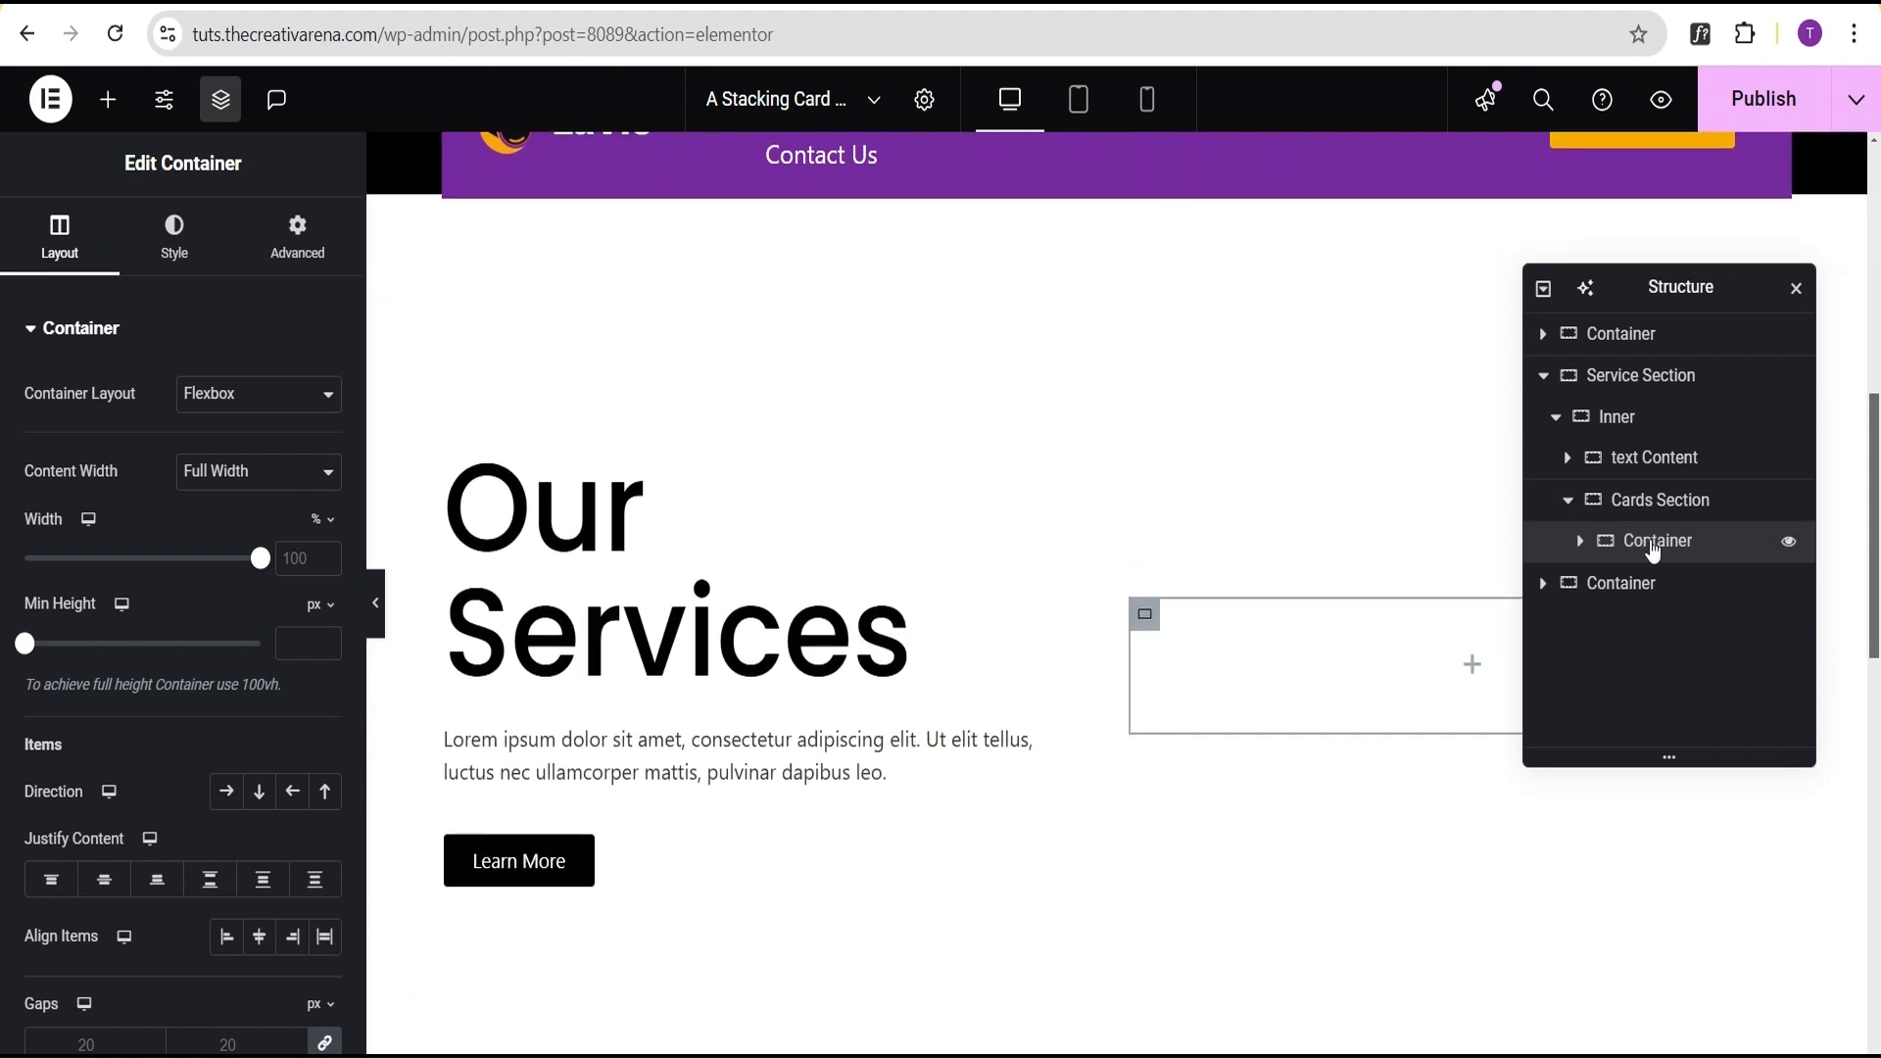
pyautogui.doubleClick(1659, 542)
pyautogui.write('Card')
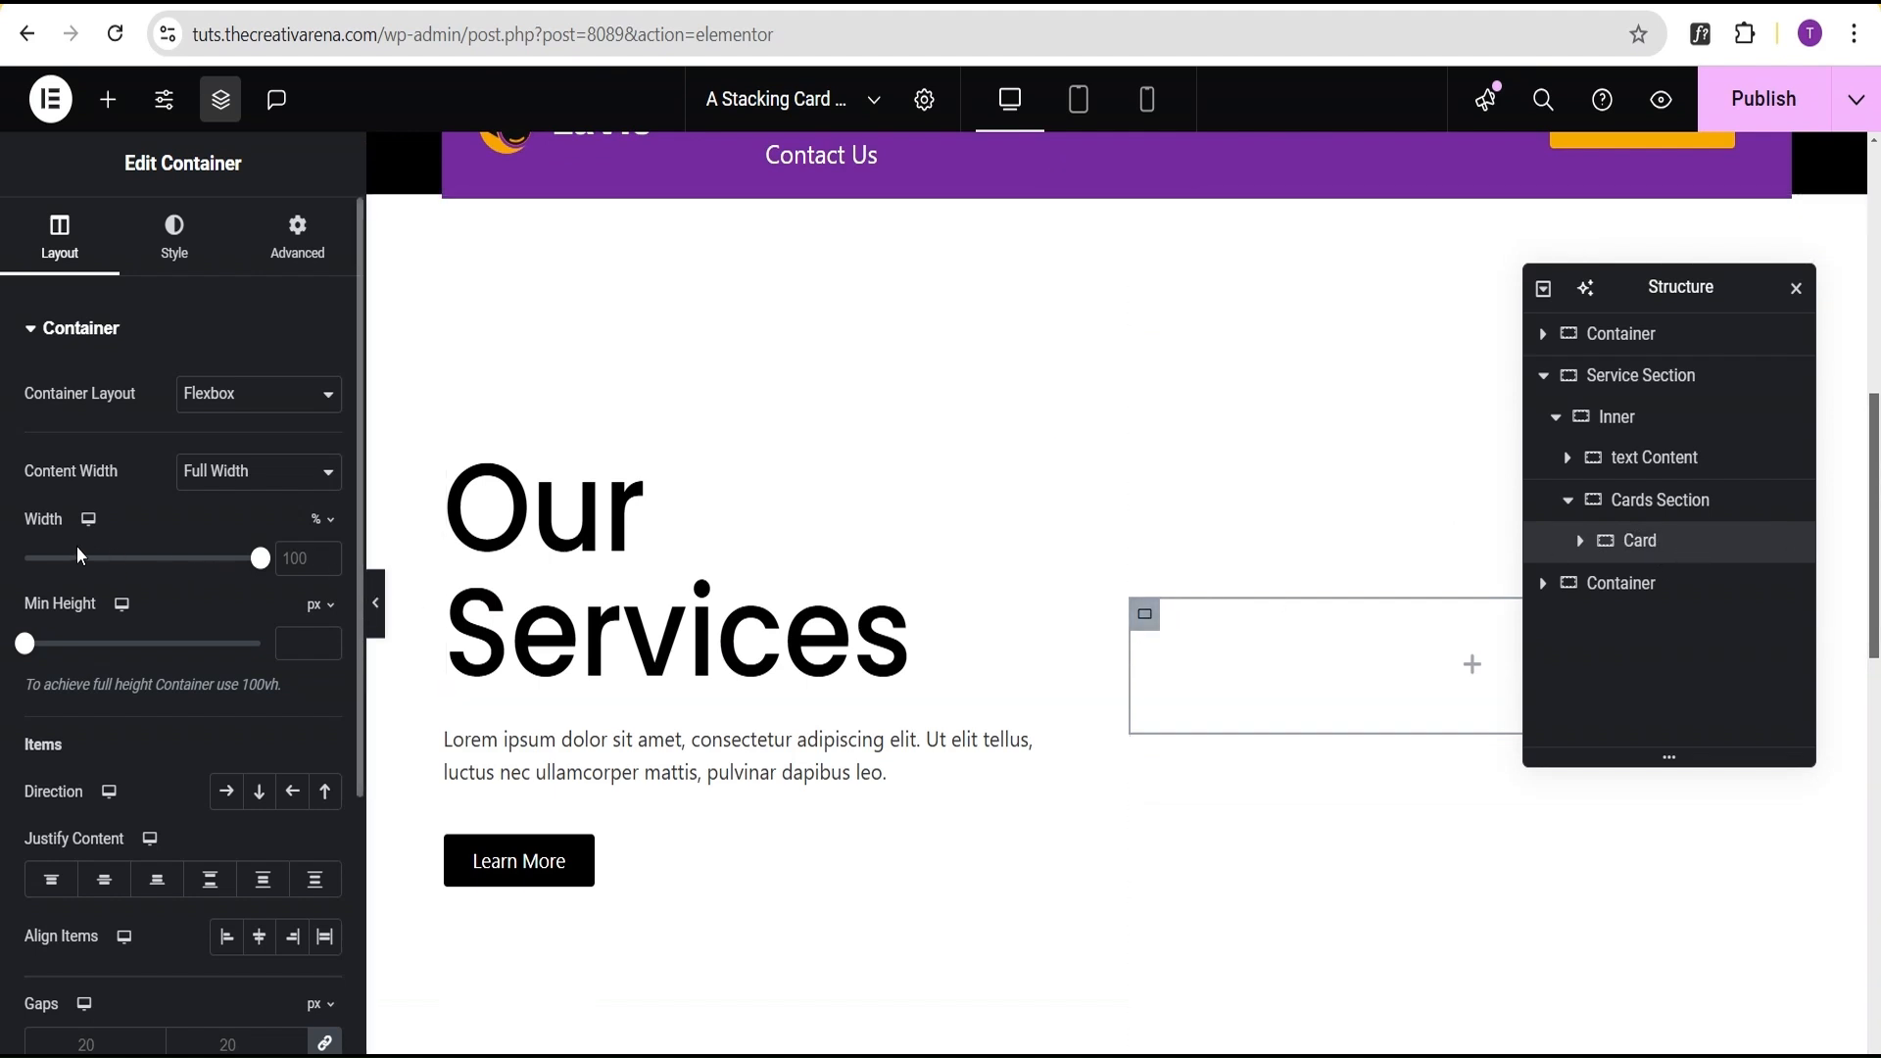
# Set the Card container's width to 350 px and its minimum height to 350 px.
pyautogui.click(320, 529)
pyautogui.click(314, 524)
pyautogui.doubleClick(298, 558)
pyautogui.write('350')
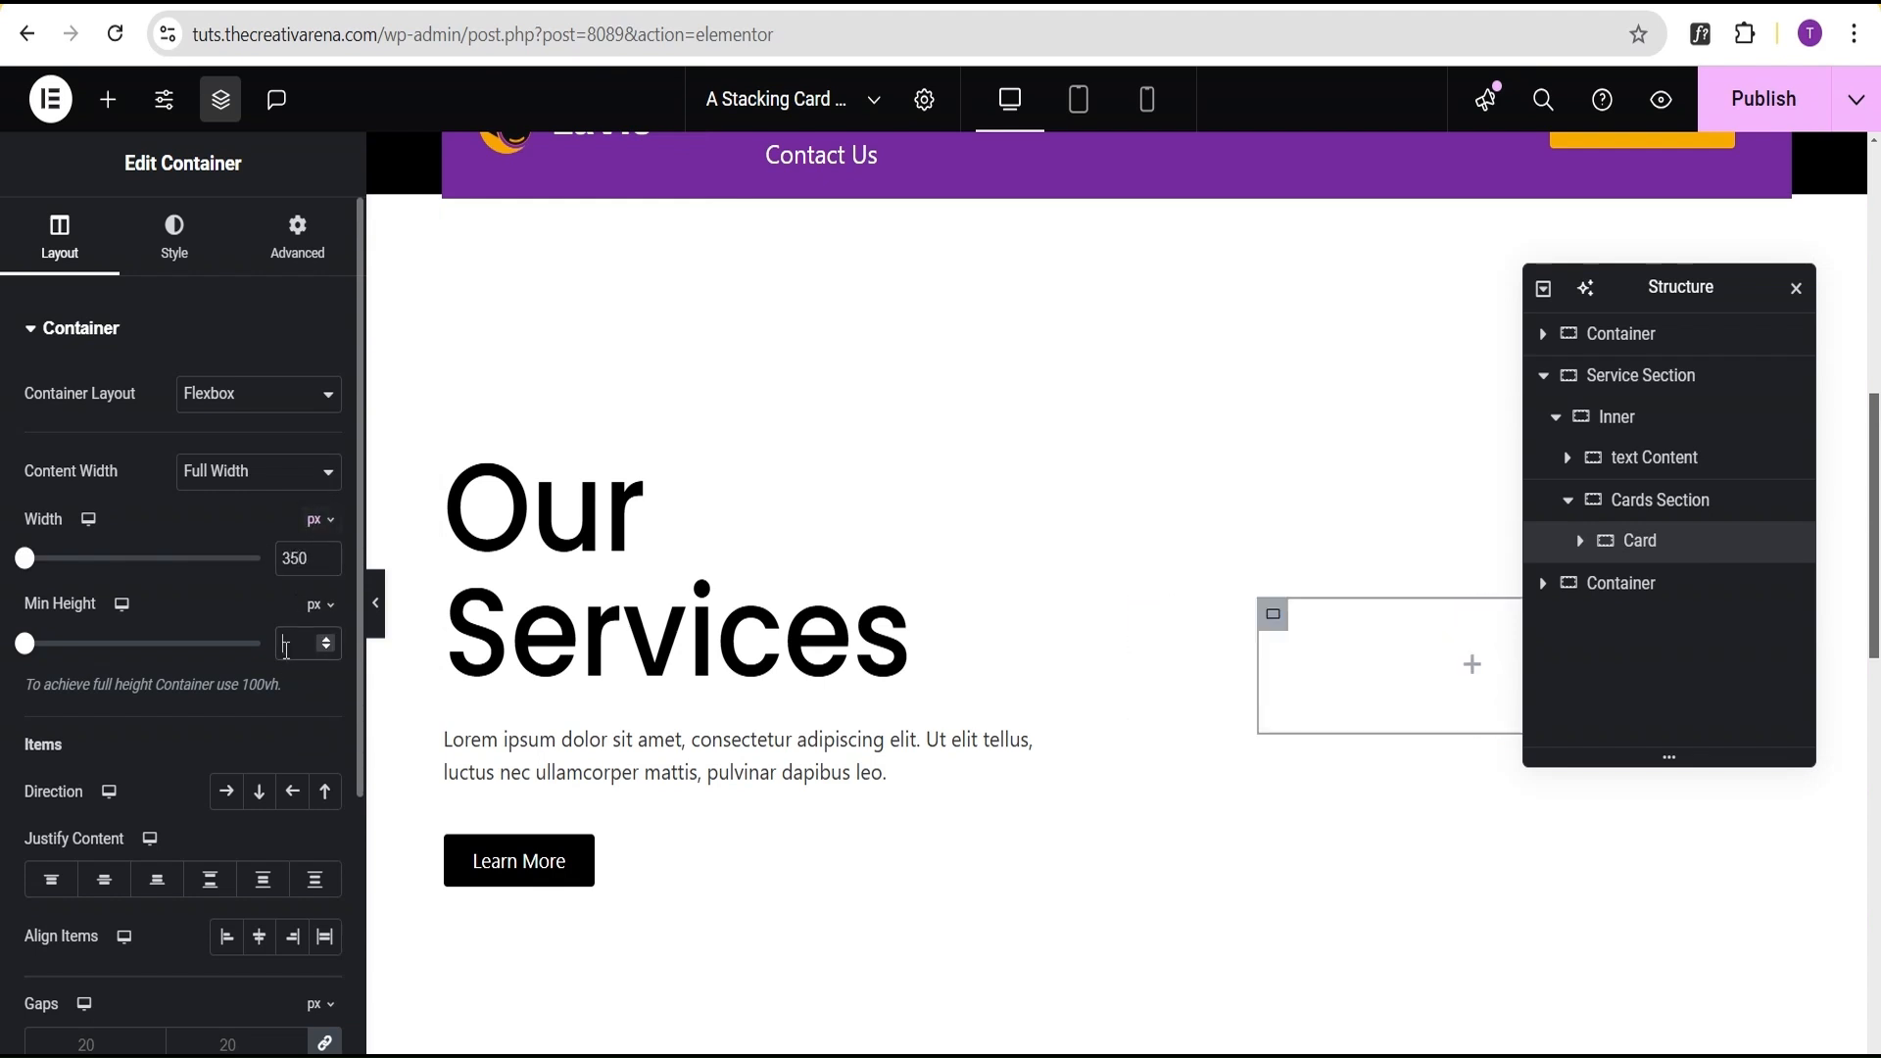
pyautogui.click(286, 649)
pyautogui.write('350')
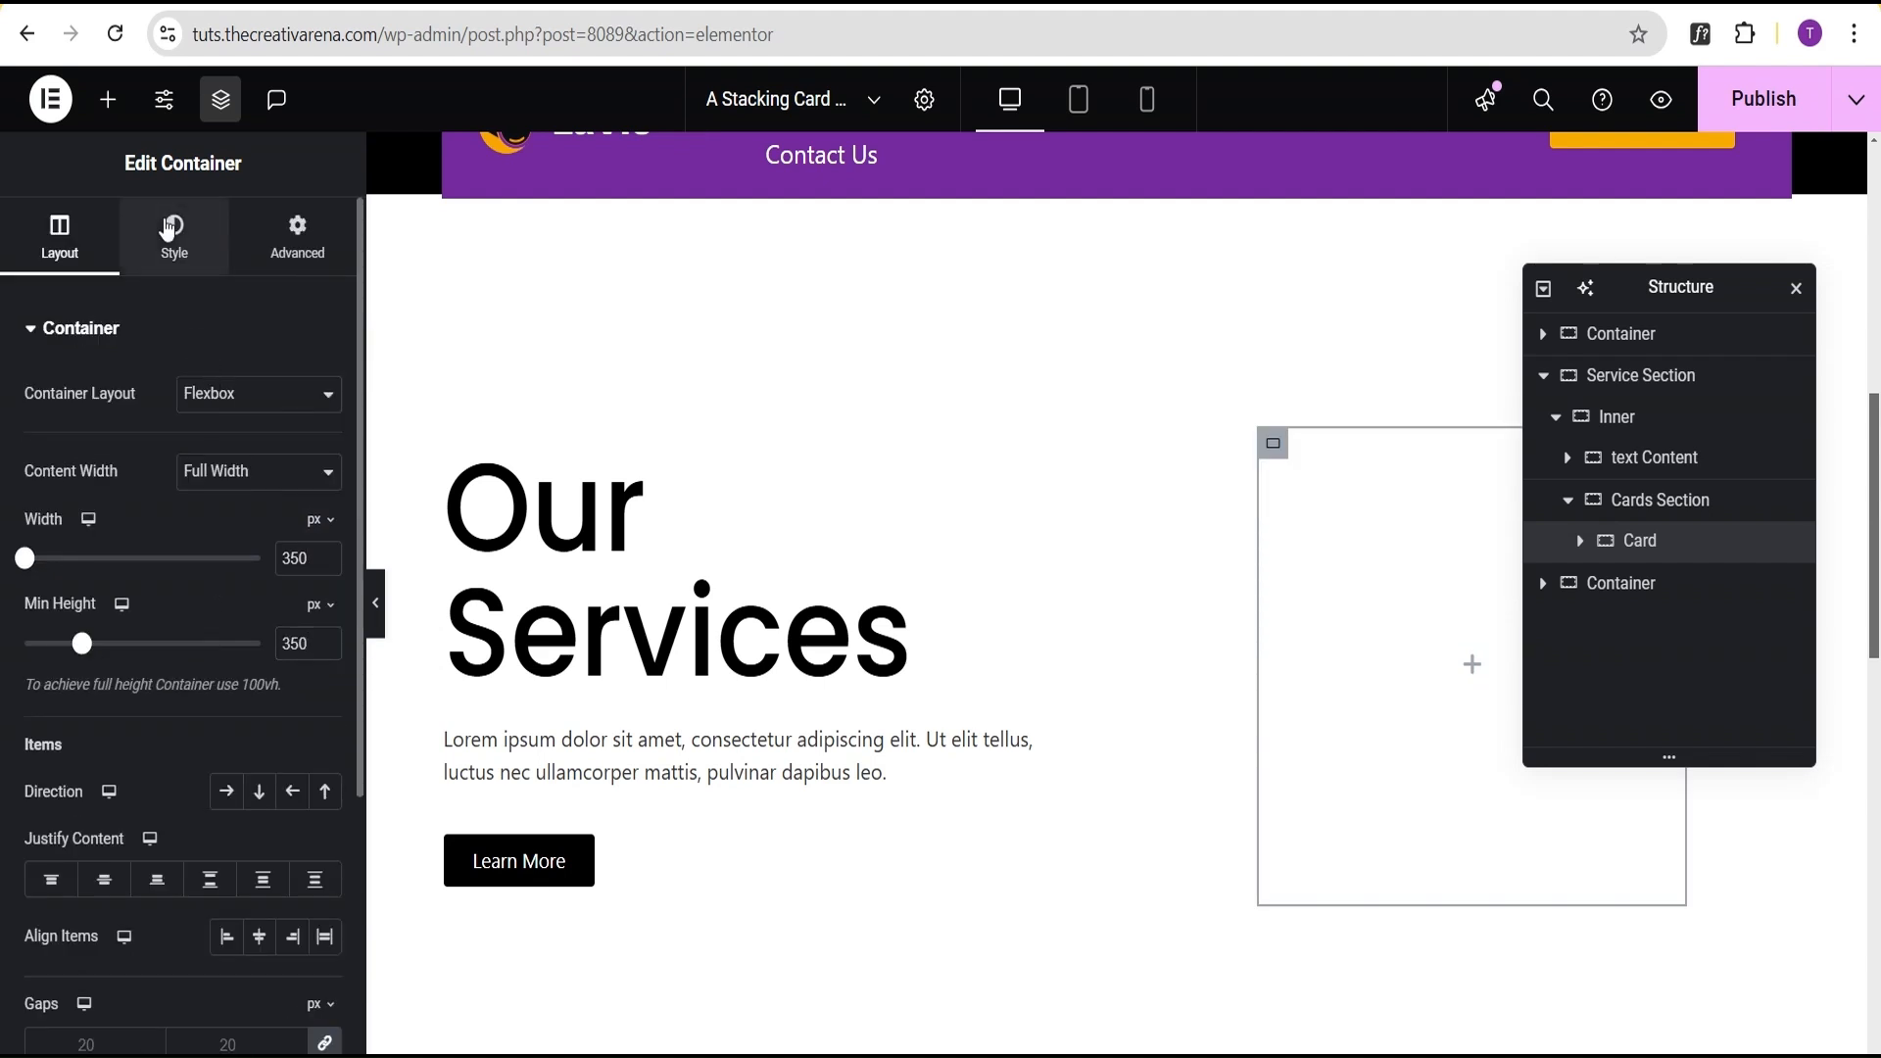
# Give the Card container a gradient background with red #FF0000 as its first color.
pyautogui.click(172, 243)
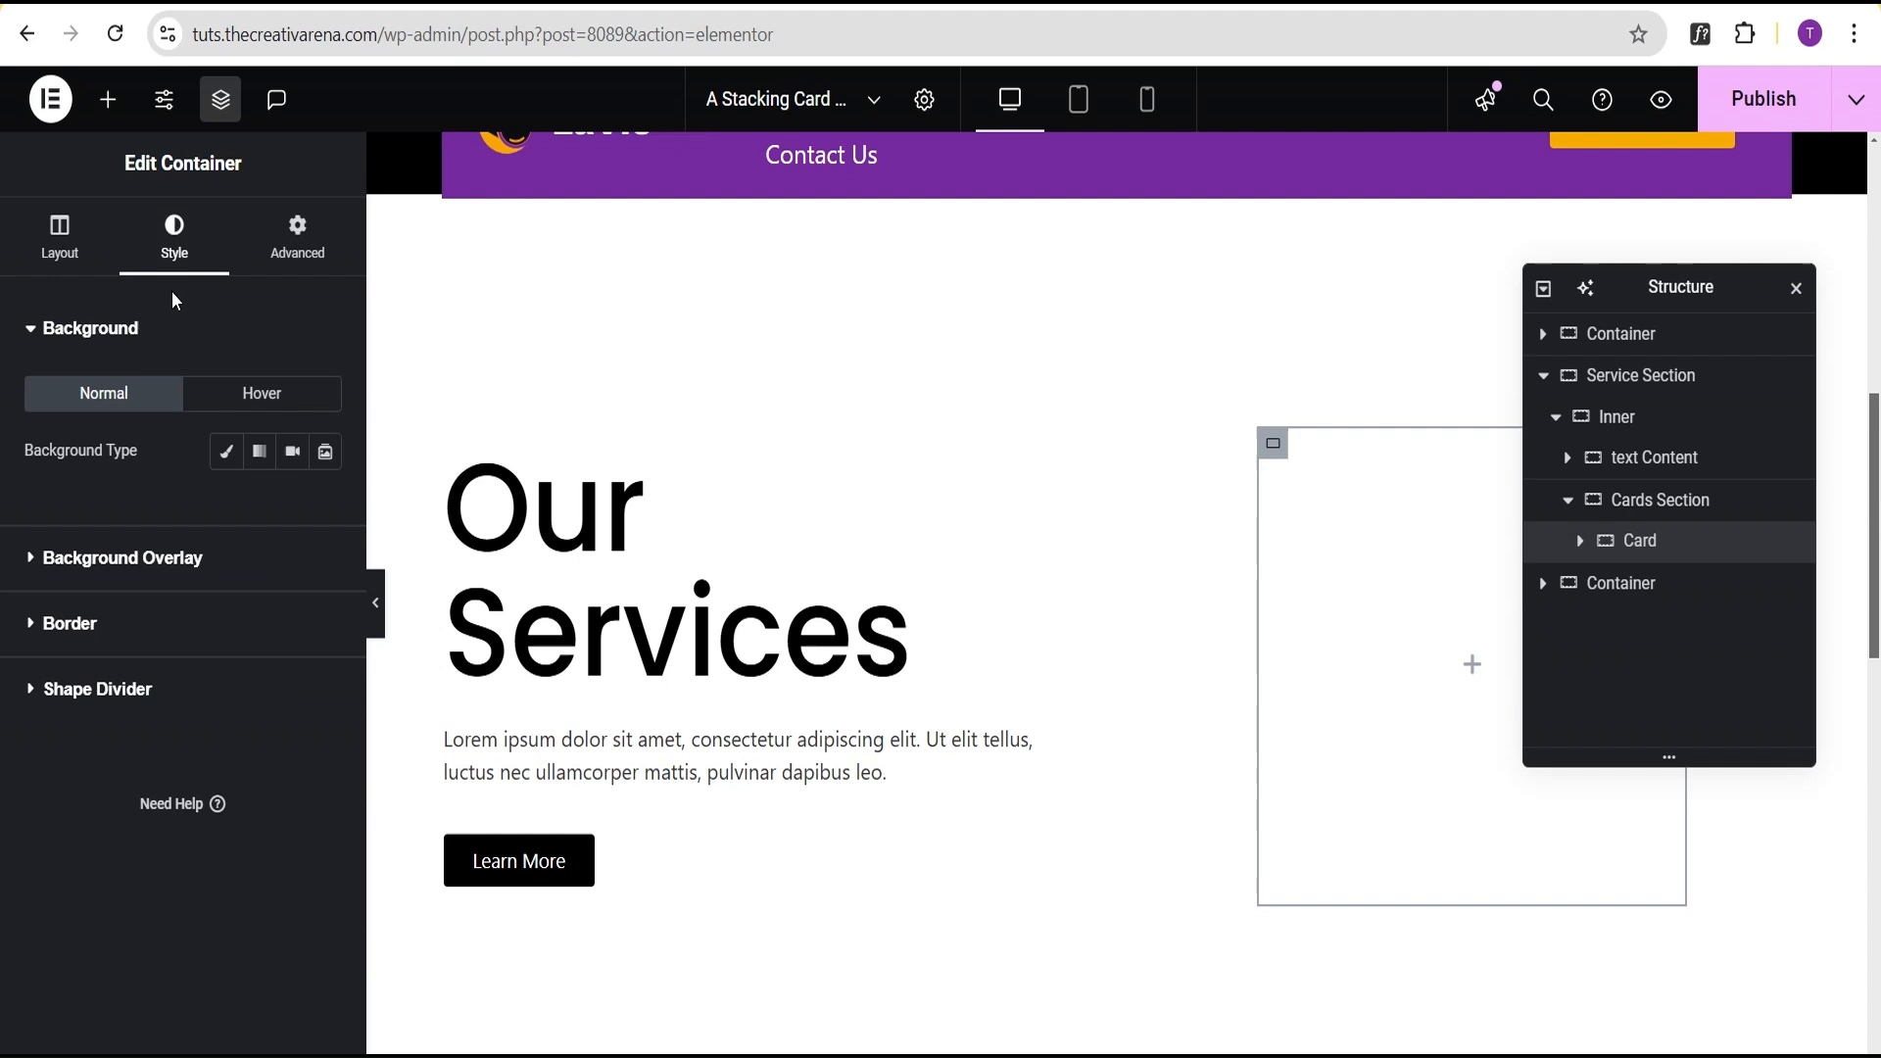
pyautogui.click(260, 456)
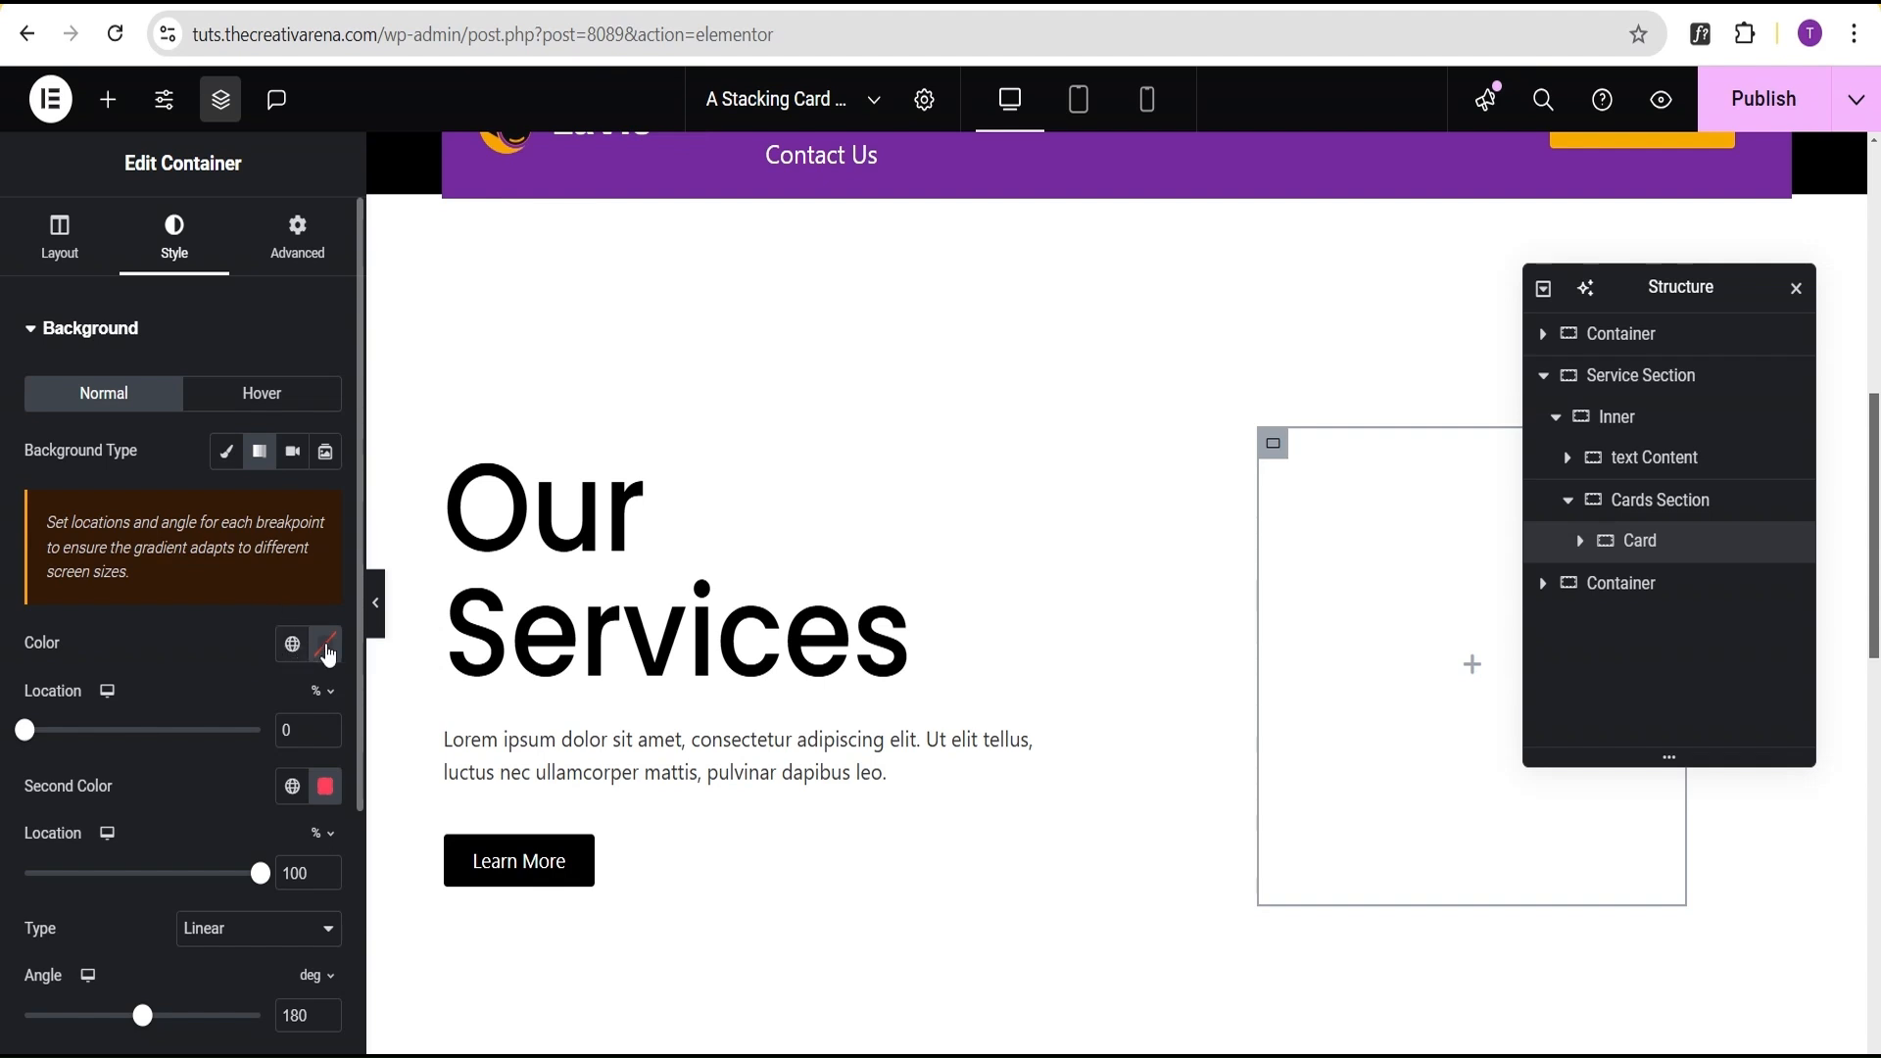
pyautogui.click(325, 644)
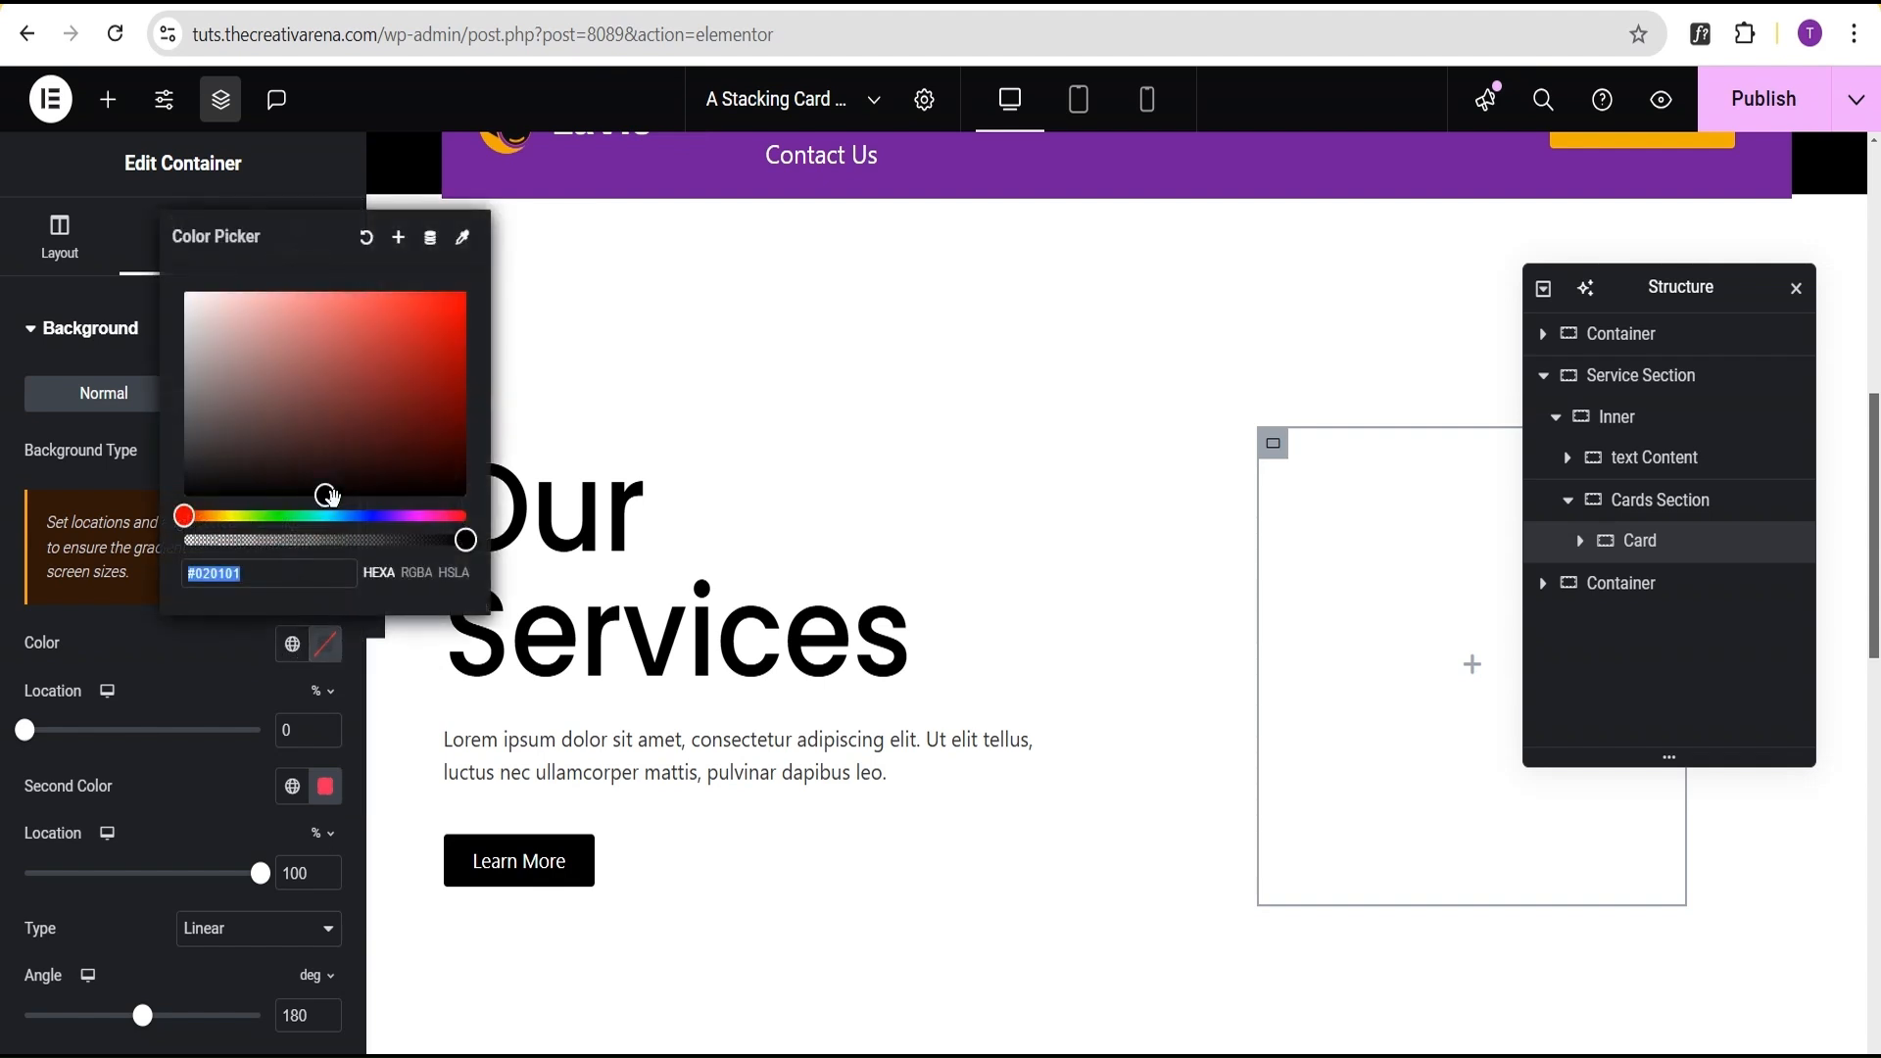
pyautogui.moveTo(326, 495); pyautogui.dragTo(472, 284)
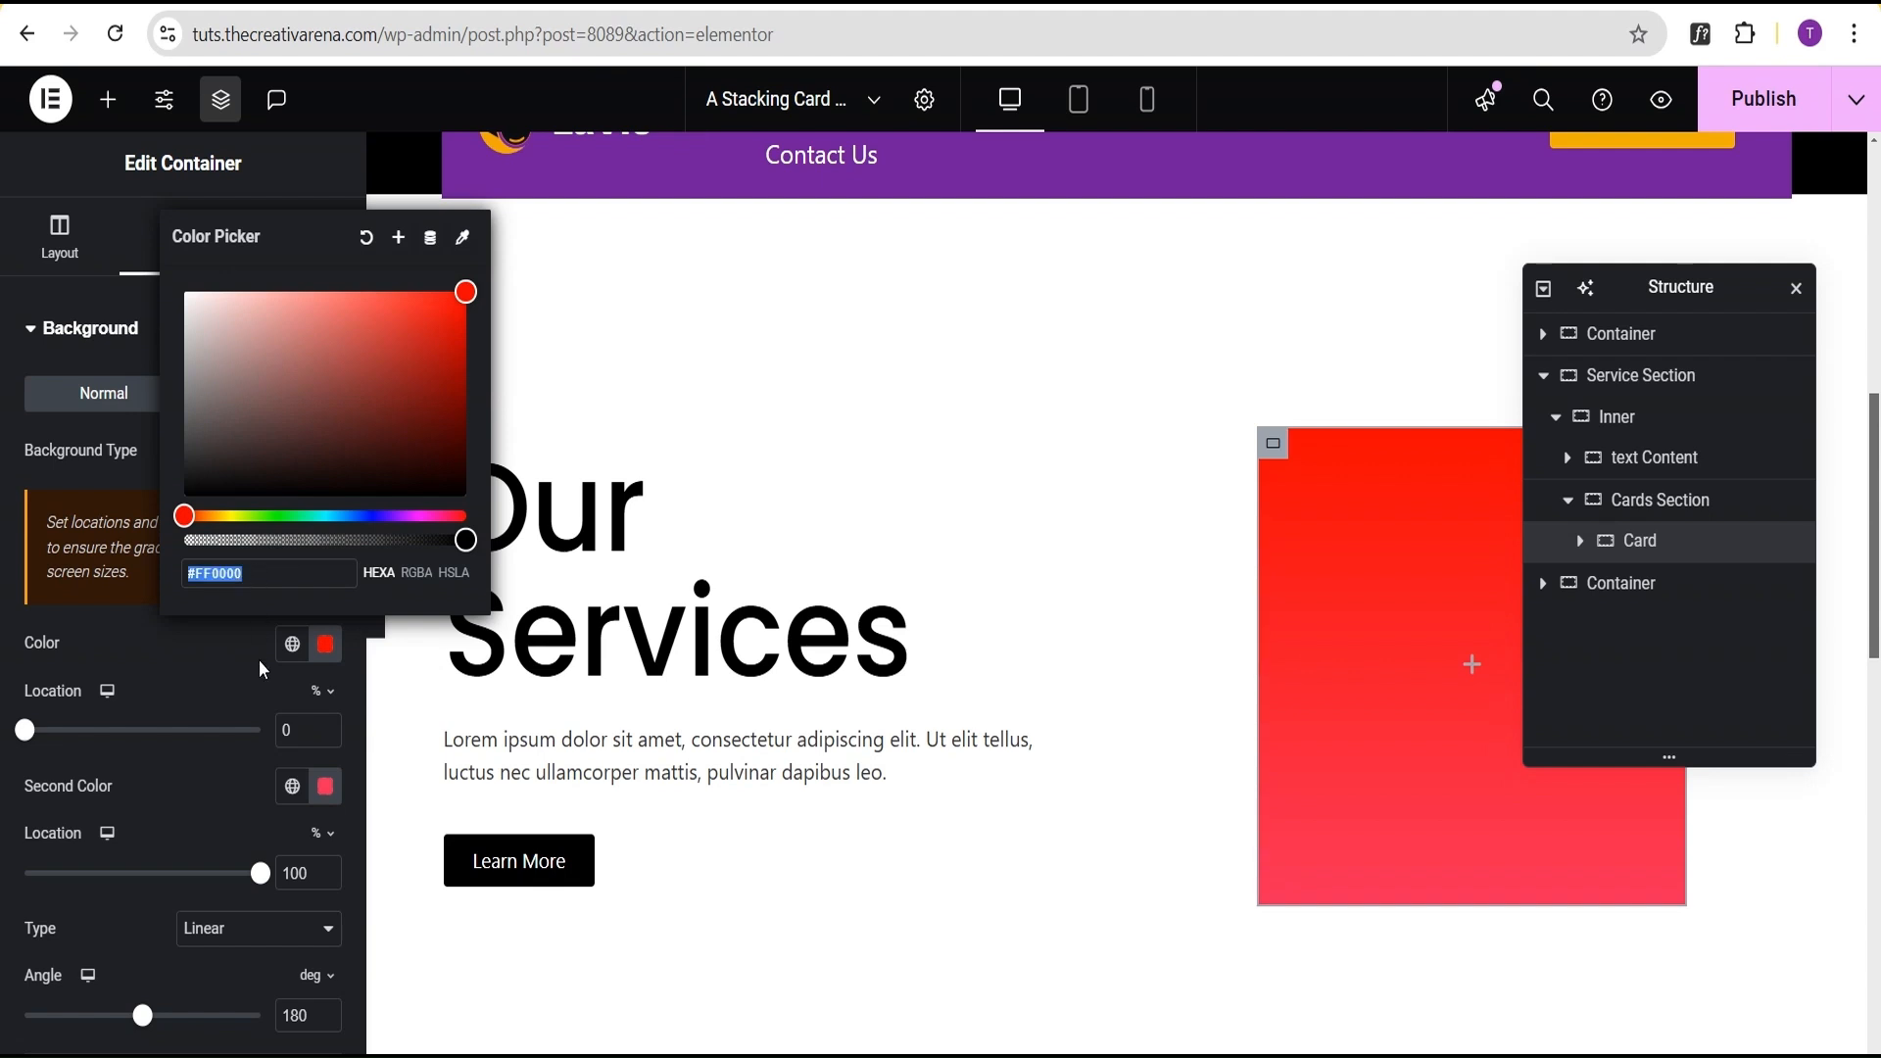
# Set the second color of the Card's gradient to the muted brown-red #7E5353.
pyautogui.click(328, 789)
pyautogui.click(326, 788)
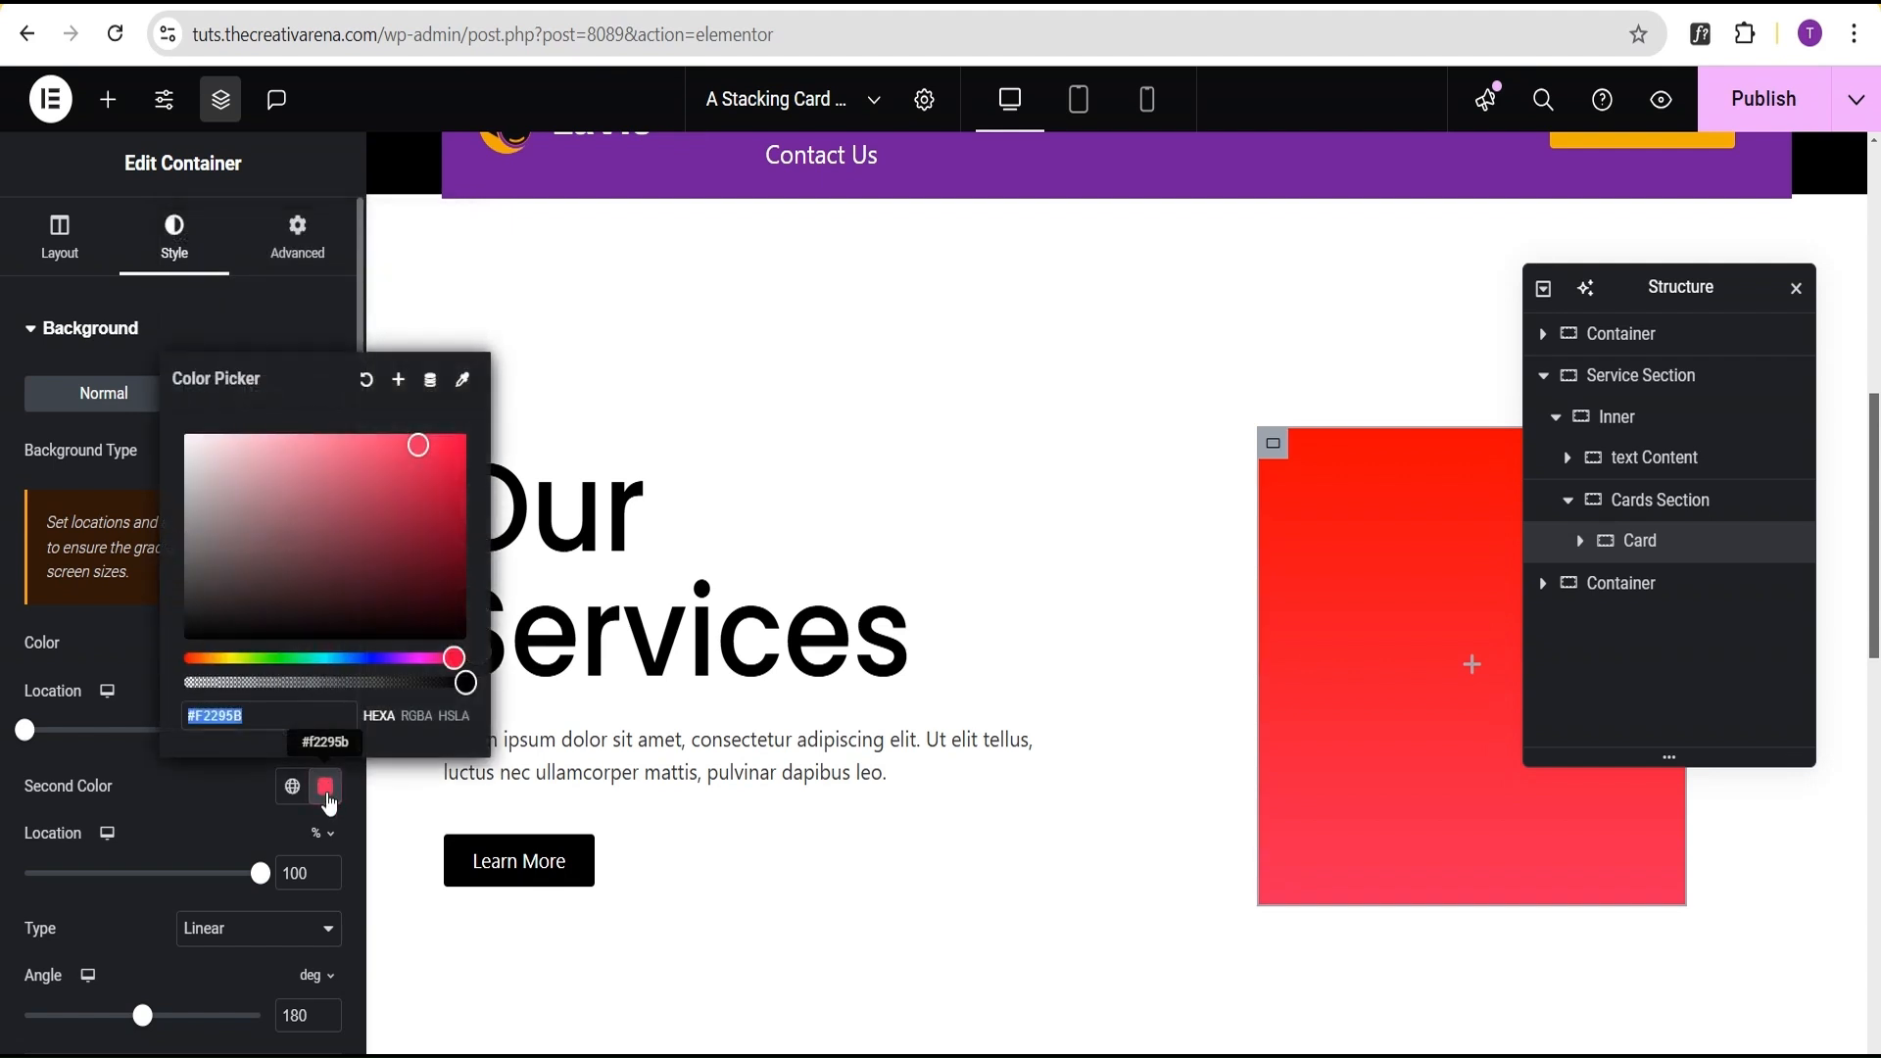
pyautogui.write('#FF0000')
pyautogui.moveTo(465, 433); pyautogui.dragTo(279, 538)
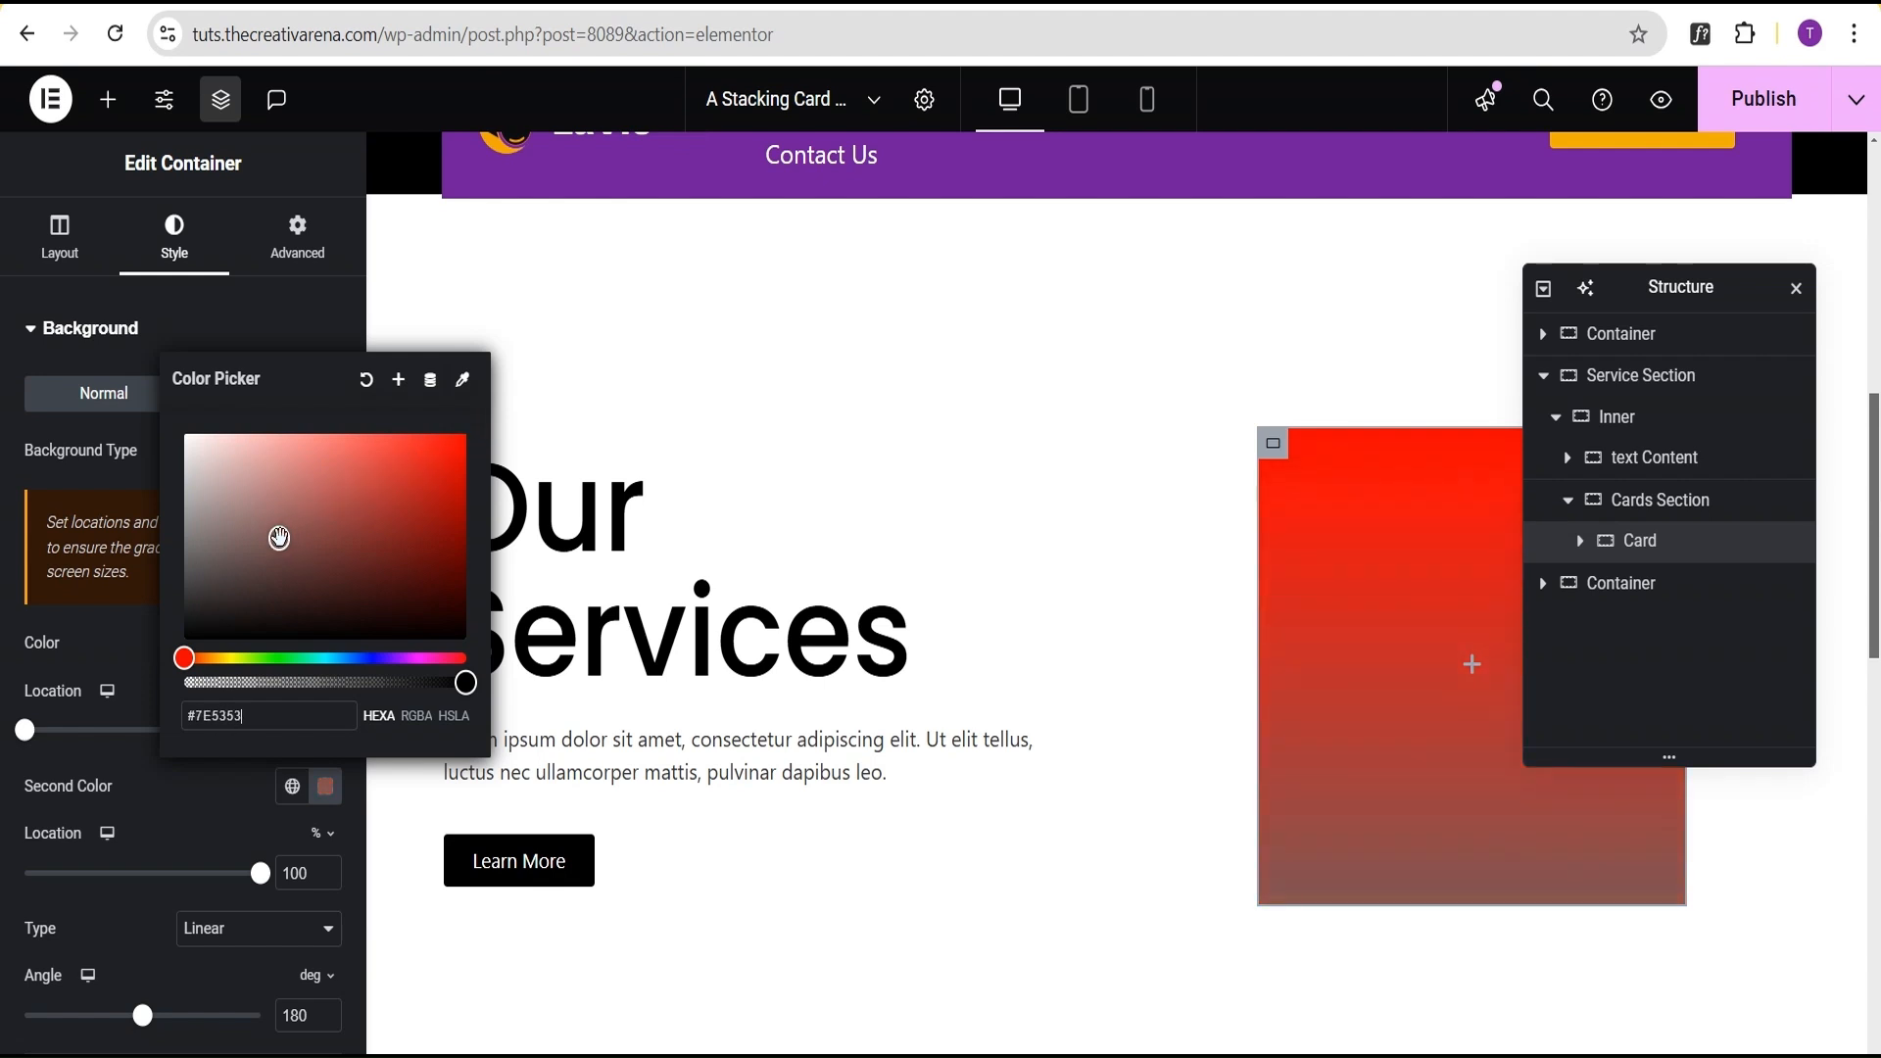
pyautogui.click(180, 807)
# Change the Card's background gradient type to Radial.
pyautogui.scroll(-2, 170, 882)
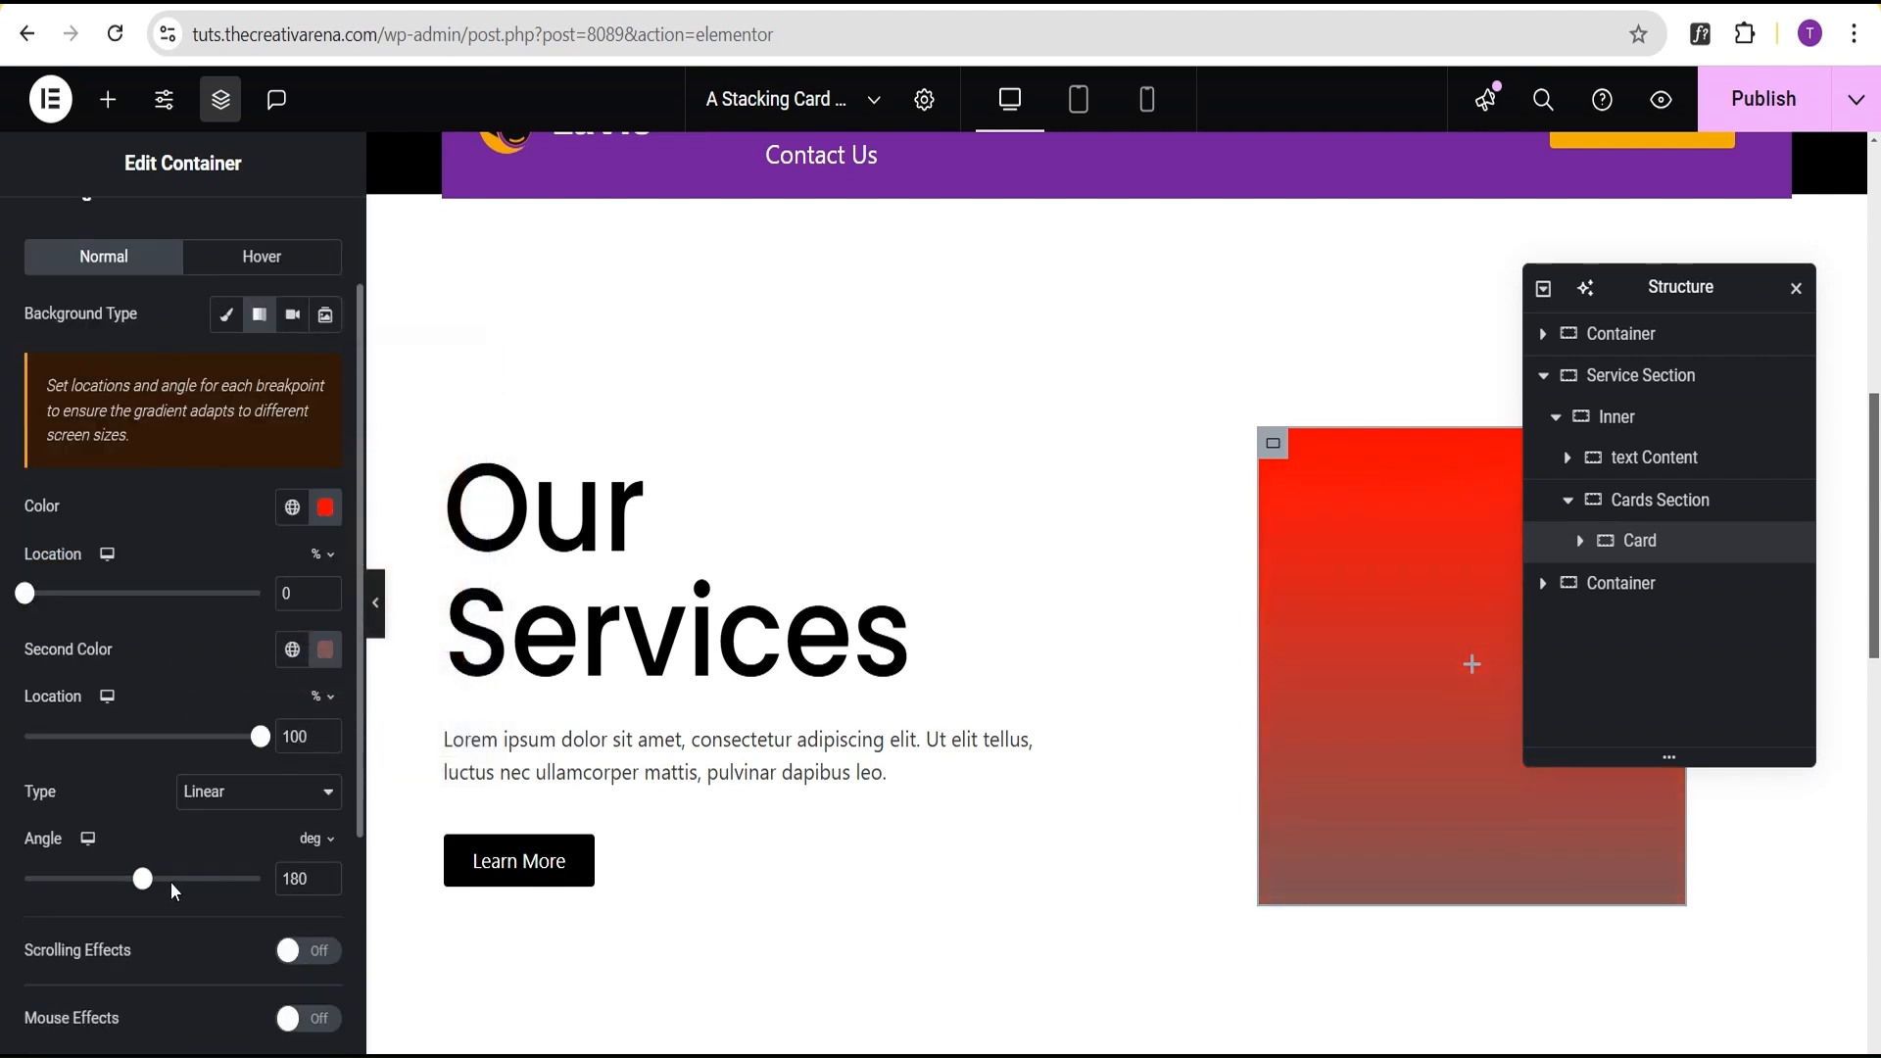
pyautogui.click(209, 794)
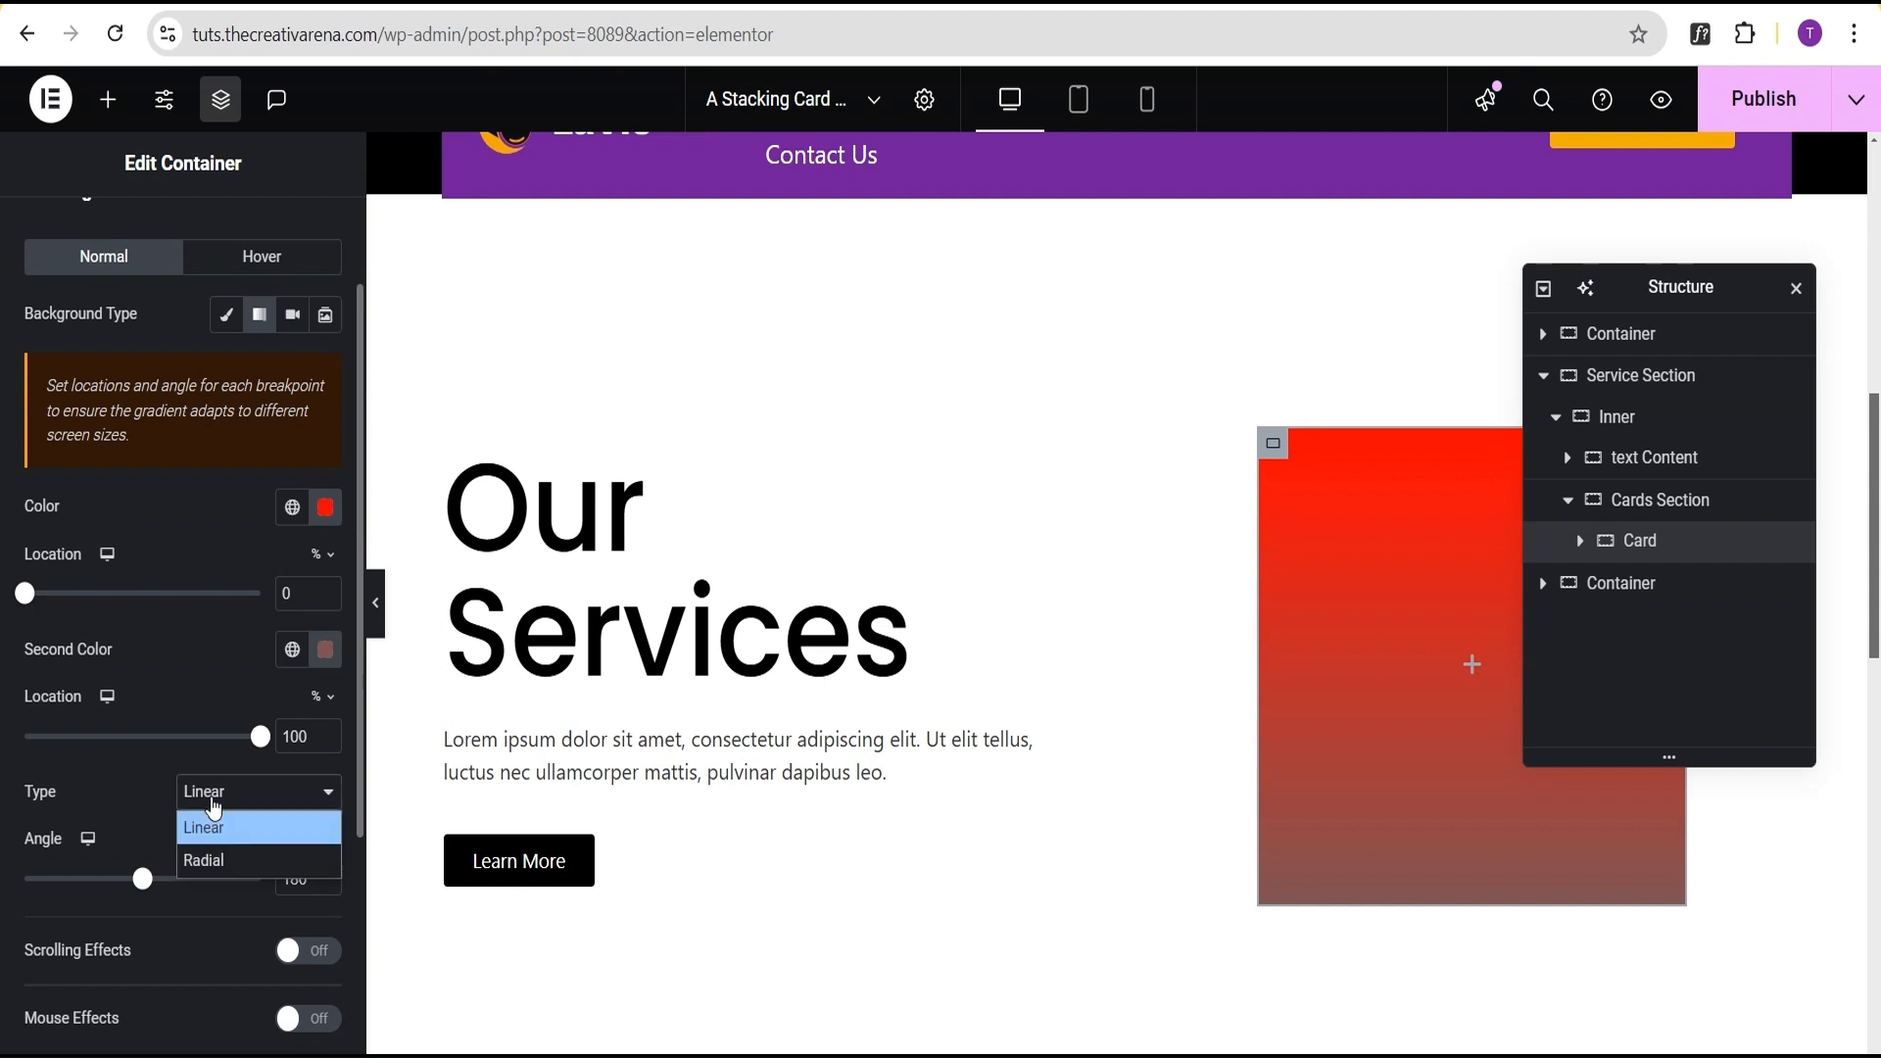
pyautogui.click(209, 856)
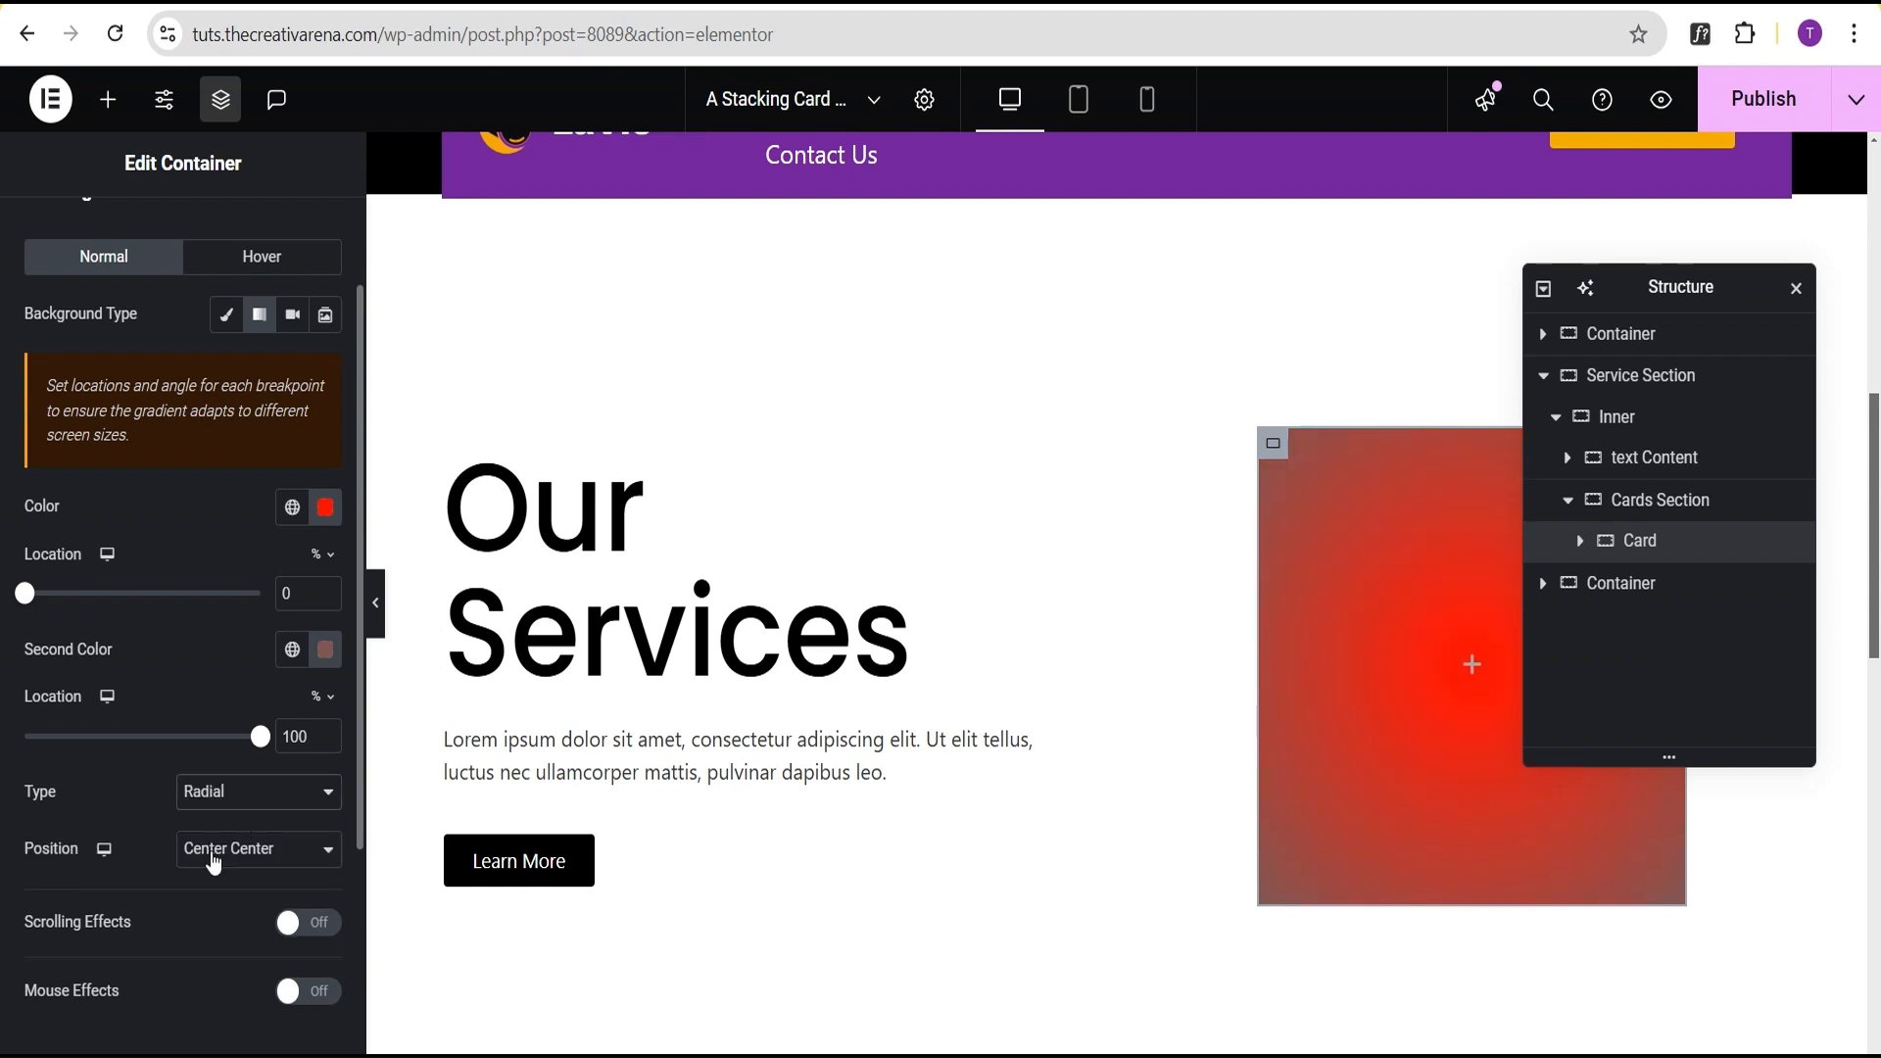
# Set the Card container's border radius to 30 px on all corners.
pyautogui.scroll(-3, 212, 862)
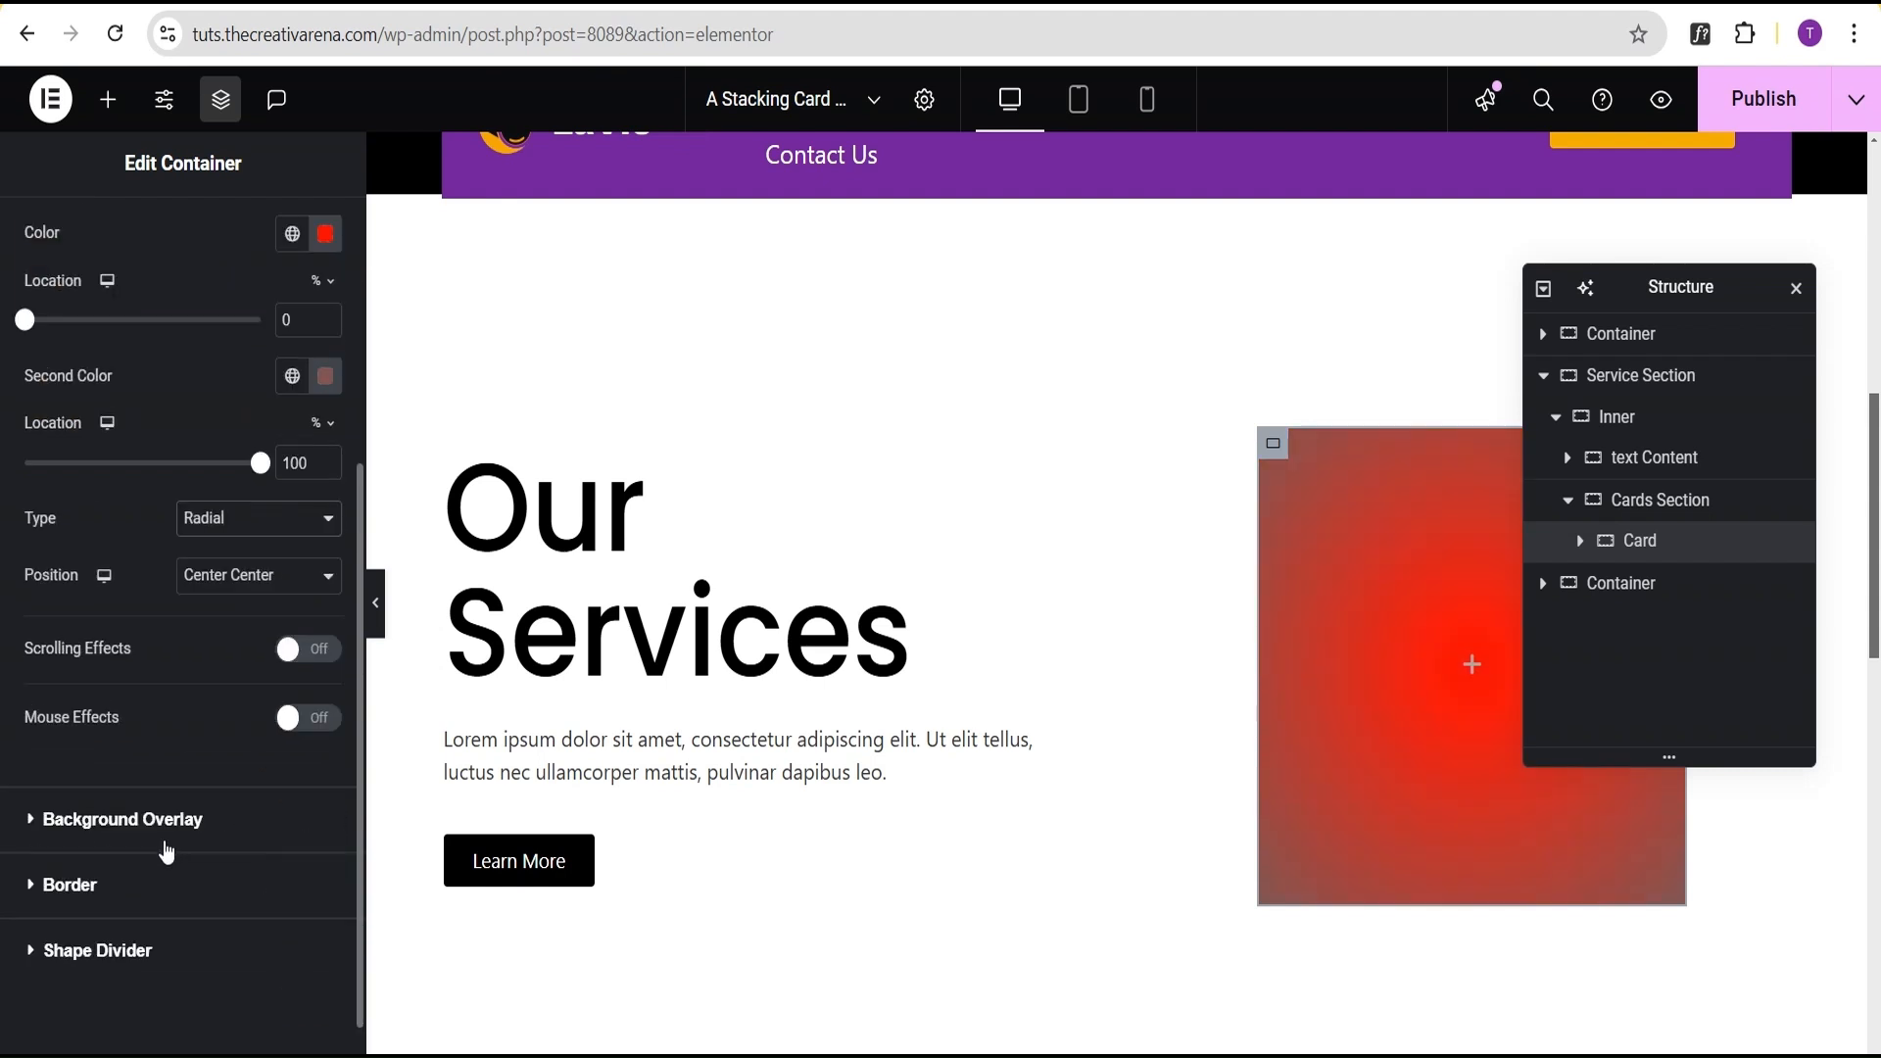
pyautogui.click(136, 894)
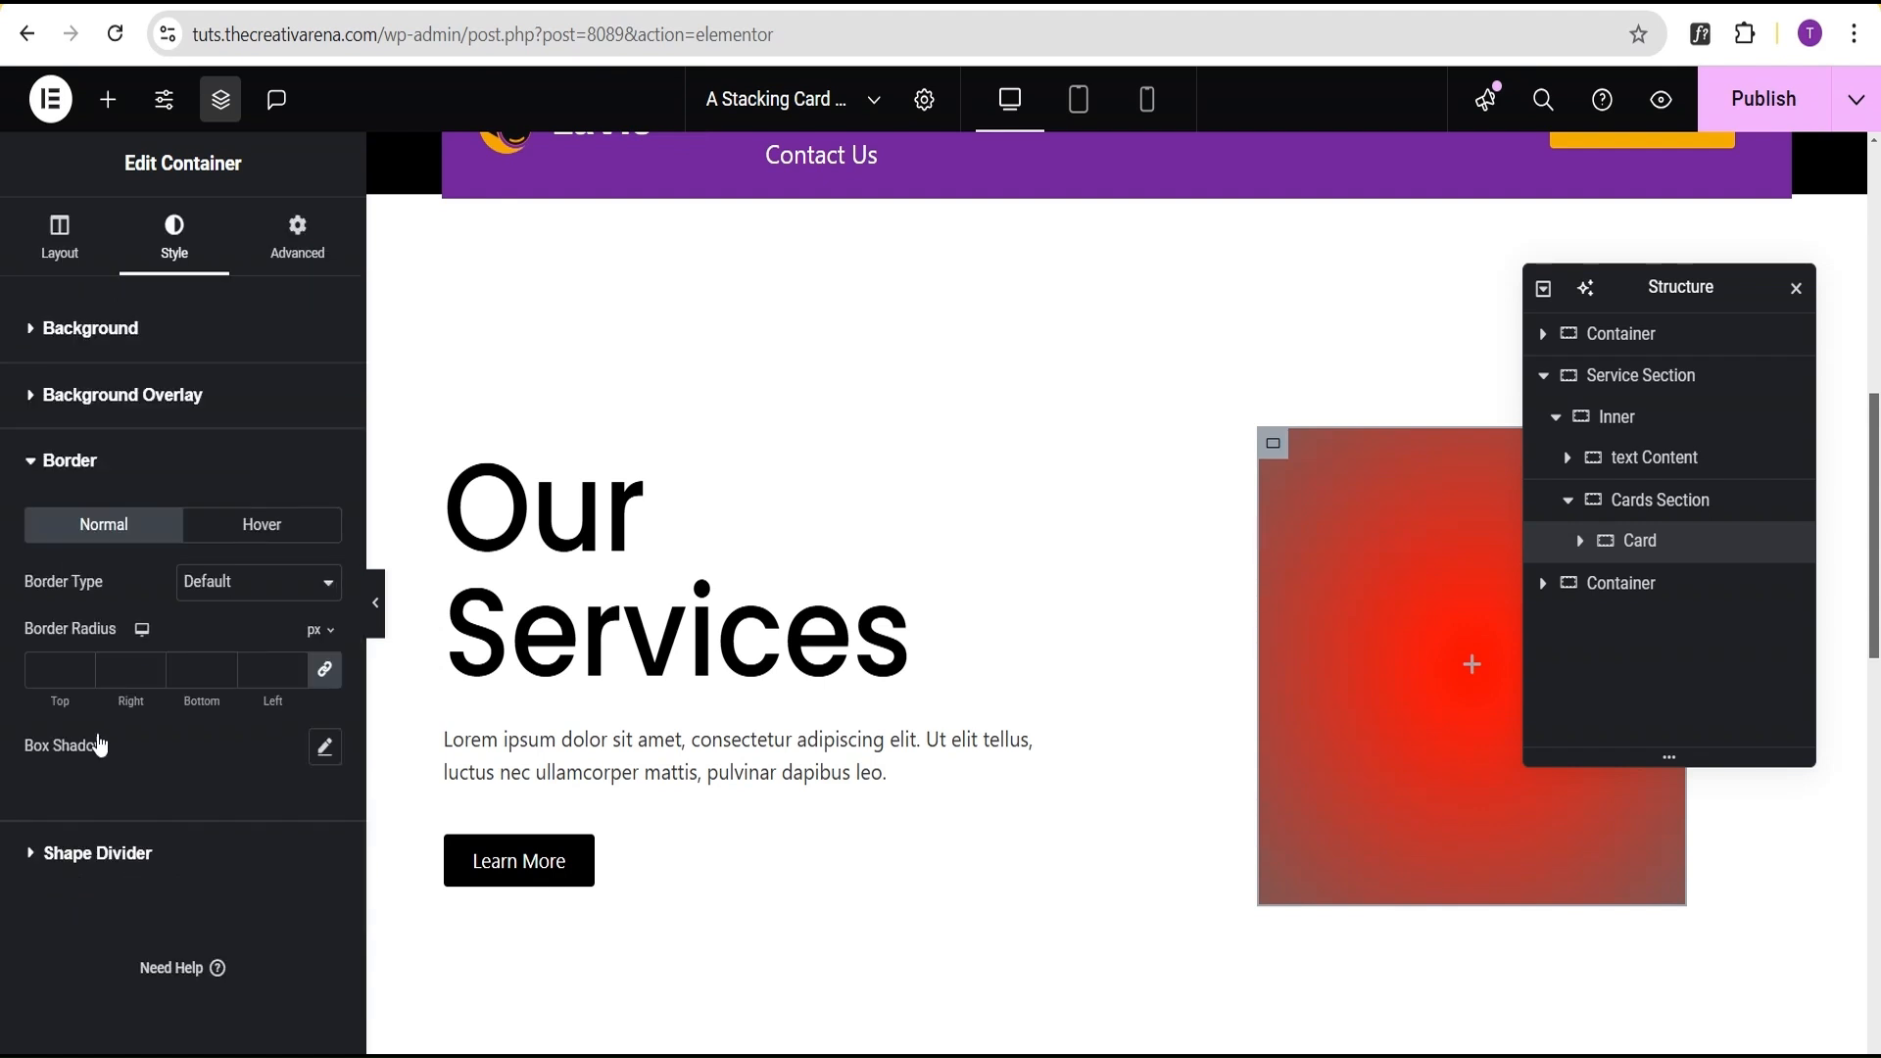
pyautogui.click(49, 671)
pyautogui.write('30')
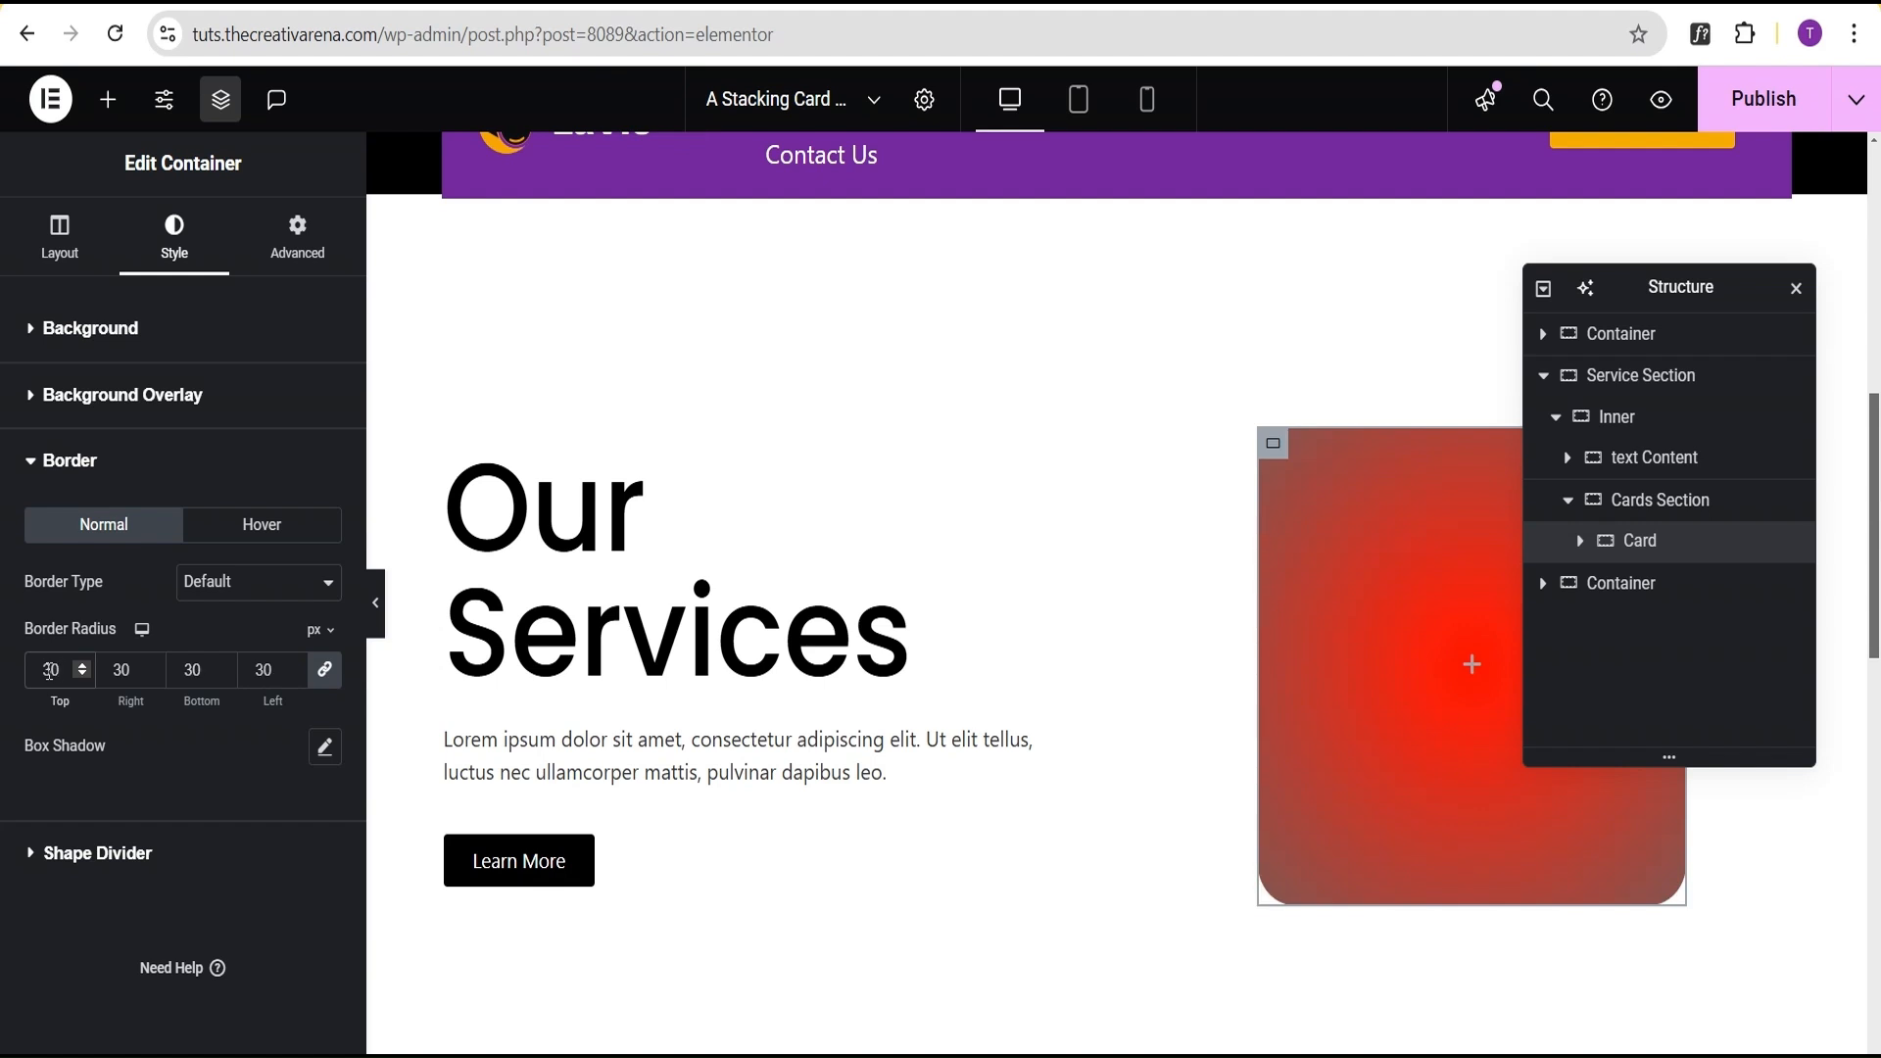
pyautogui.click(198, 772)
# Add an Icon widget inside the Card container.
pyautogui.click(1474, 672)
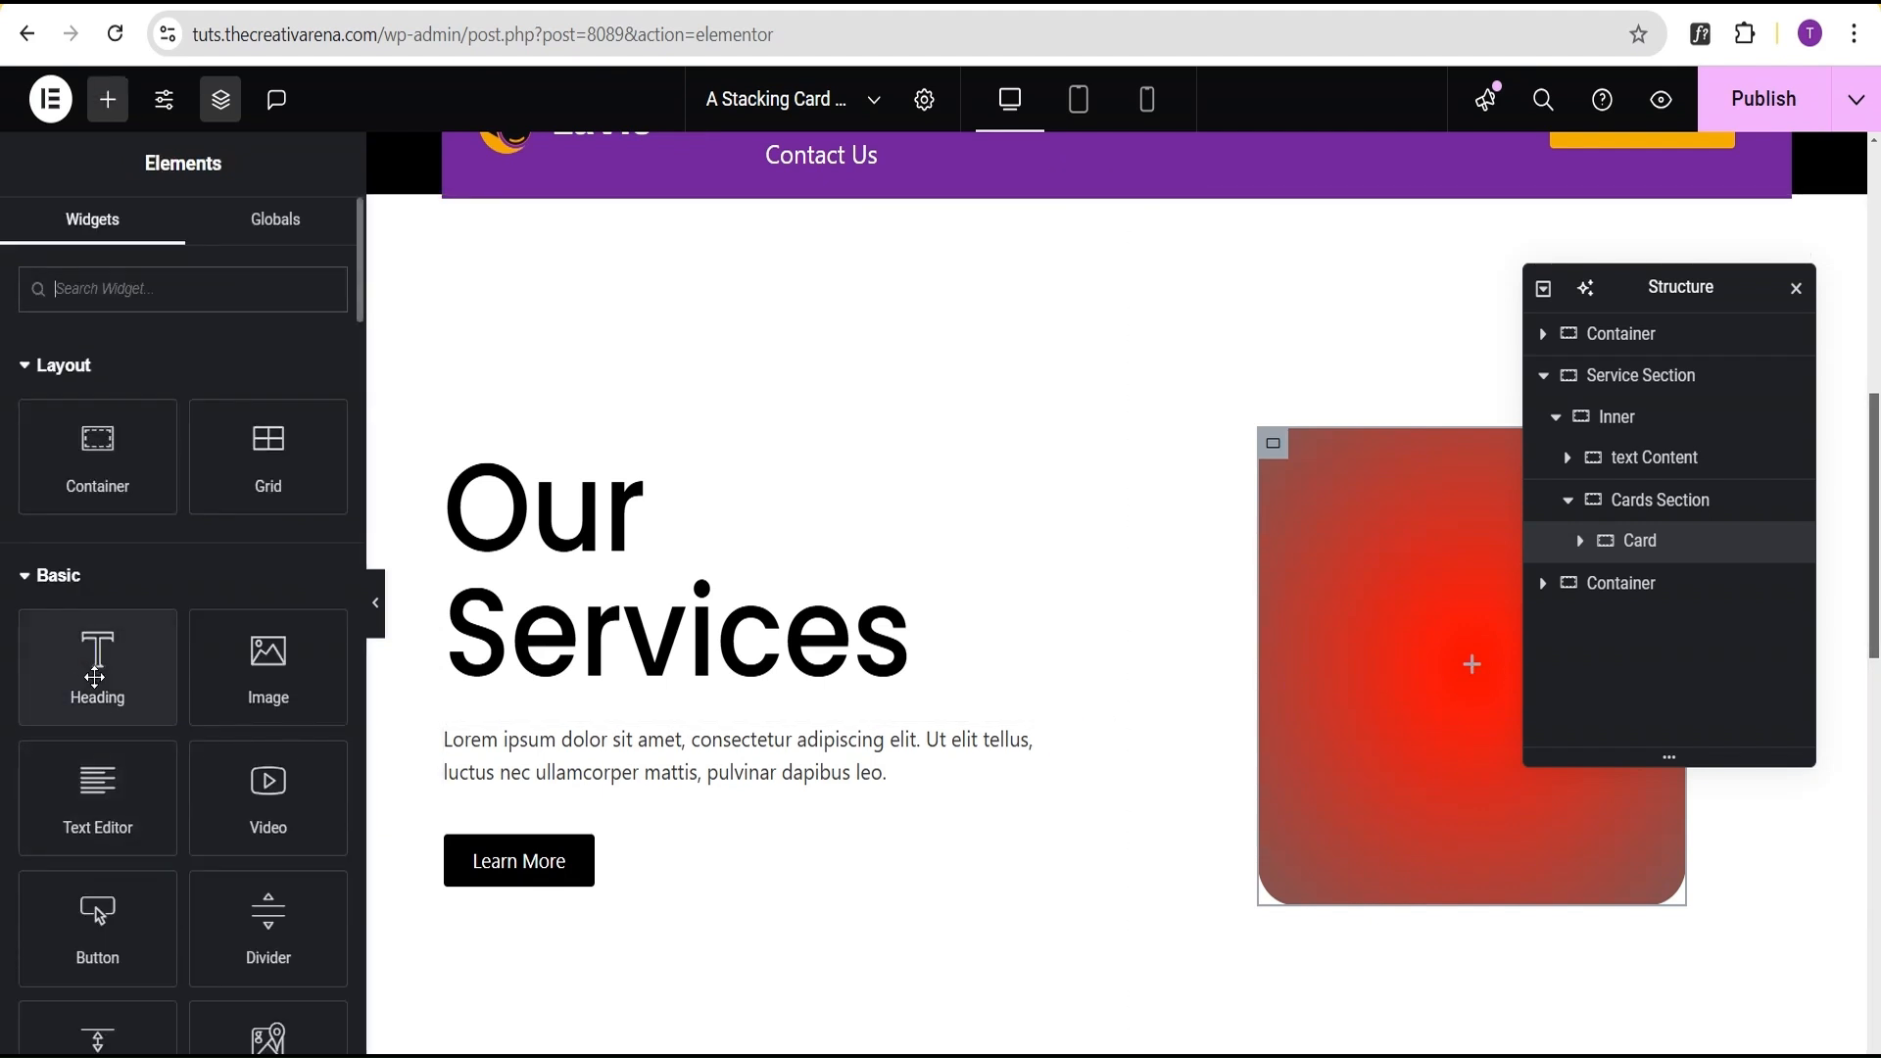
pyautogui.scroll(-2, 131, 837)
pyautogui.click(97, 1029)
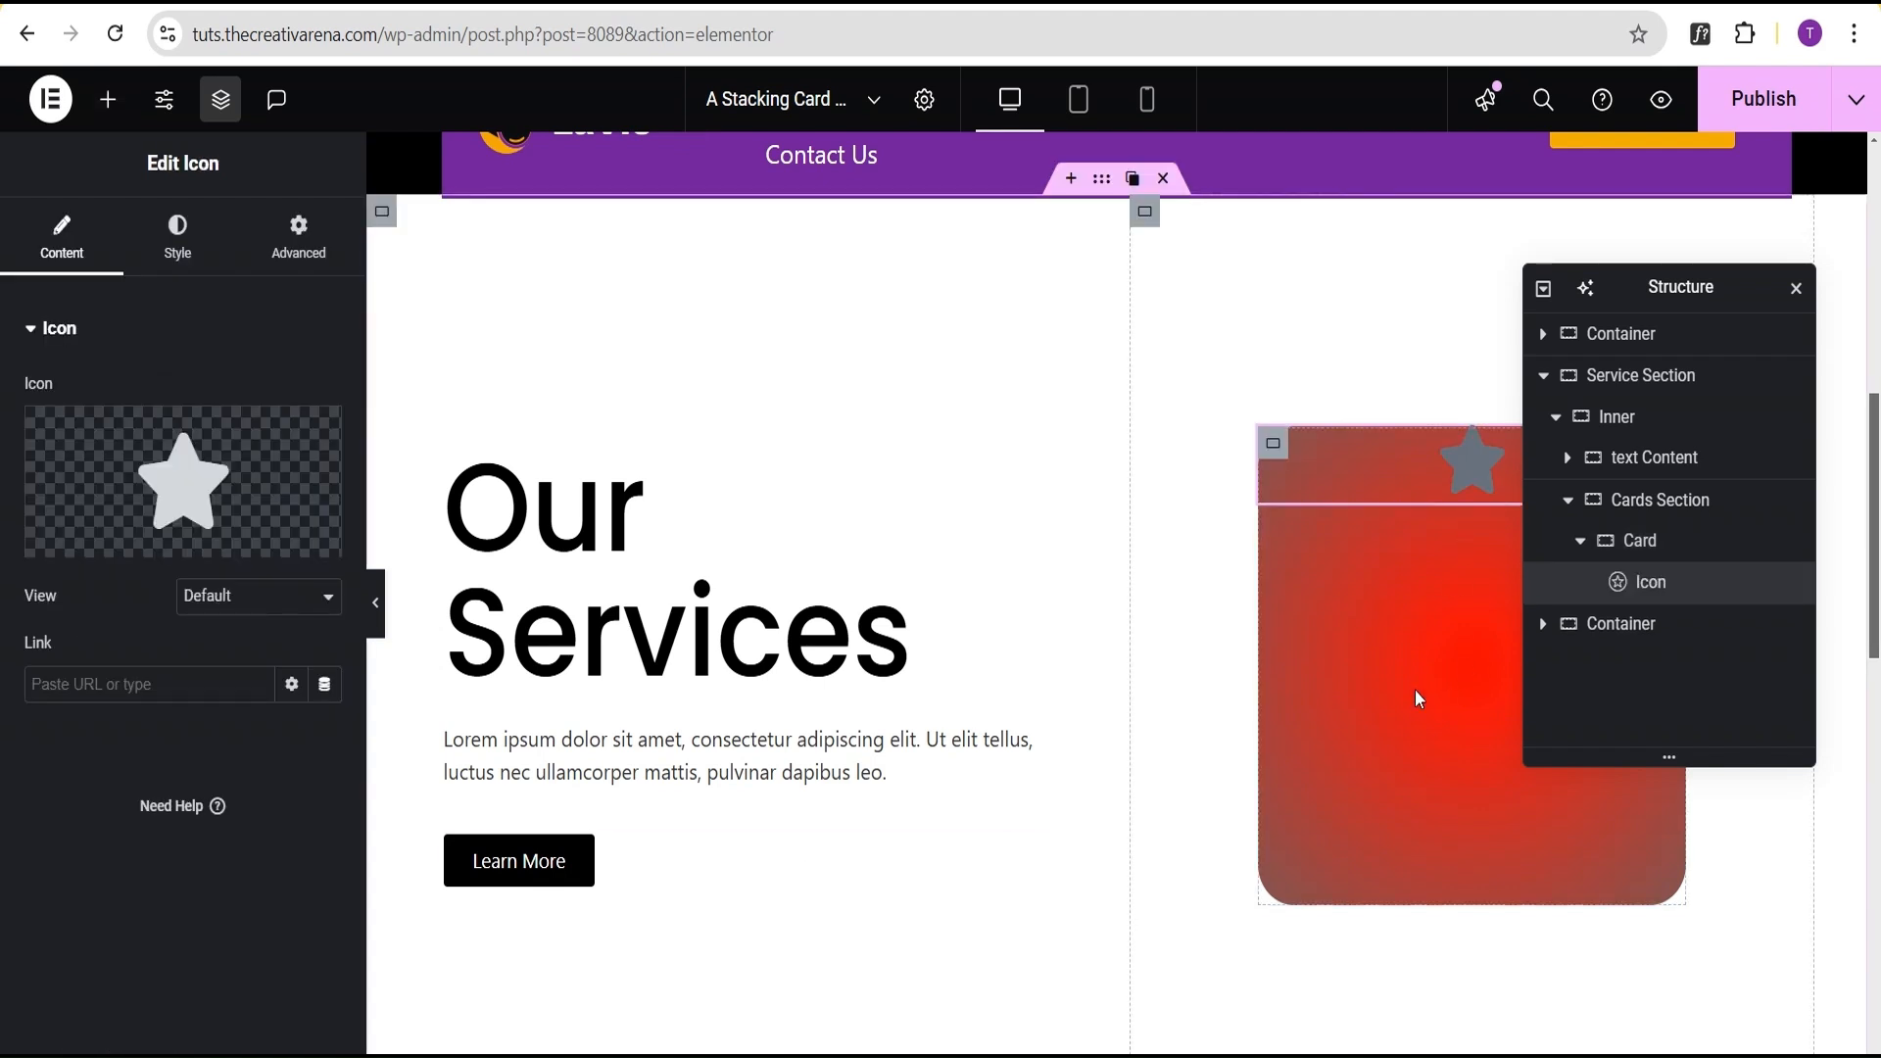
# Find "mobil" in the icon library and replace the star with the mobile icon that has an outlined screen.
pyautogui.moveTo(191, 469)
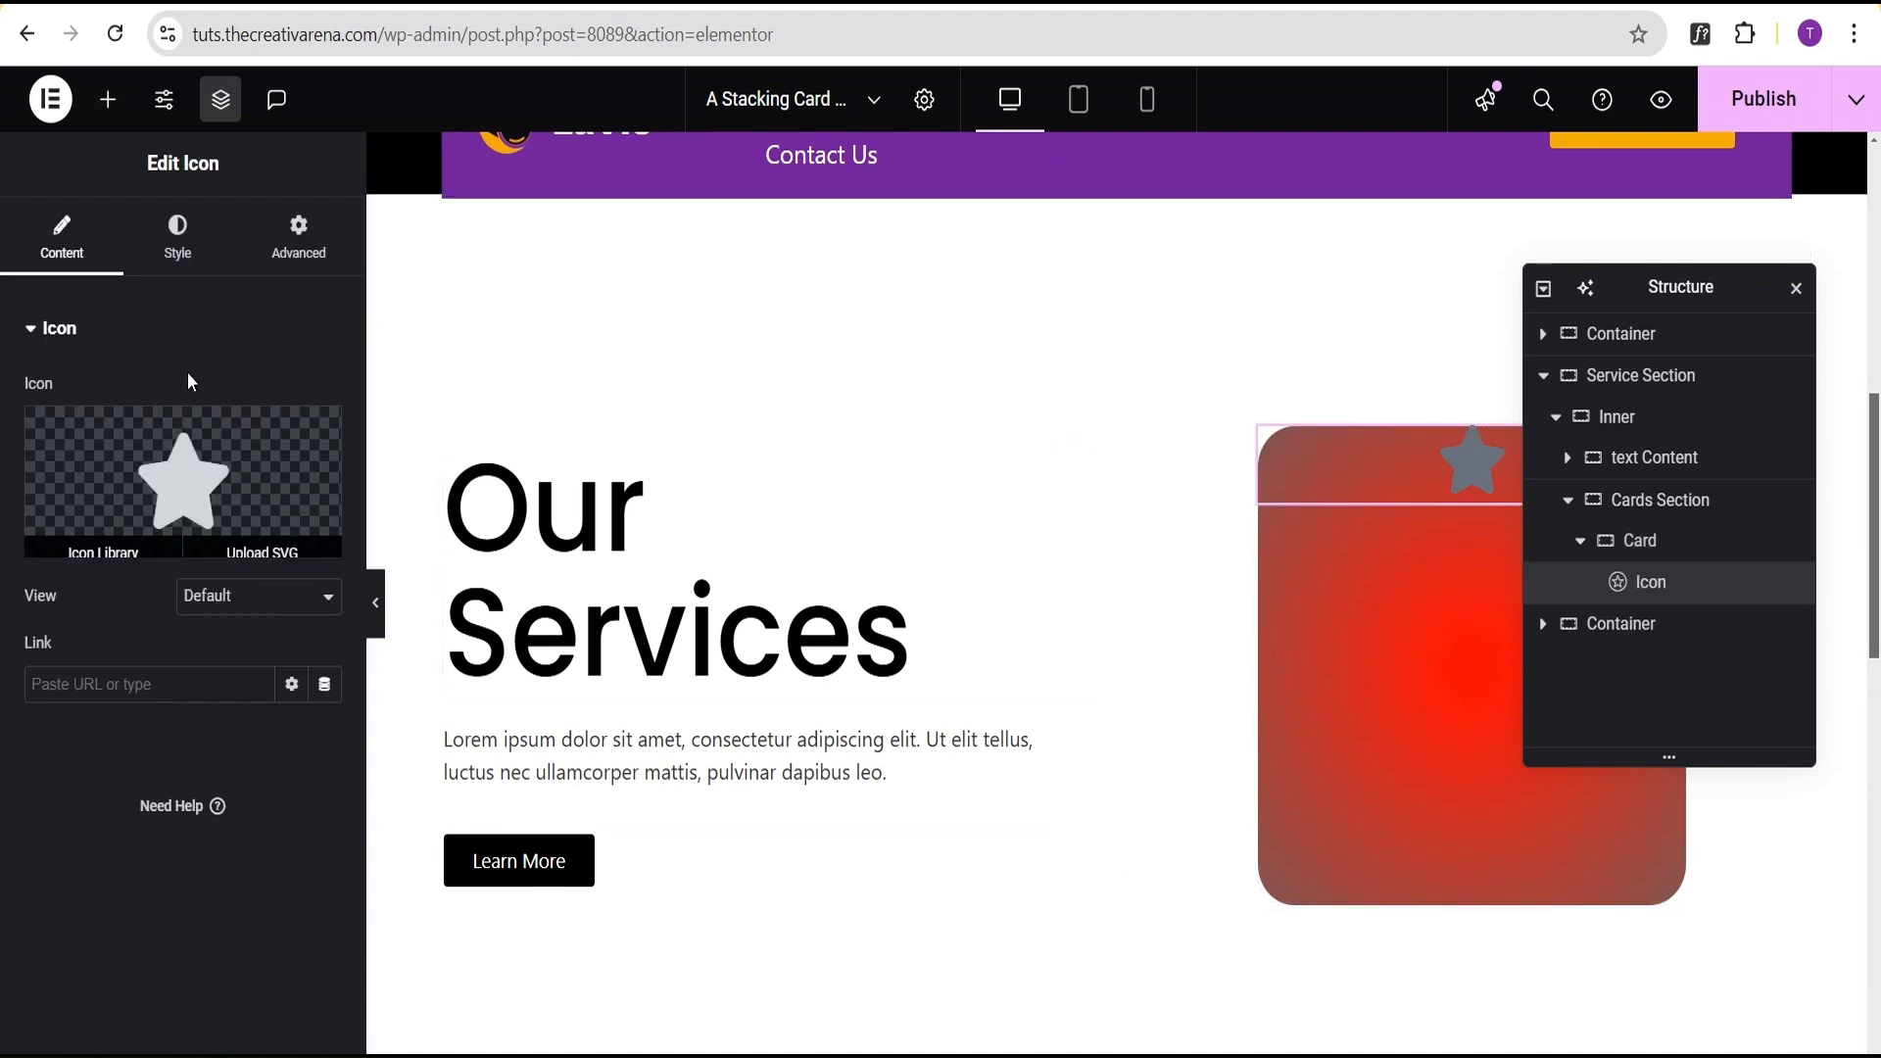
pyautogui.click(190, 468)
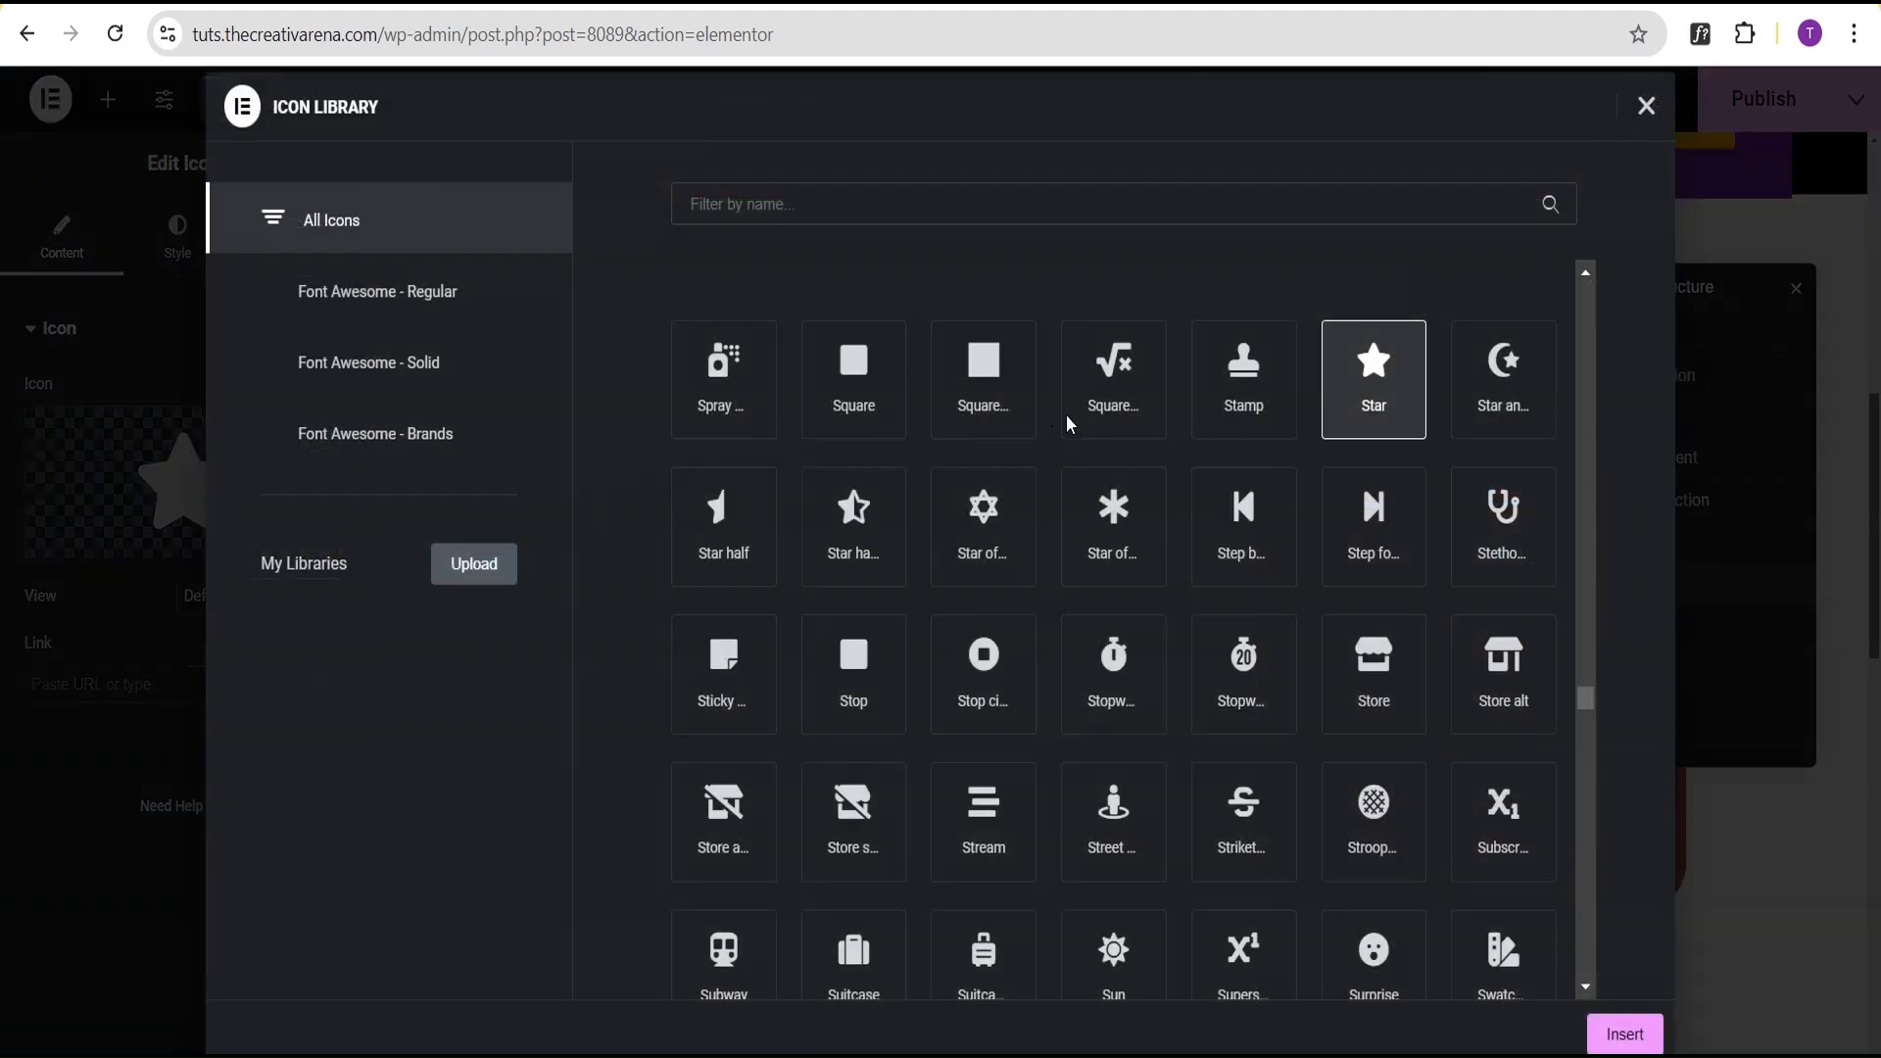
pyautogui.click(953, 210)
pyautogui.write('mobil')
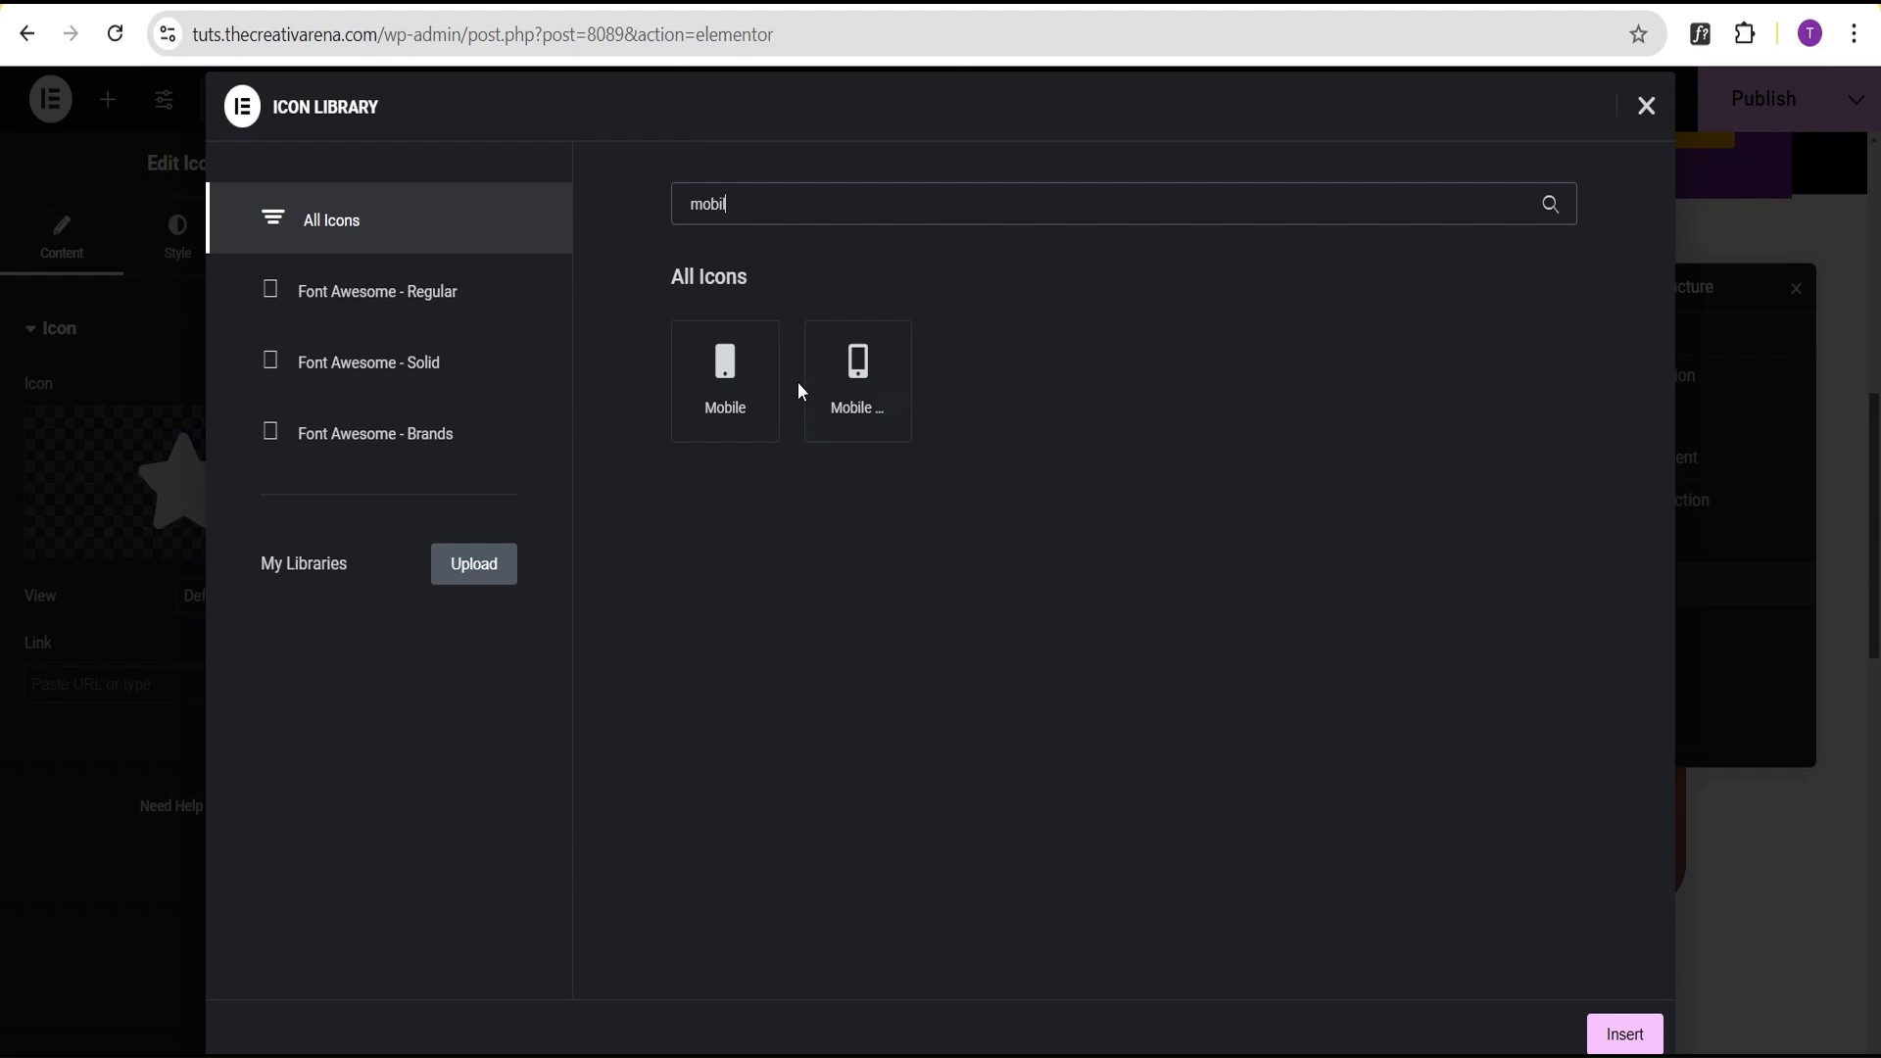
pyautogui.click(849, 383)
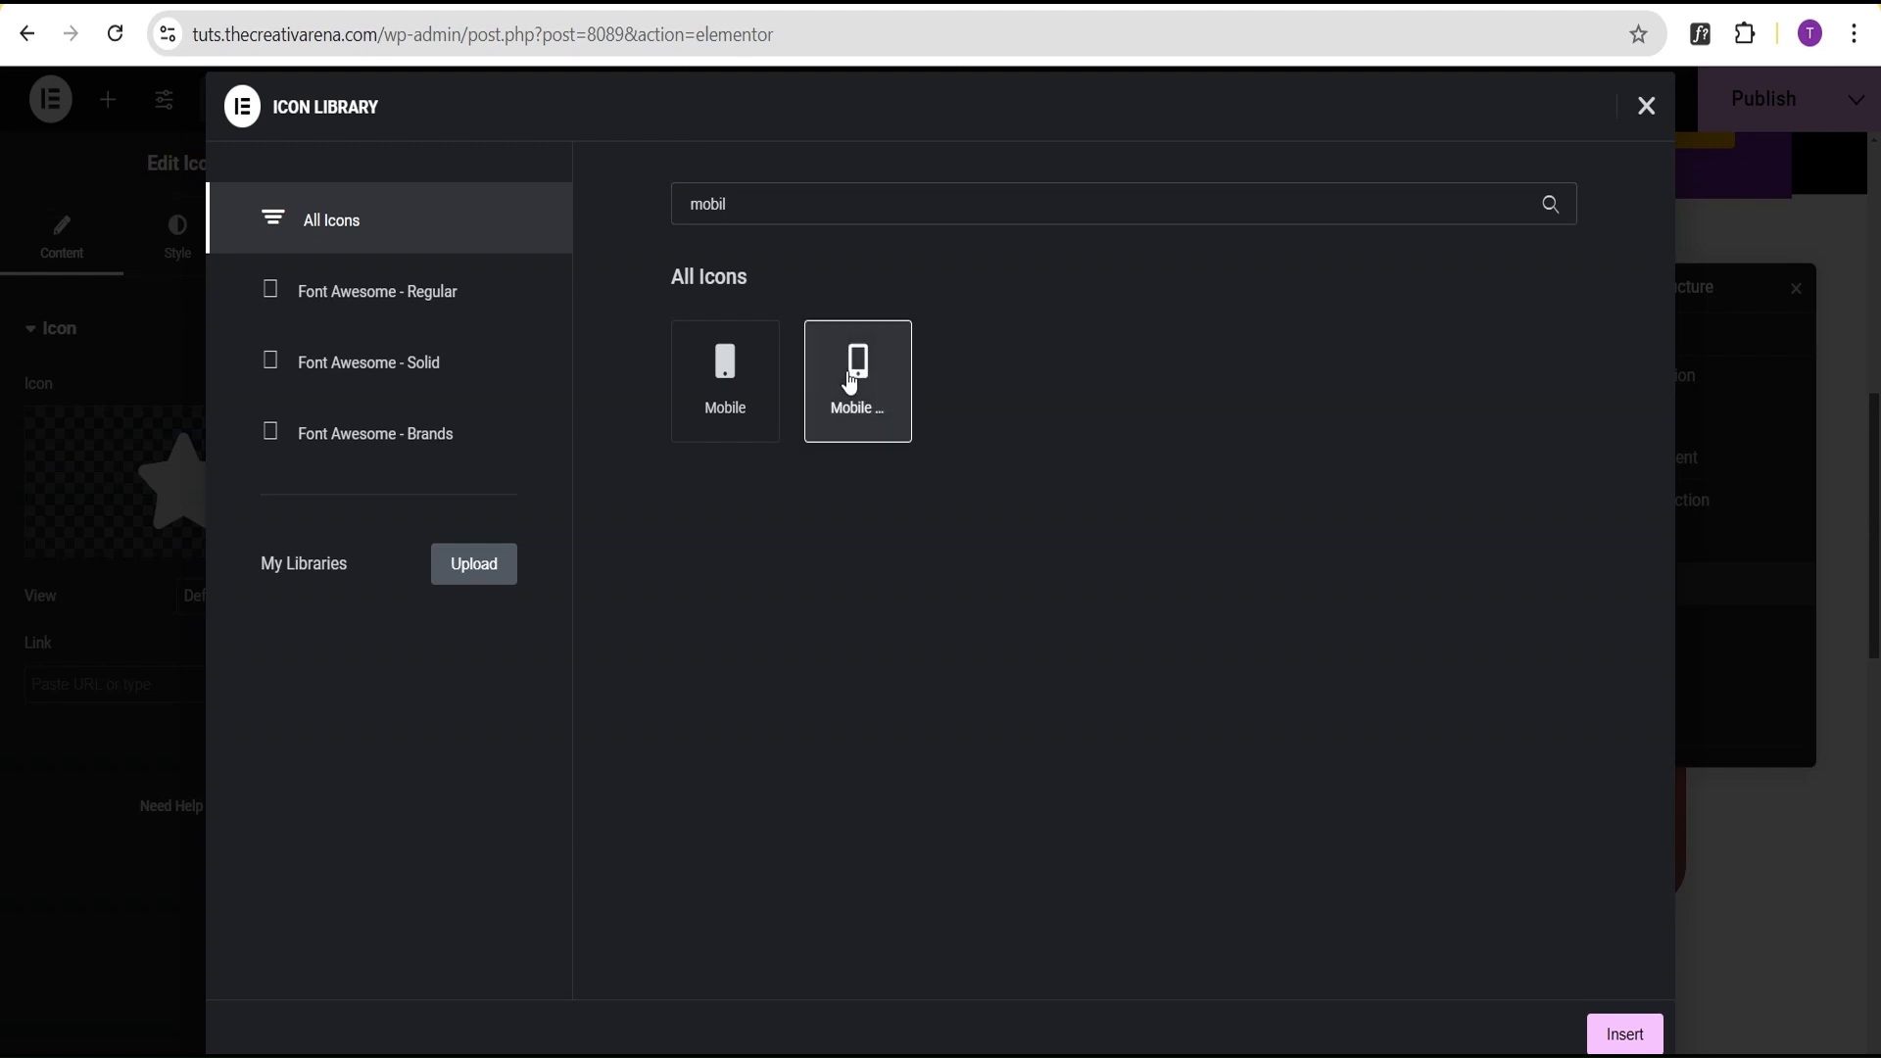
pyautogui.click(1649, 1048)
# Set the mobile icon's primary color to white #FFFFFF and its size to 60 px.
pyautogui.click(178, 243)
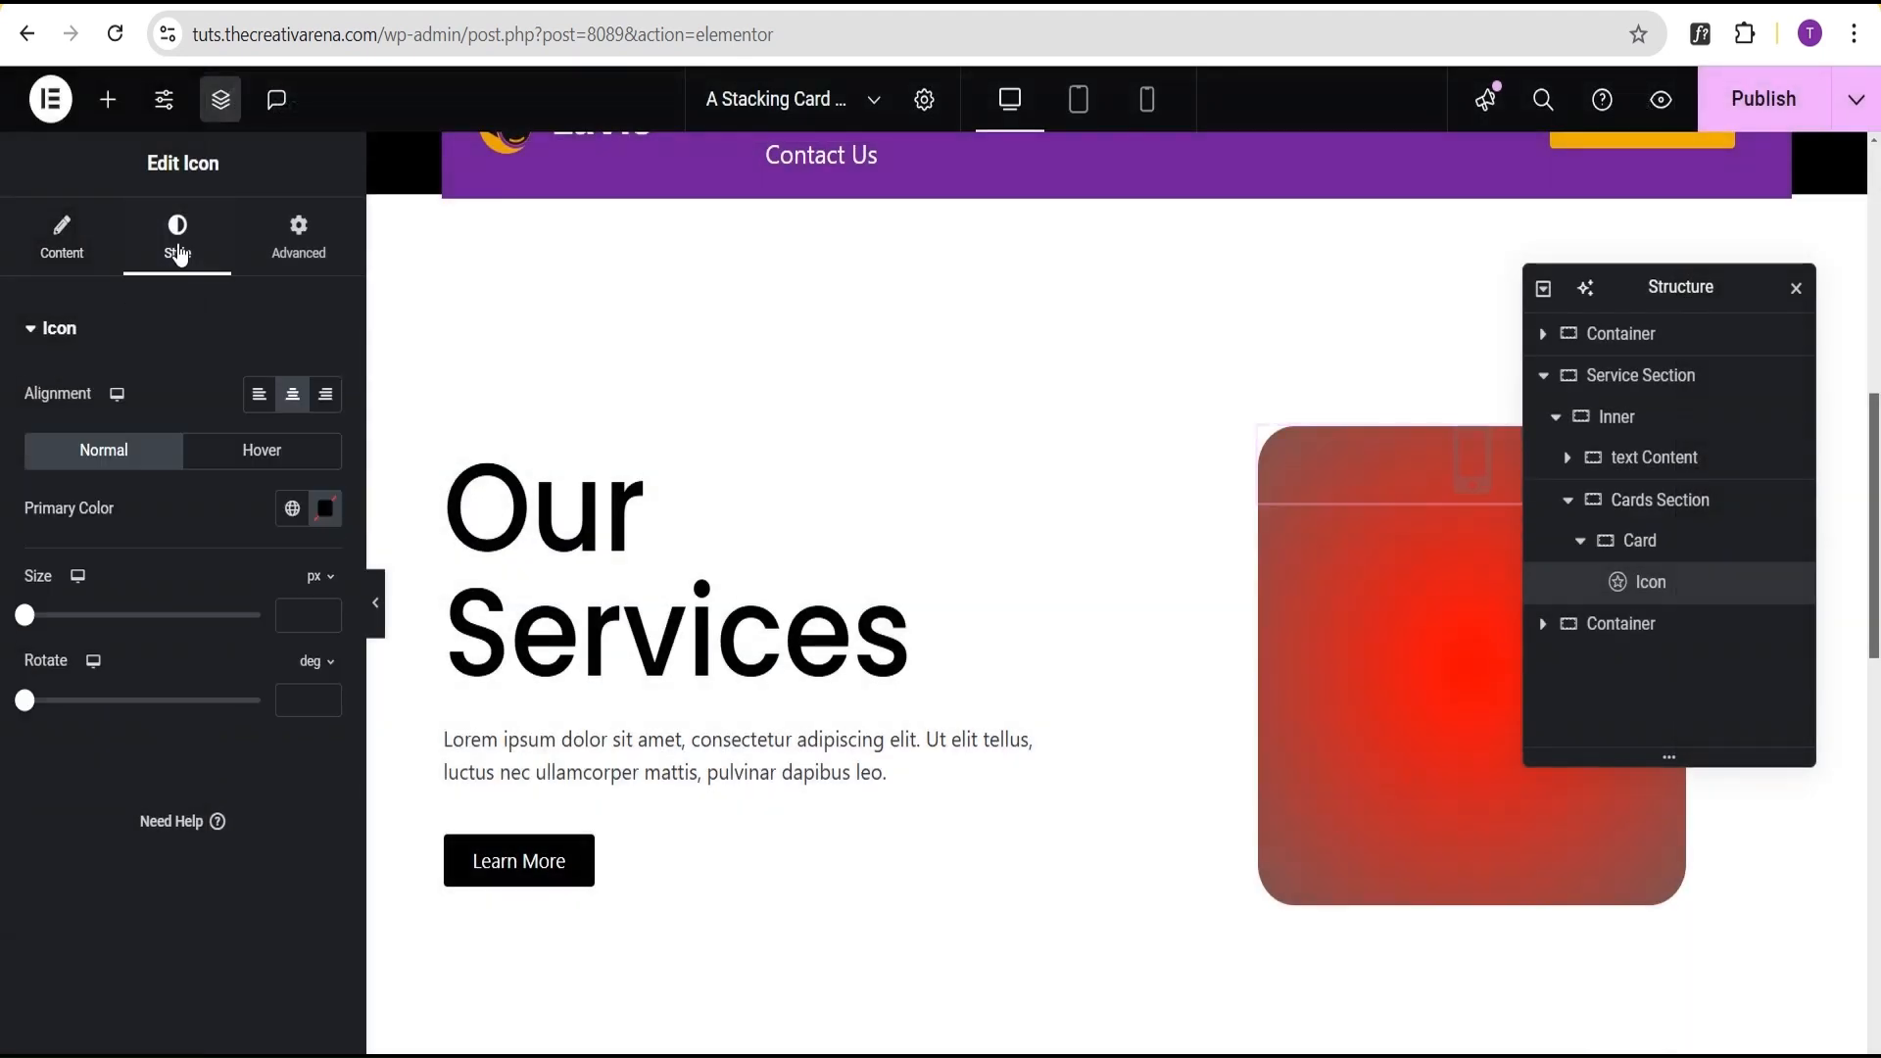
pyautogui.click(323, 510)
pyautogui.moveTo(325, 821); pyautogui.dragTo(114, 576)
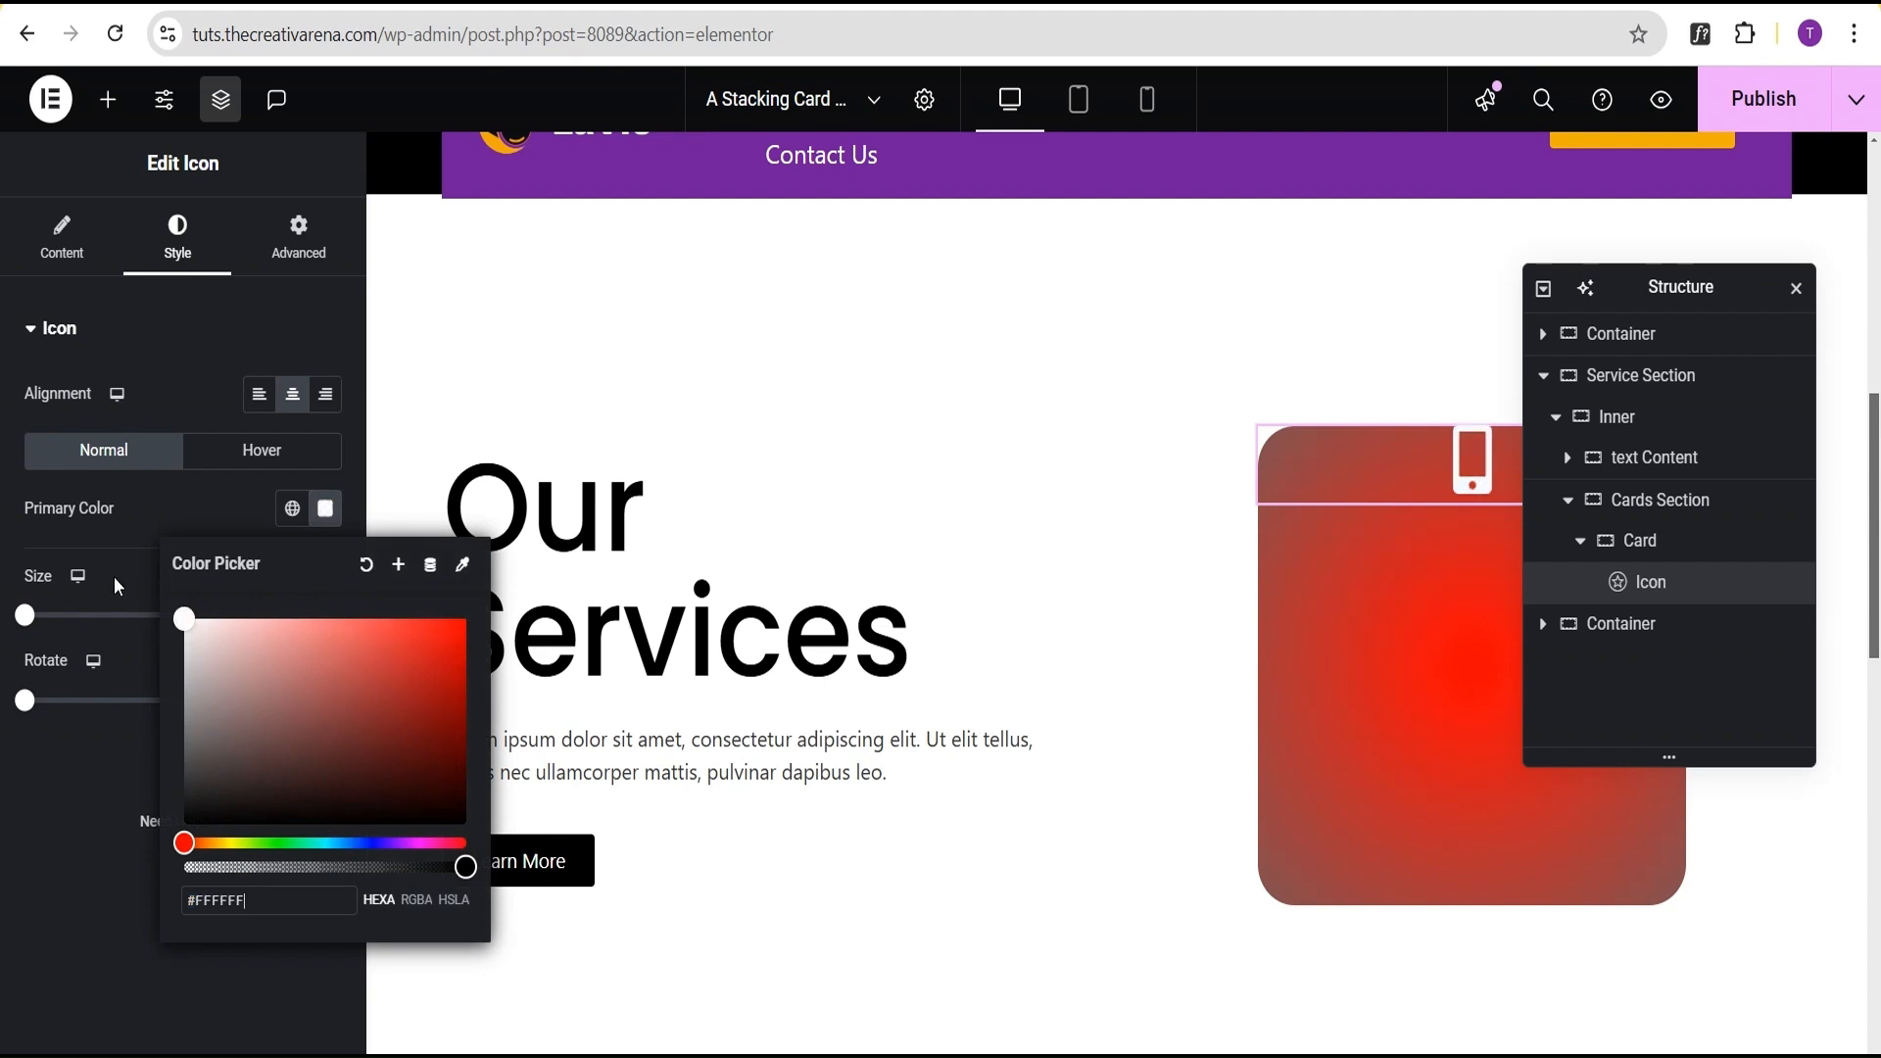
pyautogui.click(92, 533)
pyautogui.click(301, 619)
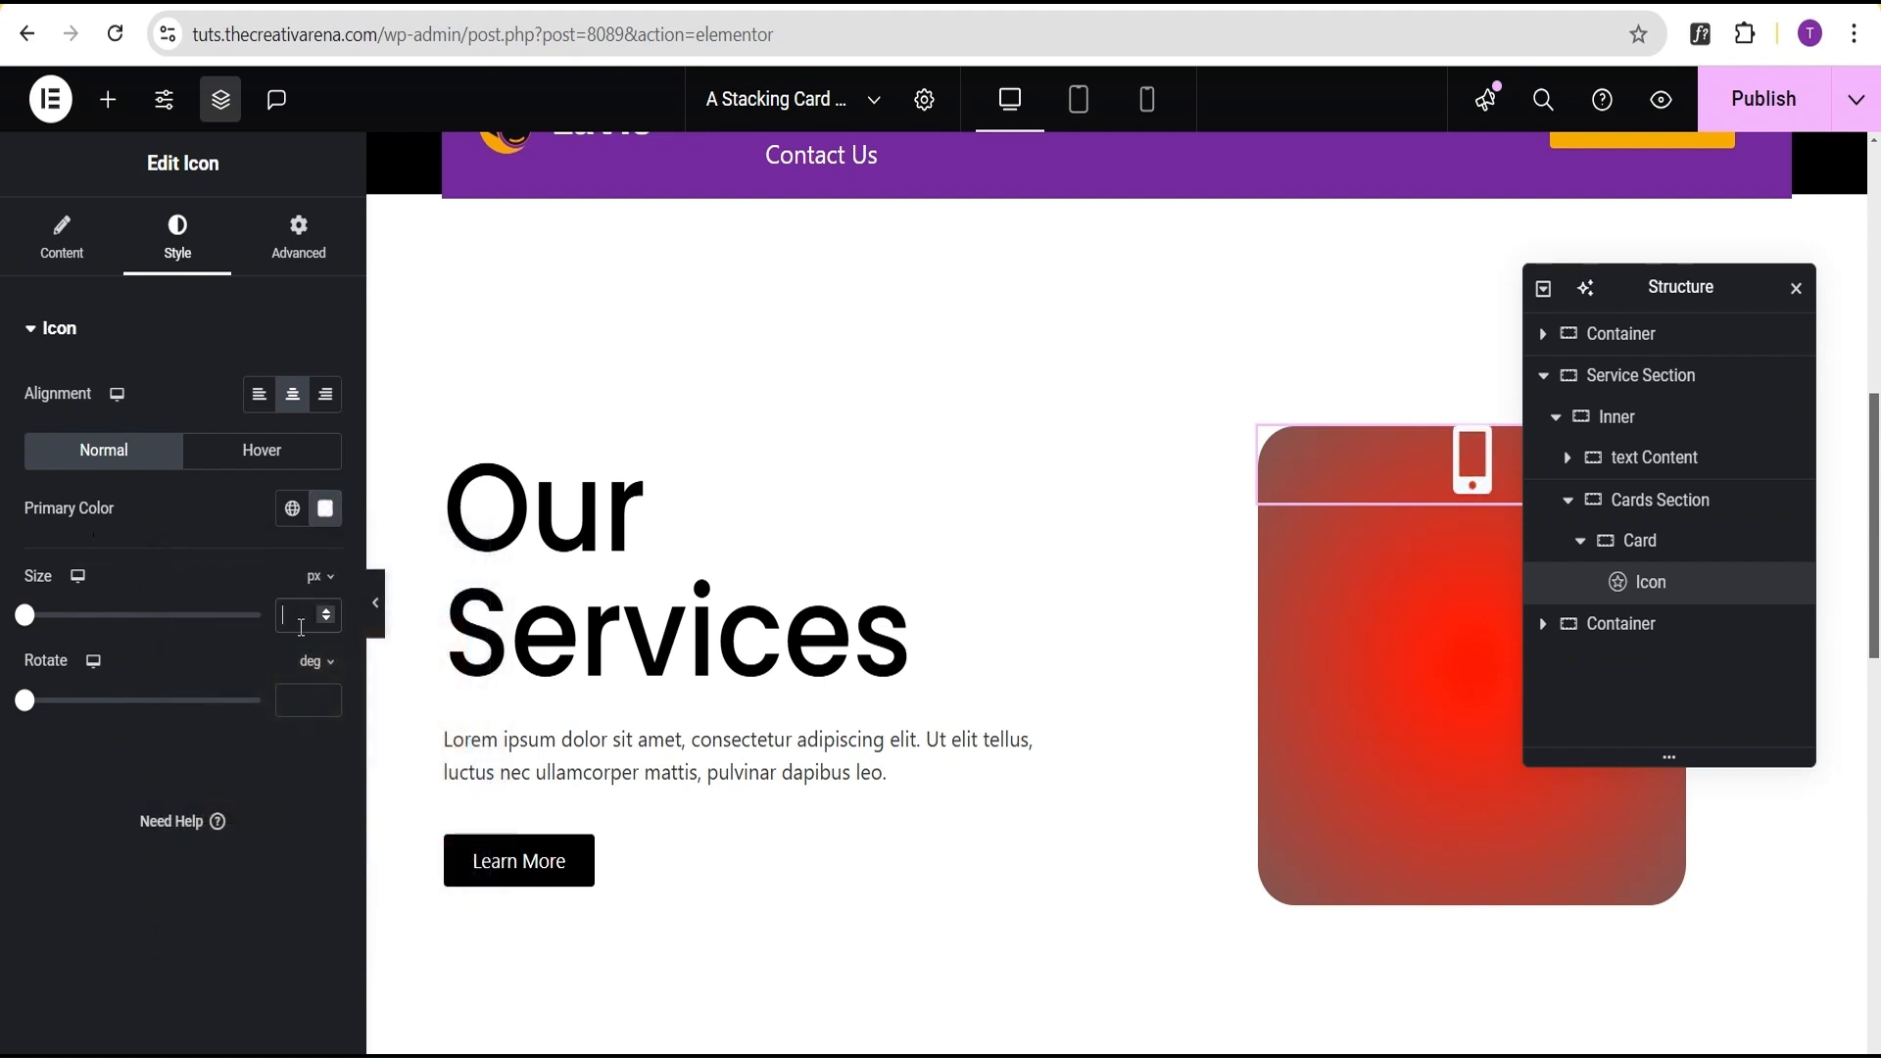
pyautogui.write('60')
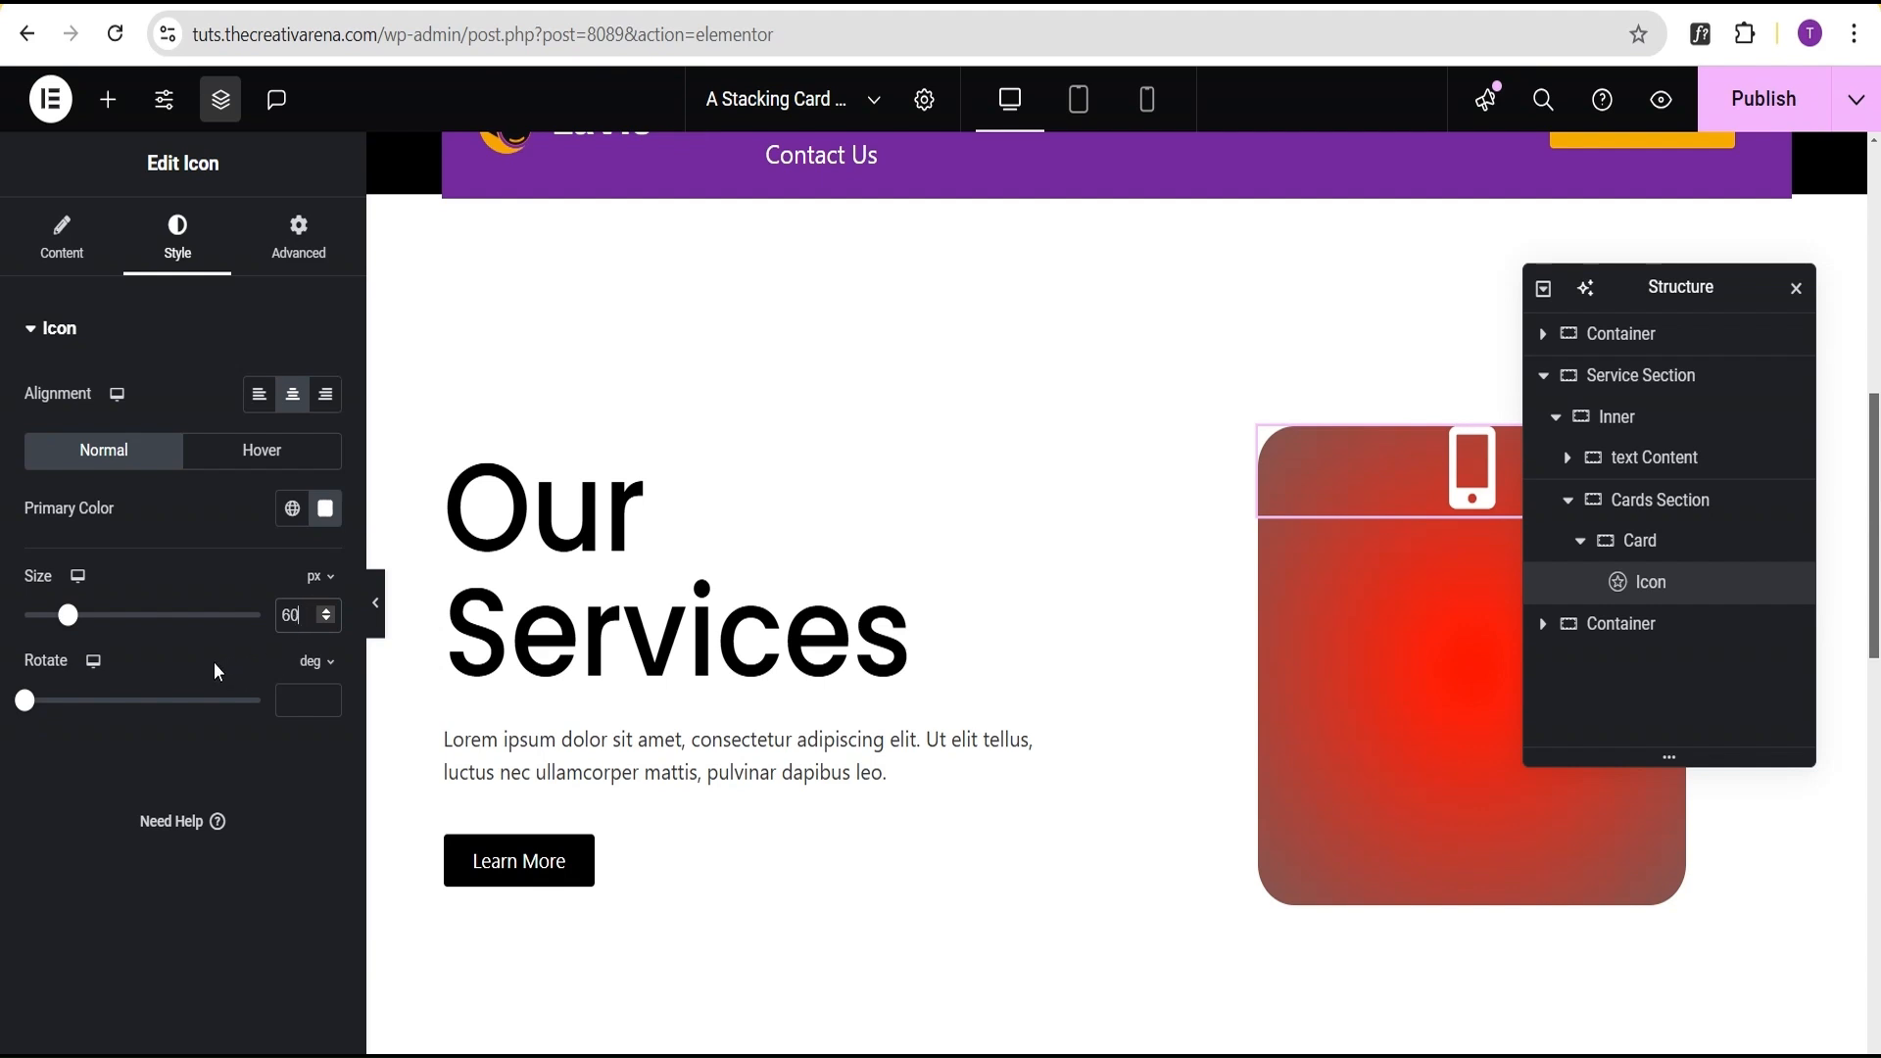
# Set the Card container's padding to 30 px on all sides and left-align the mobile icon.
pyautogui.click(1645, 547)
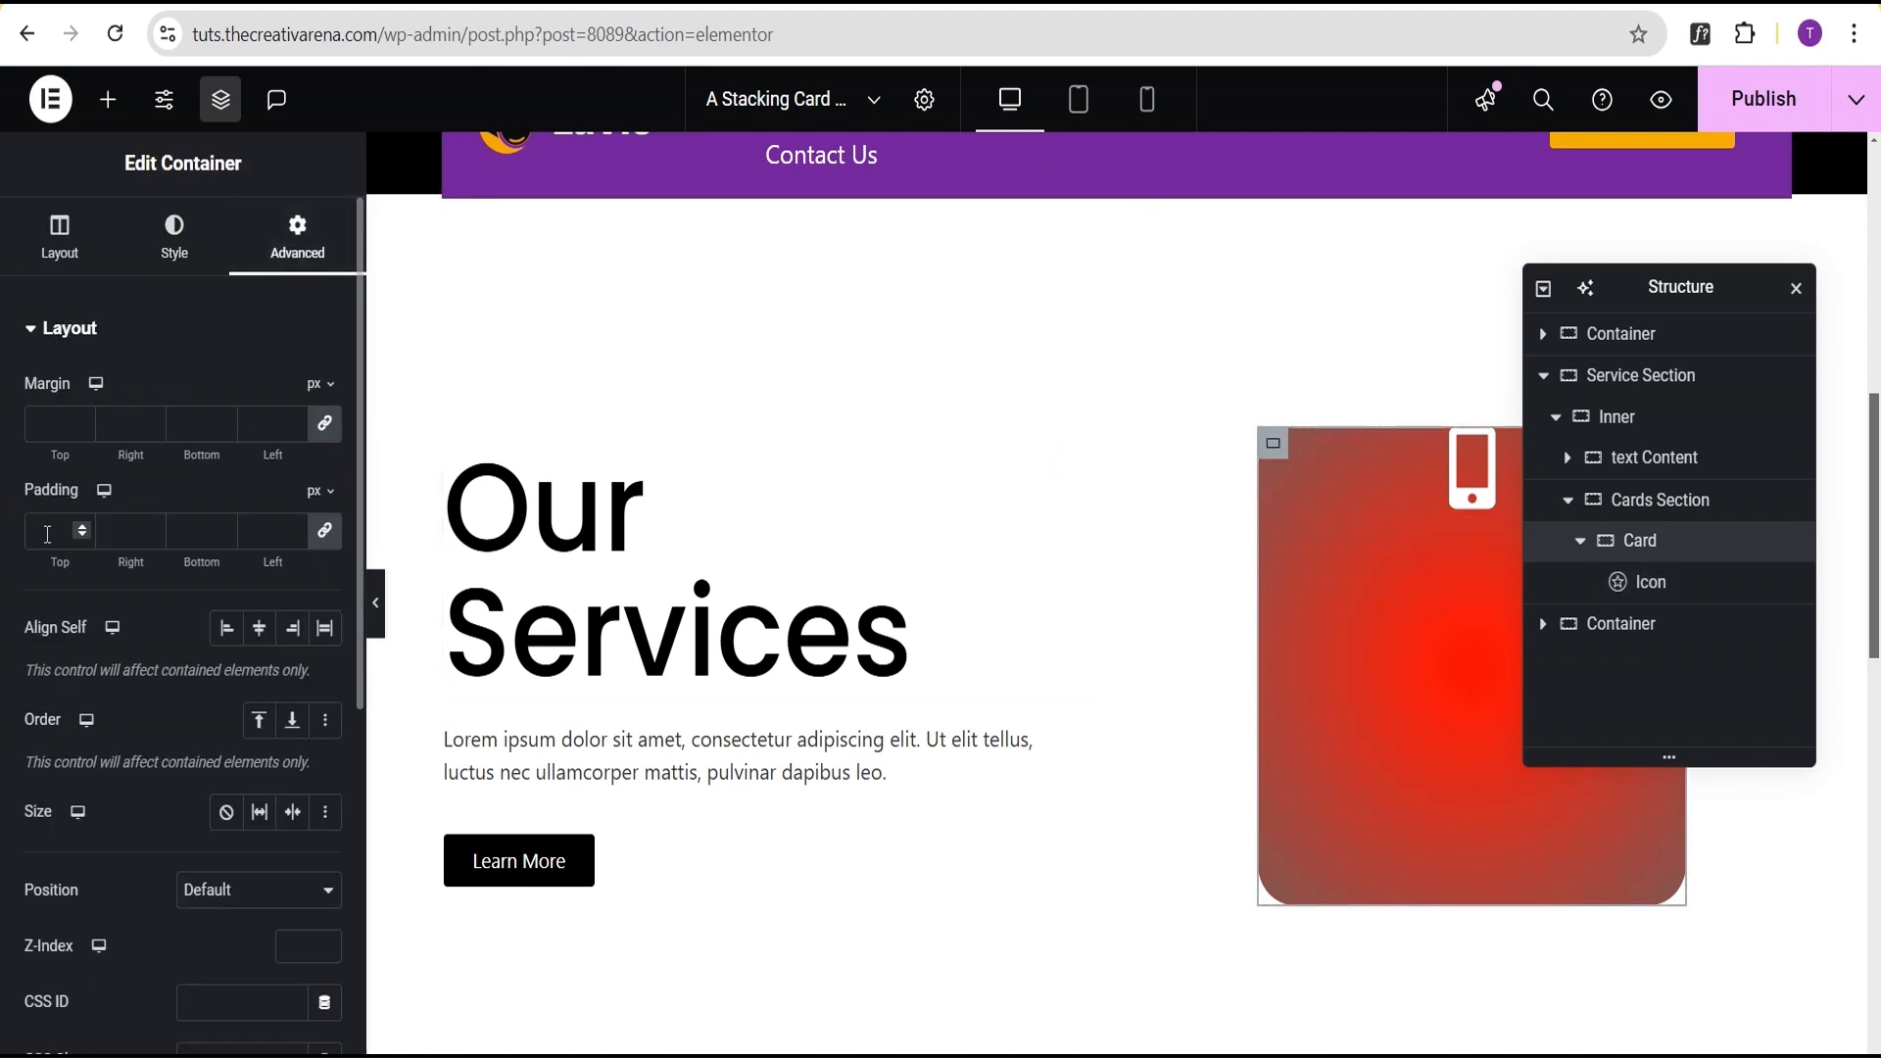
pyautogui.write('30')
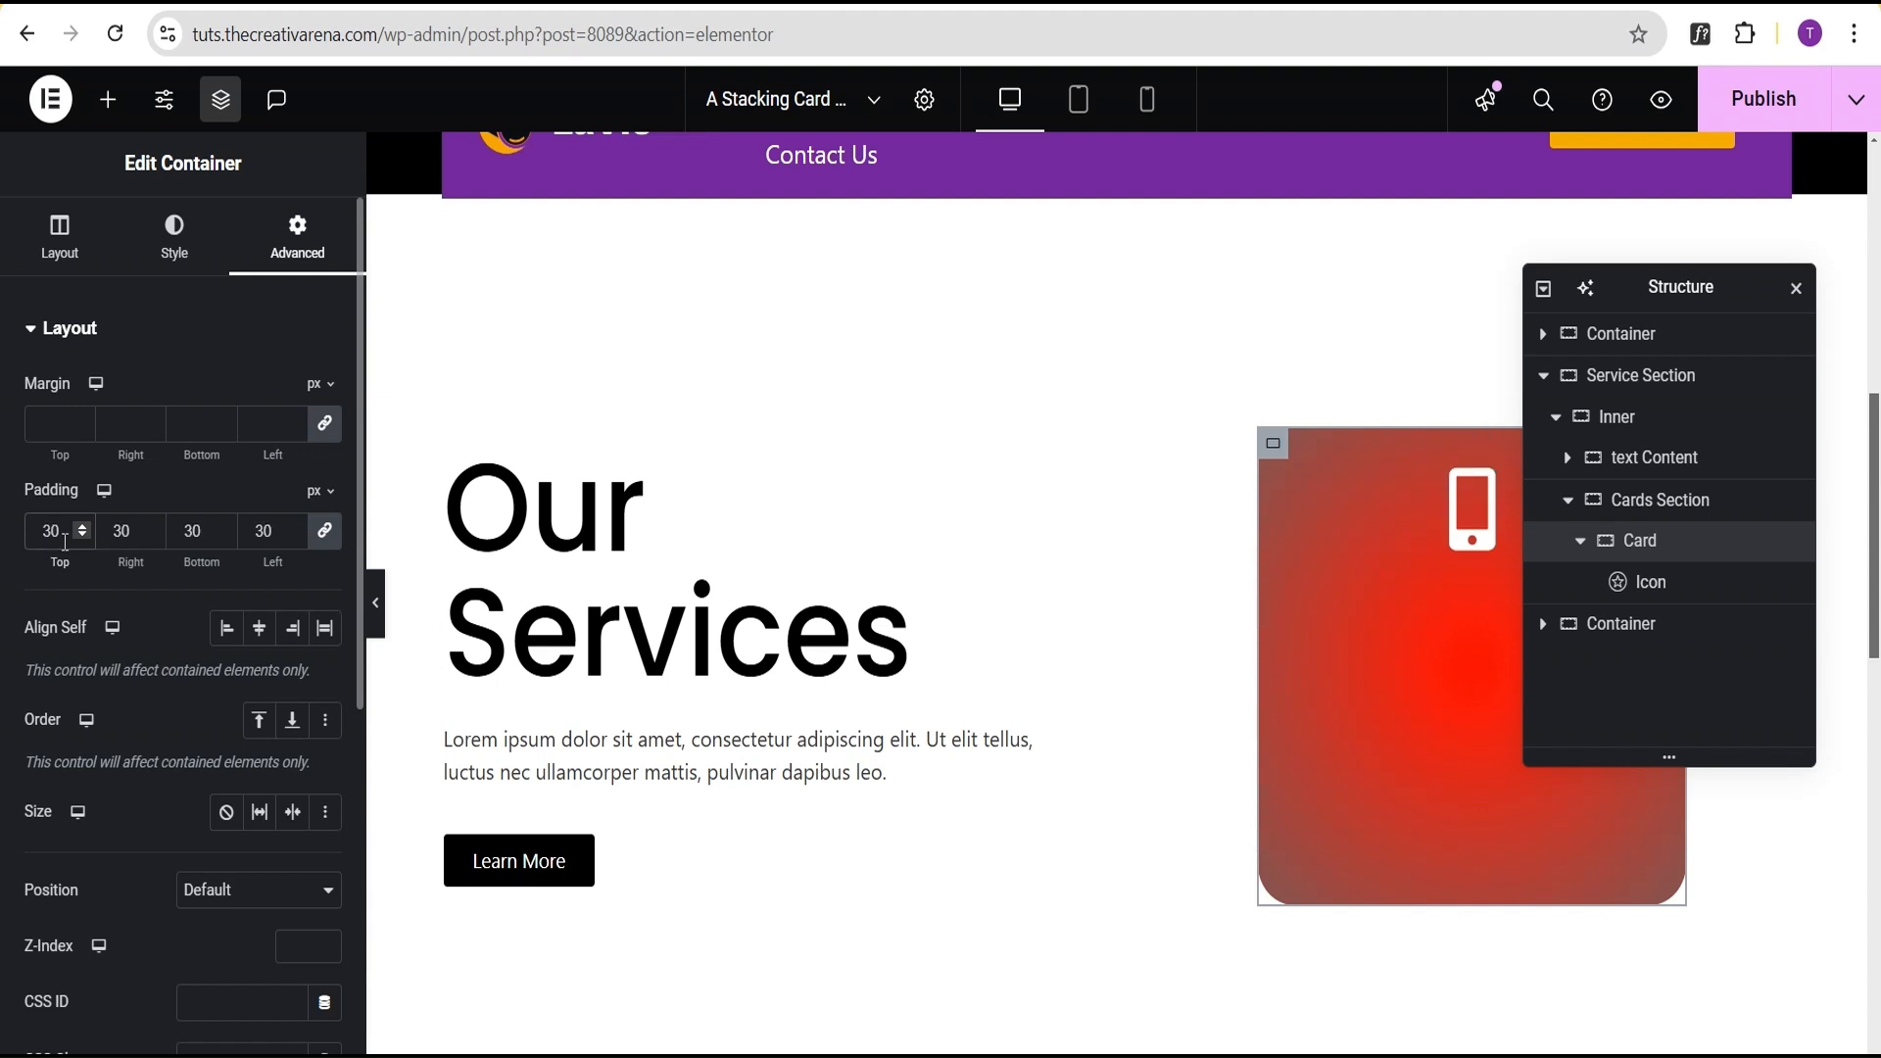
pyautogui.click(1408, 521)
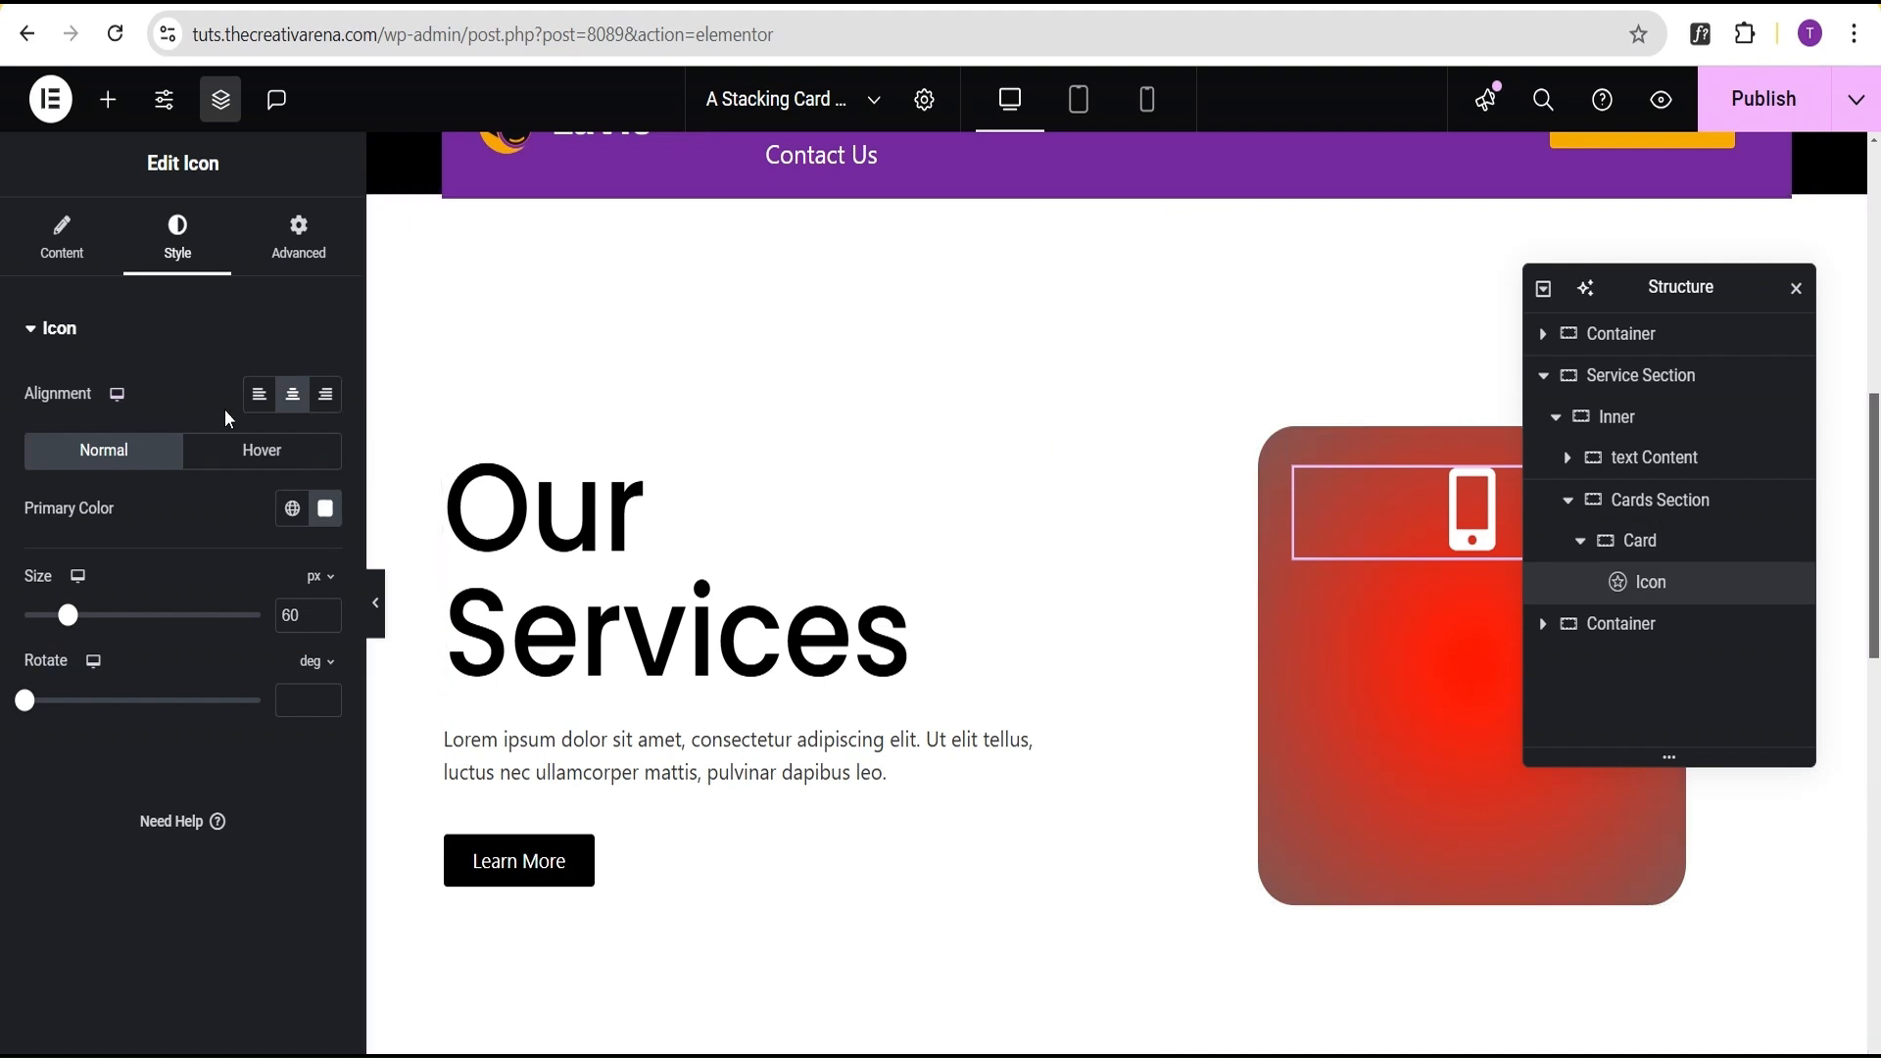
pyautogui.click(259, 394)
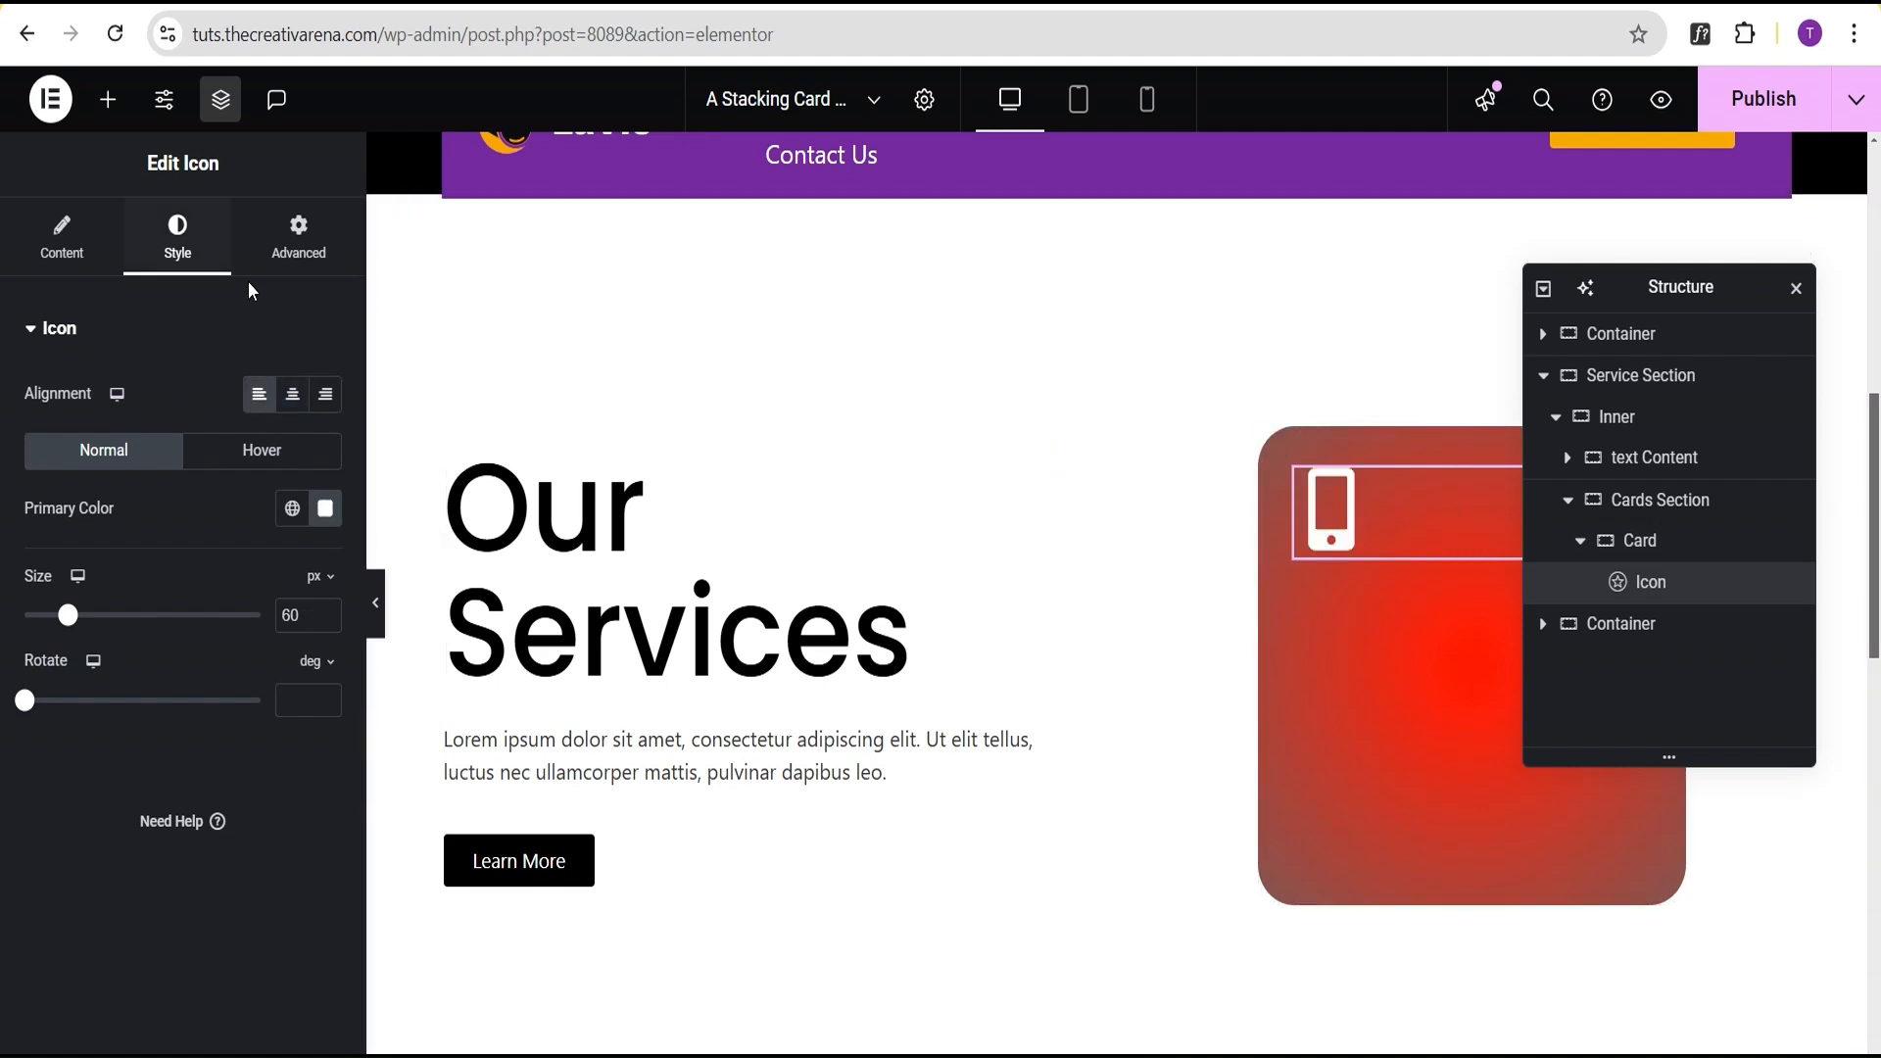
# Add a Heading widget below the mobile icon in the Card with the title "App Development".
pyautogui.click(108, 99)
pyautogui.scroll(-1, 108, 573)
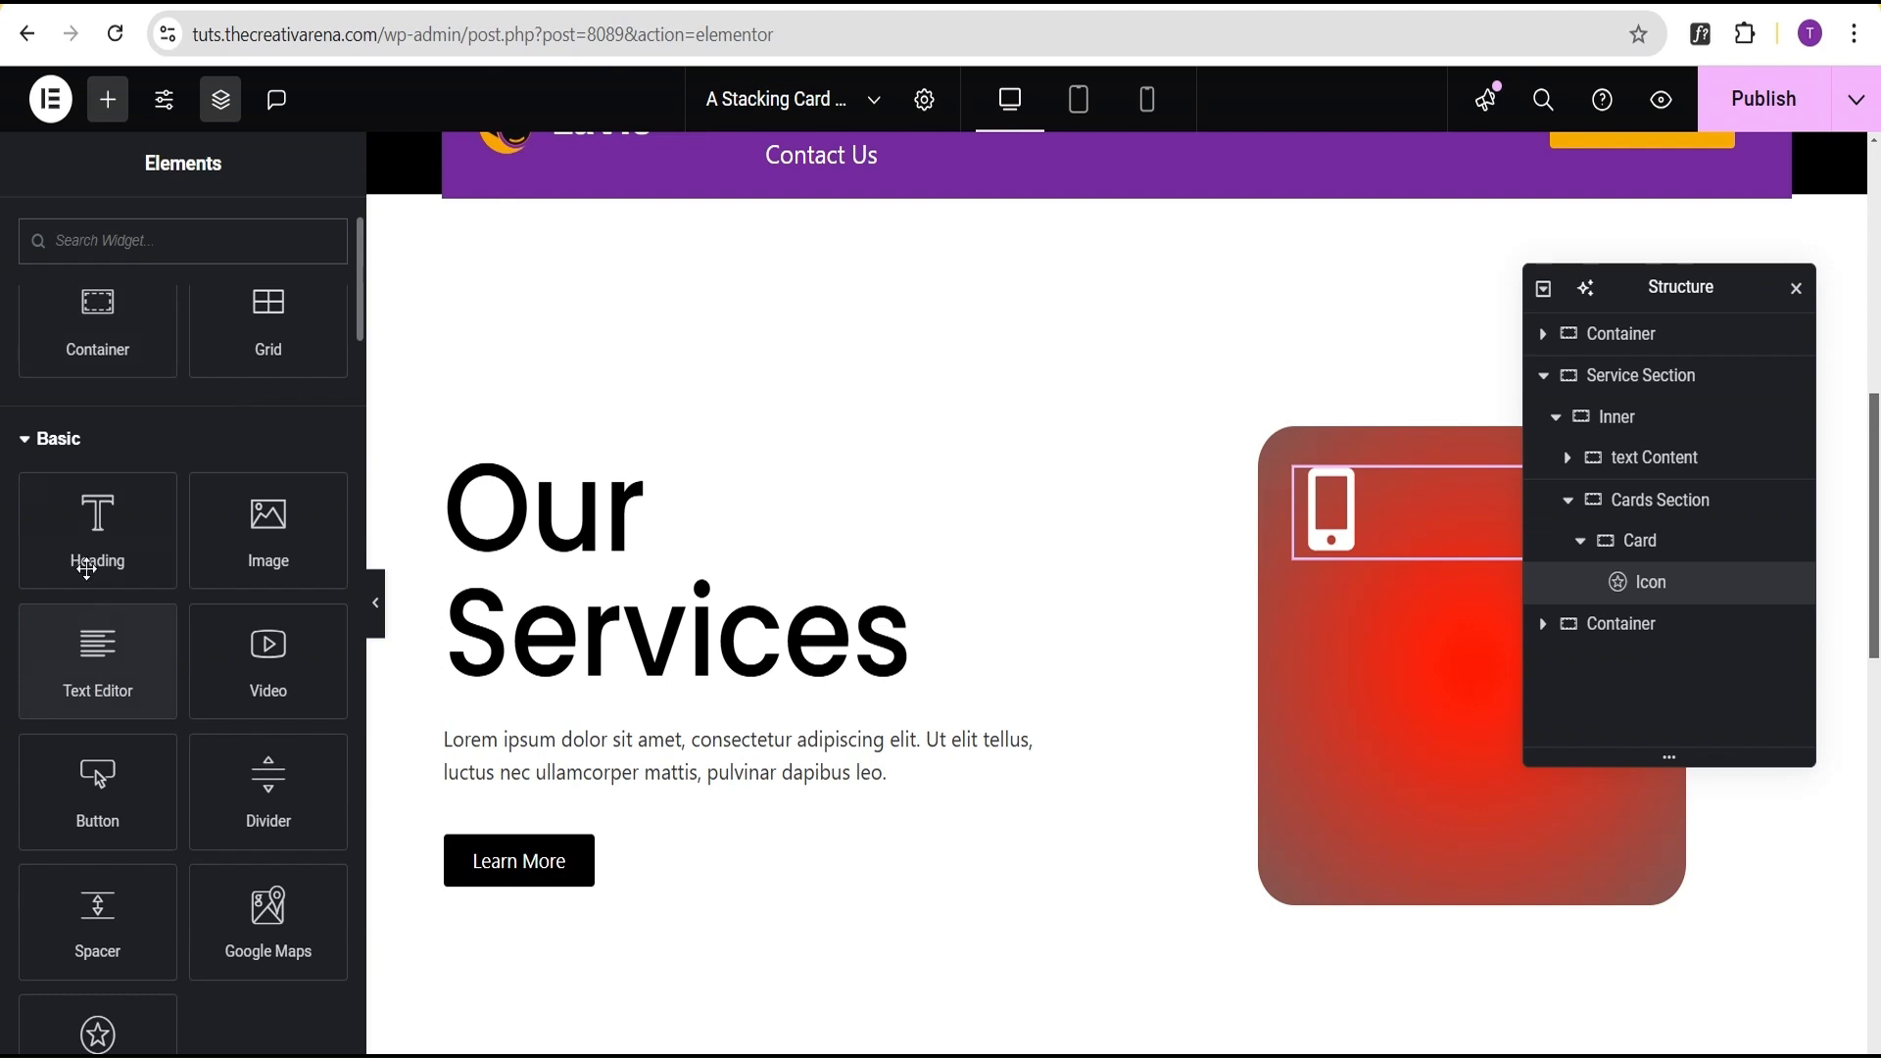
pyautogui.click(93, 541)
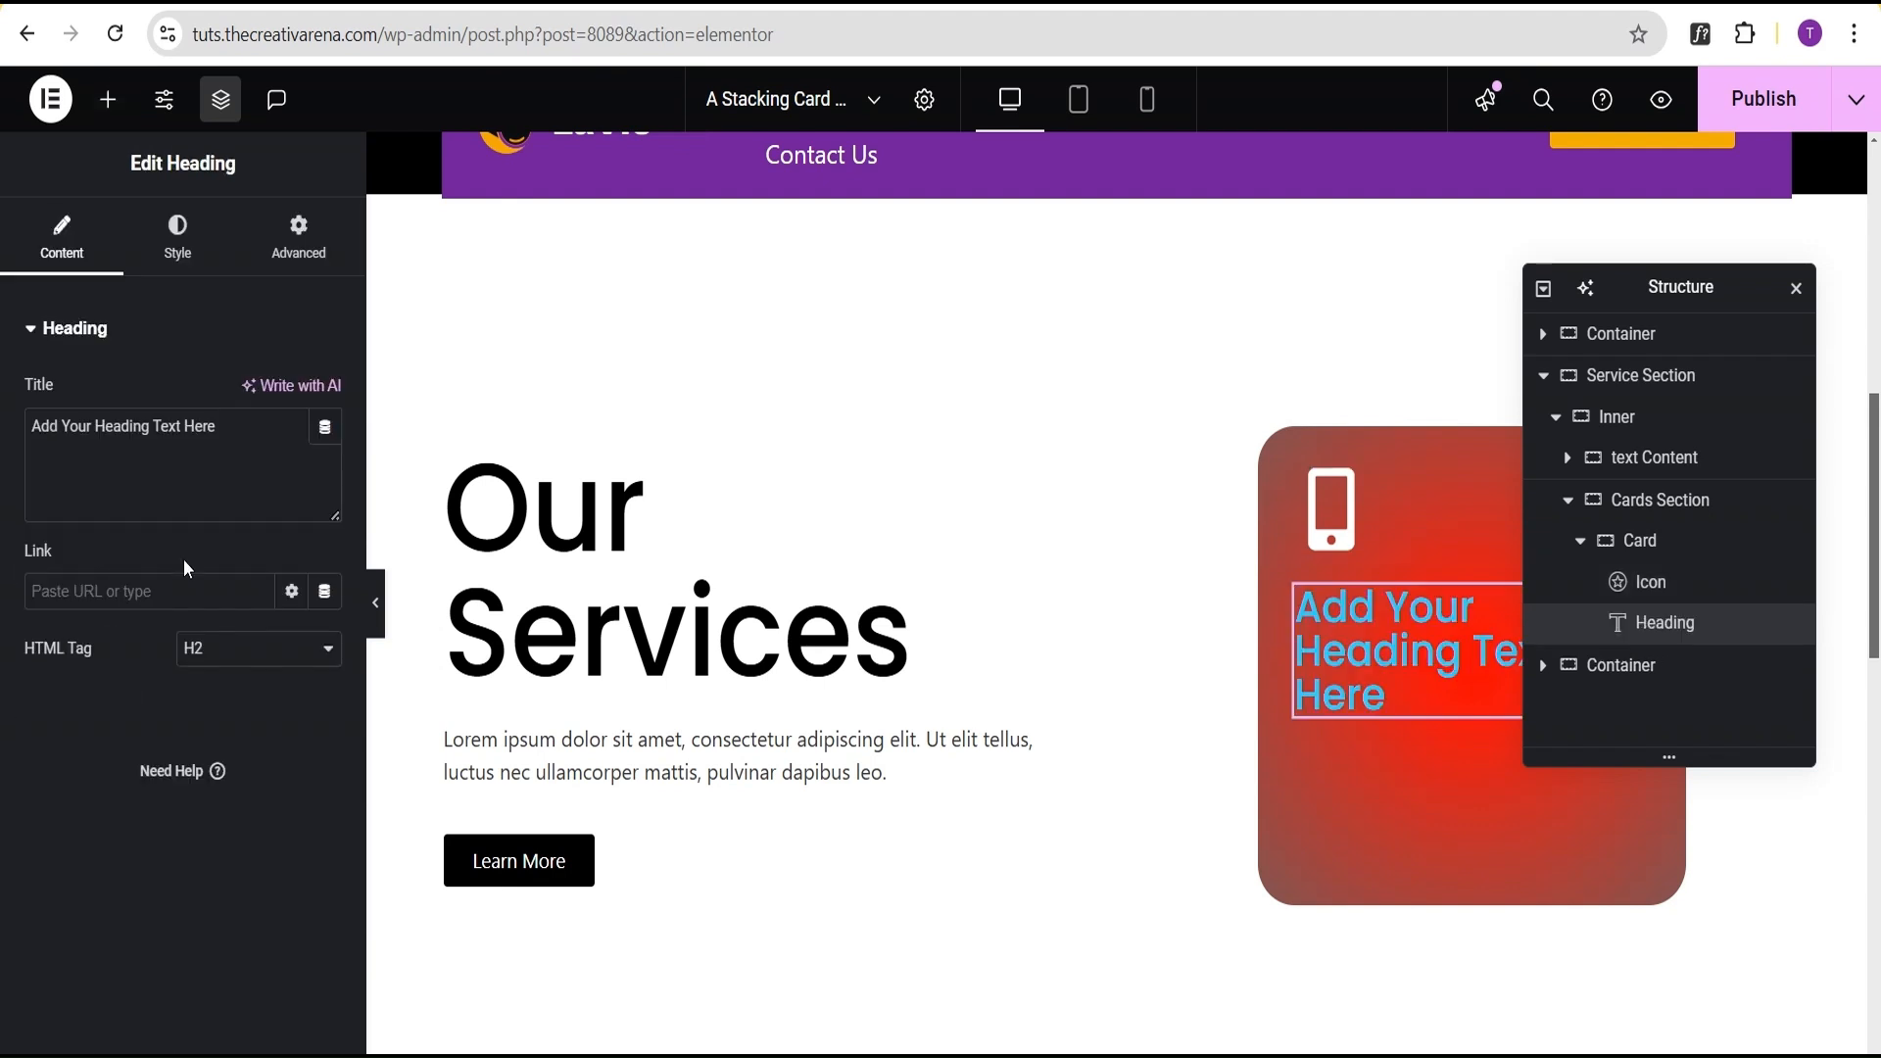
pyautogui.moveTo(254, 454); pyautogui.dragTo(34, 431)
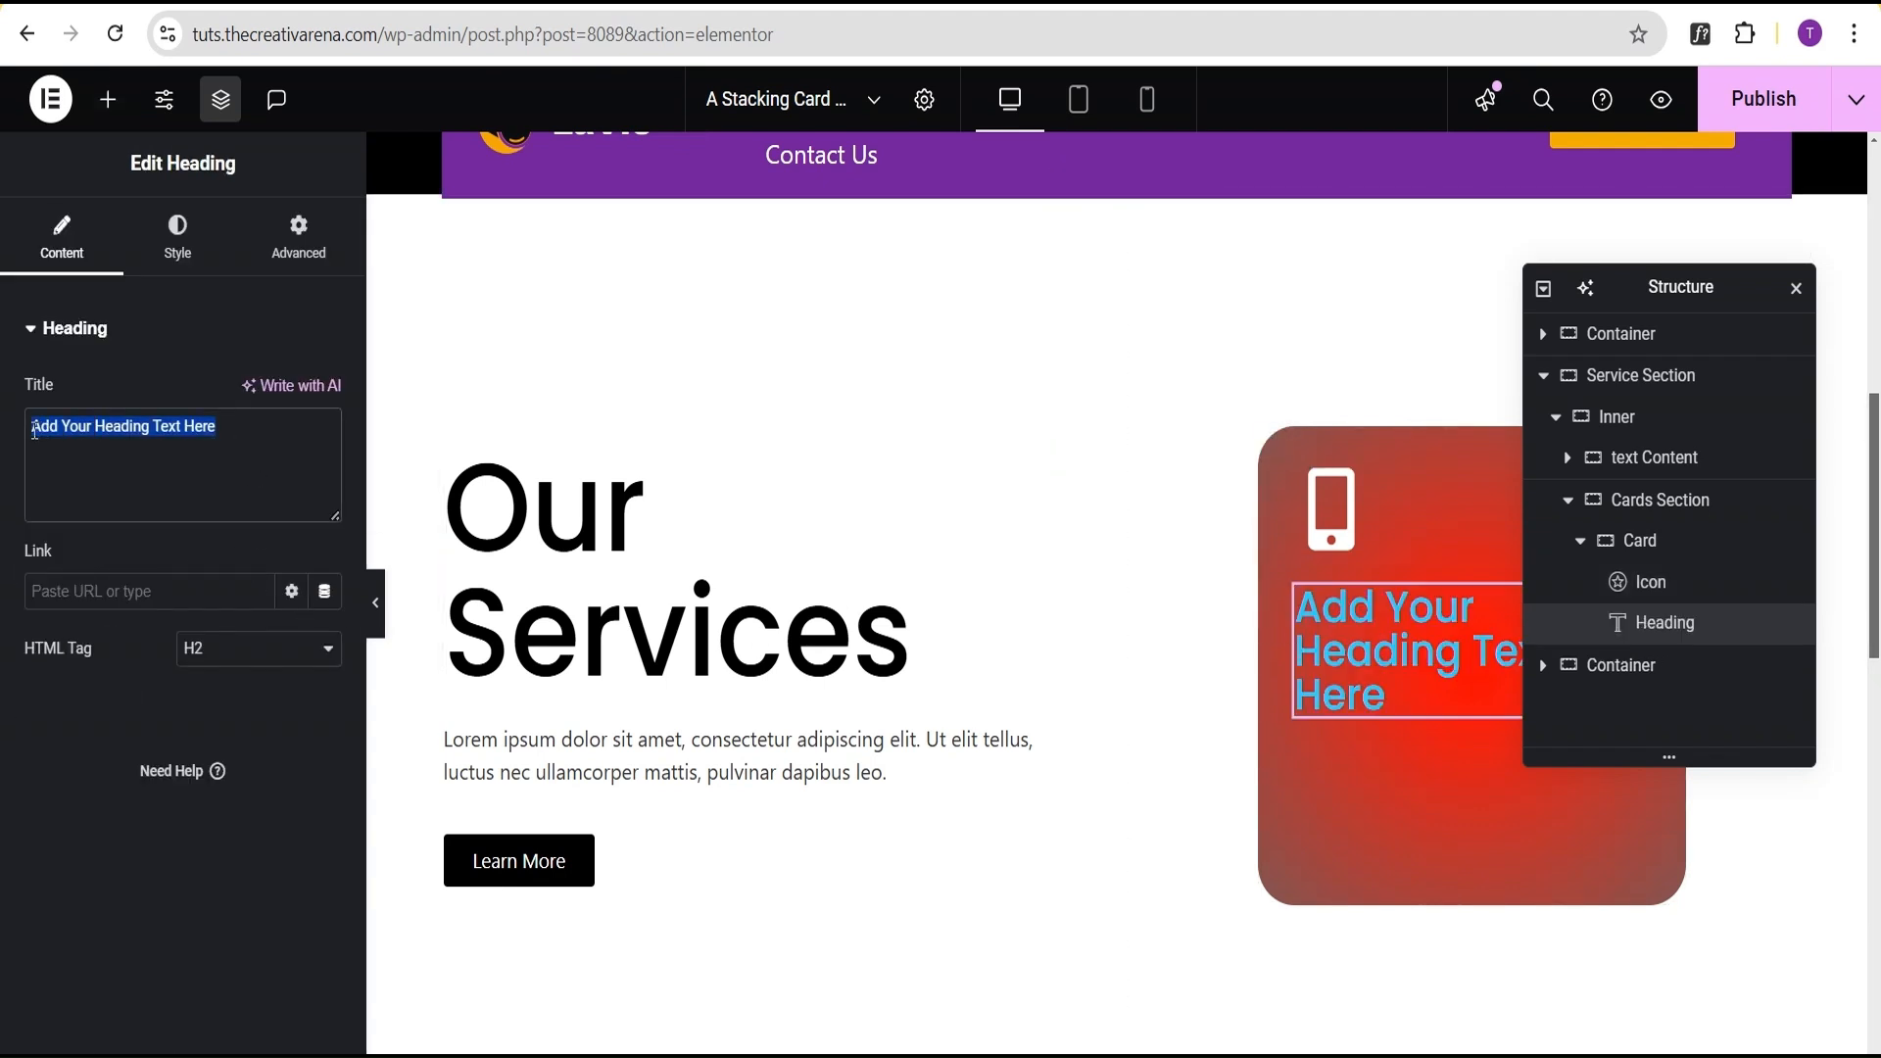
pyautogui.write('App')
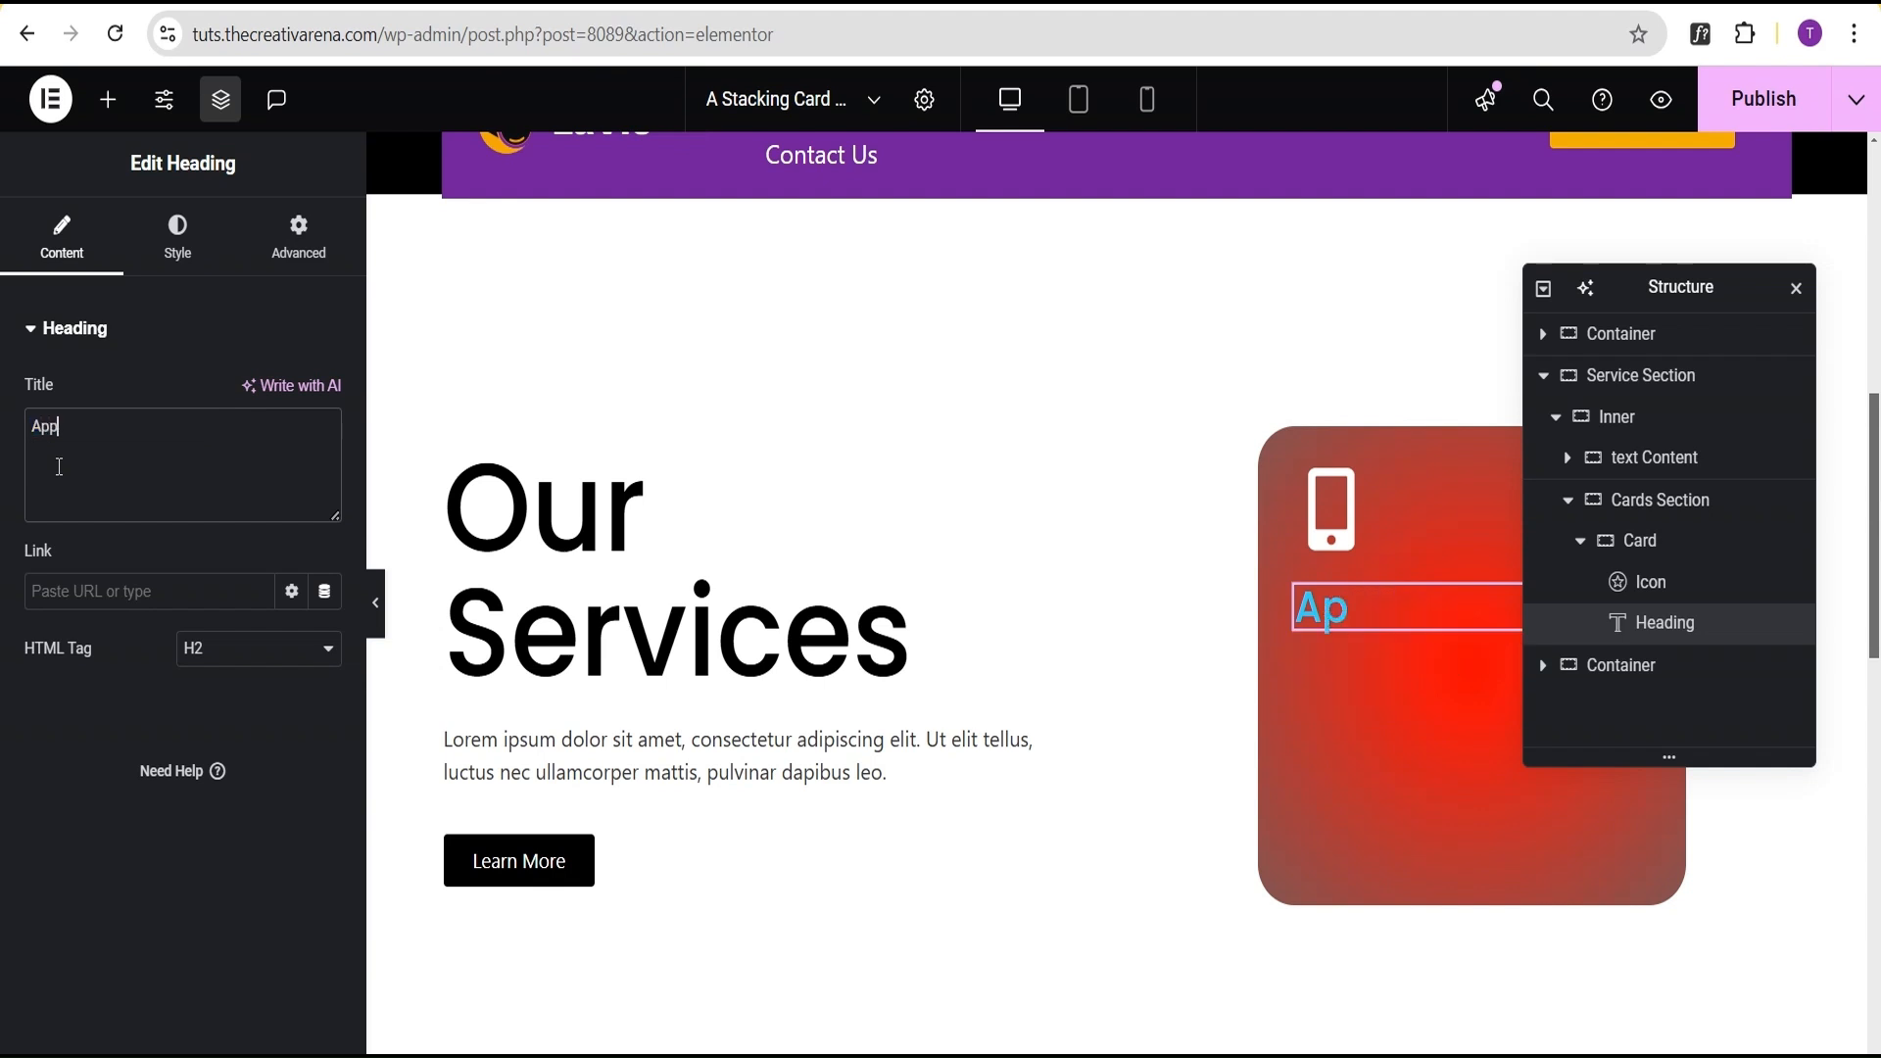
pyautogui.write(' Development')
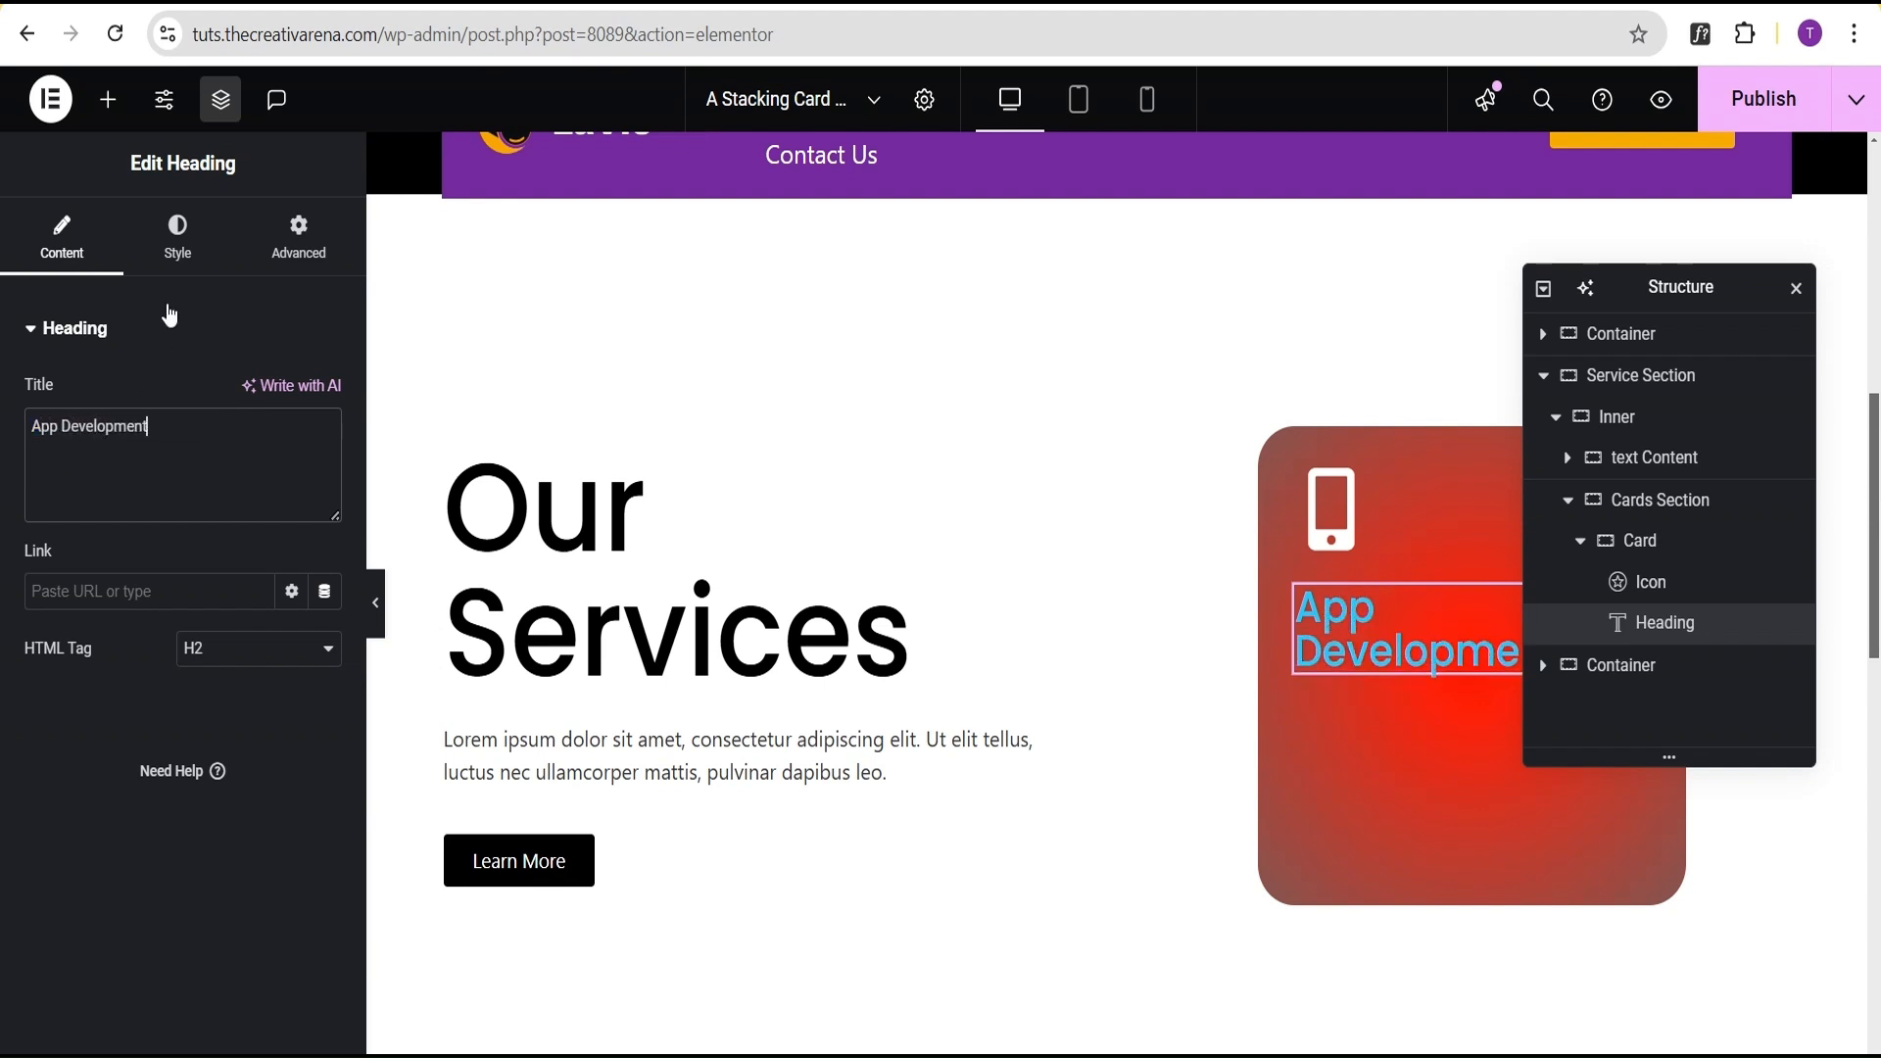
# Set the App Development heading's text color to white and its font size to 2.3 em.
pyautogui.click(177, 235)
pyautogui.click(326, 451)
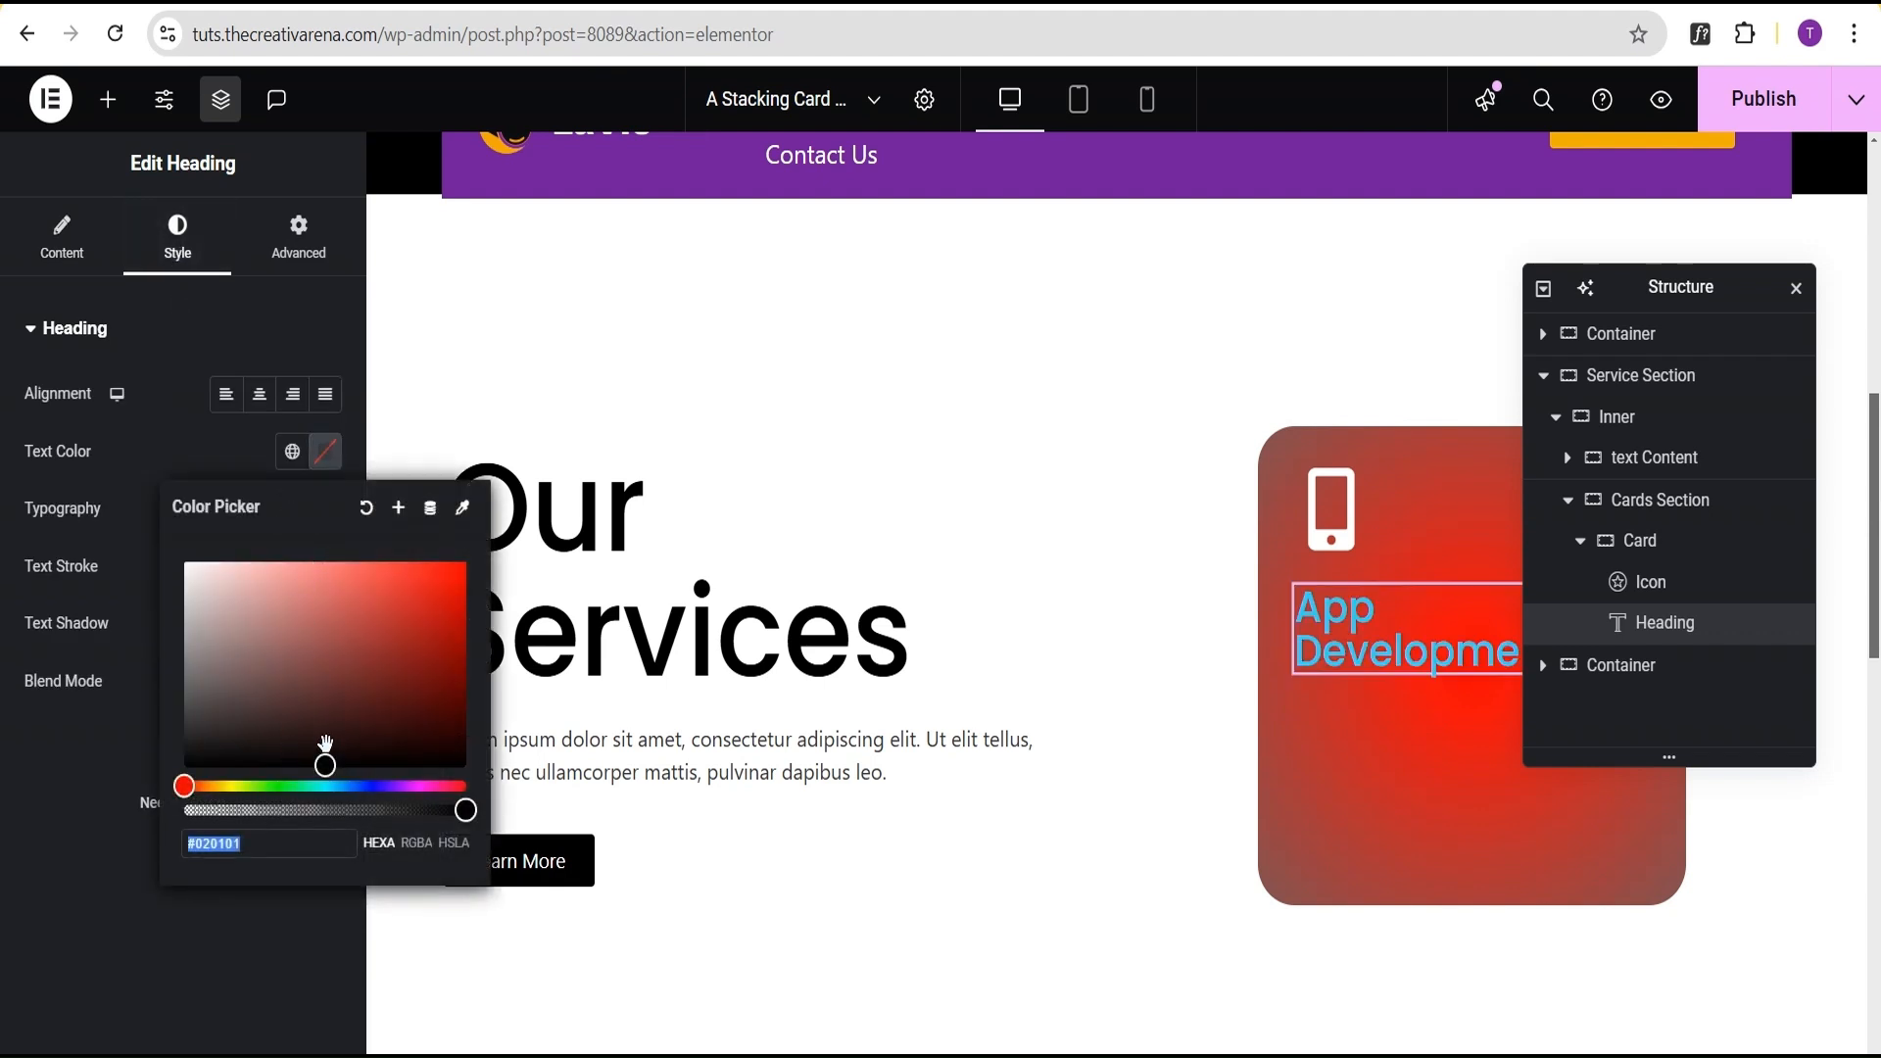
pyautogui.moveTo(325, 762); pyautogui.dragTo(174, 561)
pyautogui.click(147, 547)
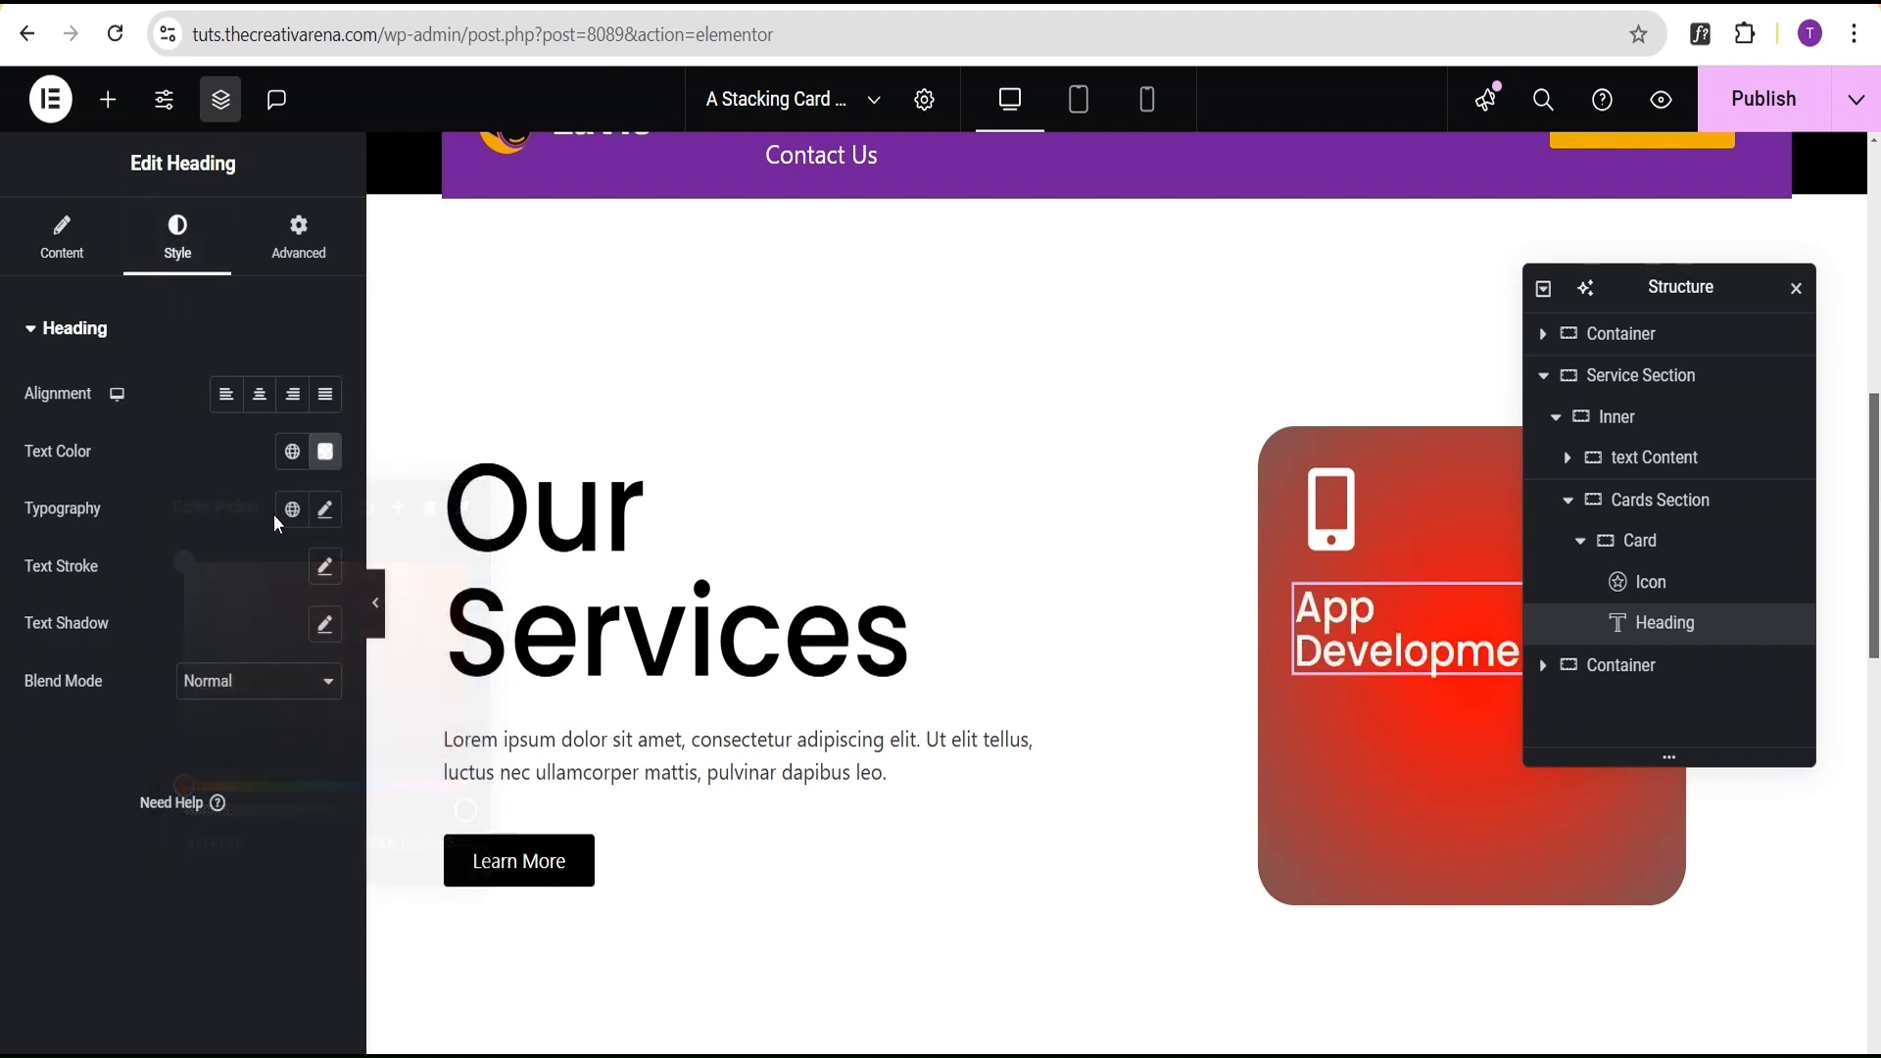
pyautogui.click(326, 509)
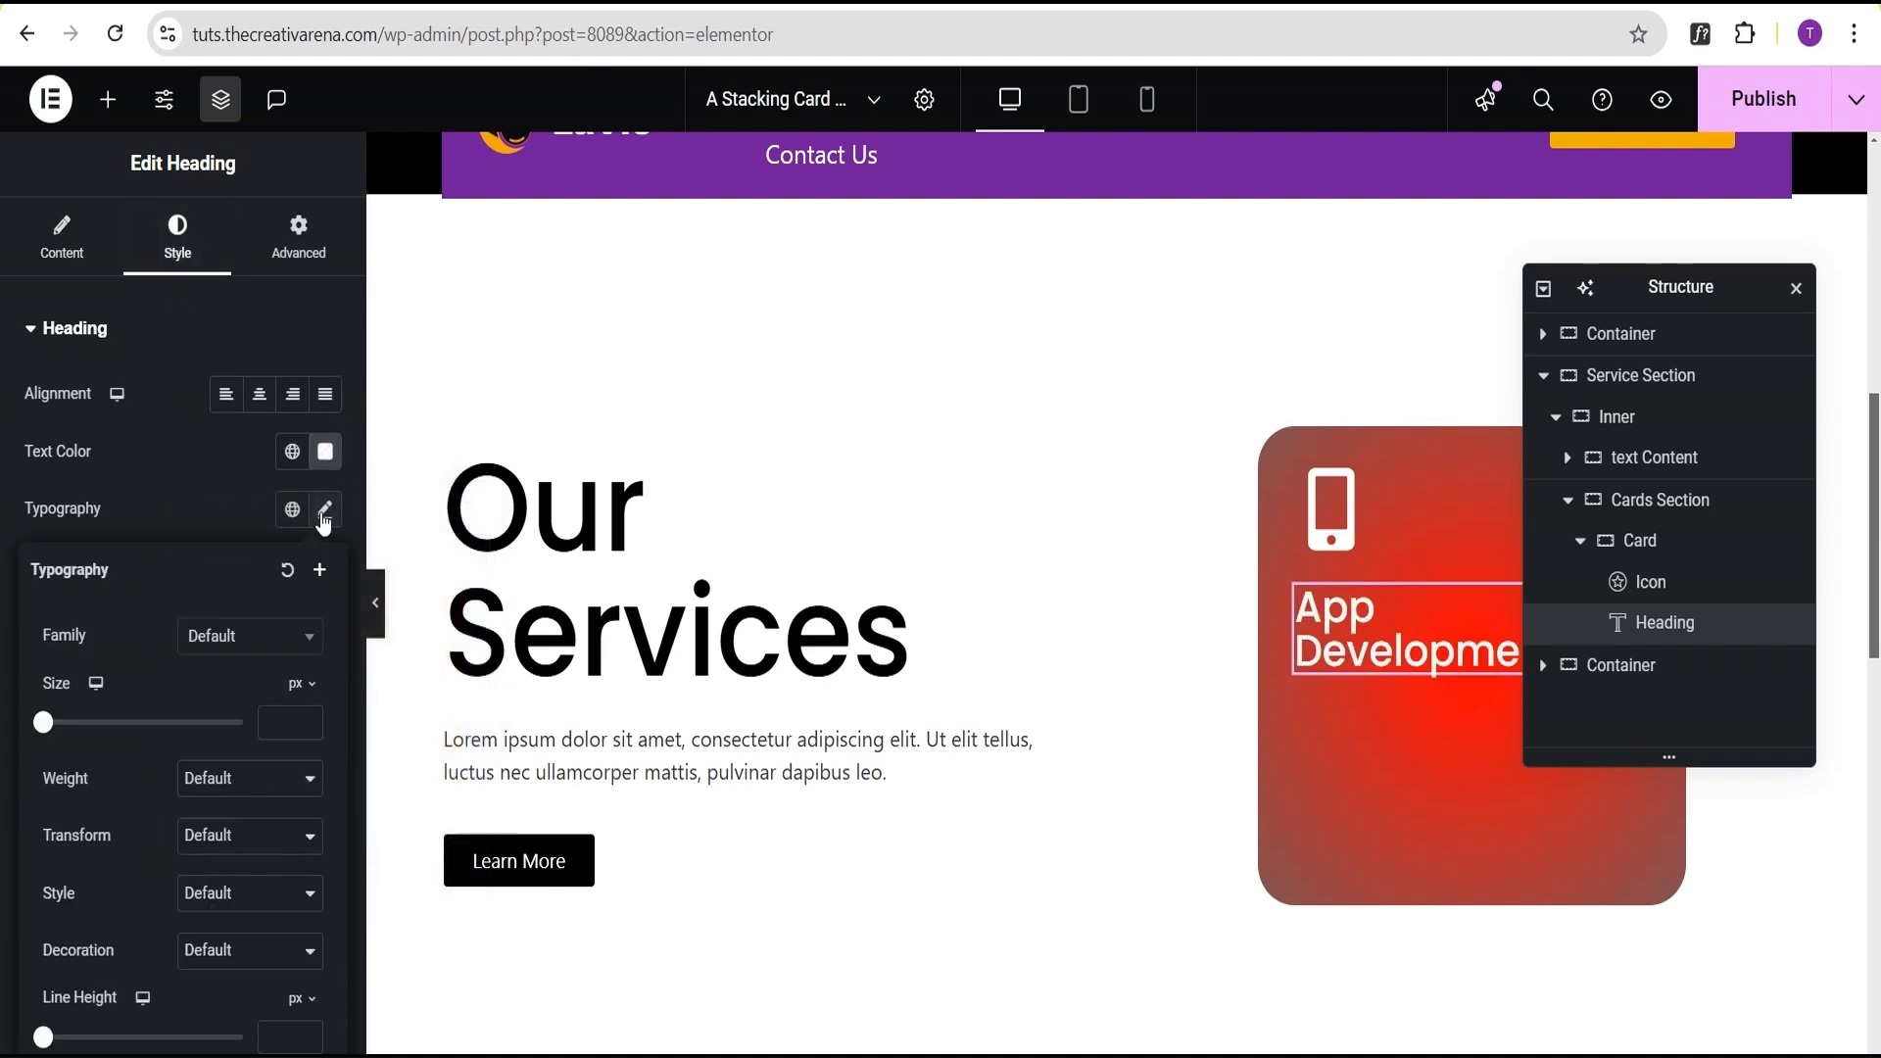
pyautogui.click(303, 690)
pyautogui.click(297, 725)
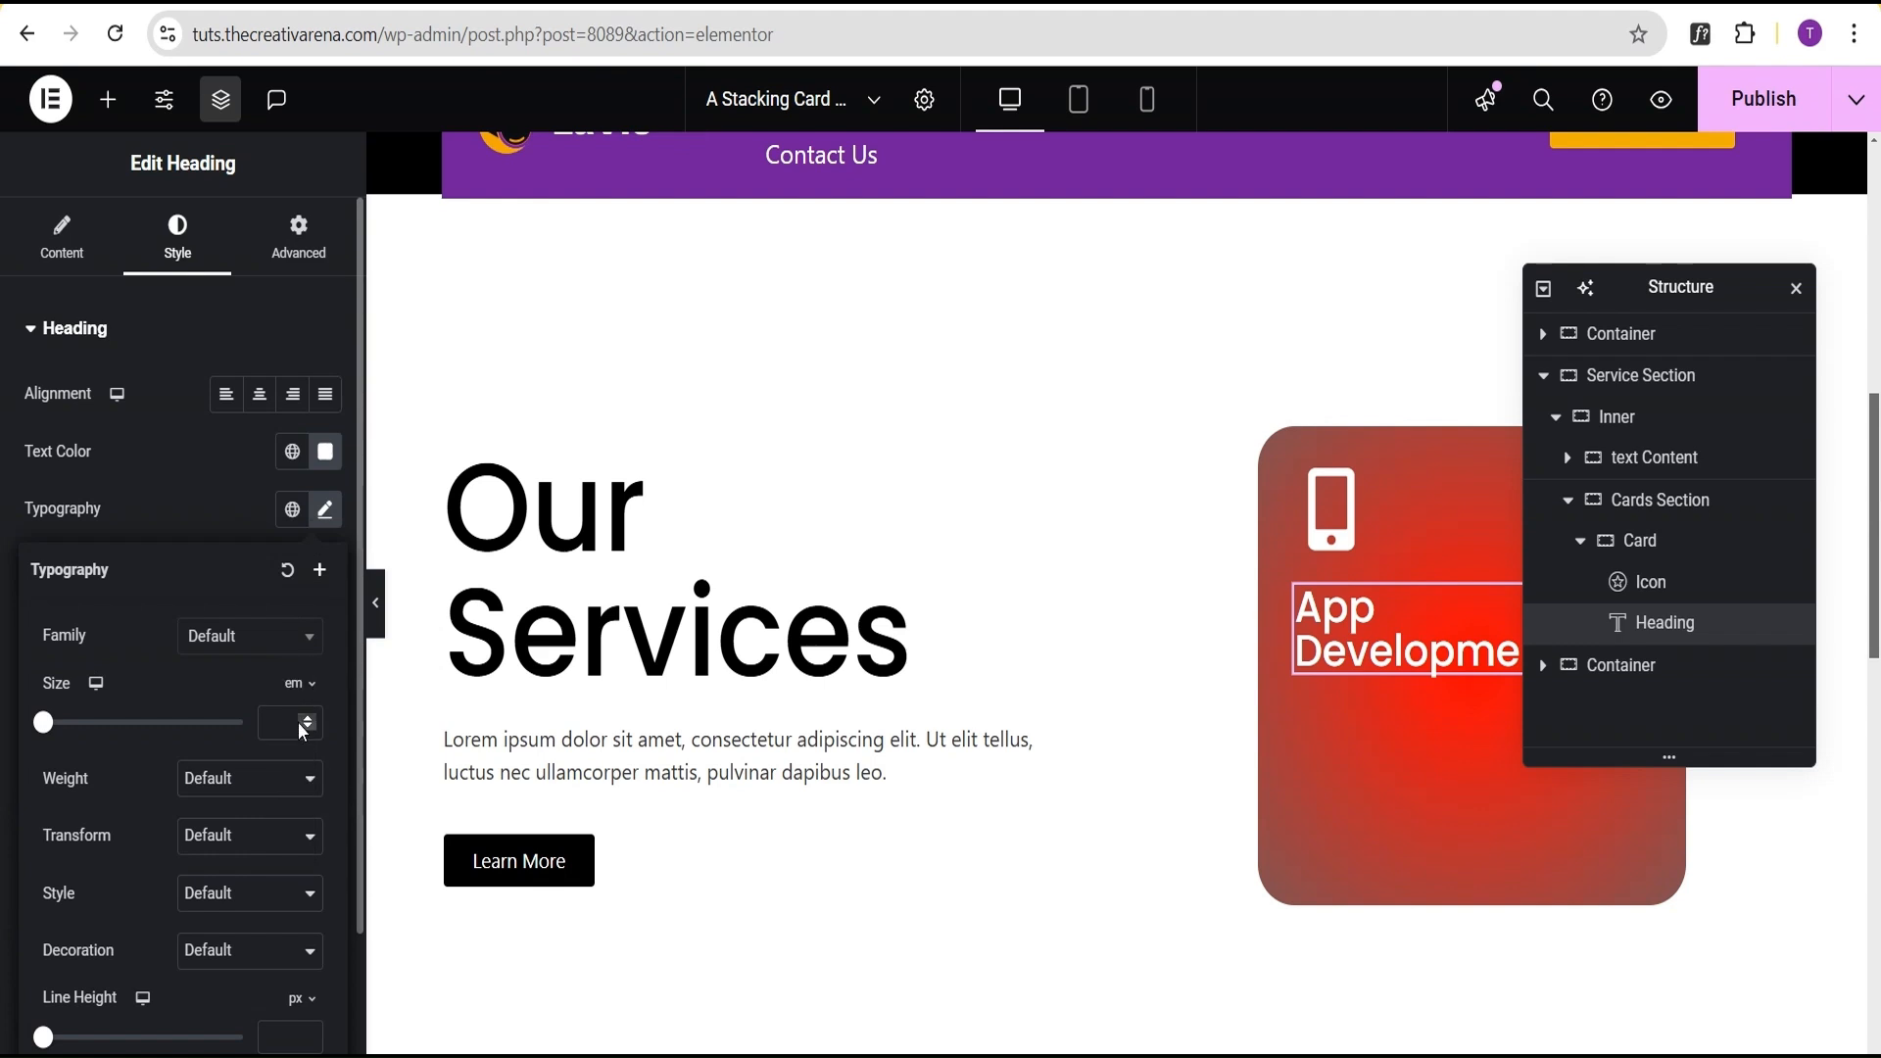
pyautogui.write('2.3')
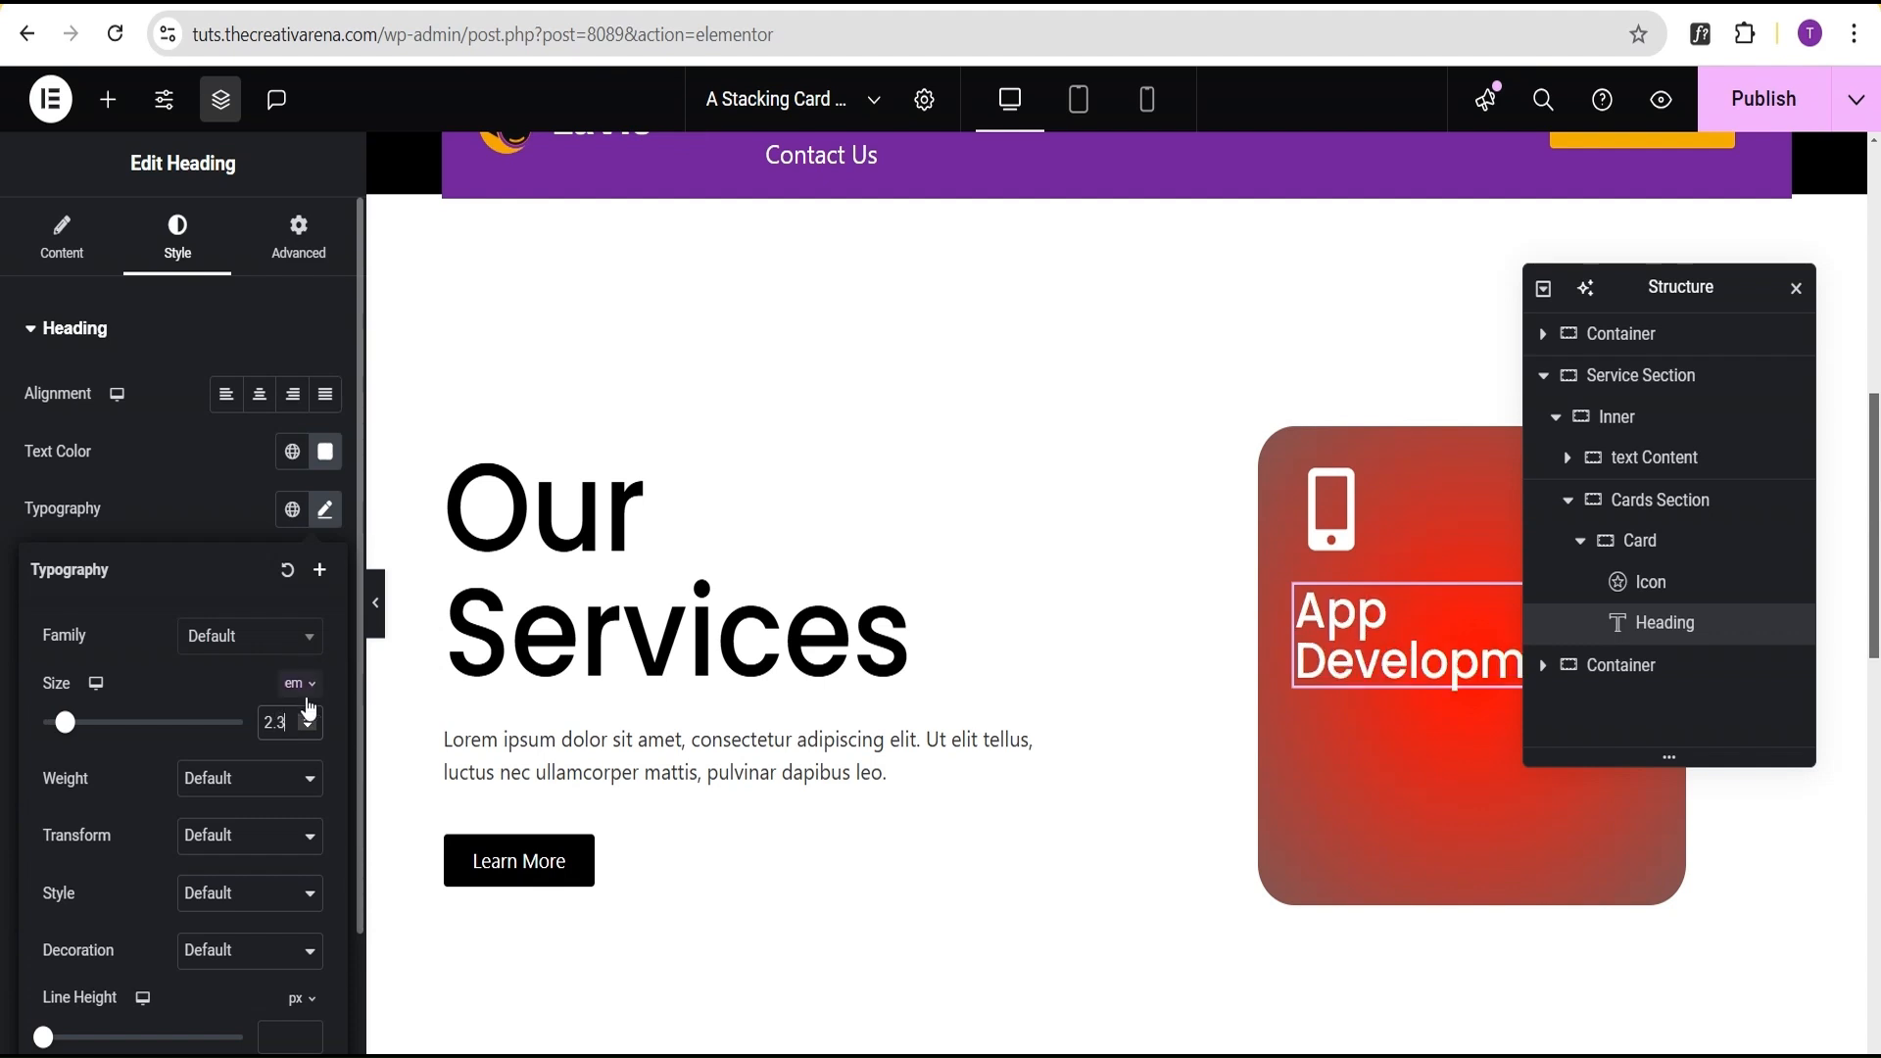
pyautogui.click(181, 474)
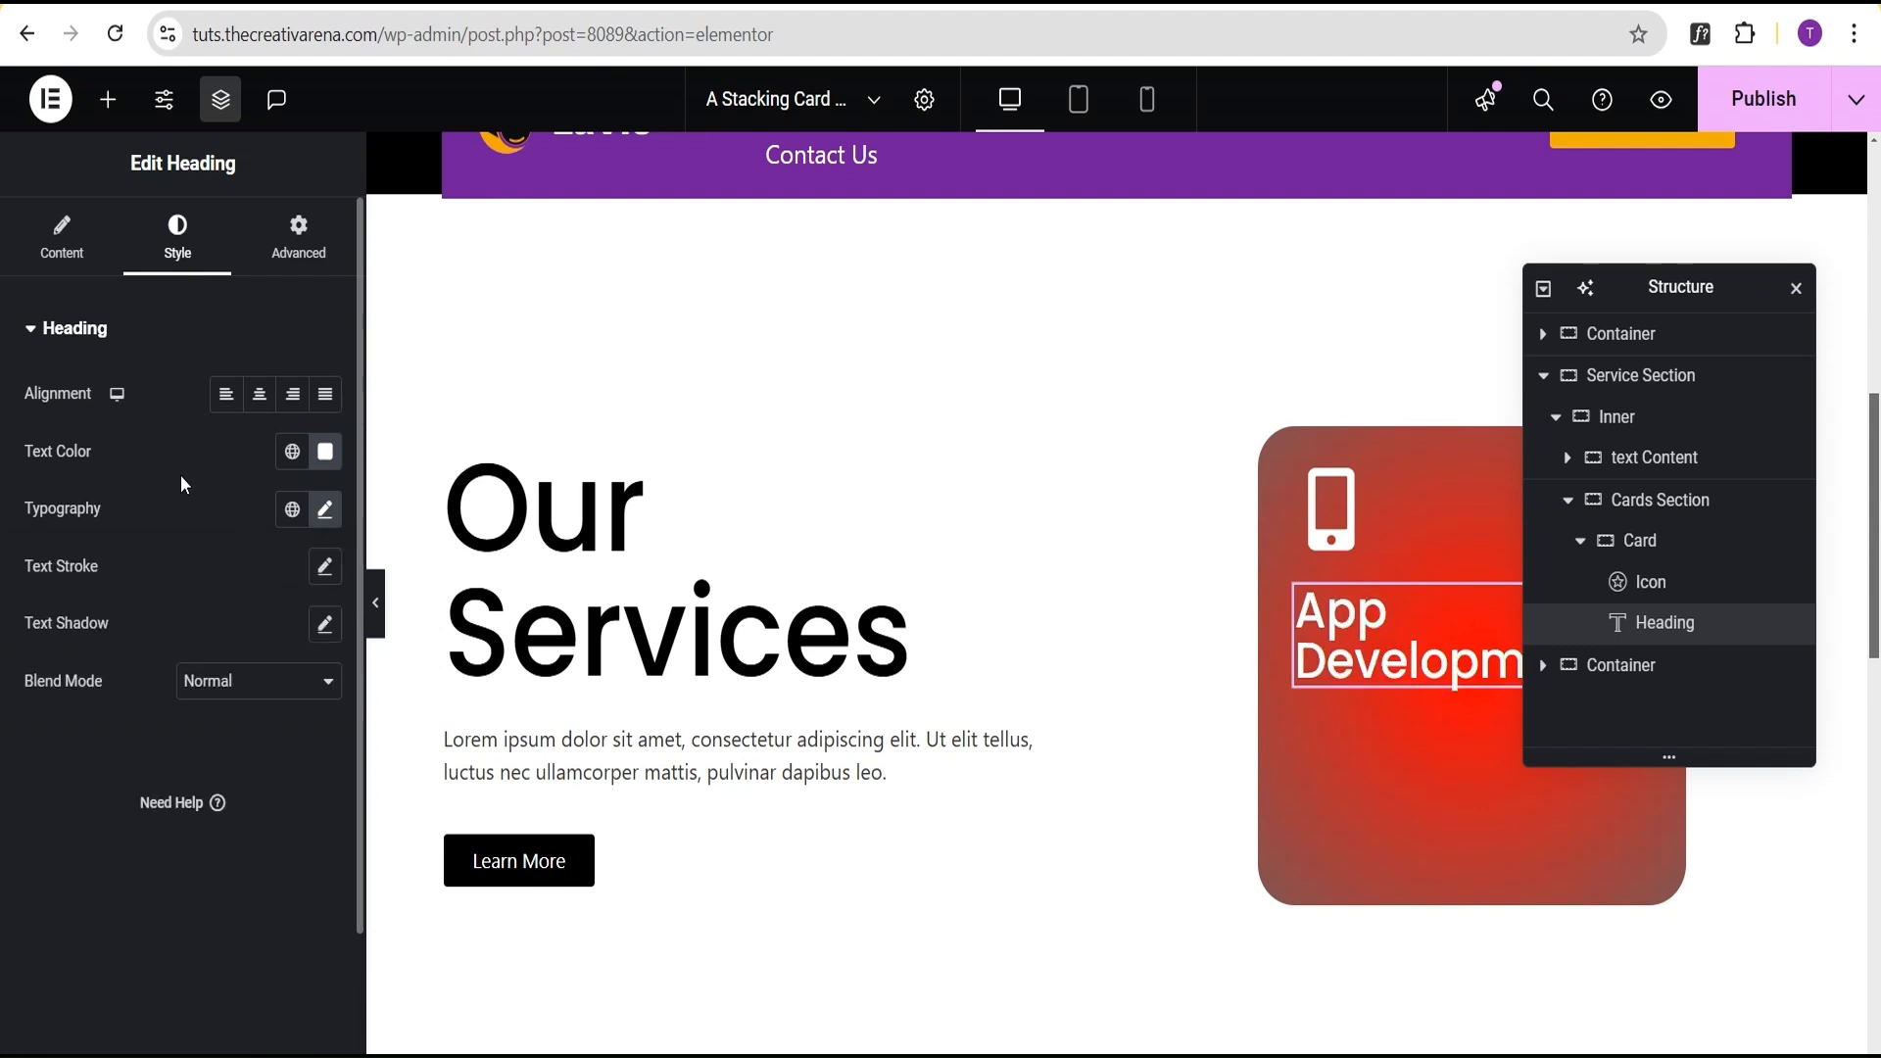
# Set the Card container's Justify Content to Space Around and preview the services section without the editing panels.
pyautogui.click(1640, 540)
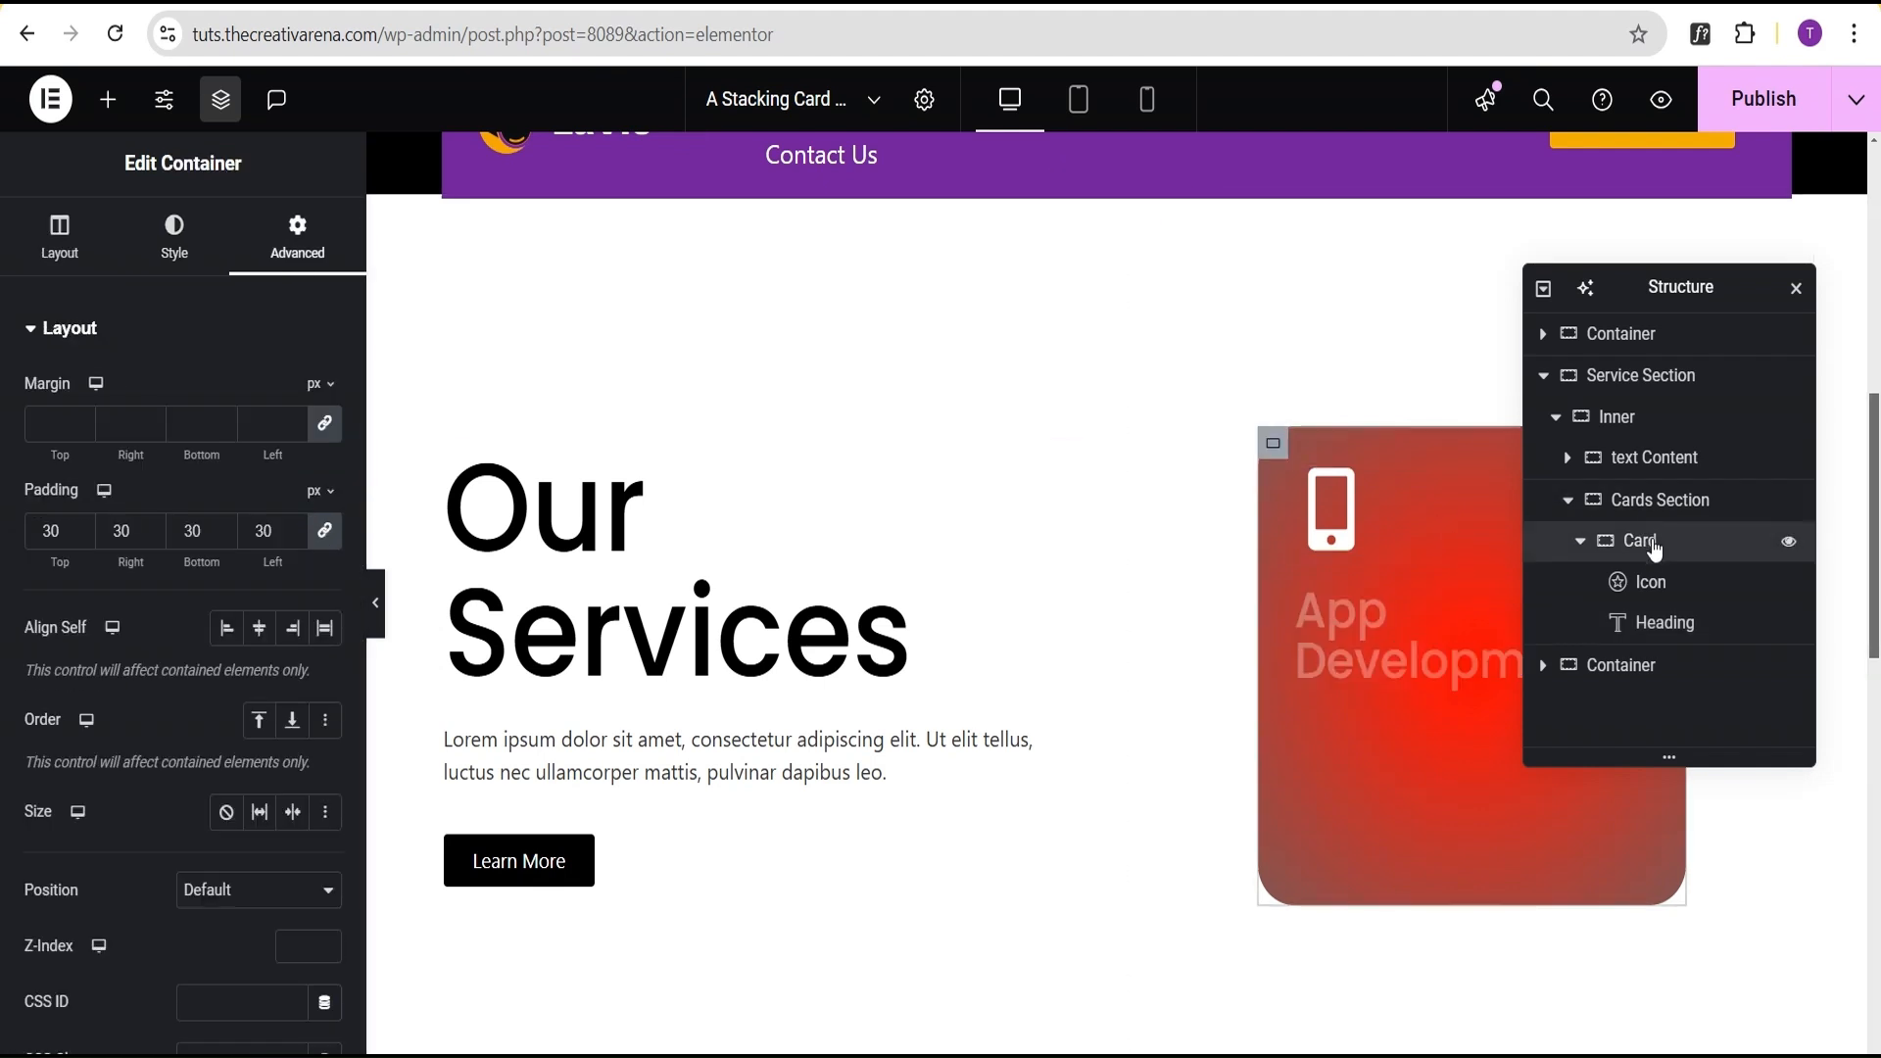
pyautogui.click(59, 235)
pyautogui.scroll(-3, 147, 509)
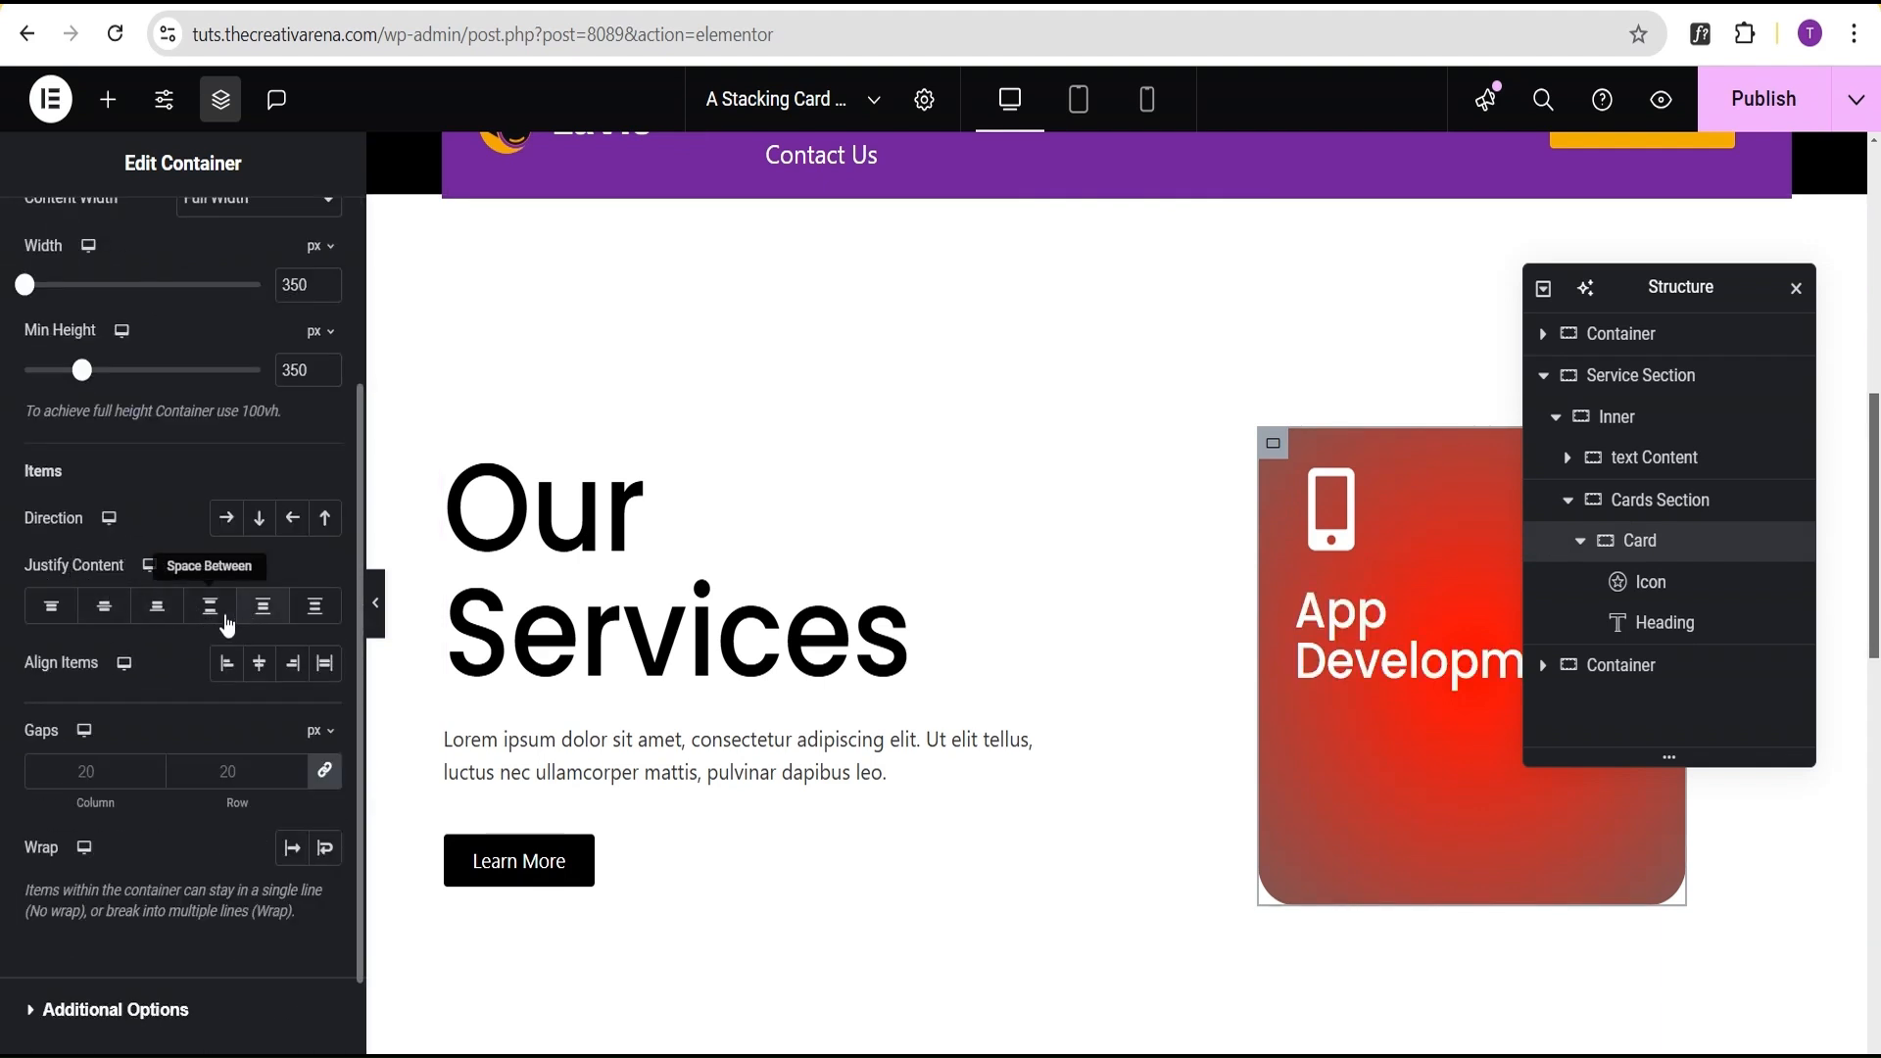
pyautogui.click(264, 610)
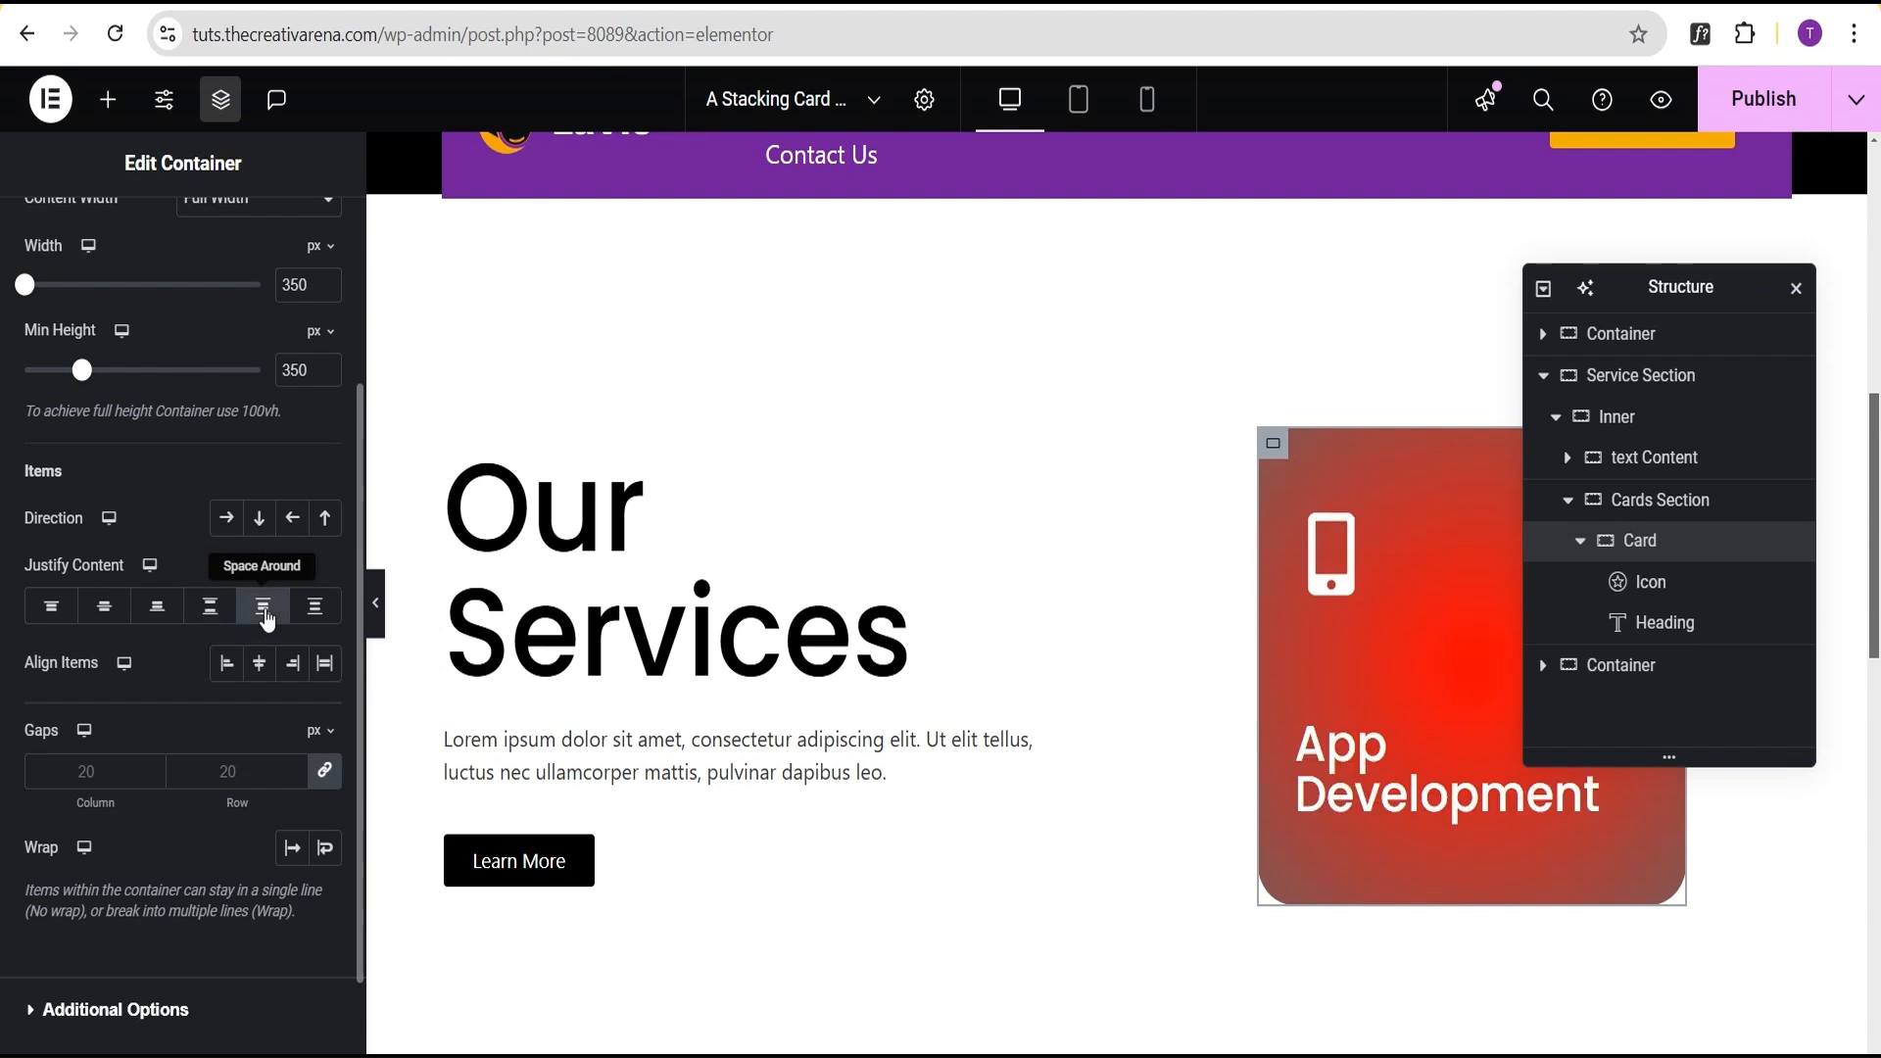
pyautogui.click(373, 602)
pyautogui.scroll(3, 1319, 686)
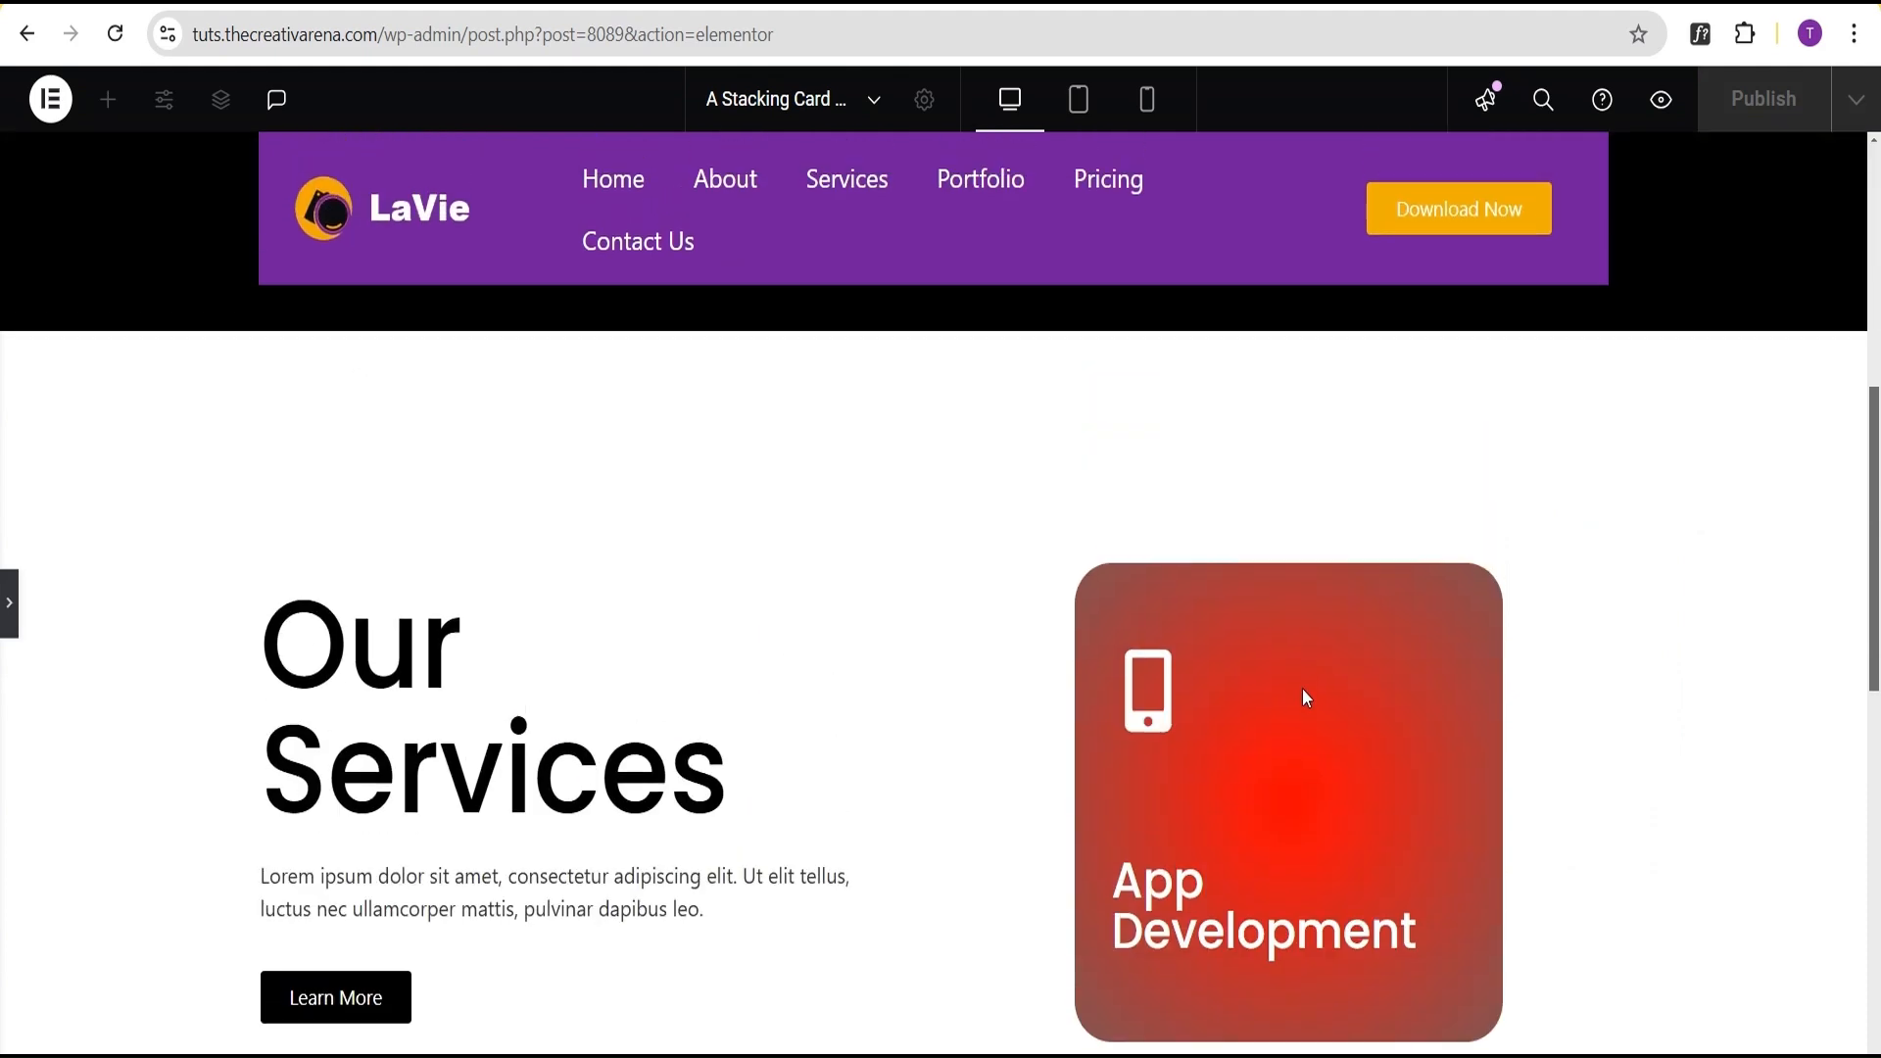
pyautogui.scroll(-2, 1303, 690)
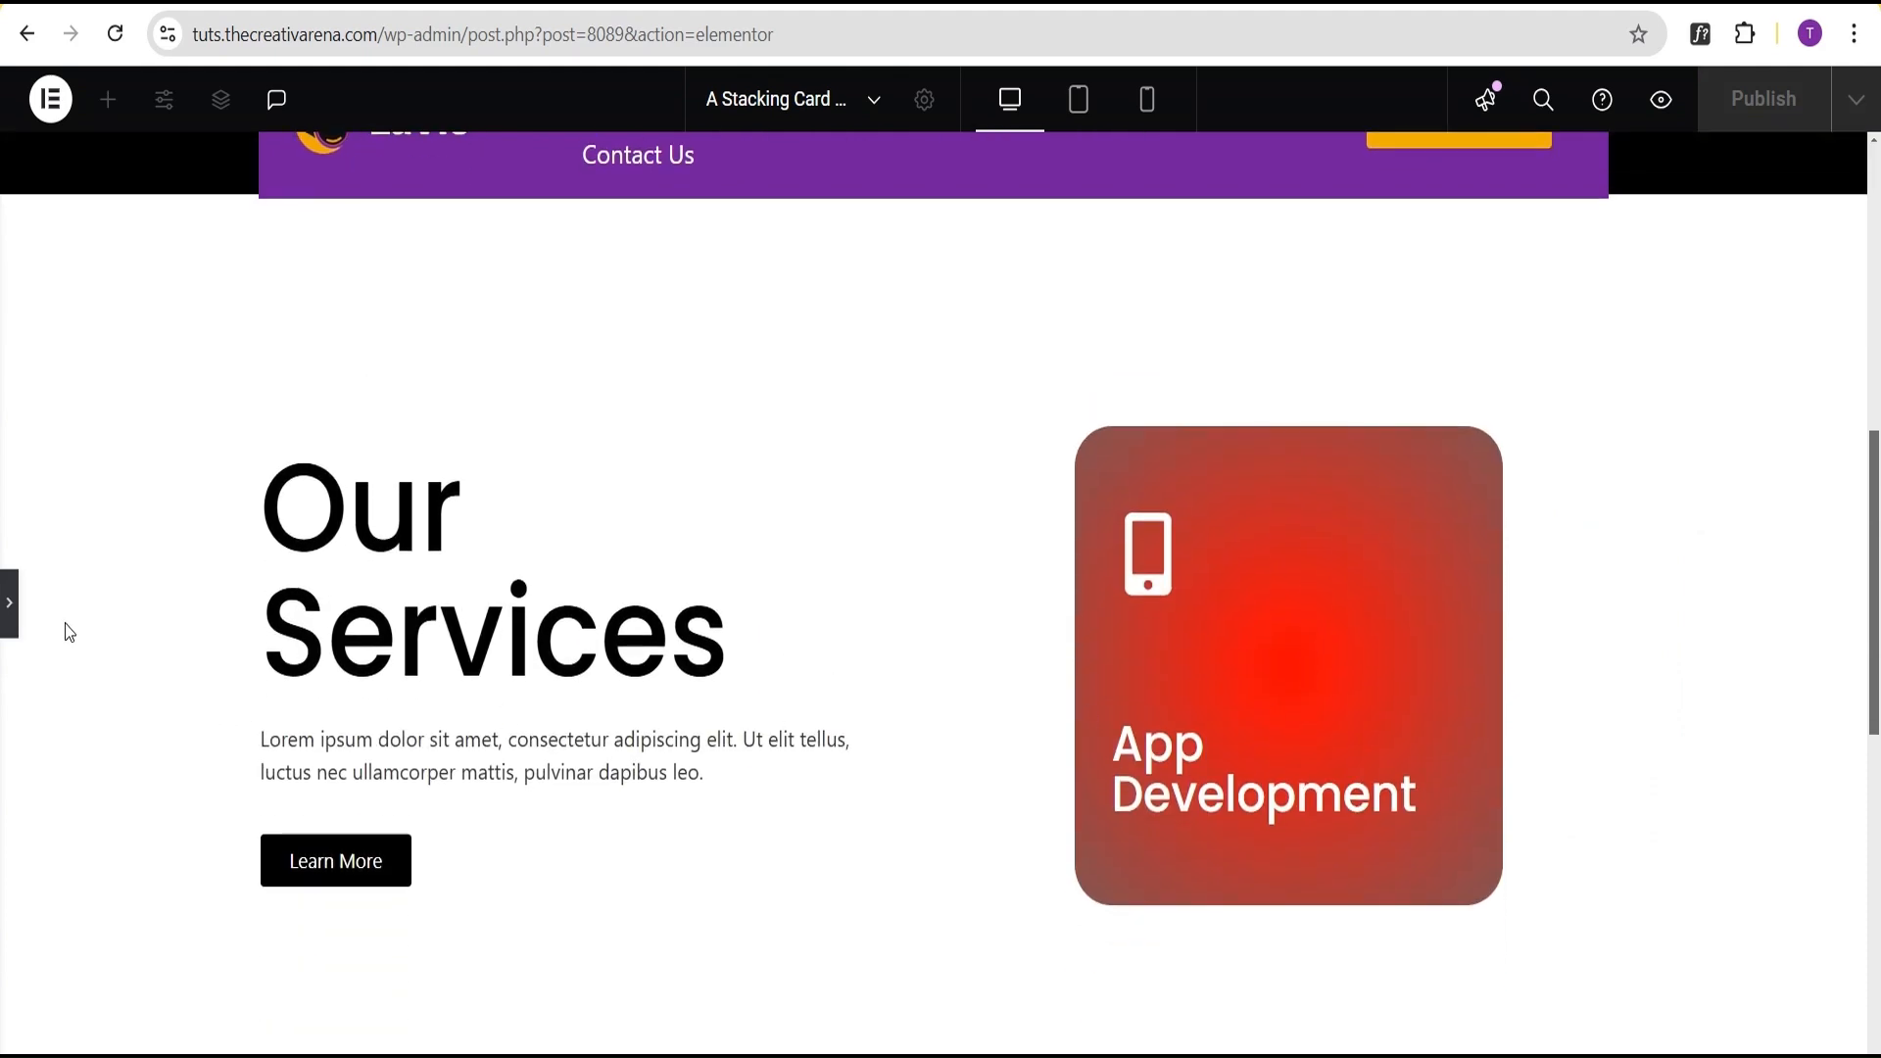
pyautogui.click(7, 605)
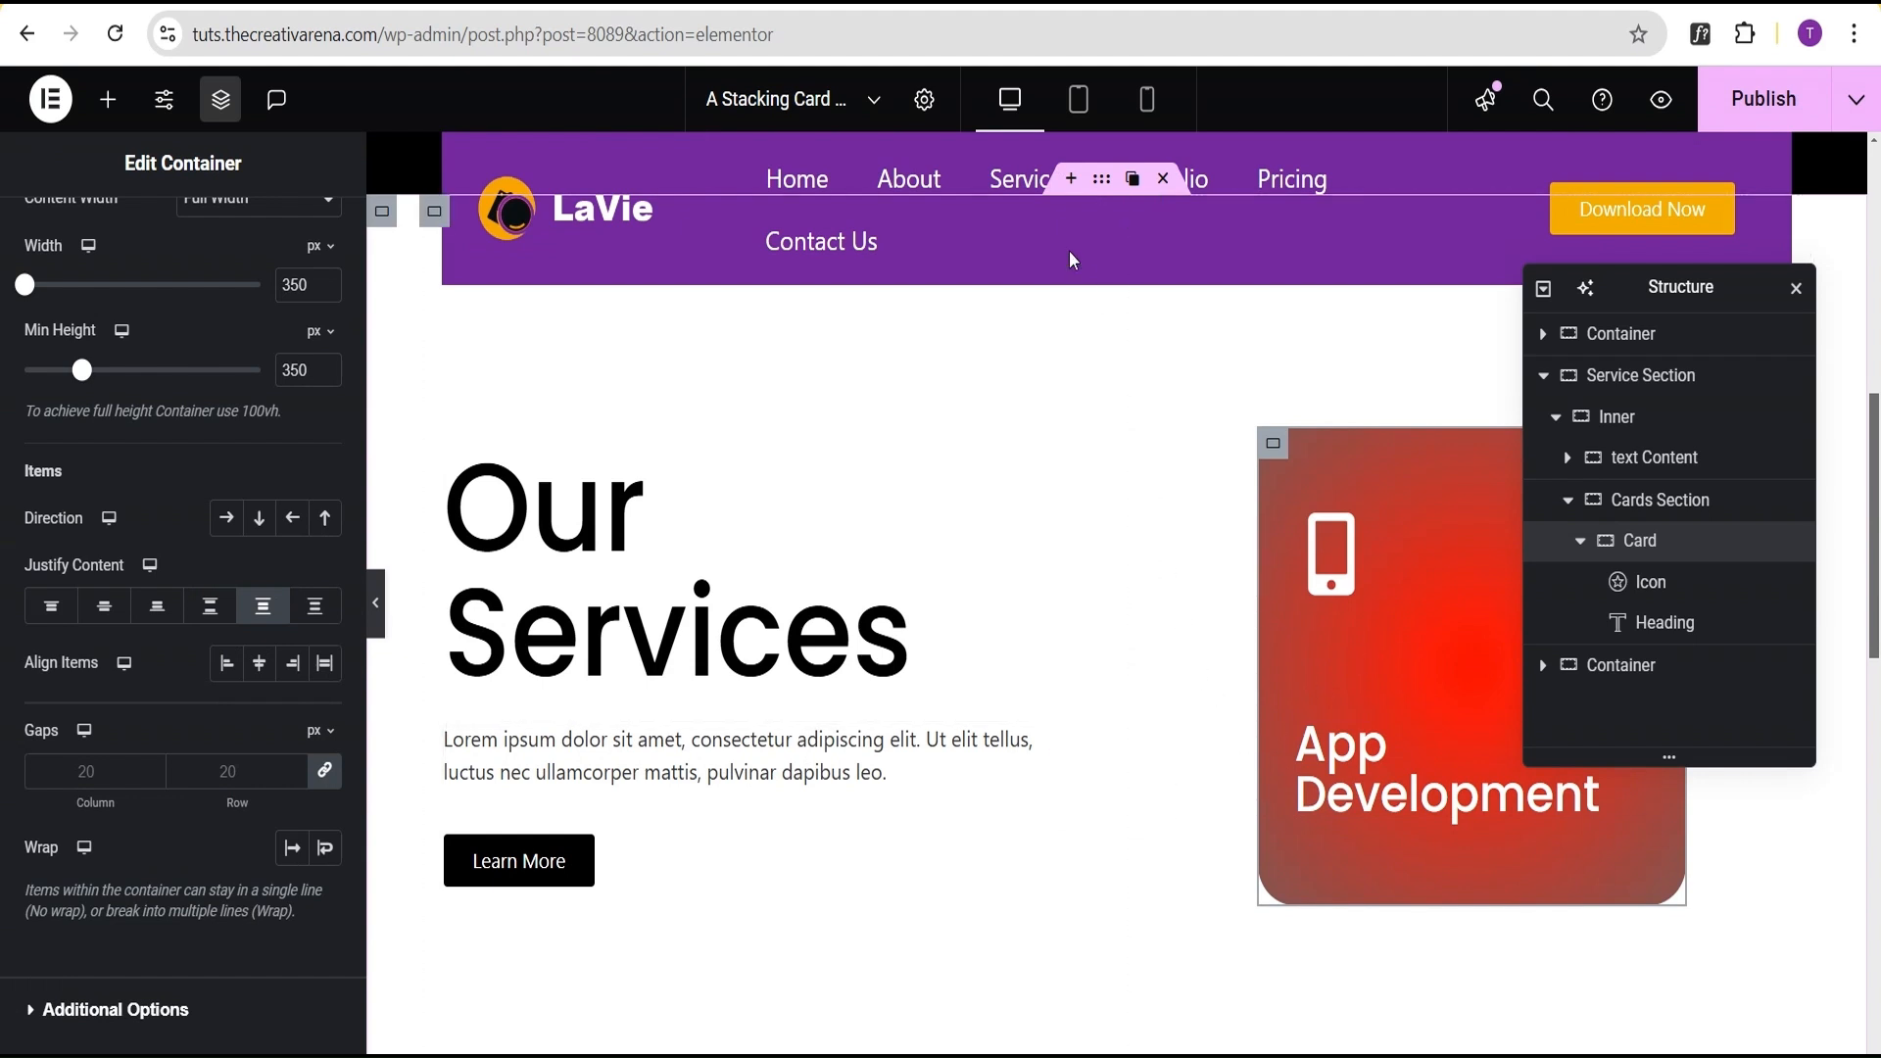
# Switch to the tablet view and reduce the Our Services heading's font size to 4.4 em.
pyautogui.click(1078, 102)
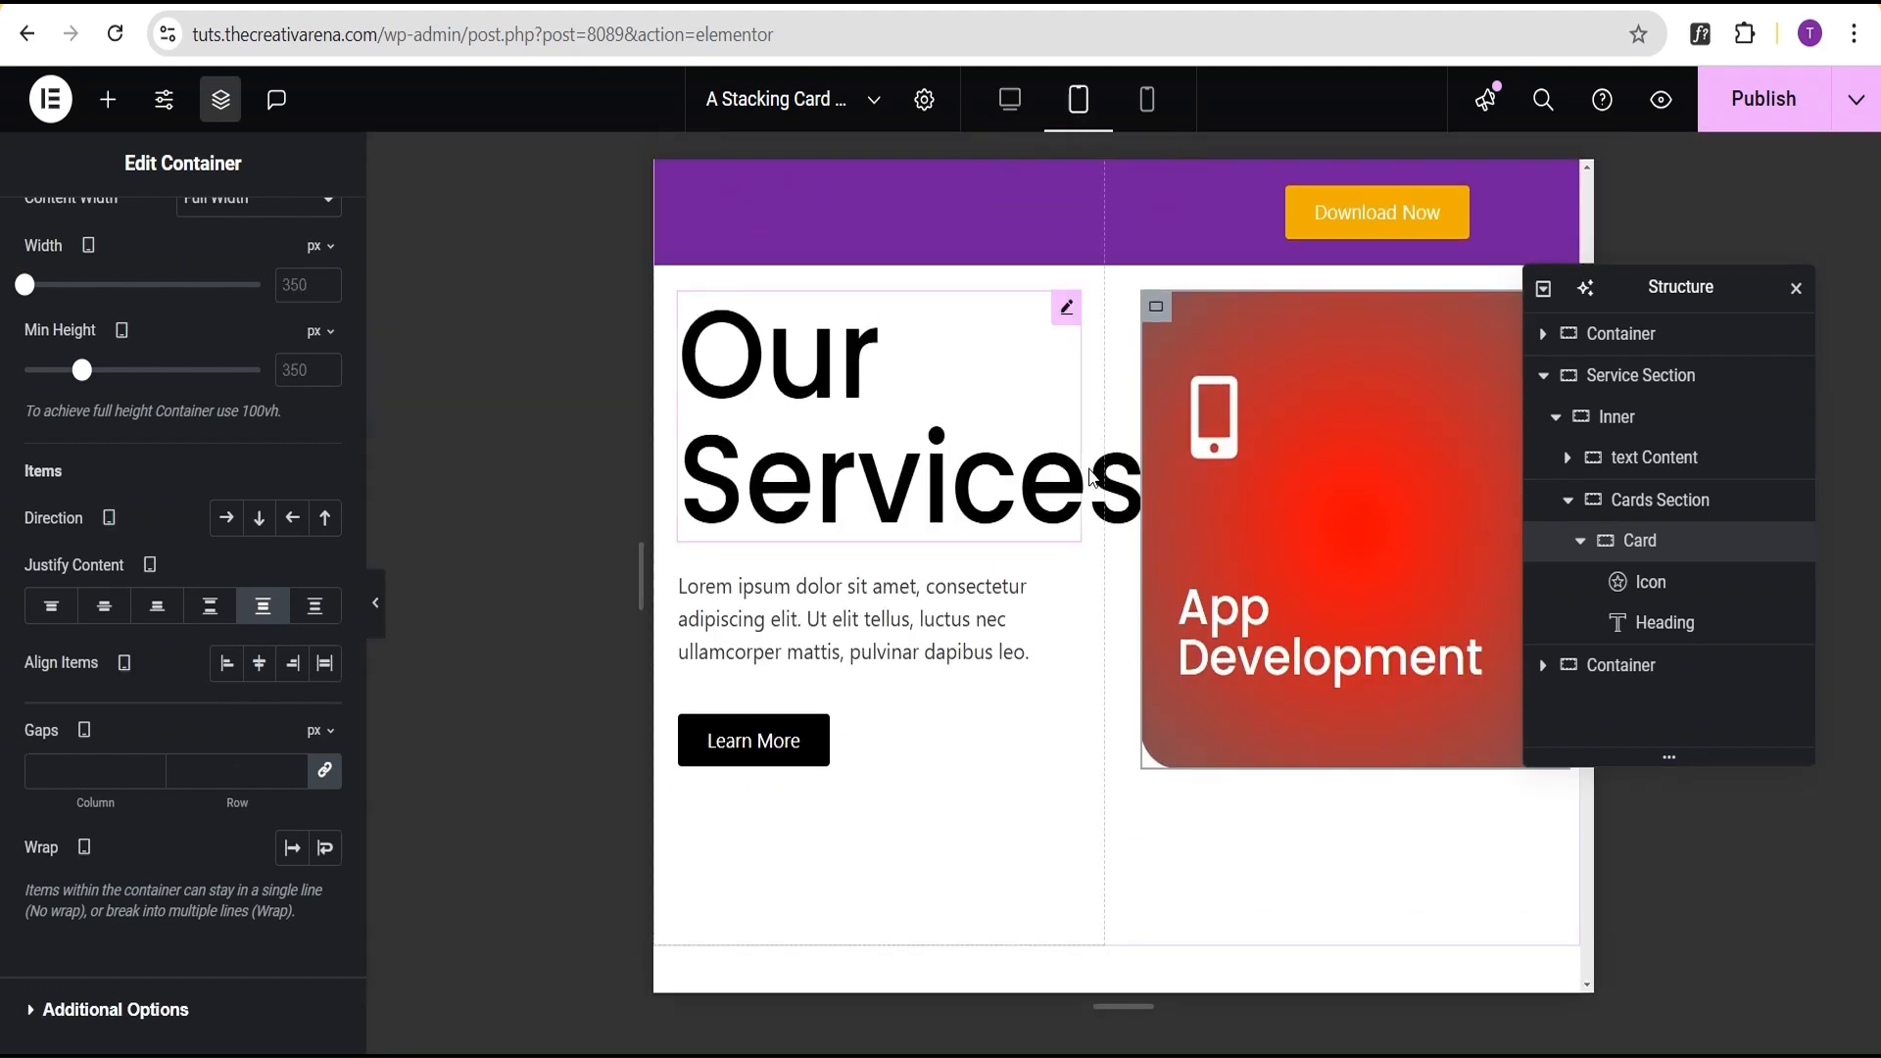
pyautogui.click(1066, 310)
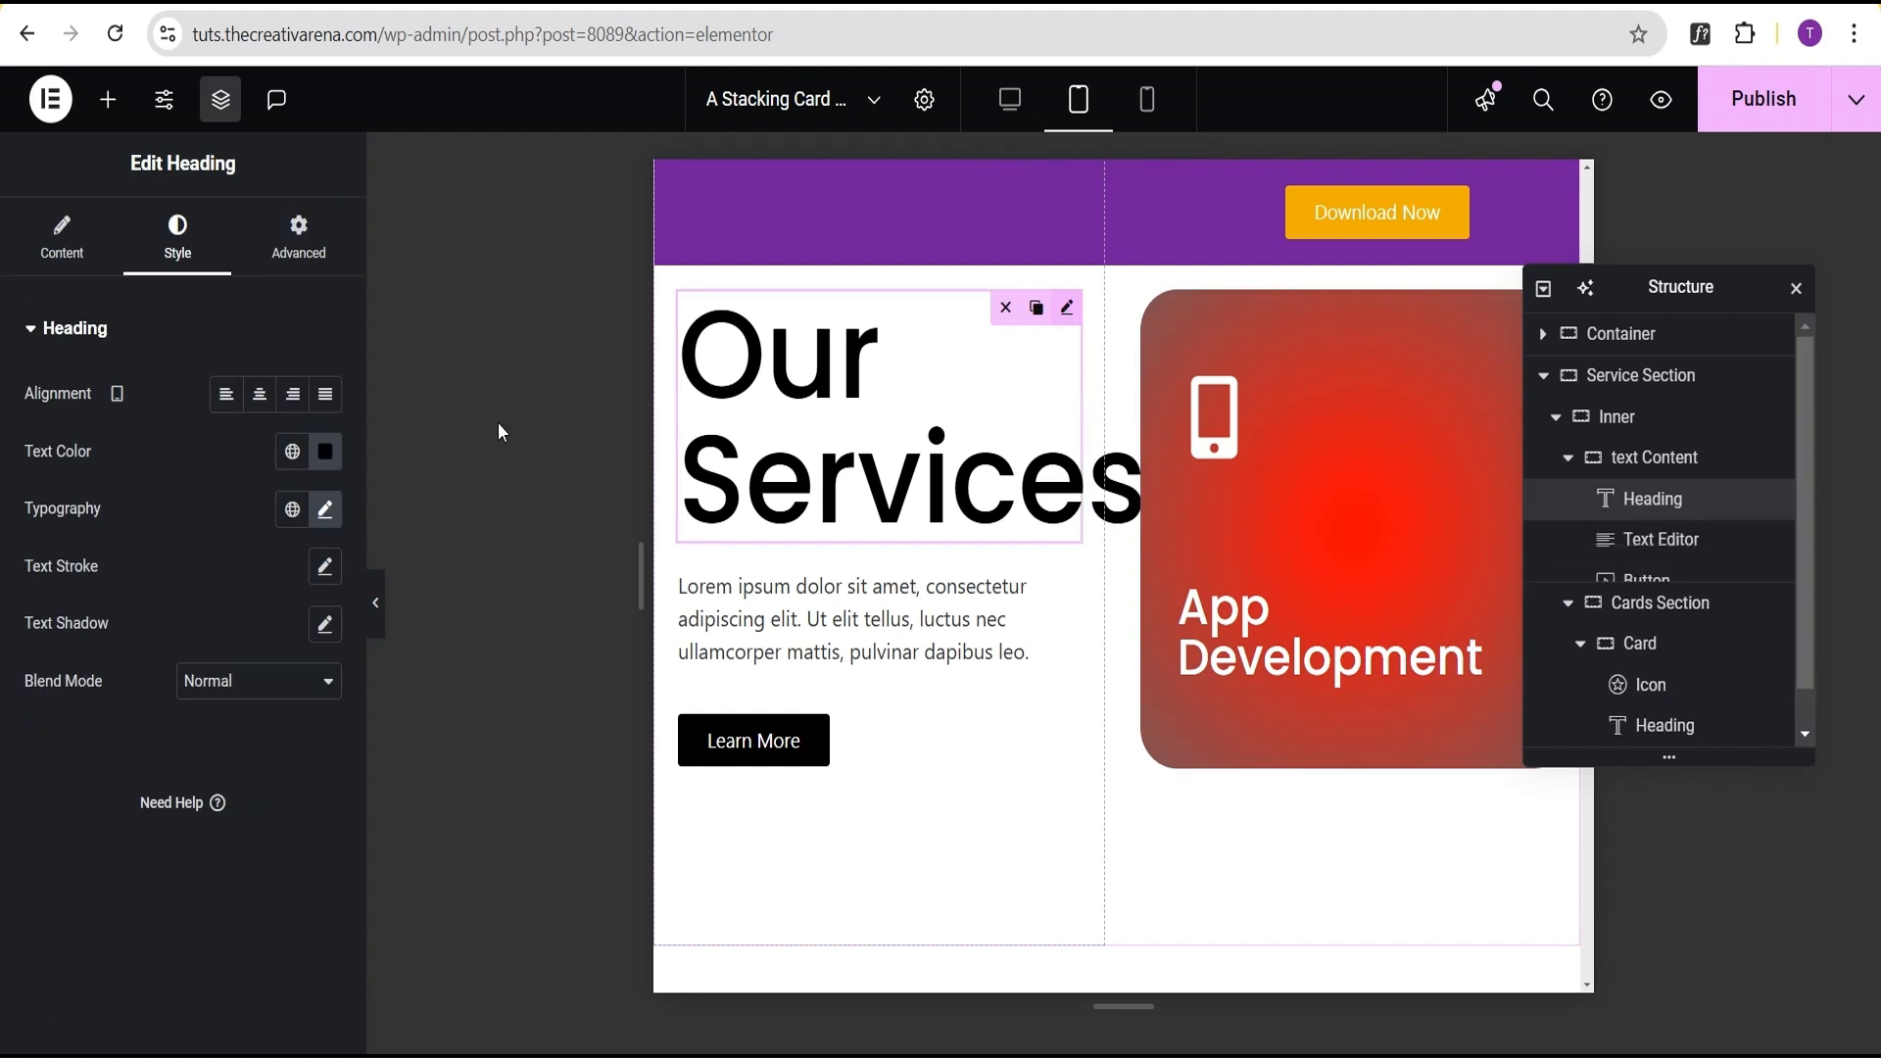
pyautogui.click(325, 508)
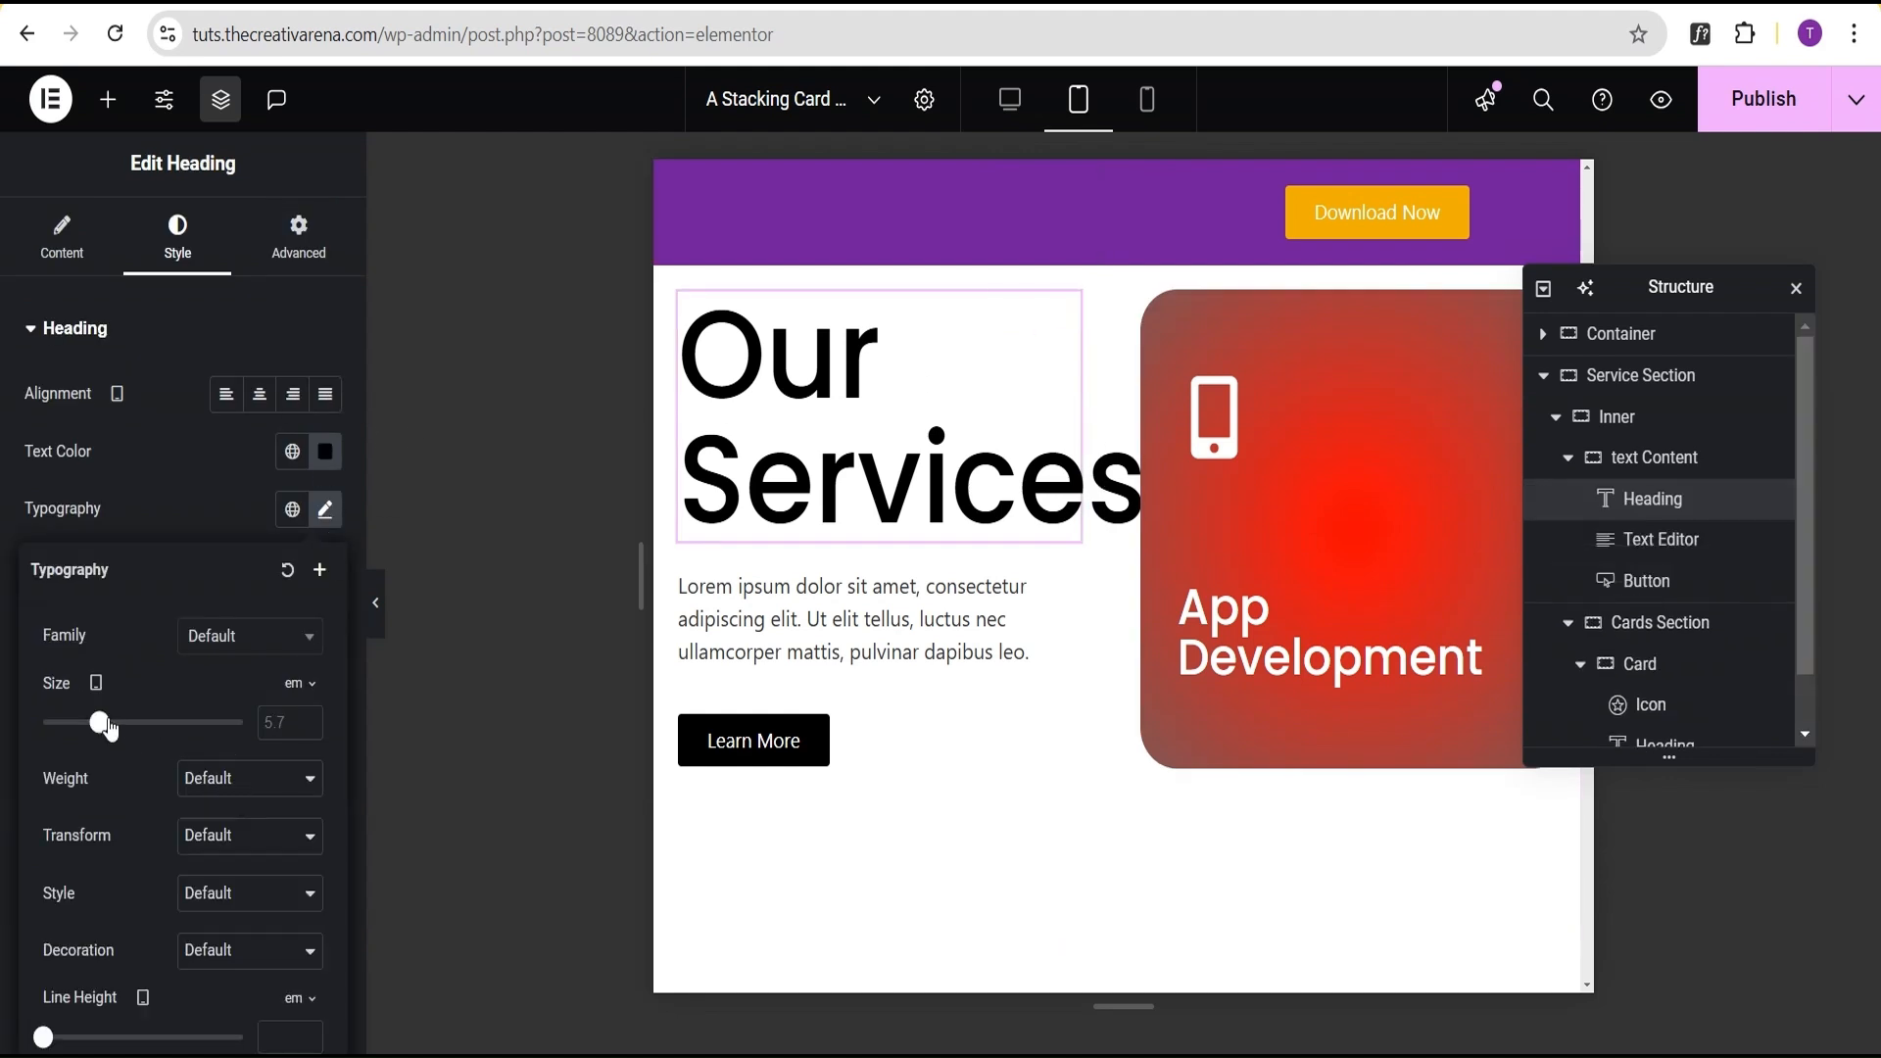
pyautogui.moveTo(108, 727); pyautogui.dragTo(91, 732)
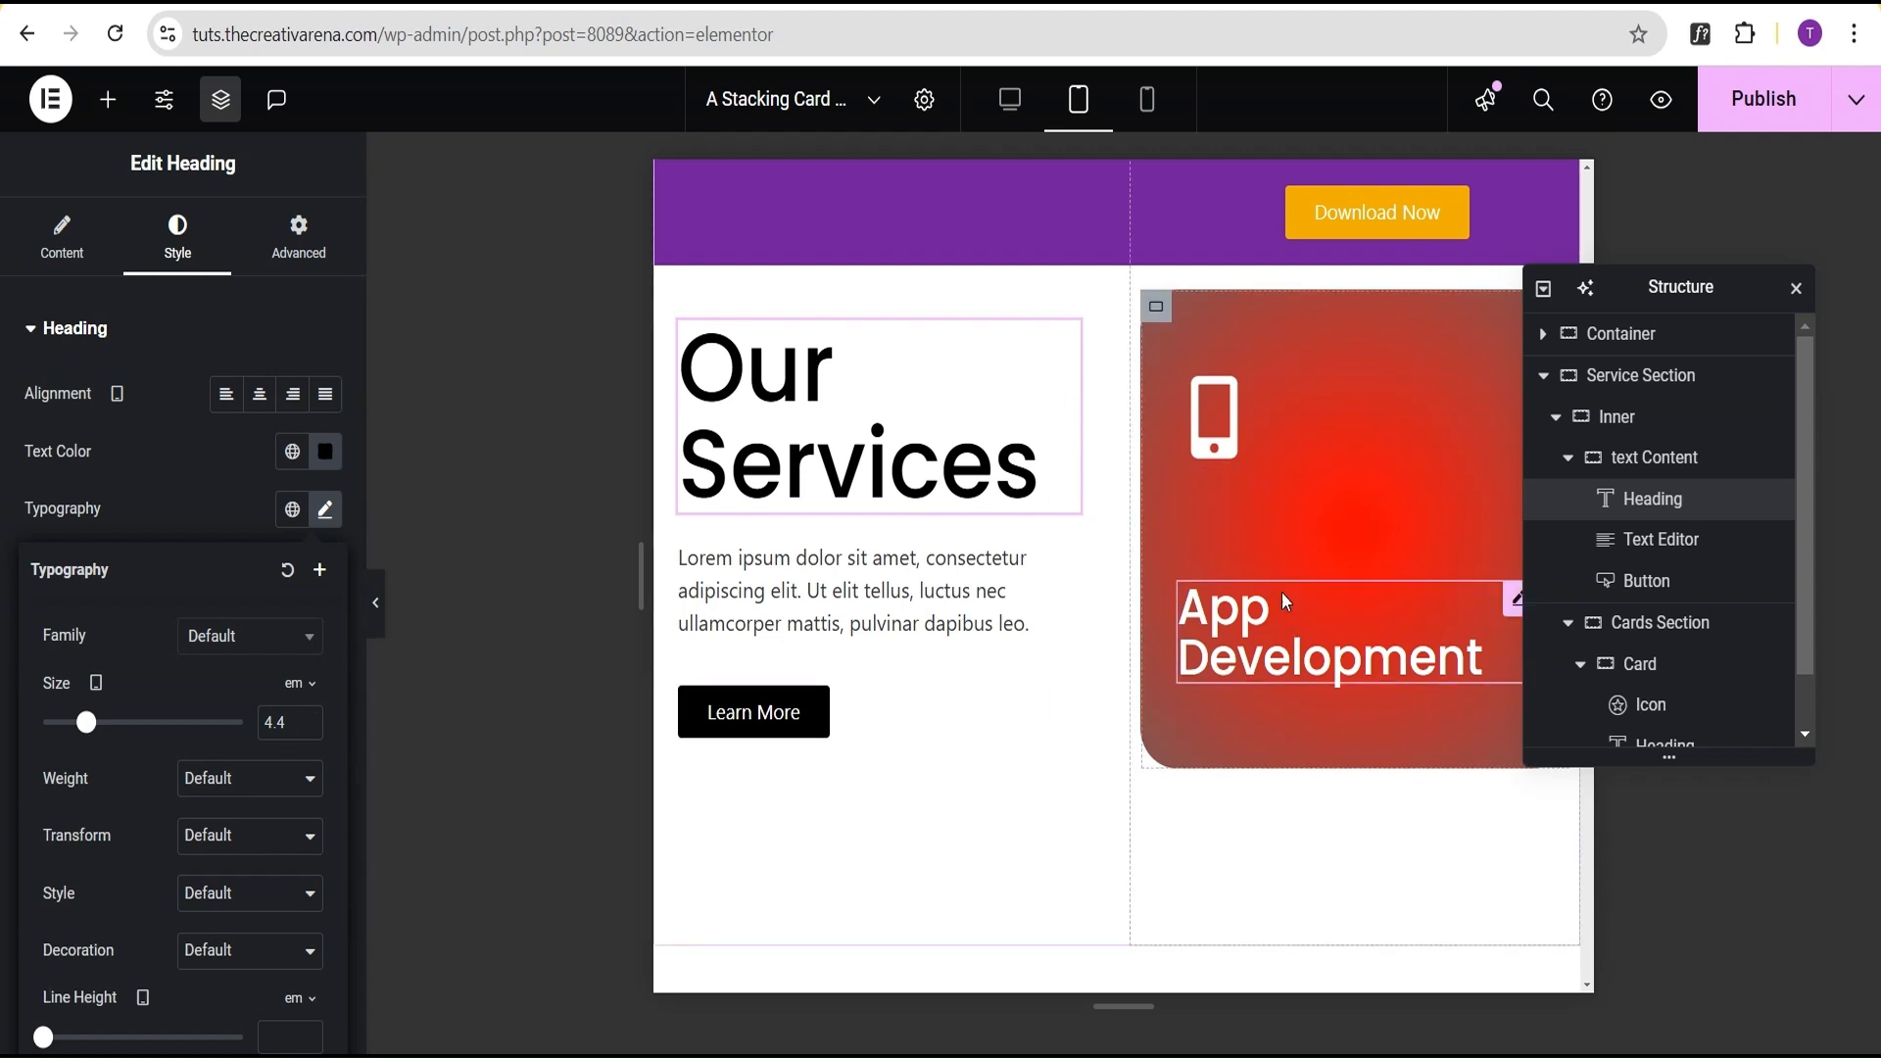
# Set the Card container's tablet width and minimum height to 250 px each.
pyautogui.click(1155, 310)
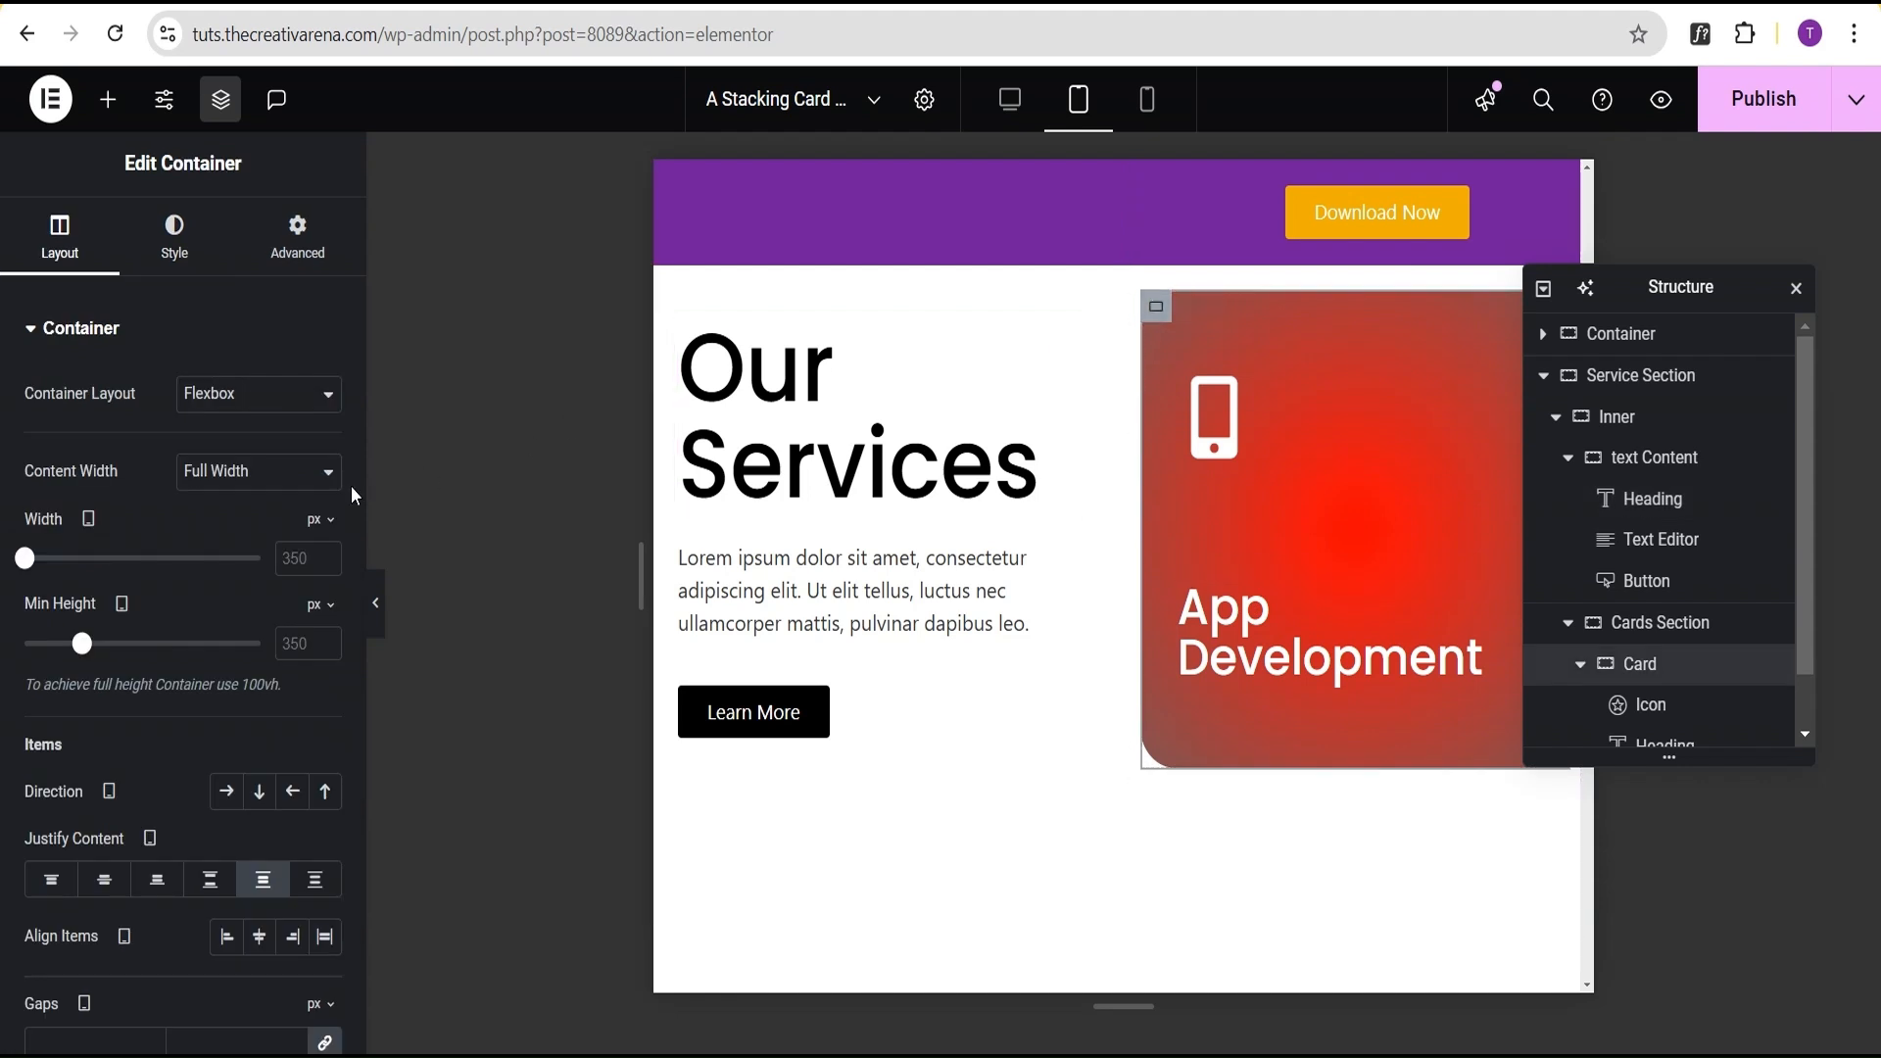
pyautogui.click(273, 557)
pyautogui.write('250')
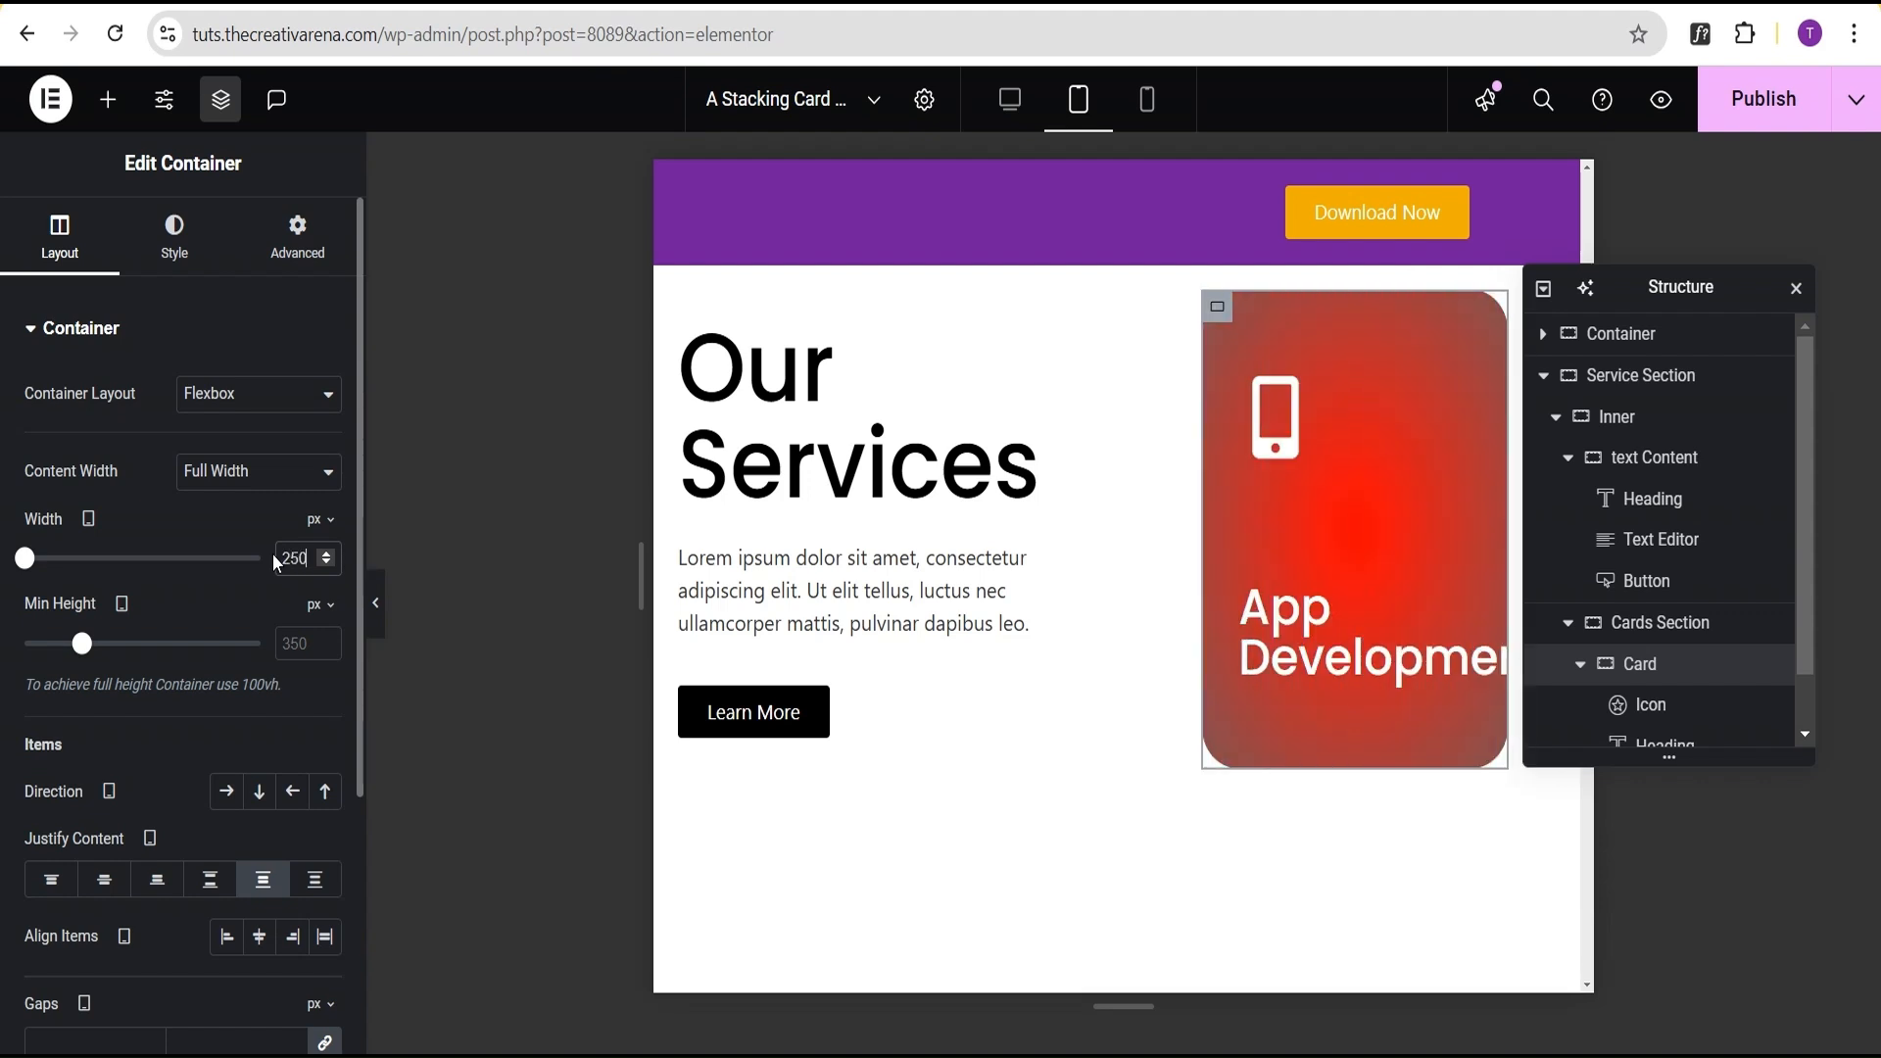
pyautogui.click(298, 645)
pyautogui.write('250')
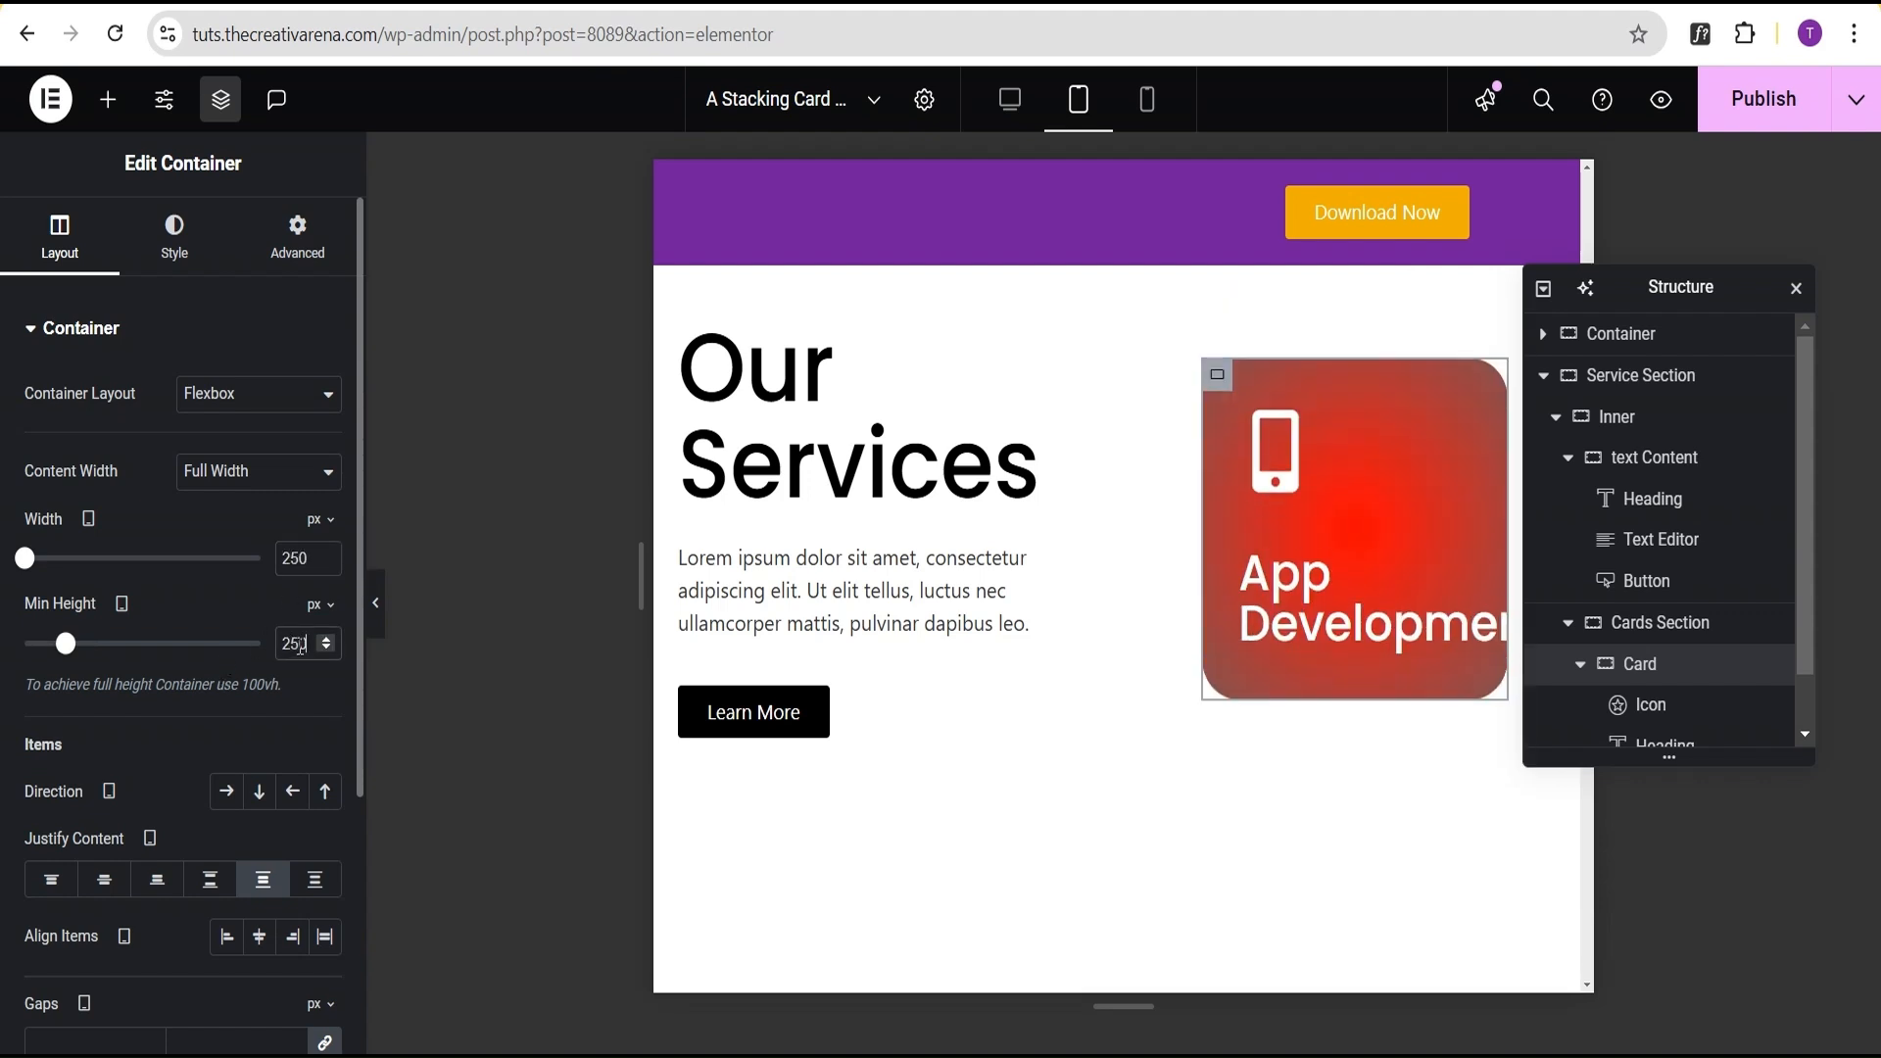
# For tablet, set the mobile icon's size to 50 px and the App Development heading's font size to 1.5 em.
pyautogui.click(1461, 427)
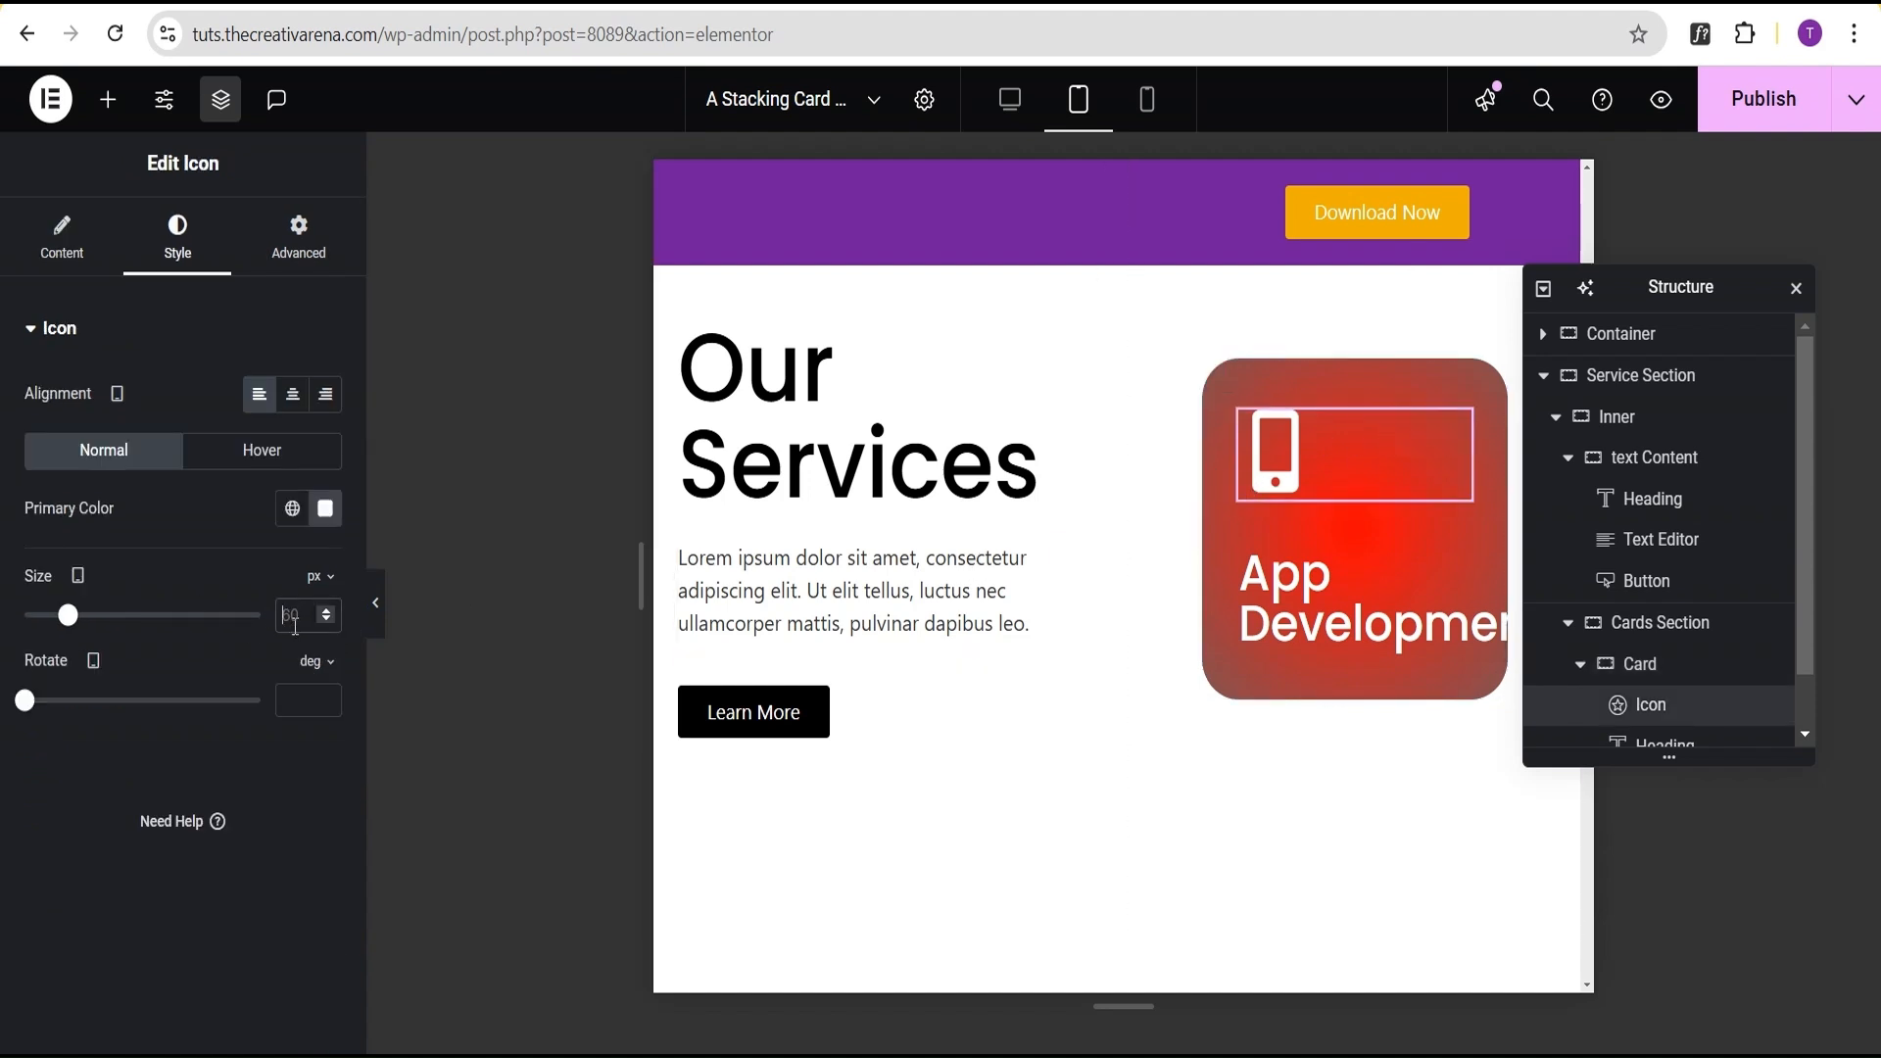
pyautogui.write('50')
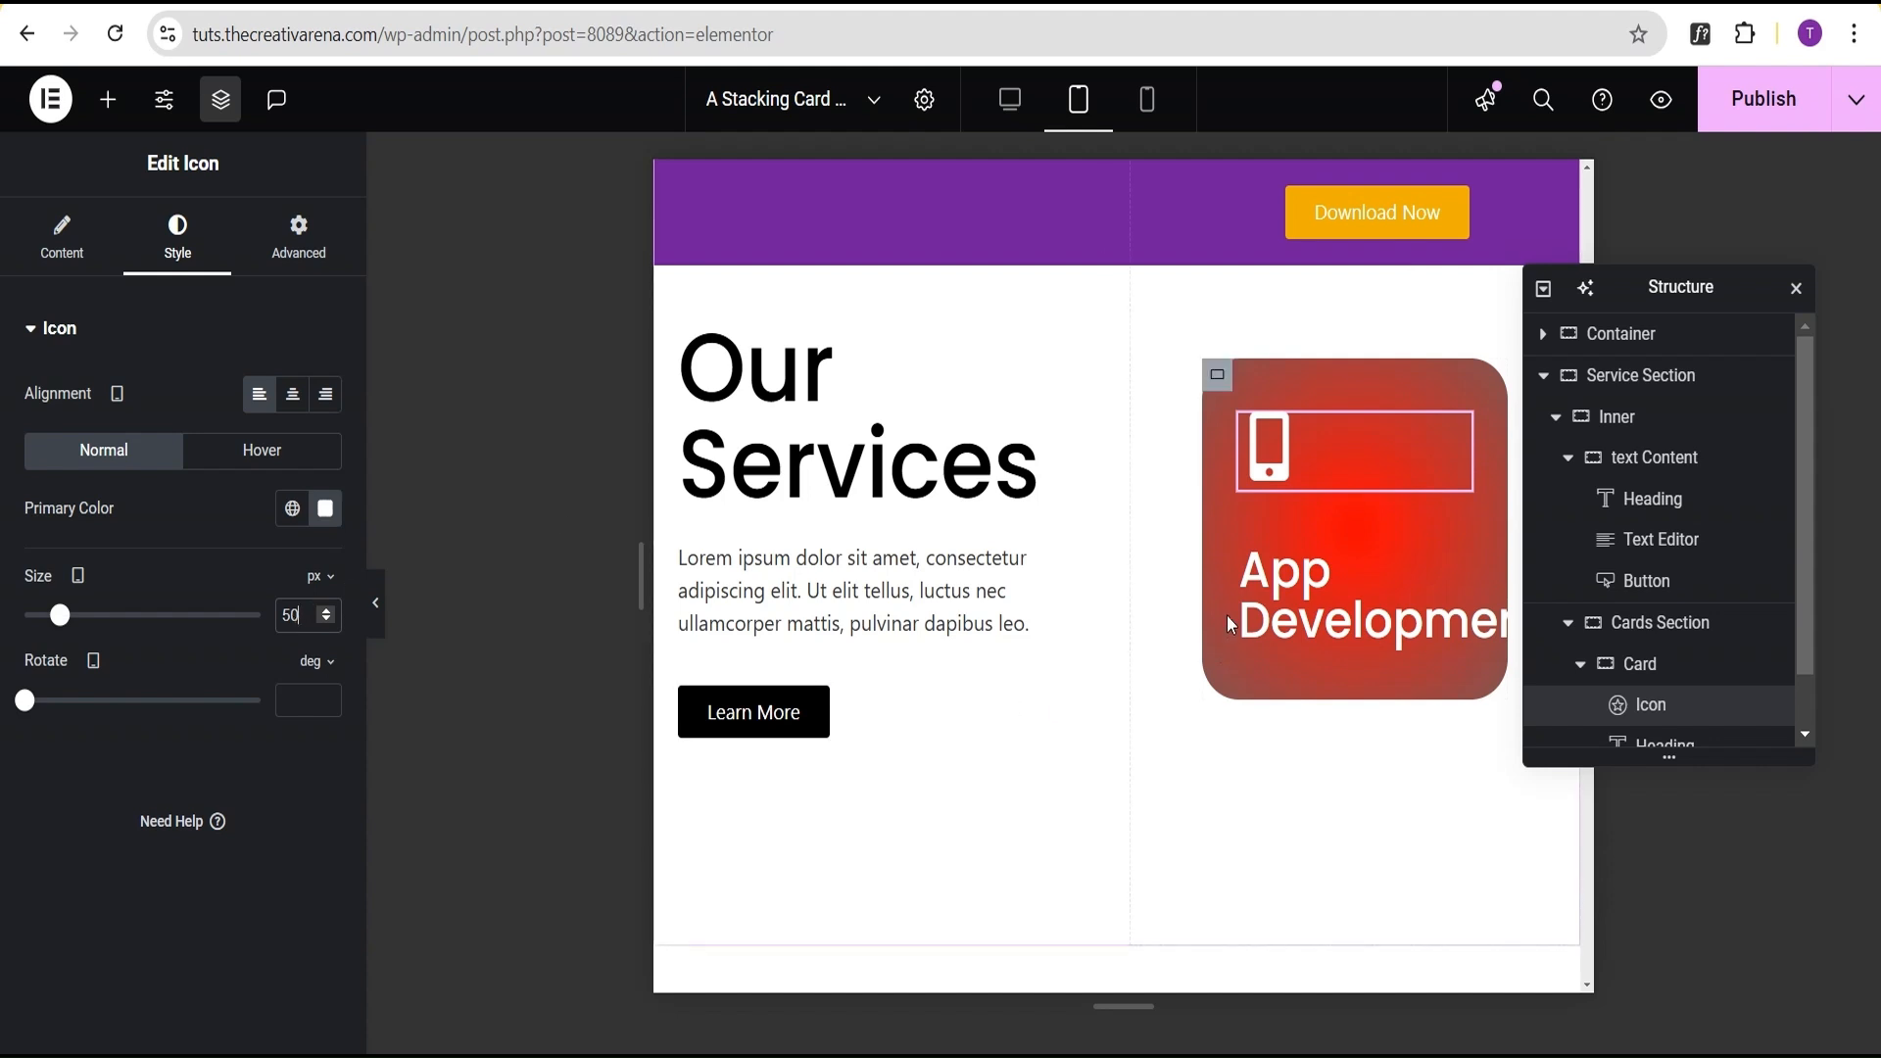
pyautogui.click(1362, 588)
pyautogui.click(324, 508)
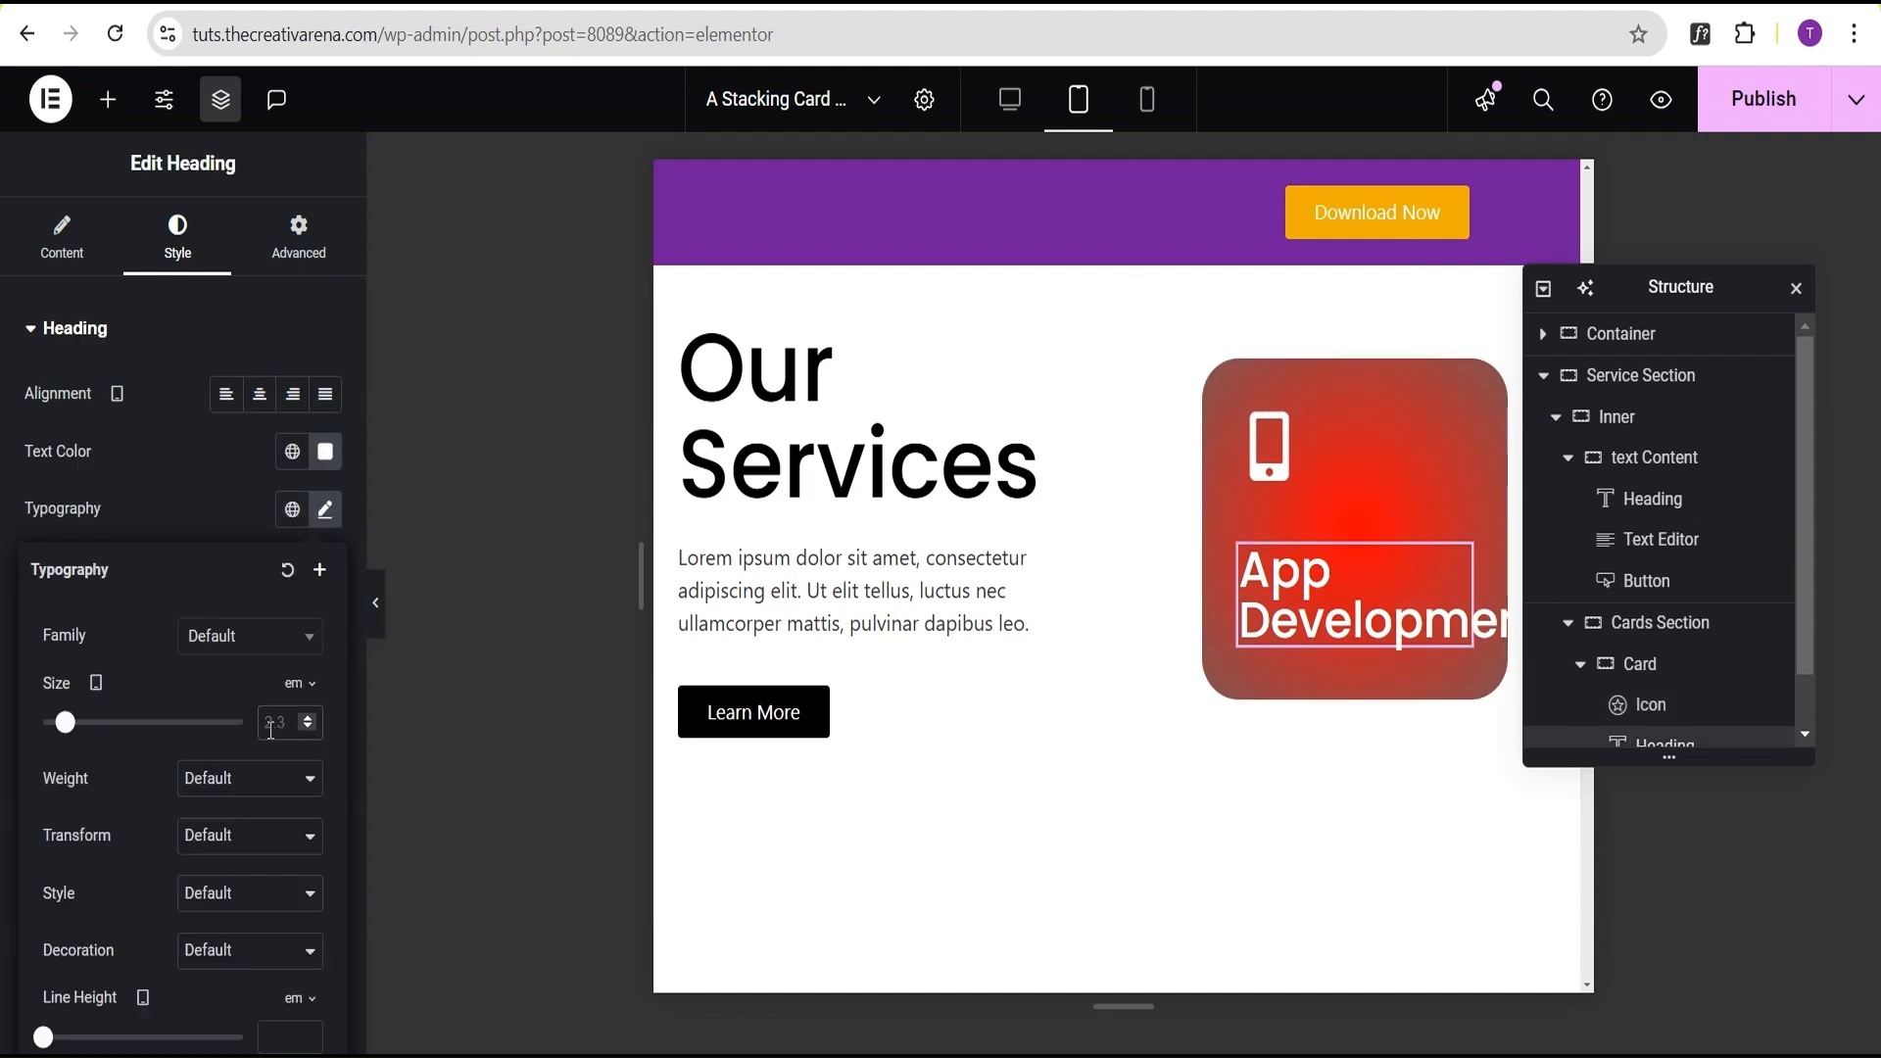
pyautogui.write('1.5')
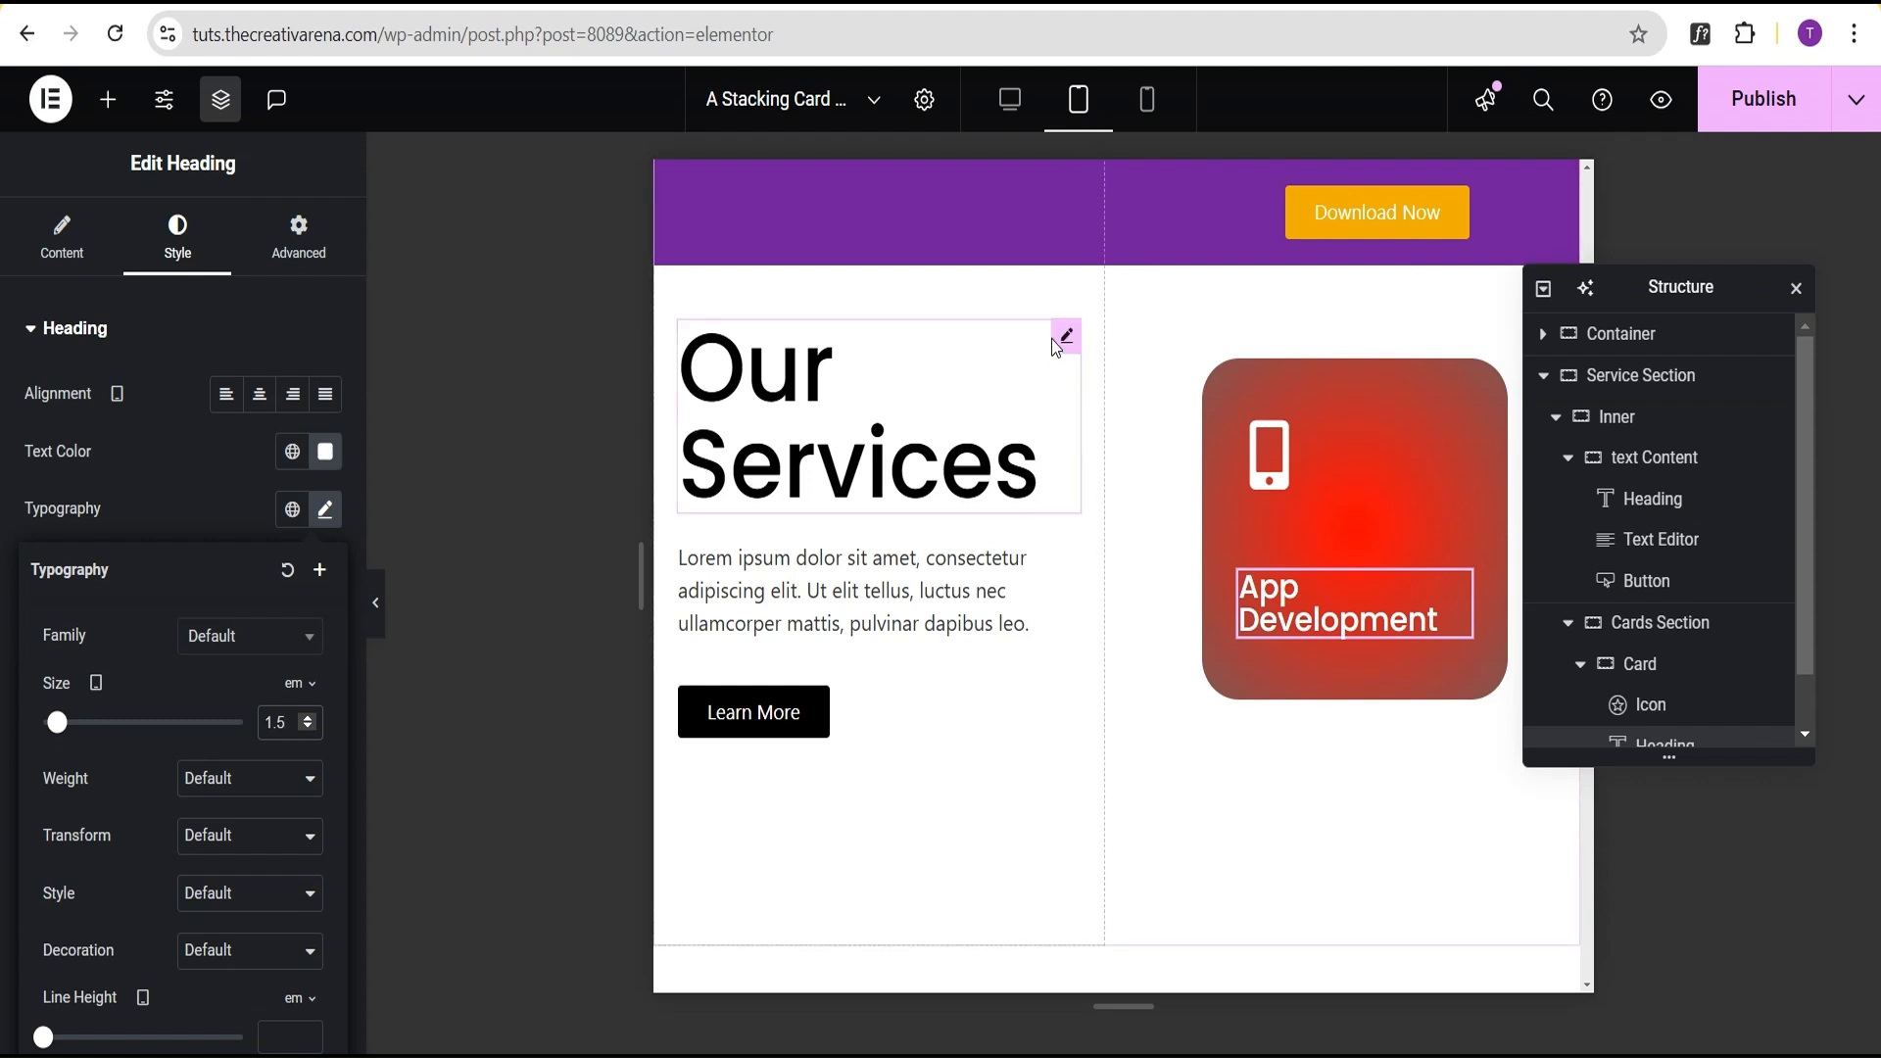
# Reduce the Our Services heading's tablet font size to 3.5 em.
pyautogui.click(1068, 338)
pyautogui.click(325, 510)
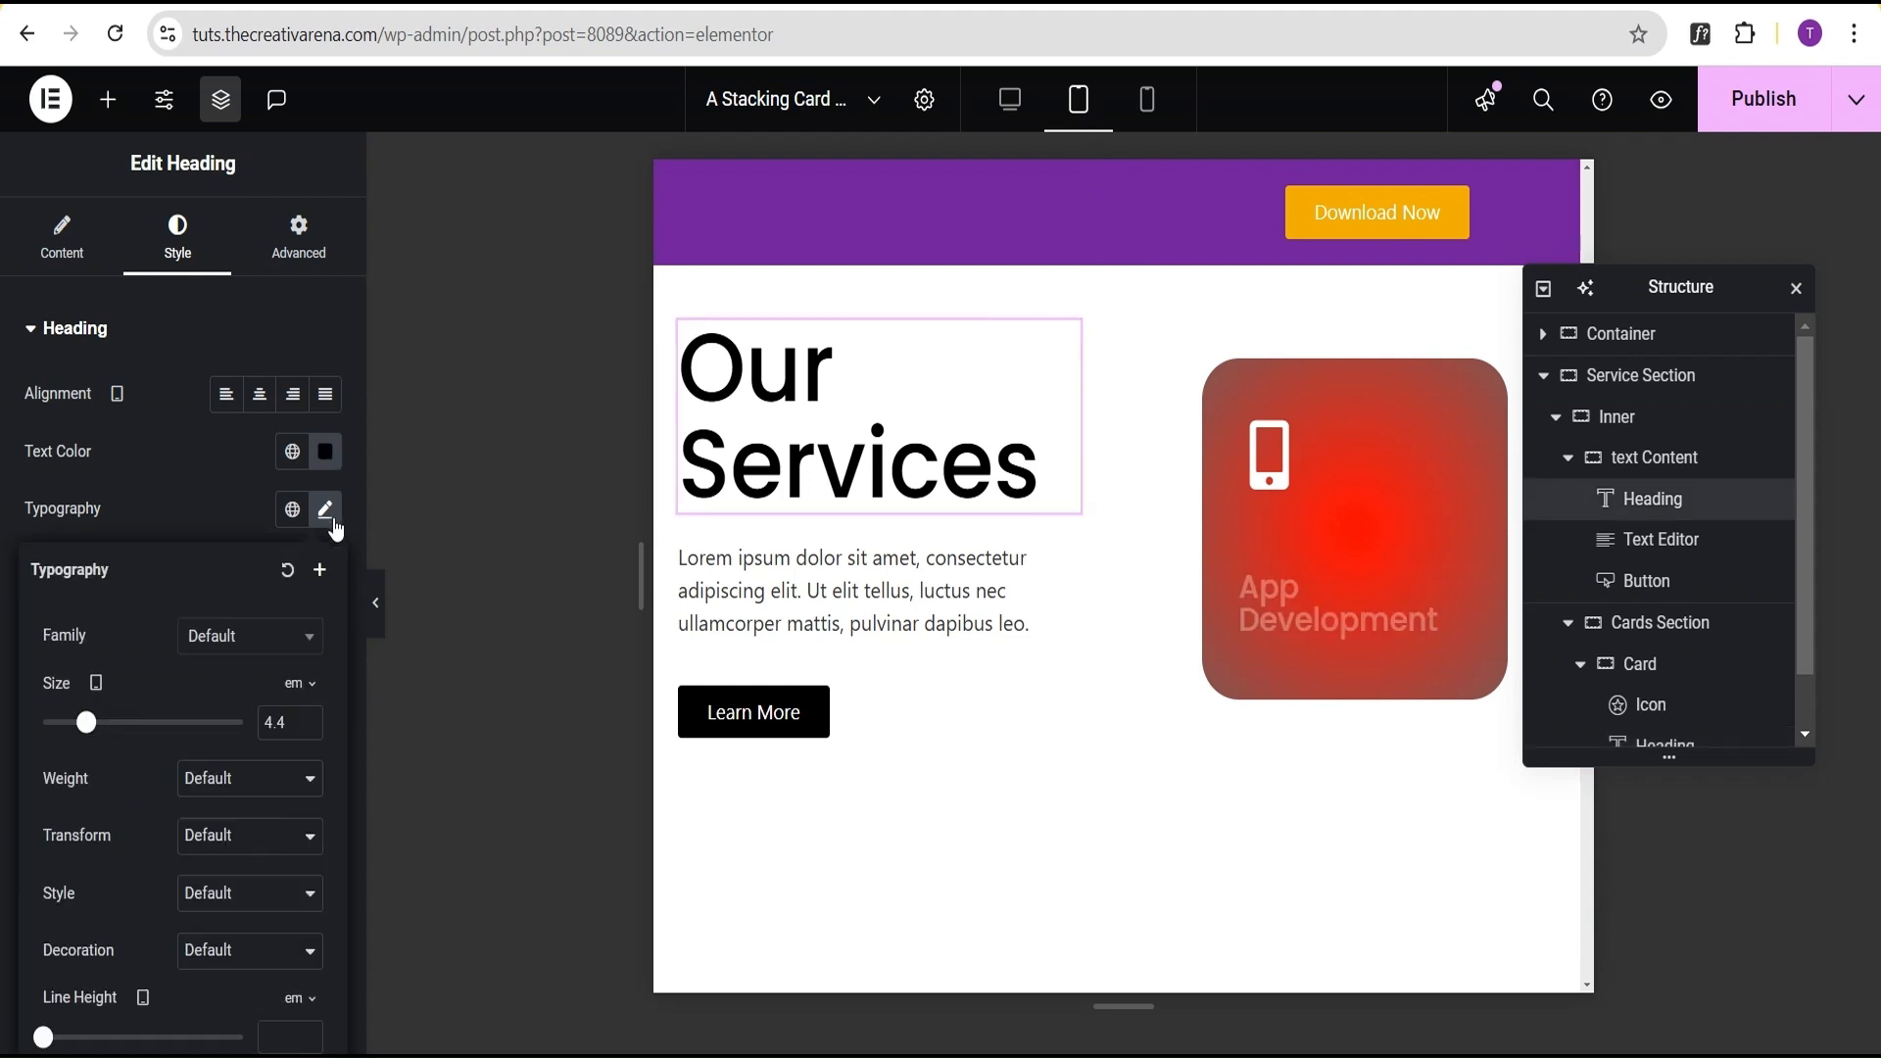
pyautogui.moveTo(88, 735); pyautogui.dragTo(80, 735)
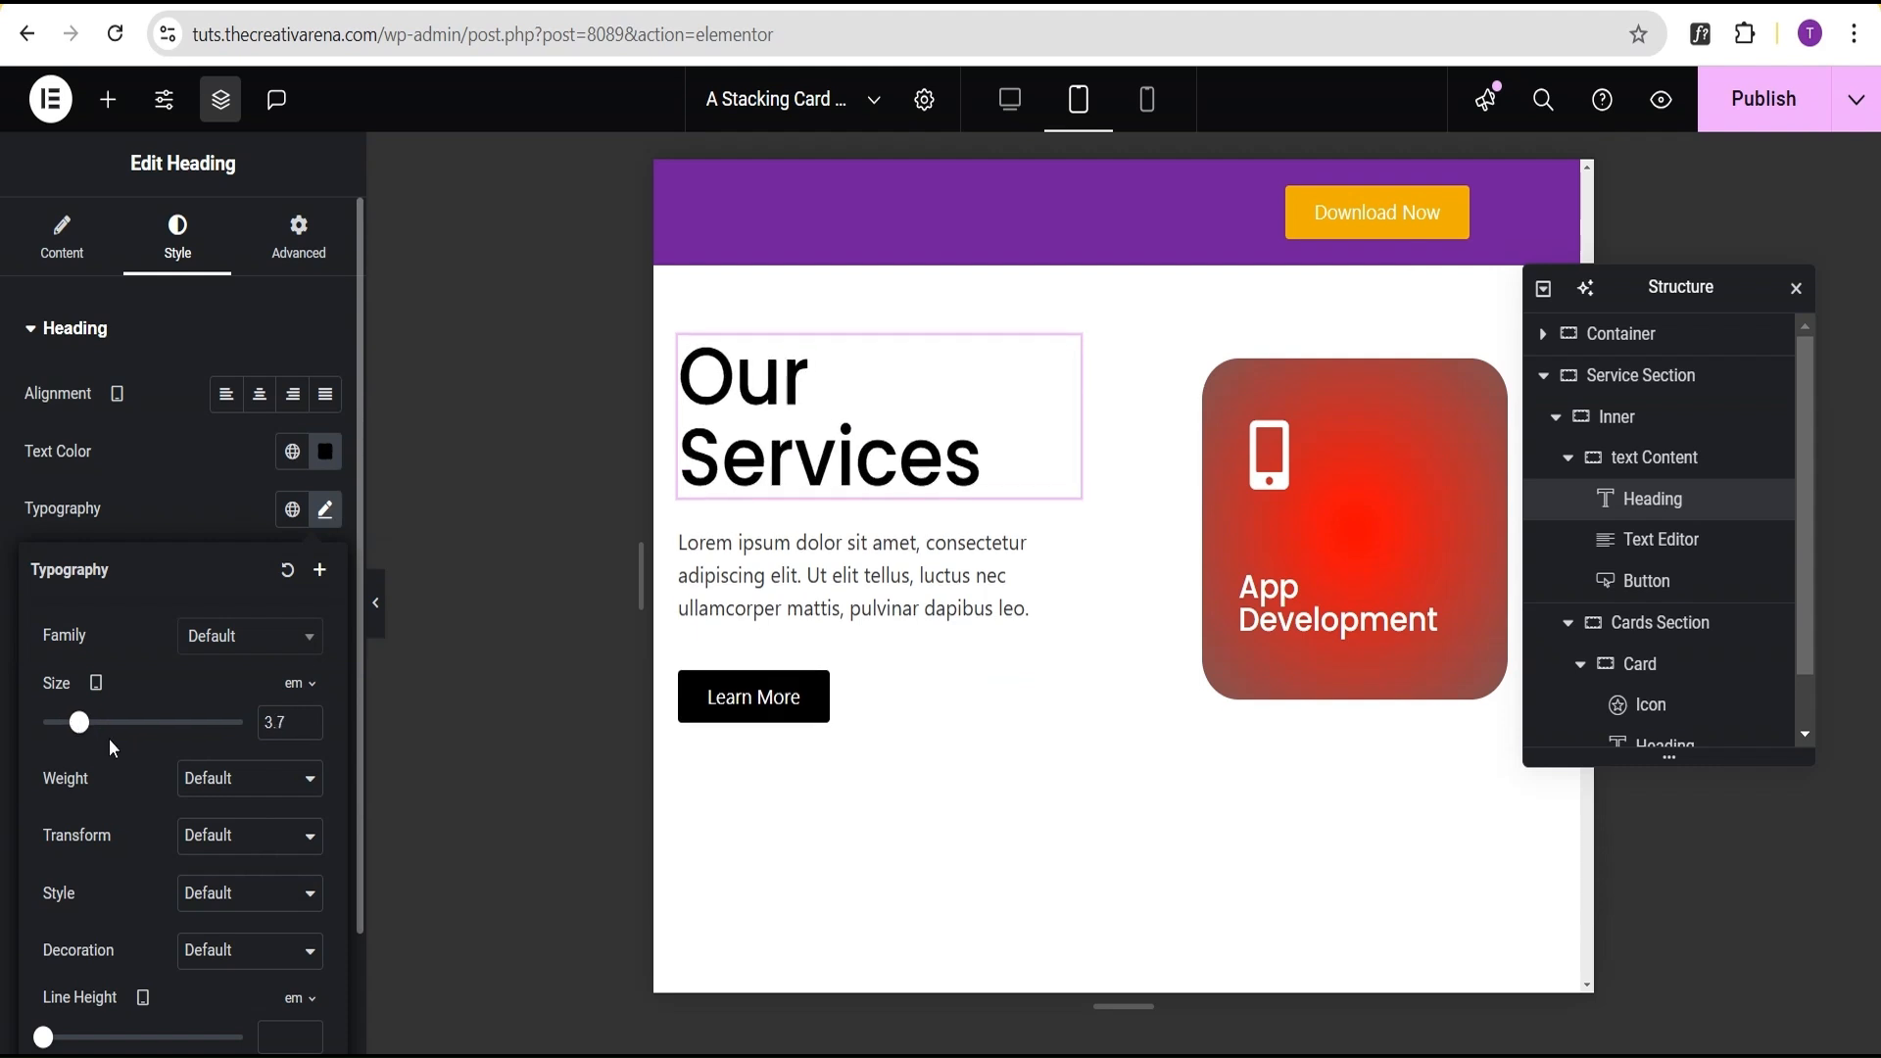
pyautogui.click(309, 727)
pyautogui.click(309, 729)
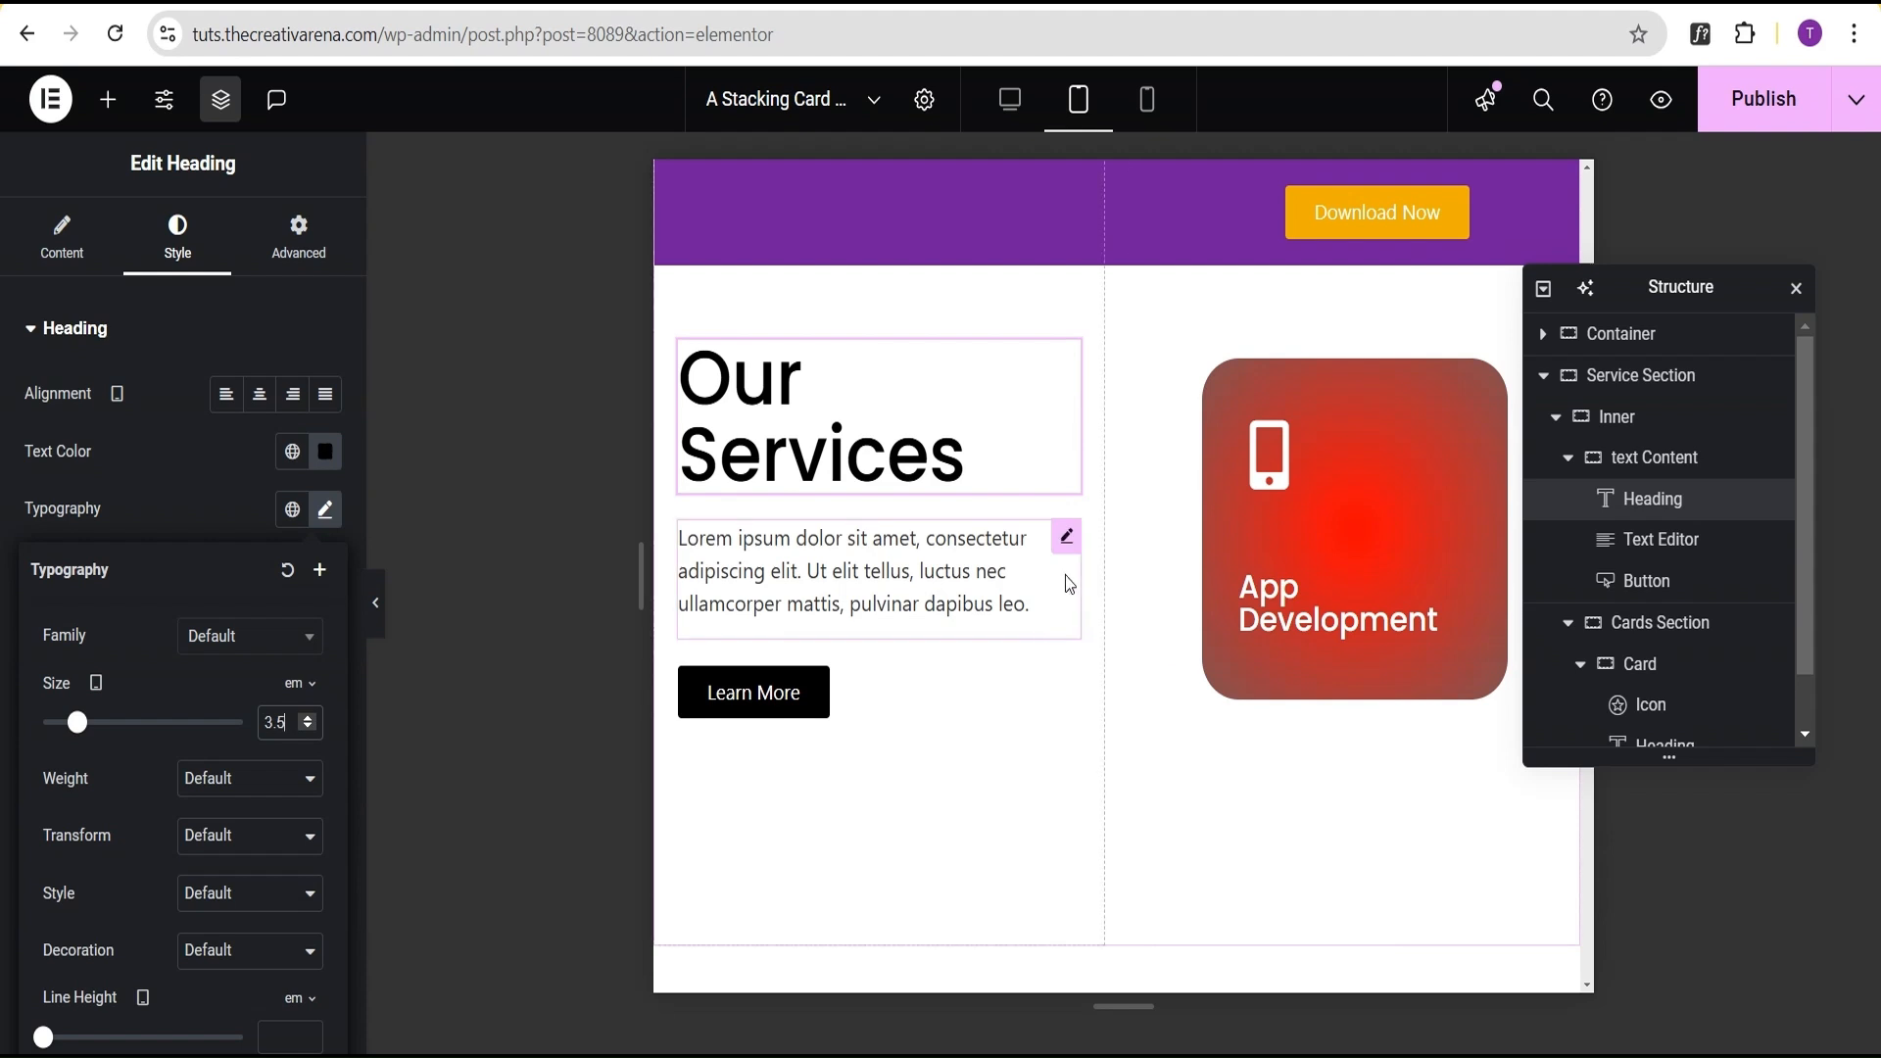
# Switch to the mobile portrait view and set the Our Services heading's font size to 3 em.
pyautogui.scroll(3, 1066, 574)
pyautogui.click(1148, 101)
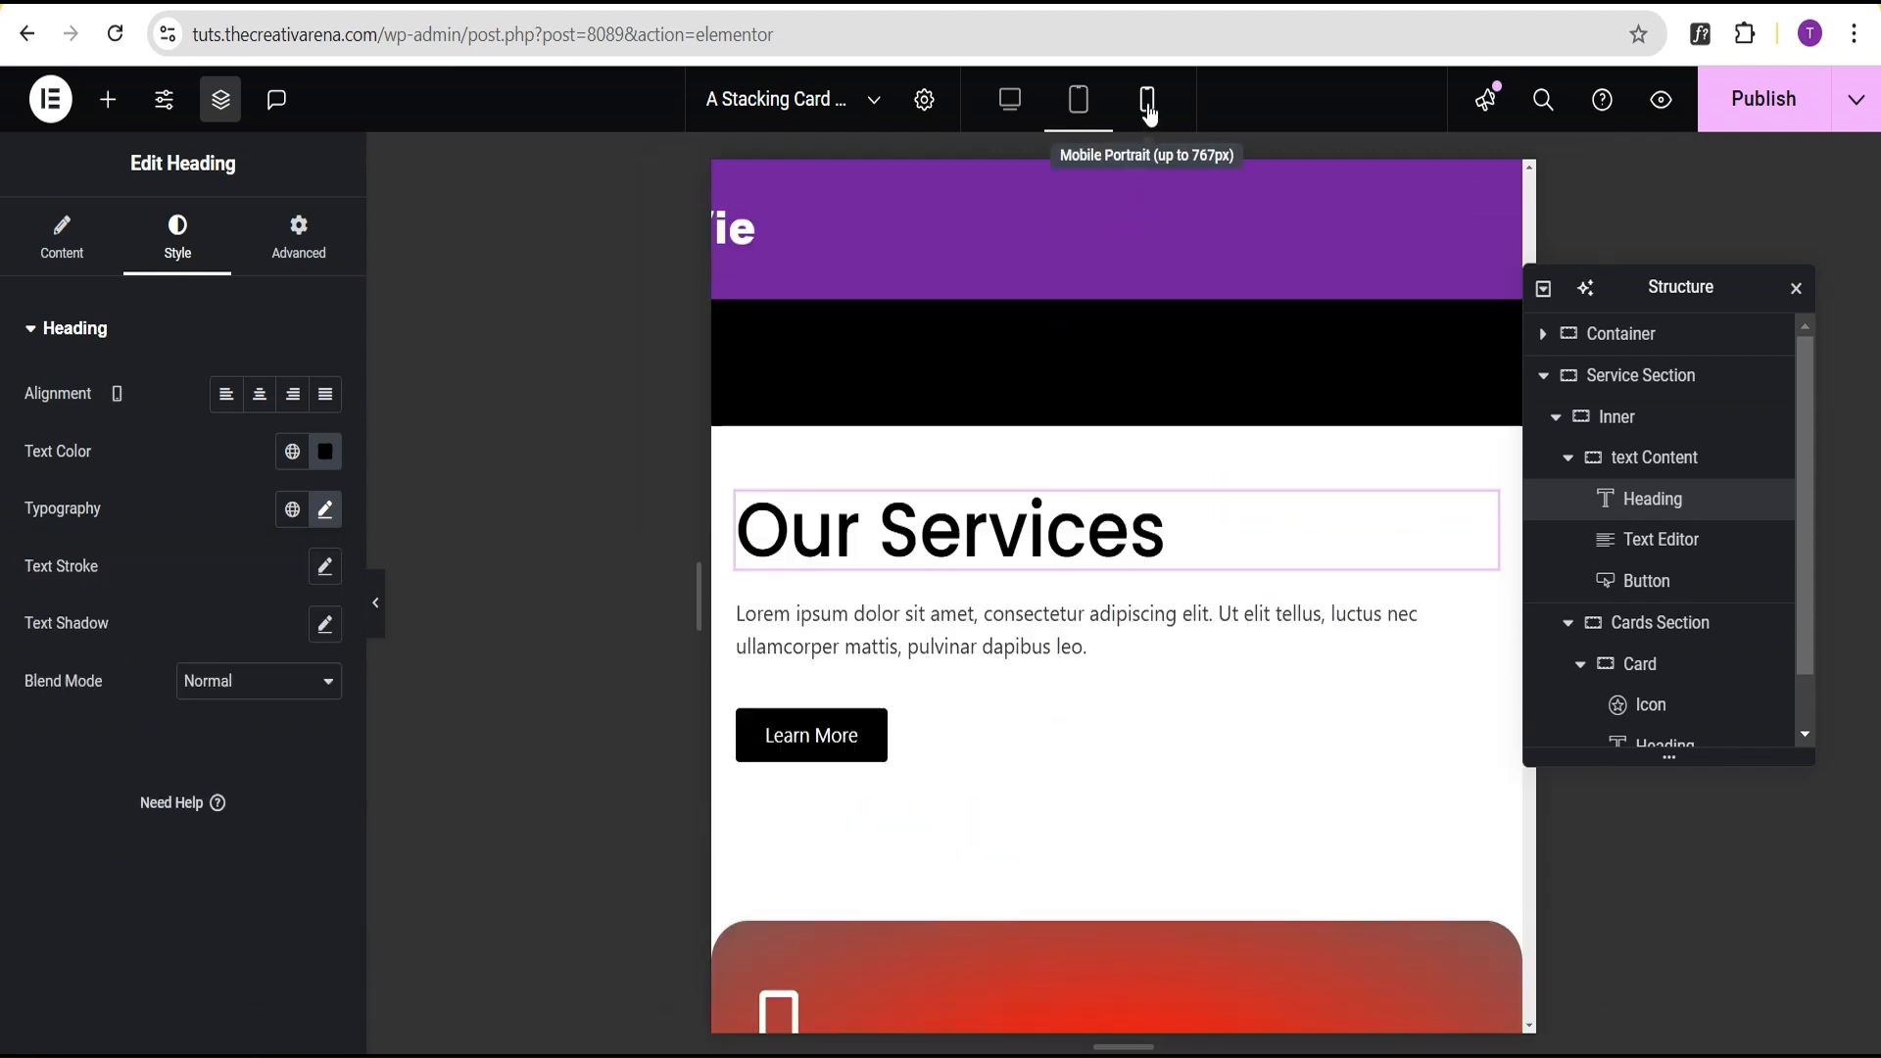
pyautogui.scroll(-2, 1125, 489)
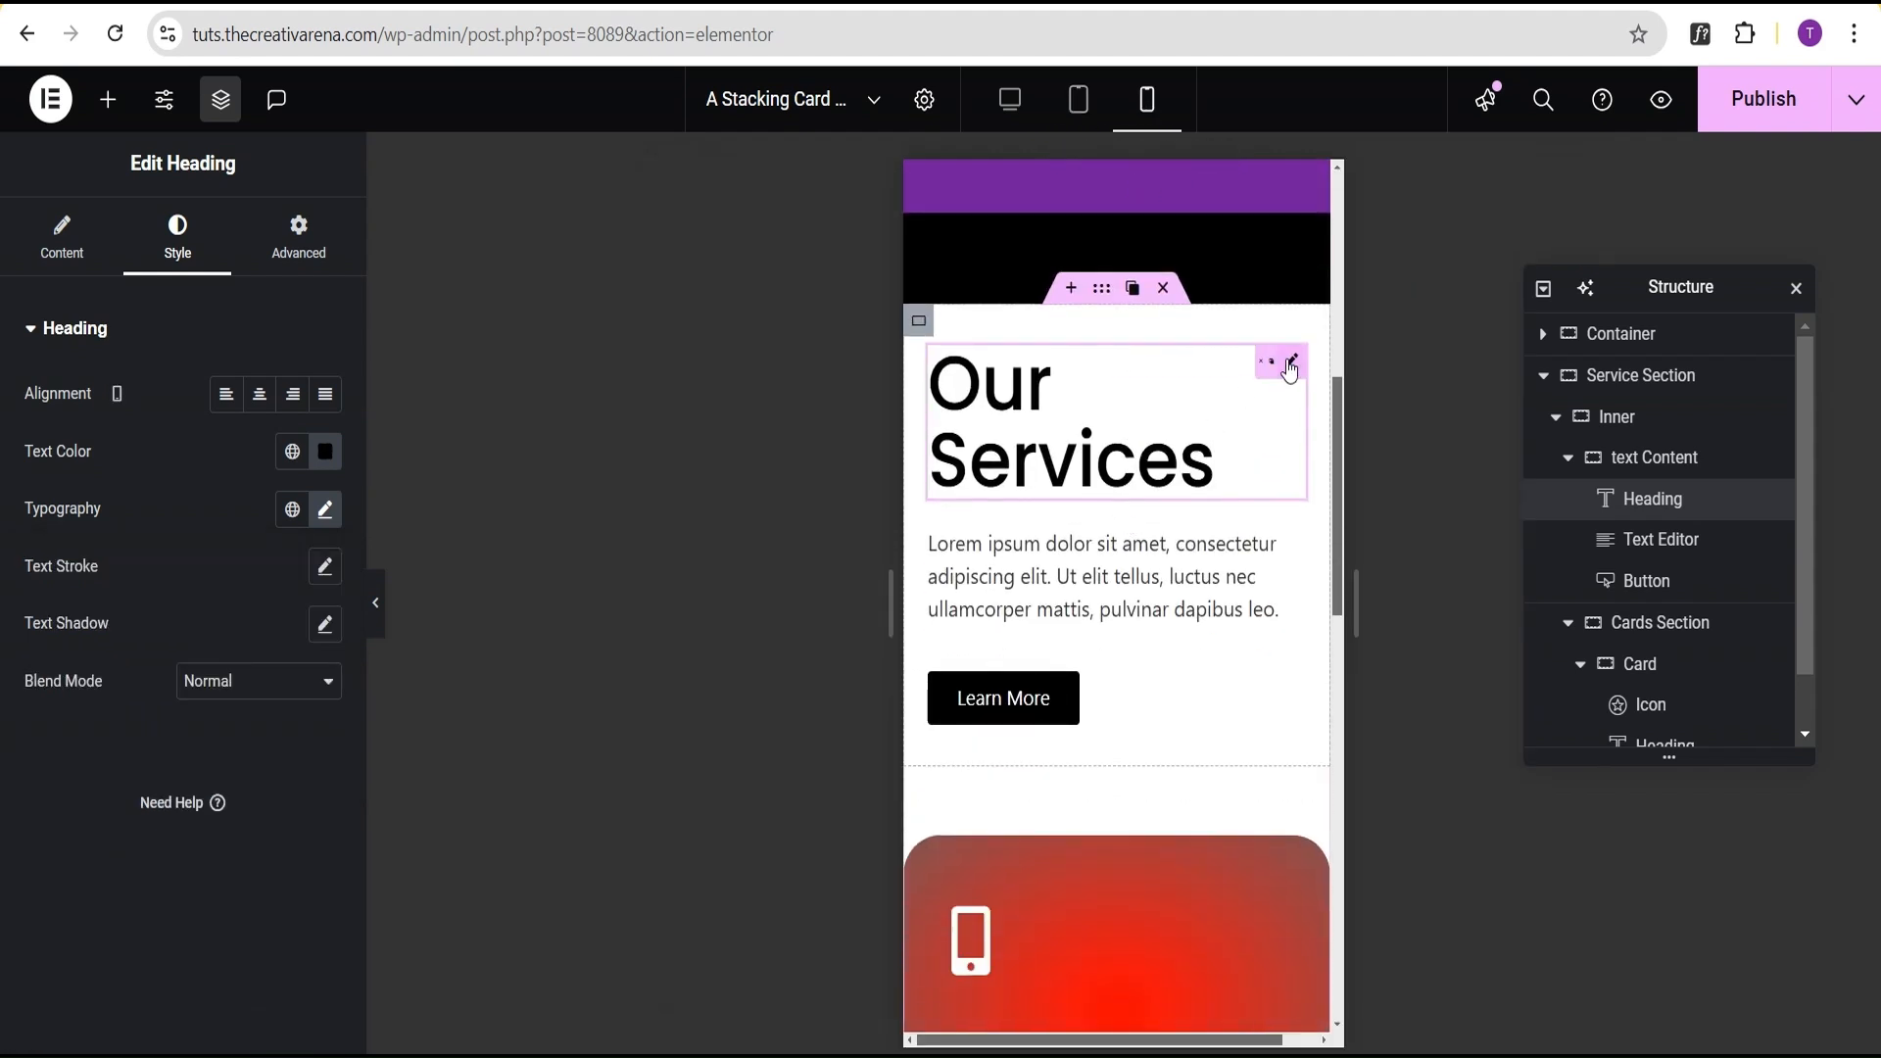
pyautogui.click(326, 511)
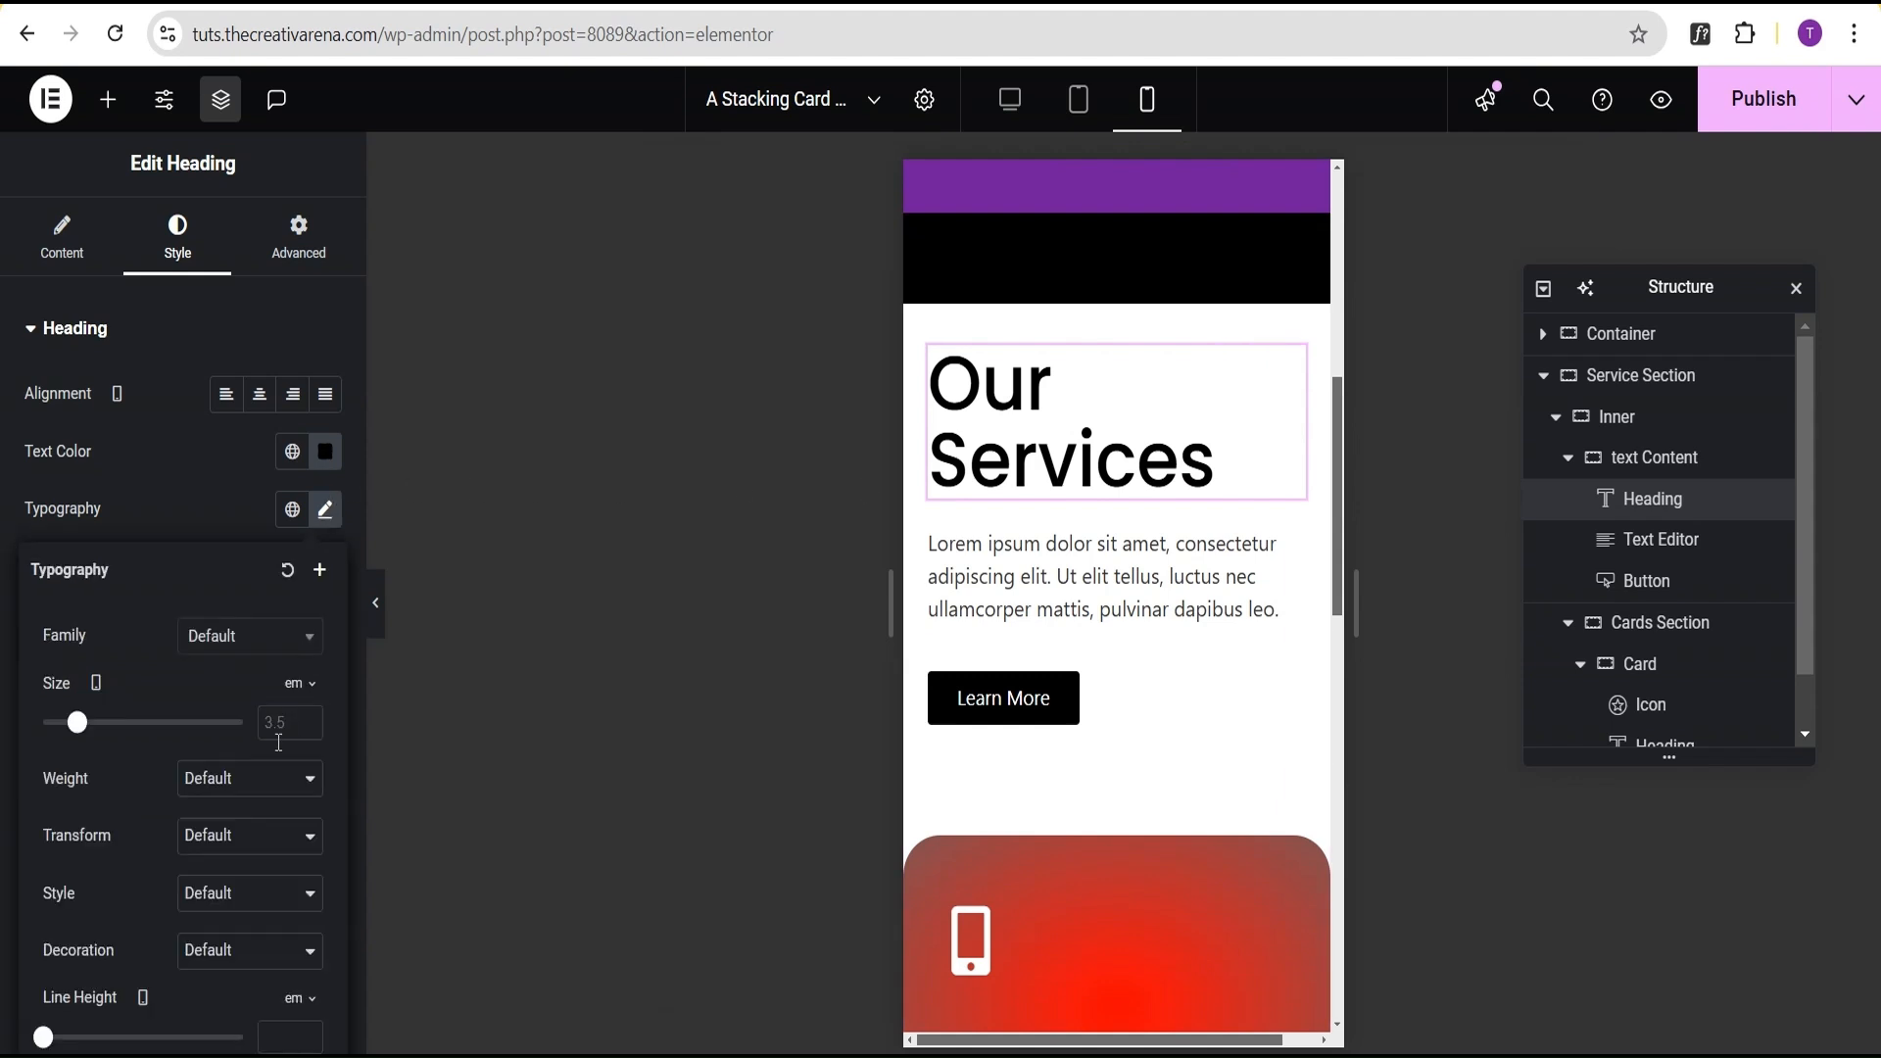
pyautogui.moveTo(70, 730); pyautogui.dragTo(72, 730)
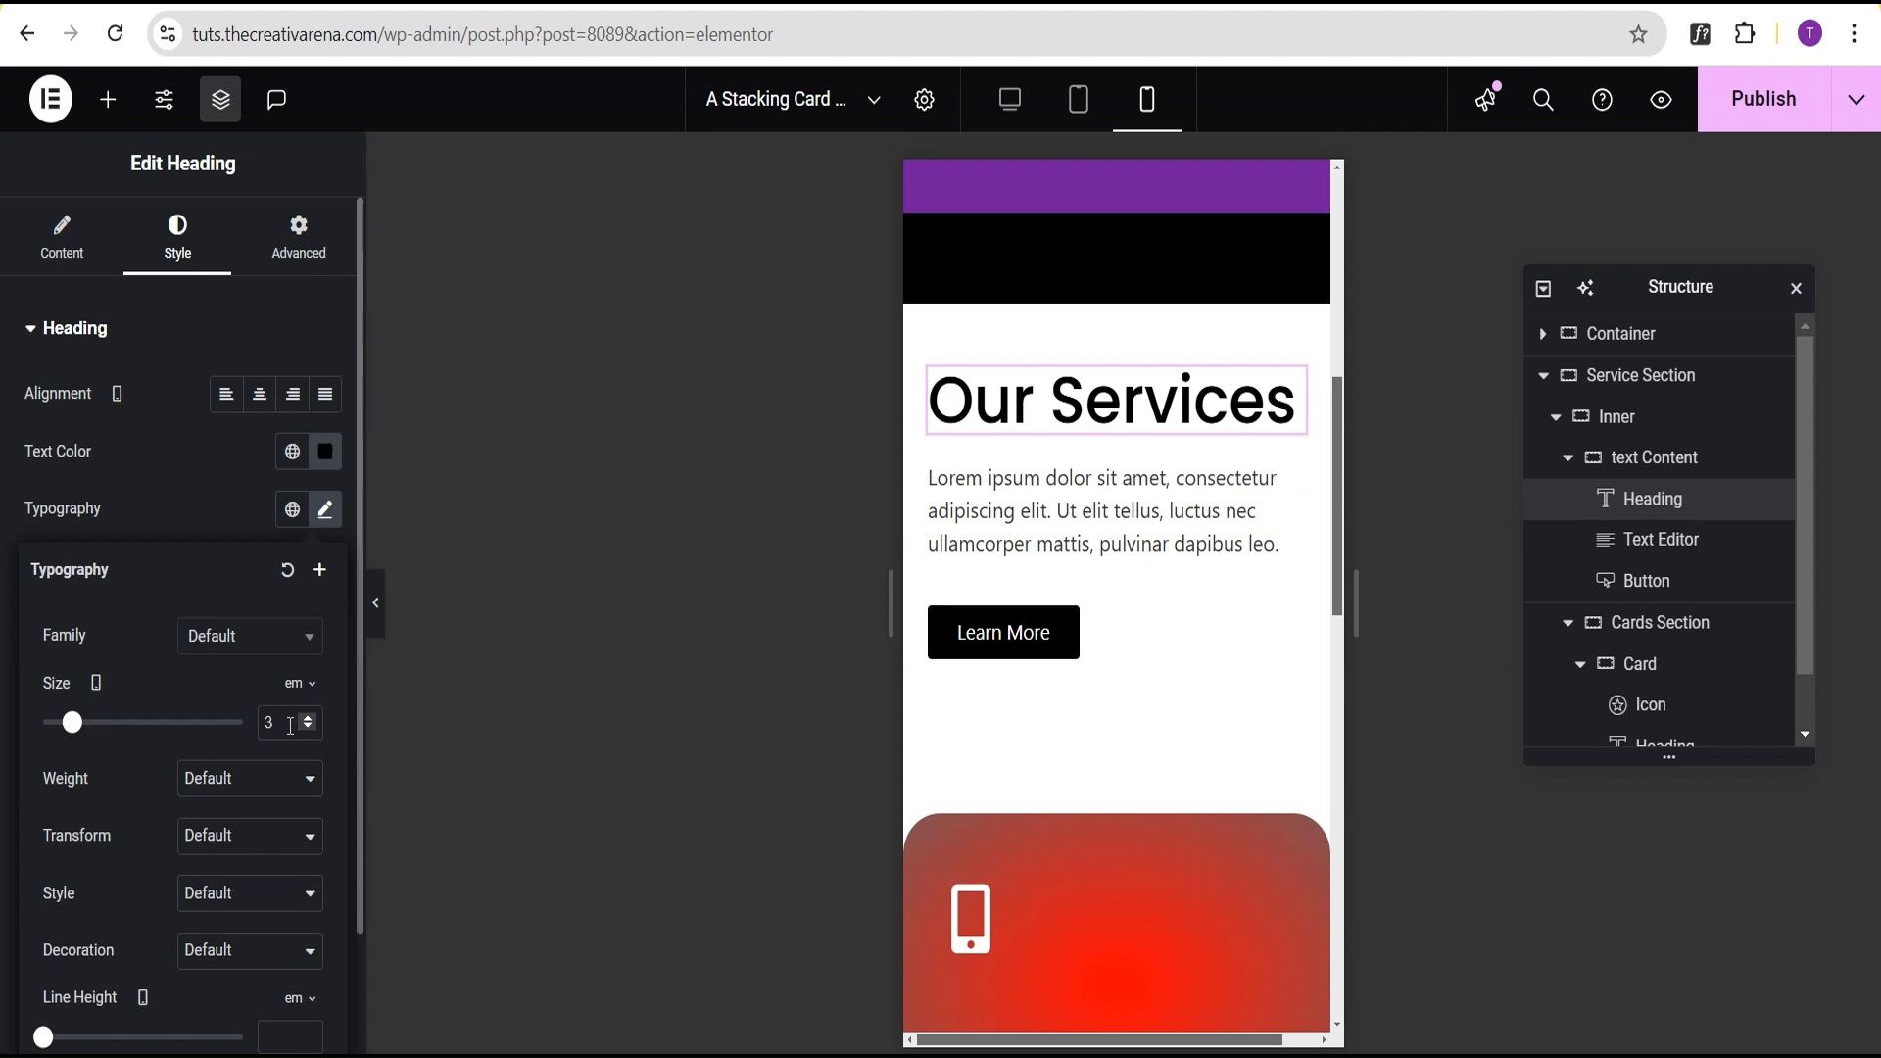
# Set the Card container's mobile width and minimum height to 250 px each.
pyautogui.scroll(-3, 1079, 660)
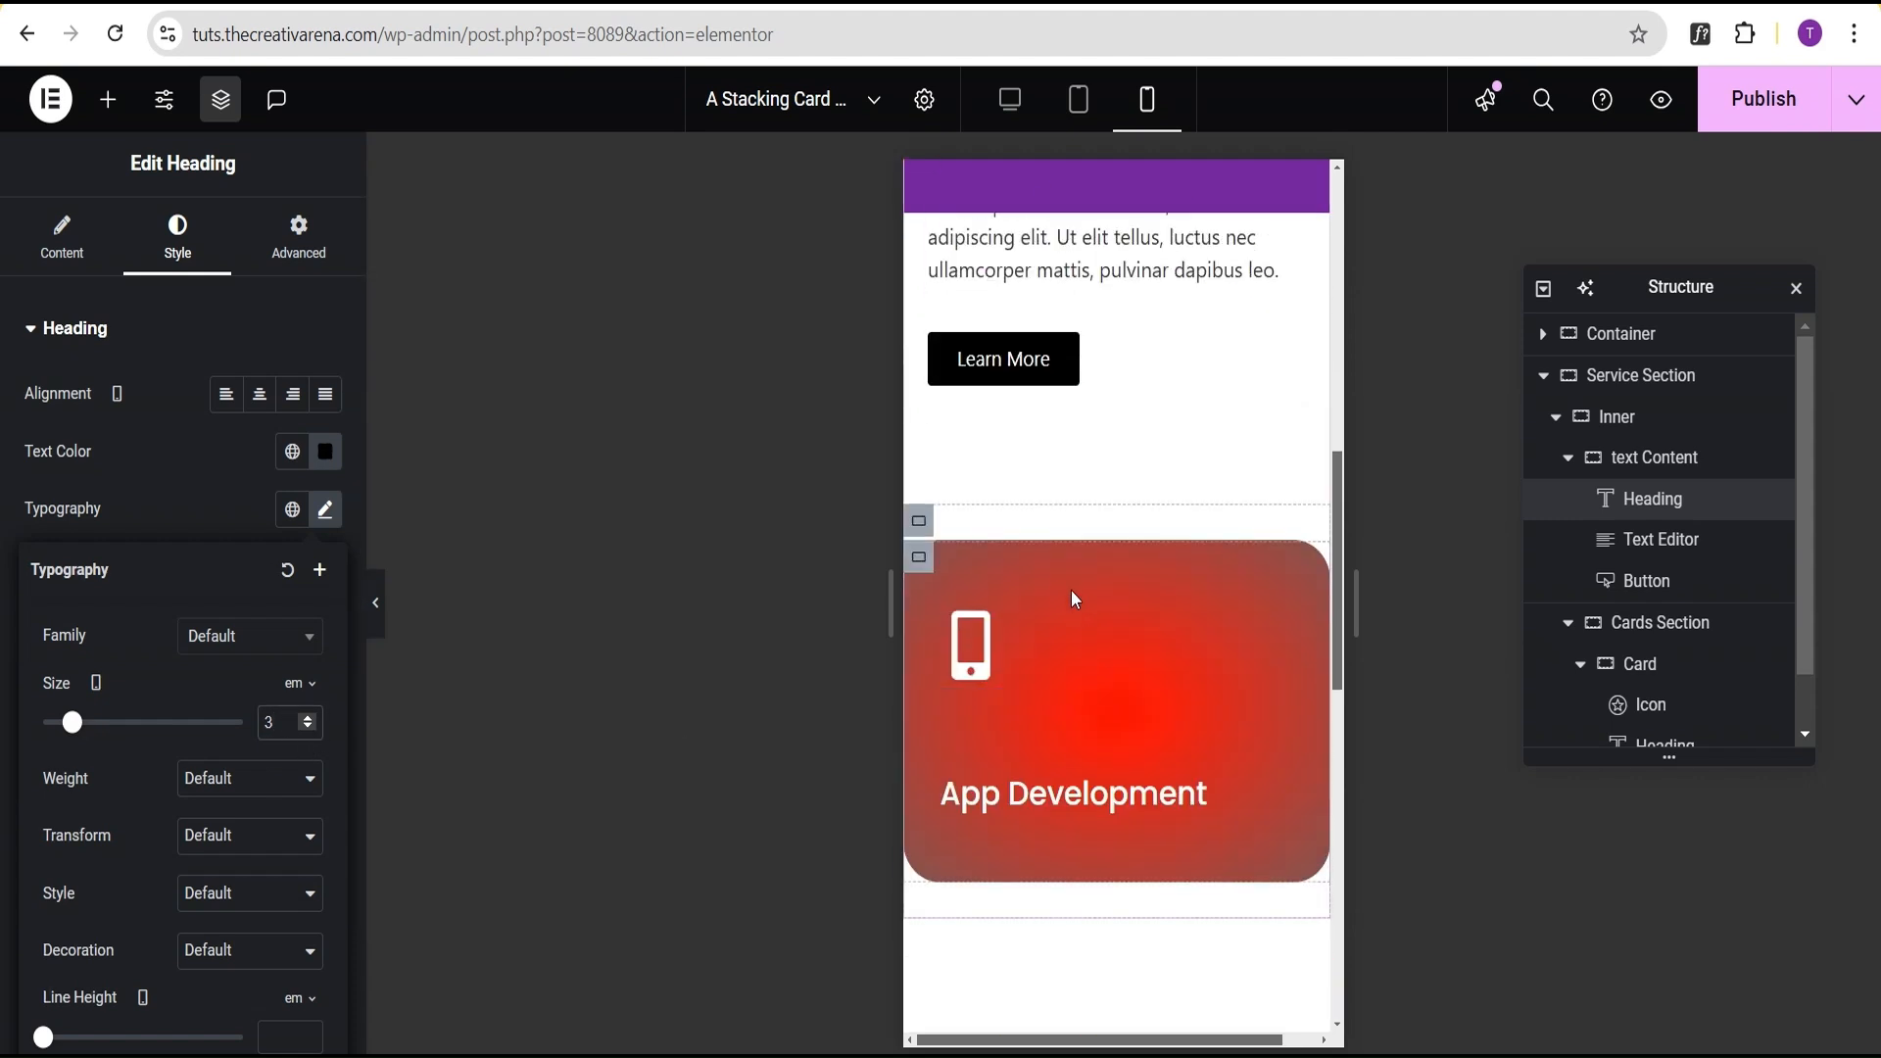
pyautogui.click(919, 558)
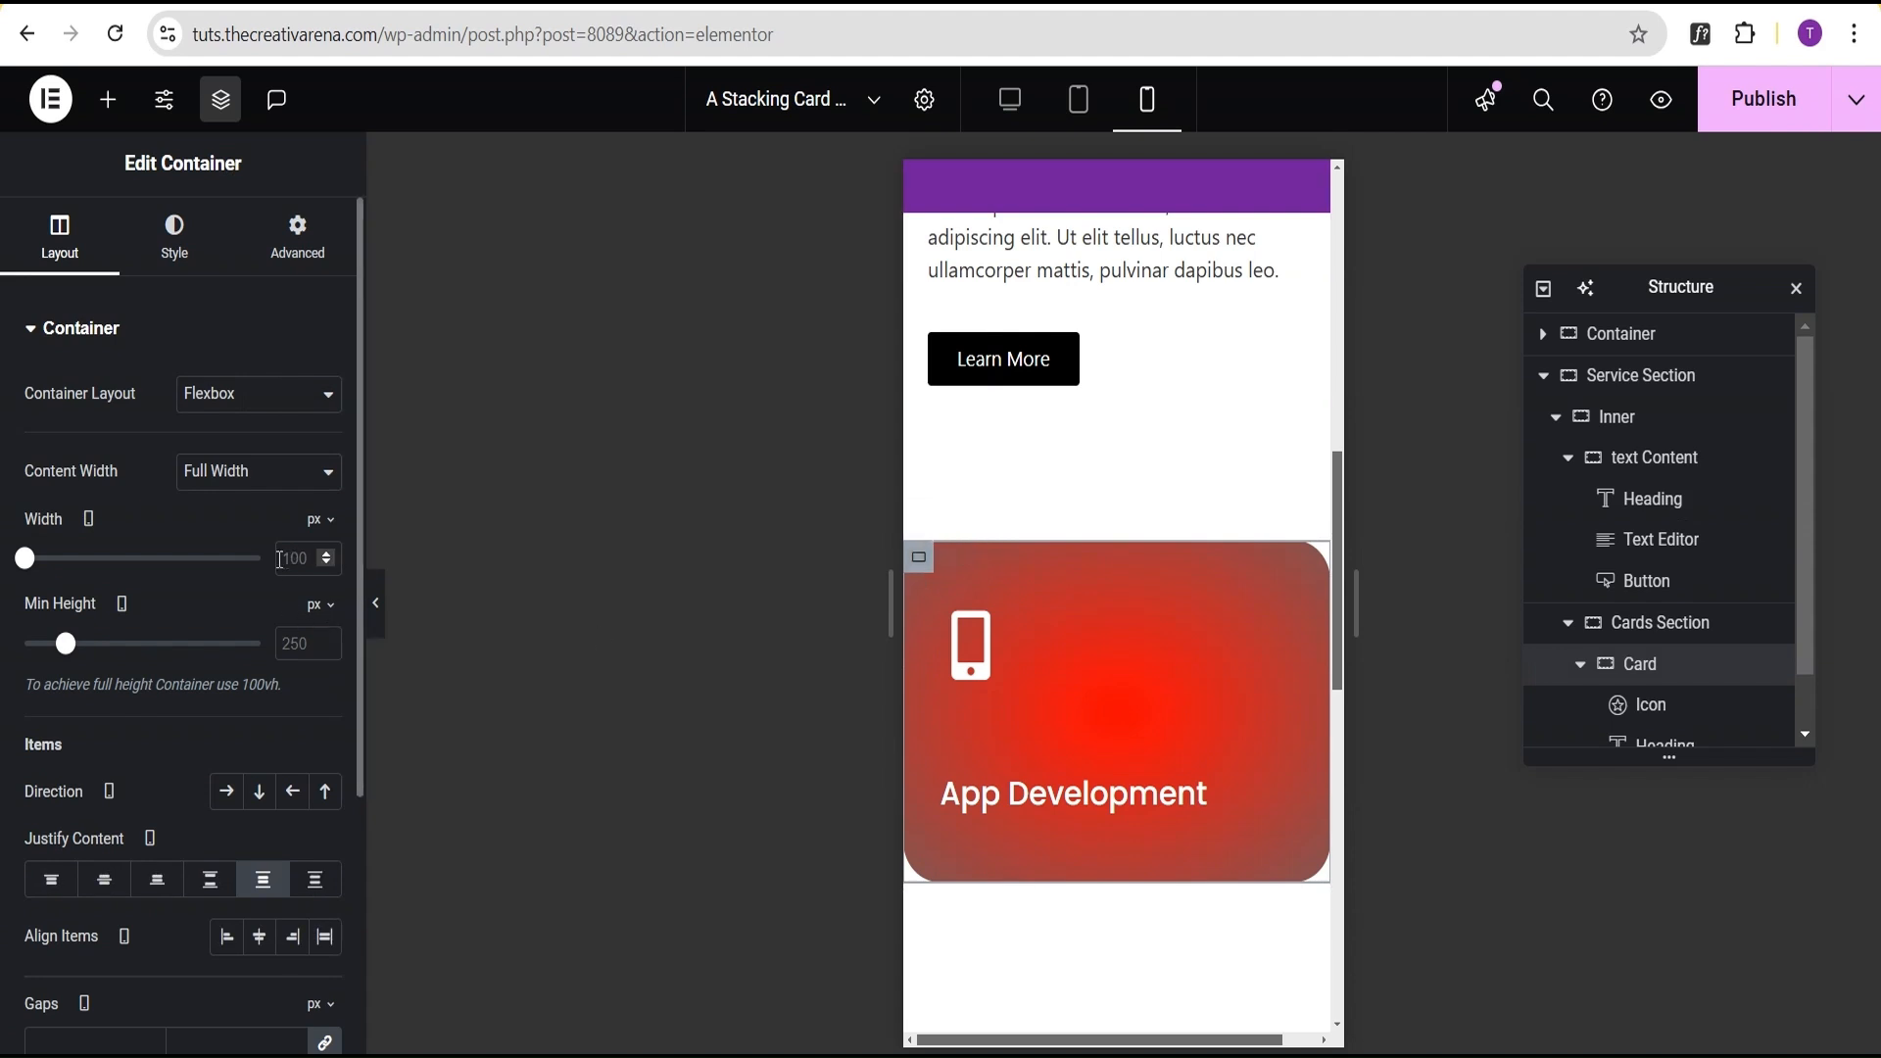
pyautogui.write('250')
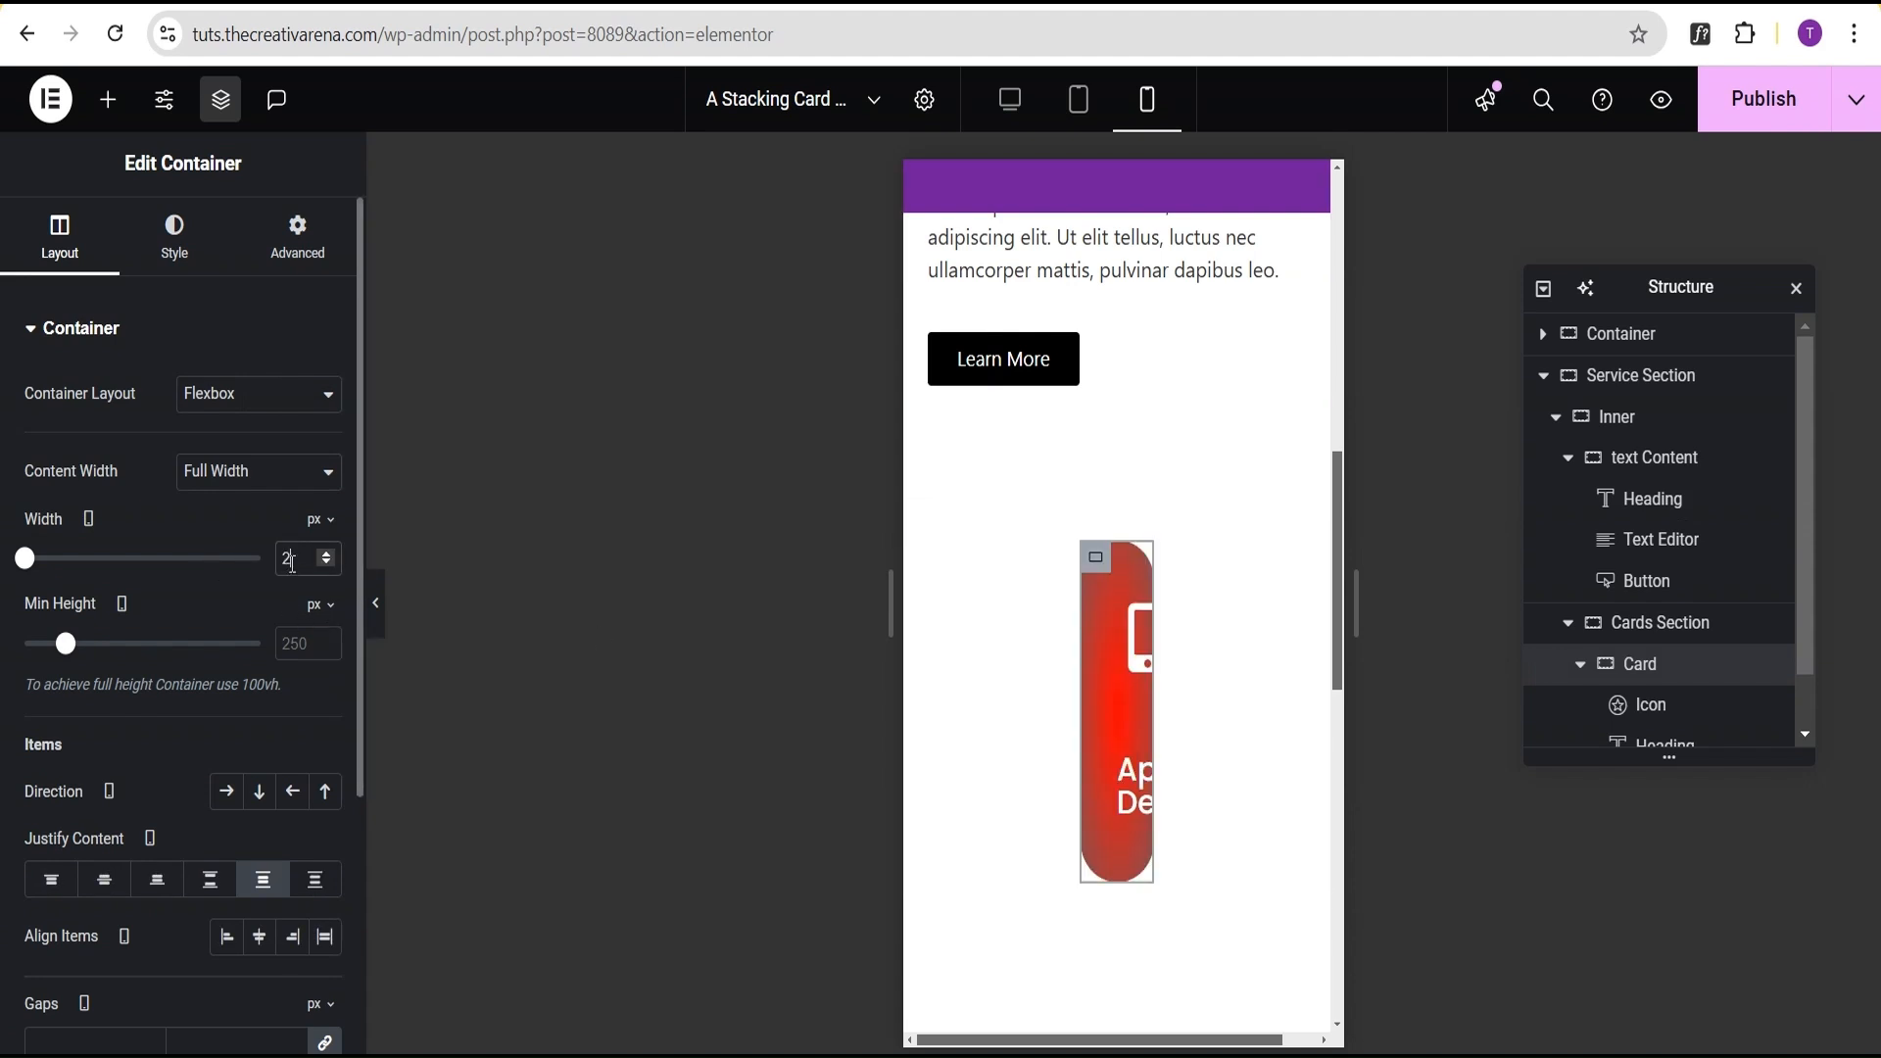
pyautogui.click(293, 651)
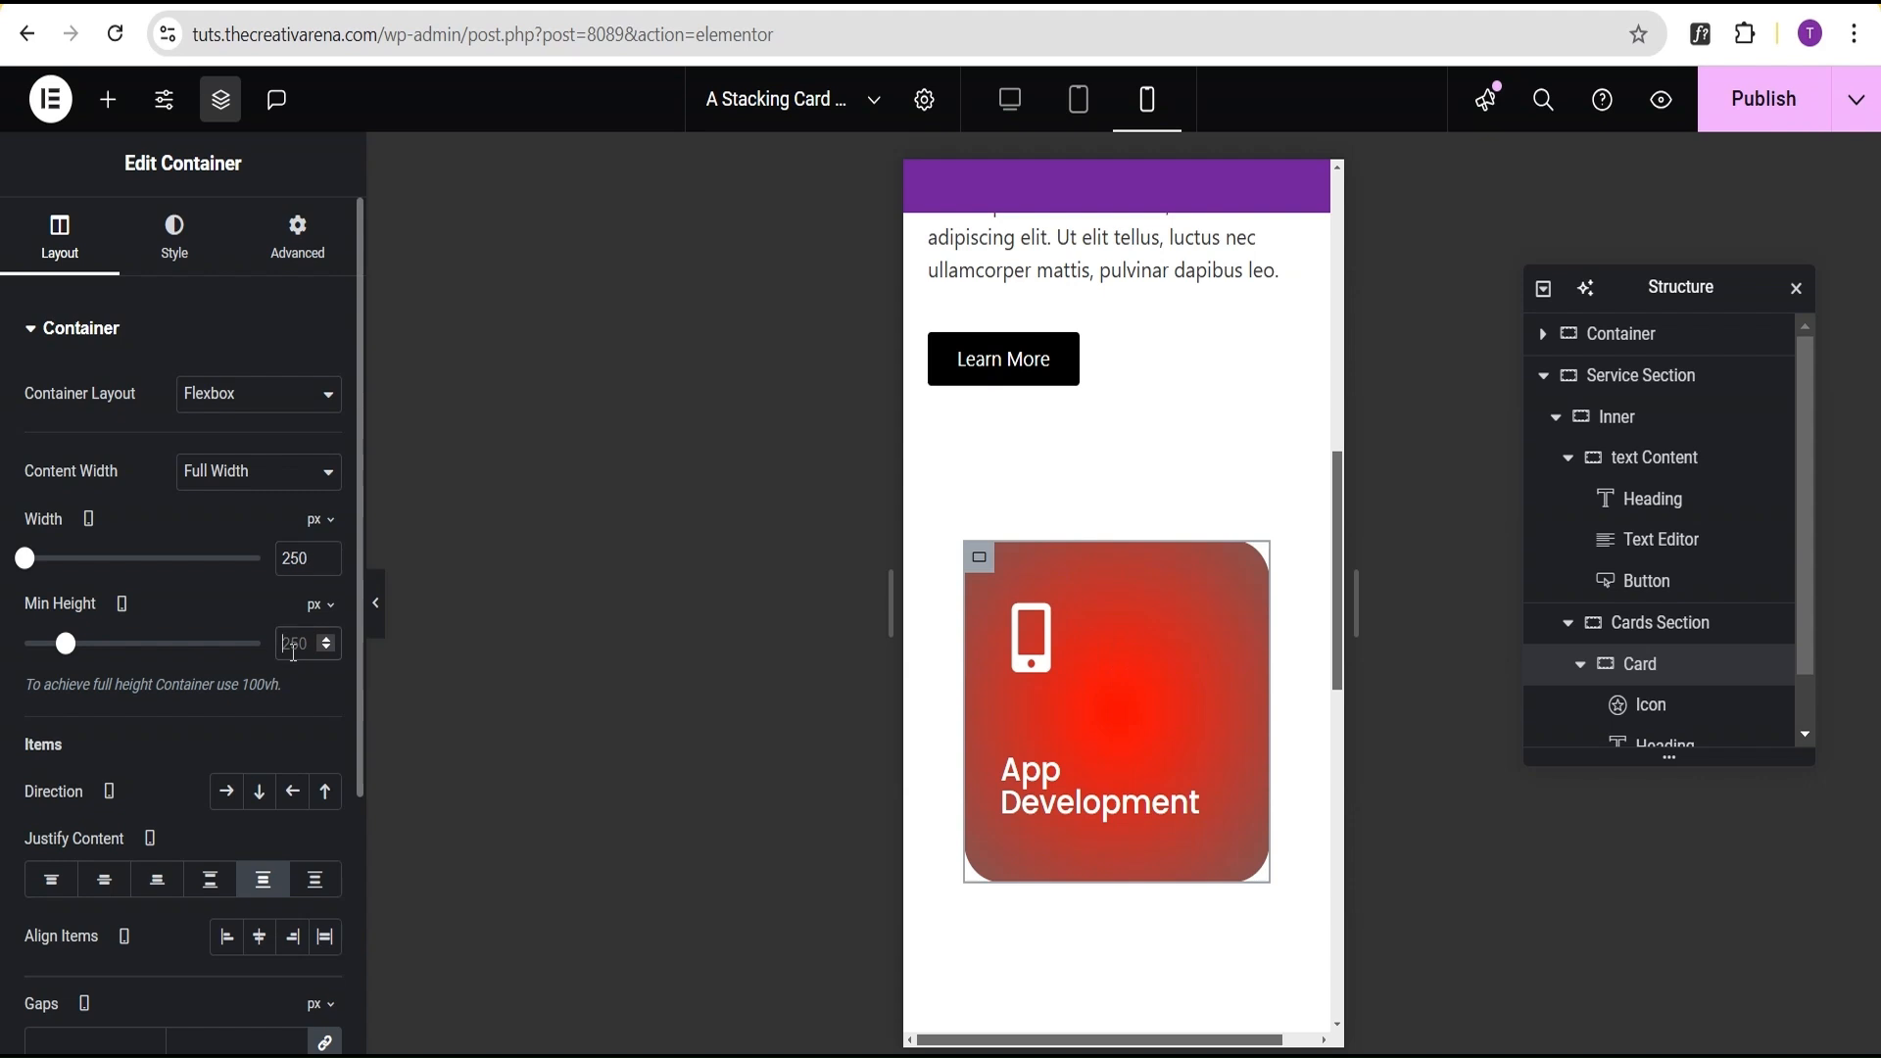
pyautogui.write('250')
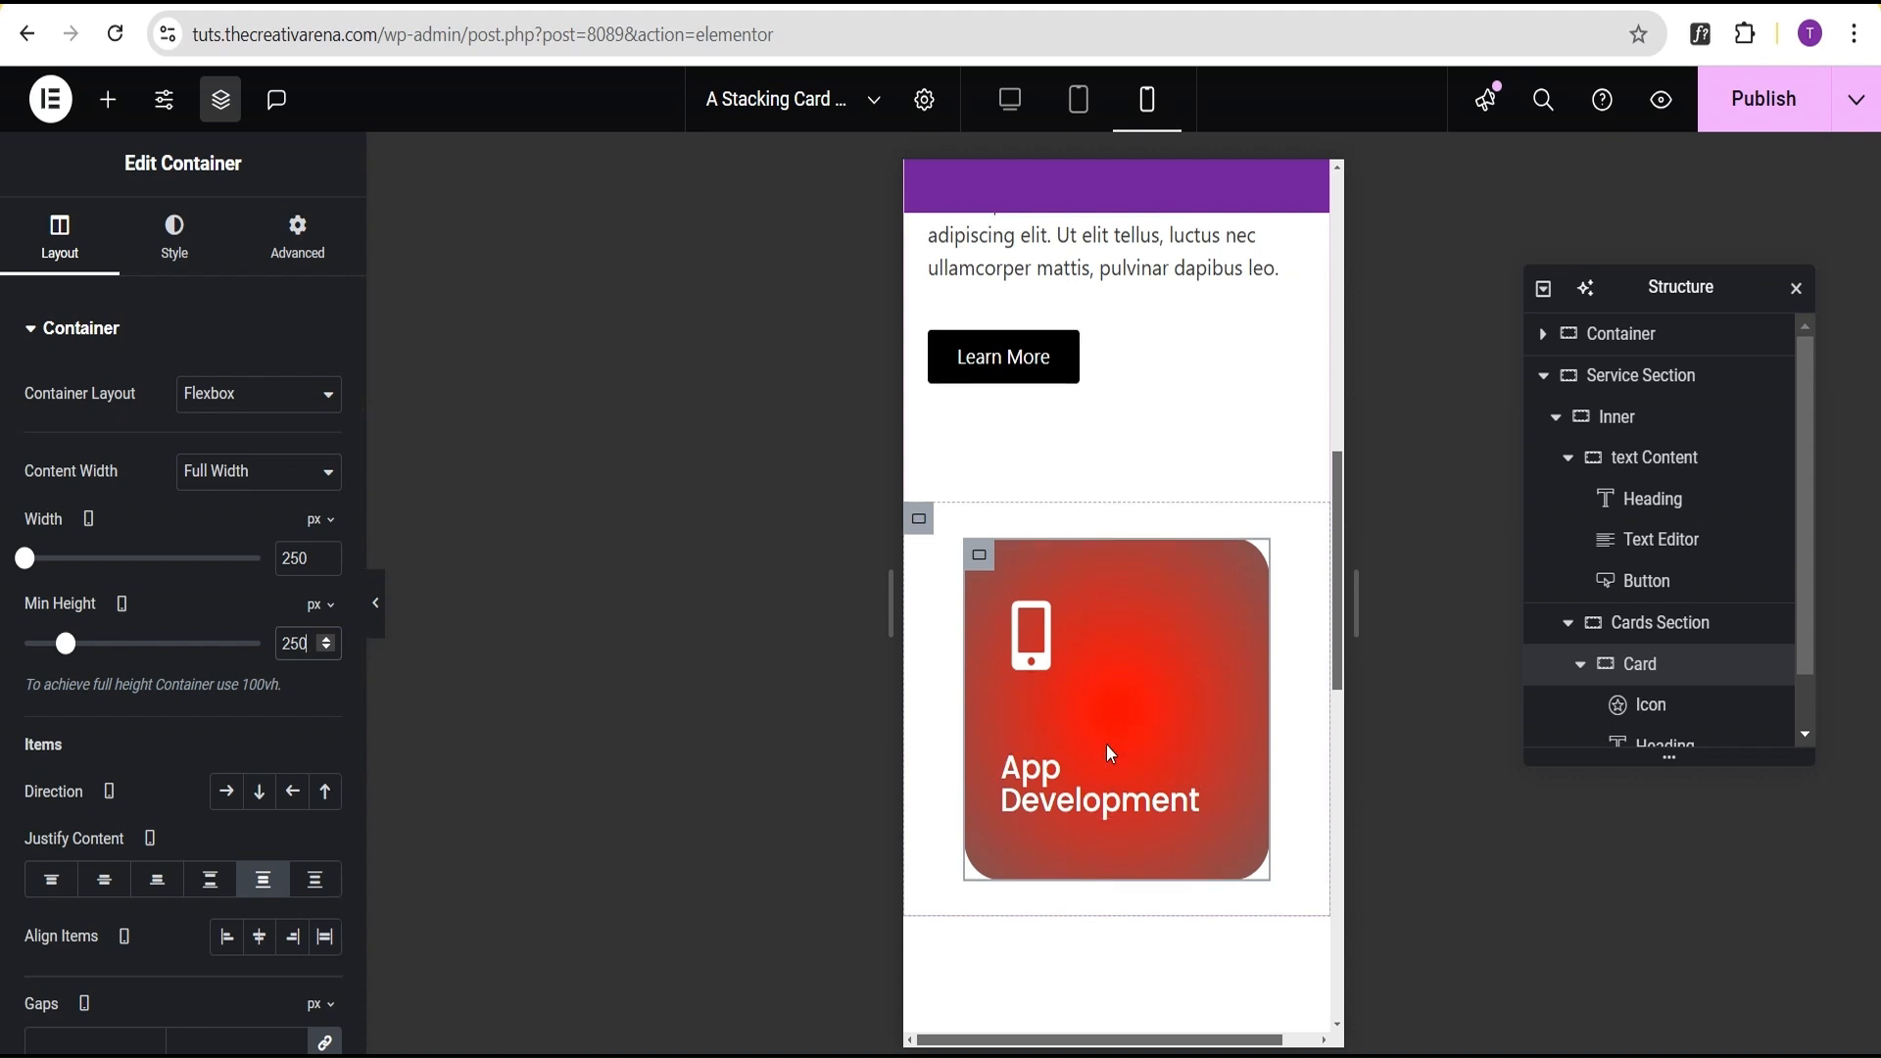
pyautogui.scroll(1, 1107, 744)
pyautogui.scroll(3, 1107, 753)
pyautogui.scroll(-5, 1107, 753)
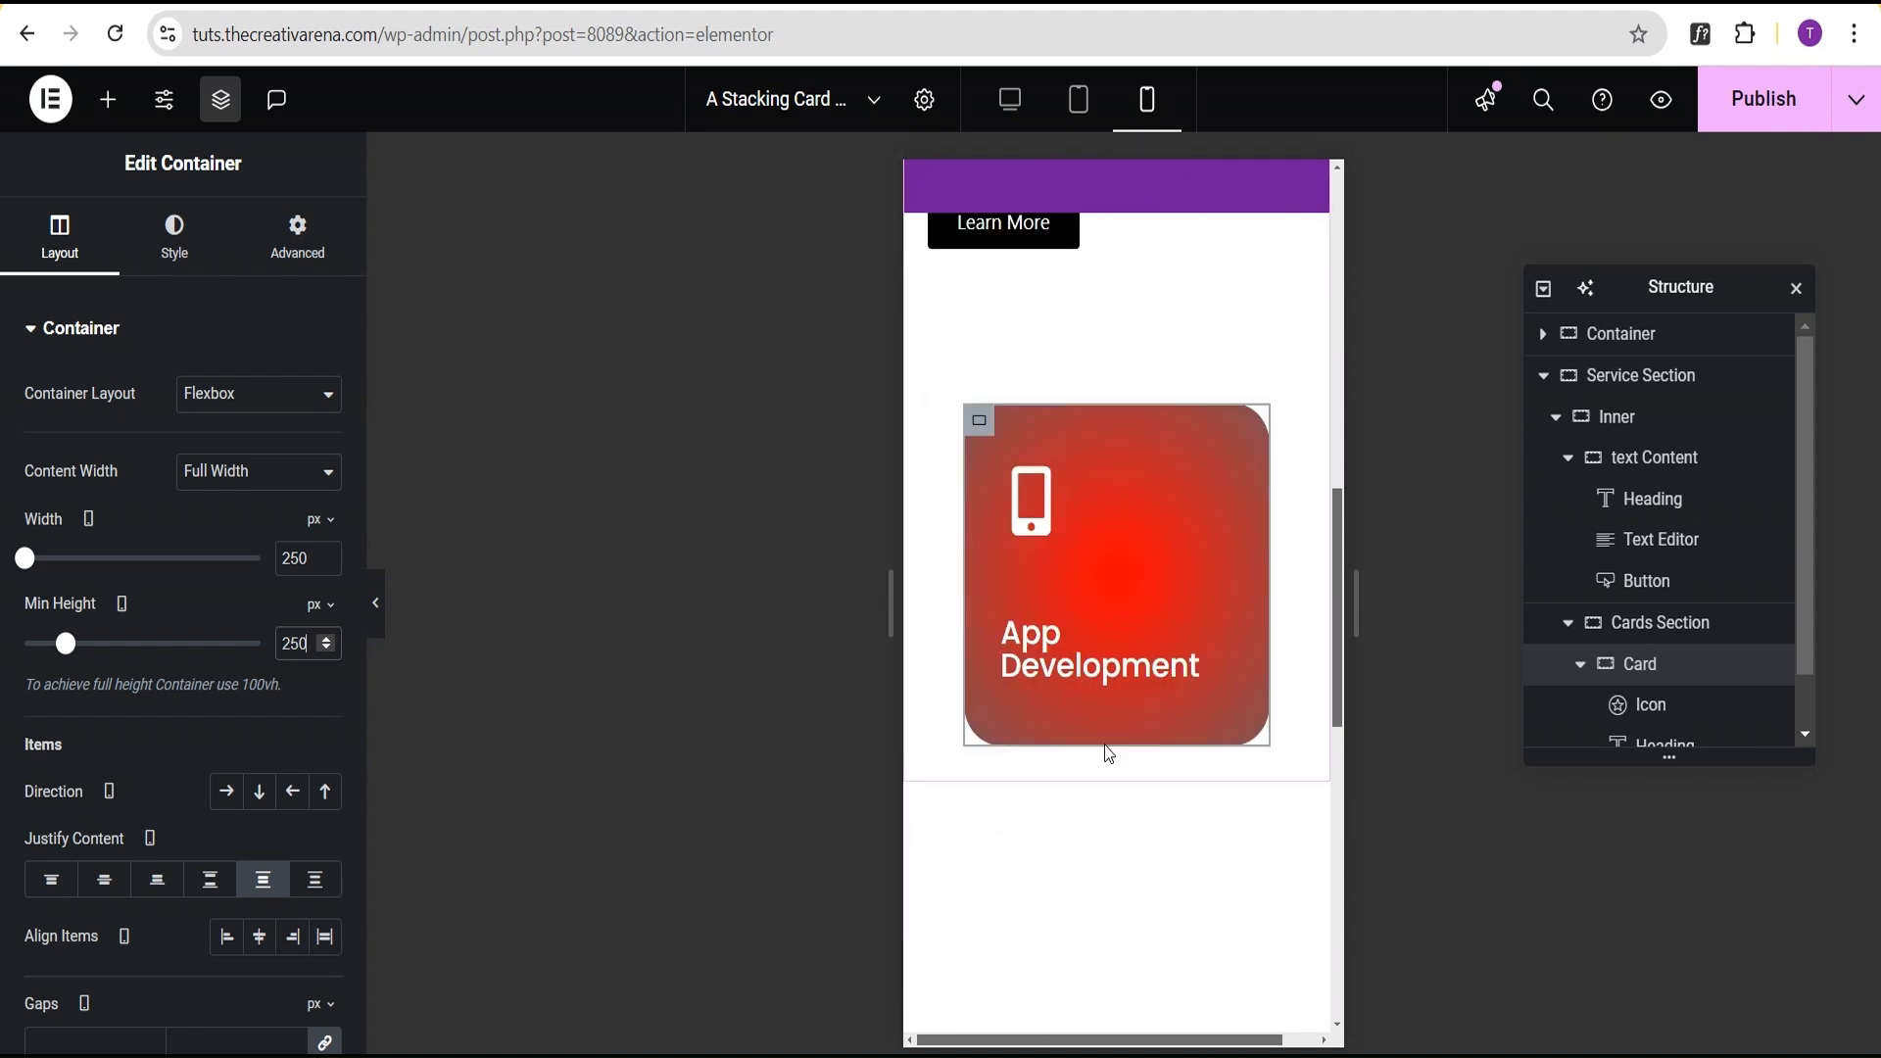
pyautogui.scroll(3, 1107, 753)
pyautogui.scroll(4, 1105, 753)
pyautogui.scroll(-1, 1105, 752)
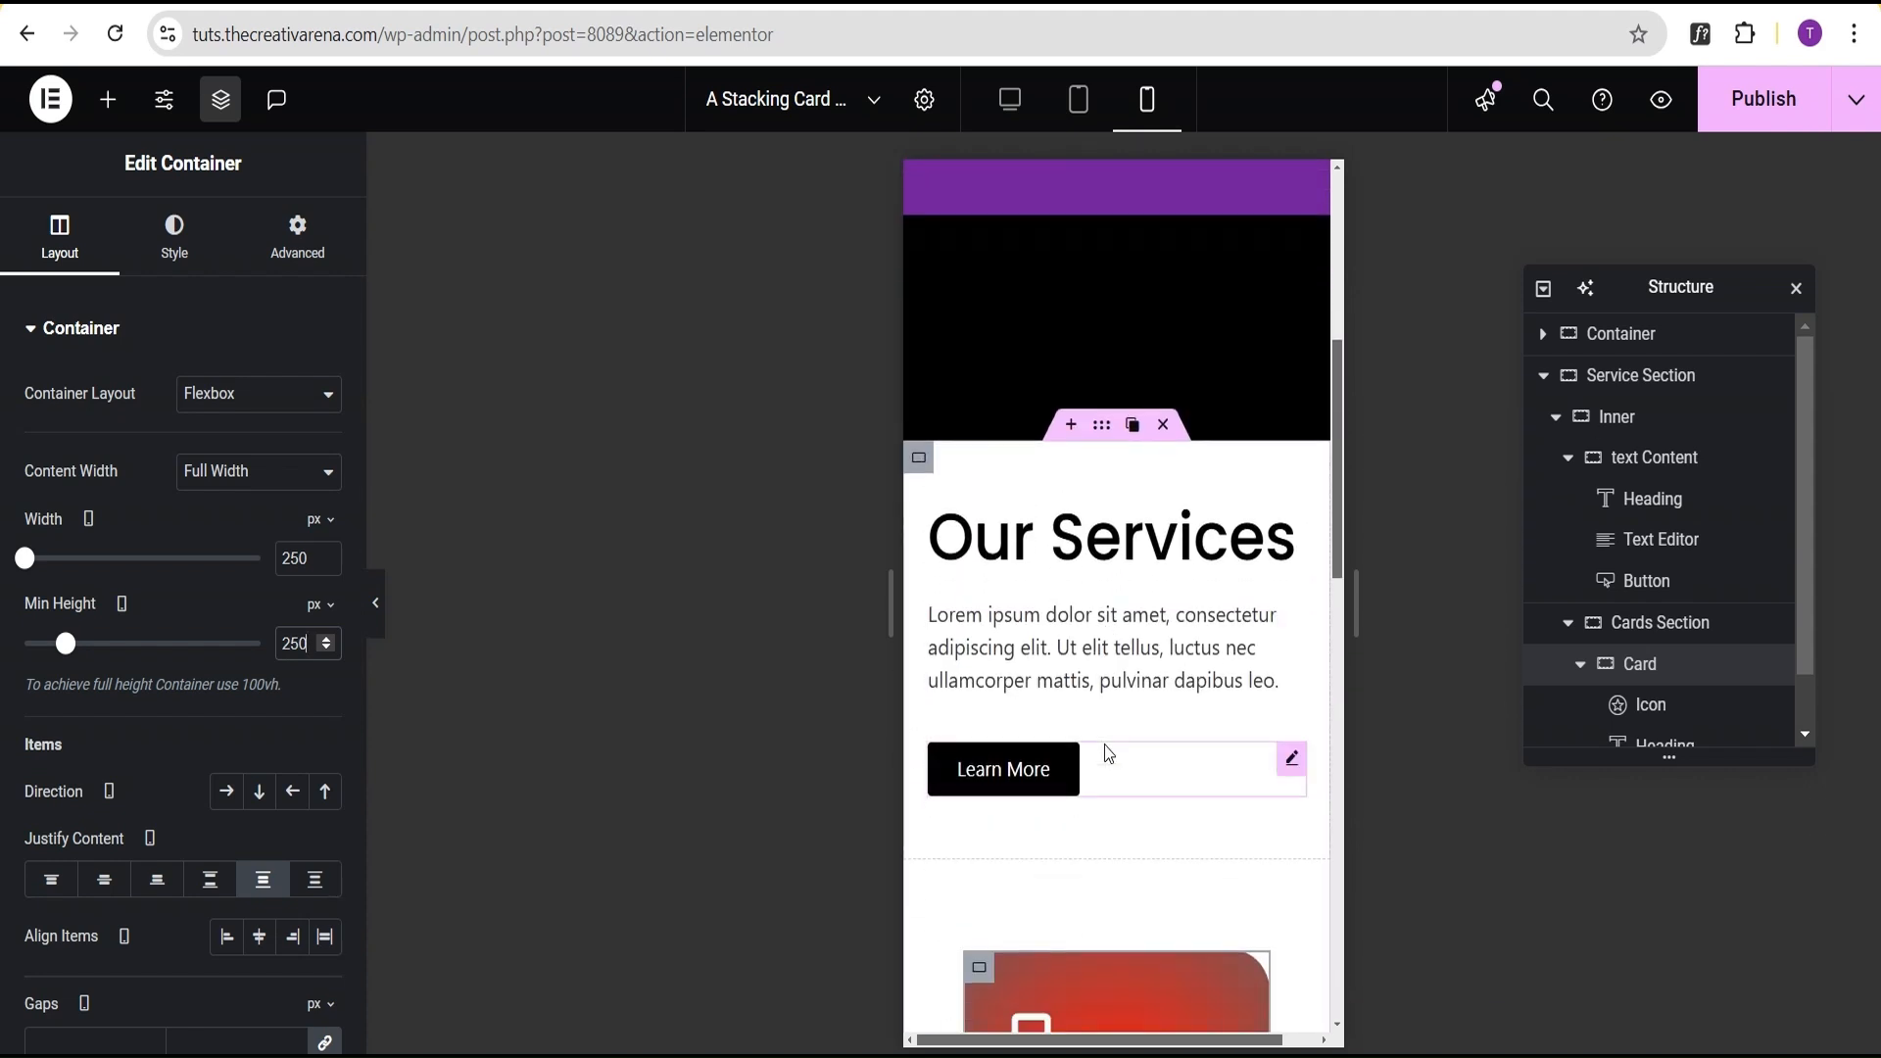
# Return to the desktop view, set the Card container's position to Absolute, and clear its horizontal and vertical offsets.
pyautogui.click(1009, 99)
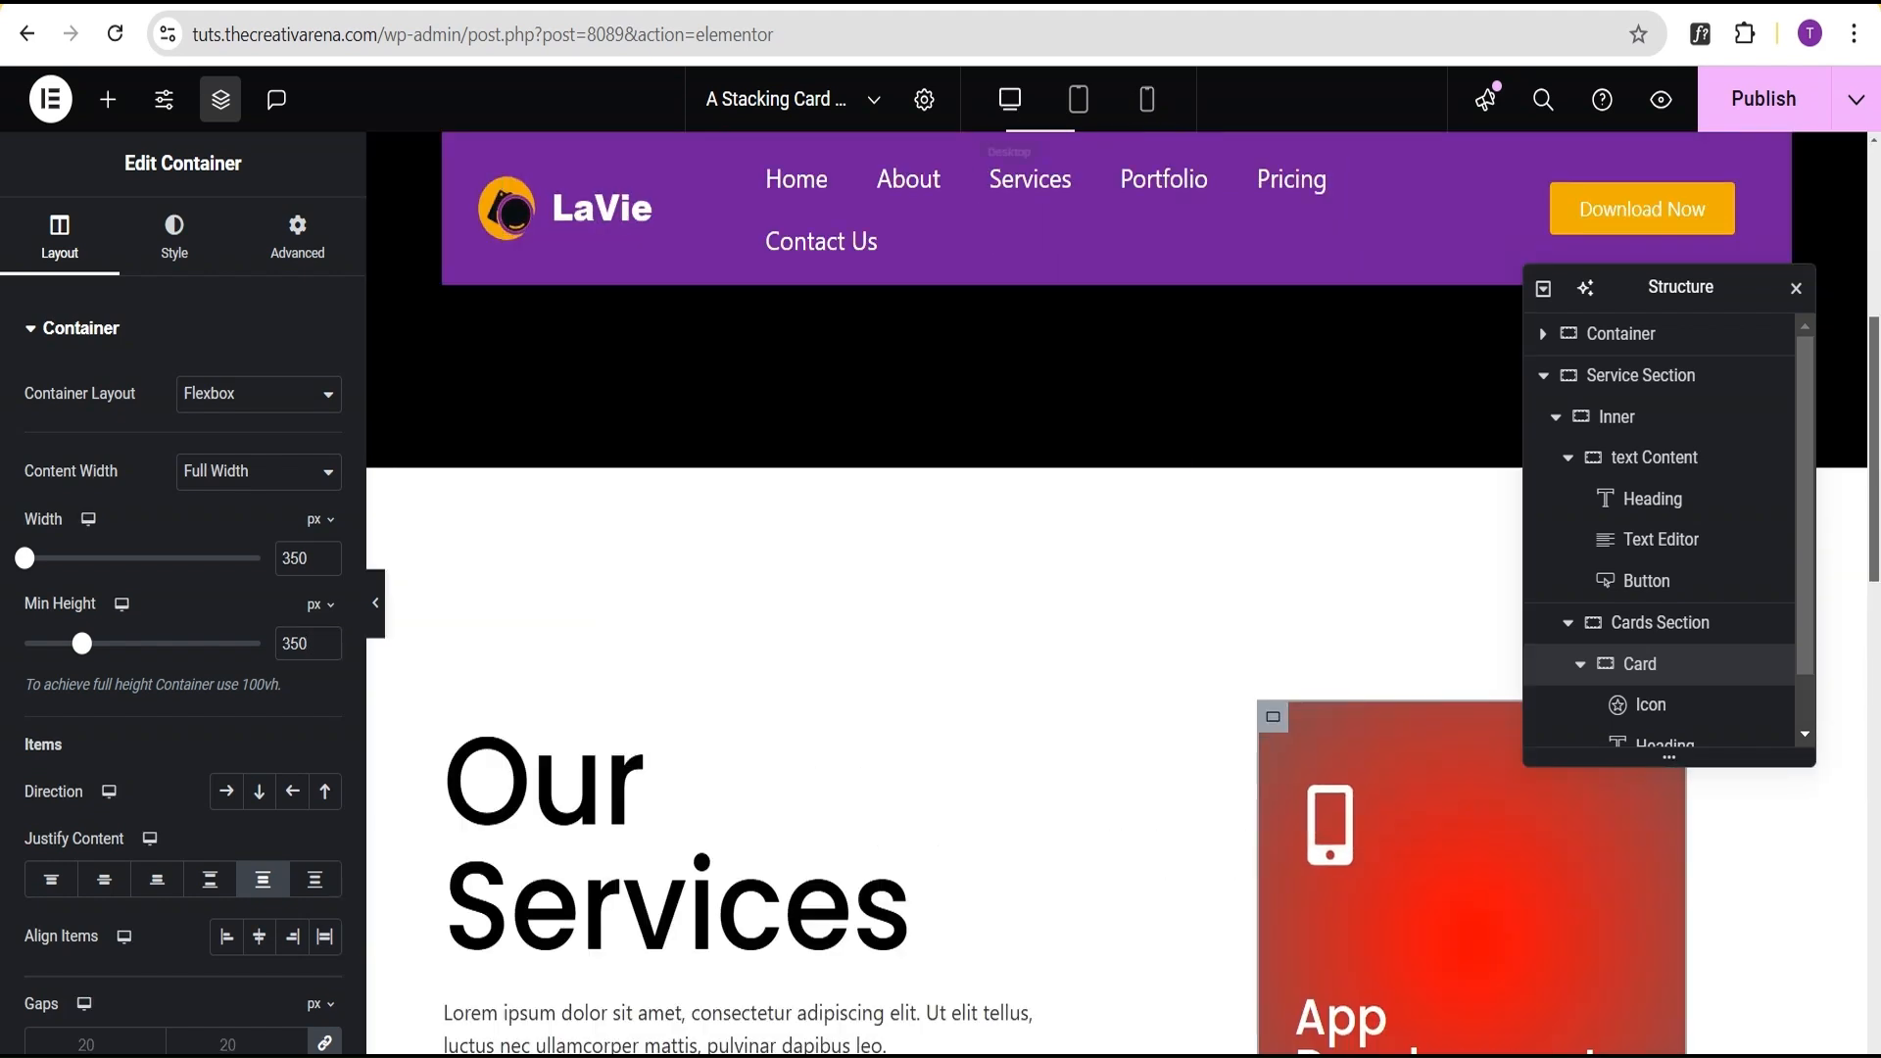
pyautogui.scroll(-1, 1117, 593)
pyautogui.scroll(-1, 1650, 568)
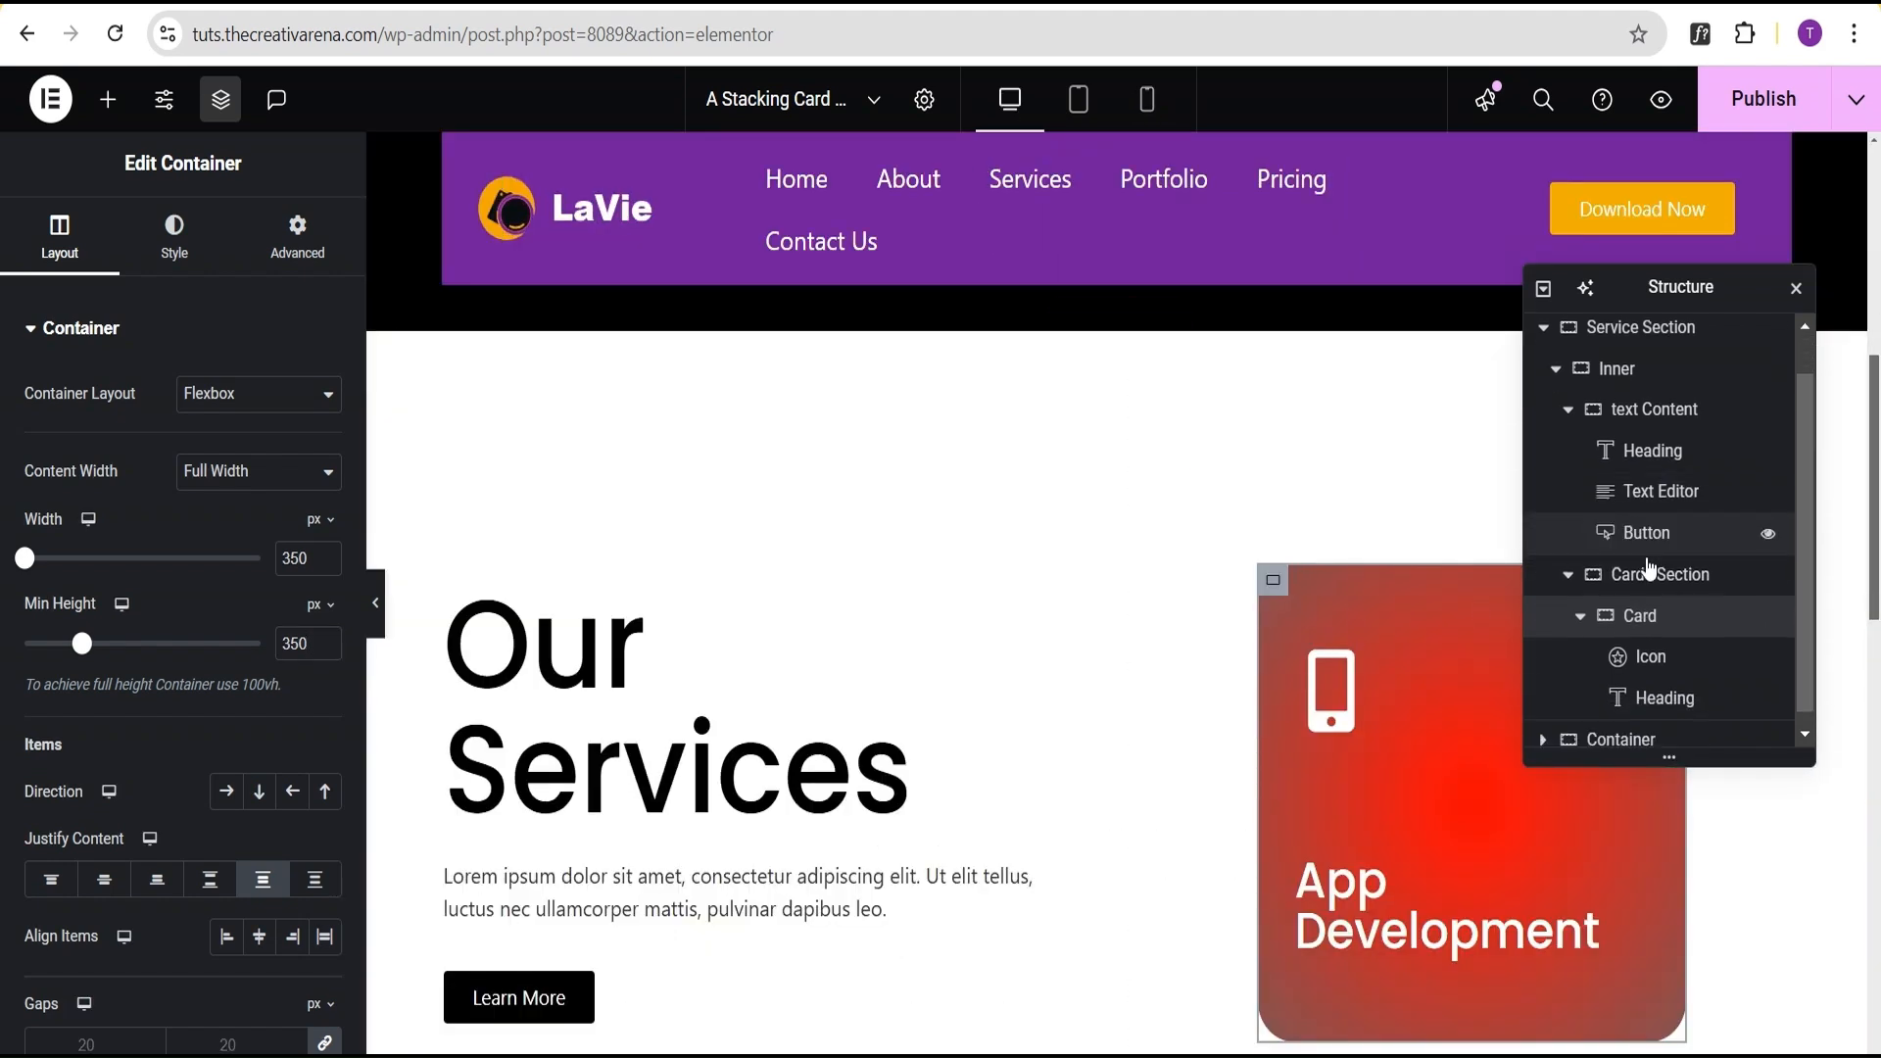
pyautogui.click(297, 235)
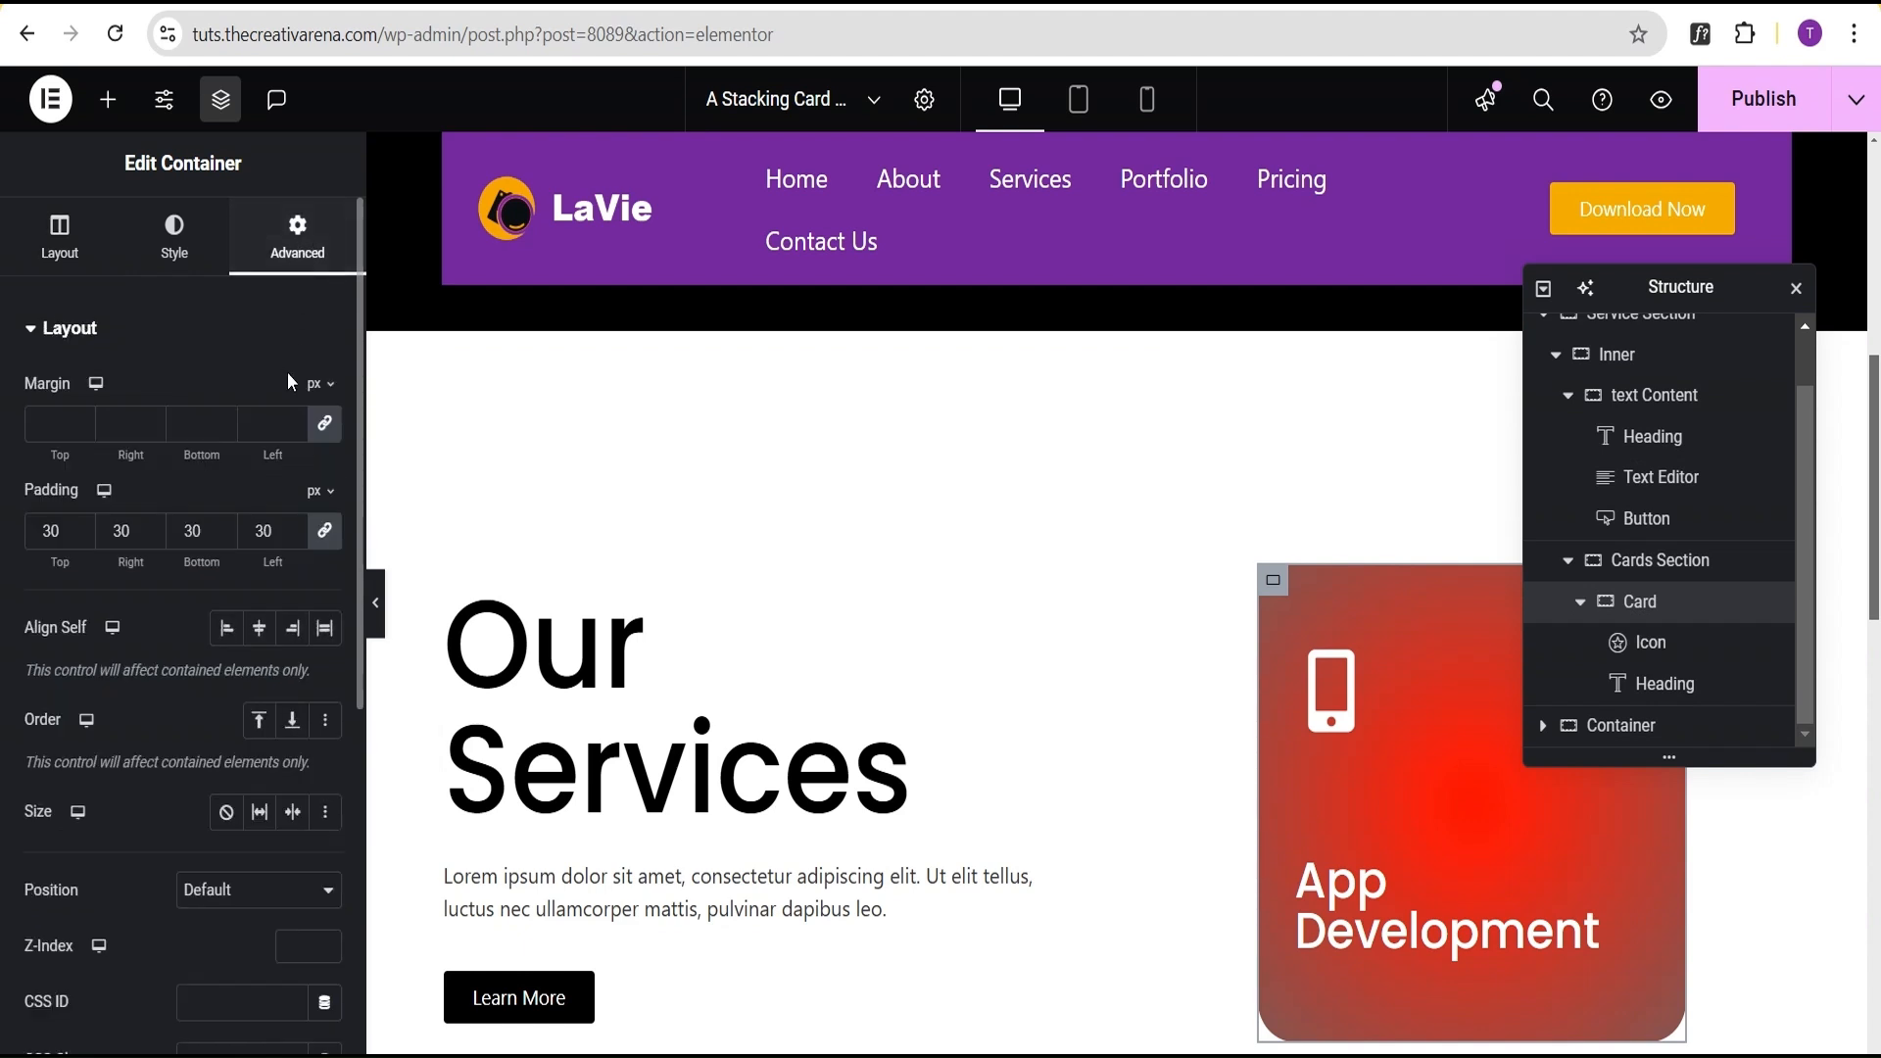
pyautogui.scroll(-4, 268, 556)
pyautogui.scroll(-2, 270, 567)
pyautogui.click(217, 353)
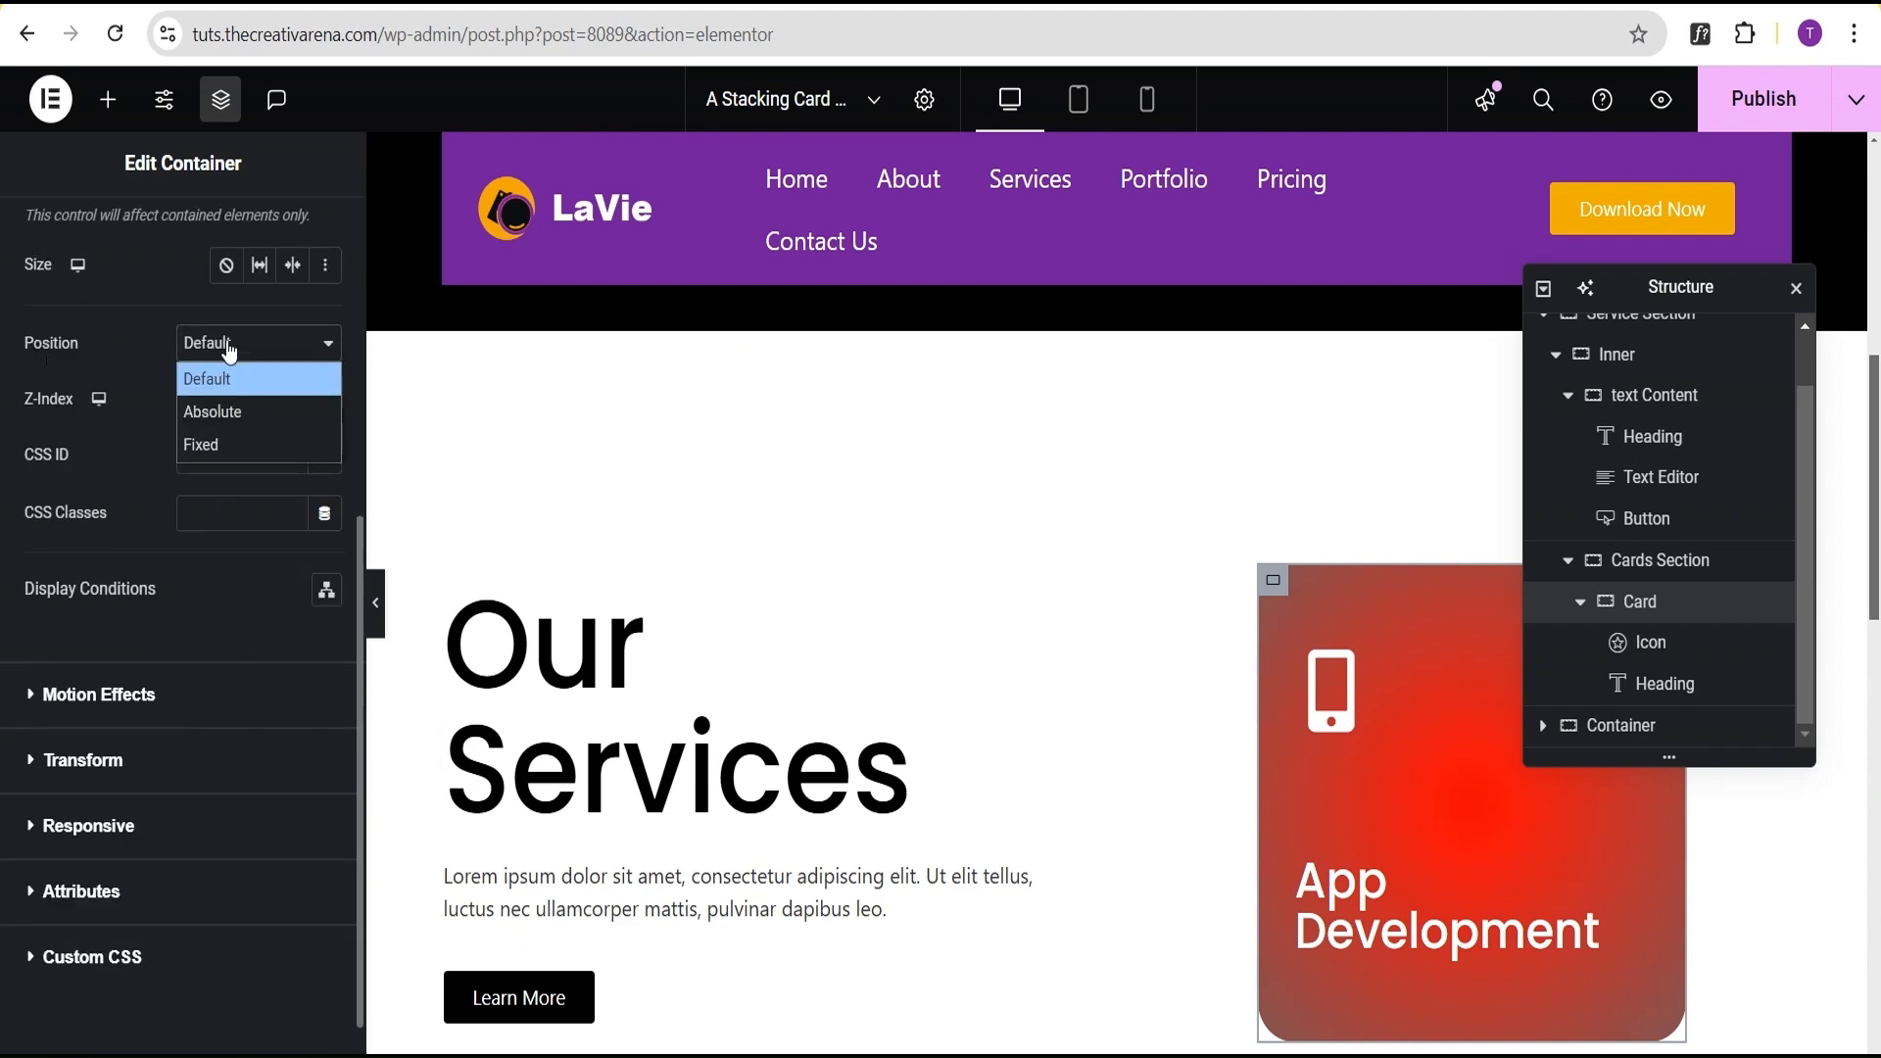
pyautogui.click(233, 414)
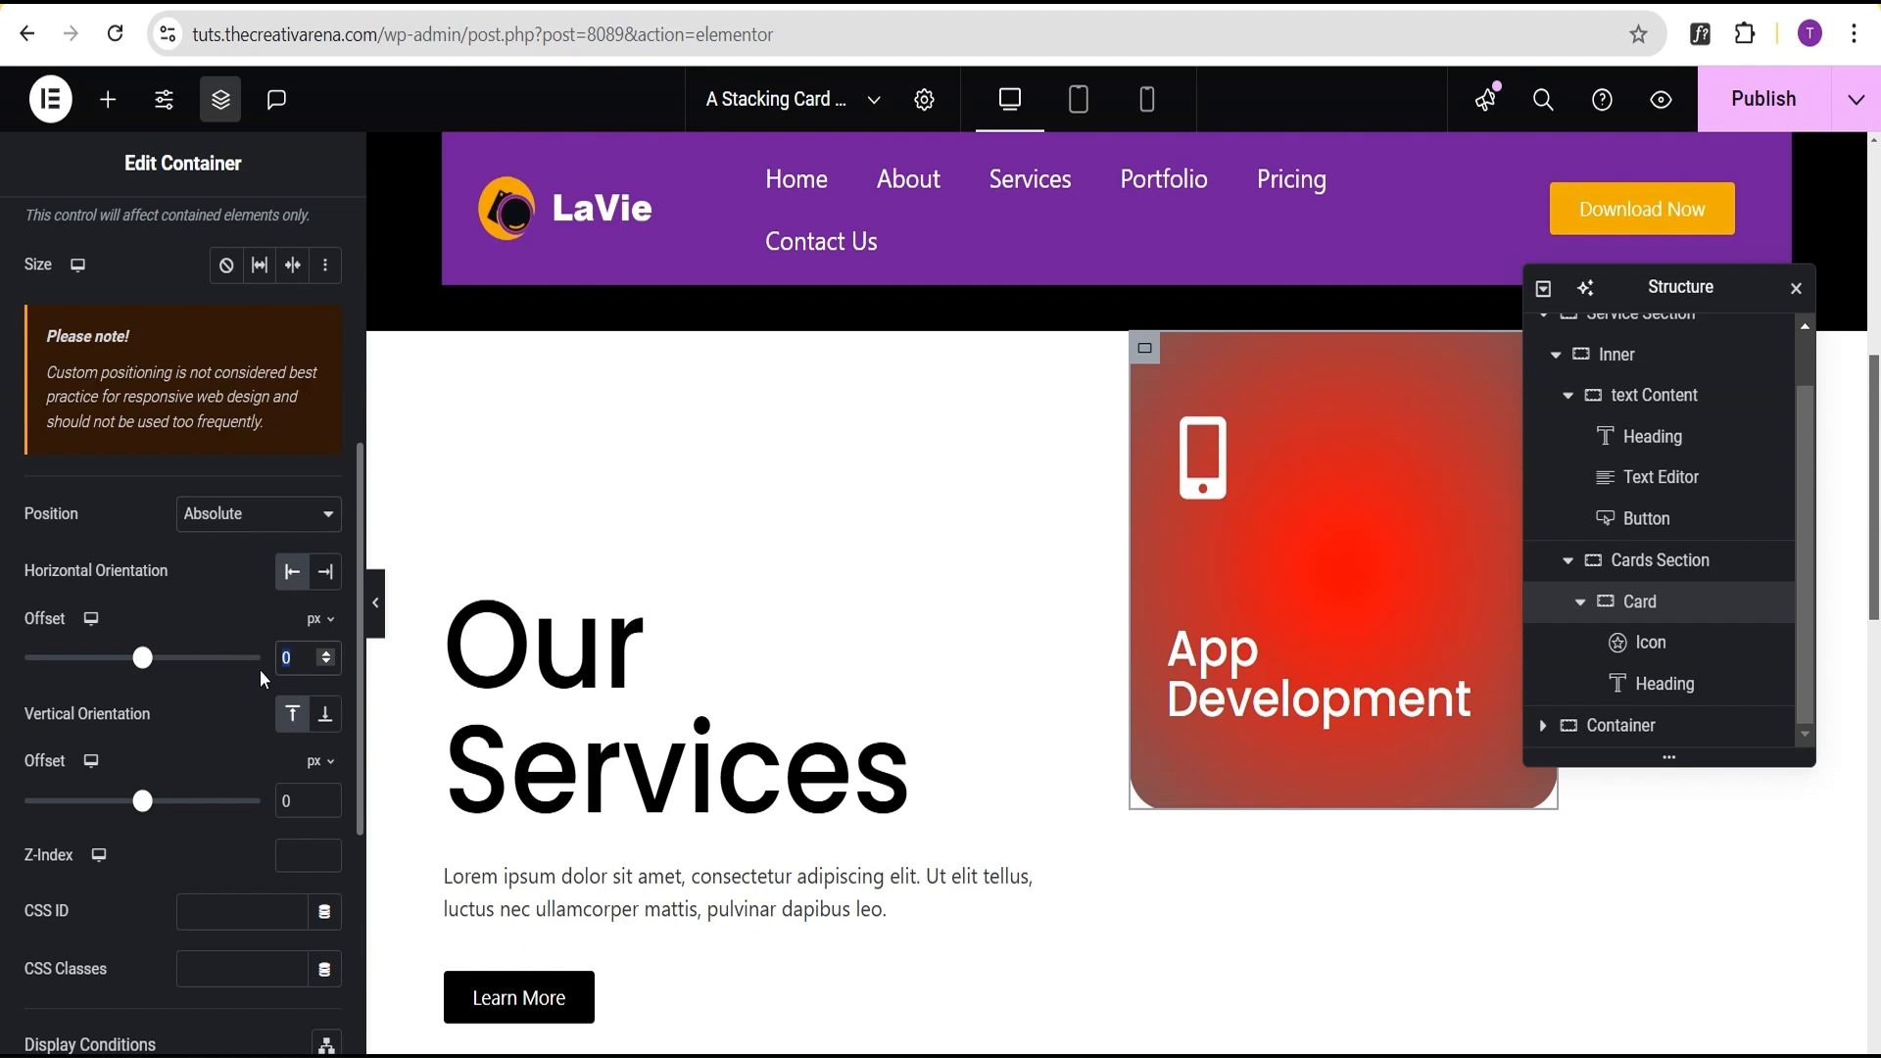
pyautogui.press('BackSpace')
pyautogui.press('Tab')
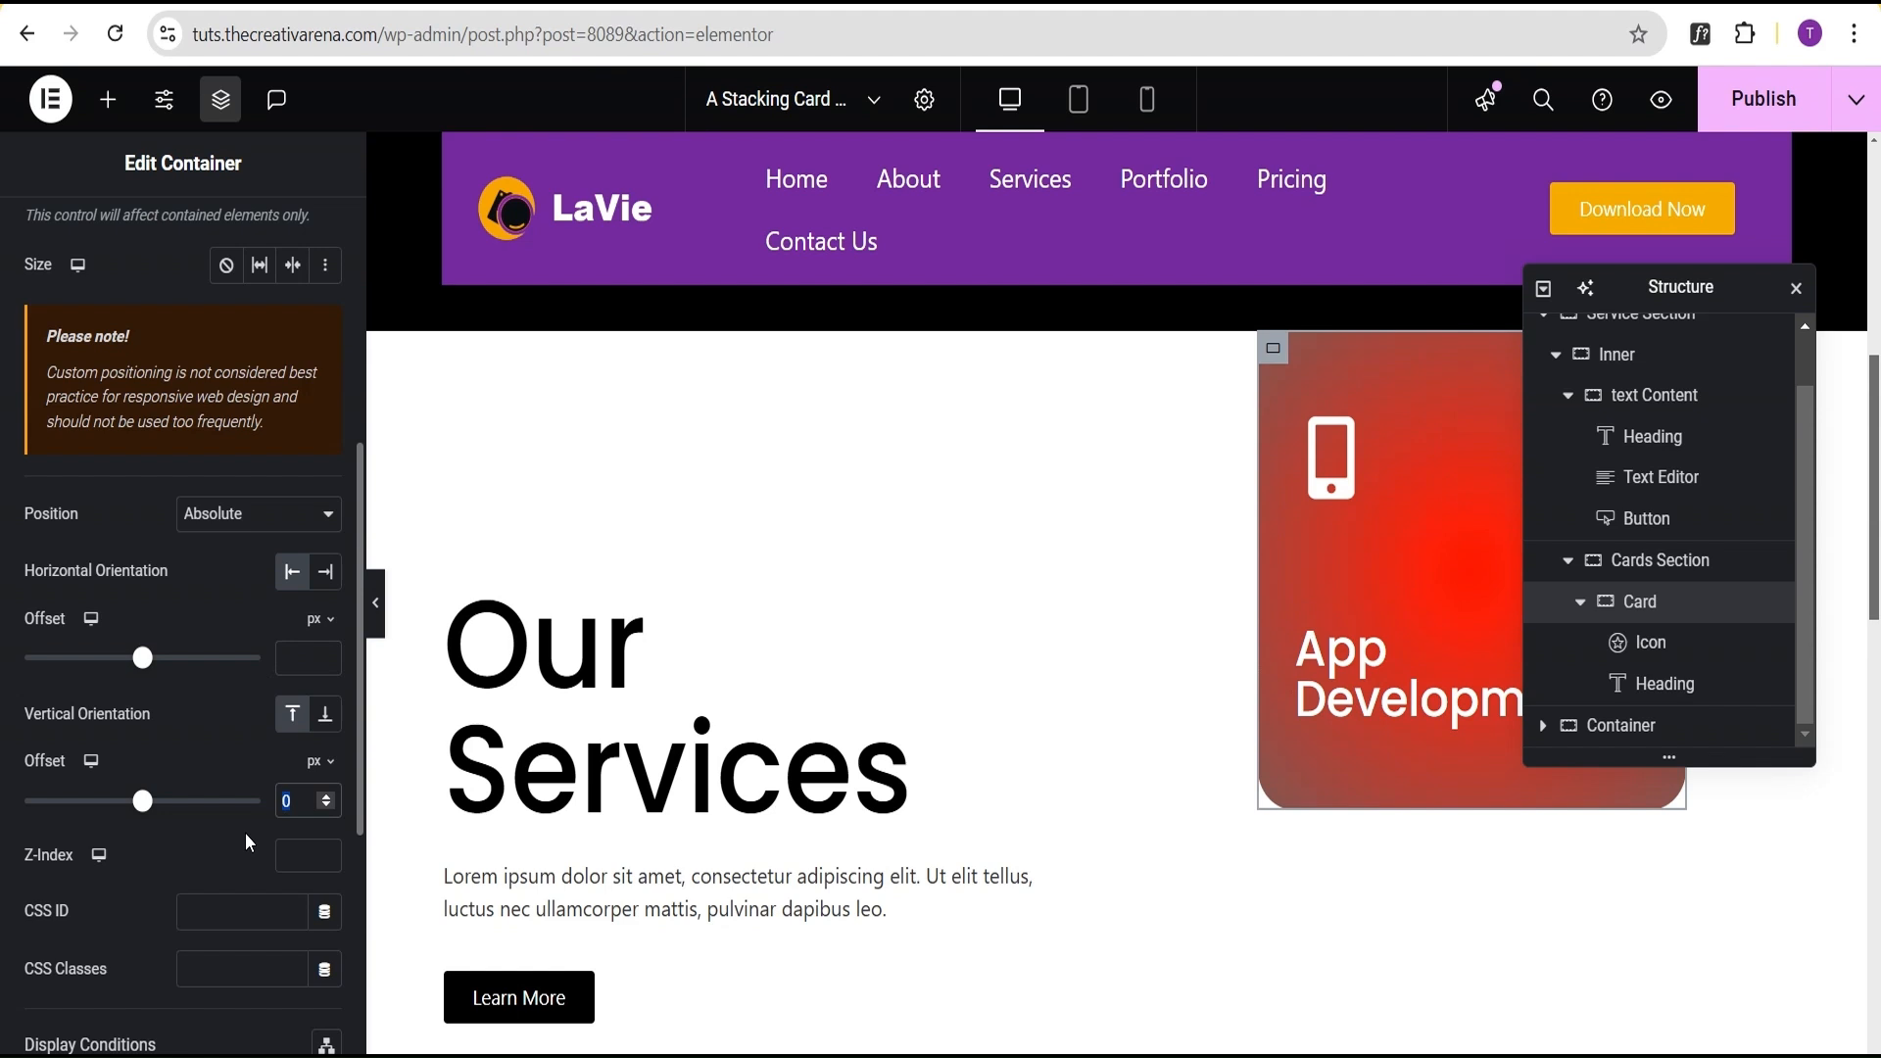
pyautogui.press('BackSpace')
pyautogui.scroll(-2, 1301, 649)
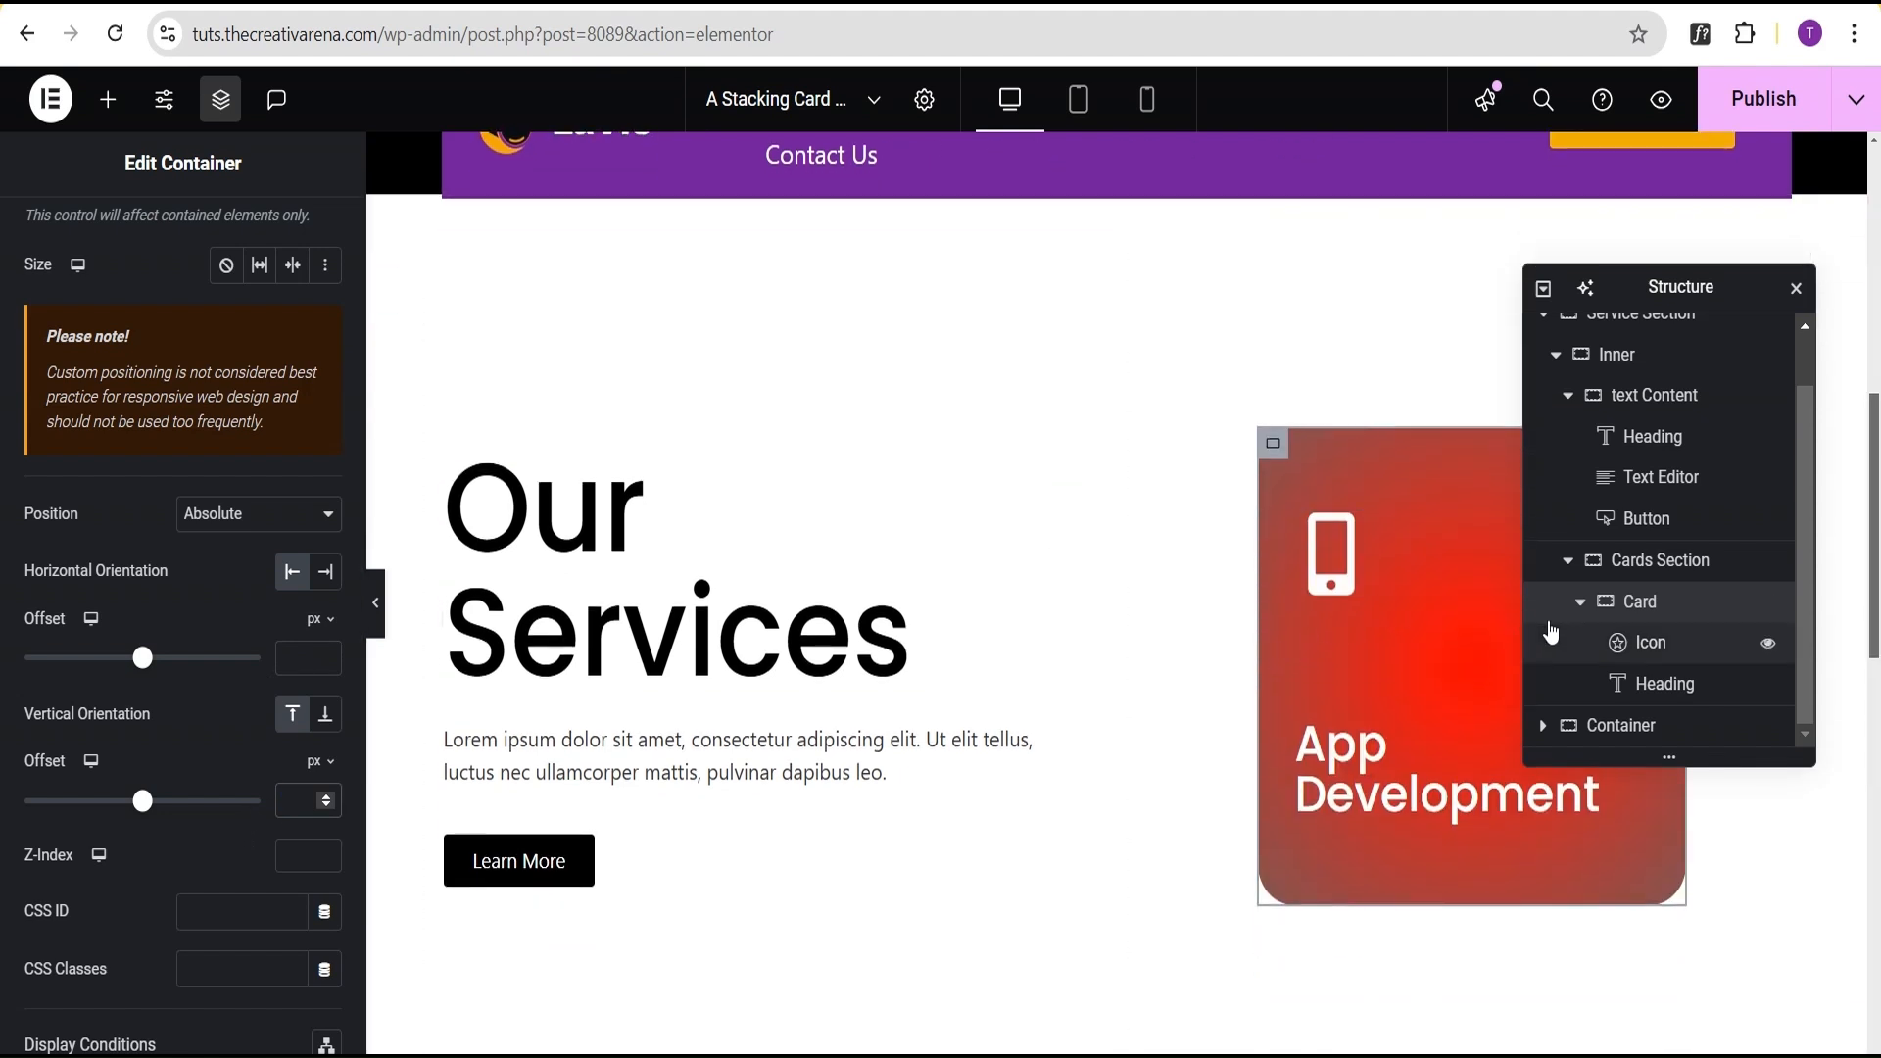
# Duplicate the Card container five times inside the Cards Section to make six cards.
pyautogui.click(1580, 603)
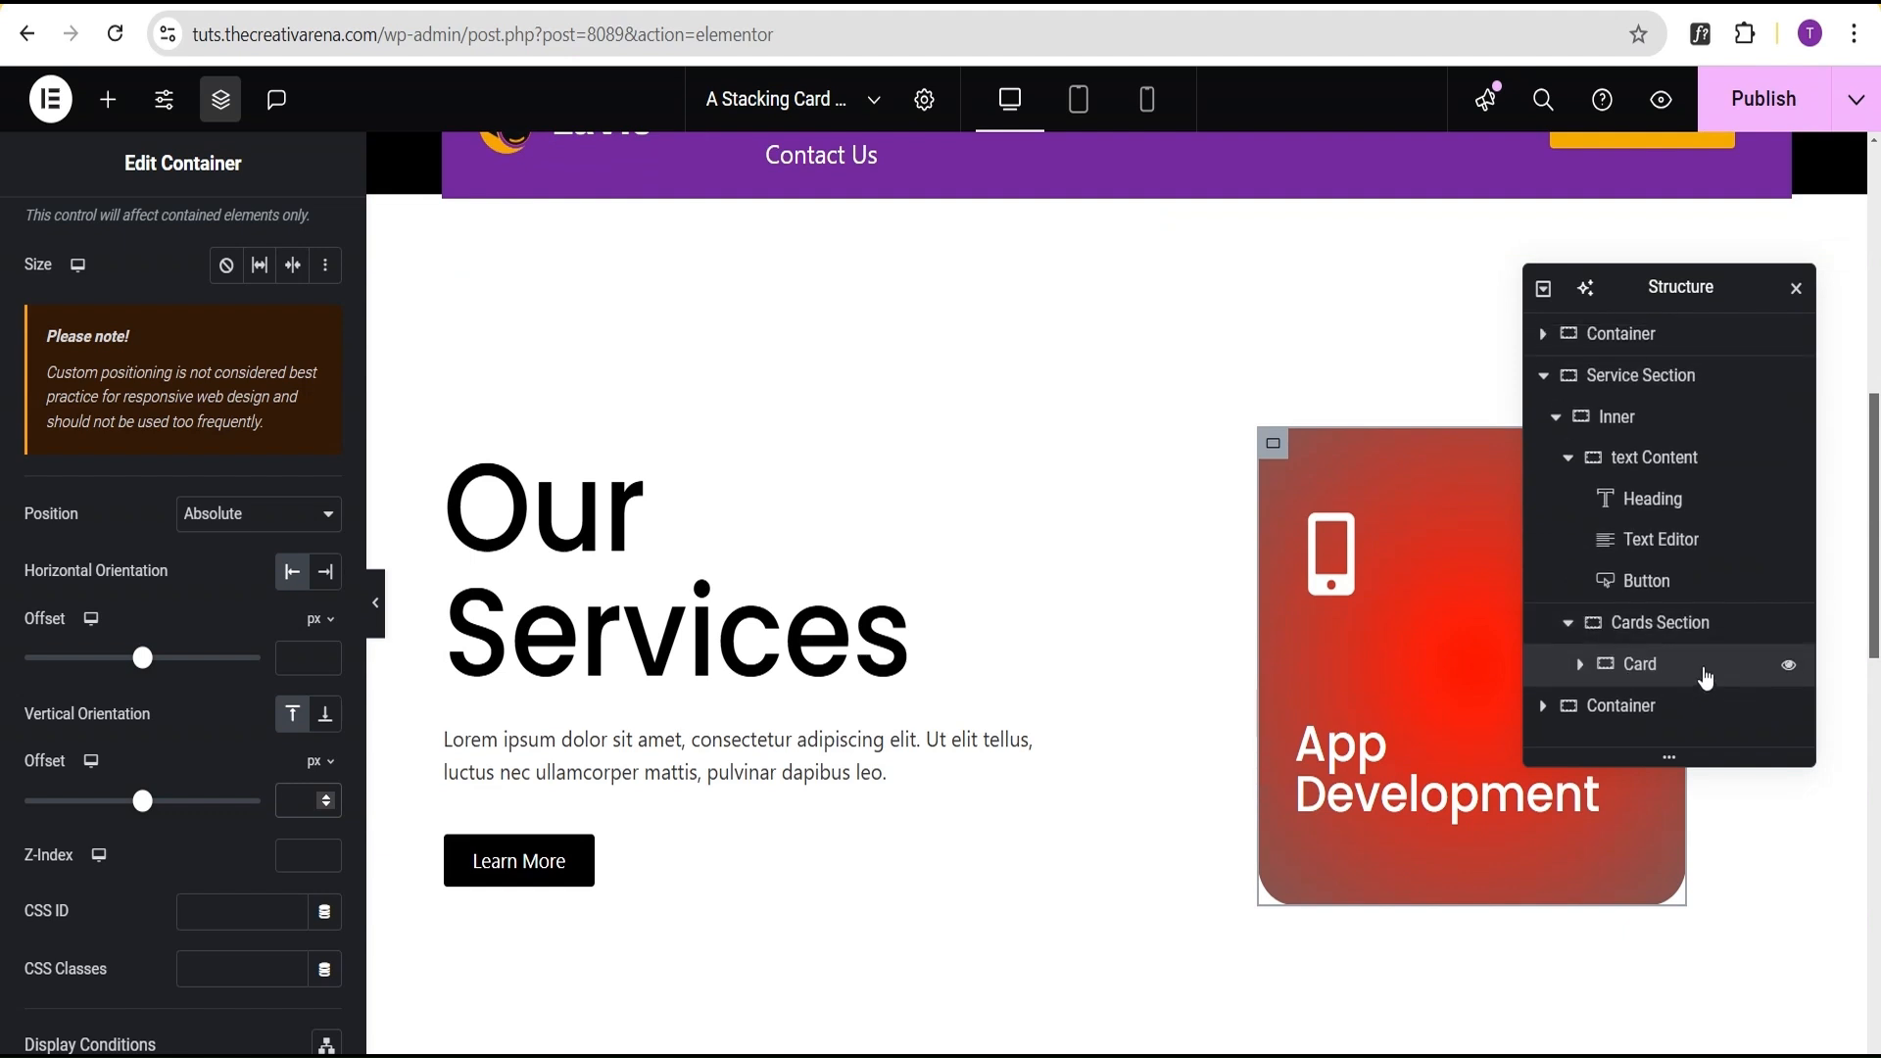
pyautogui.rightClick(1704, 676)
pyautogui.click(1690, 411)
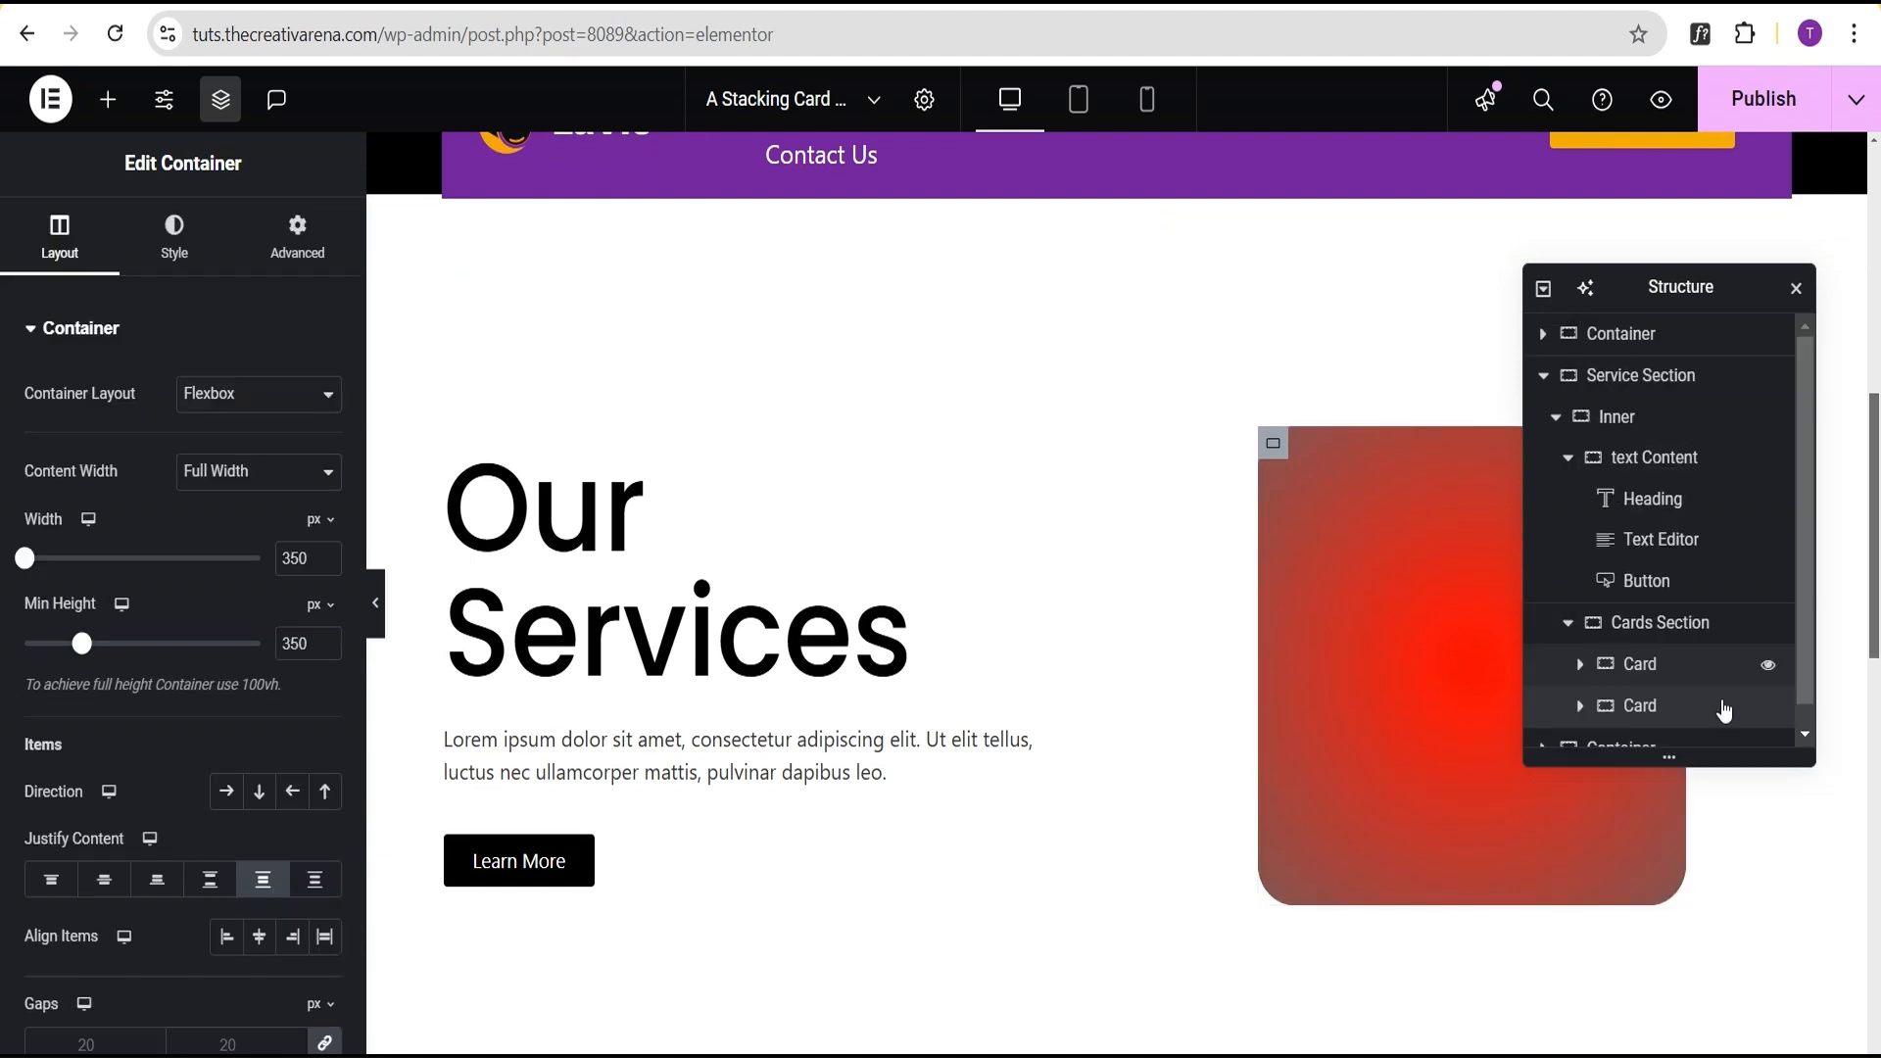
pyautogui.rightClick(1703, 705)
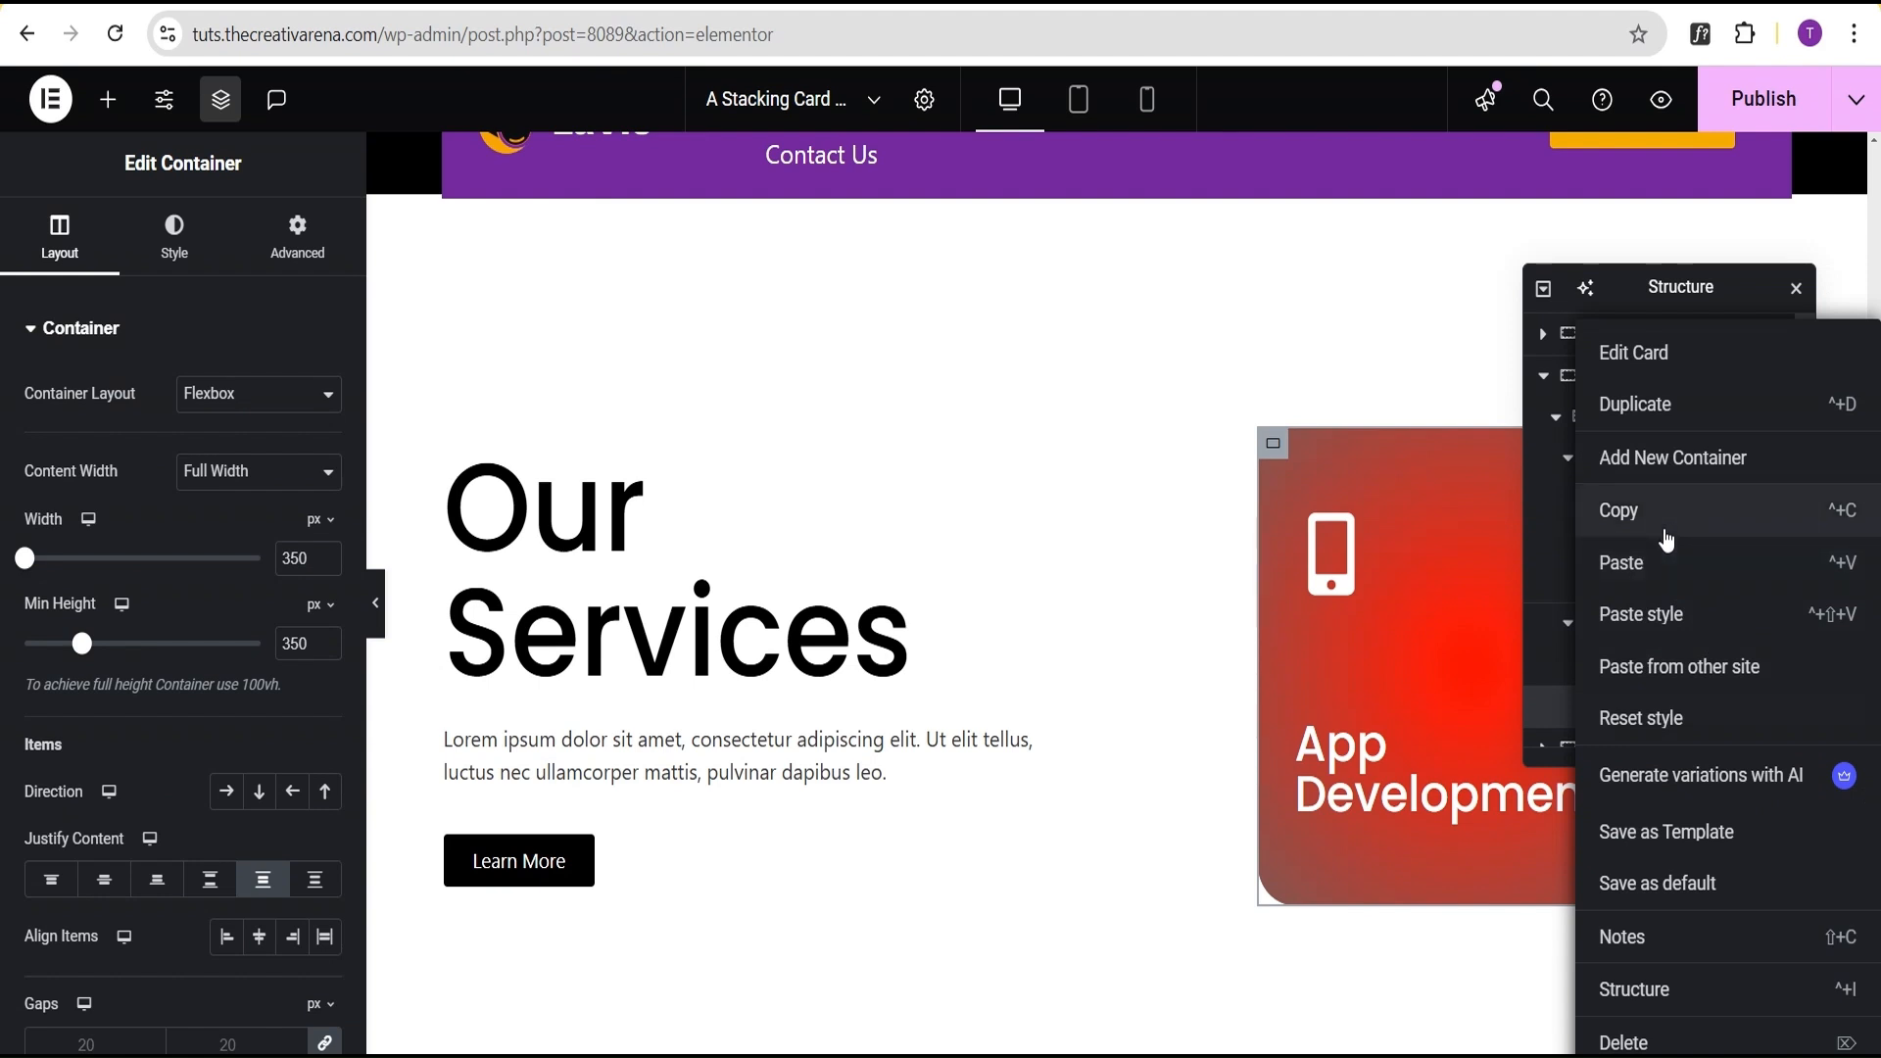
pyautogui.click(1669, 407)
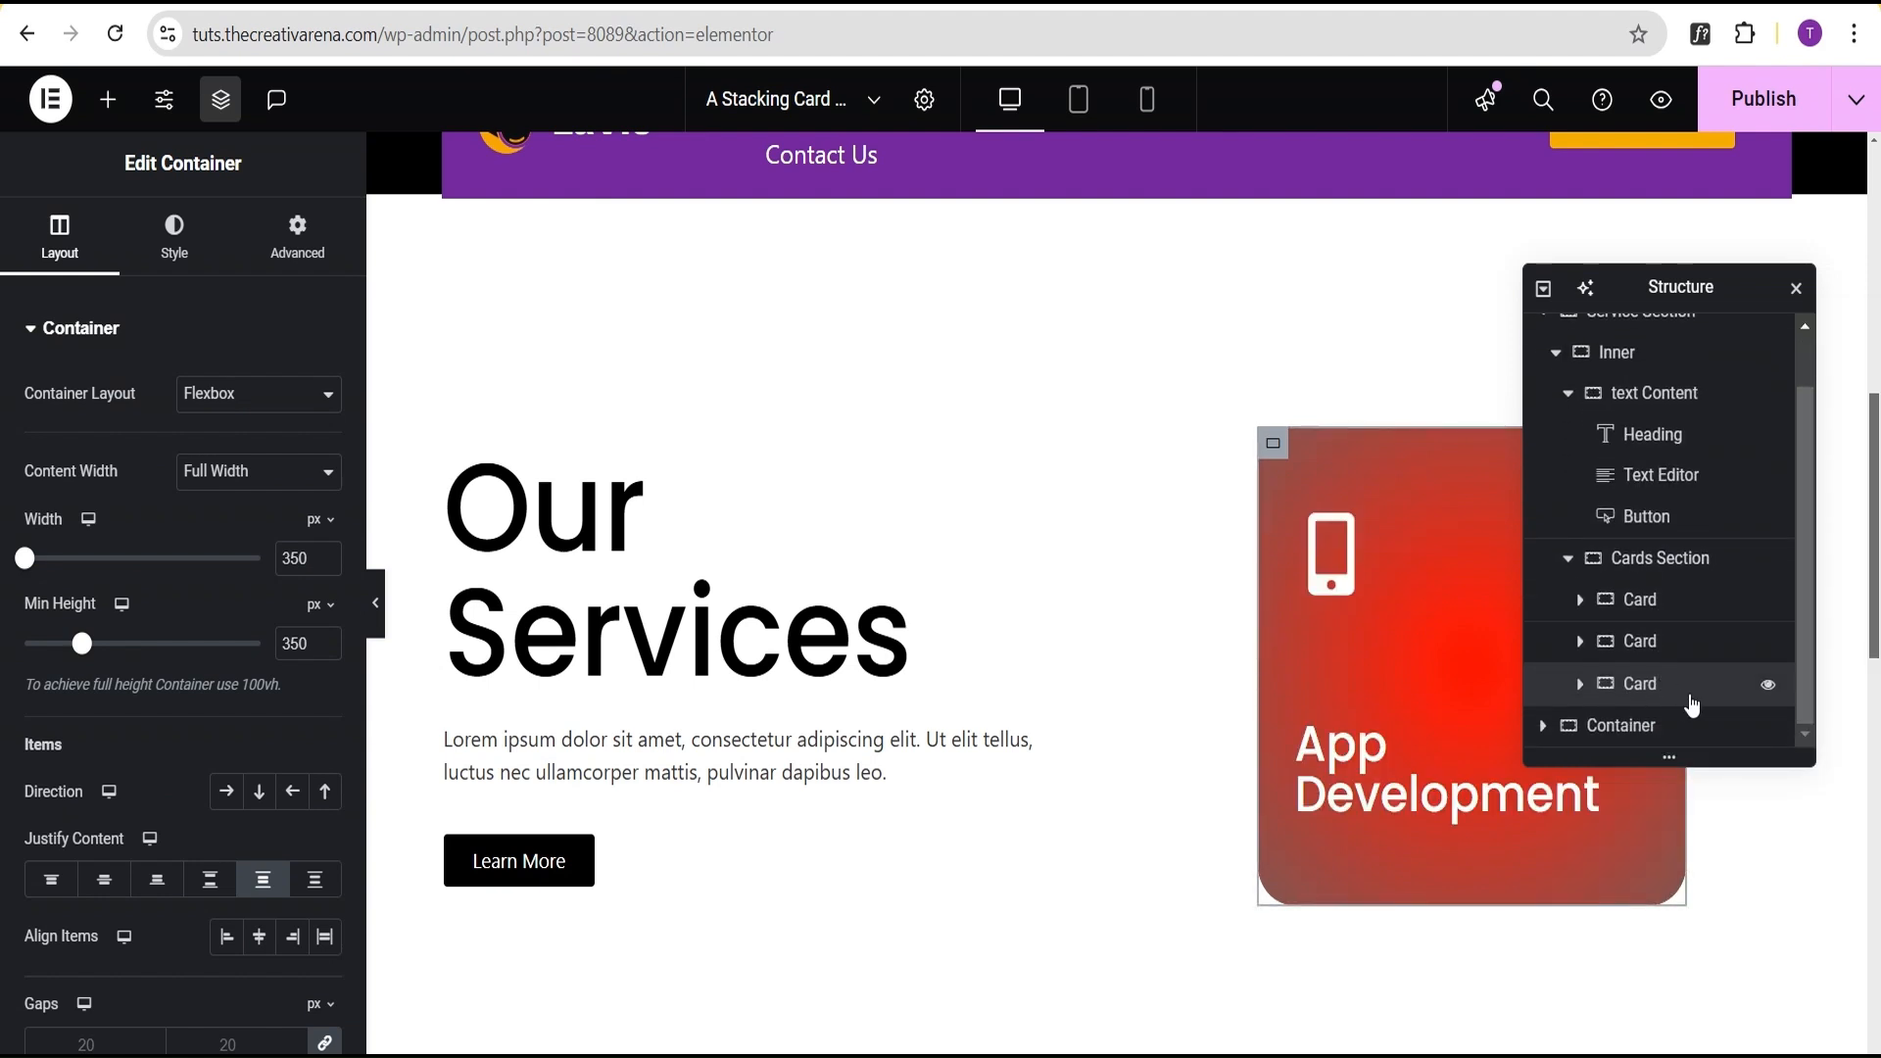
pyautogui.rightClick(1692, 703)
pyautogui.click(1669, 416)
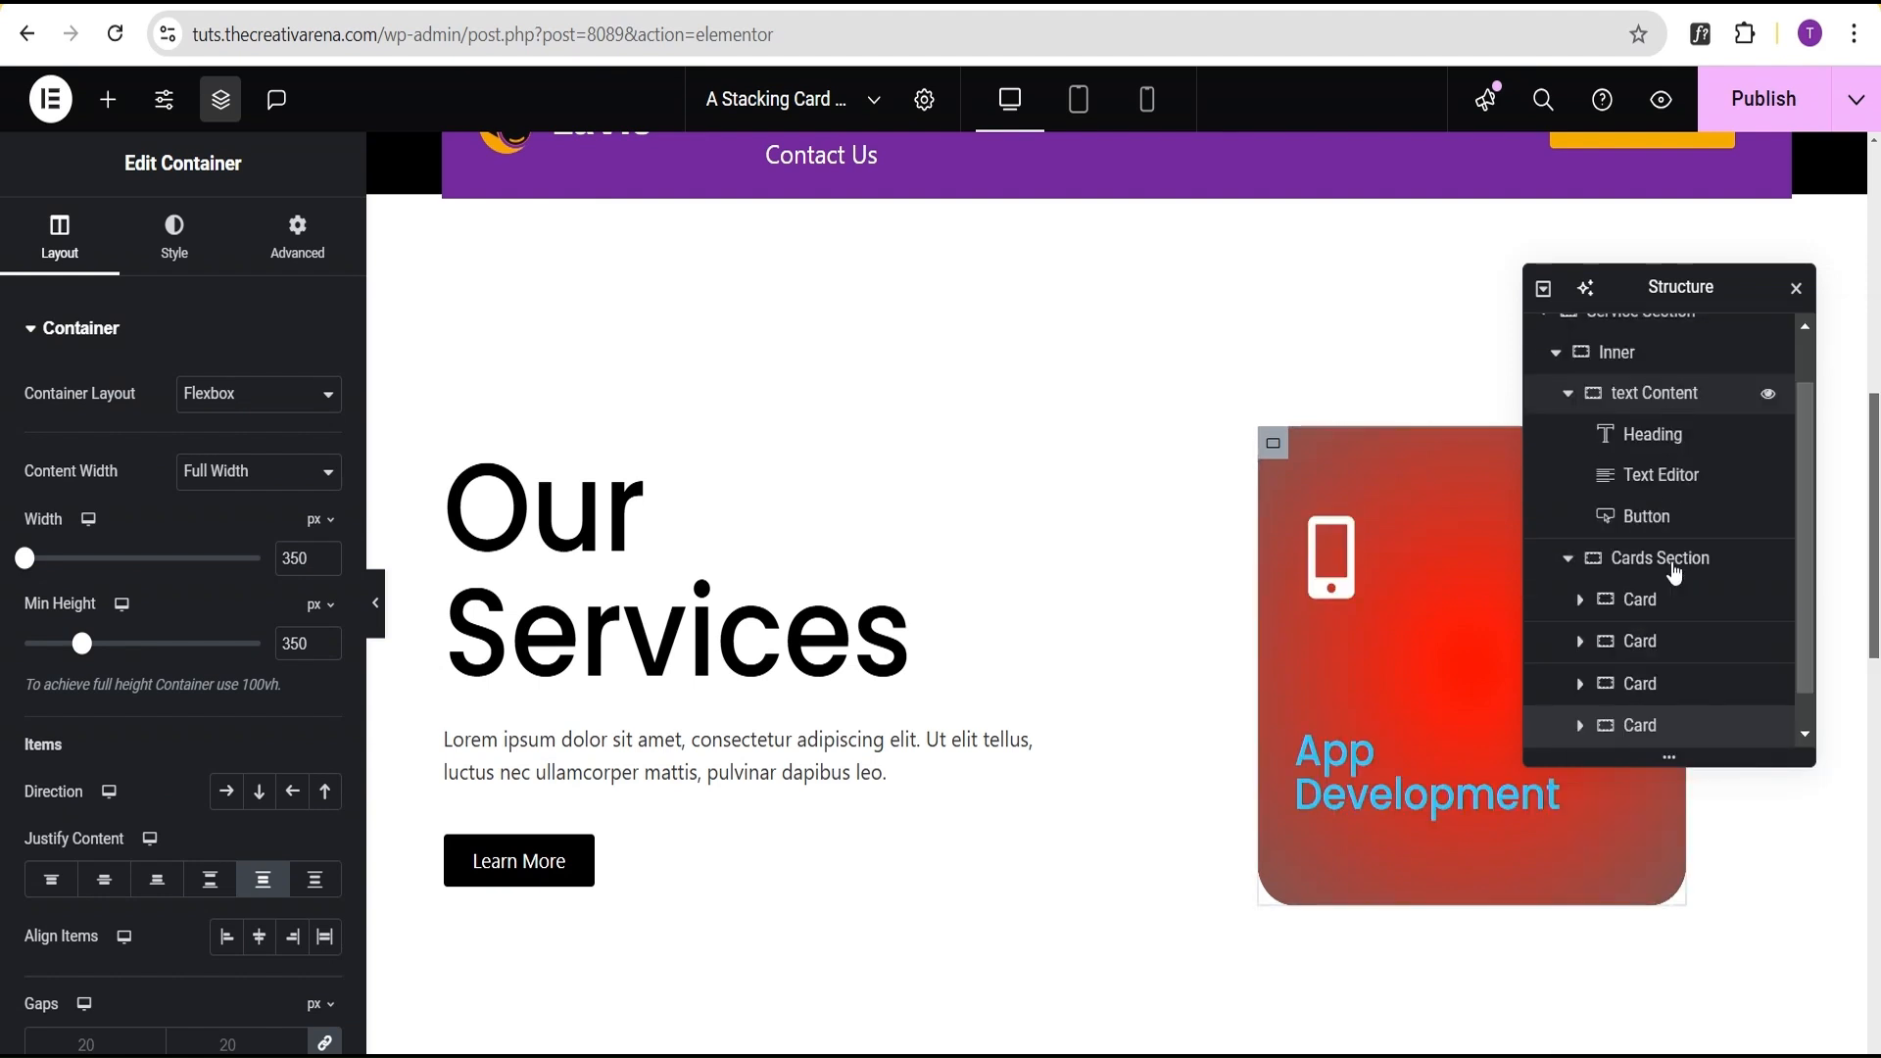
pyautogui.scroll(-1, 1685, 672)
pyautogui.rightClick(1684, 691)
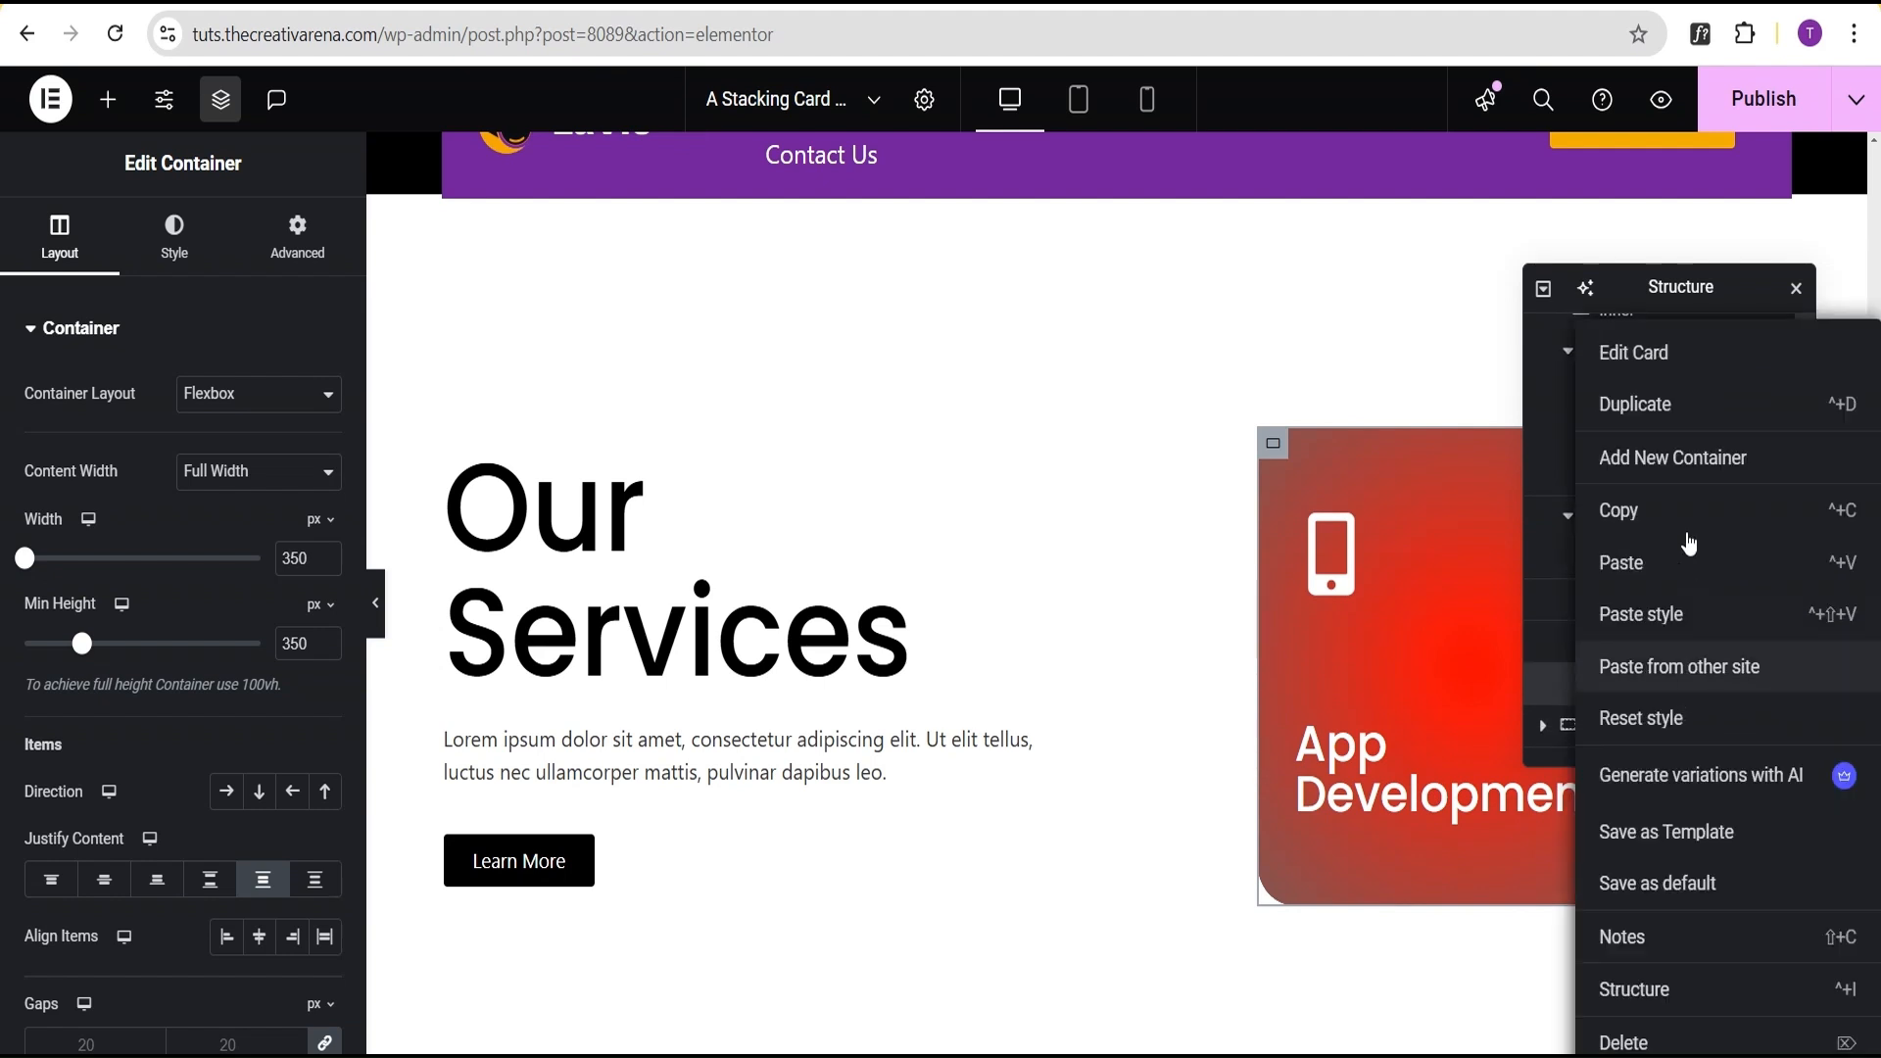
pyautogui.click(1667, 413)
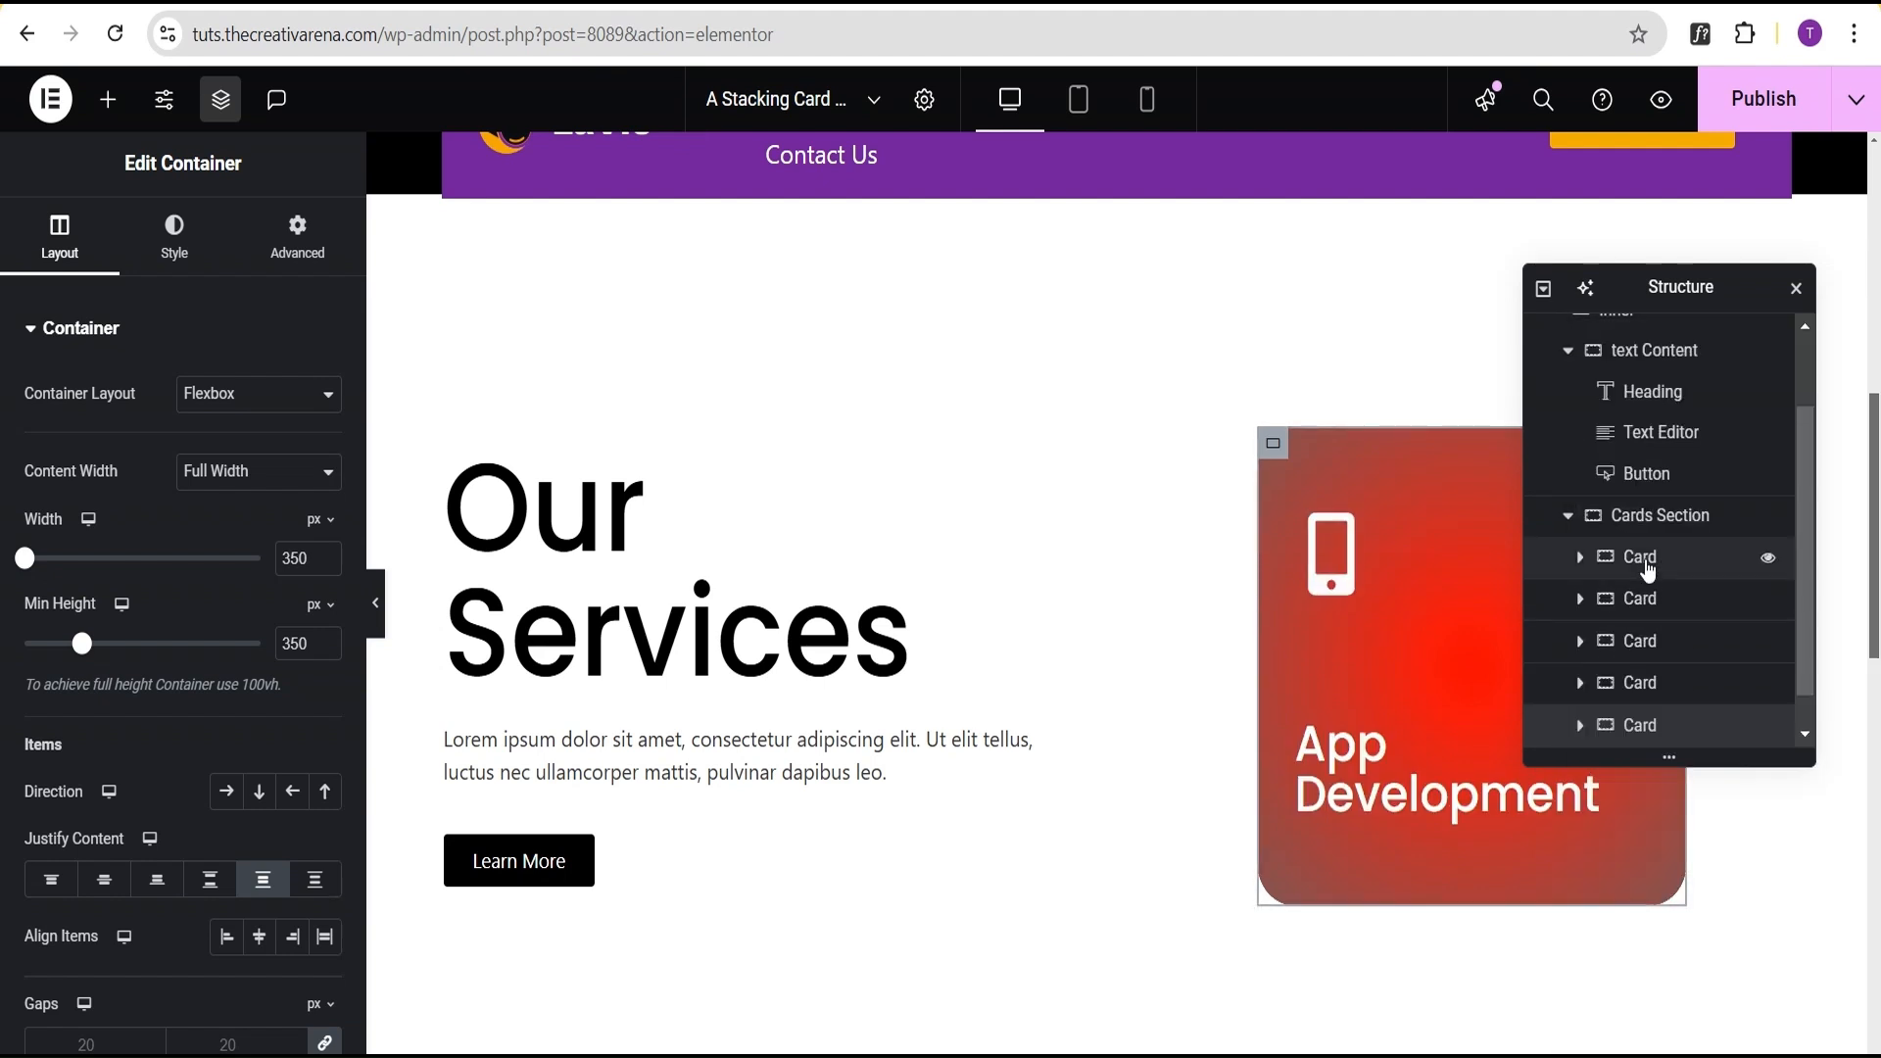
pyautogui.rightClick(1682, 724)
pyautogui.click(1650, 410)
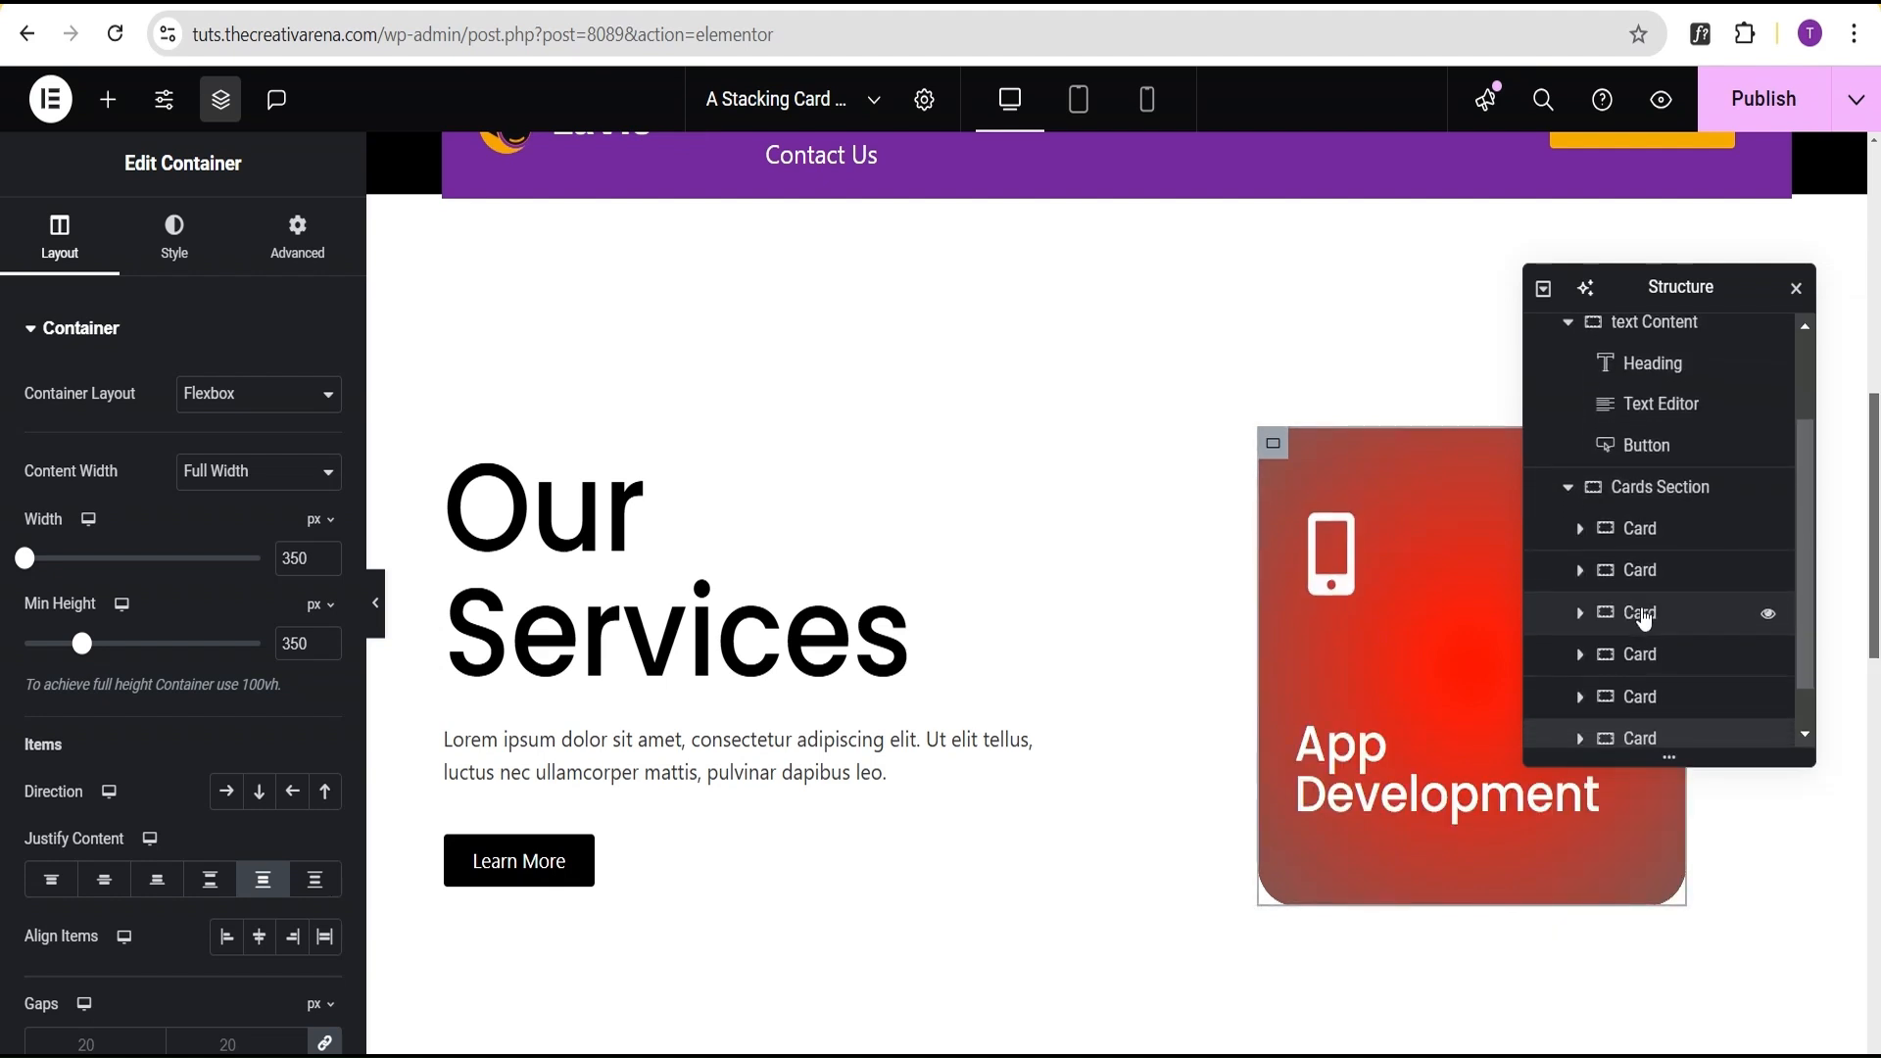
# Hide every card in the Cards Section except the second one.
pyautogui.scroll(-1, 1644, 615)
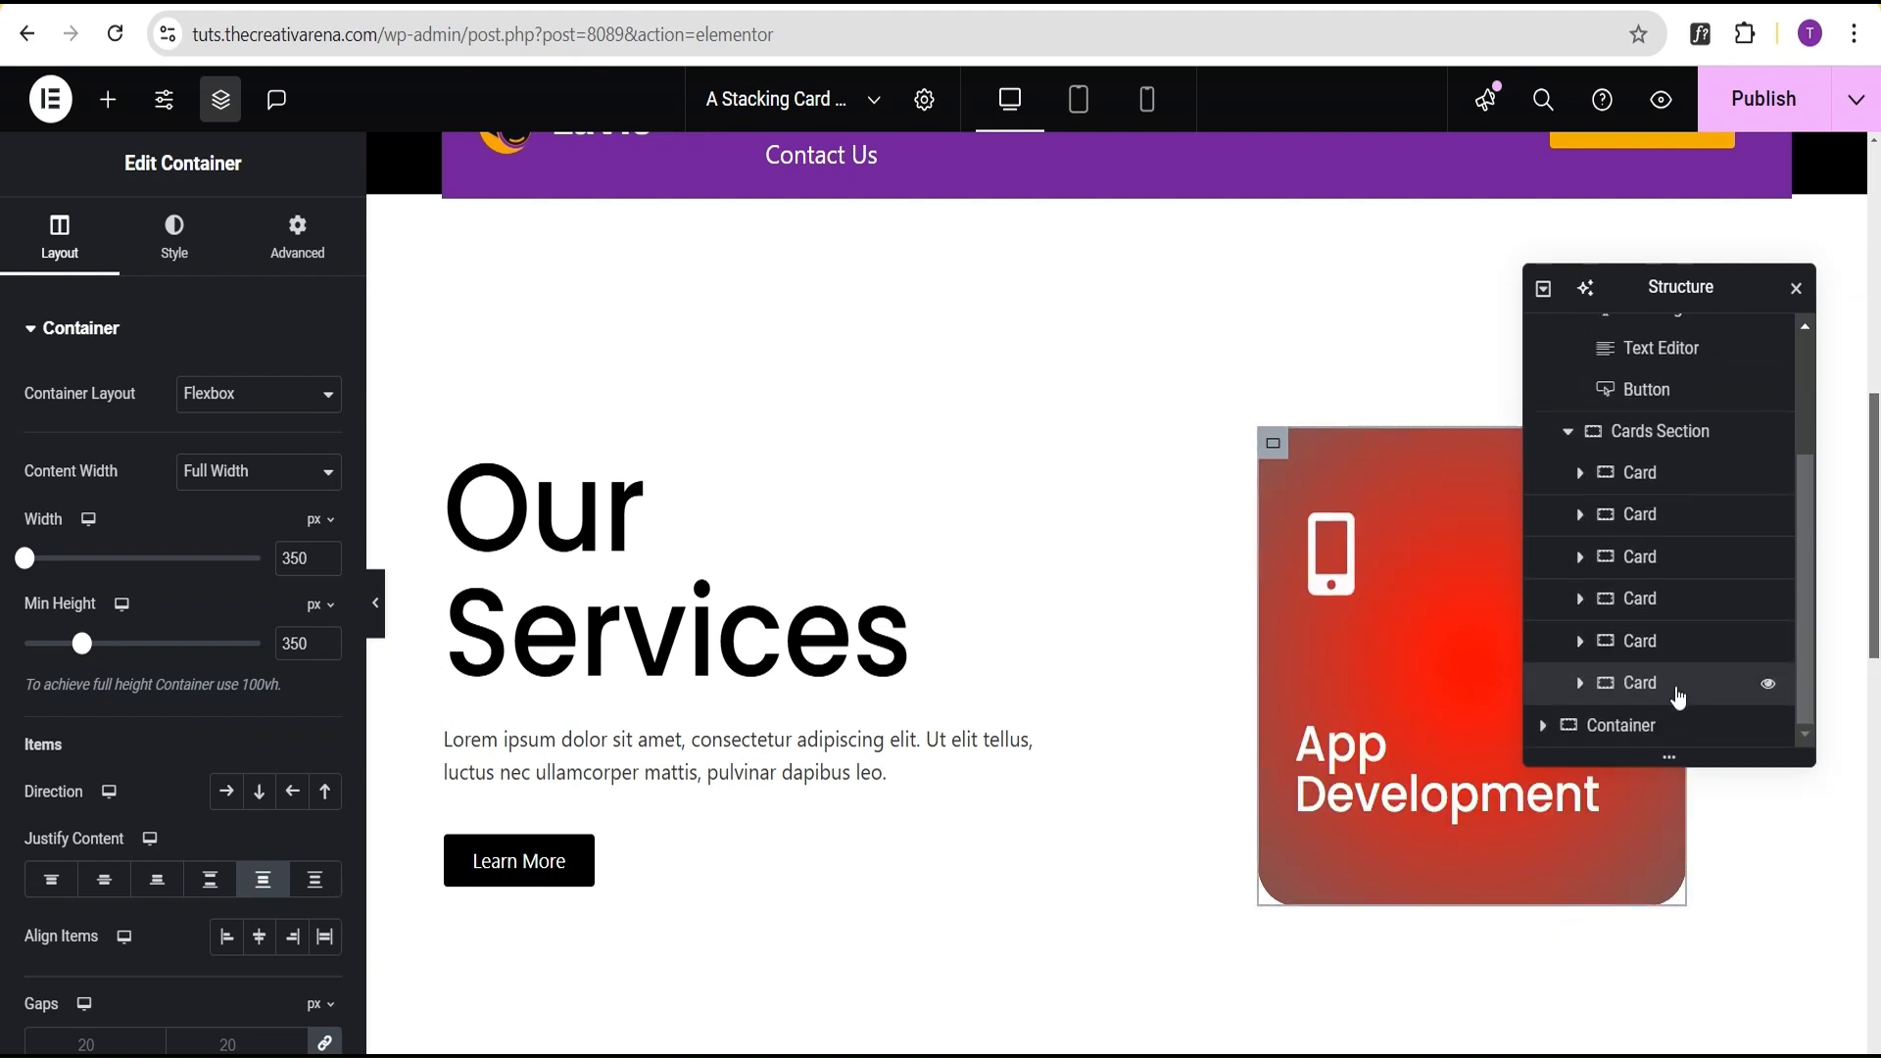
pyautogui.click(1768, 686)
pyautogui.click(1769, 643)
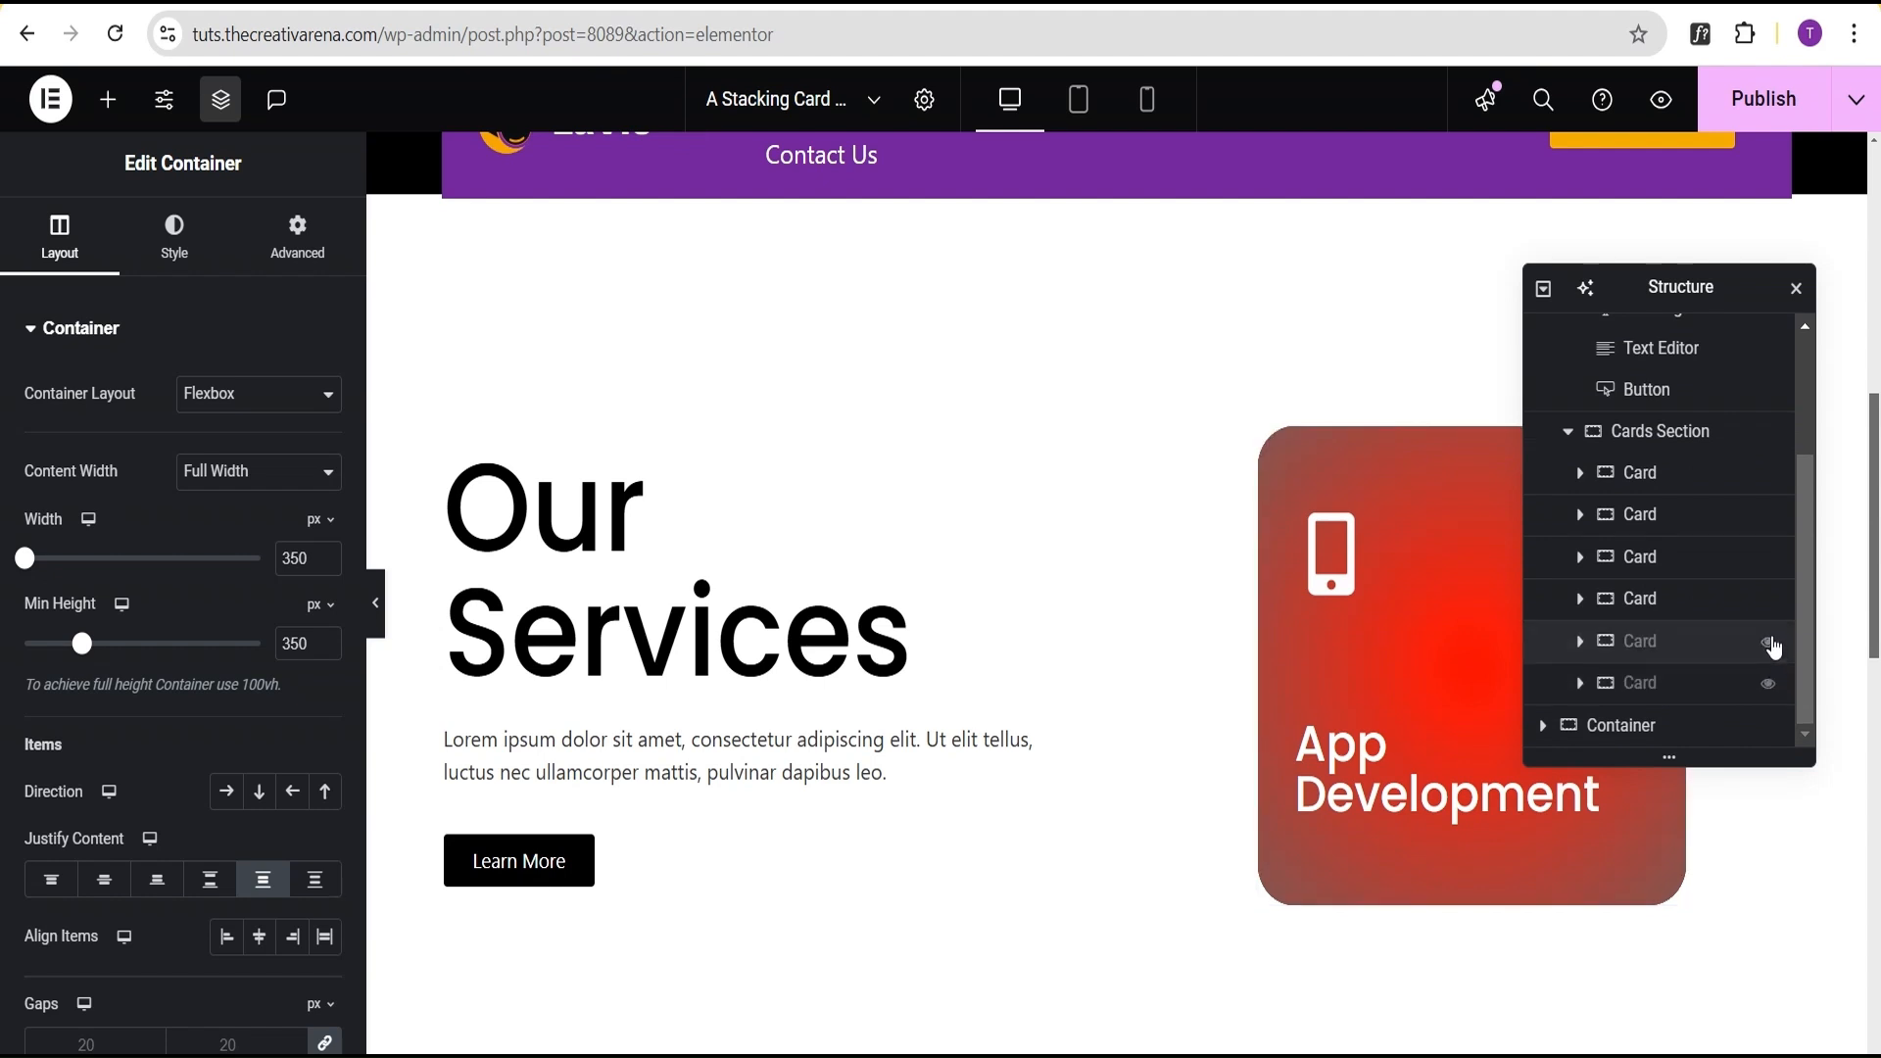
pyautogui.click(1769, 601)
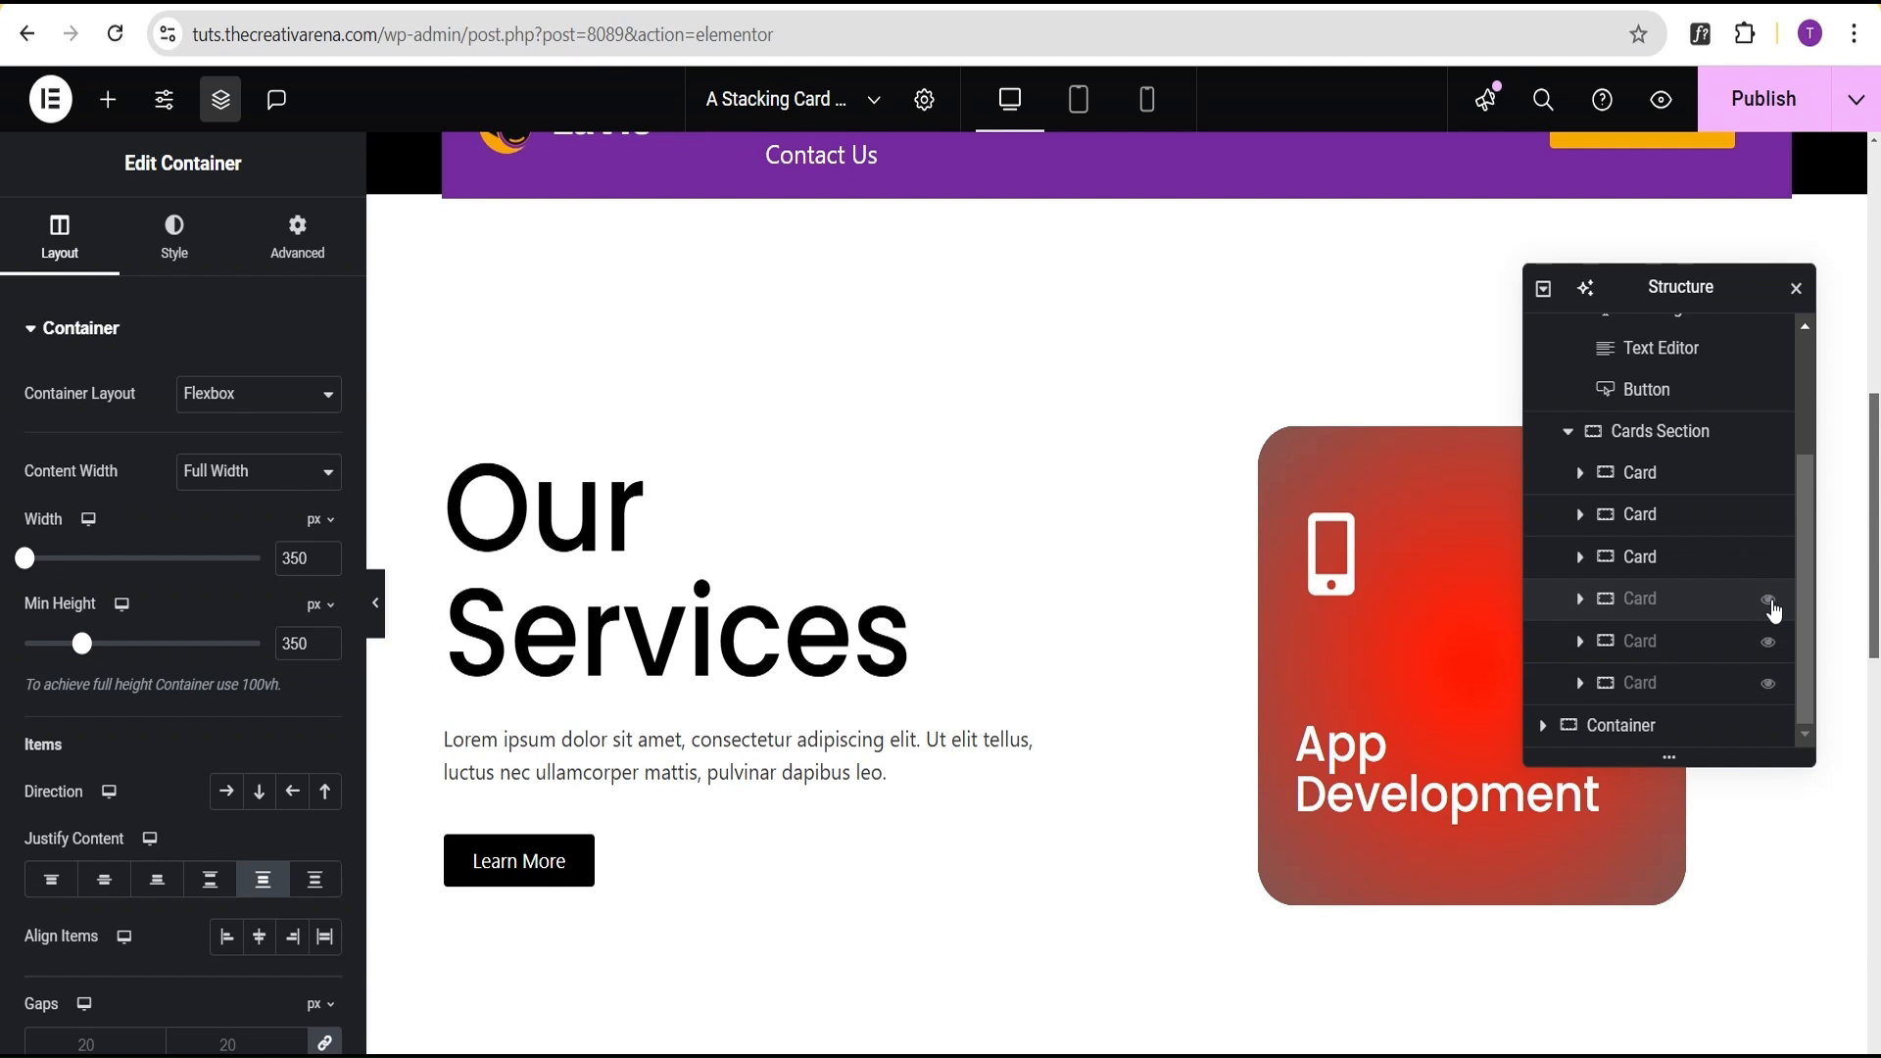
pyautogui.click(1768, 560)
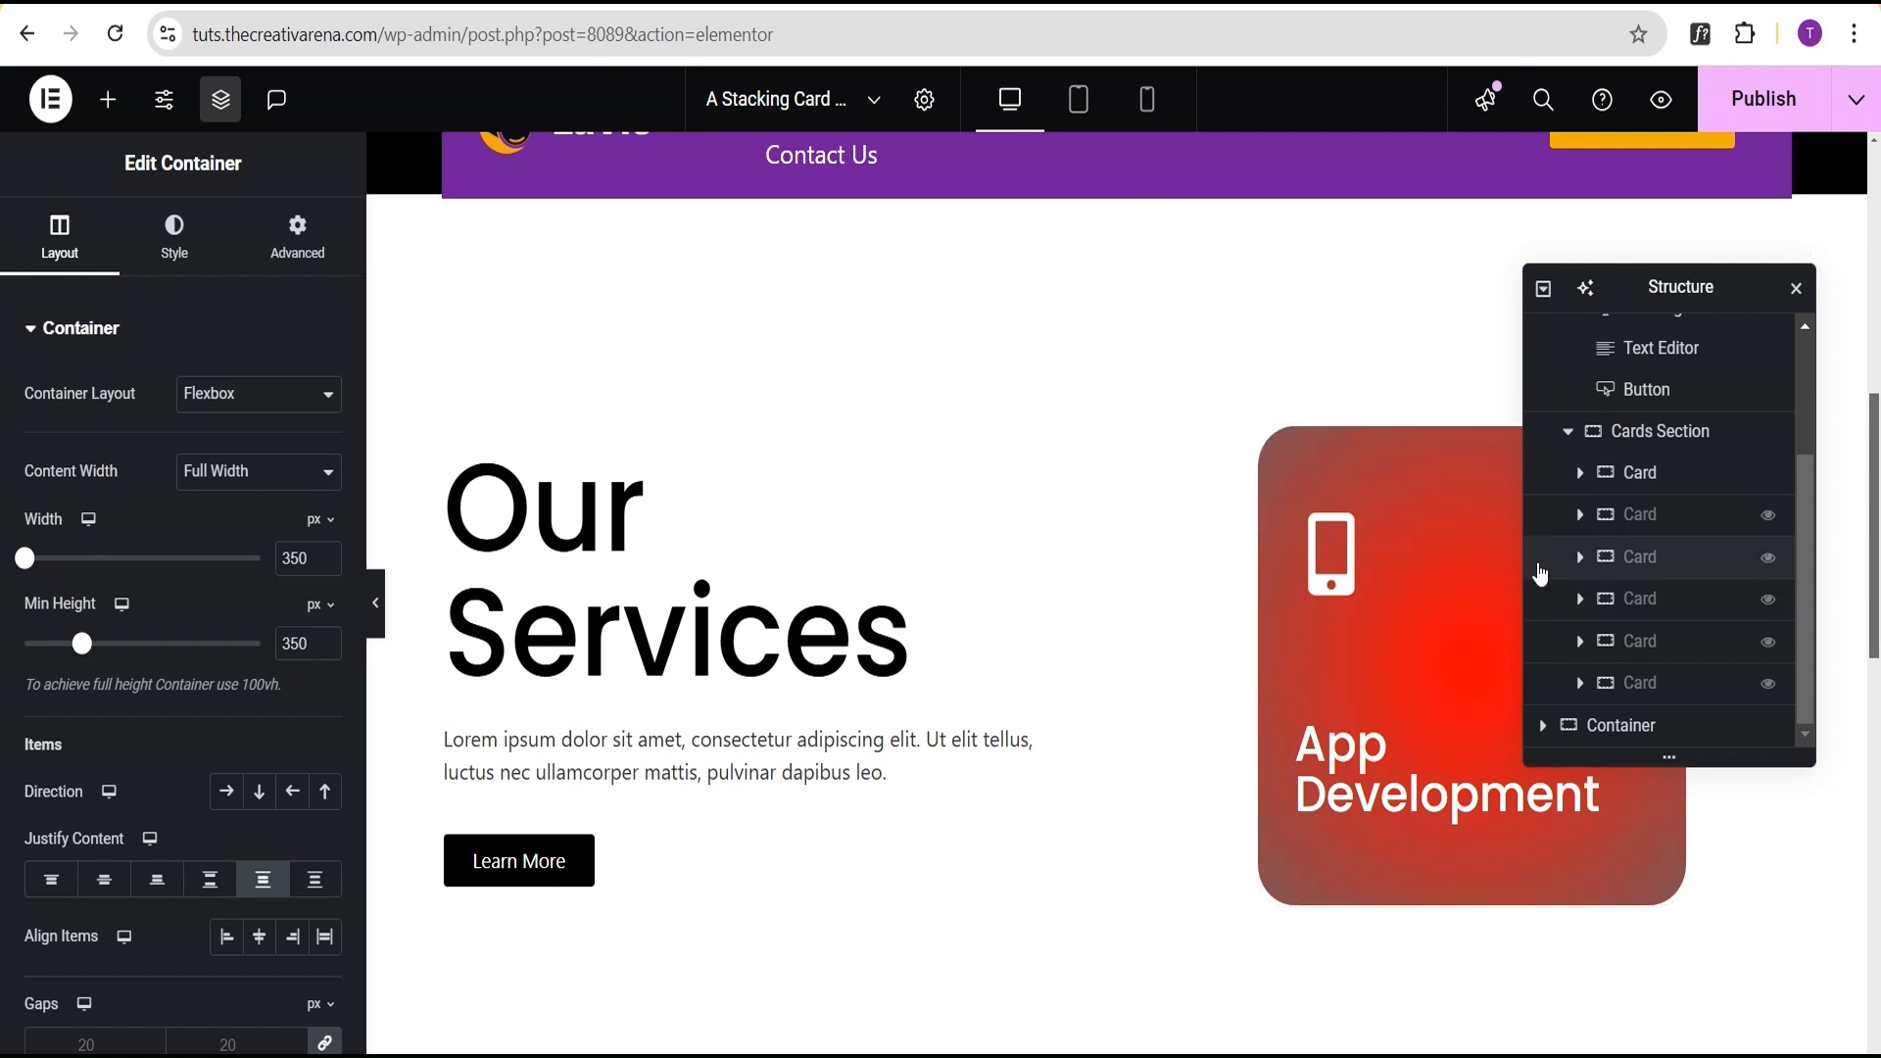
pyautogui.click(1768, 474)
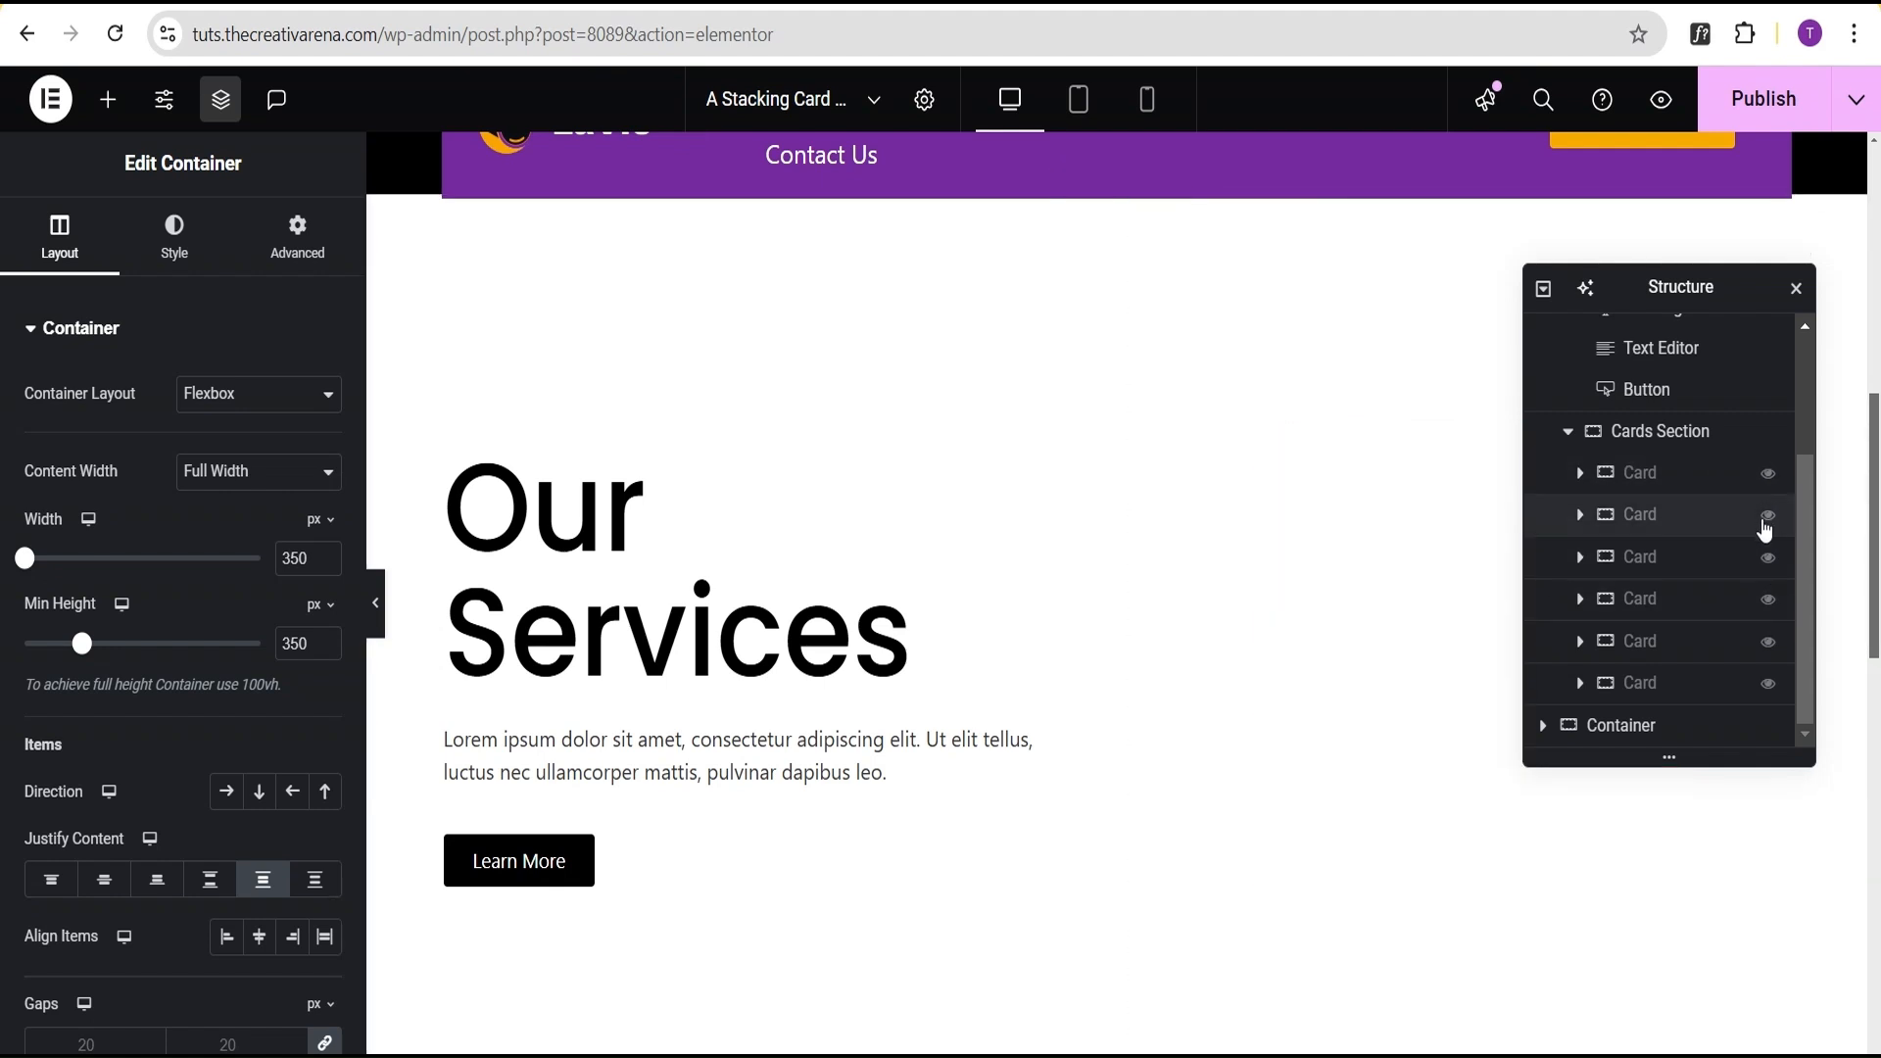
pyautogui.click(1769, 517)
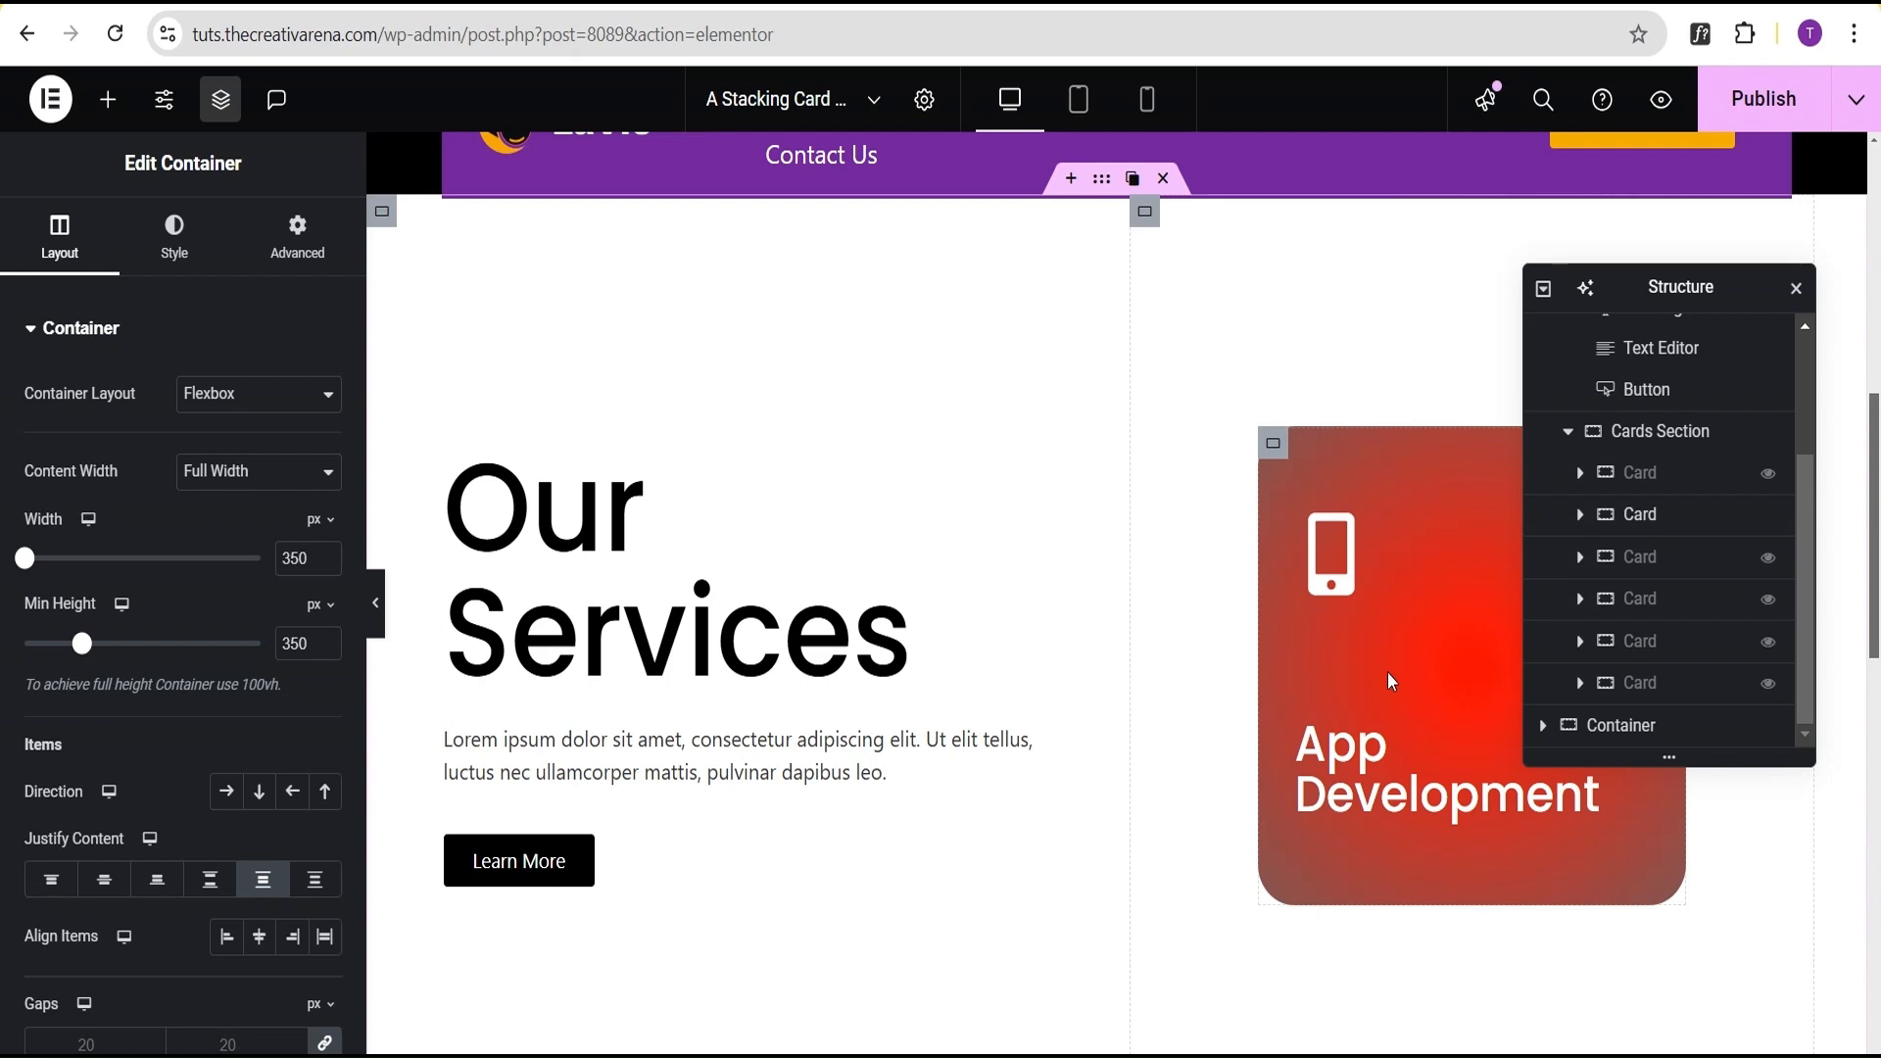
# Replace the second card's mobile icon with the Desktop icon from the icon library.
pyautogui.click(1347, 573)
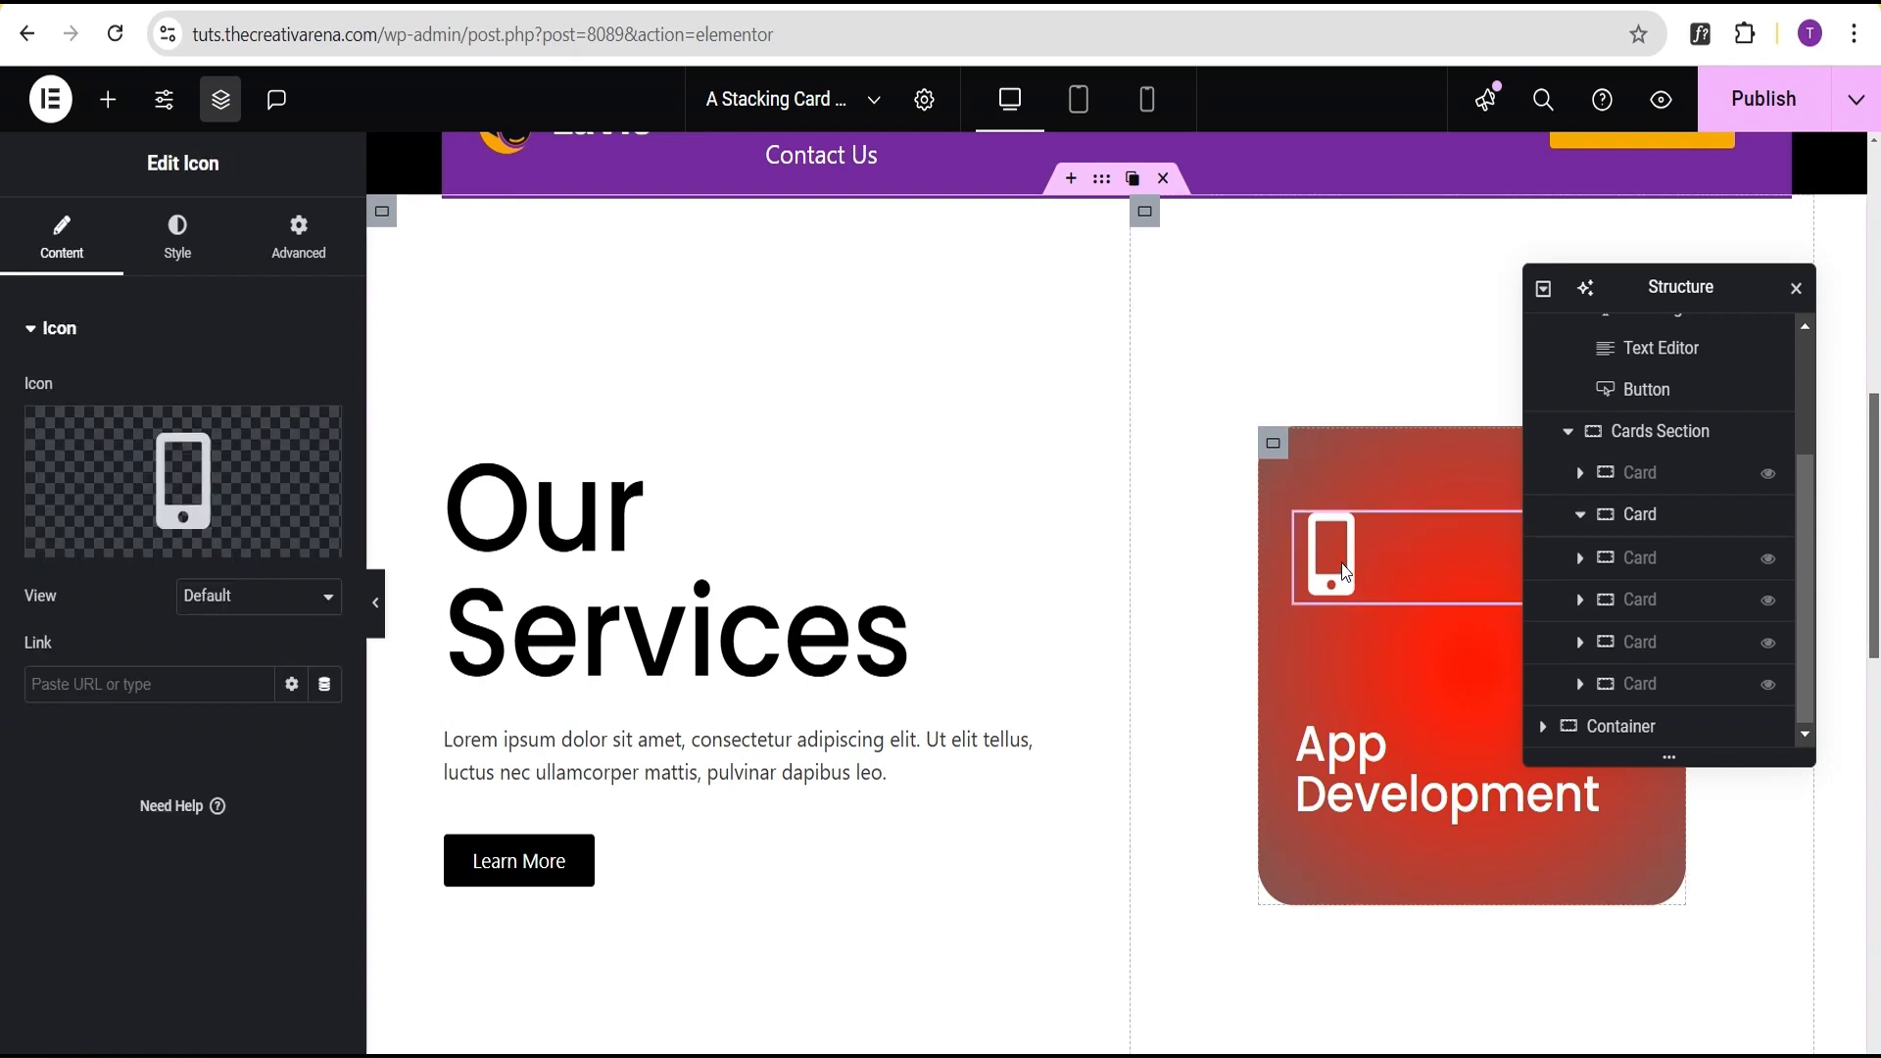
pyautogui.click(212, 465)
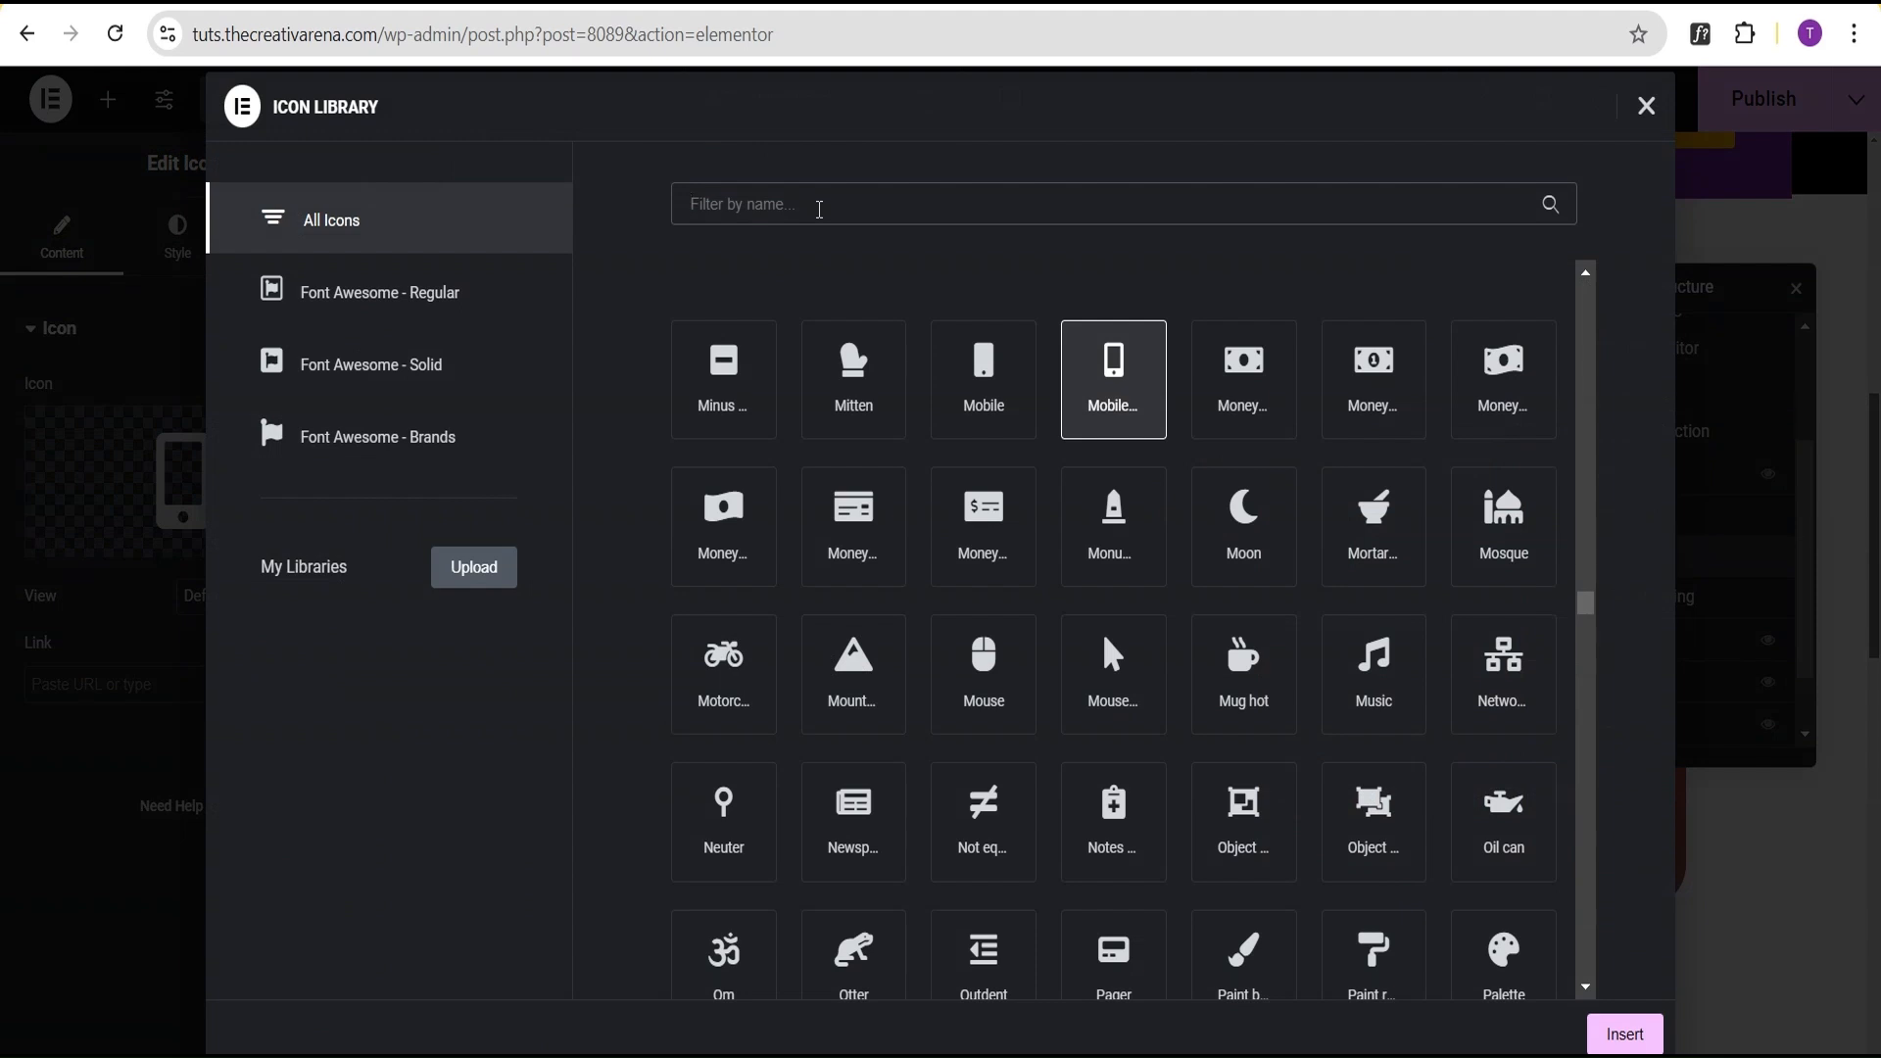
pyautogui.write('we')
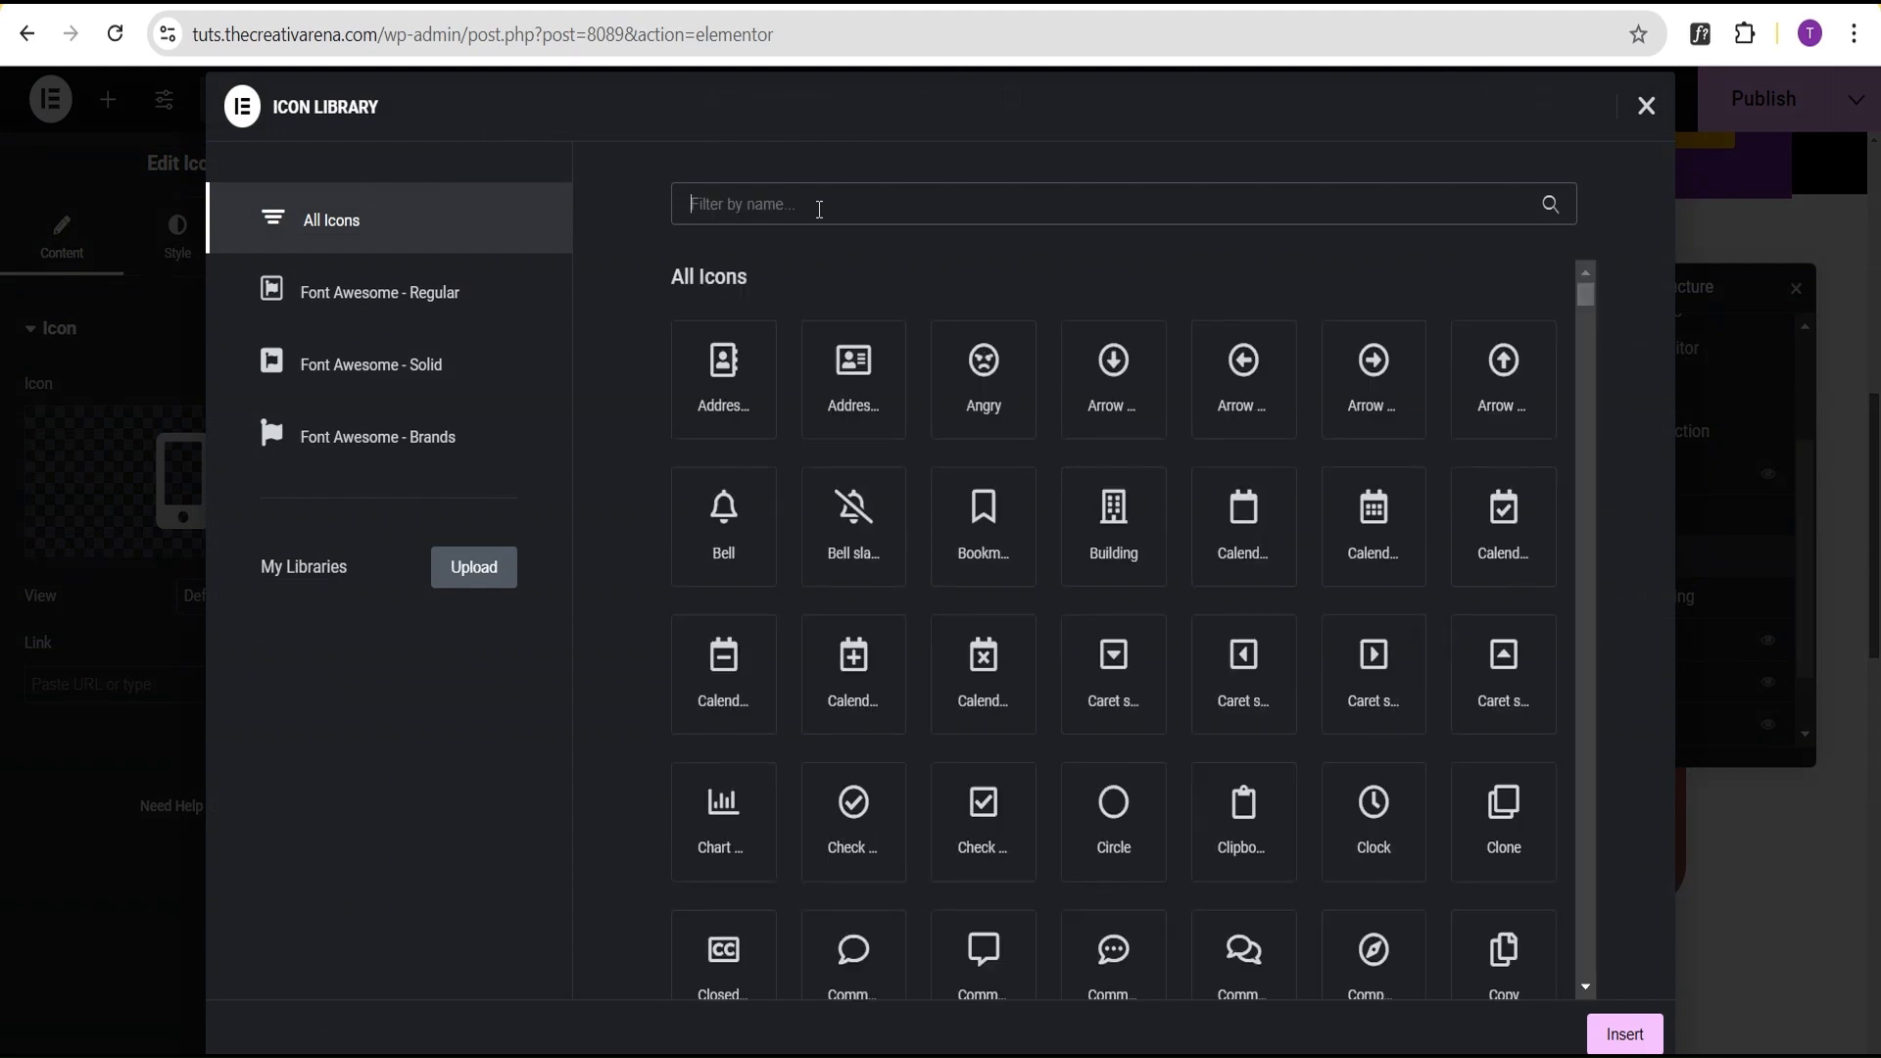
pyautogui.write('des')
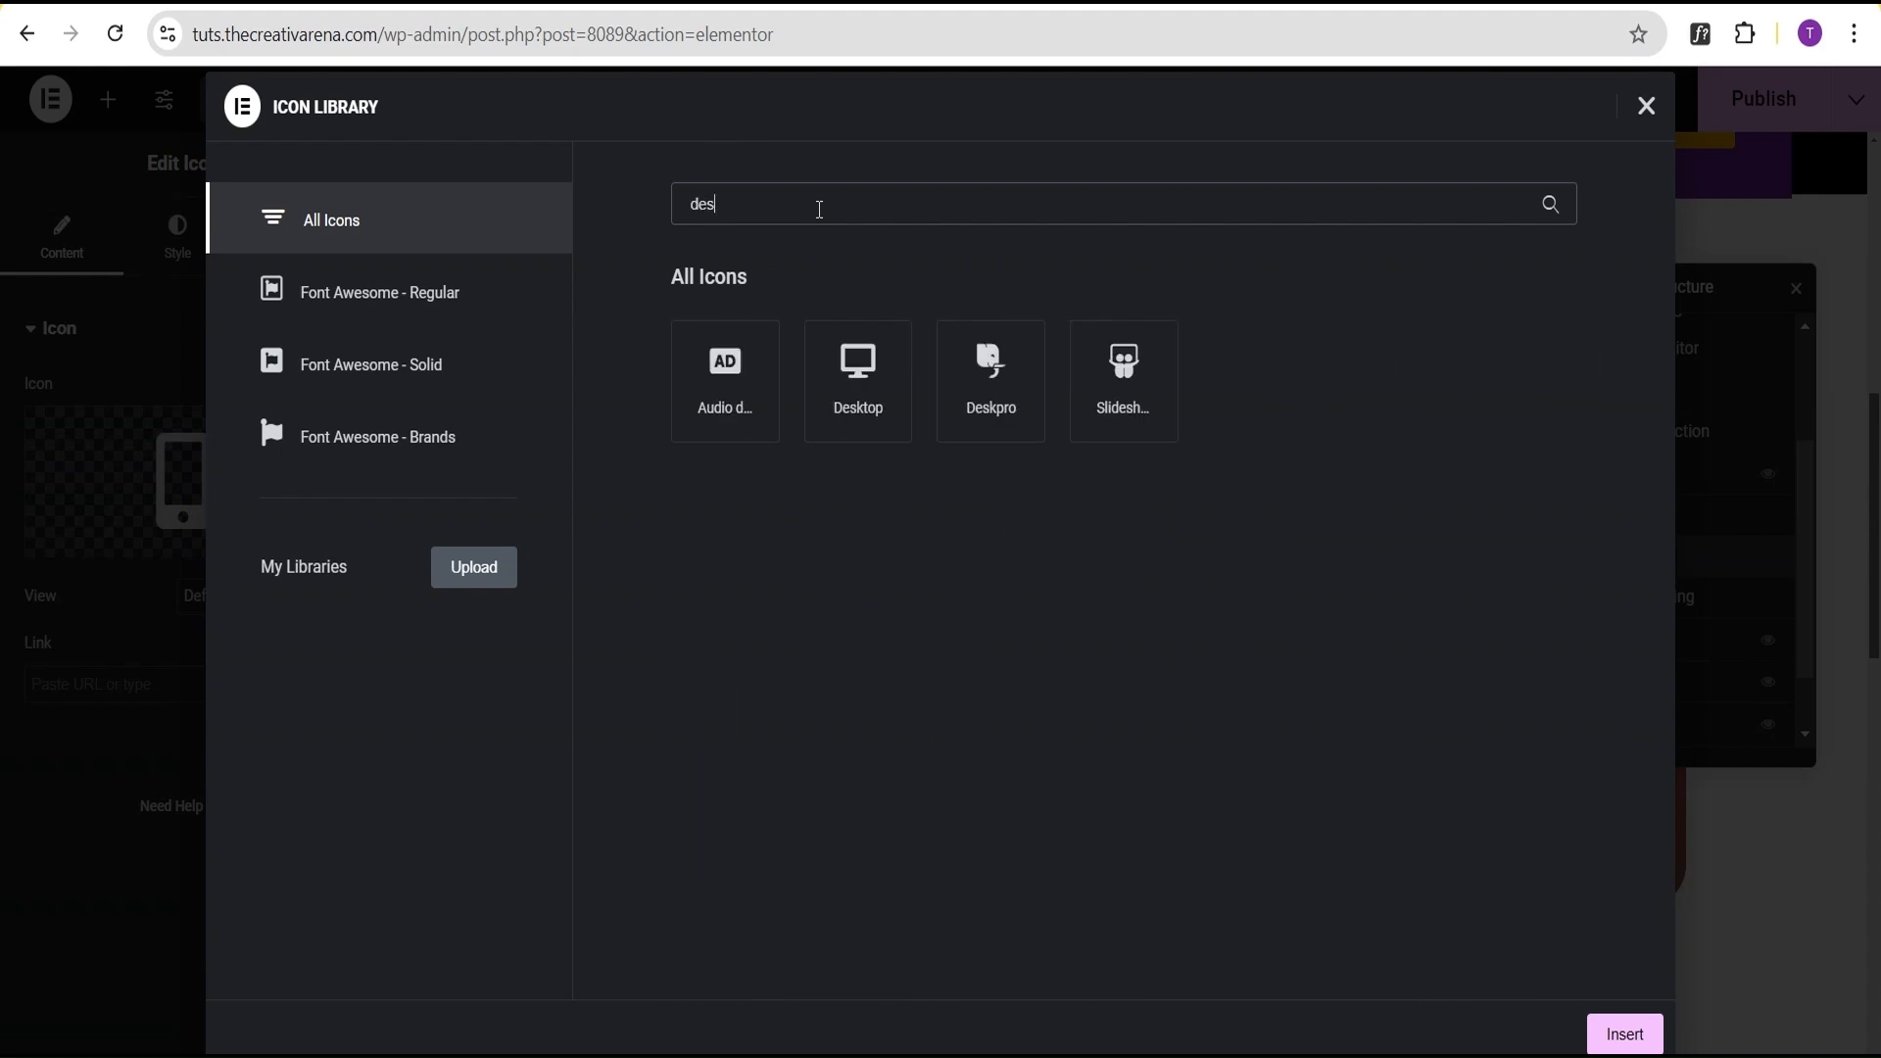
pyautogui.click(900, 392)
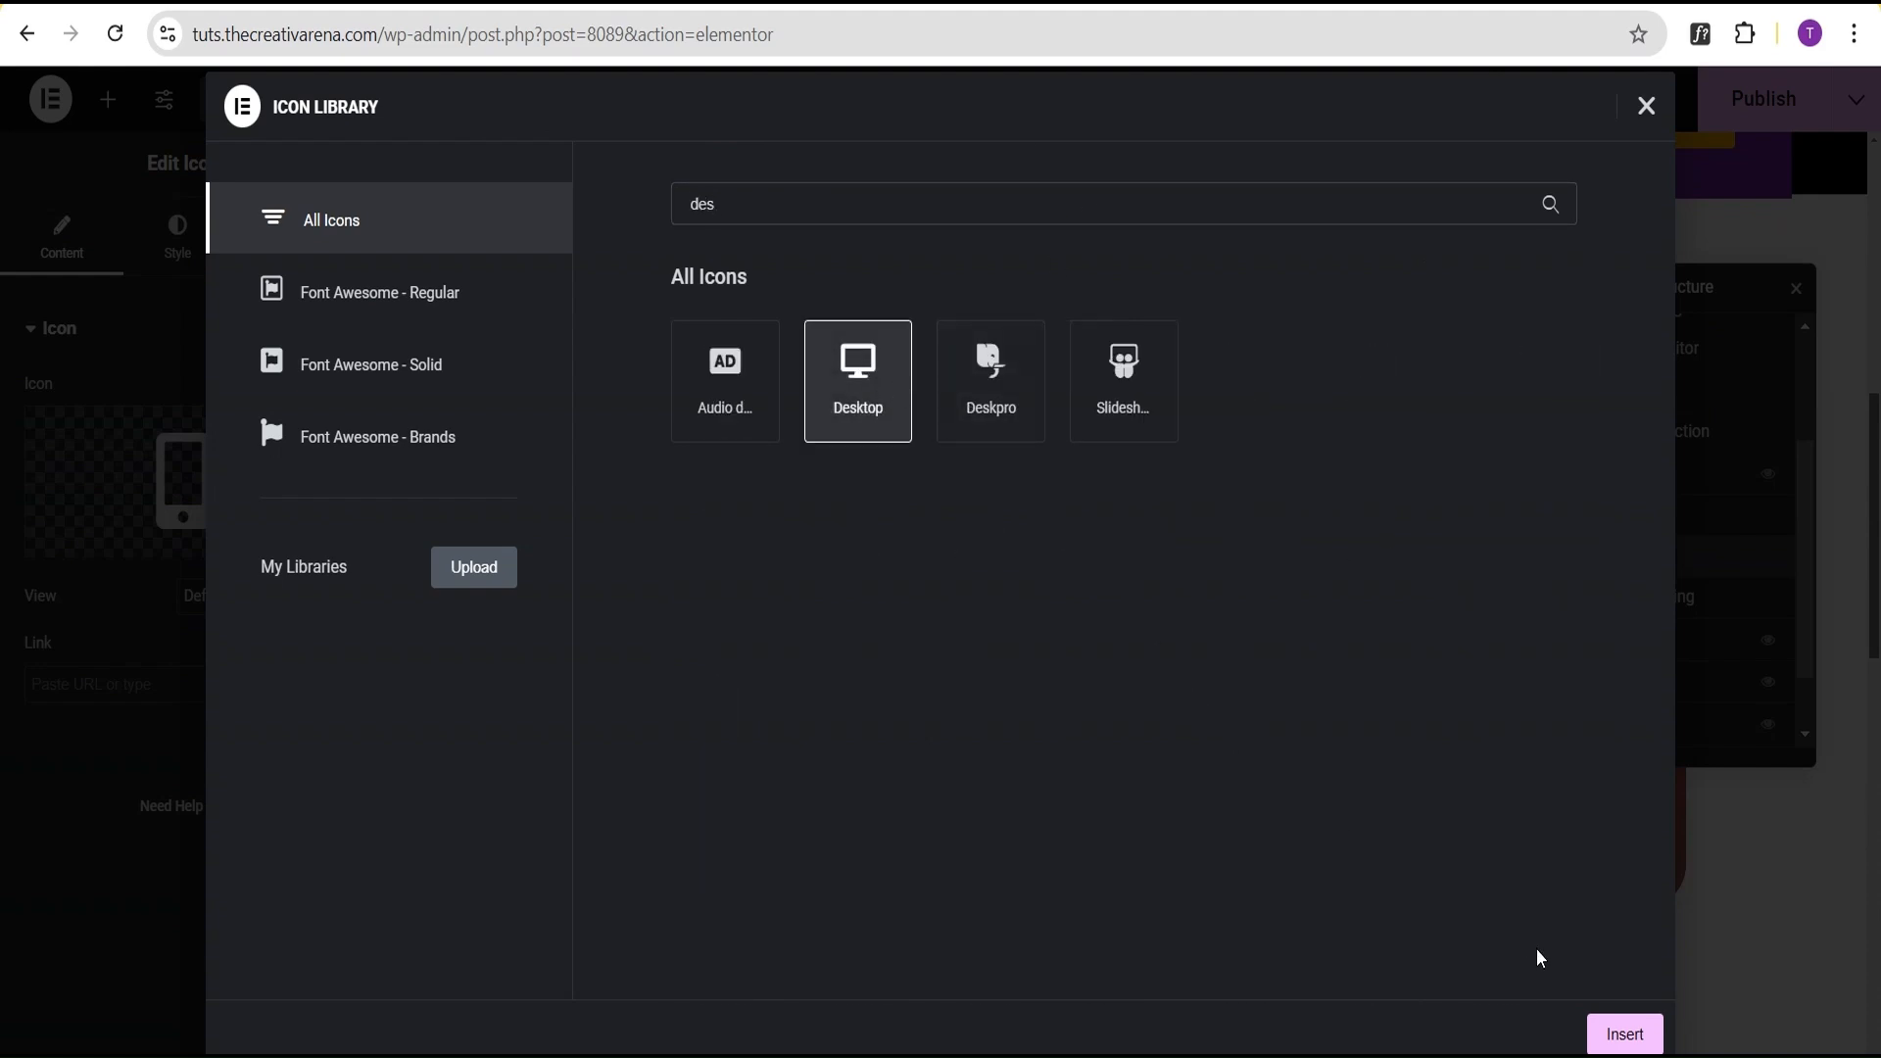
pyautogui.click(1622, 1033)
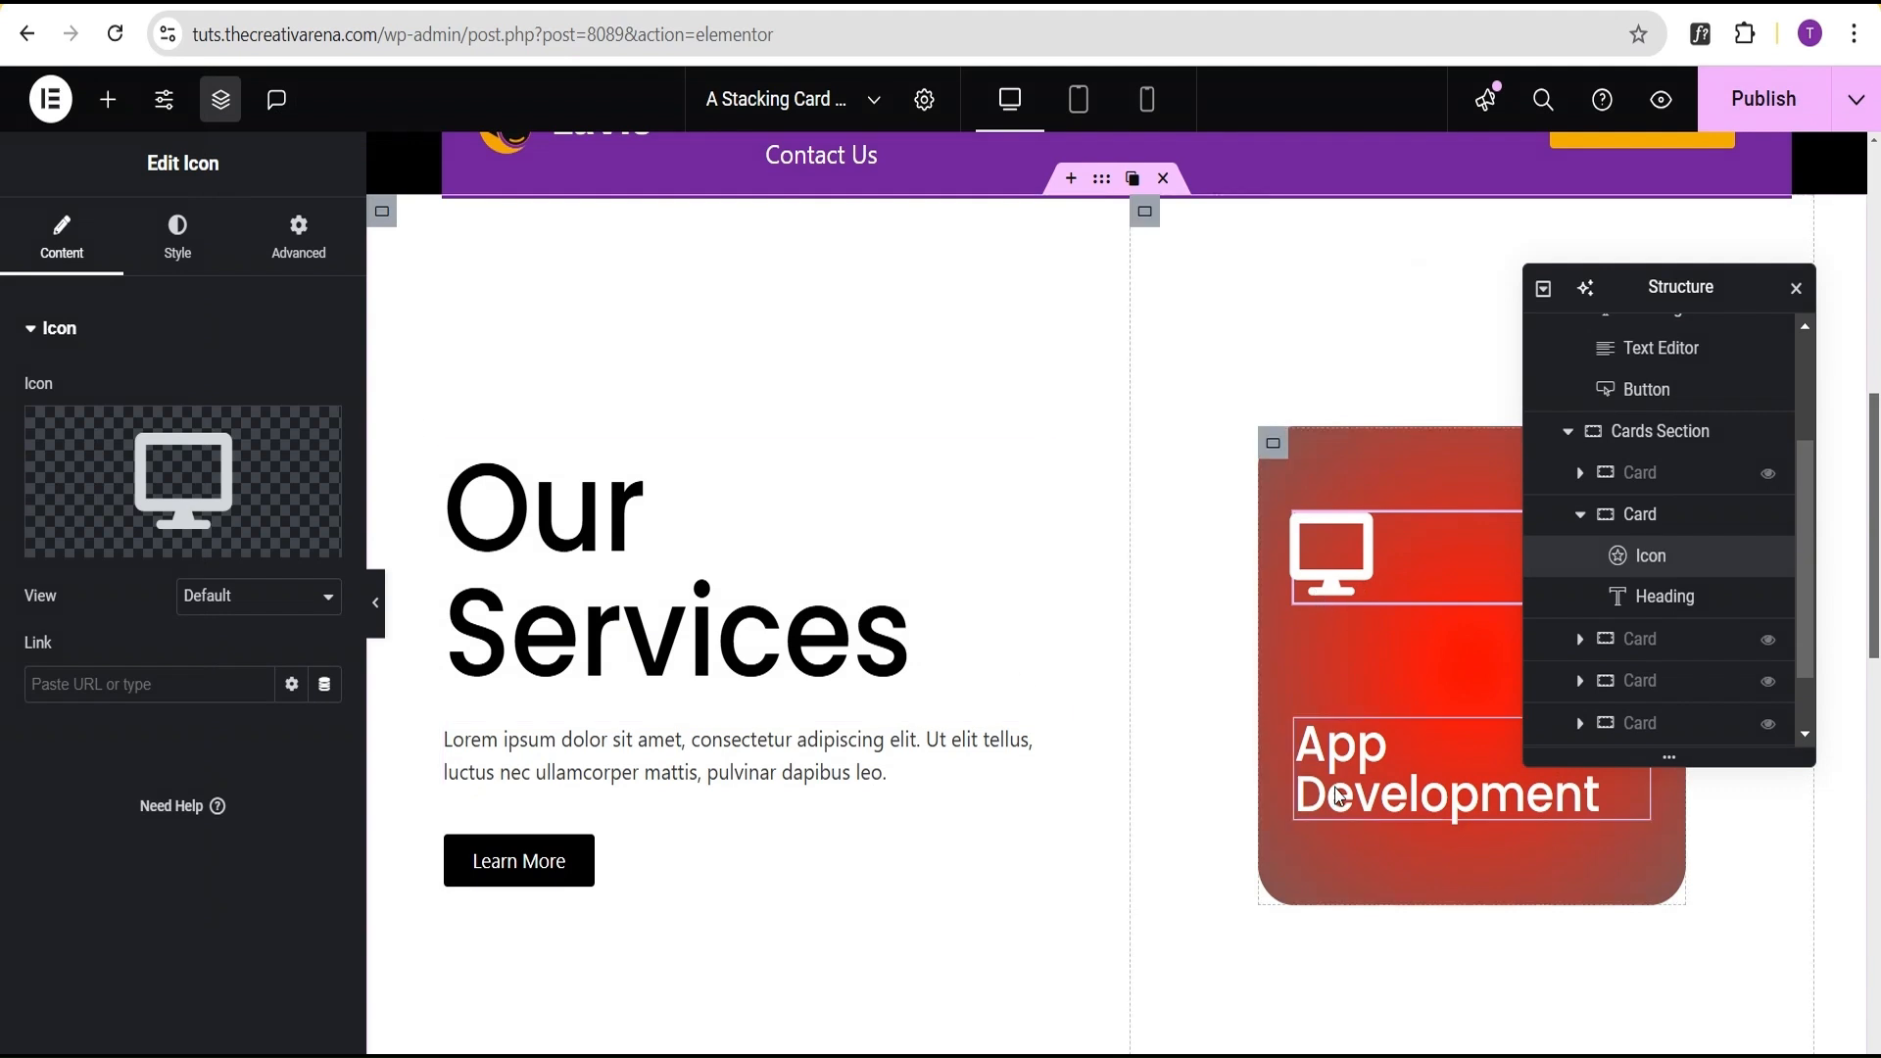
# Change the second card's heading to "Web Development".
pyautogui.click(1349, 767)
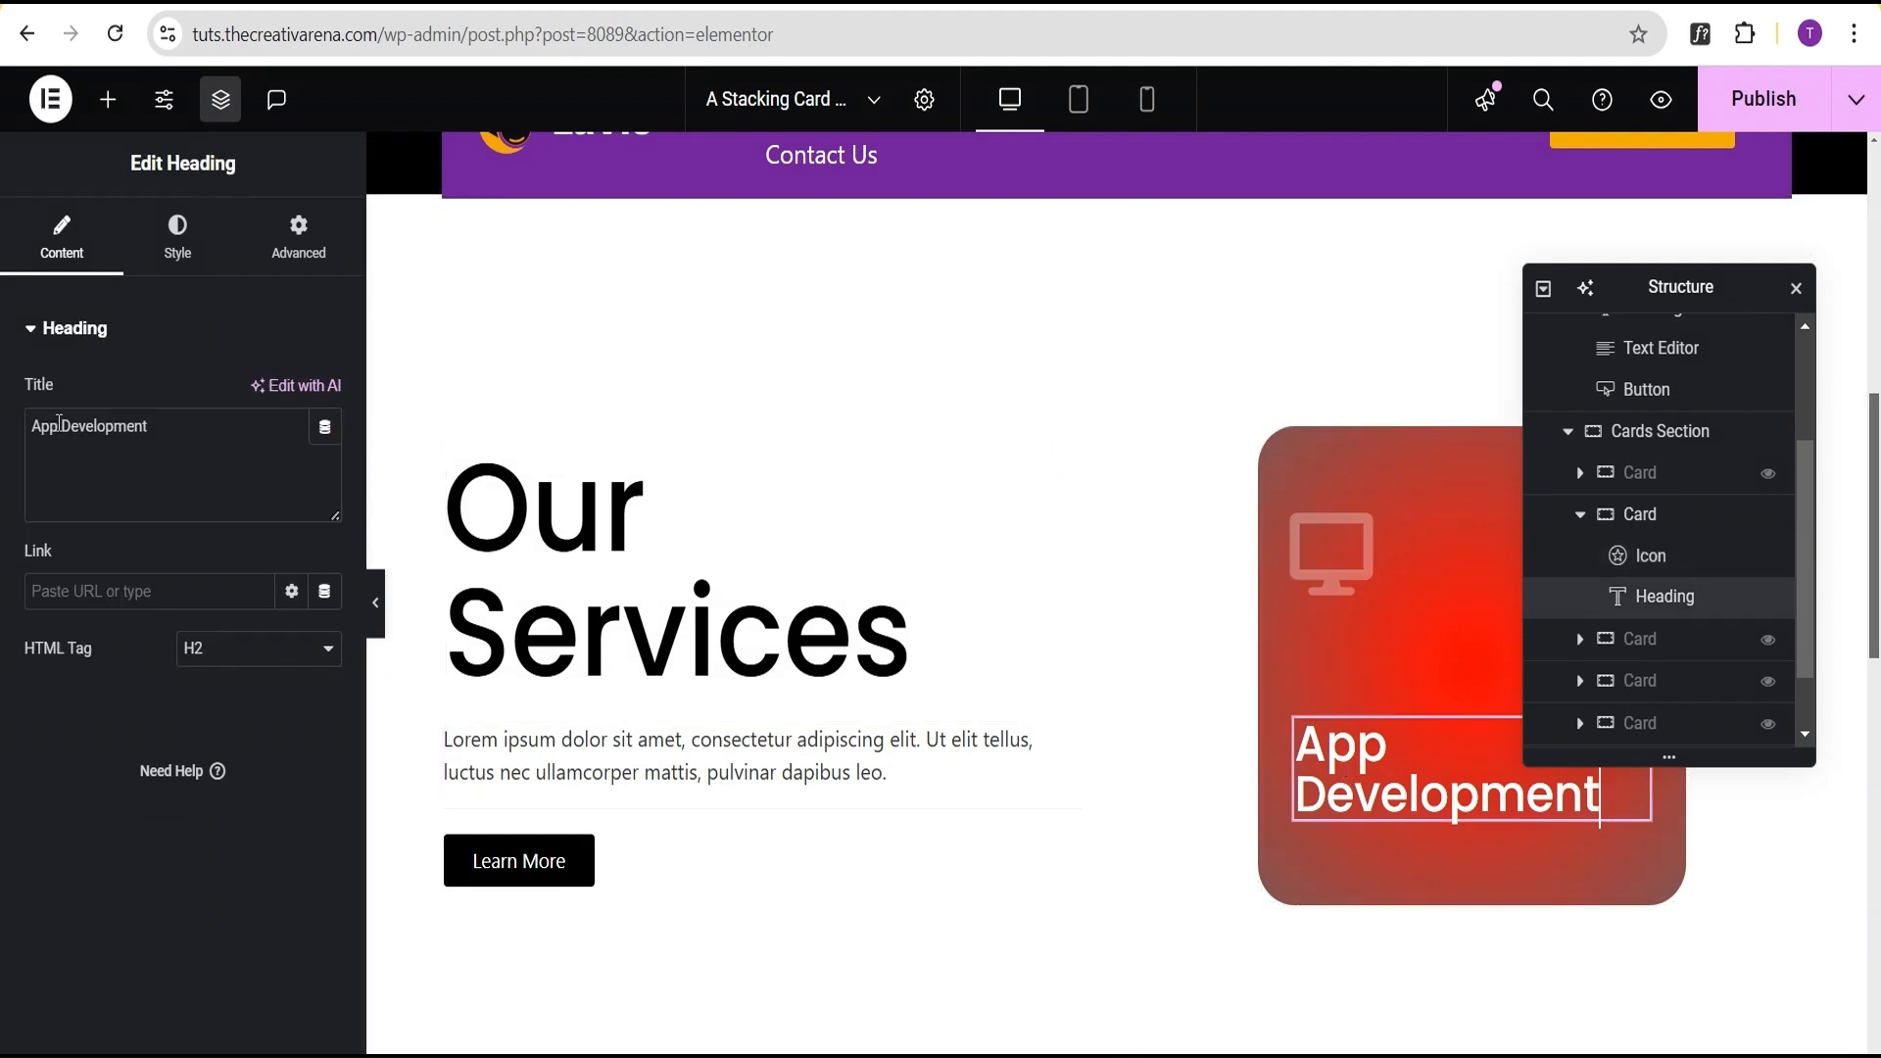
pyautogui.moveTo(60, 423); pyautogui.dragTo(4, 432)
pyautogui.write('Web')
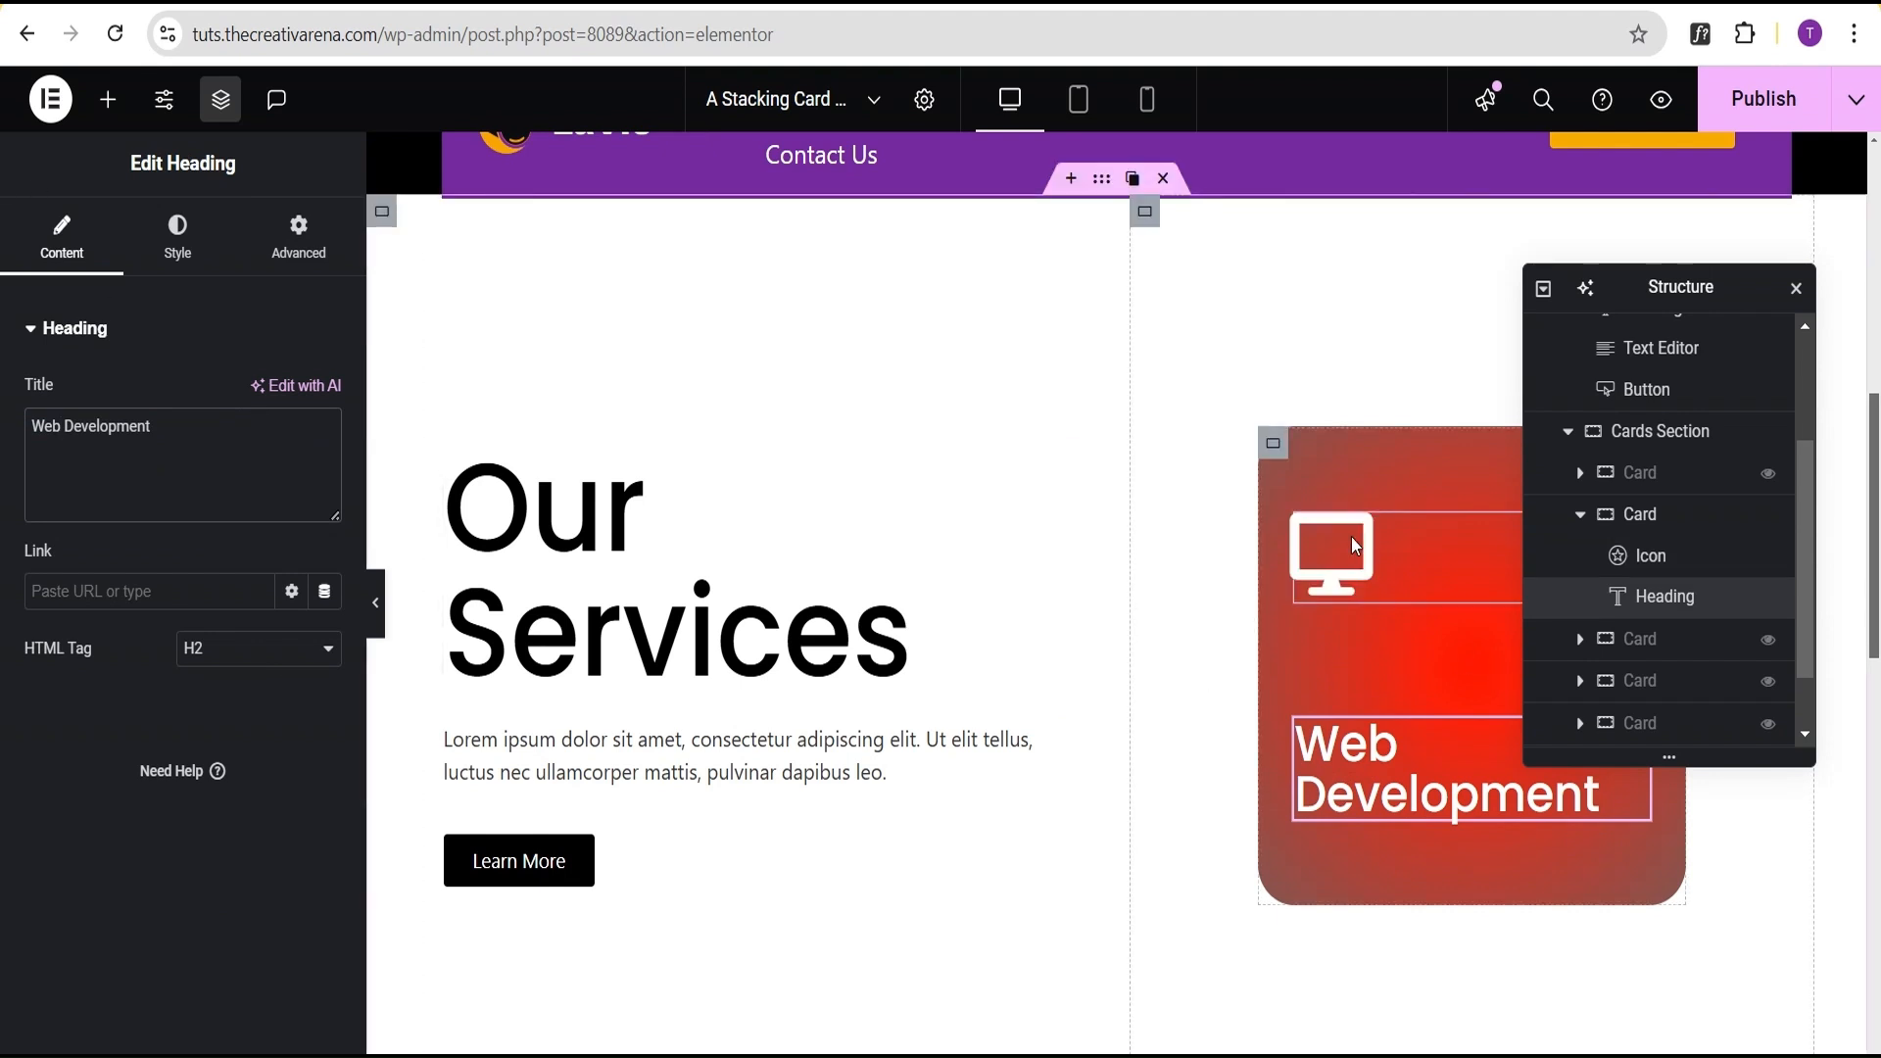
# Set the first background gradient color of the Web Development card to orange, #FF8800.
pyautogui.click(1271, 443)
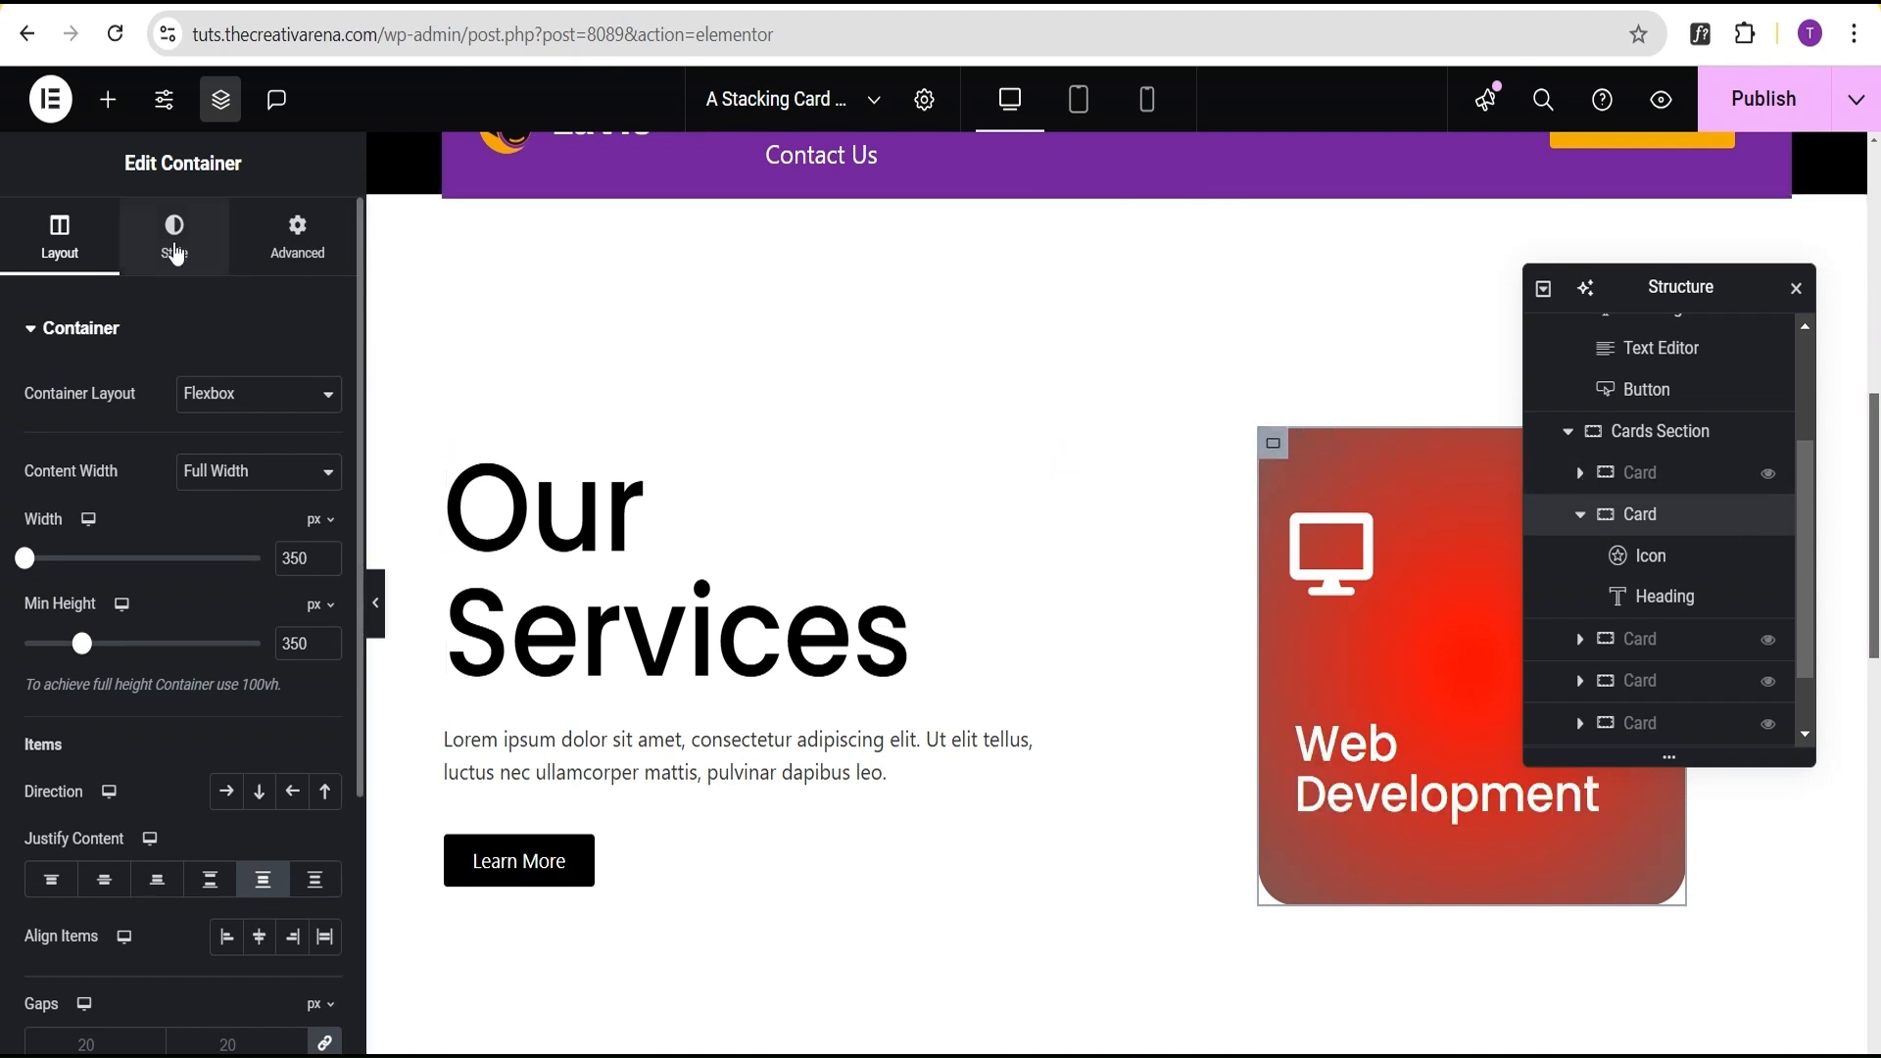
pyautogui.click(175, 238)
pyautogui.click(325, 646)
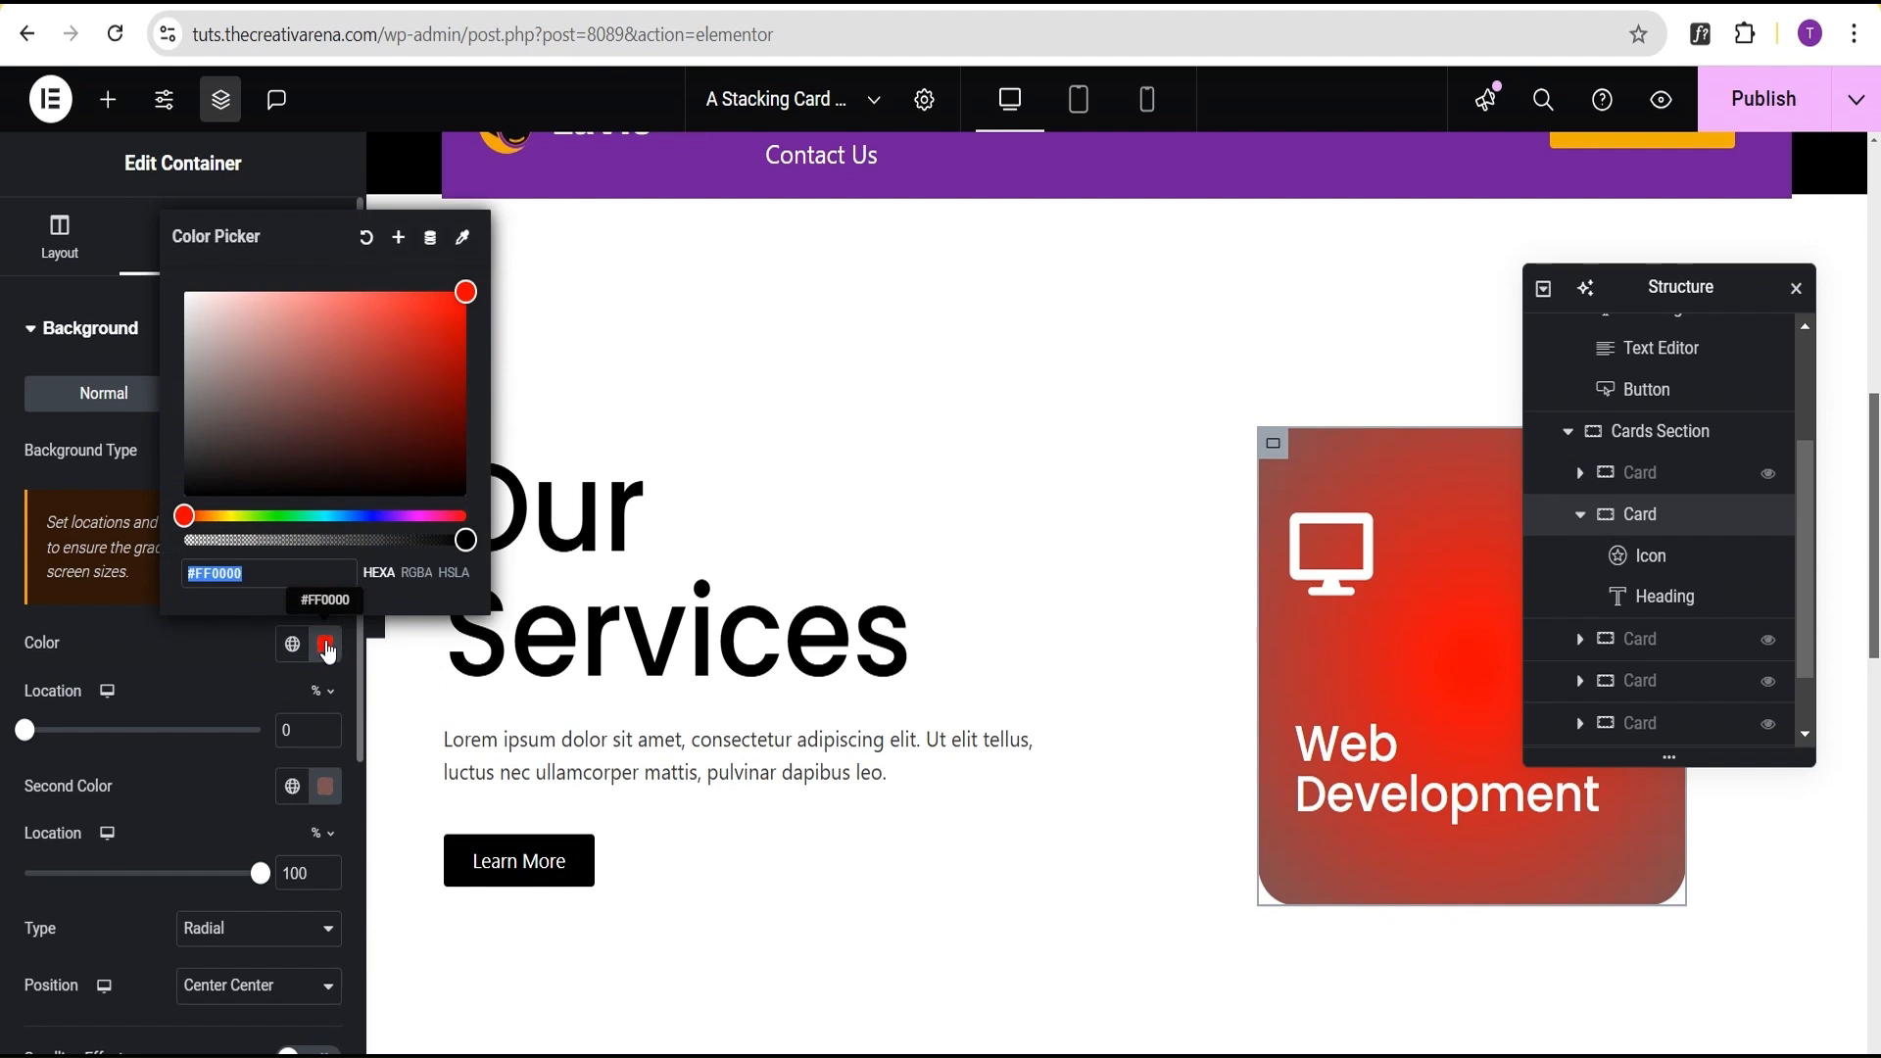
pyautogui.click(189, 516)
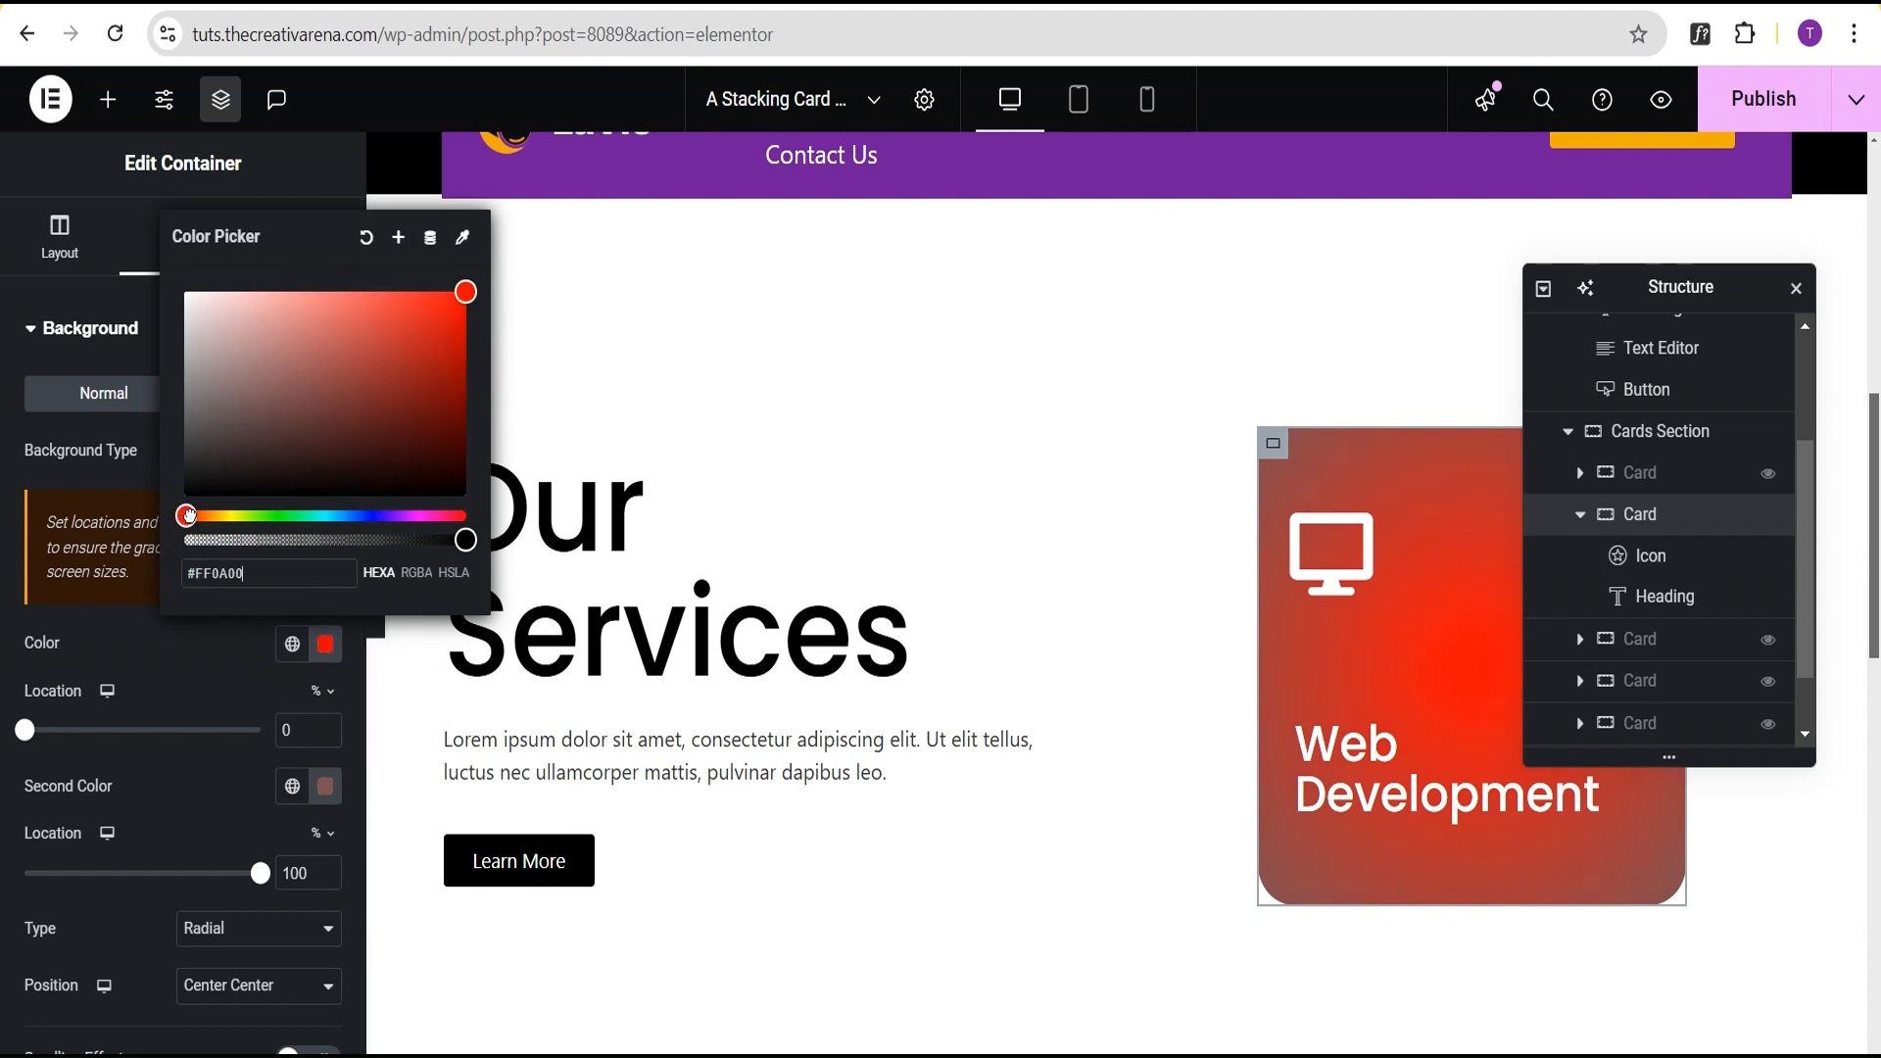
pyautogui.moveTo(188, 516); pyautogui.dragTo(209, 516)
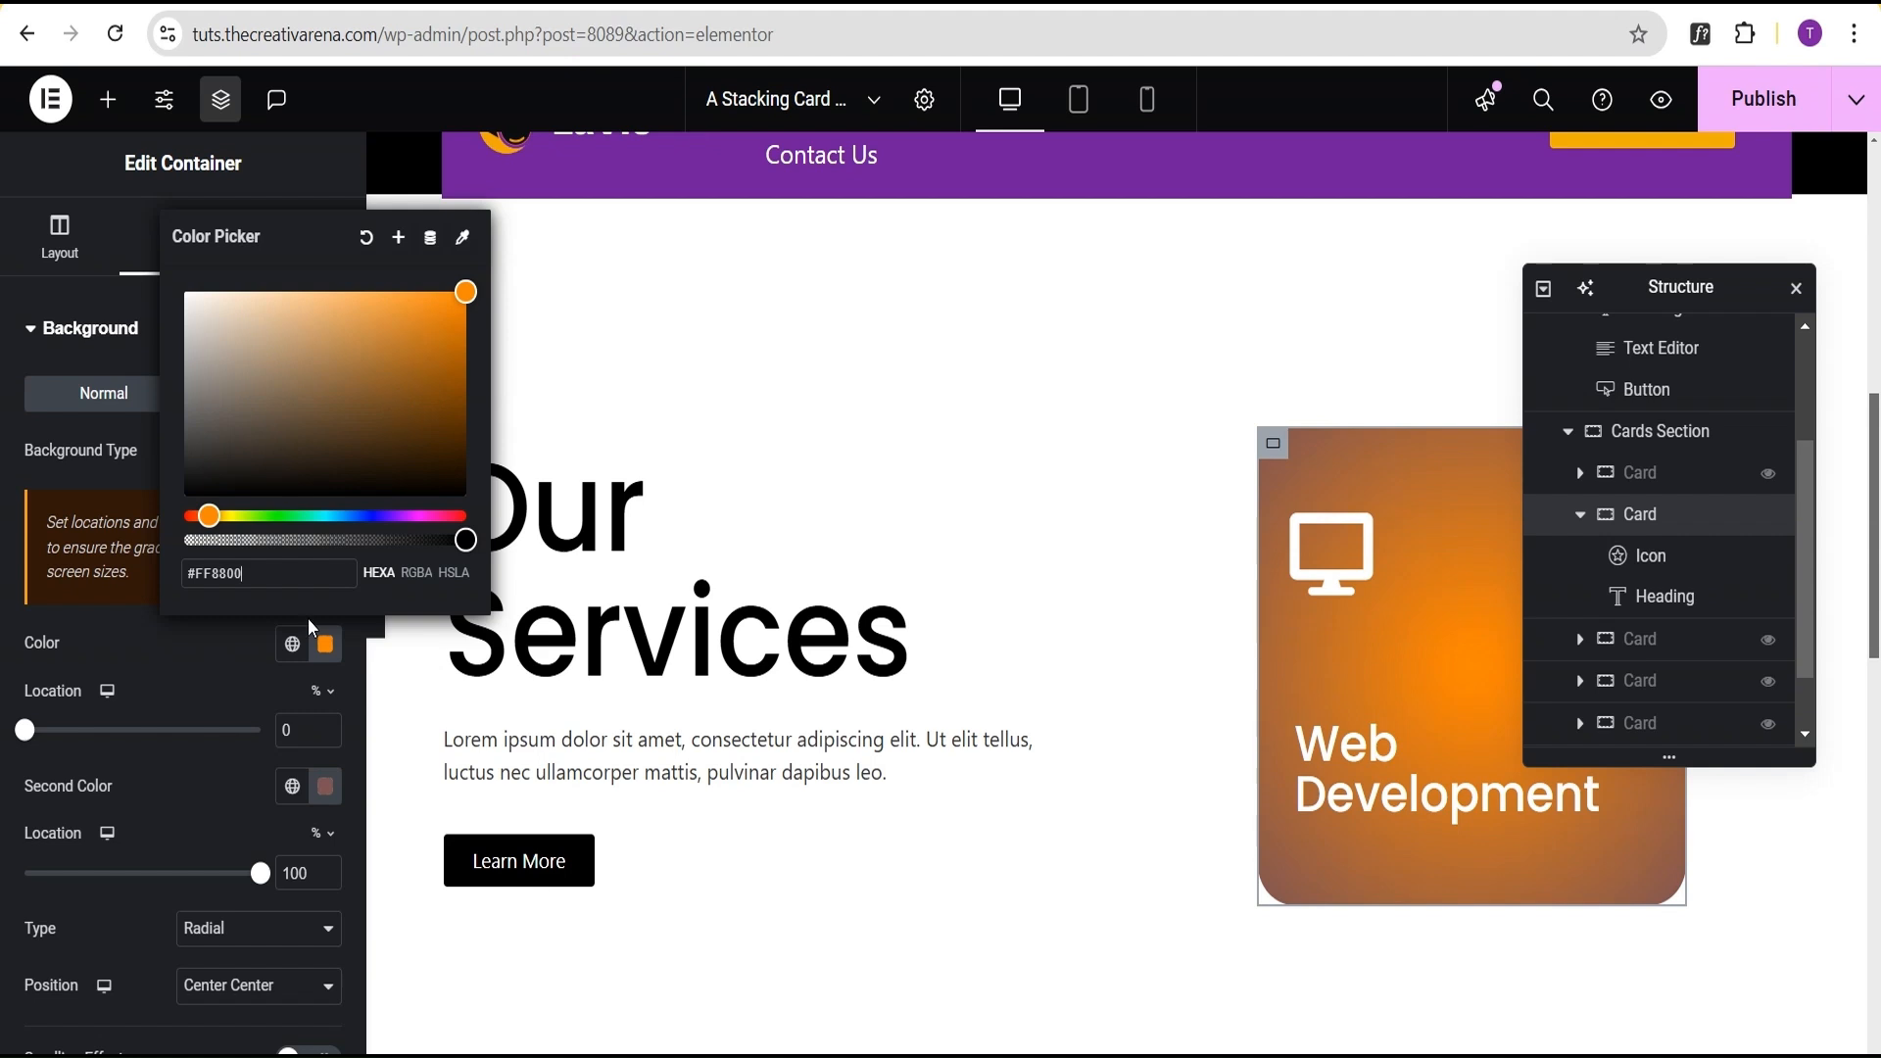
# Copy the orange hex code into the Web Development card's second gradient color and mute it to #705F4C.
pyautogui.click(269, 575)
pyautogui.hotkey('ctrl', 'a')
pyautogui.hotkey('ctrl', 'c')
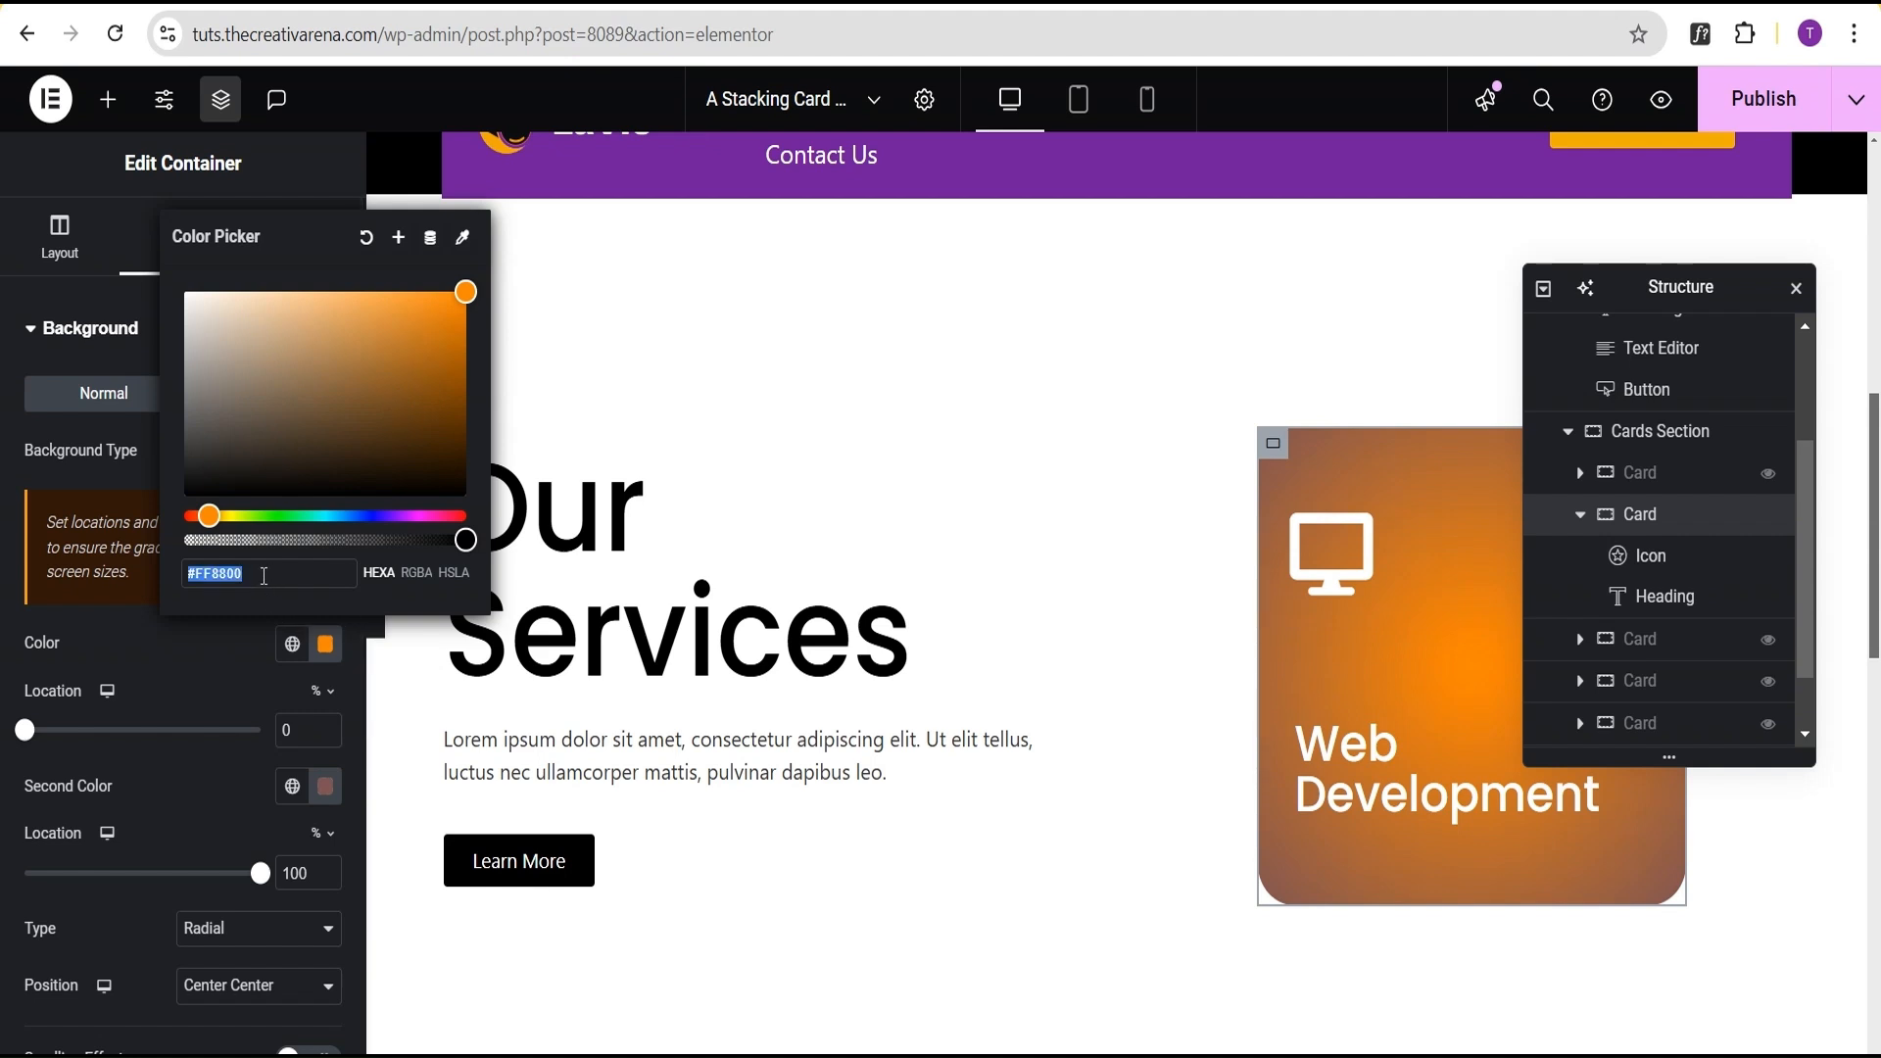
pyautogui.click(241, 648)
pyautogui.click(326, 797)
pyautogui.hotkey('ctrl', 'v')
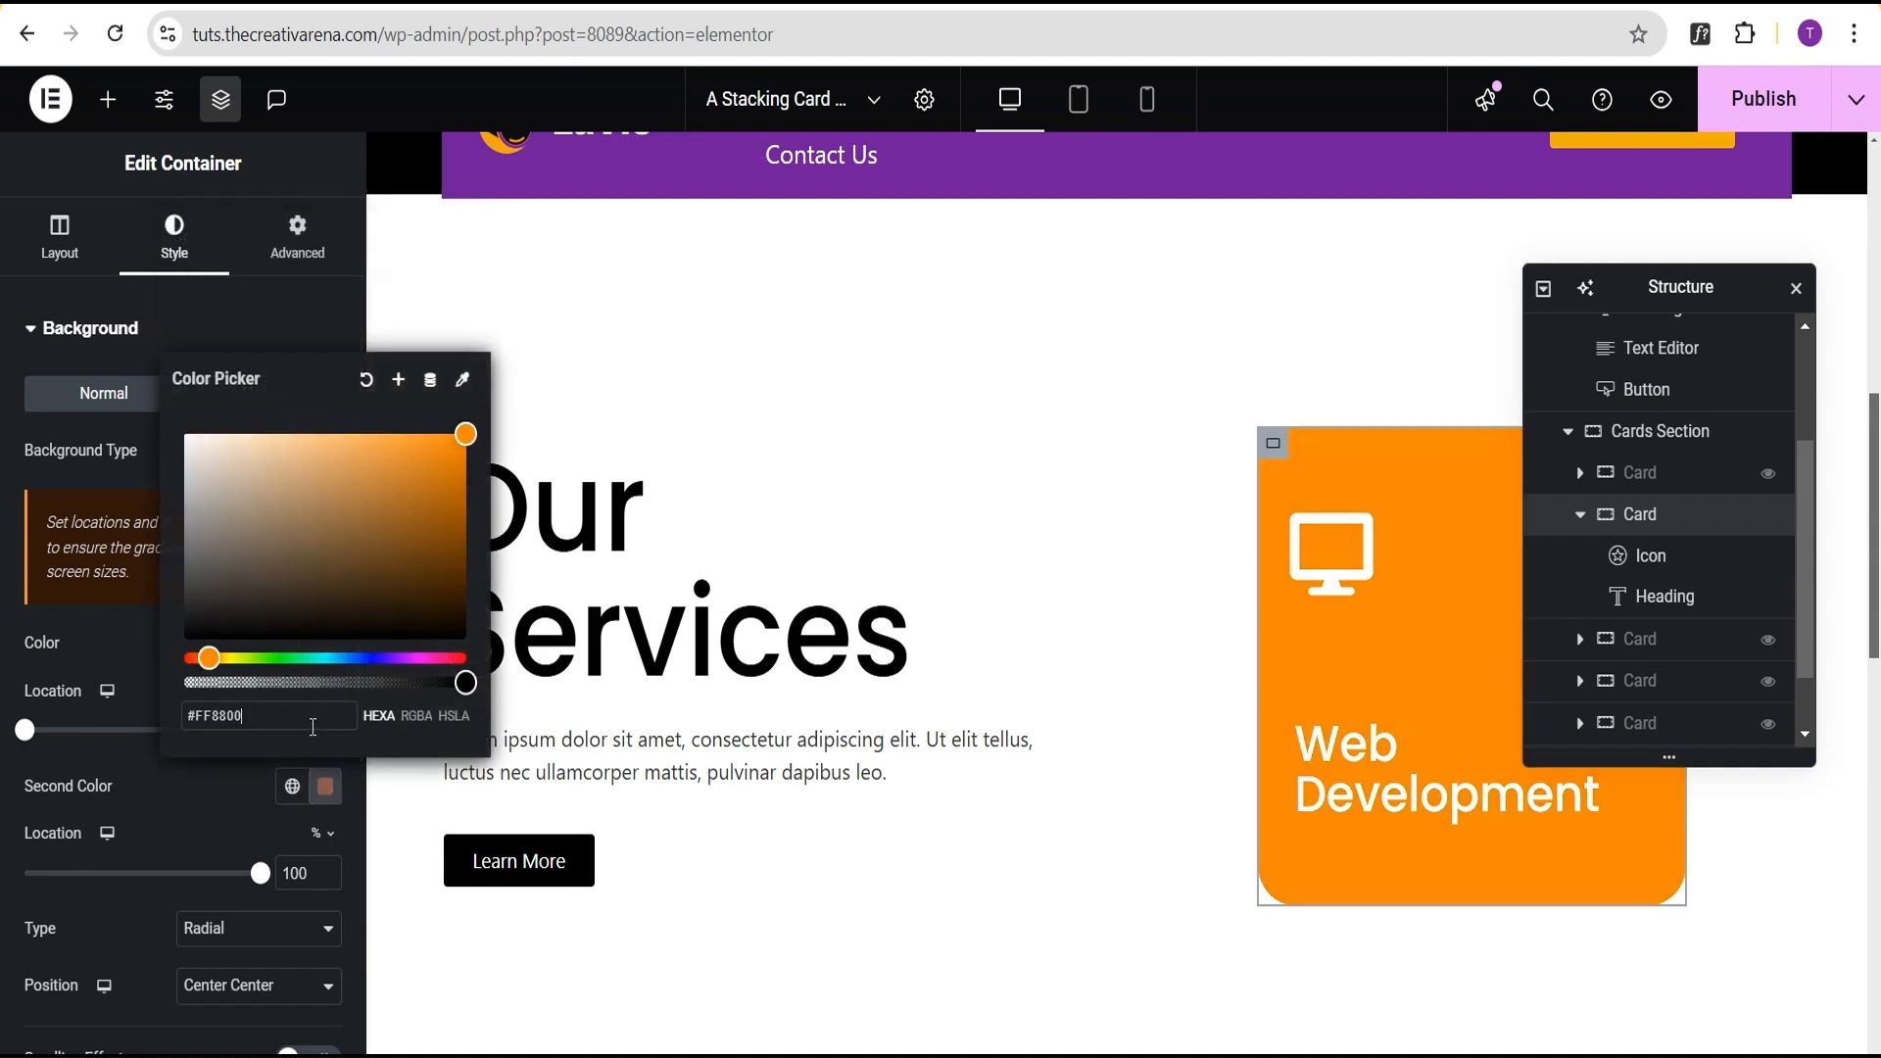
pyautogui.moveTo(460, 446); pyautogui.dragTo(276, 550)
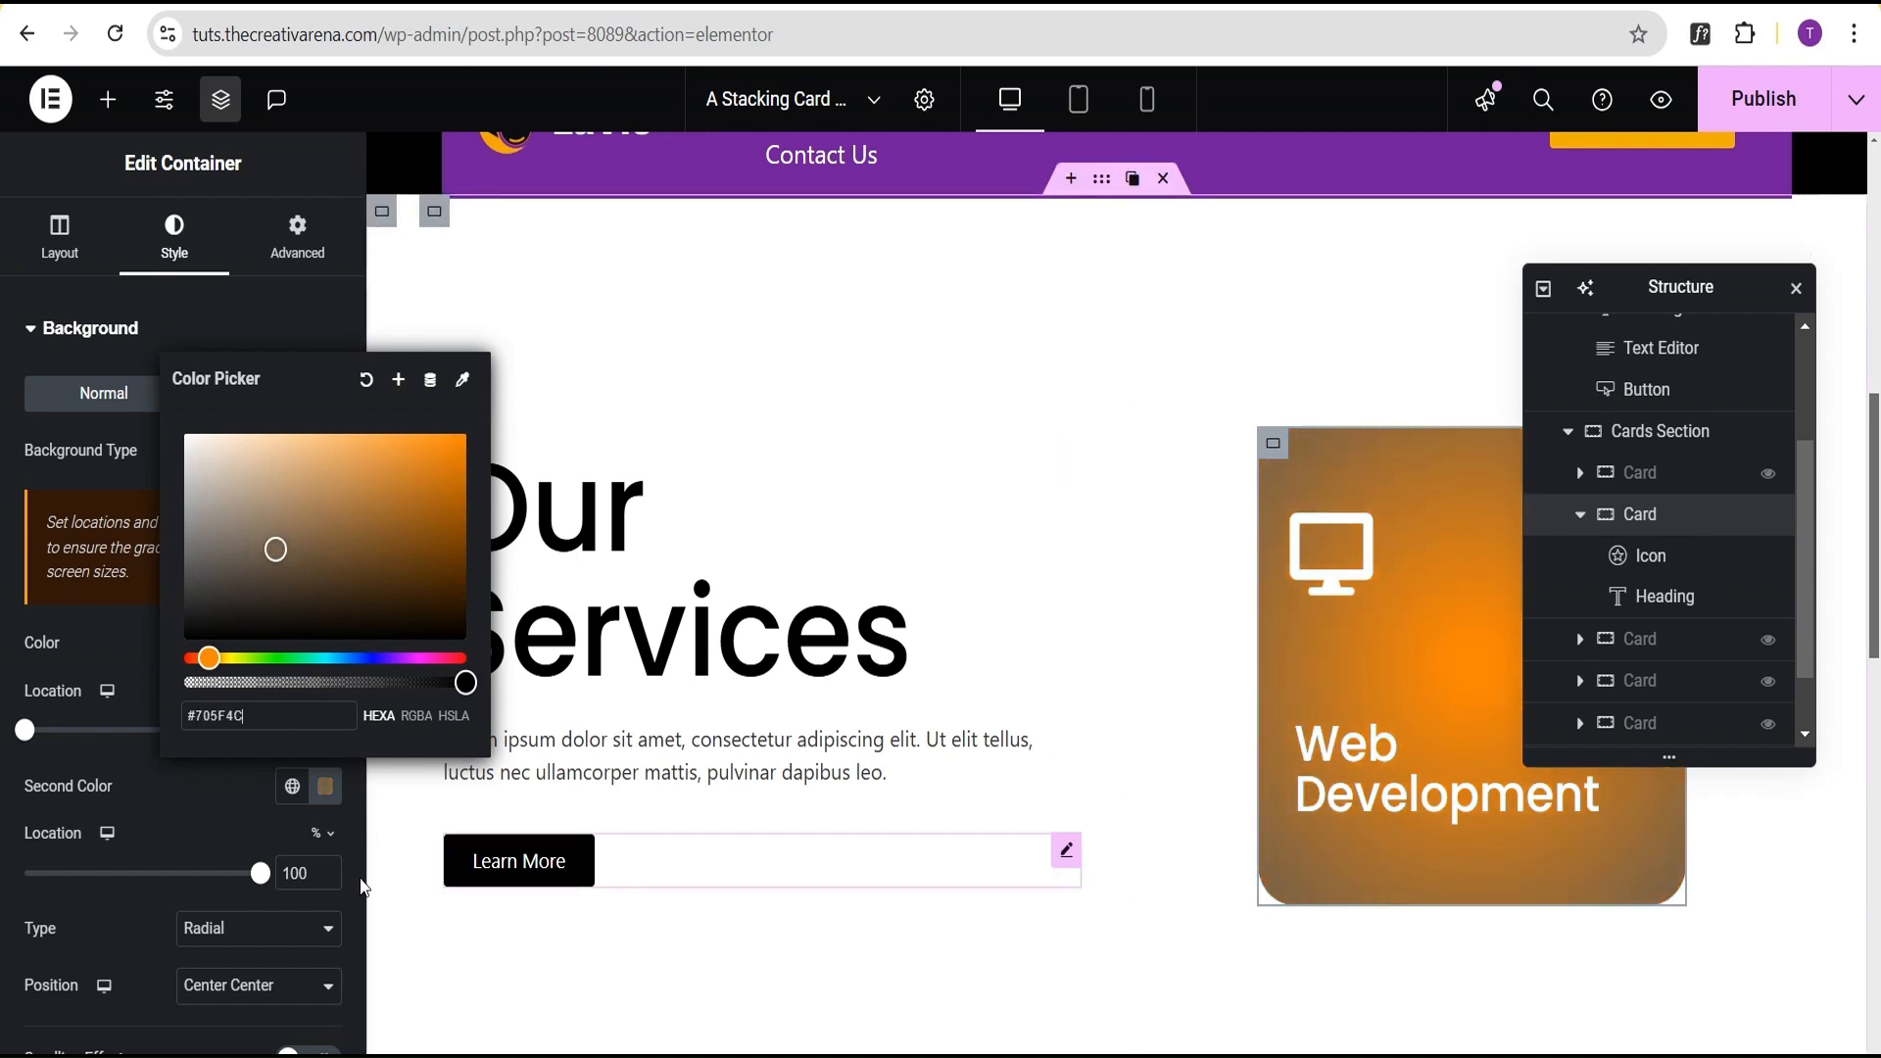
pyautogui.click(212, 828)
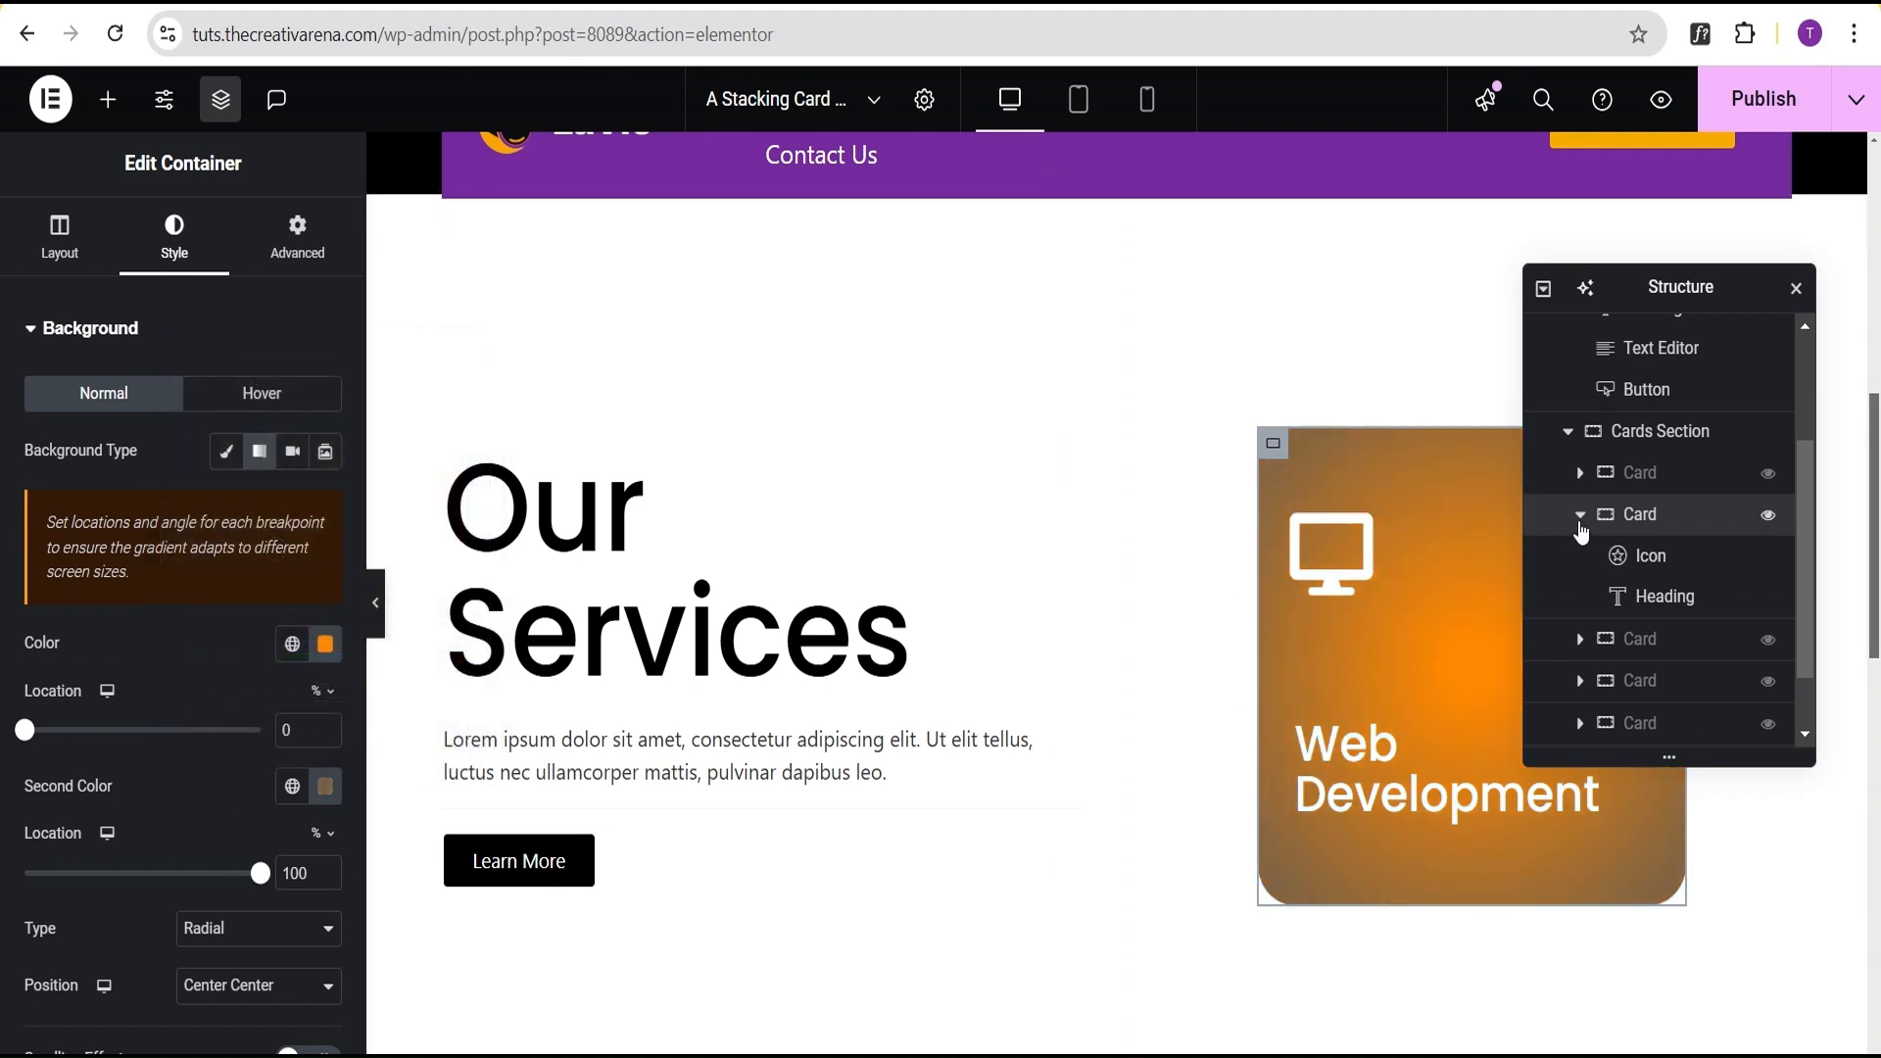
# Hide the Web Development card and show the third card in the Cards Section.
pyautogui.click(1580, 519)
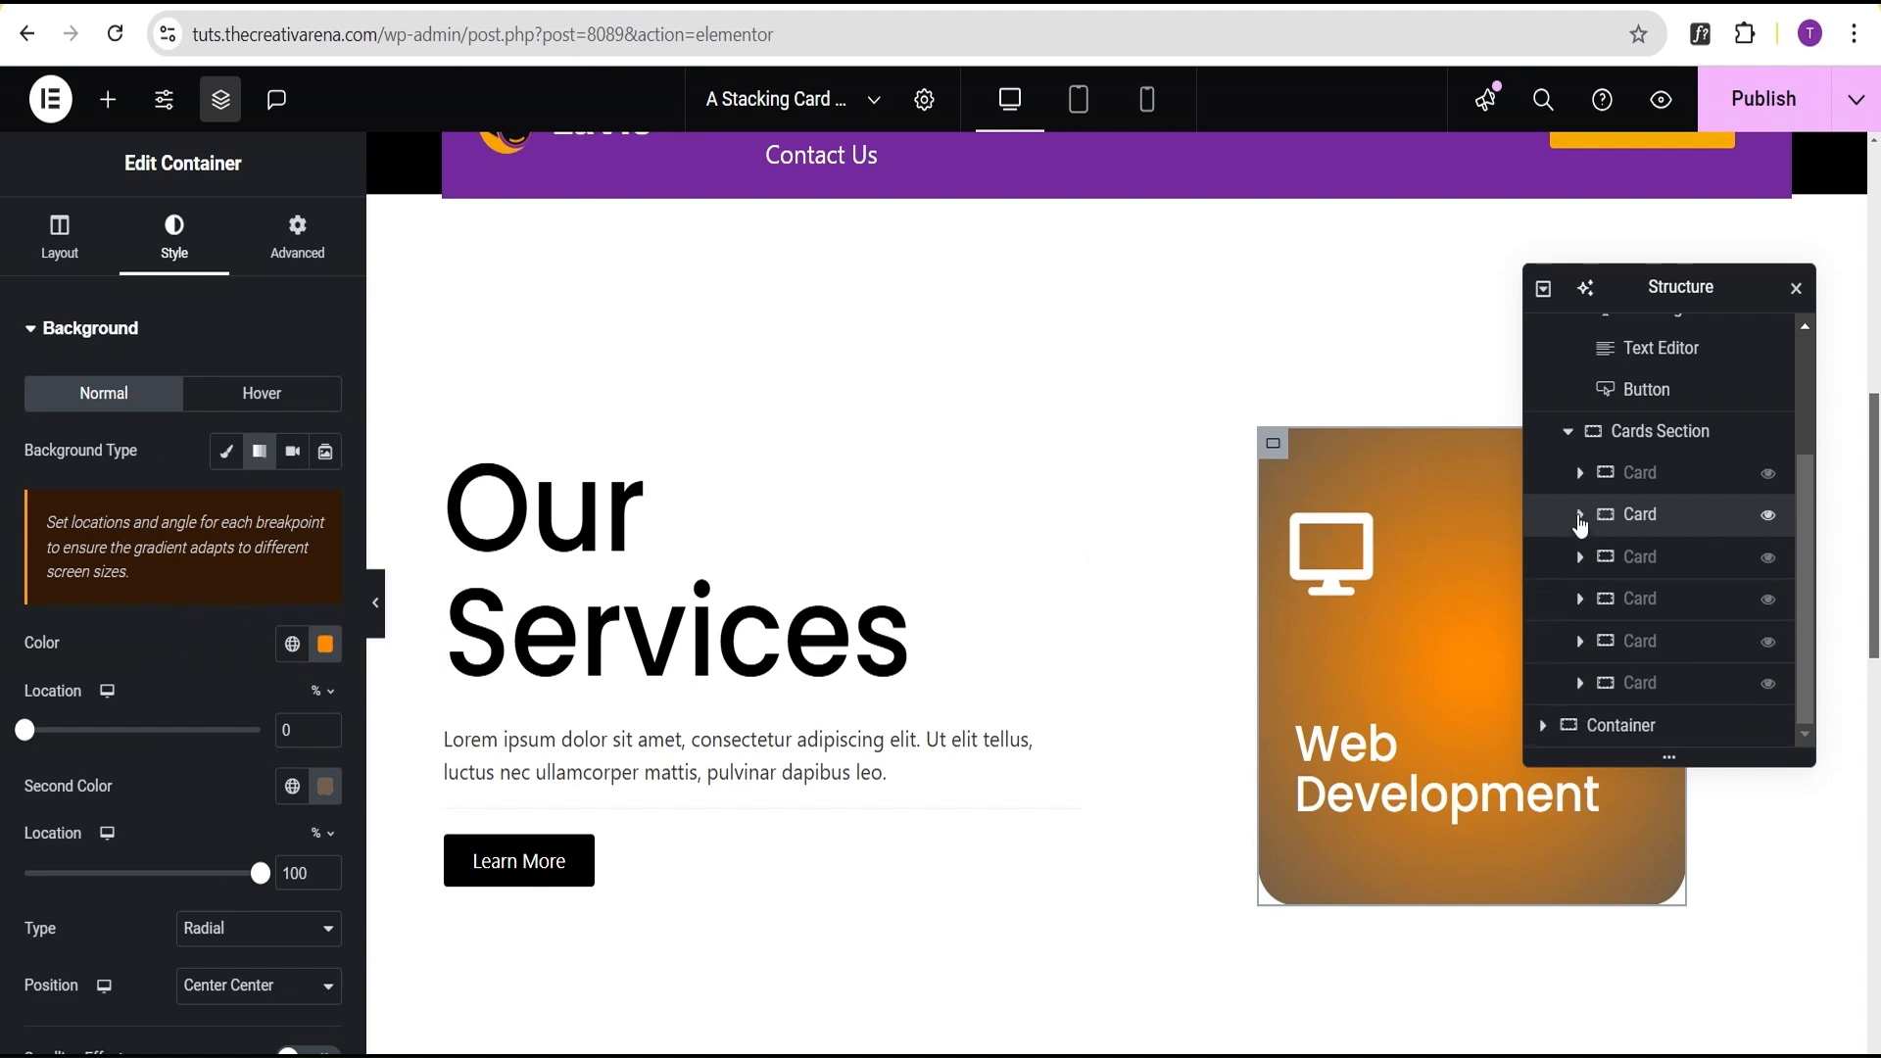
pyautogui.click(1769, 517)
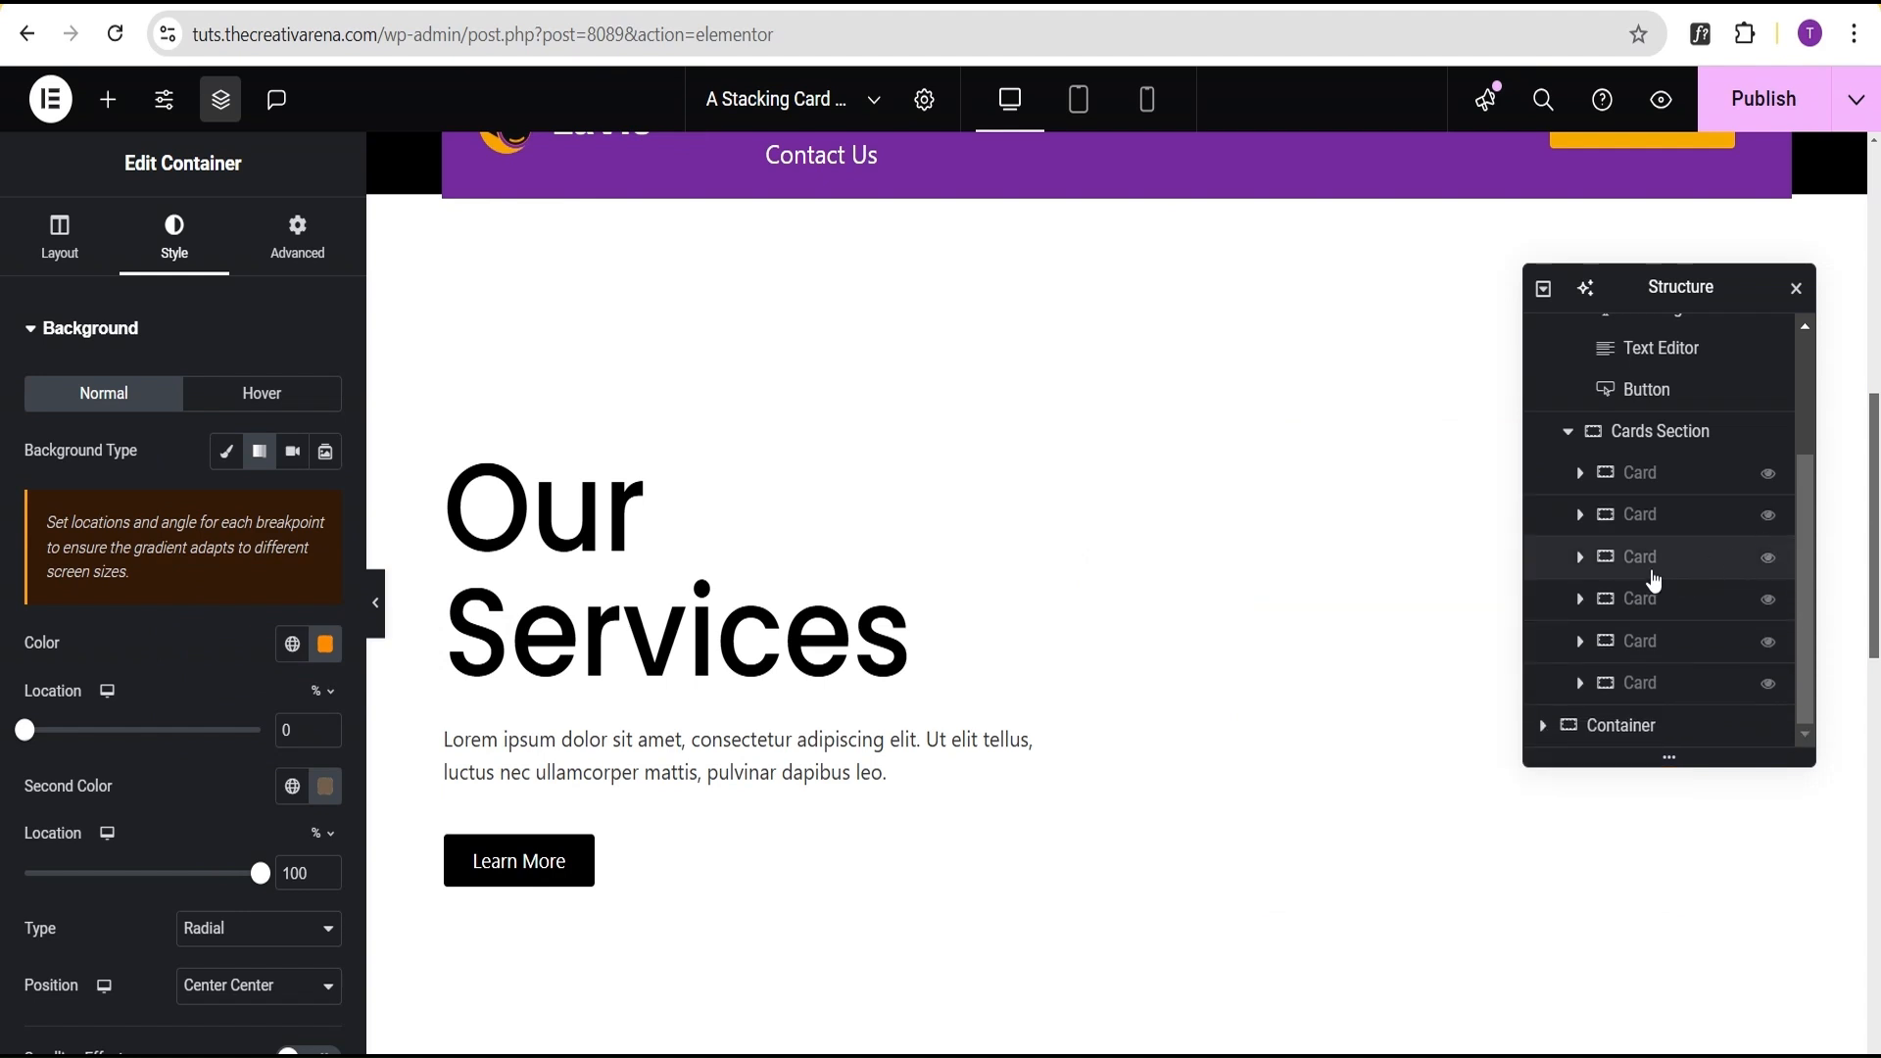
pyautogui.click(1768, 558)
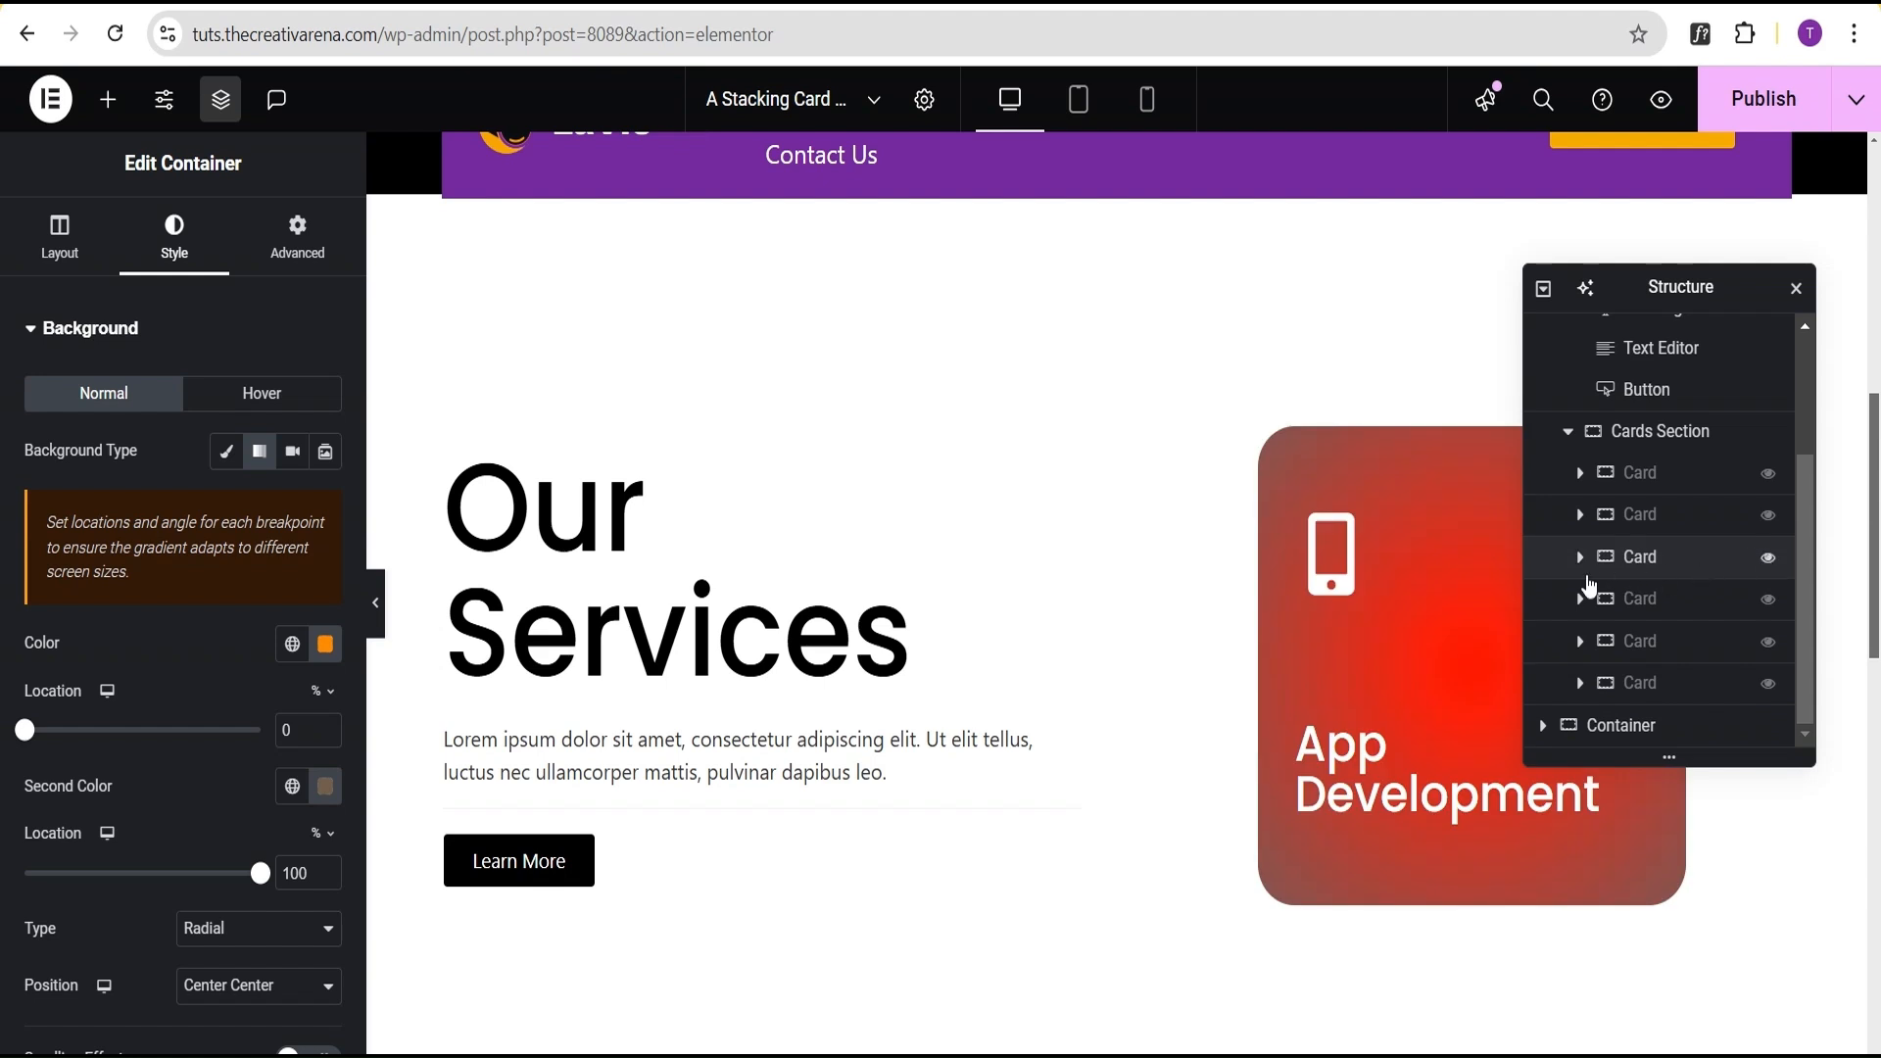
# Replace the third card's mobile icon with the Shapes icon from the icon library.
pyautogui.click(1362, 564)
pyautogui.moveTo(277, 520)
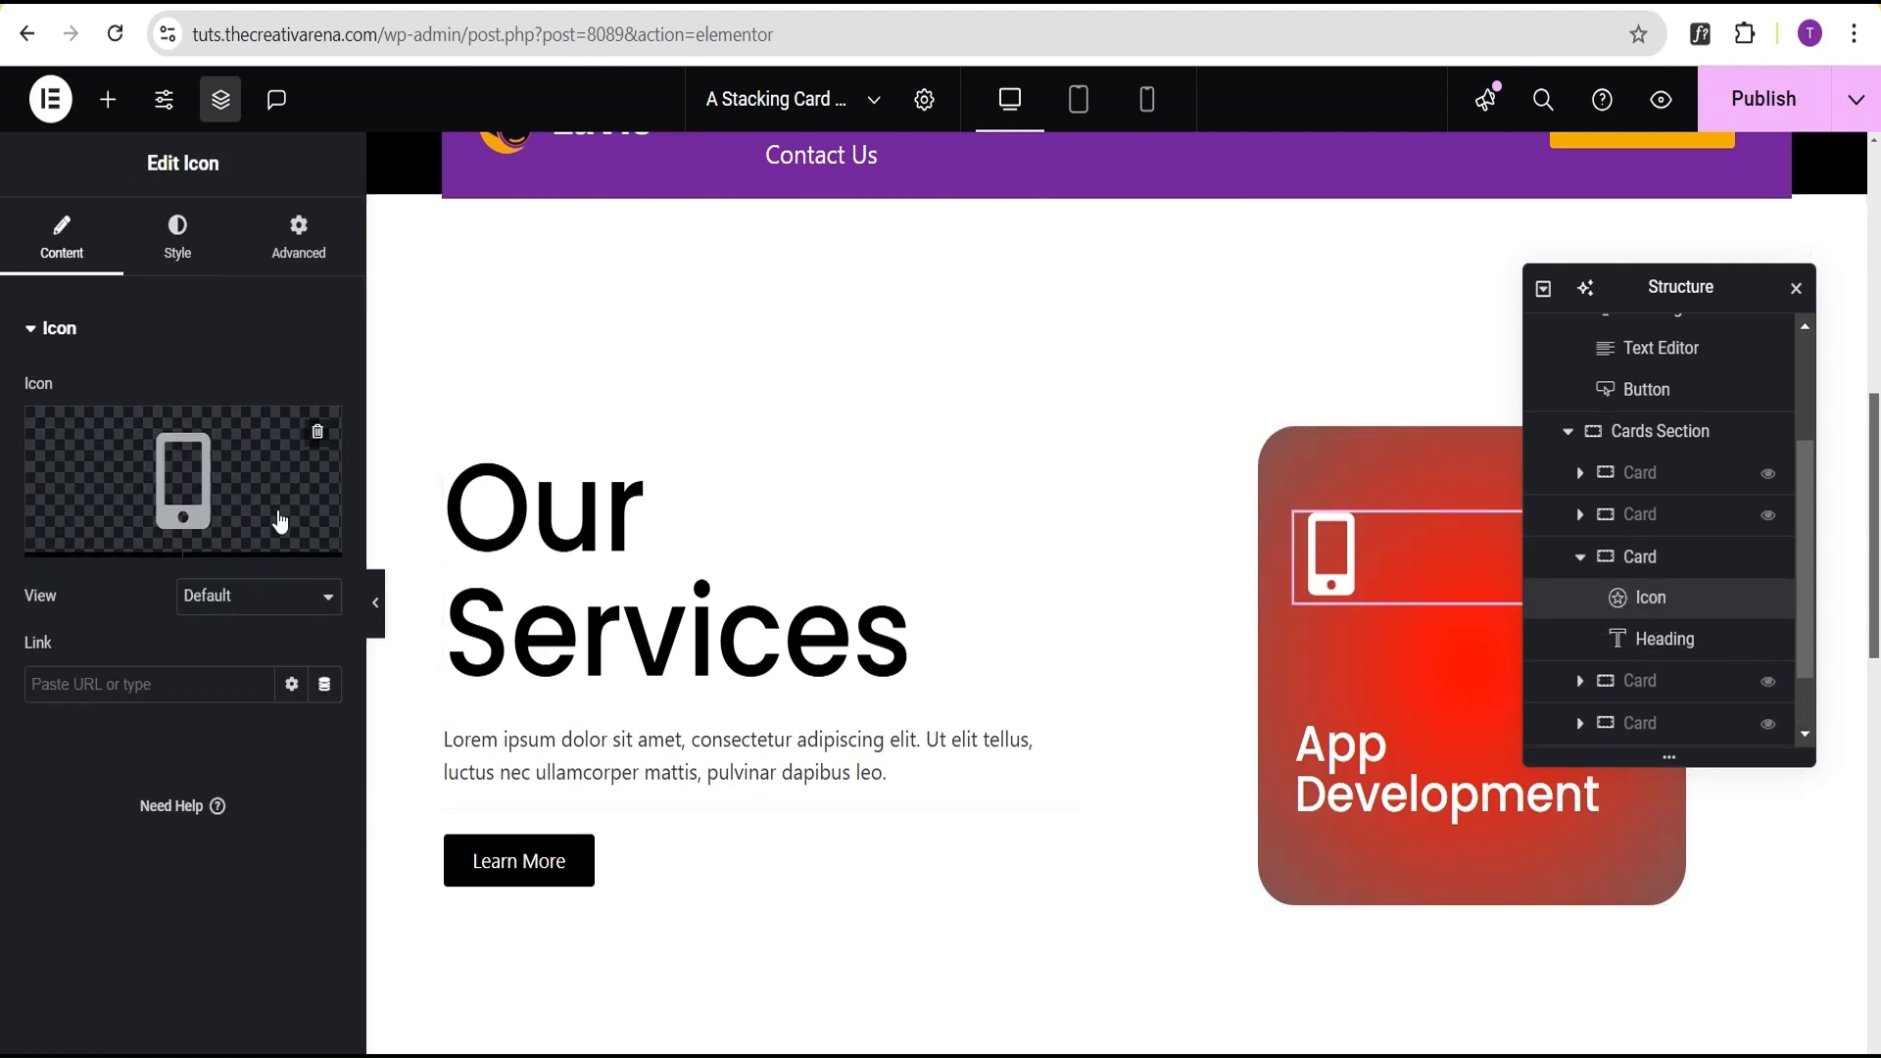
pyautogui.click(209, 483)
pyautogui.click(773, 210)
pyautogui.write('shapes')
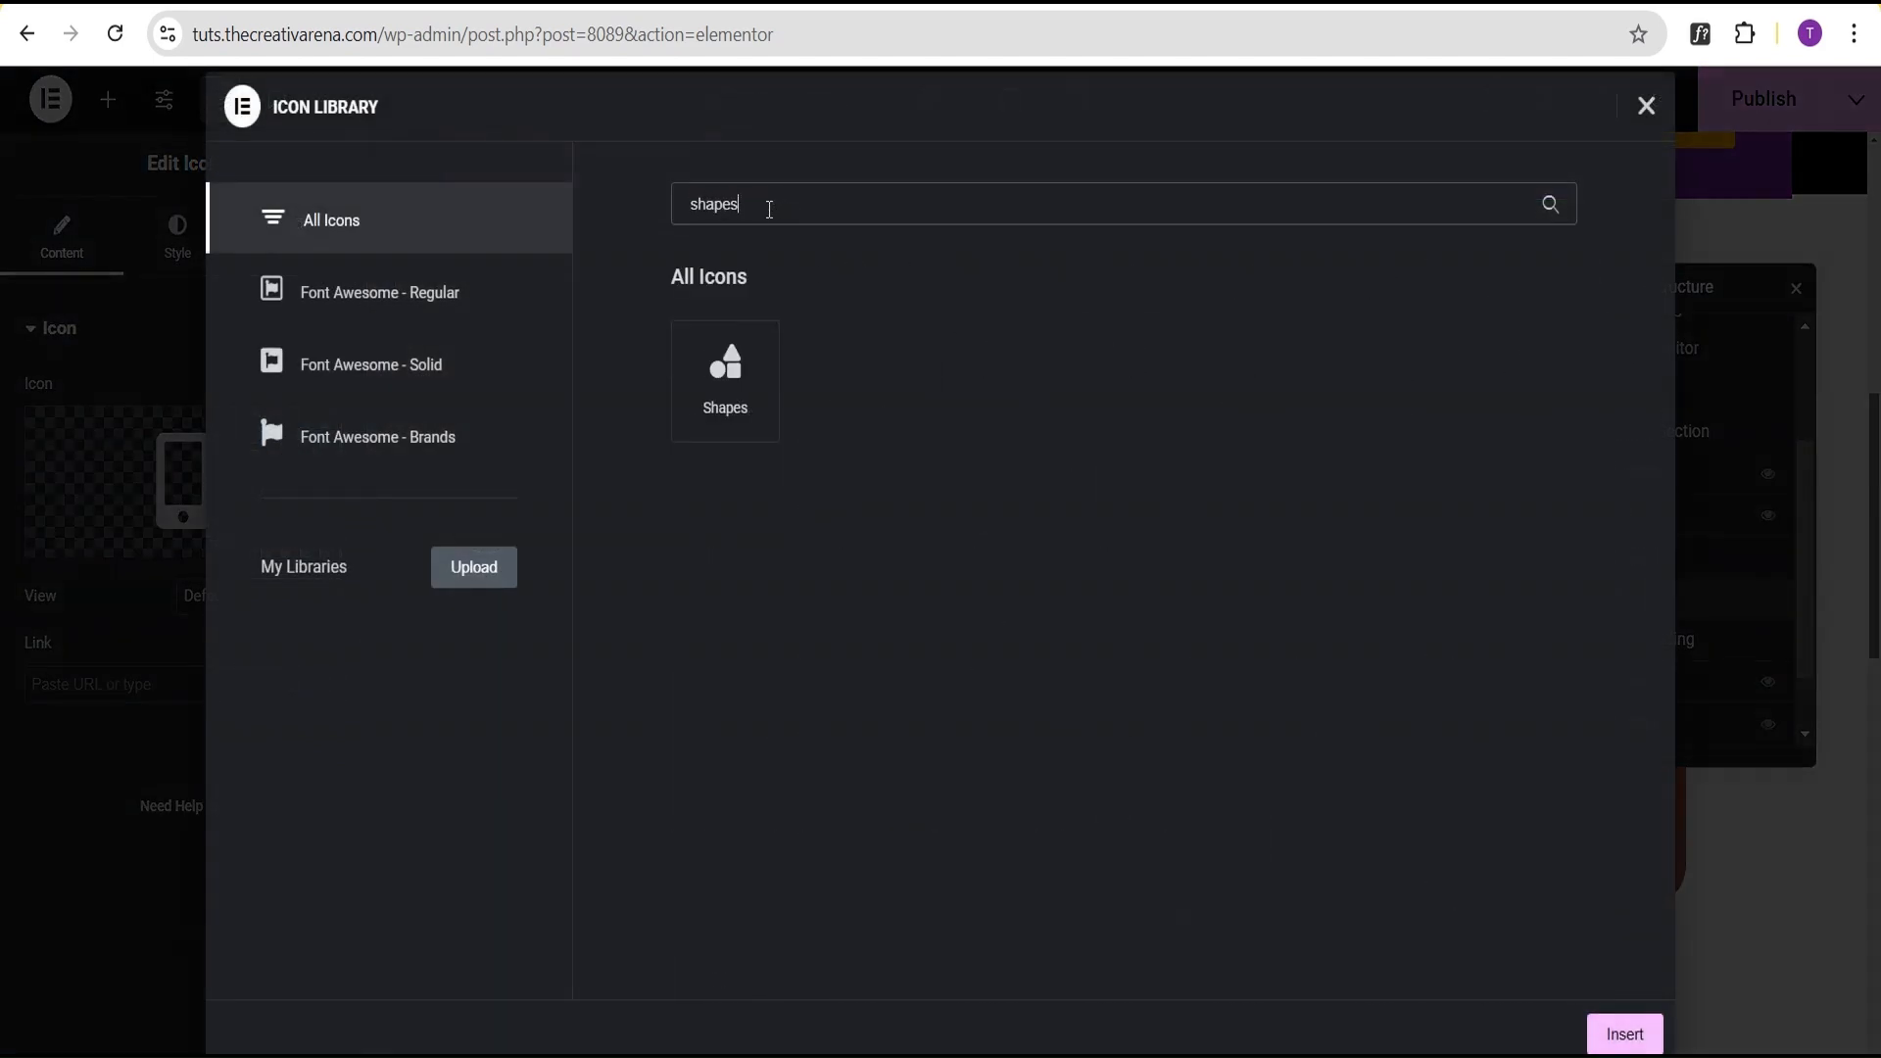
pyautogui.click(729, 392)
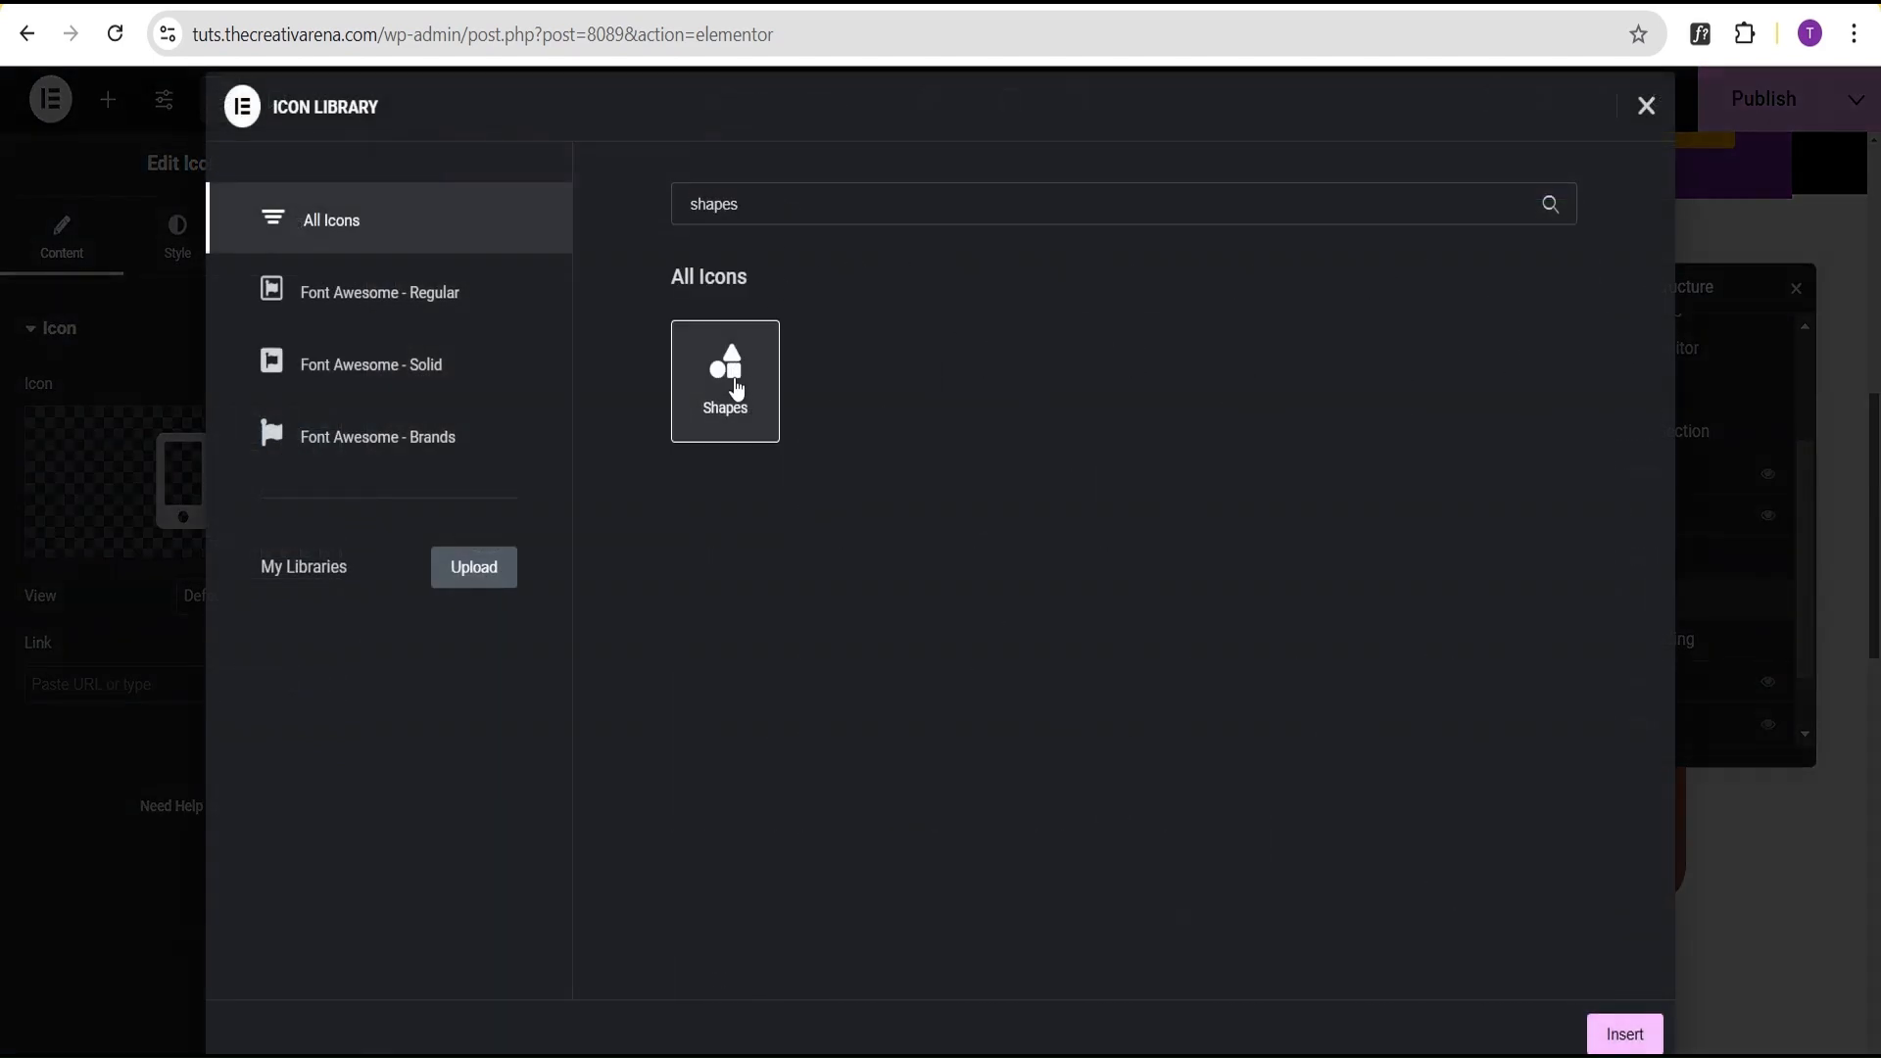
pyautogui.click(1624, 1033)
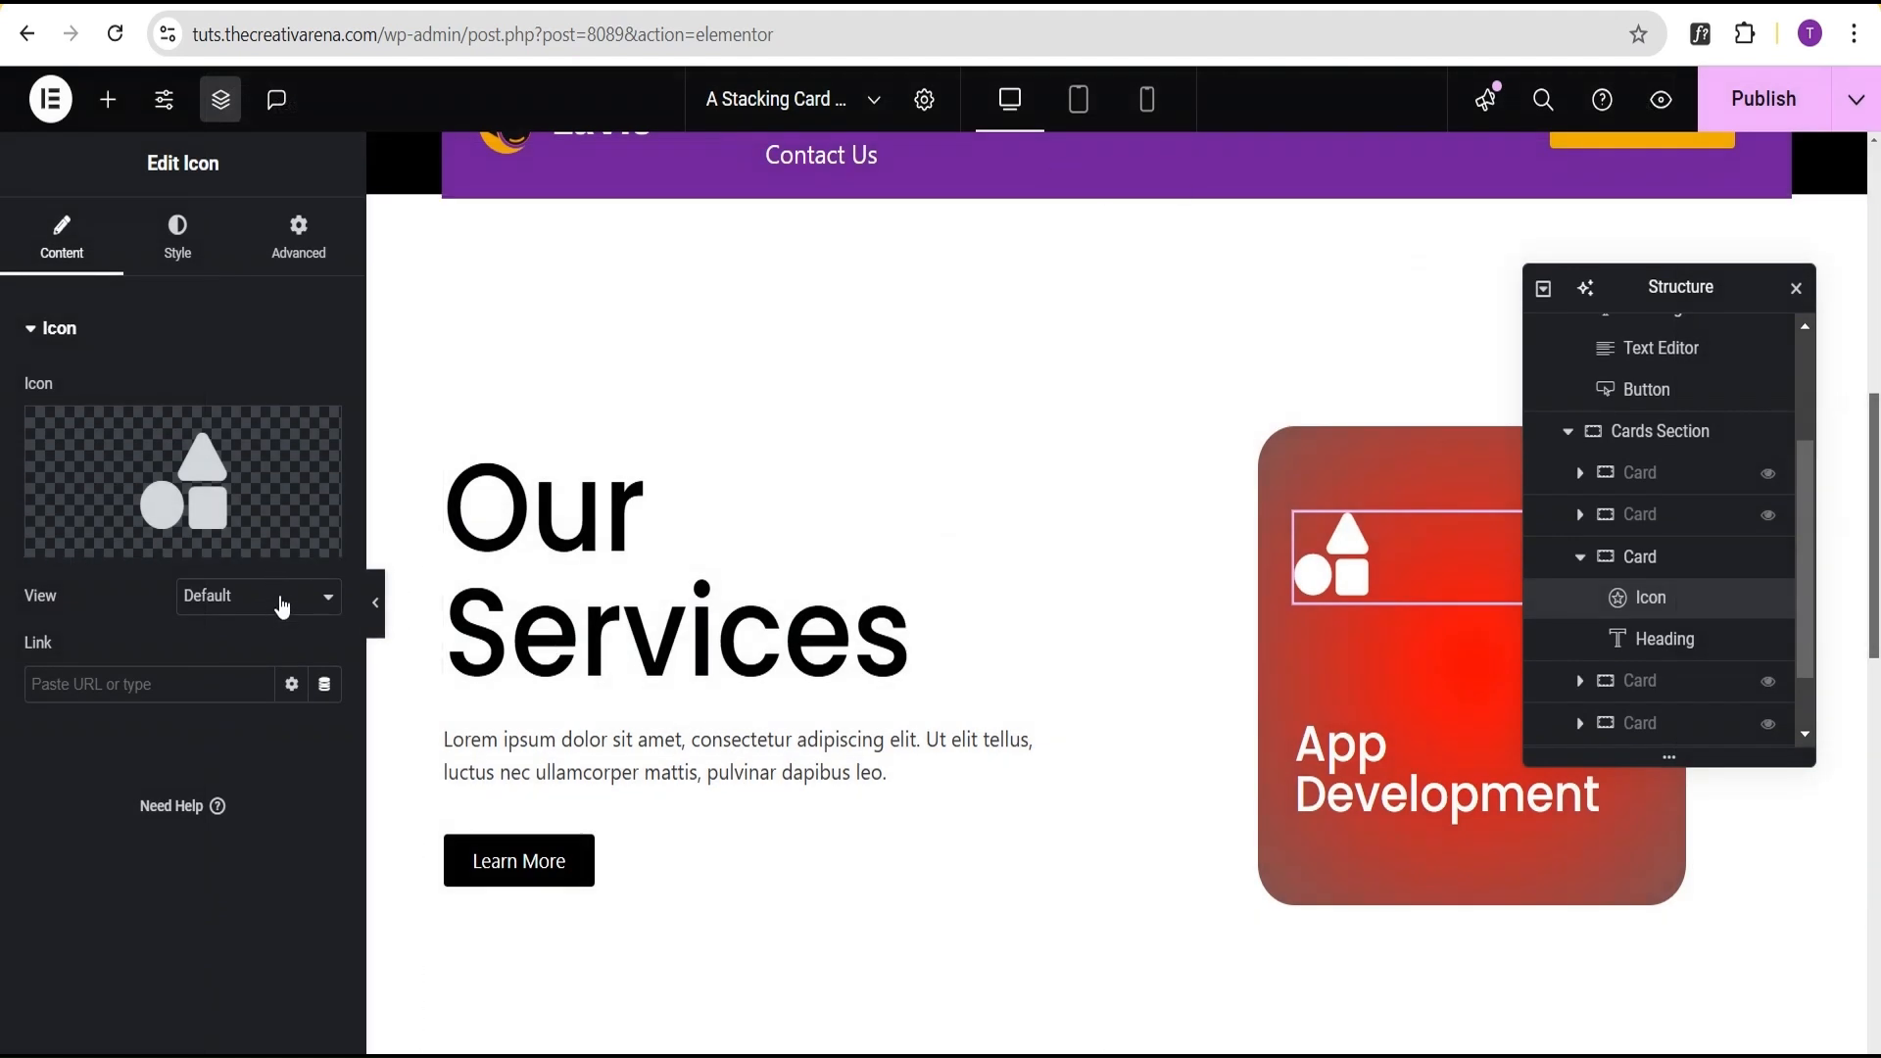
# Change the third card's heading to "Graphics Design" and collapse that card in the structure.
pyautogui.click(1355, 768)
pyautogui.moveTo(201, 429); pyautogui.dragTo(28, 431)
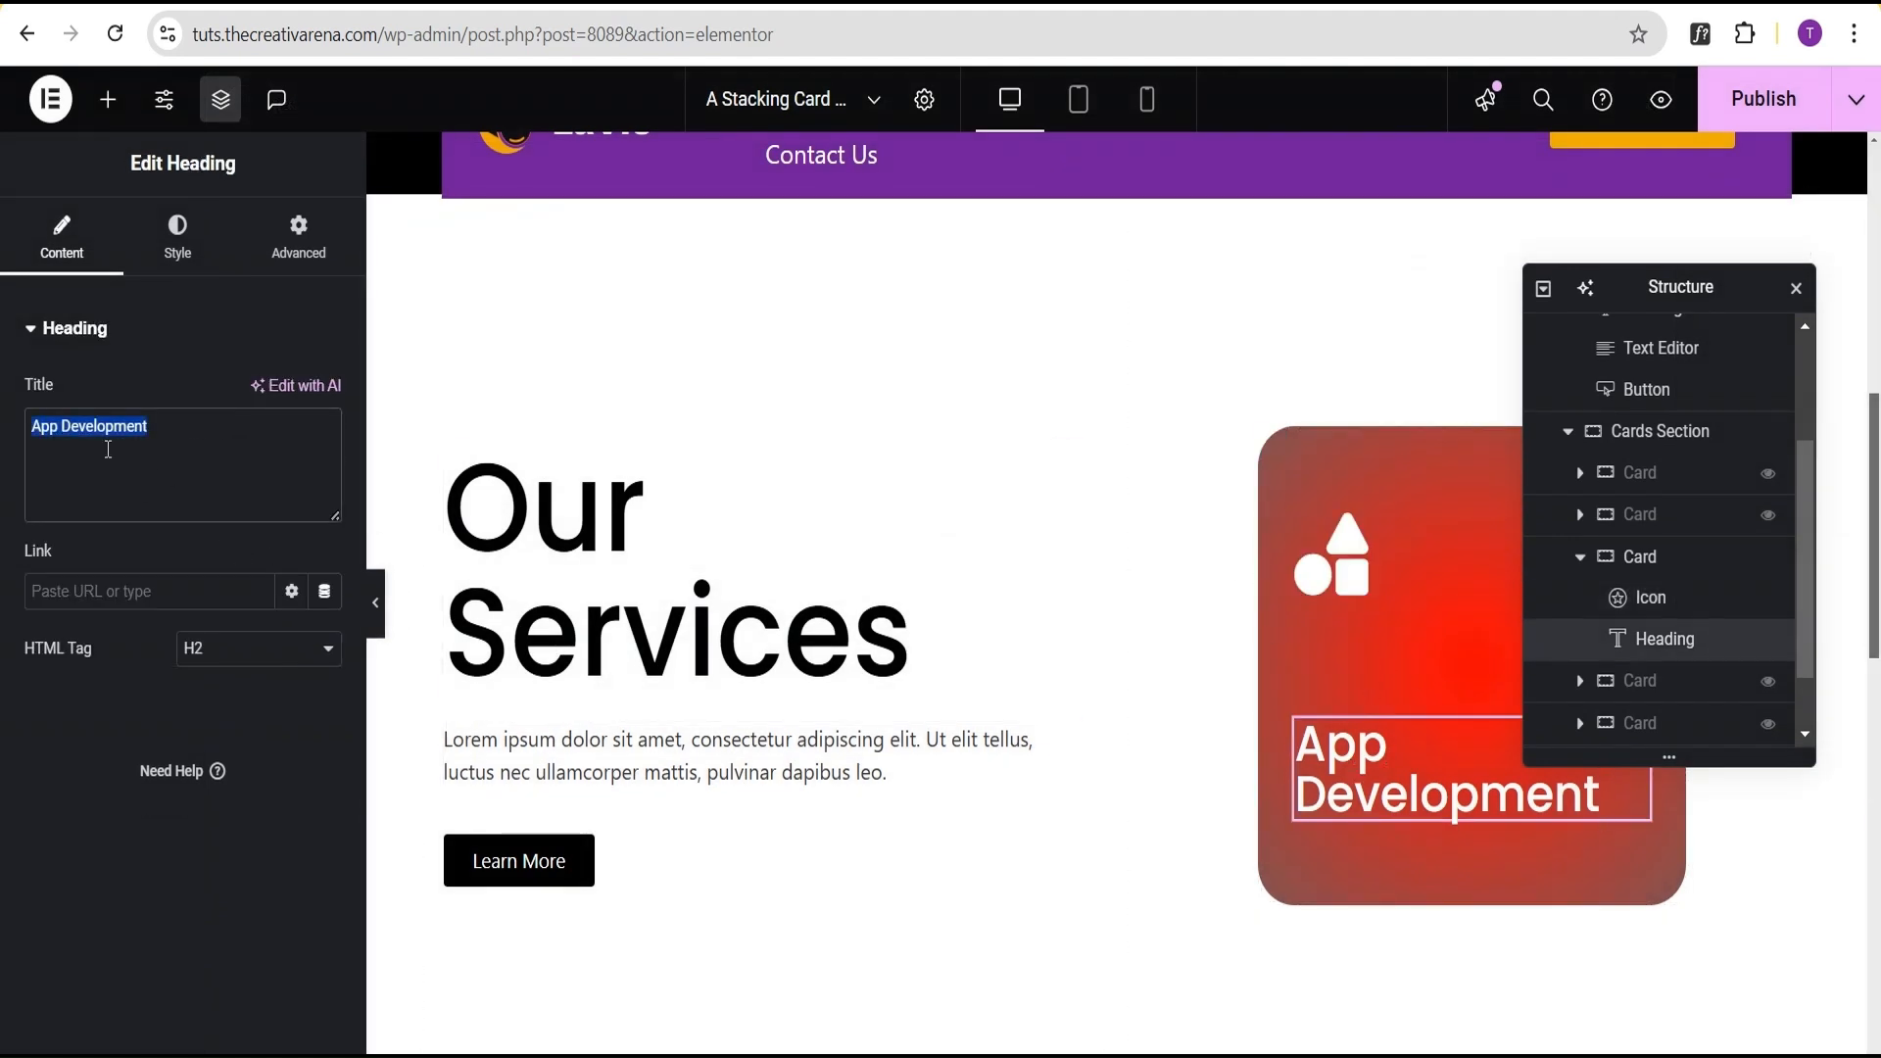
pyautogui.write('Gra')
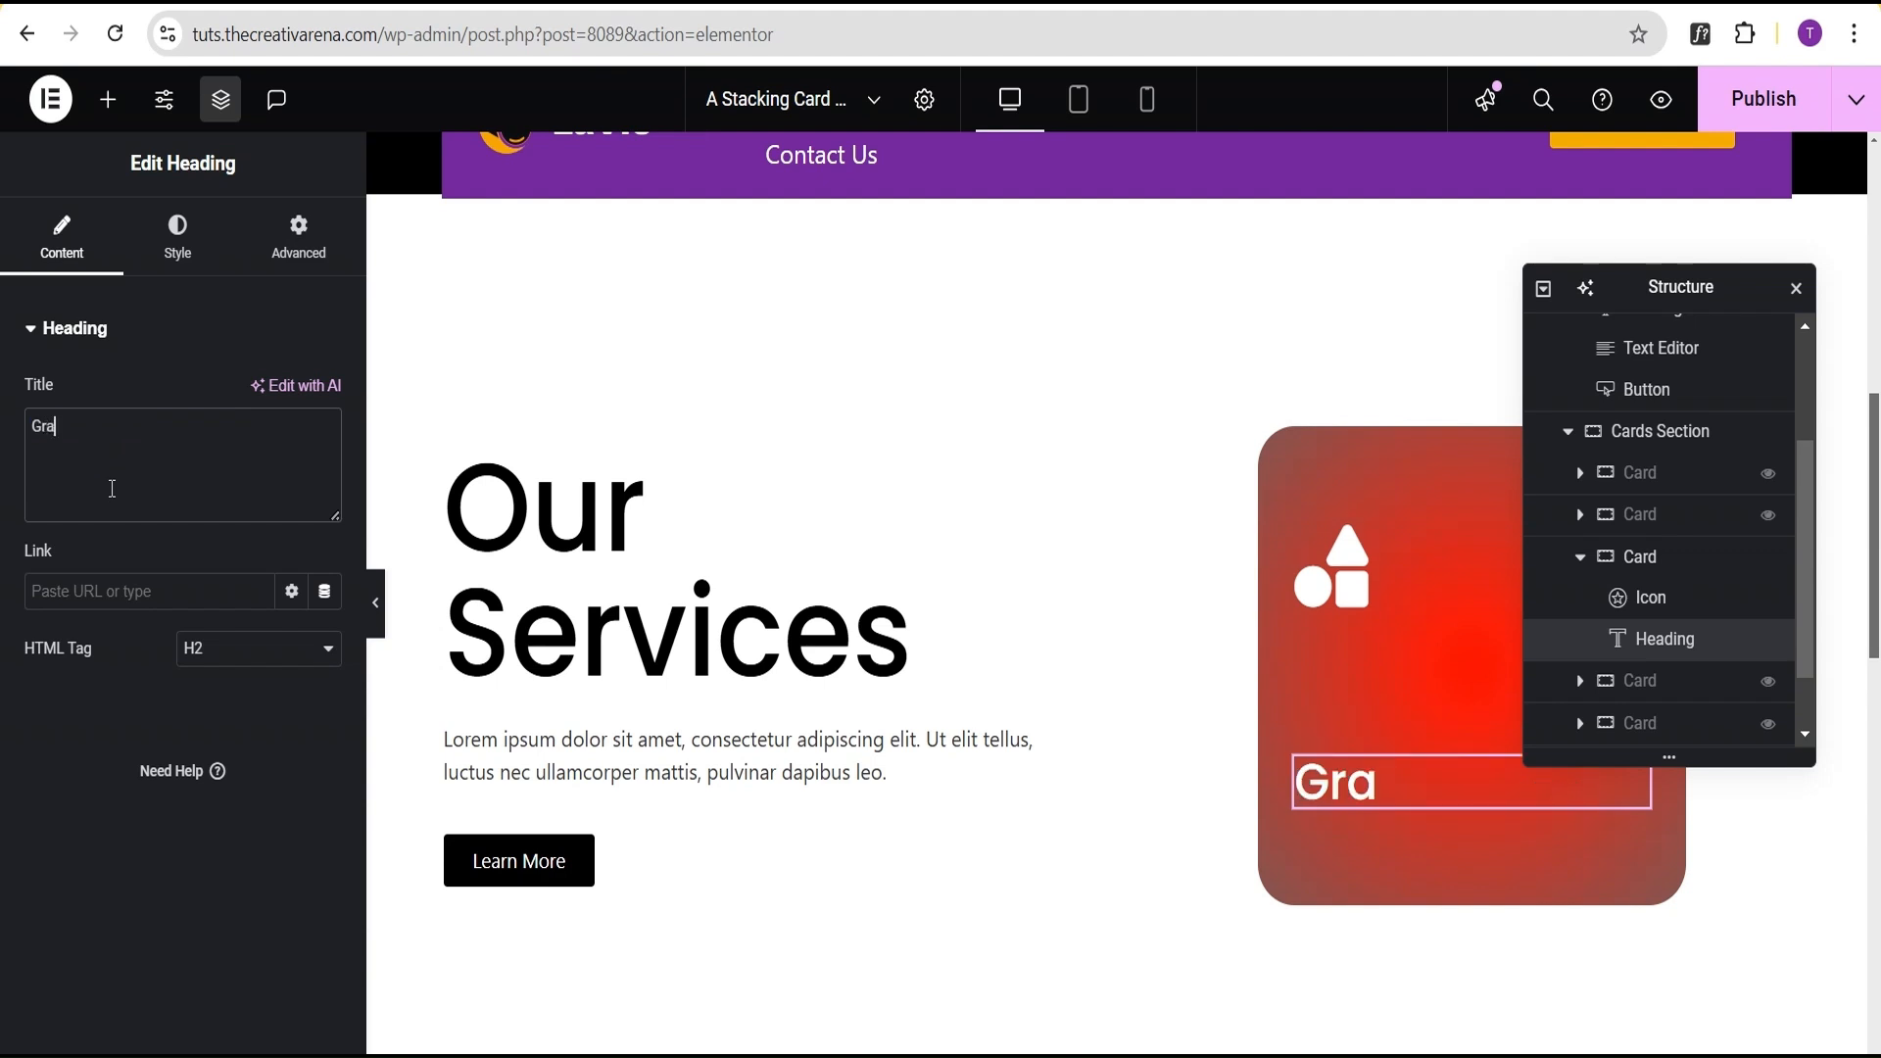
pyautogui.write('phics Design')
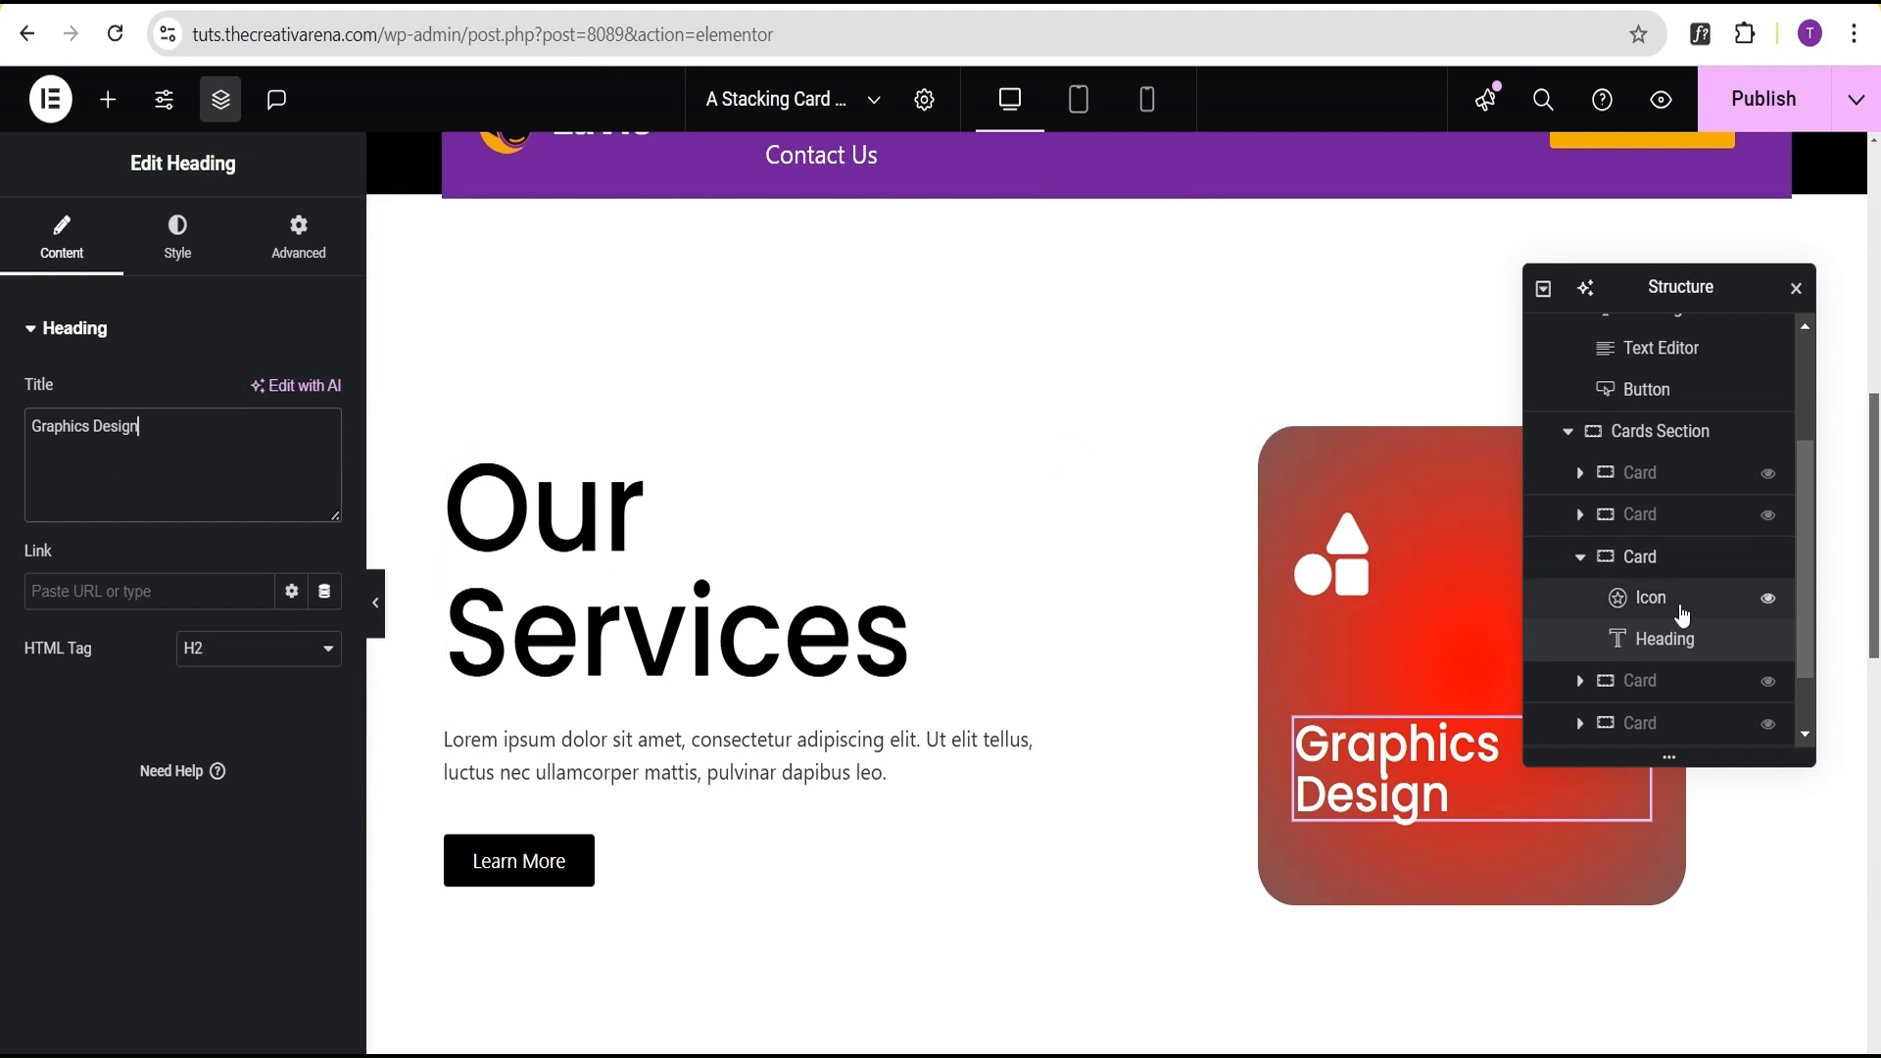
pyautogui.click(1580, 558)
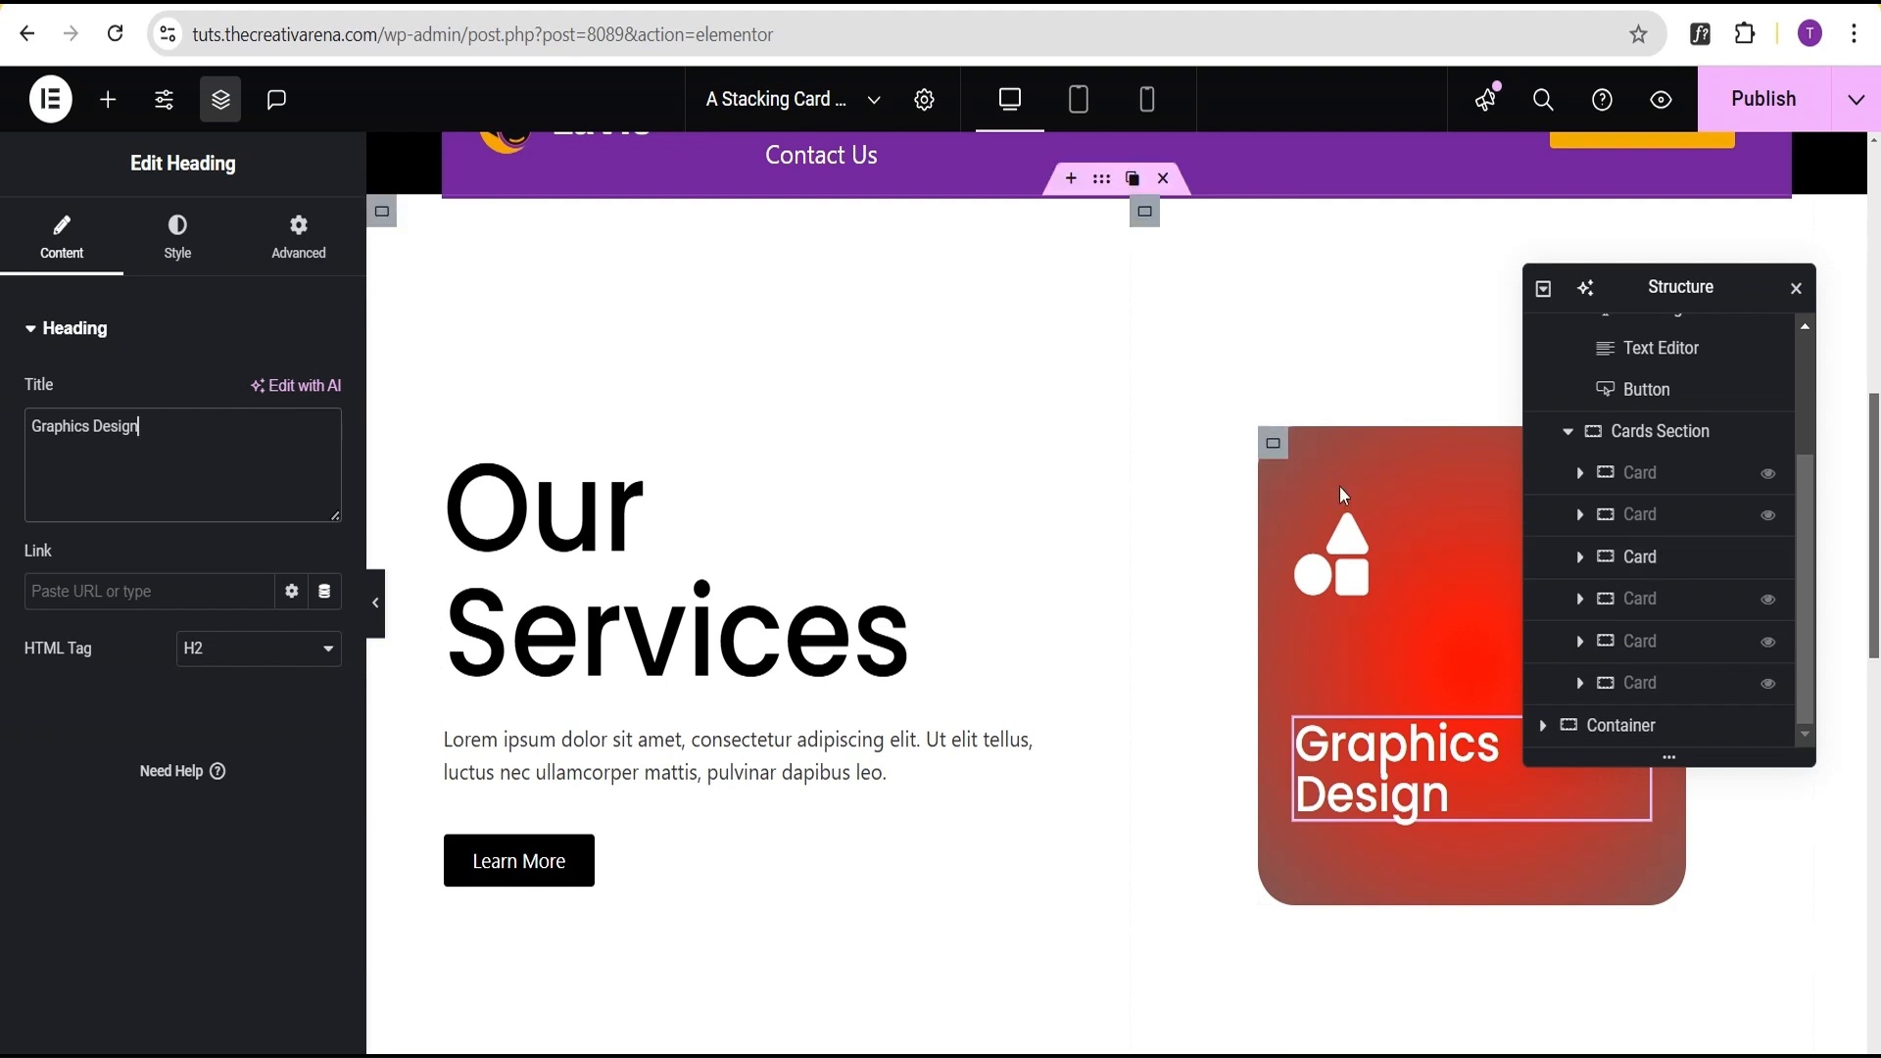
# Set the first background gradient color of the Graphics Design card to lime green, #93FF00.
pyautogui.click(1273, 442)
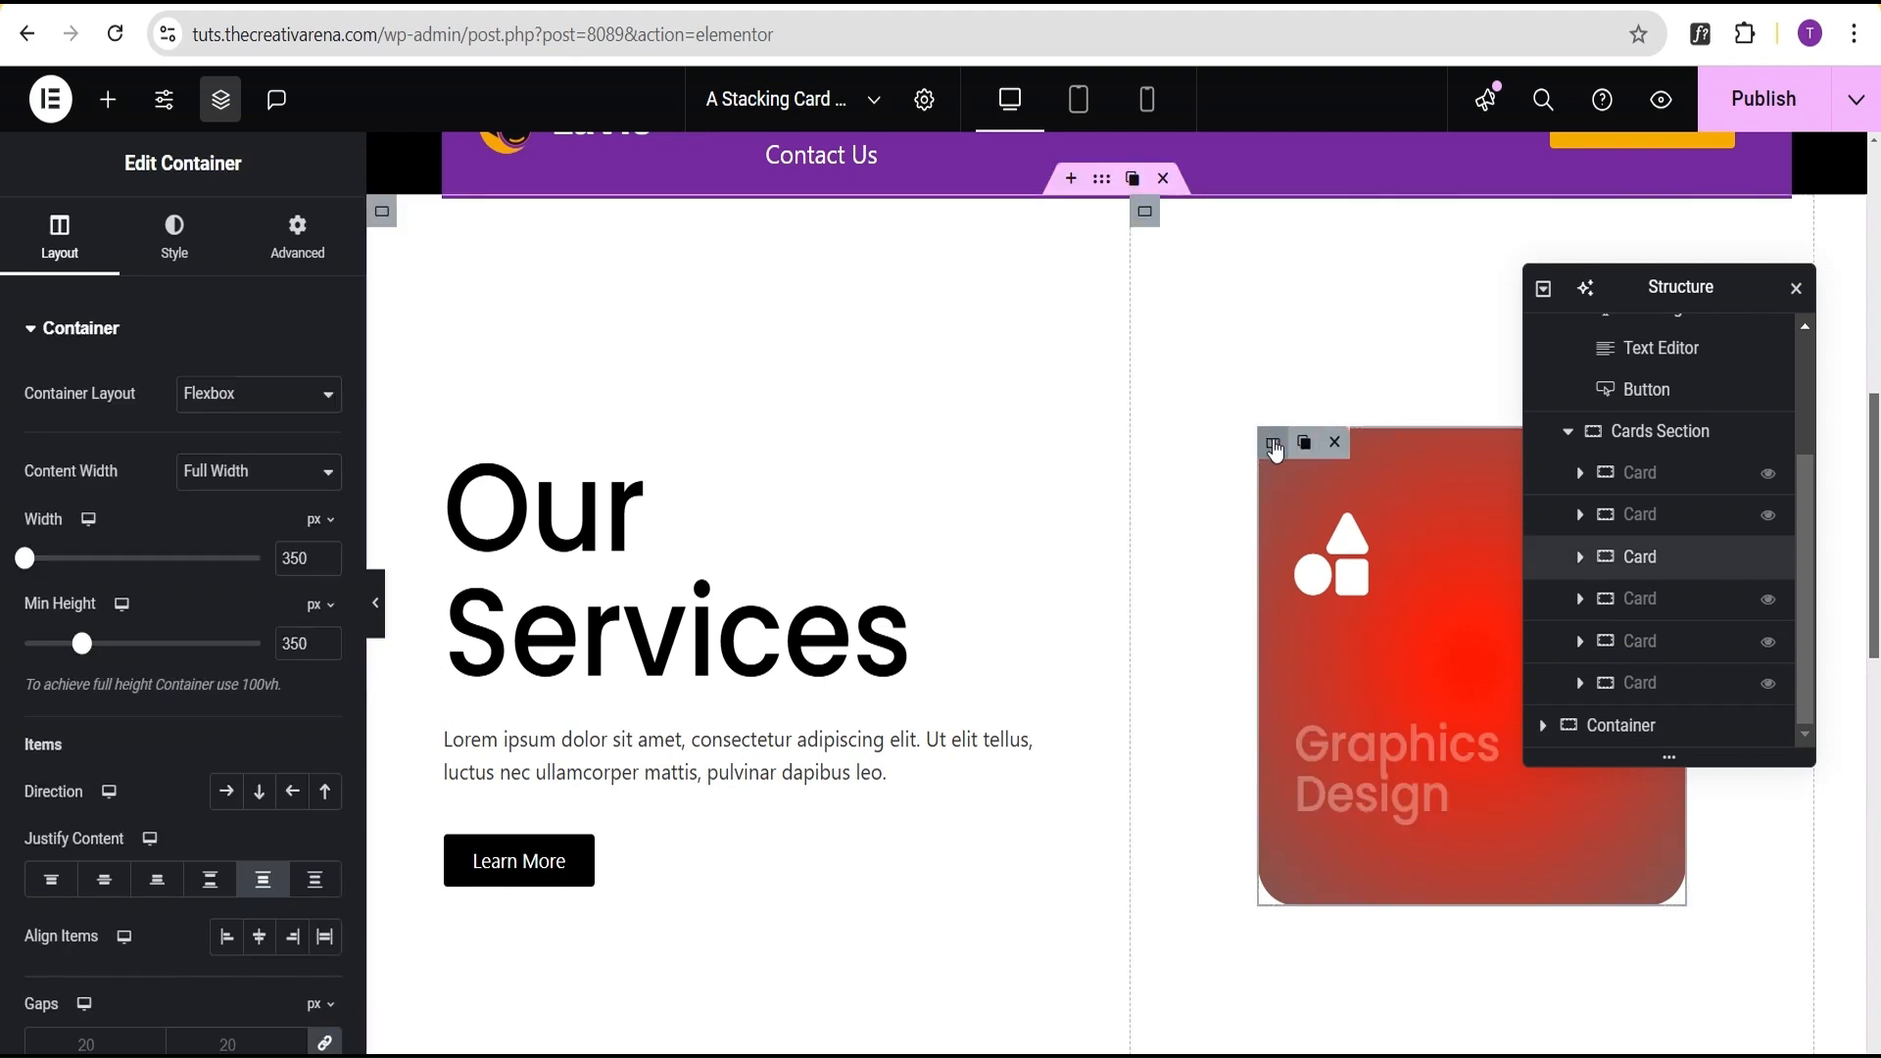
pyautogui.click(193, 249)
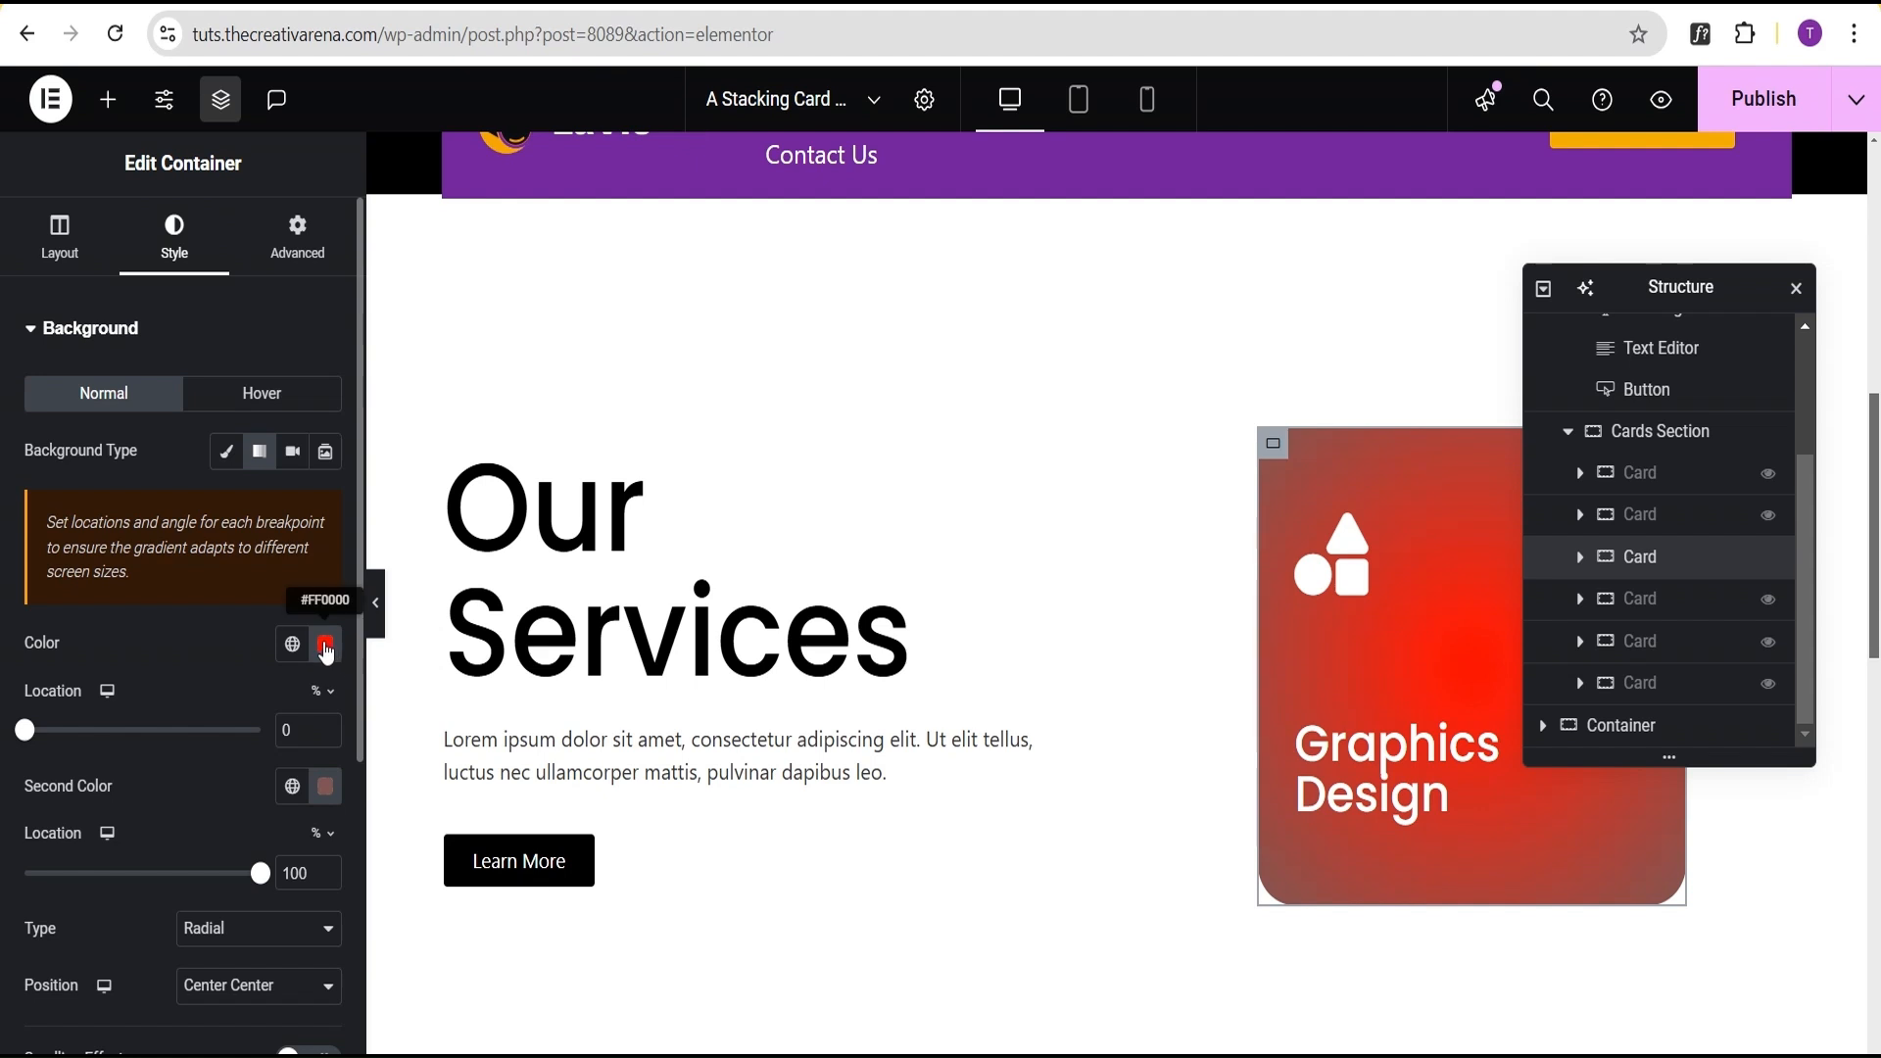
pyautogui.click(325, 644)
pyautogui.moveTo(185, 514); pyautogui.dragTo(252, 516)
# Copy the green hex code into the Graphics Design card's second gradient color and mute it to #5E6E47.
pyautogui.doubleClick(266, 577)
pyautogui.hotkey('ctrl', 'c')
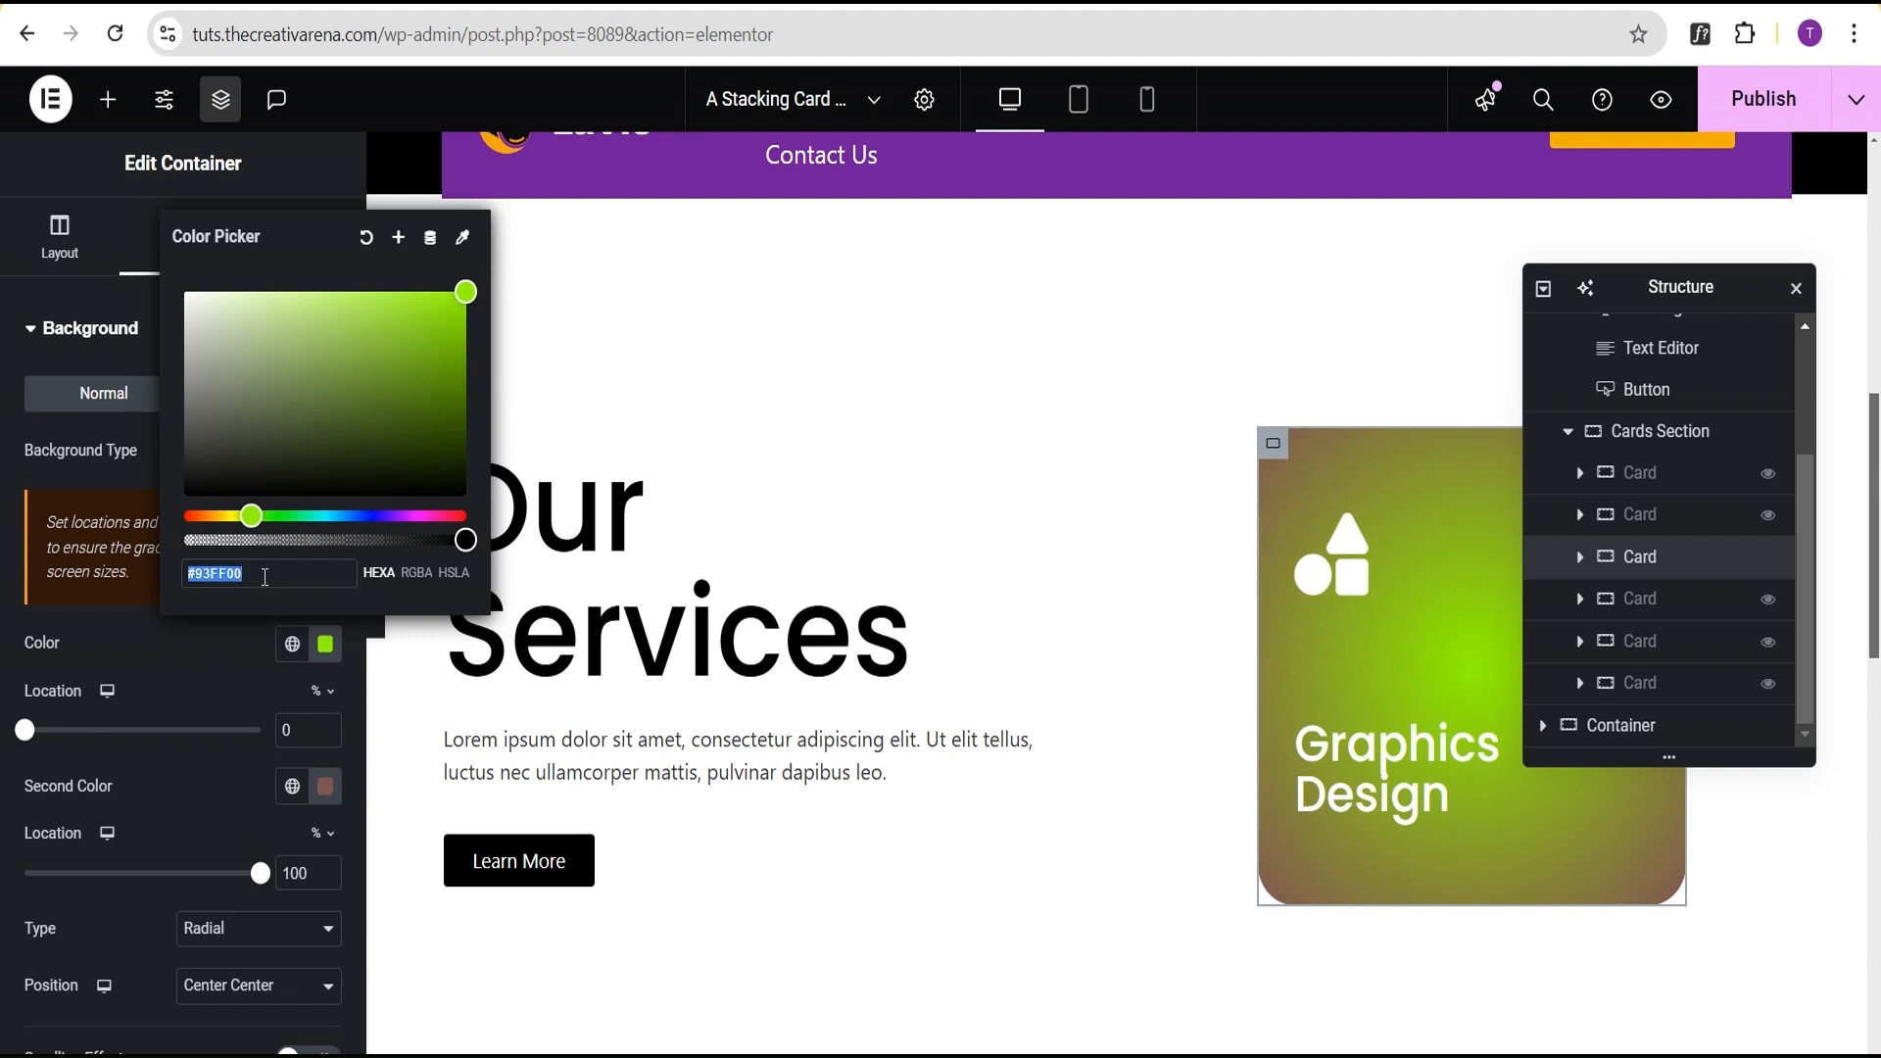
pyautogui.click(183, 691)
pyautogui.click(325, 788)
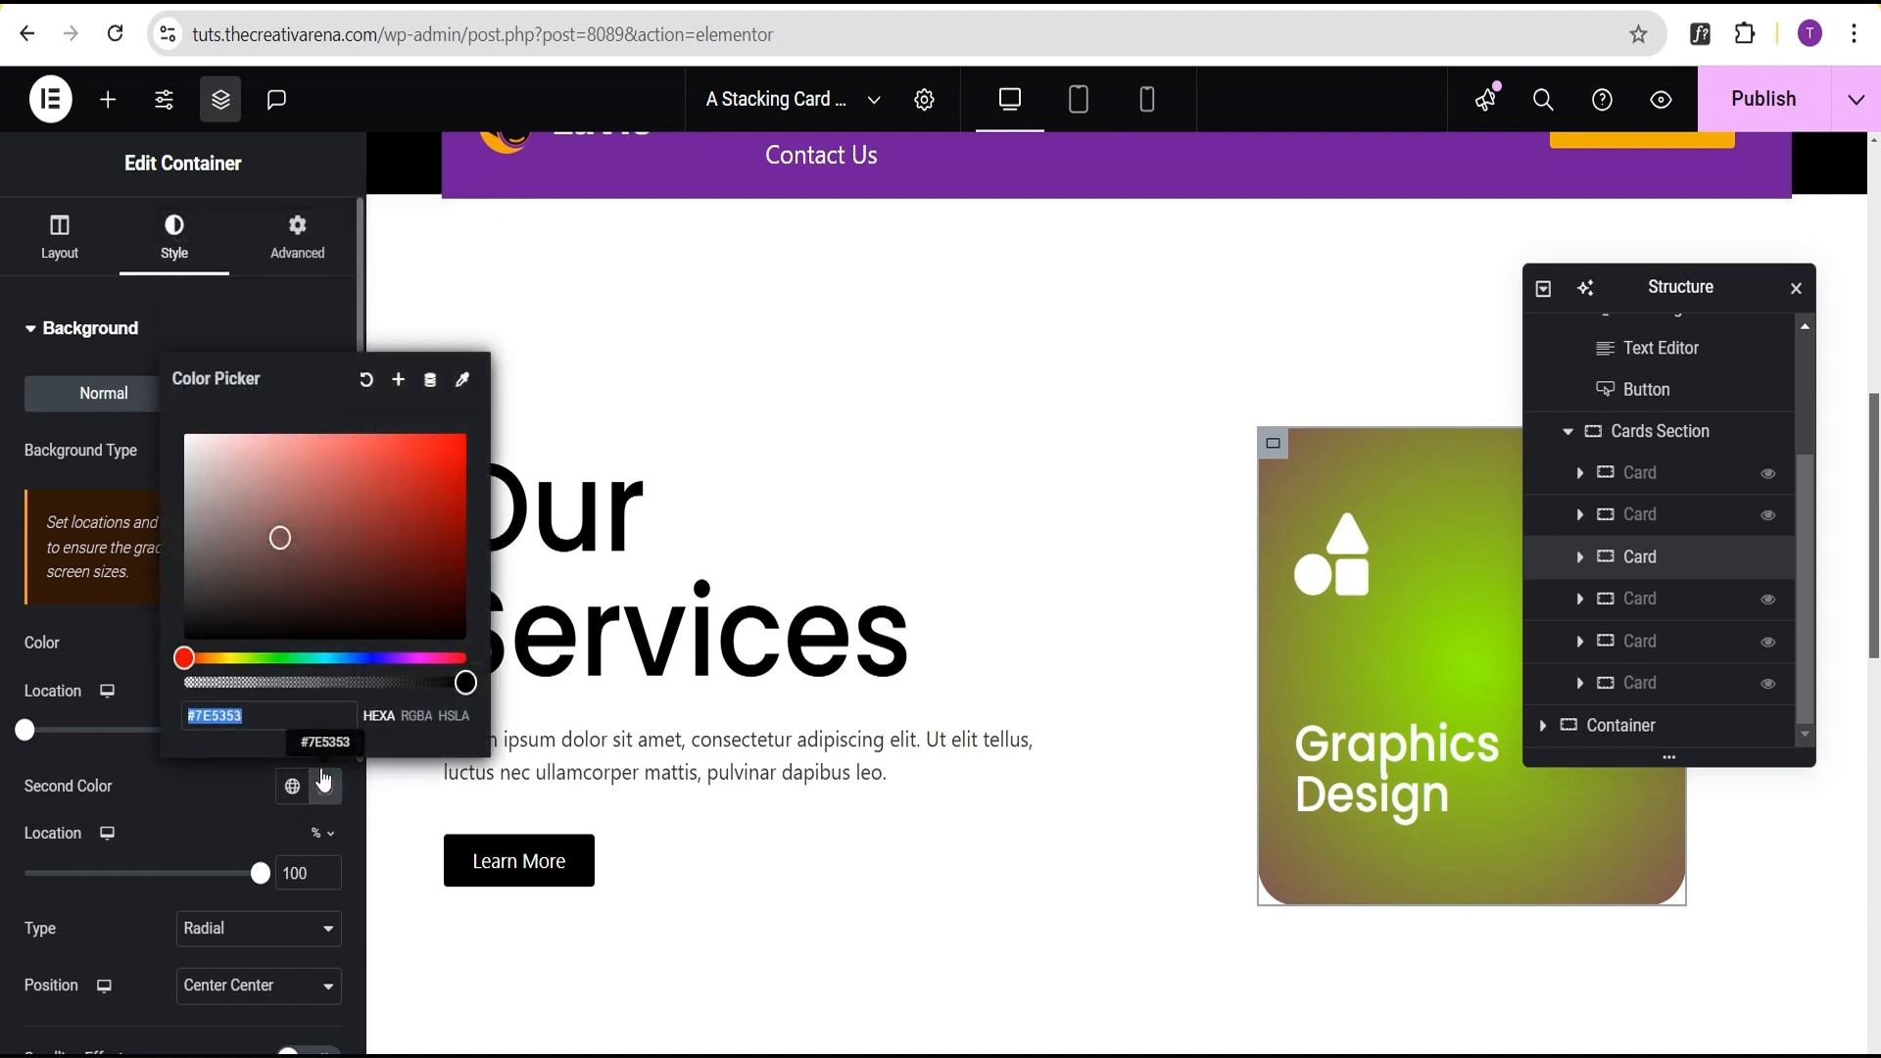
pyautogui.hotkey('ctrl', 'v')
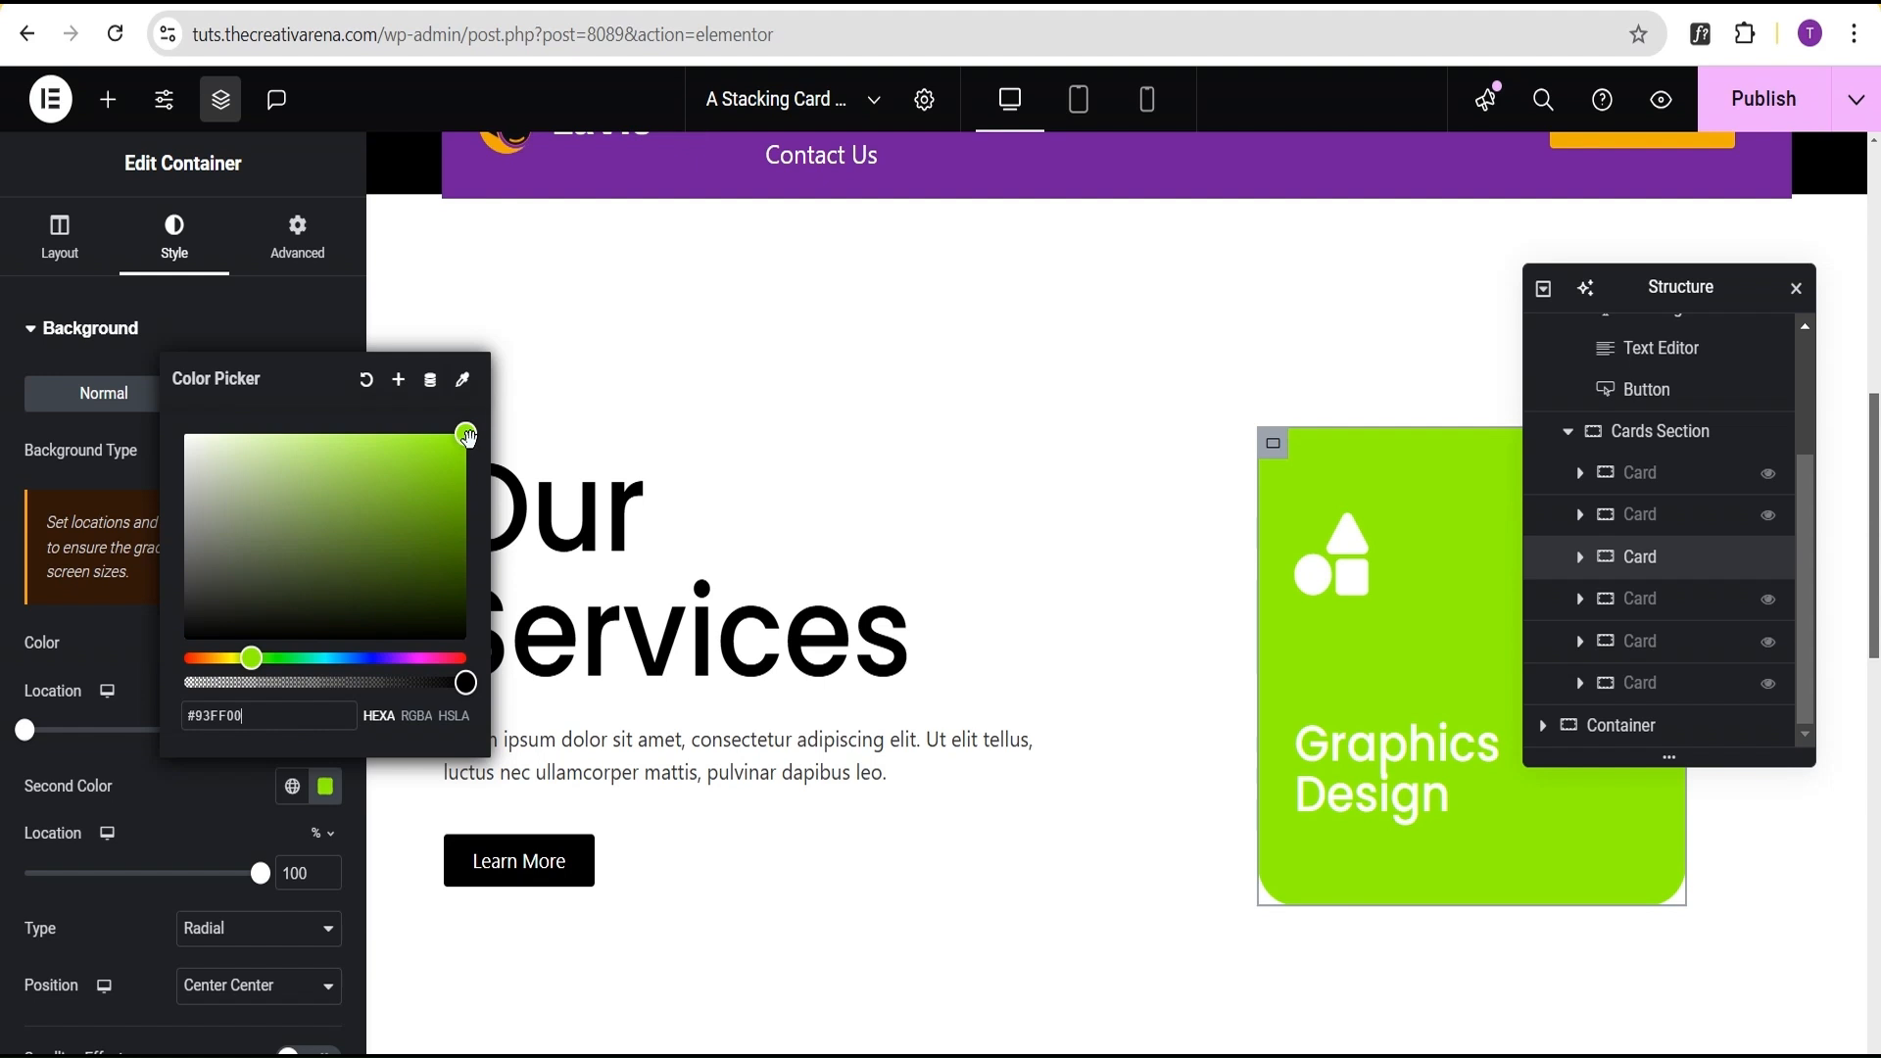
pyautogui.moveTo(464, 436); pyautogui.dragTo(285, 551)
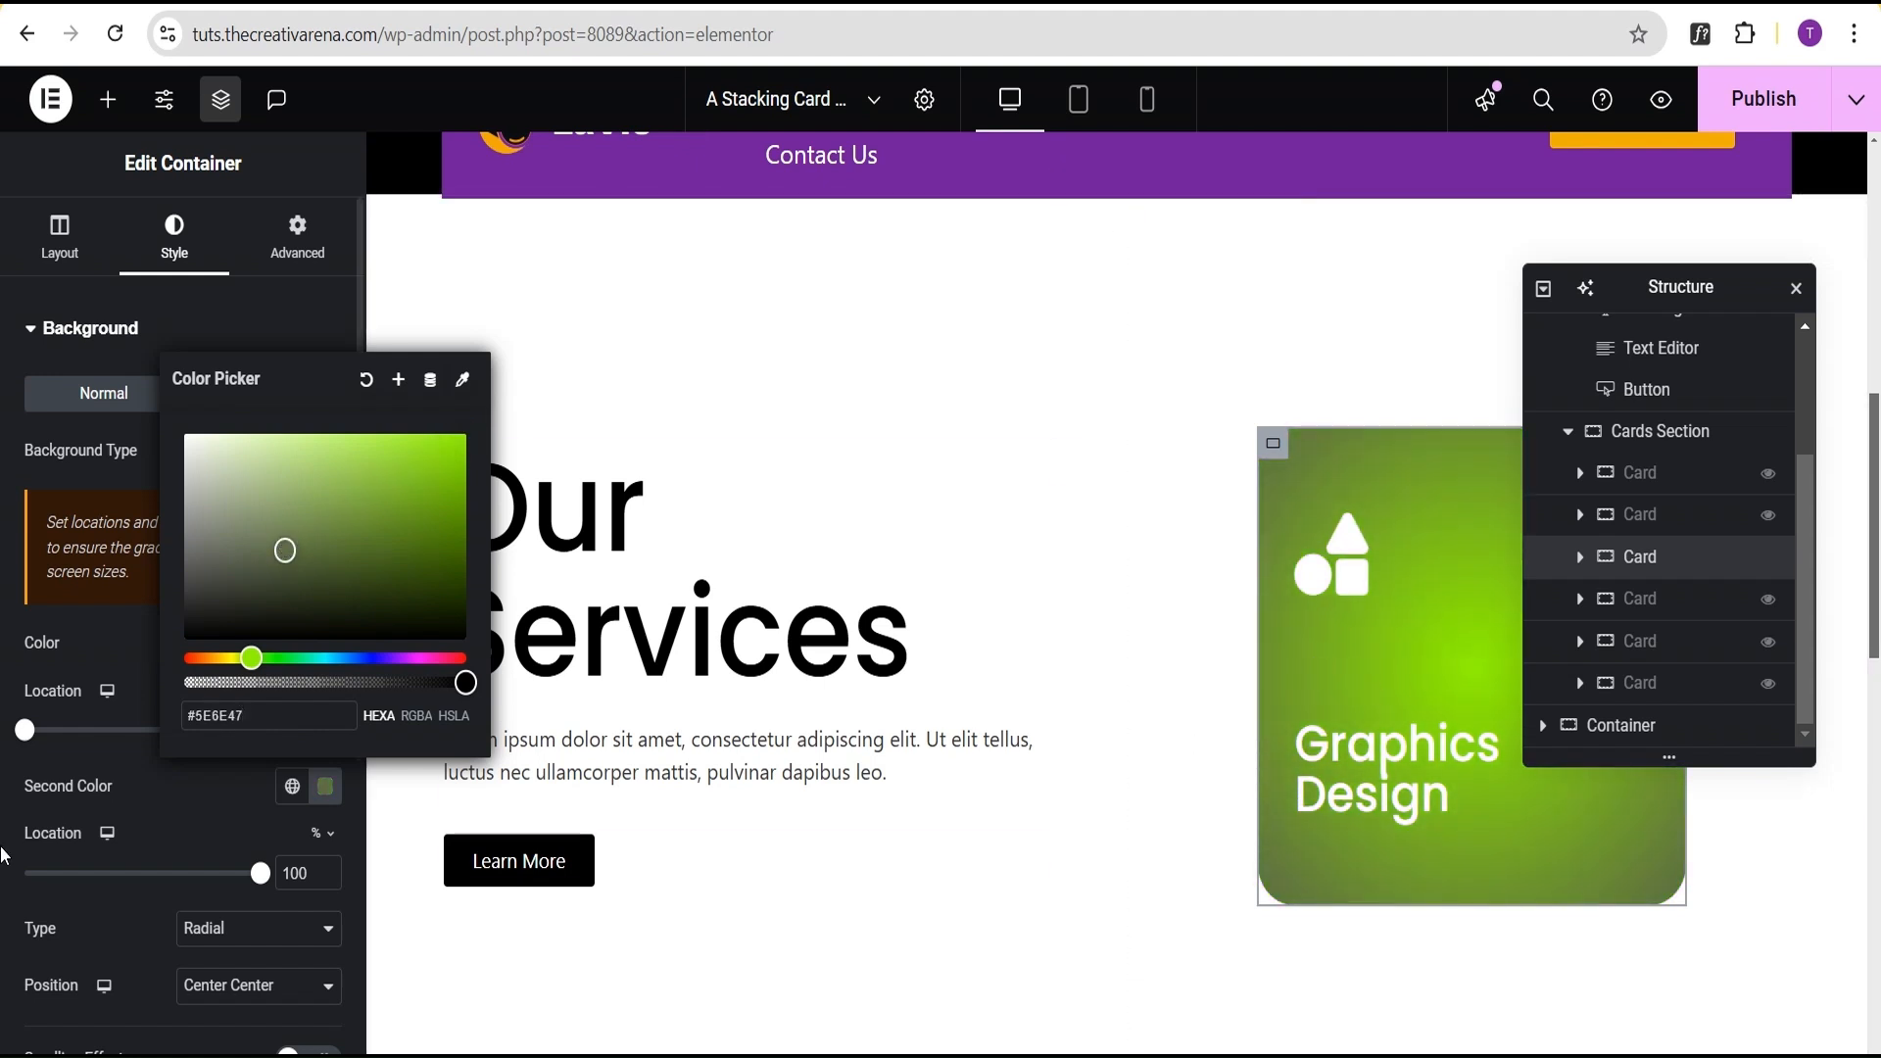
pyautogui.click(181, 806)
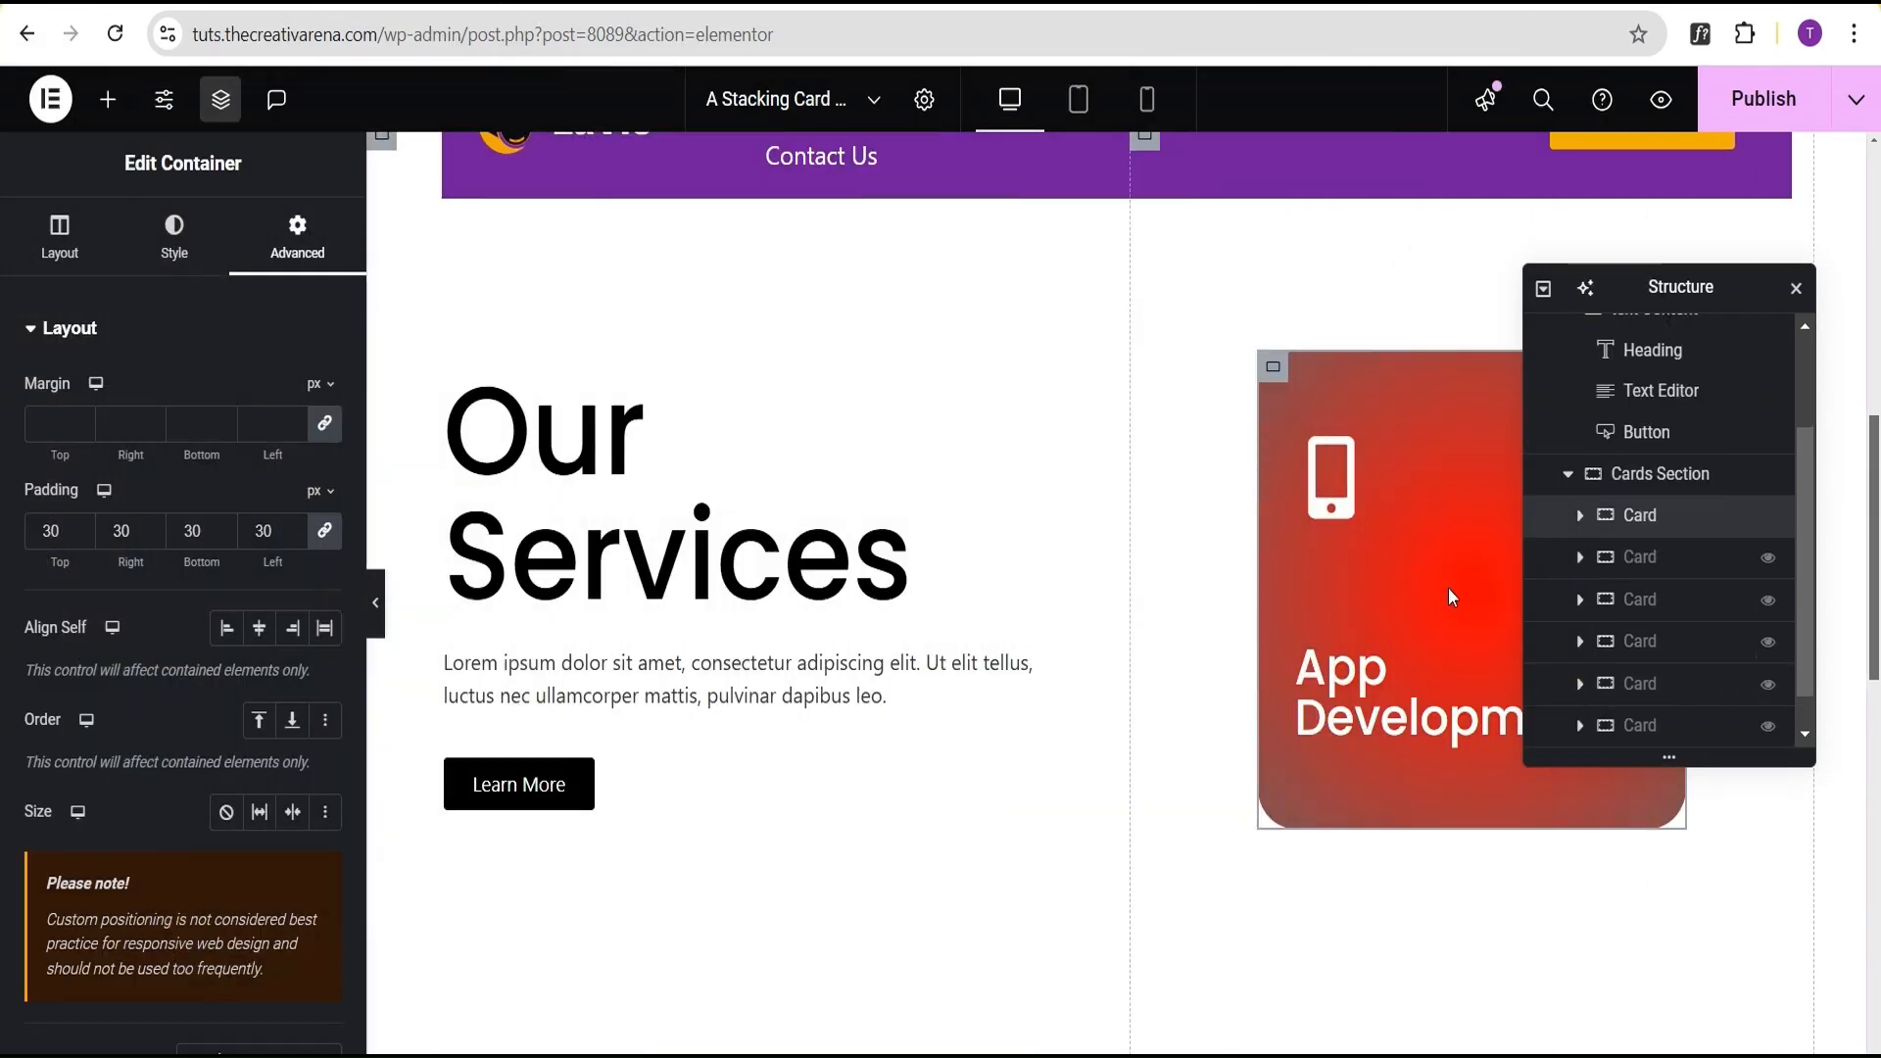
# Unhide the five hidden cards of the Cards Section in the structure, from Web Development through AI Technology.
pyautogui.click(1768, 560)
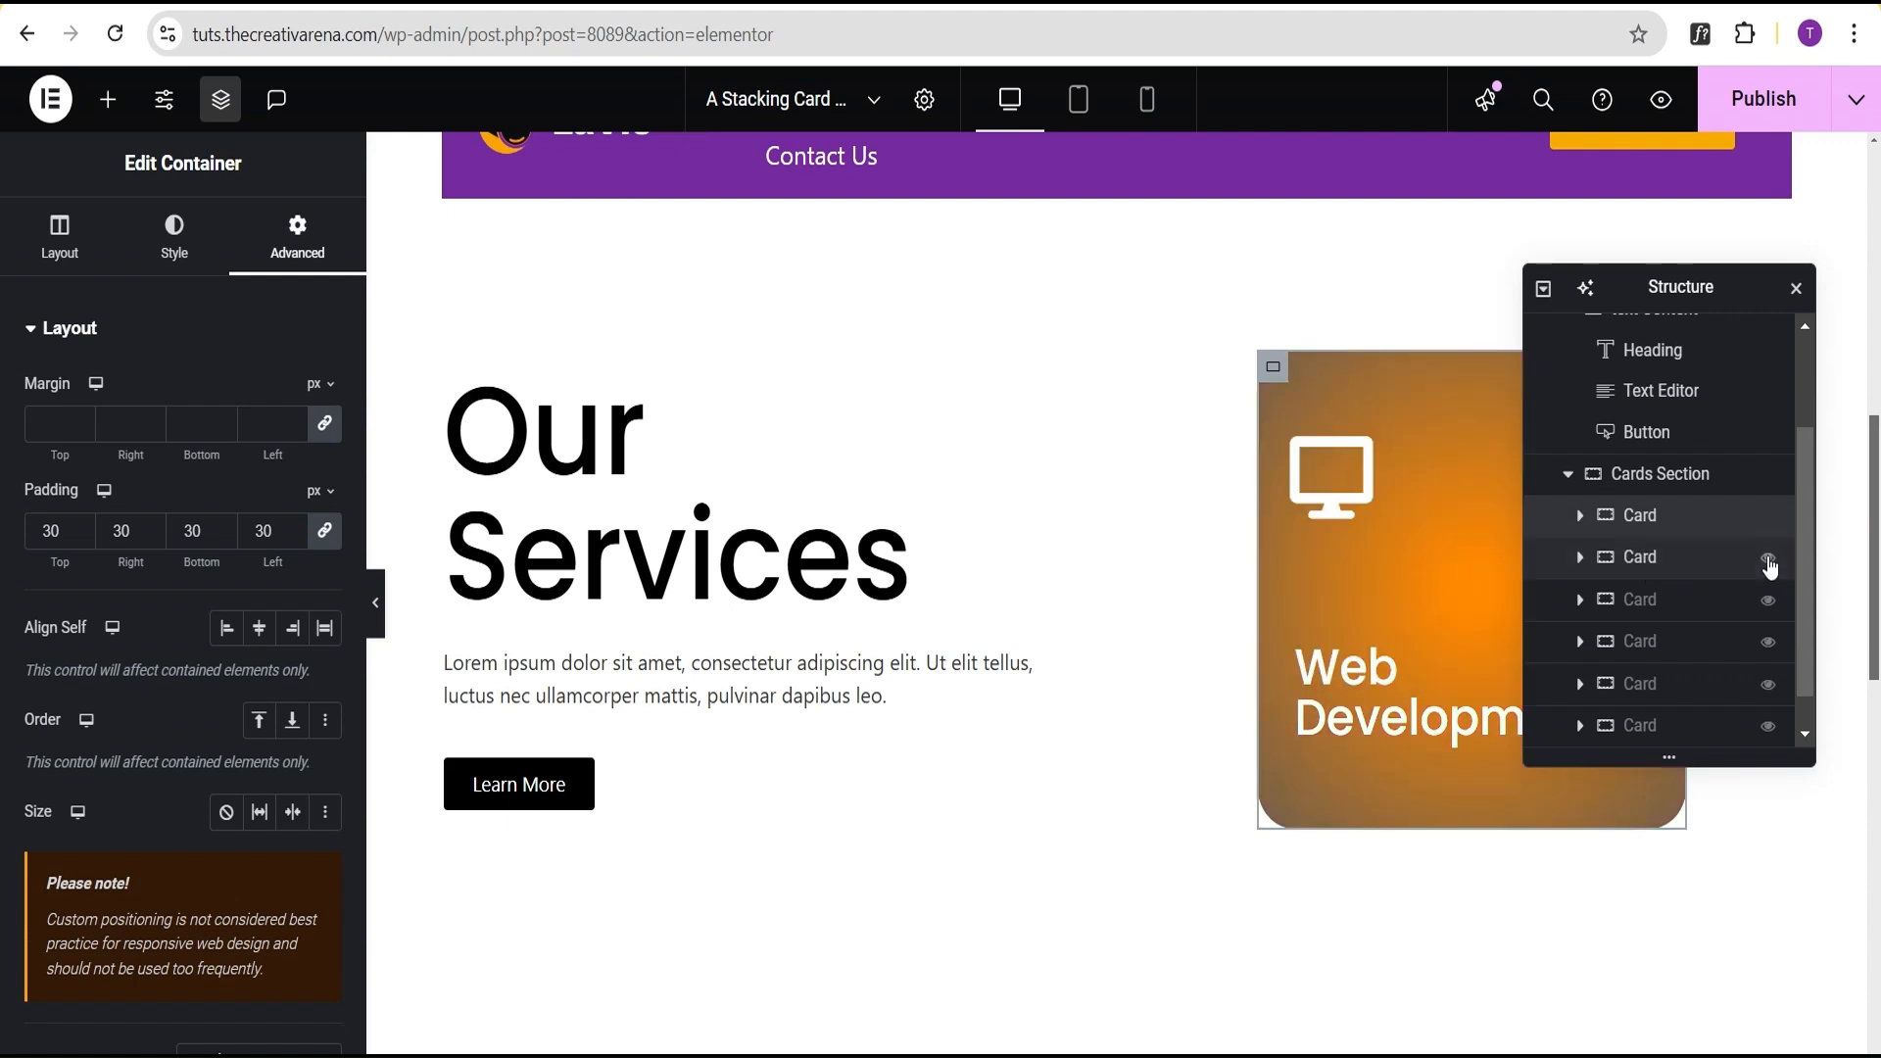
pyautogui.click(1768, 602)
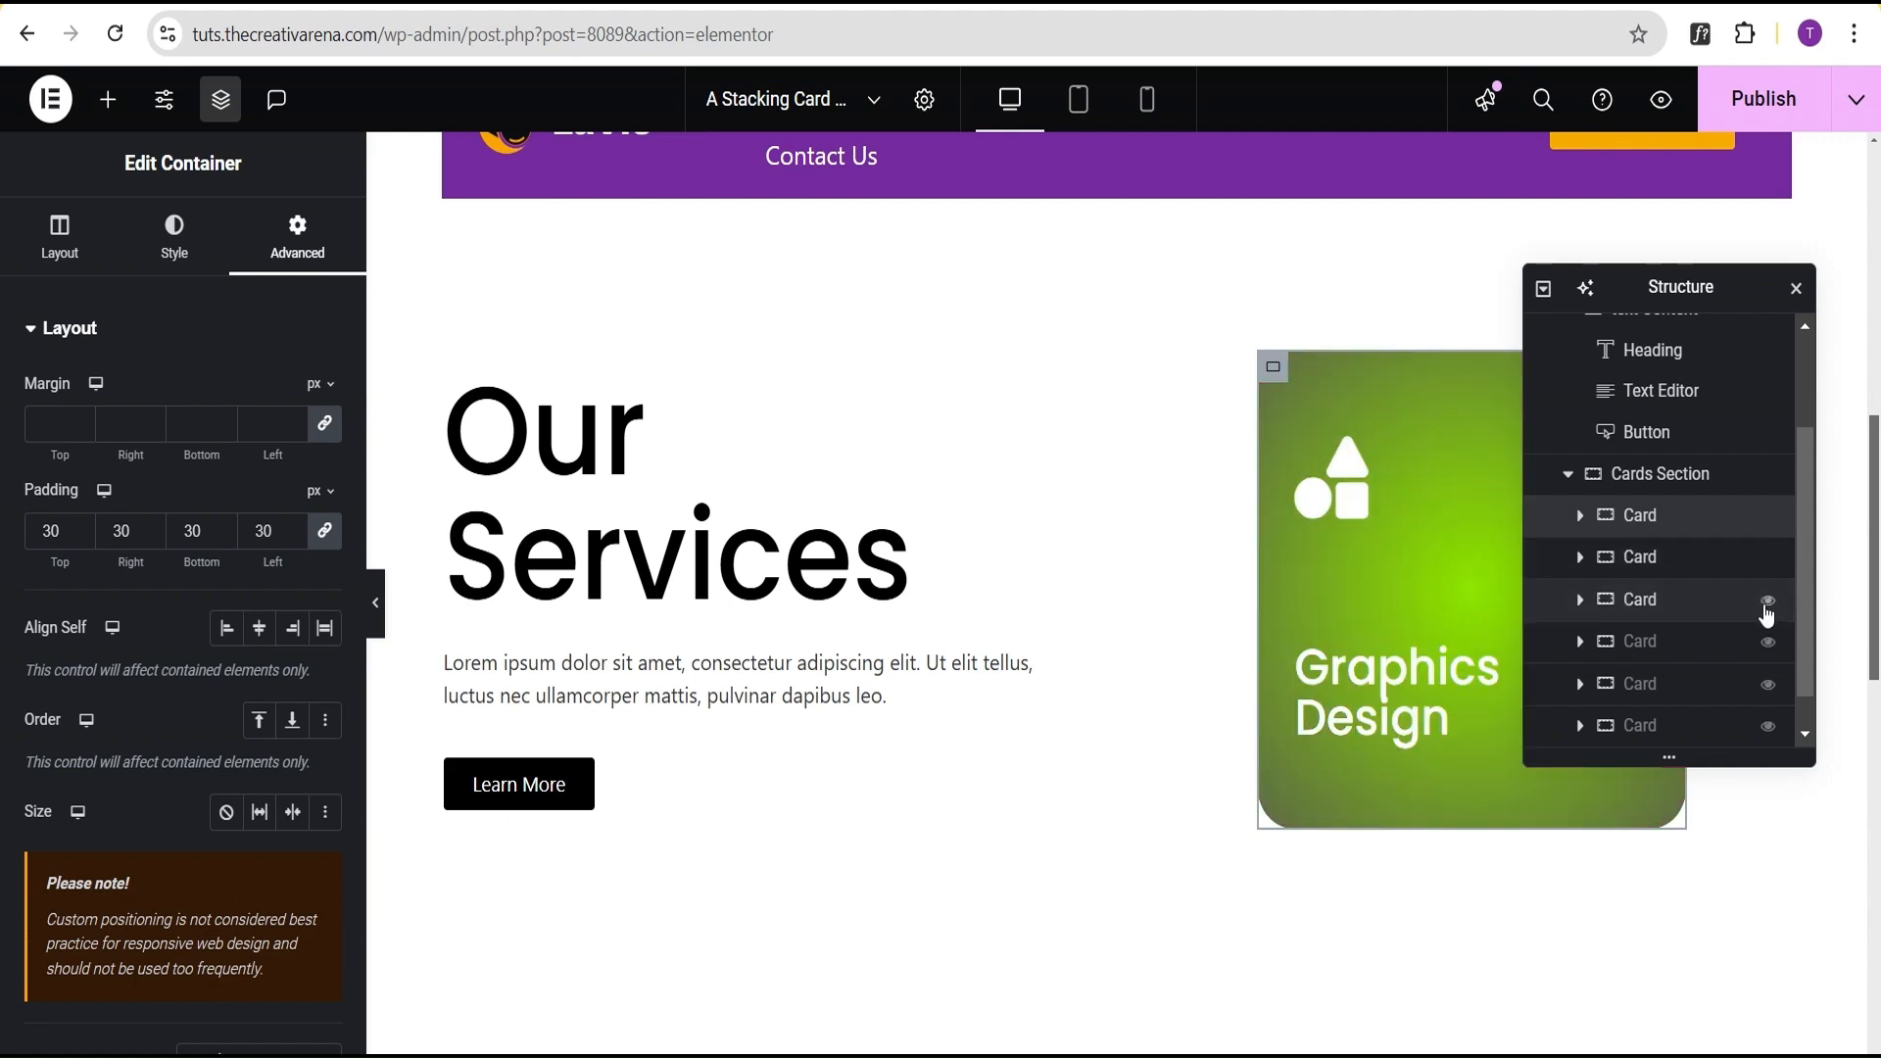
pyautogui.click(1768, 643)
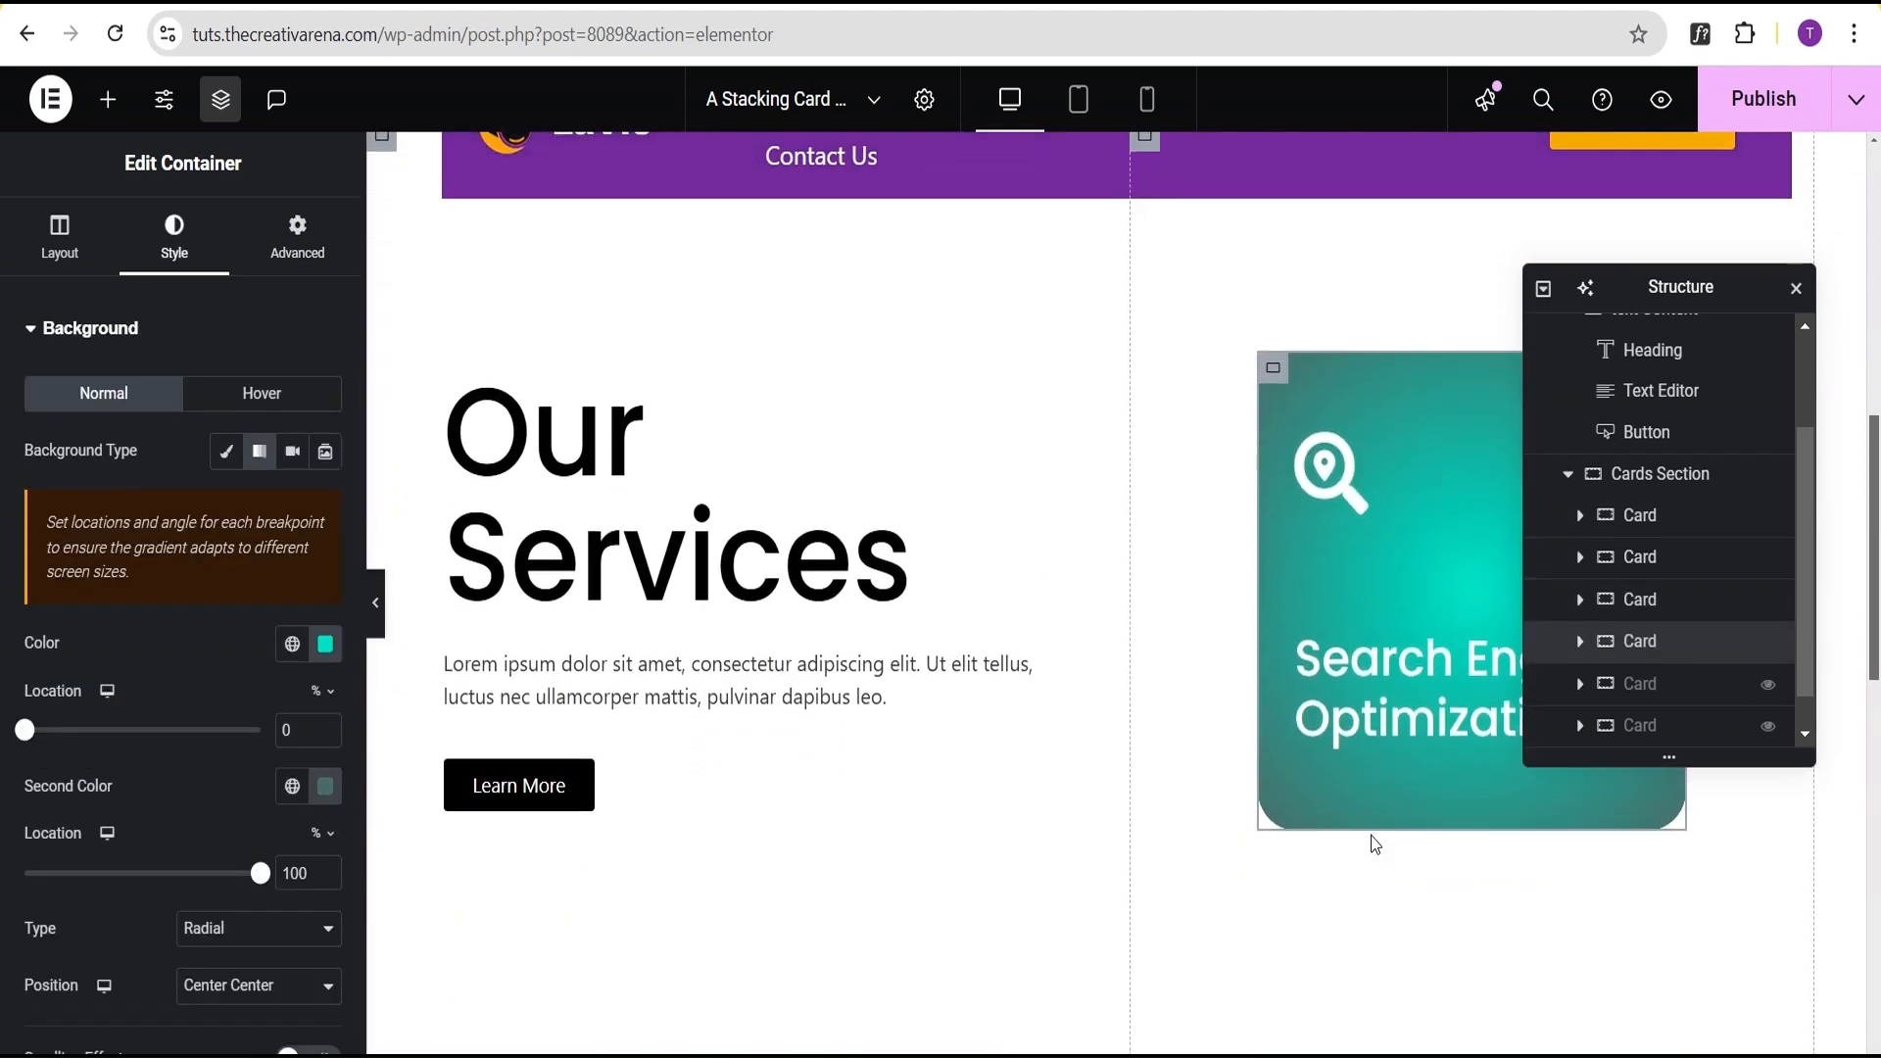
pyautogui.click(1769, 686)
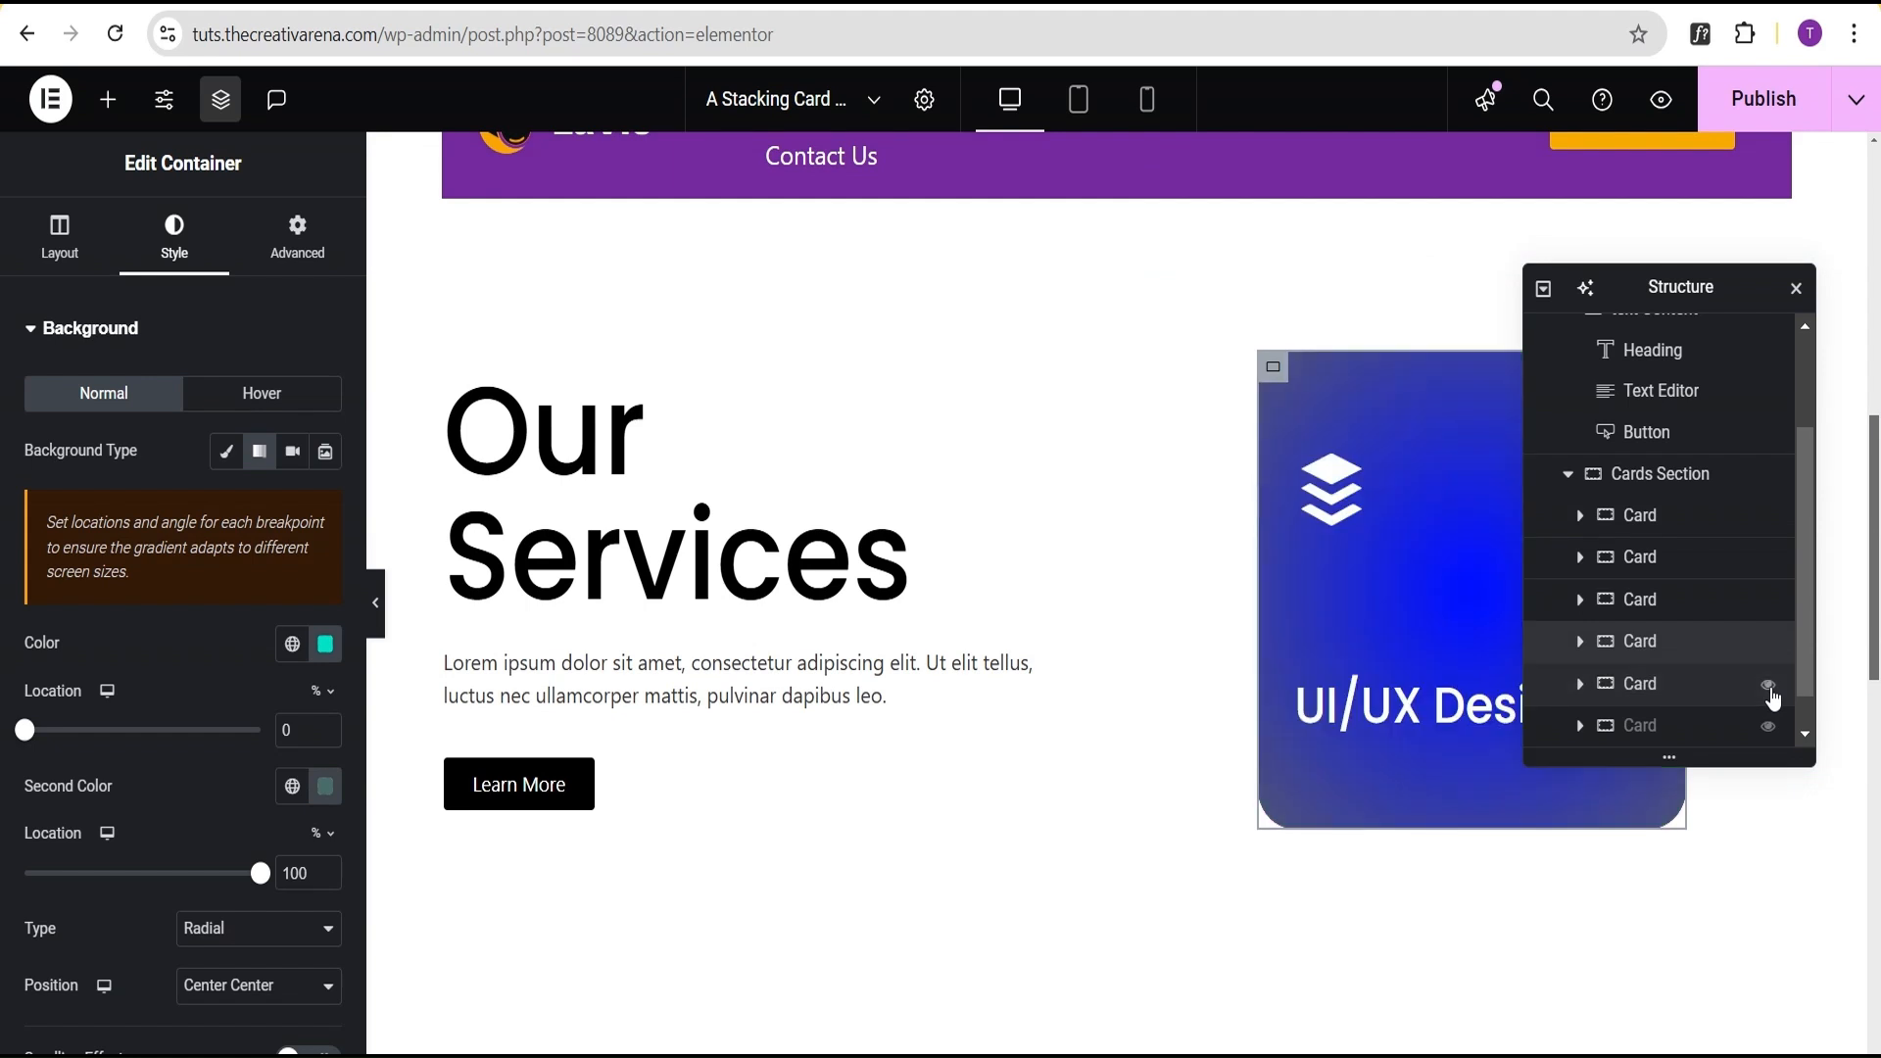
pyautogui.scroll(-1, 1761, 735)
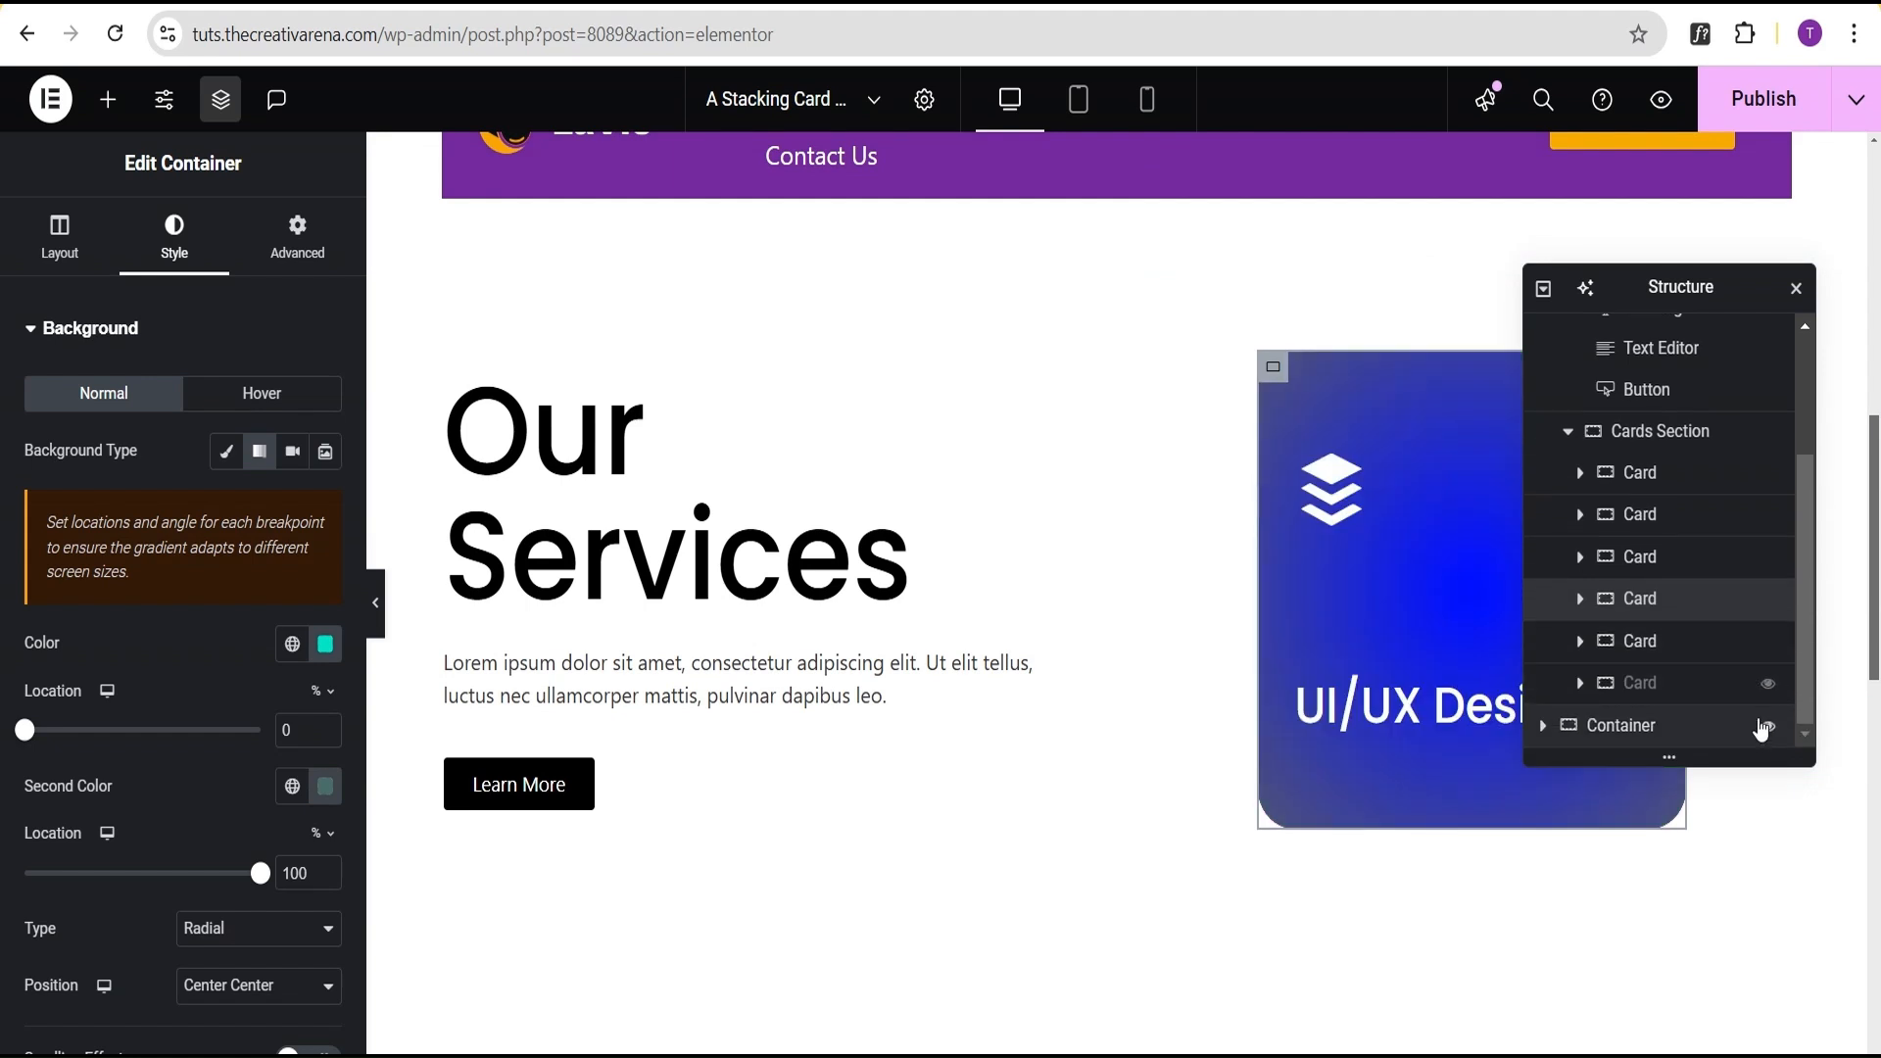
pyautogui.click(1766, 686)
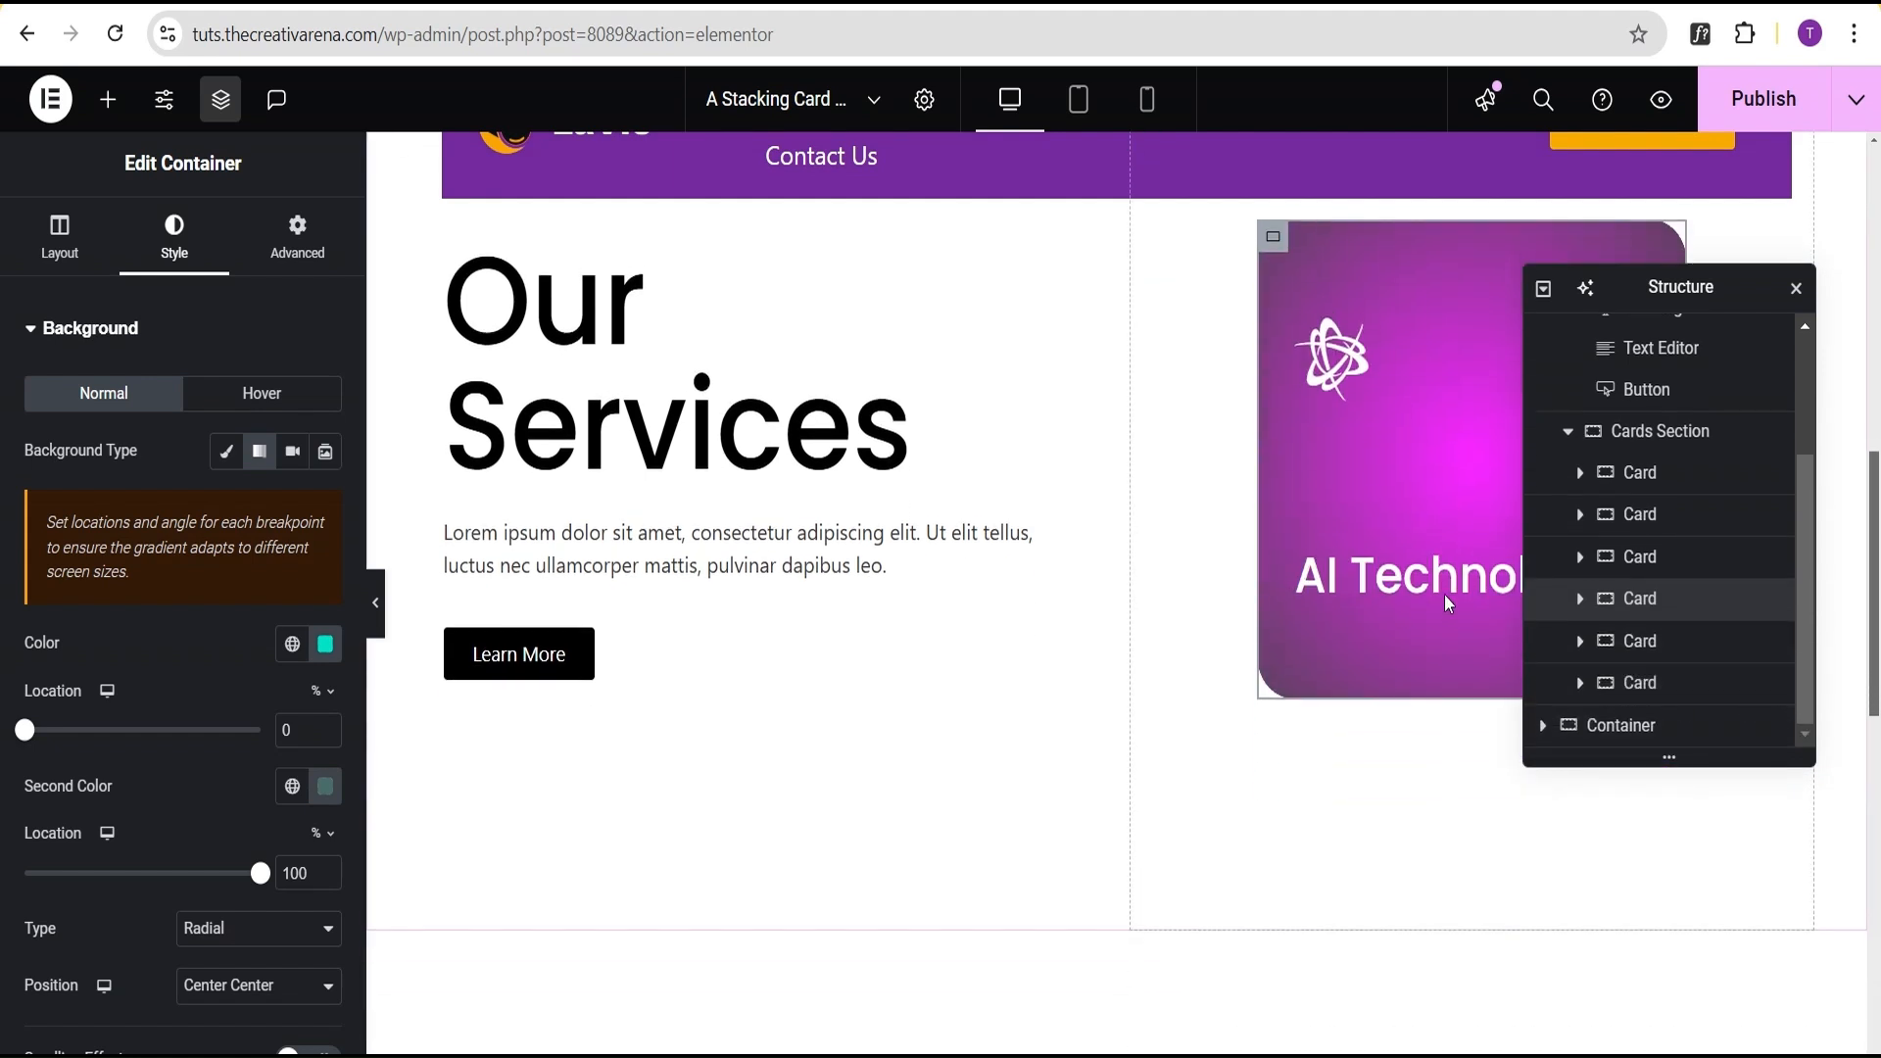
pyautogui.scroll(3, 1450, 667)
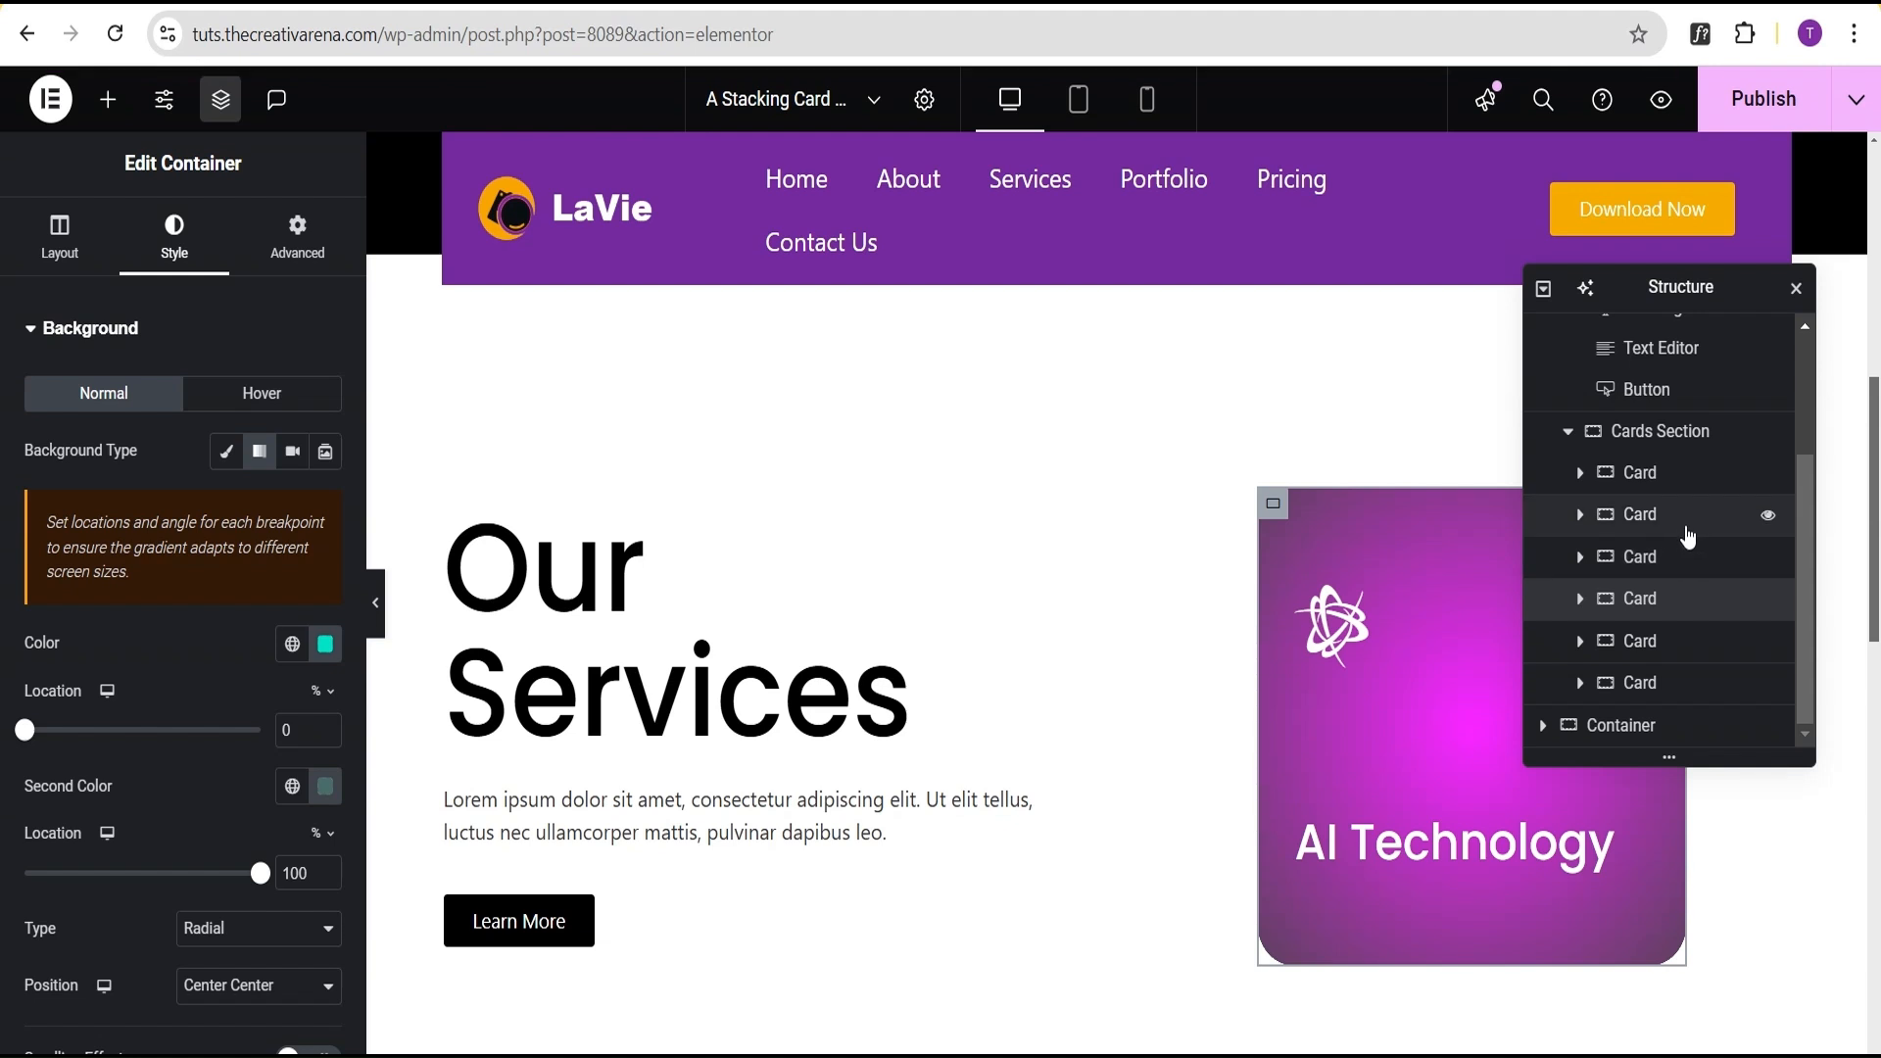
# Collapse the Cards Section in the structure and give it the CSS class tca-stacked-cards, copied from Stacking card.css in the code editor.
pyautogui.scroll(3, 1769, 549)
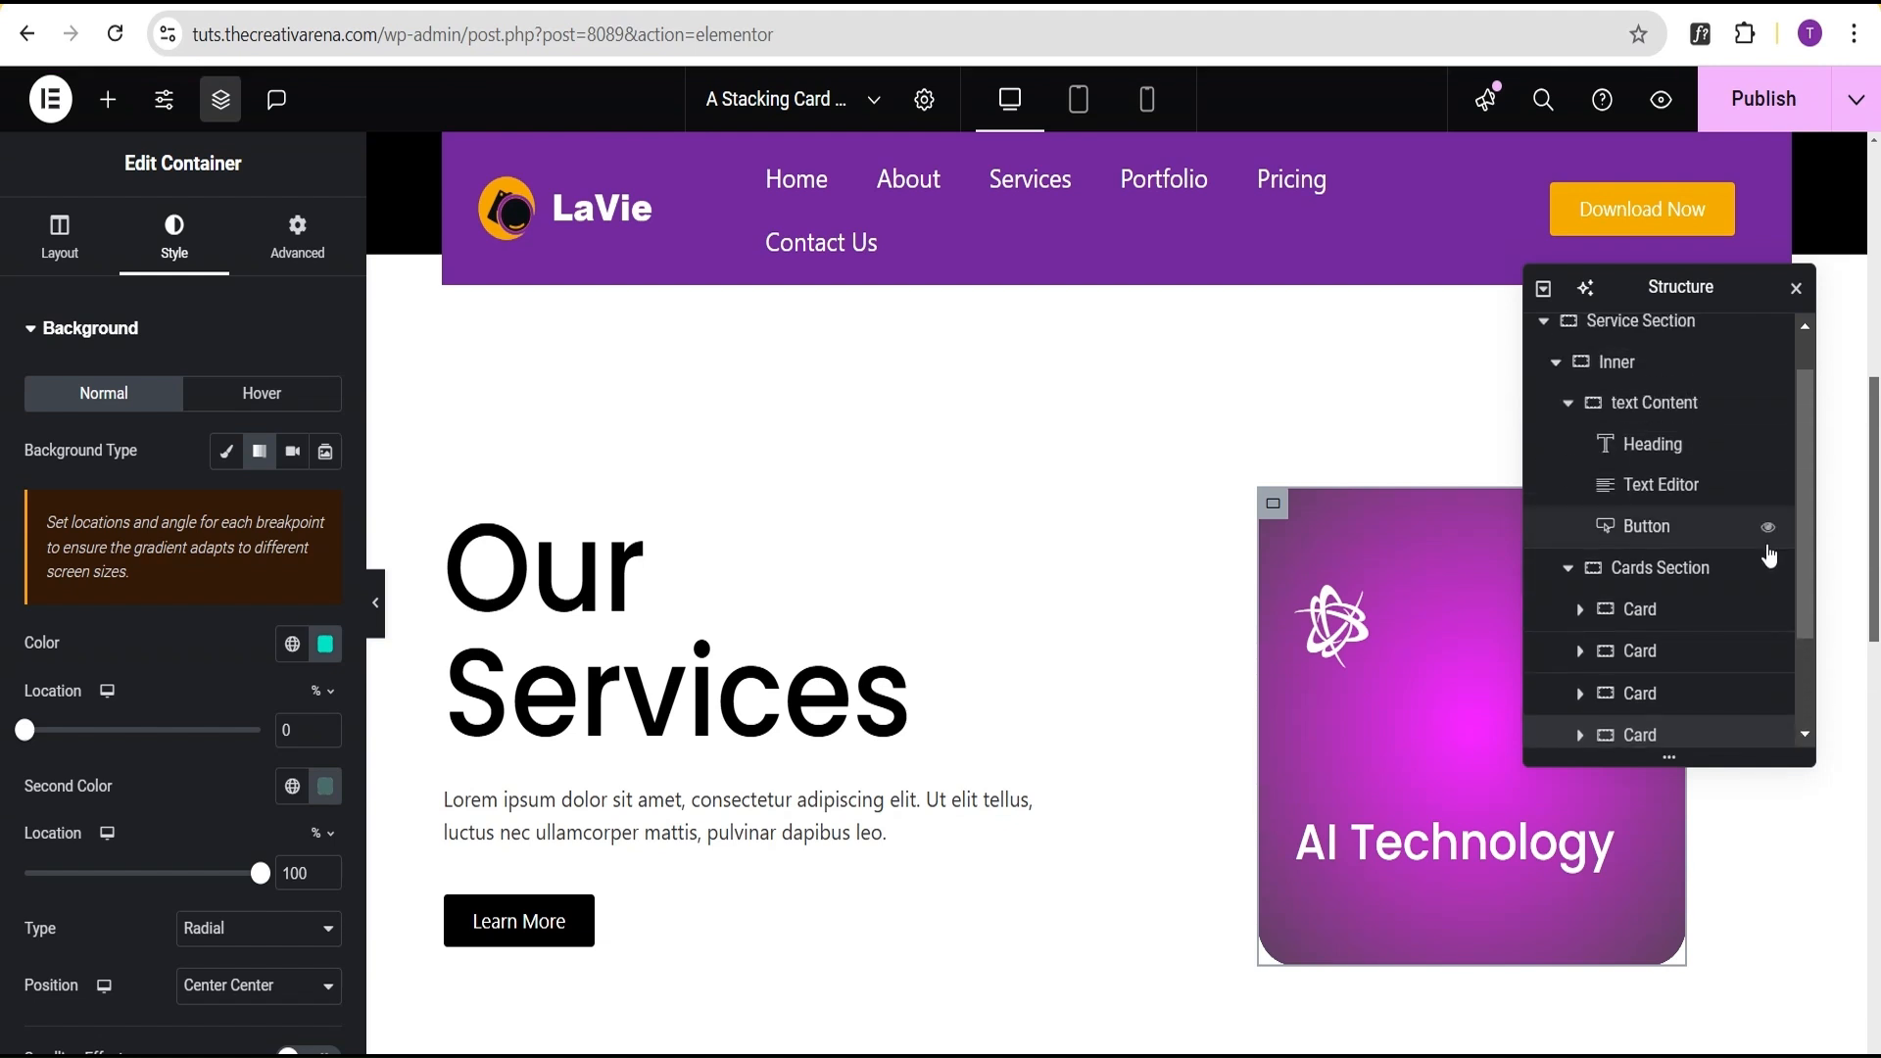
pyautogui.click(1567, 568)
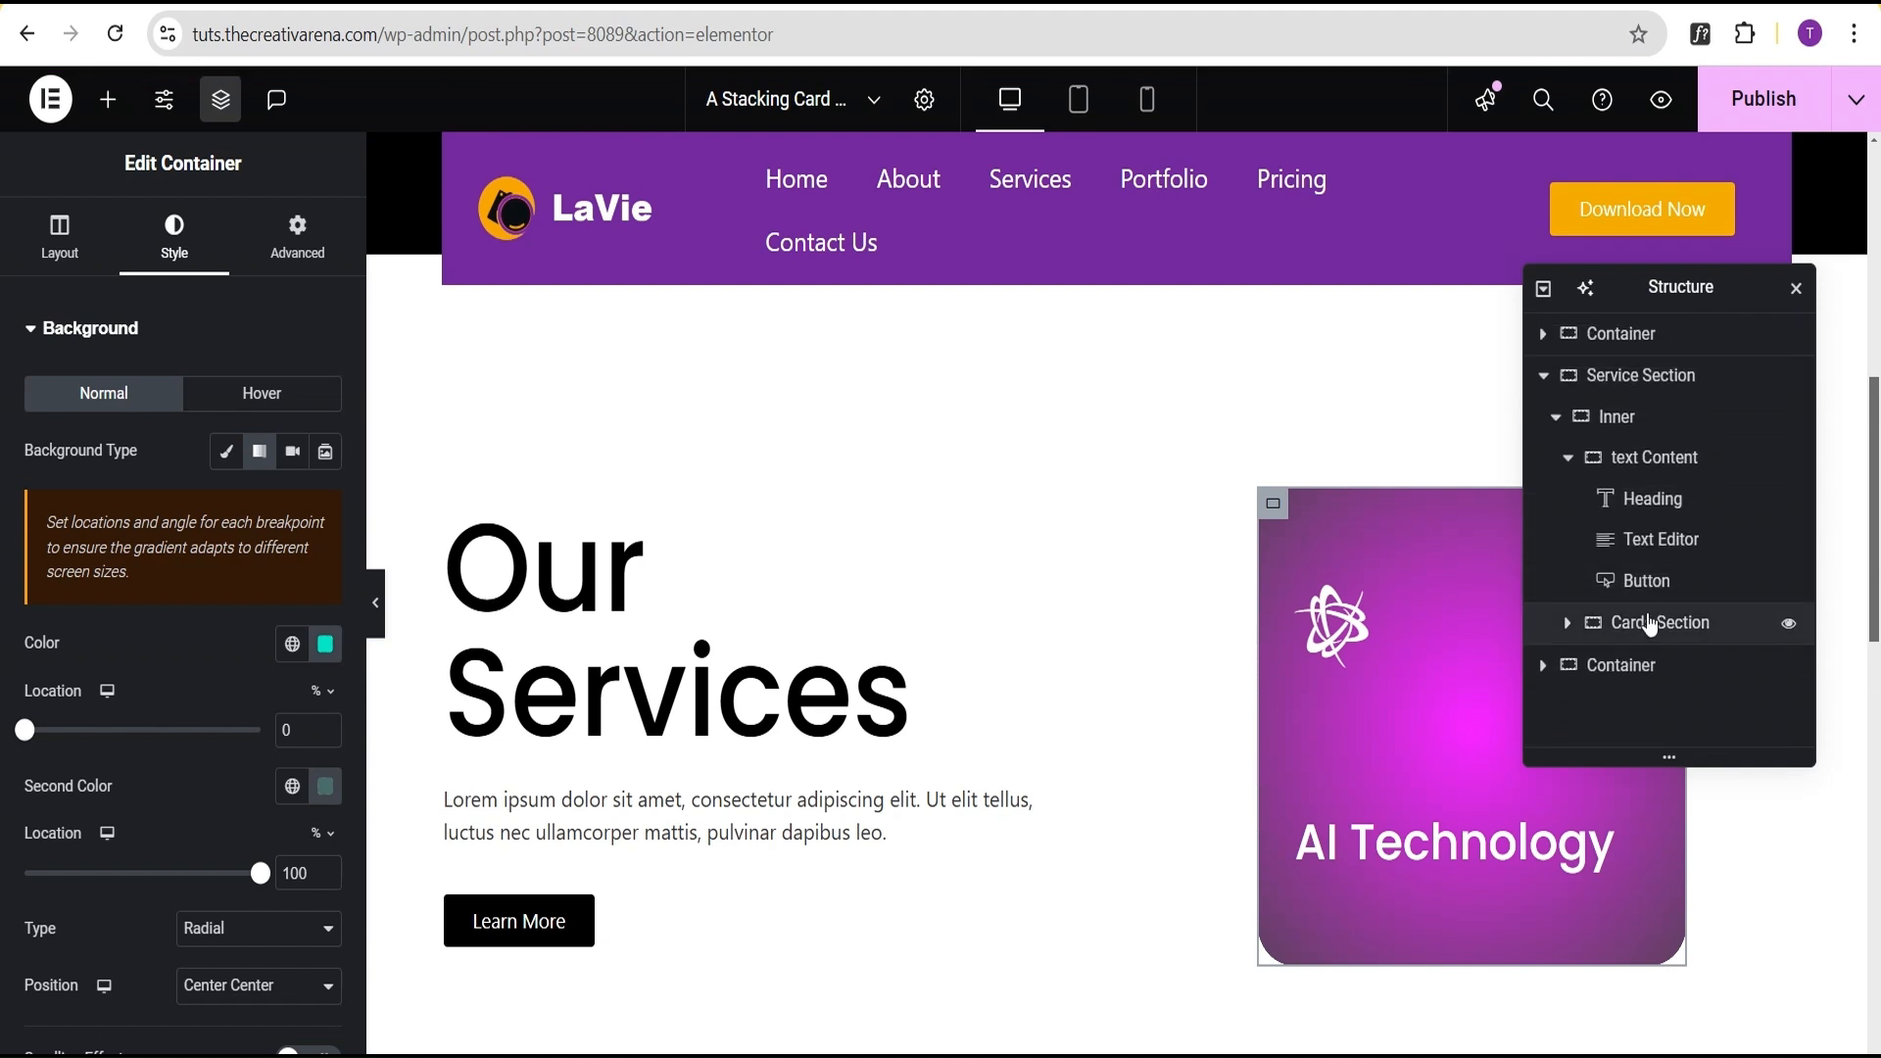
pyautogui.click(1683, 632)
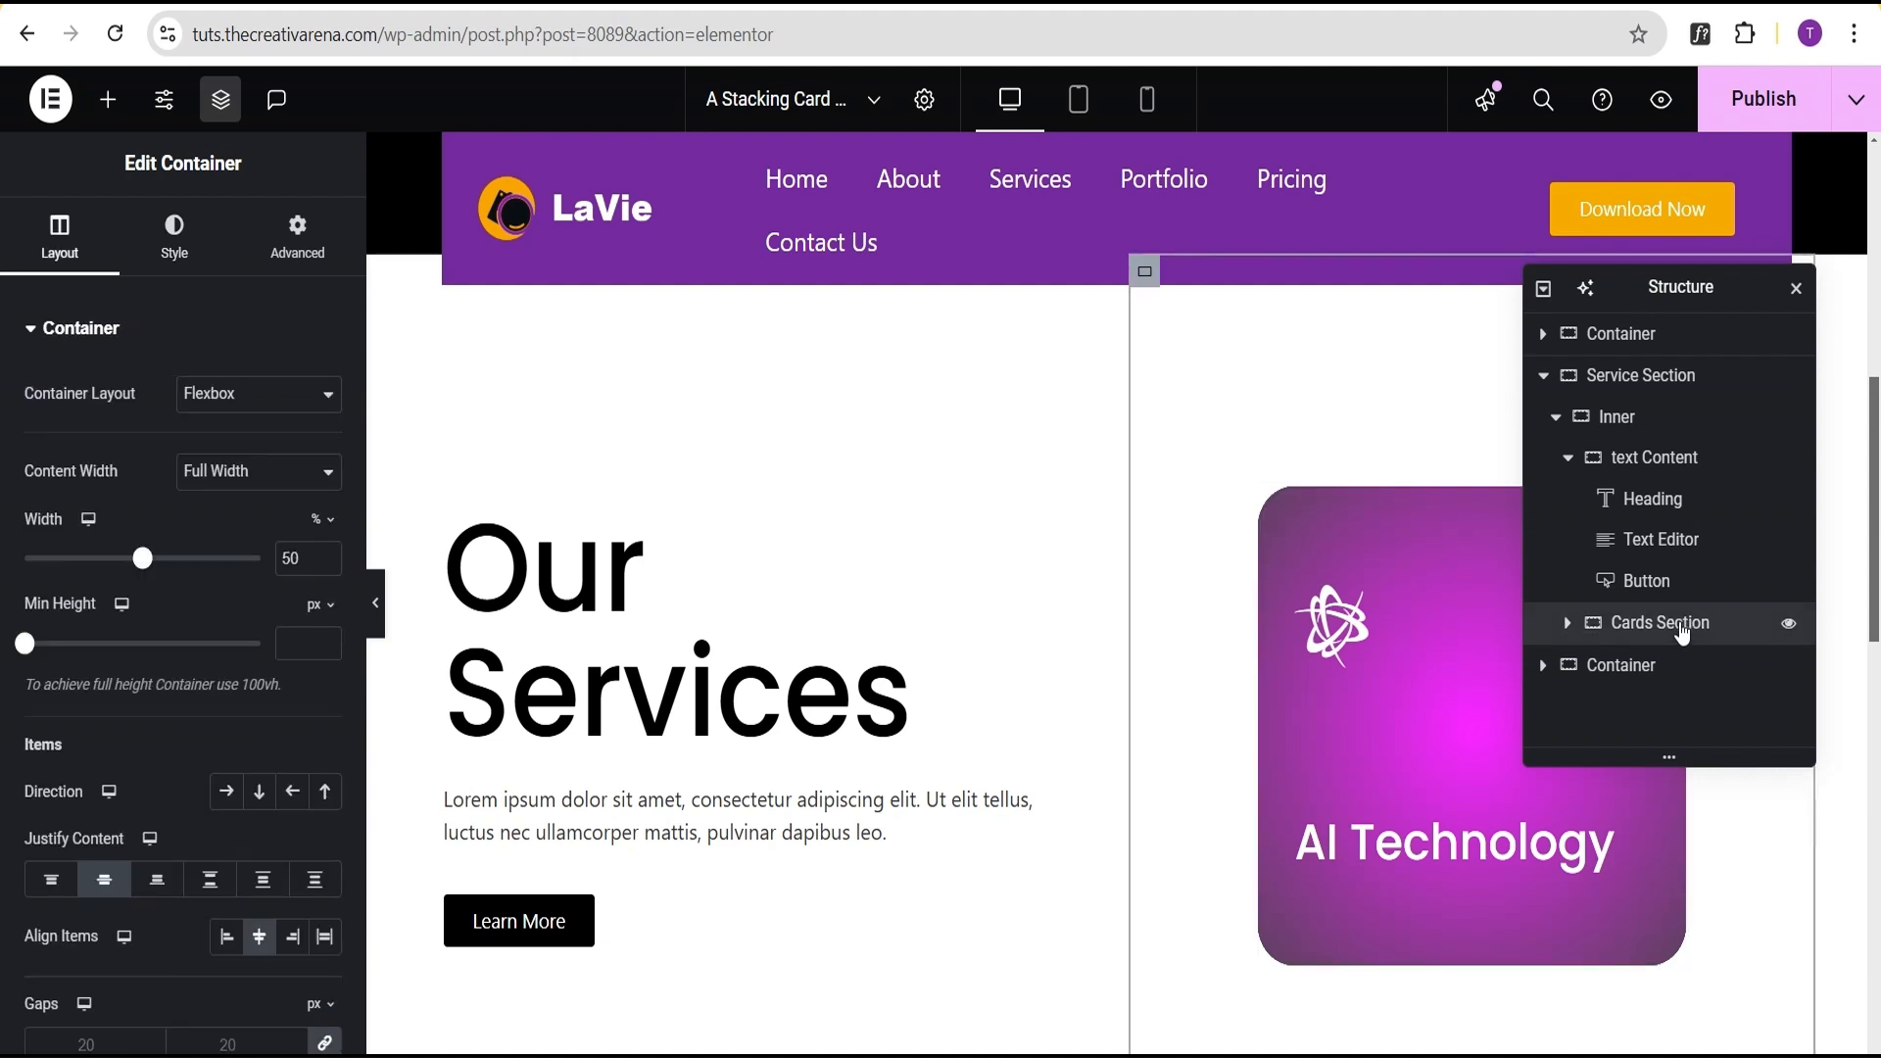
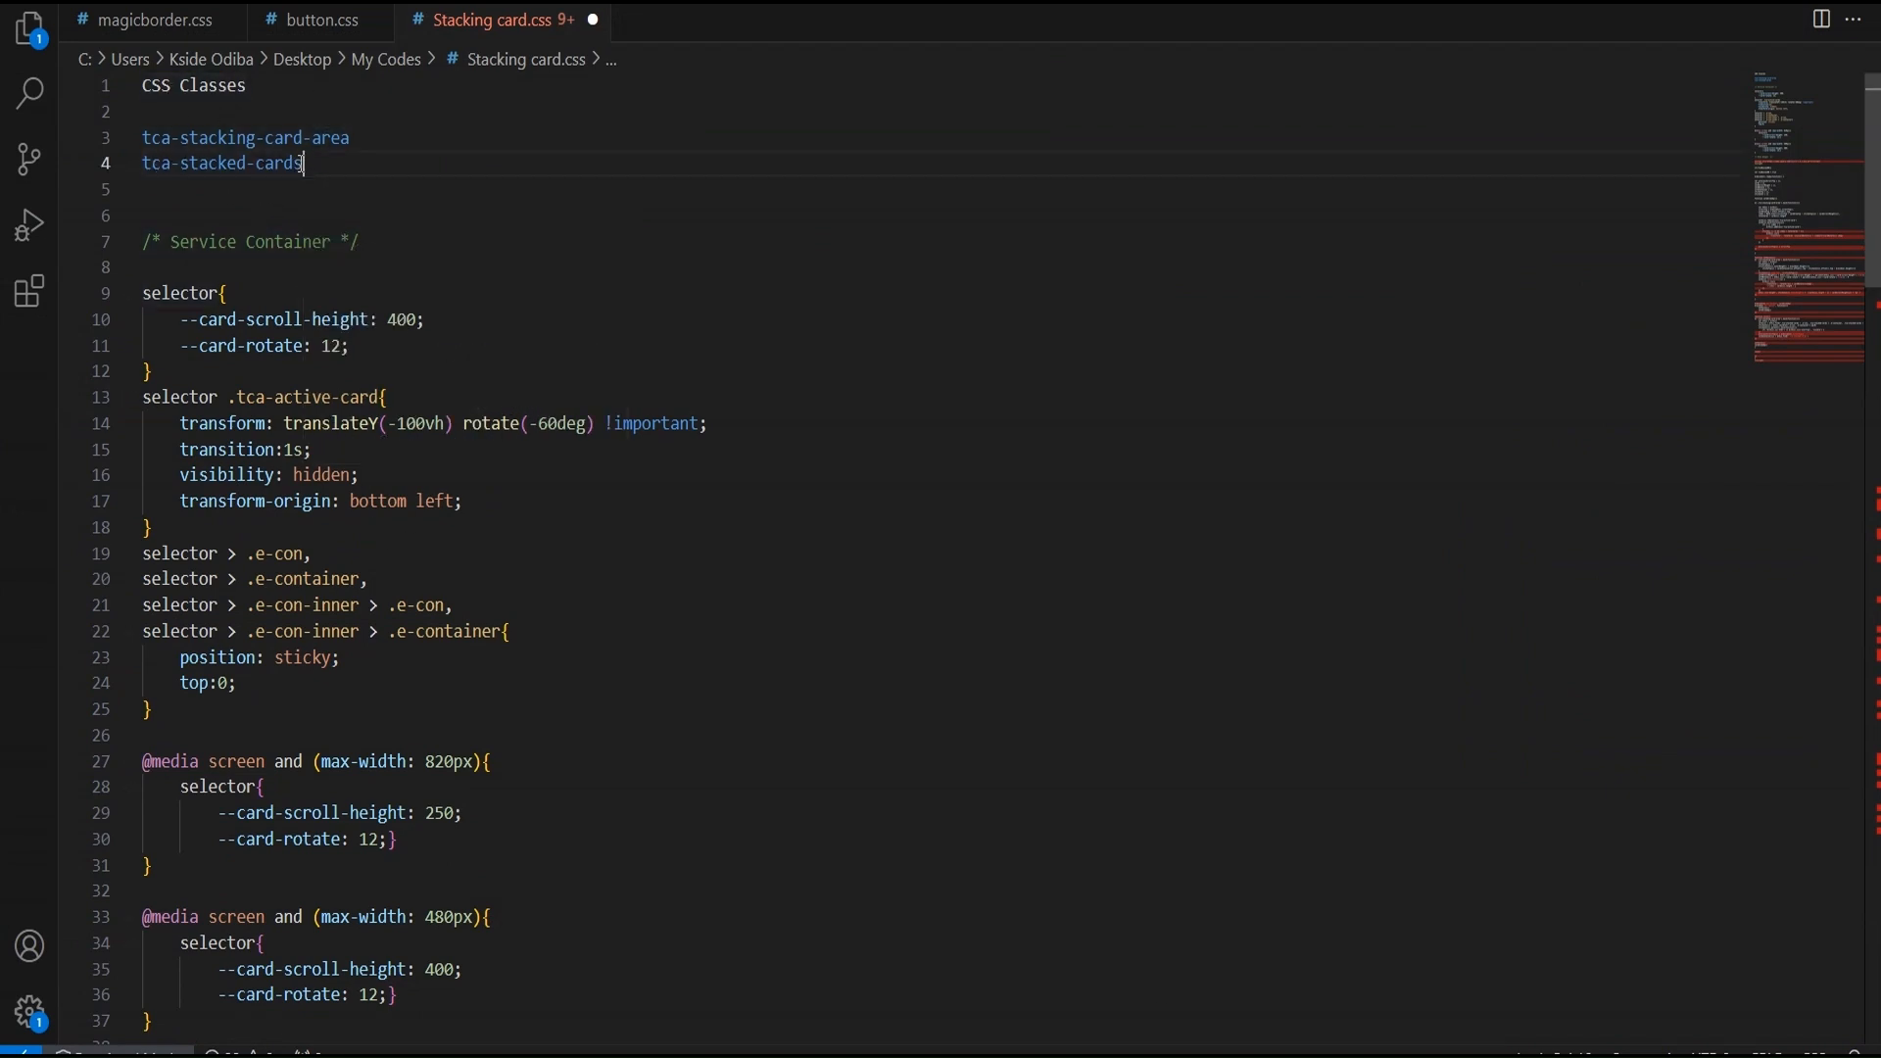
pyautogui.moveTo(305, 164); pyautogui.dragTo(163, 162)
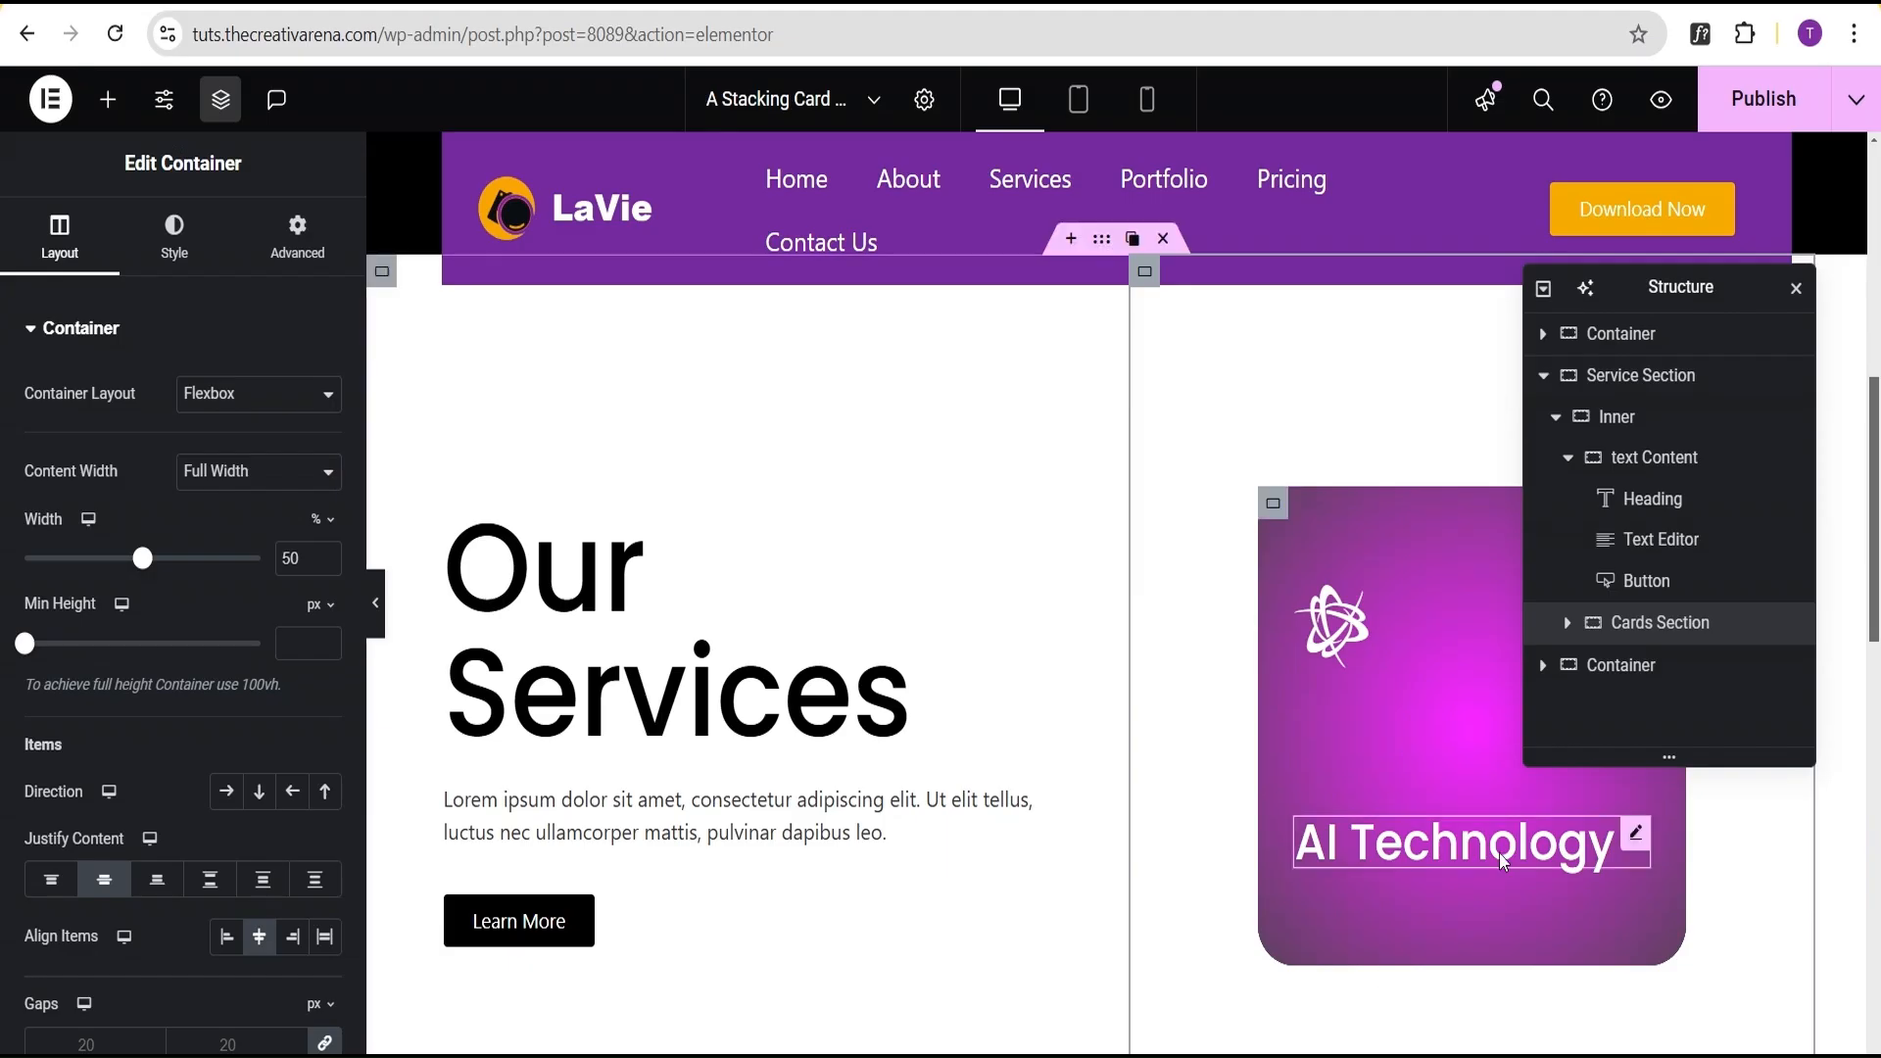
pyautogui.click(297, 233)
pyautogui.scroll(-4, 284, 324)
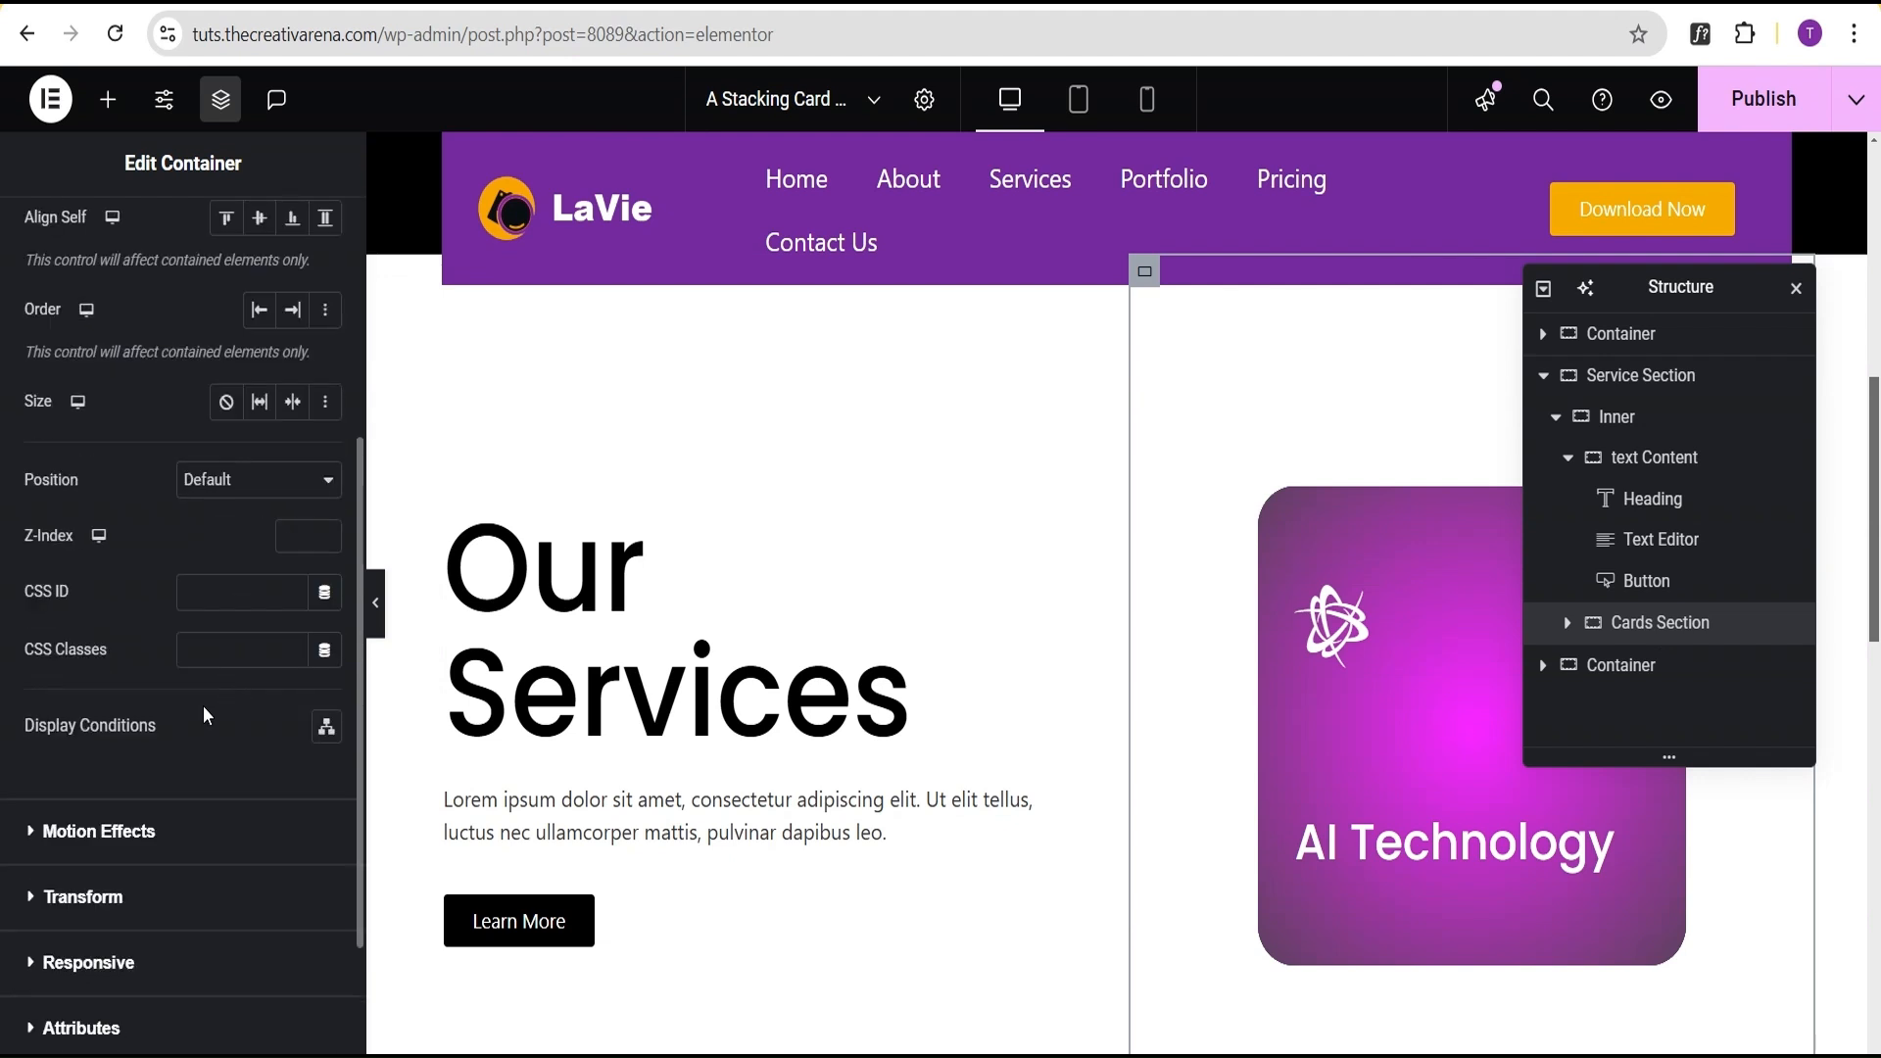
pyautogui.click(191, 658)
pyautogui.write('tca-stacked-cards')
# Copy the class tca-stacking-card-area from Stacking card.css in the code editor and assign it as the Service Section's CSS class.
pyautogui.hotkey('alt', 'Tab')
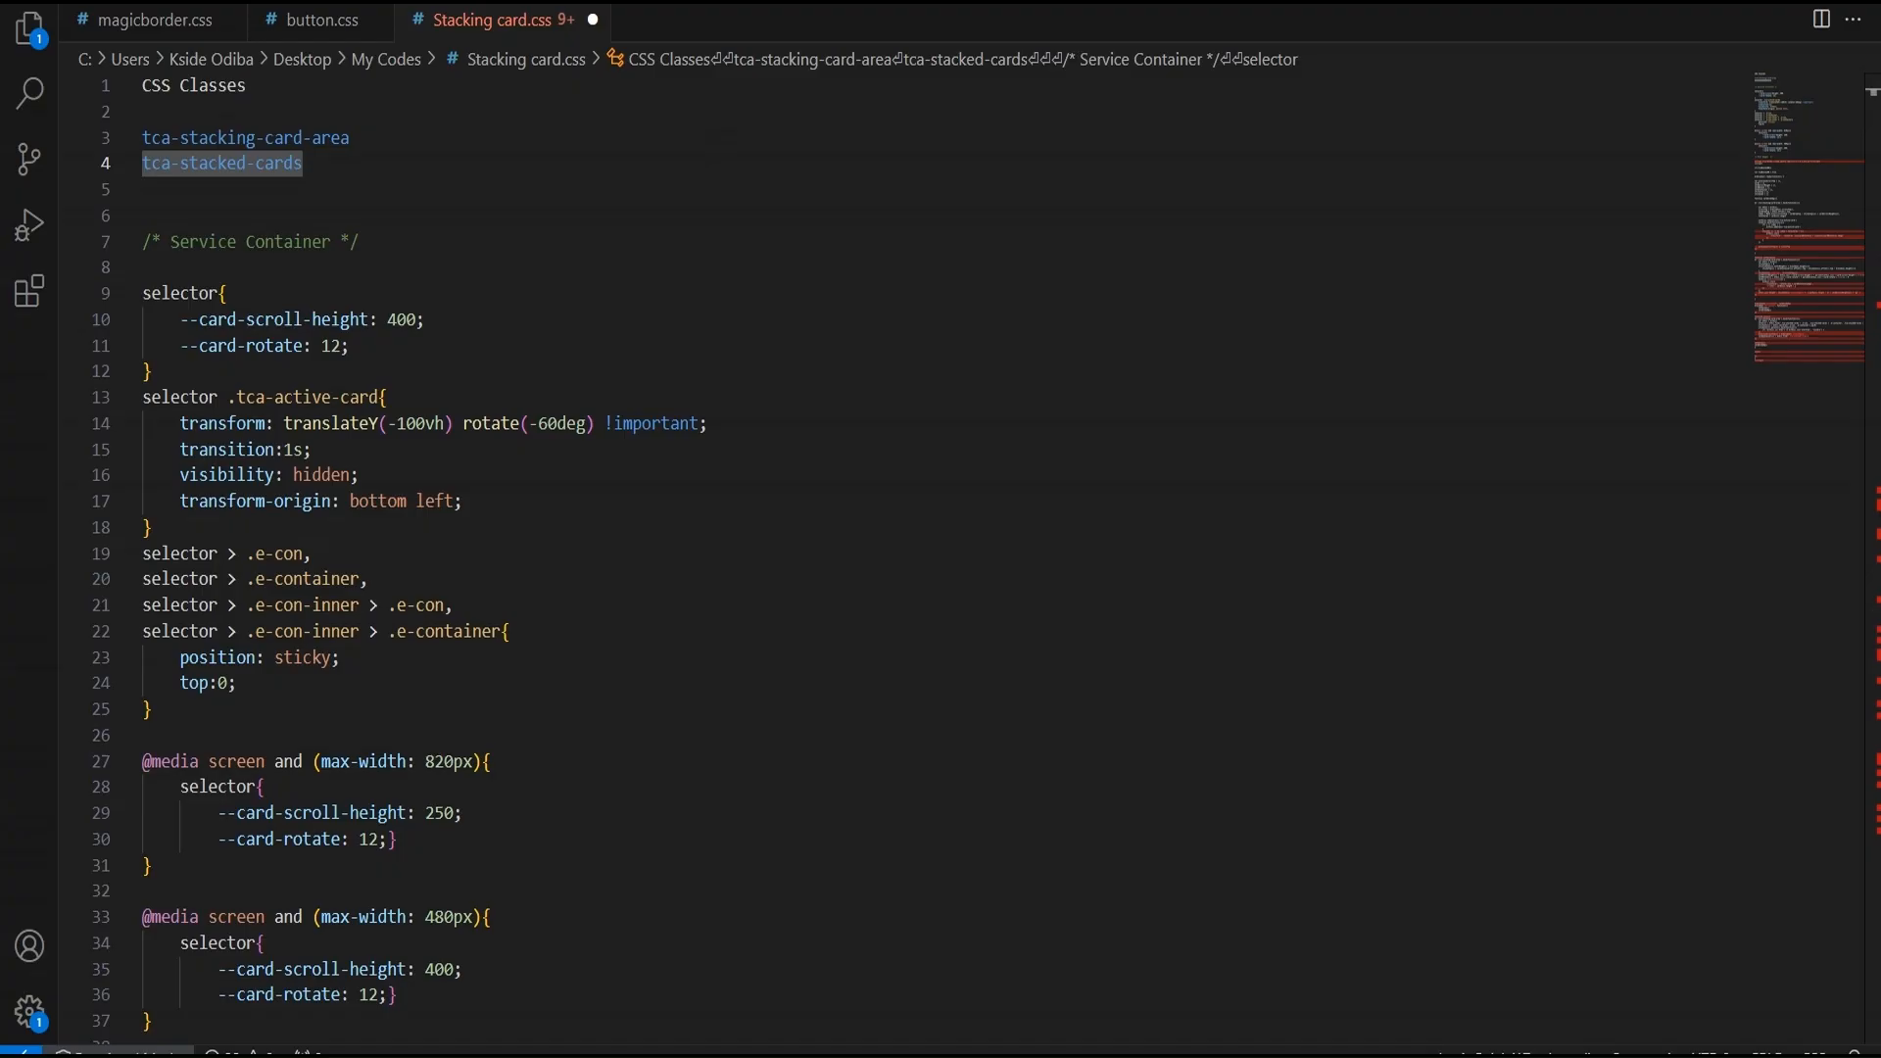
pyautogui.doubleClick(361, 136)
pyautogui.hotkey('ctrl', 'c')
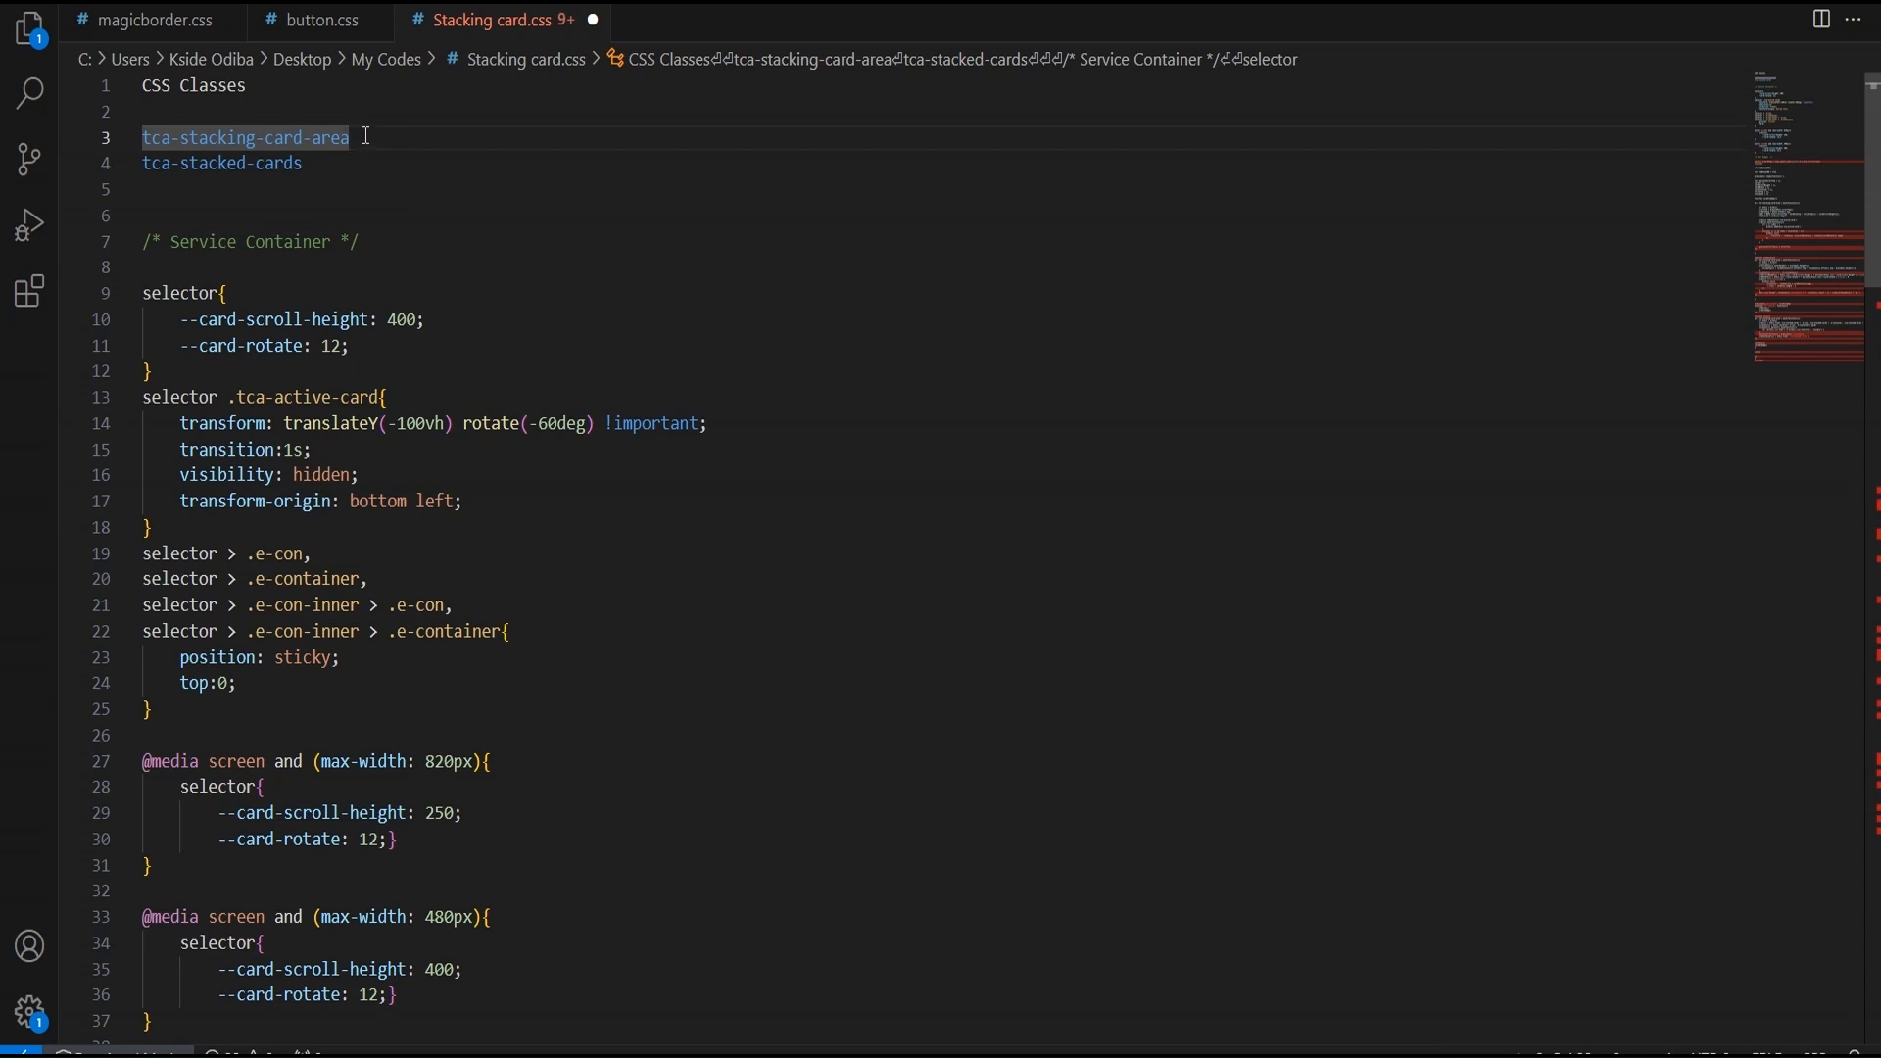
pyautogui.hotkey('alt', 'Tab')
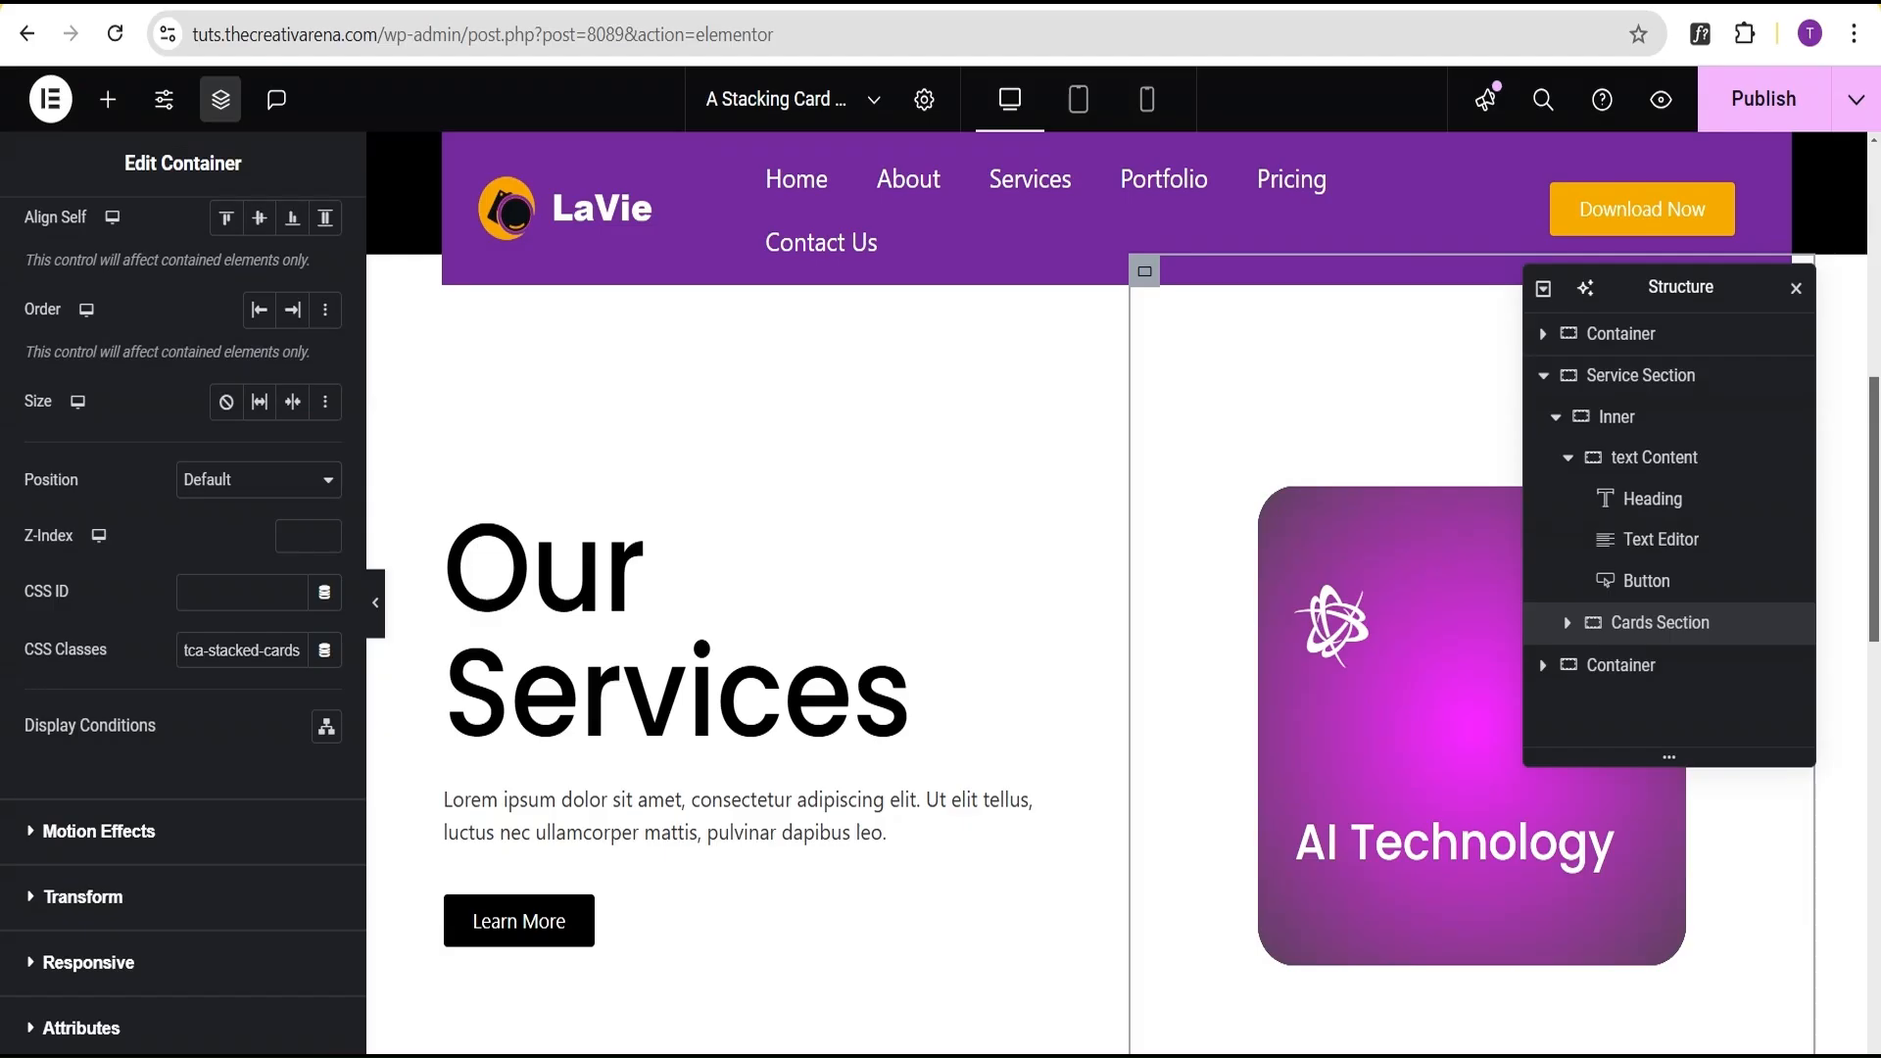
pyautogui.click(1631, 376)
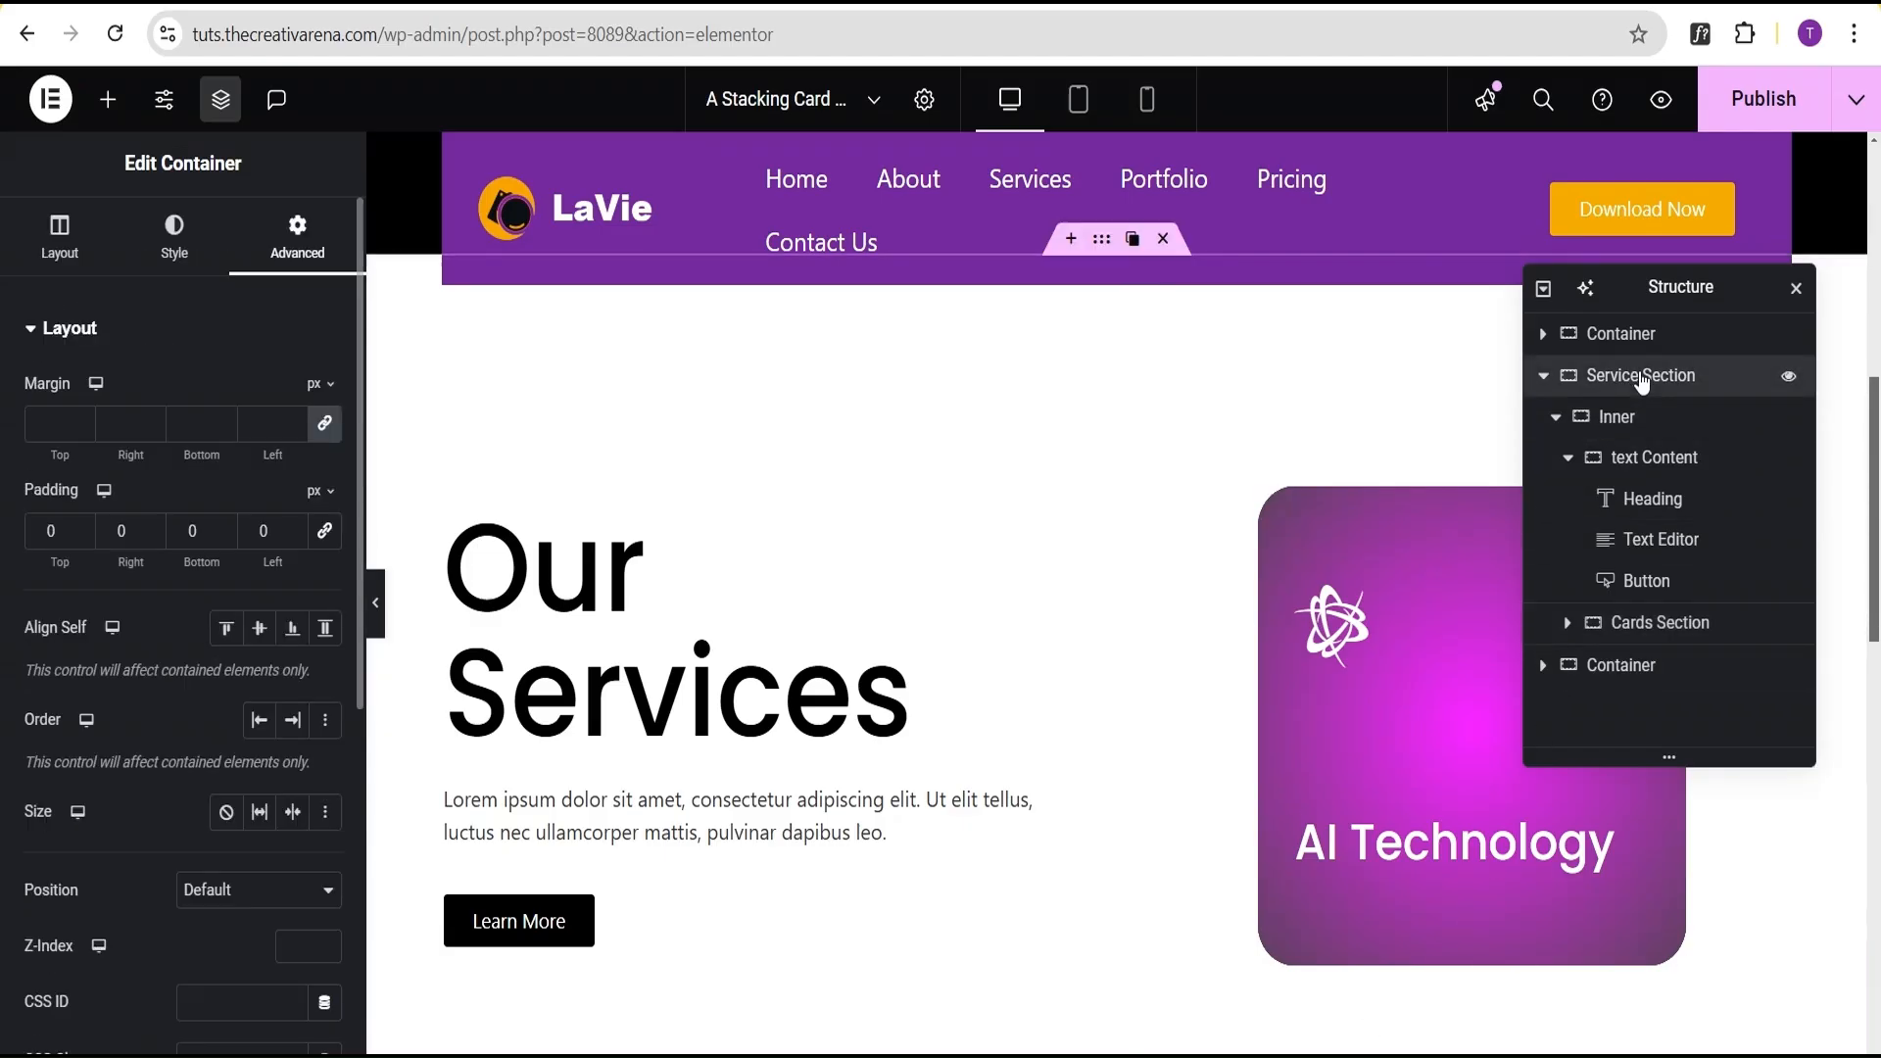
pyautogui.scroll(-3, 145, 798)
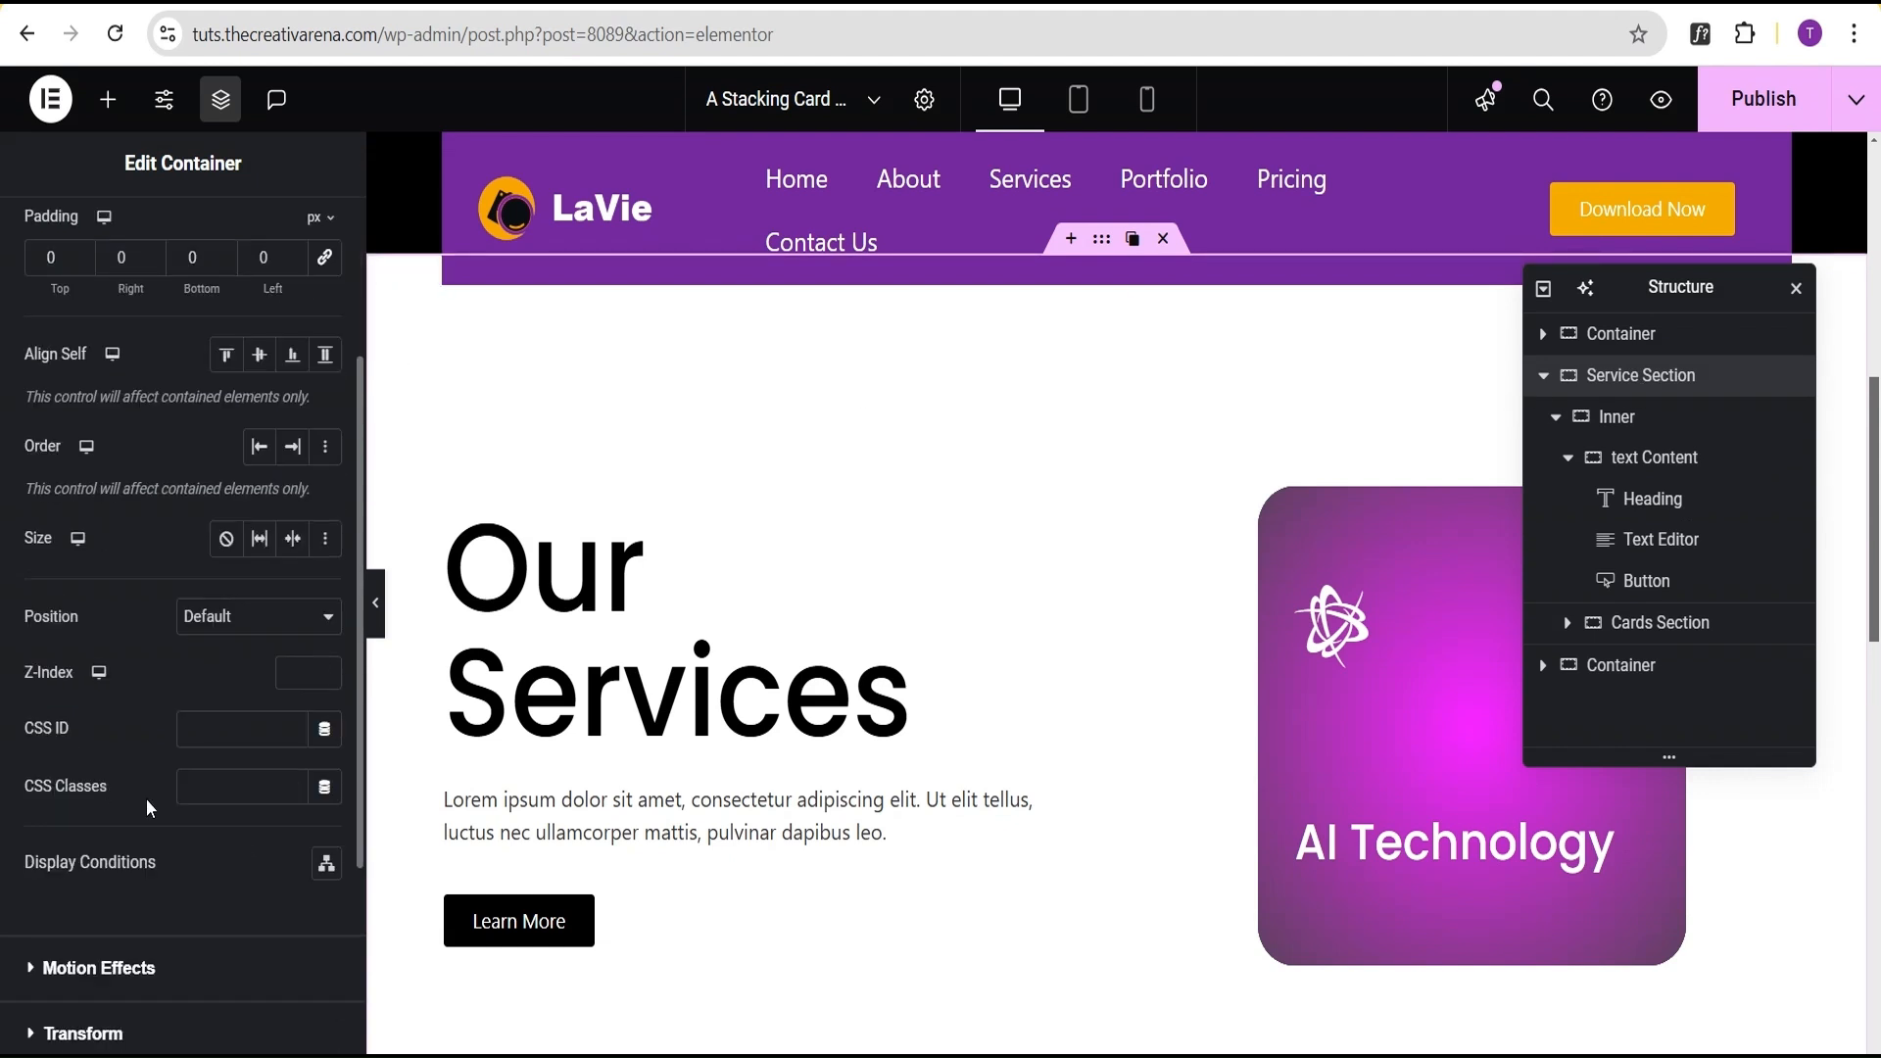
pyautogui.click(208, 792)
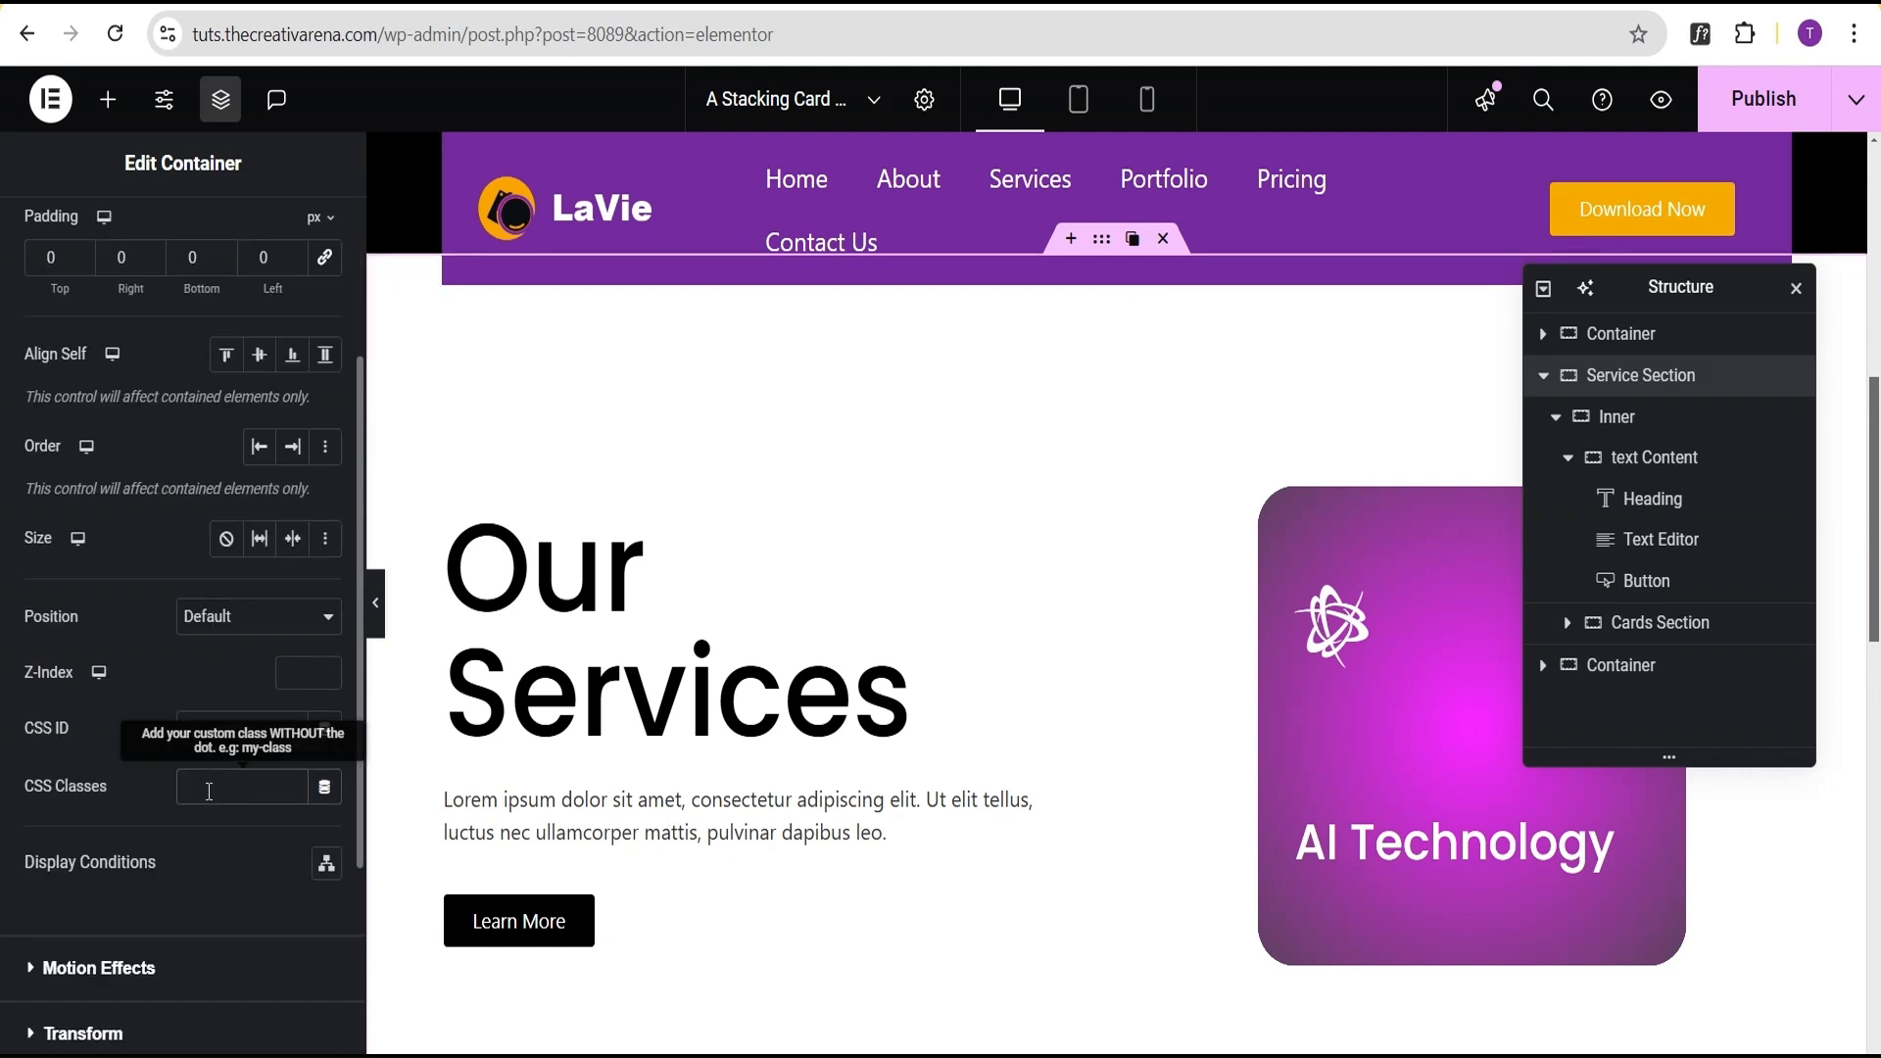
pyautogui.hotkey('ctrl', 'v')
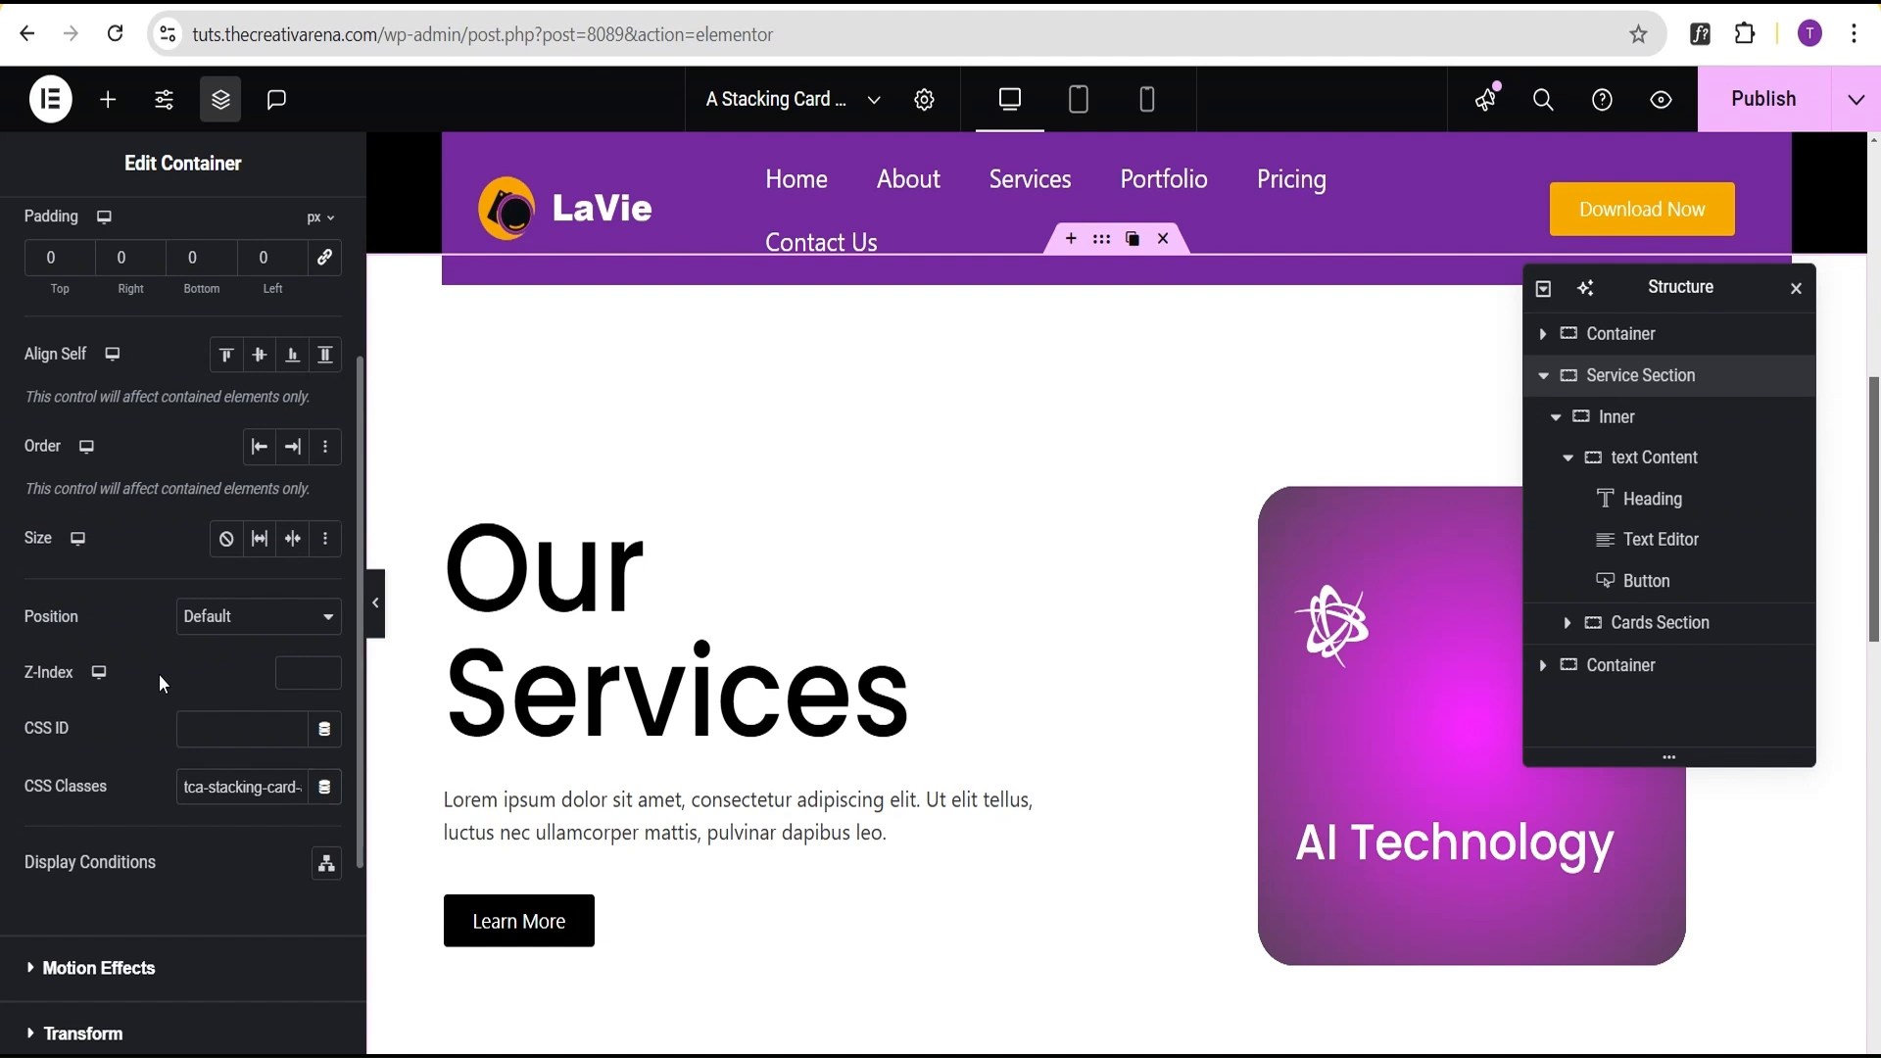
# Copy the Service Container code block from Stacking card.css into the Service Section's custom CSS and publish the page.
pyautogui.scroll(-3, 162, 666)
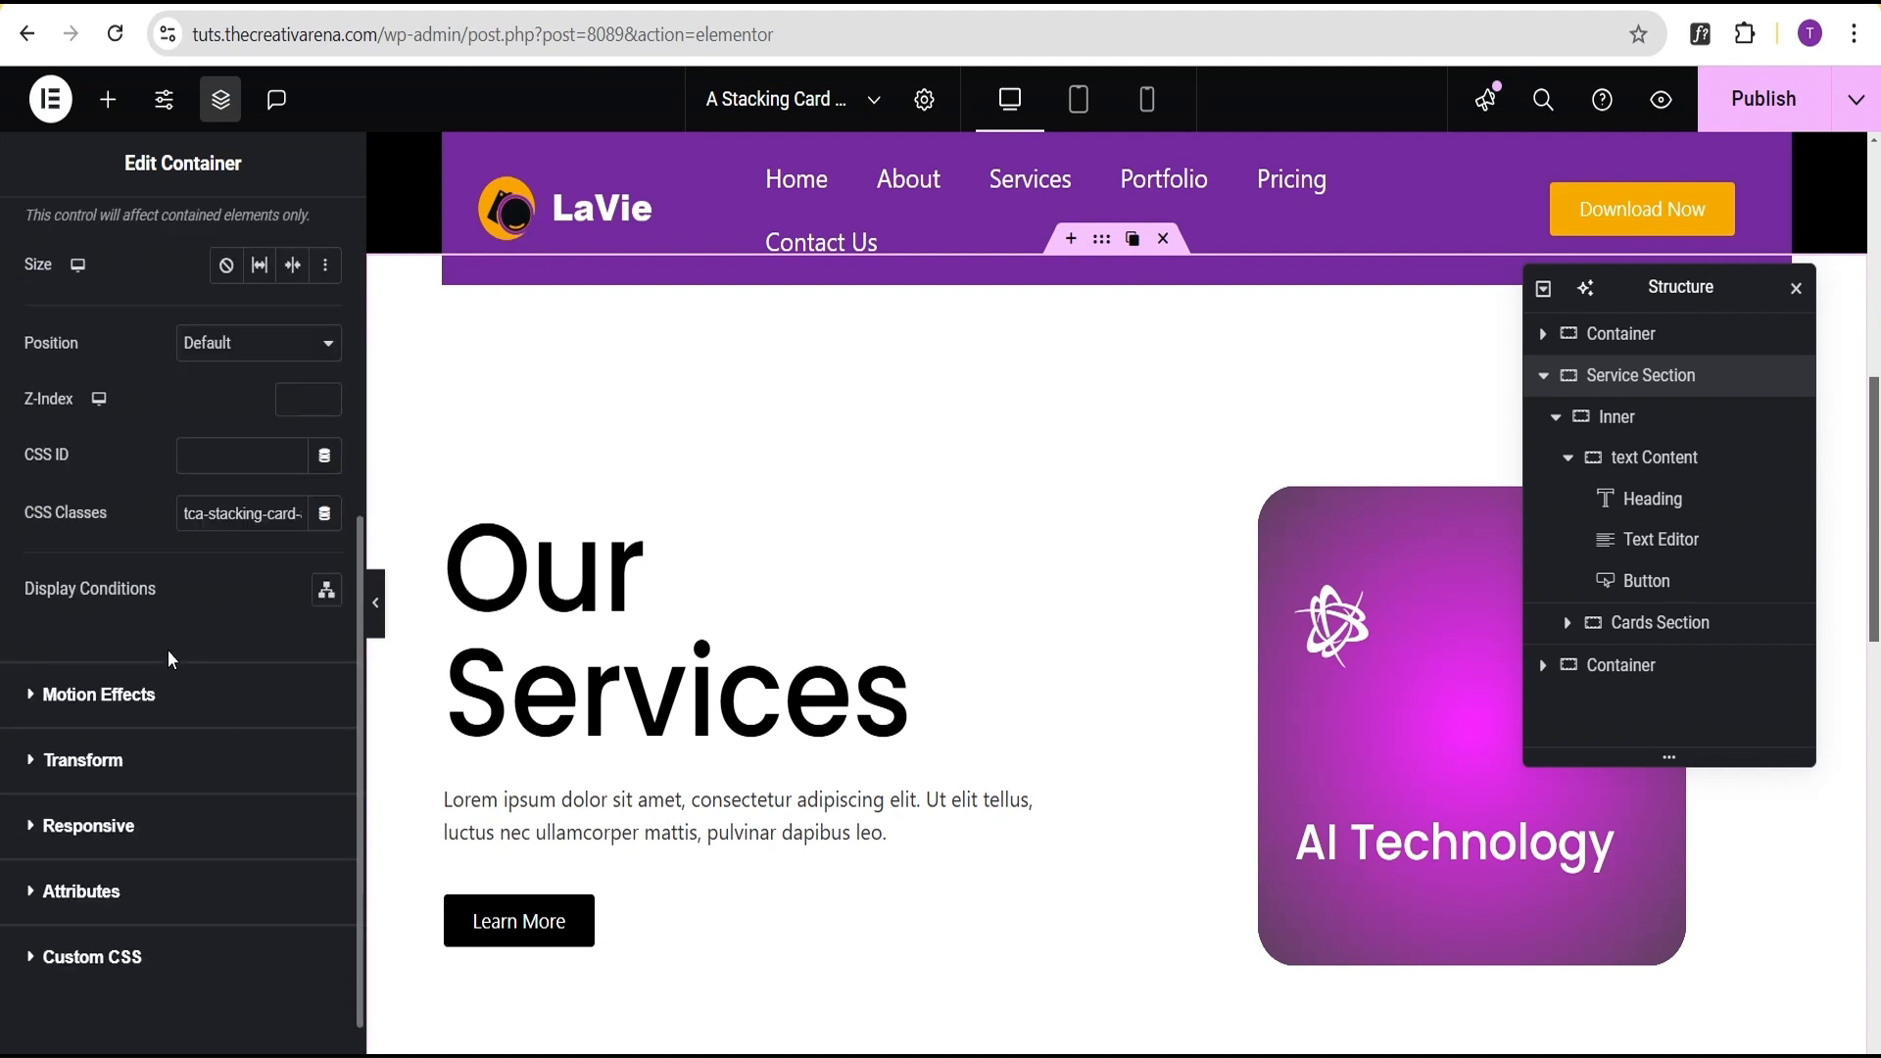
pyautogui.scroll(2, 167, 650)
pyautogui.scroll(-3, 167, 649)
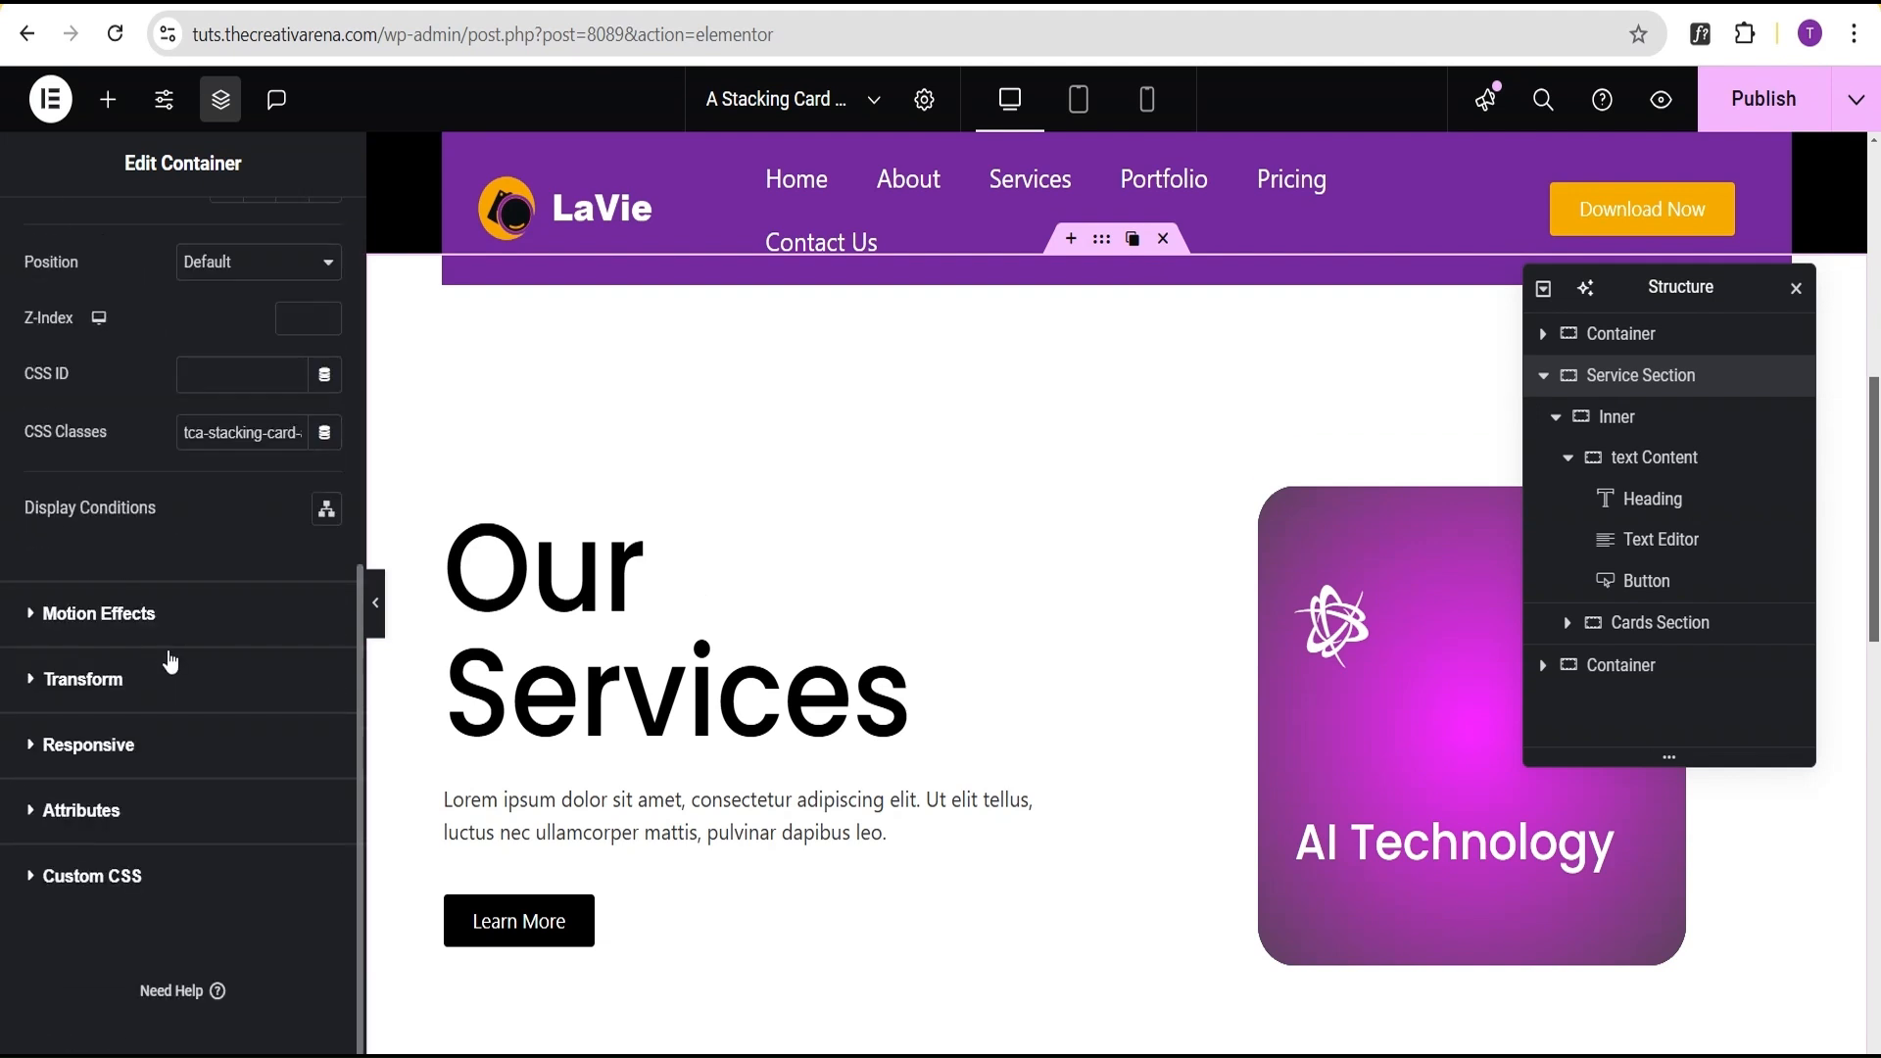
pyautogui.click(160, 874)
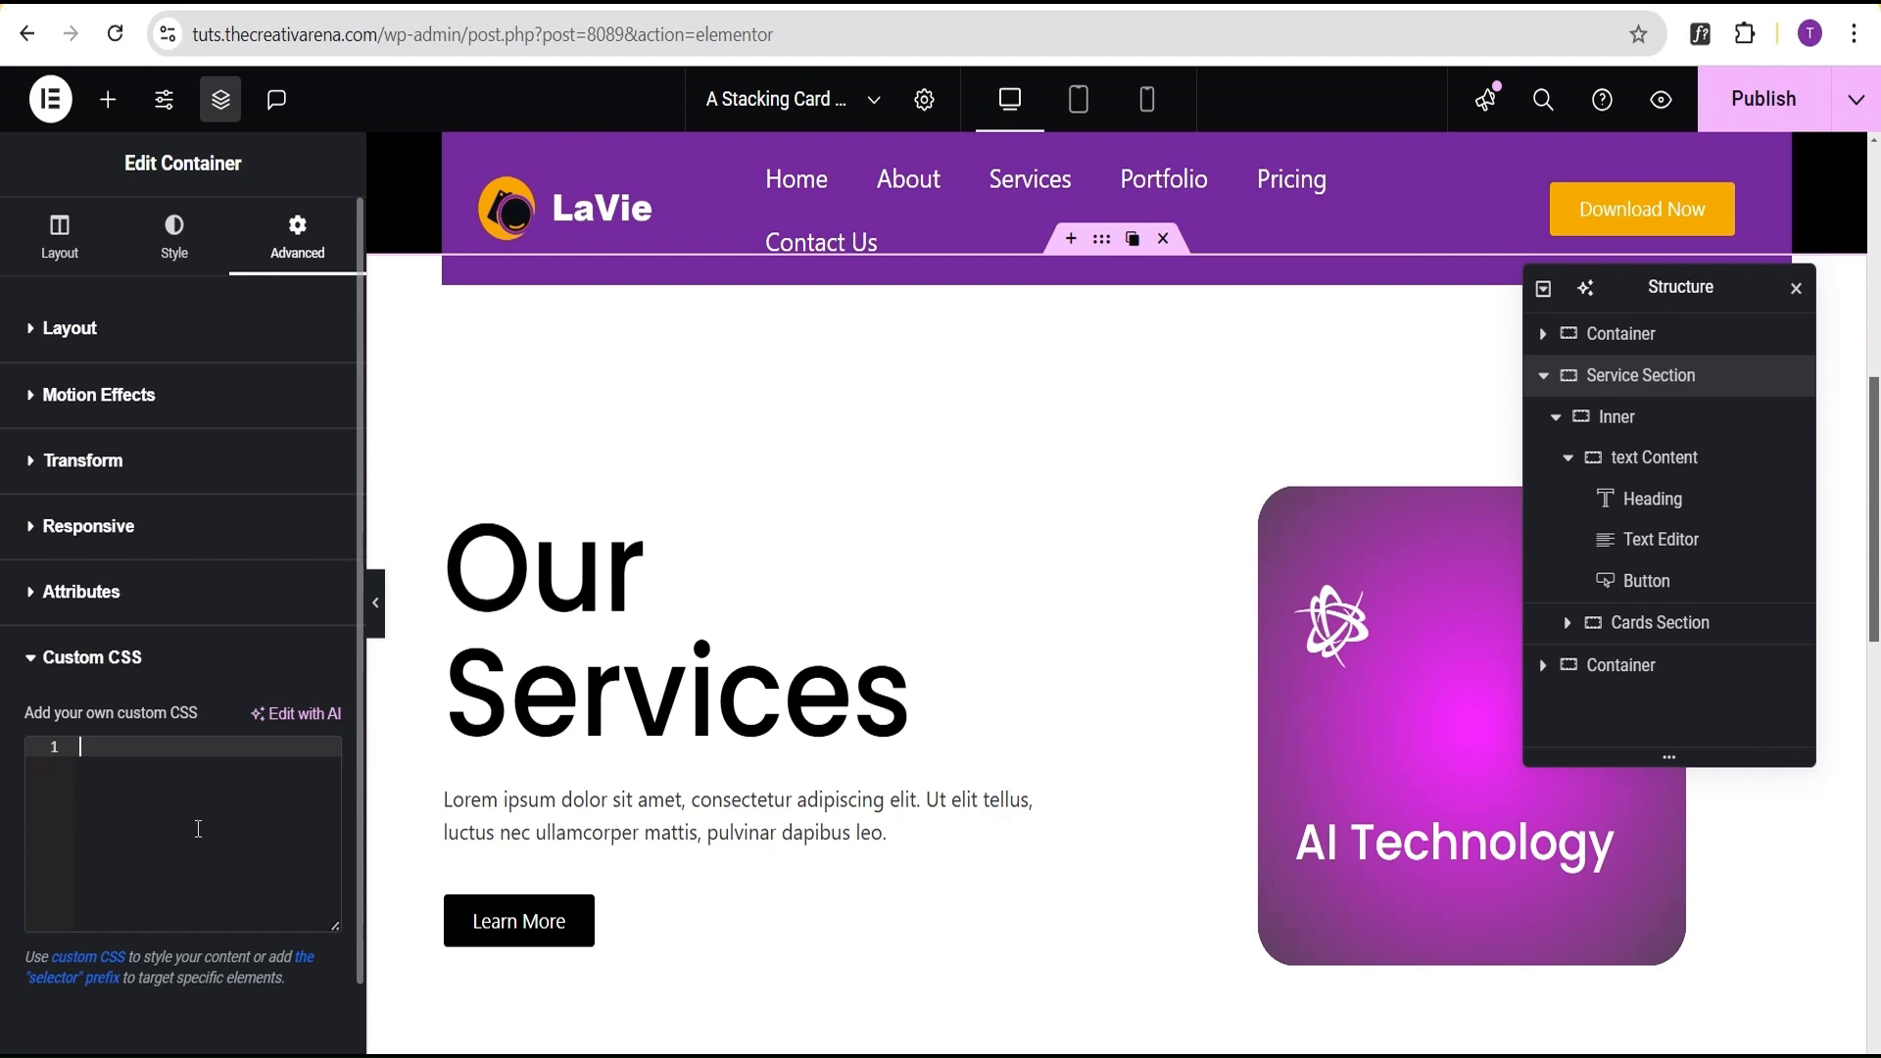
pyautogui.click(1135, 1056)
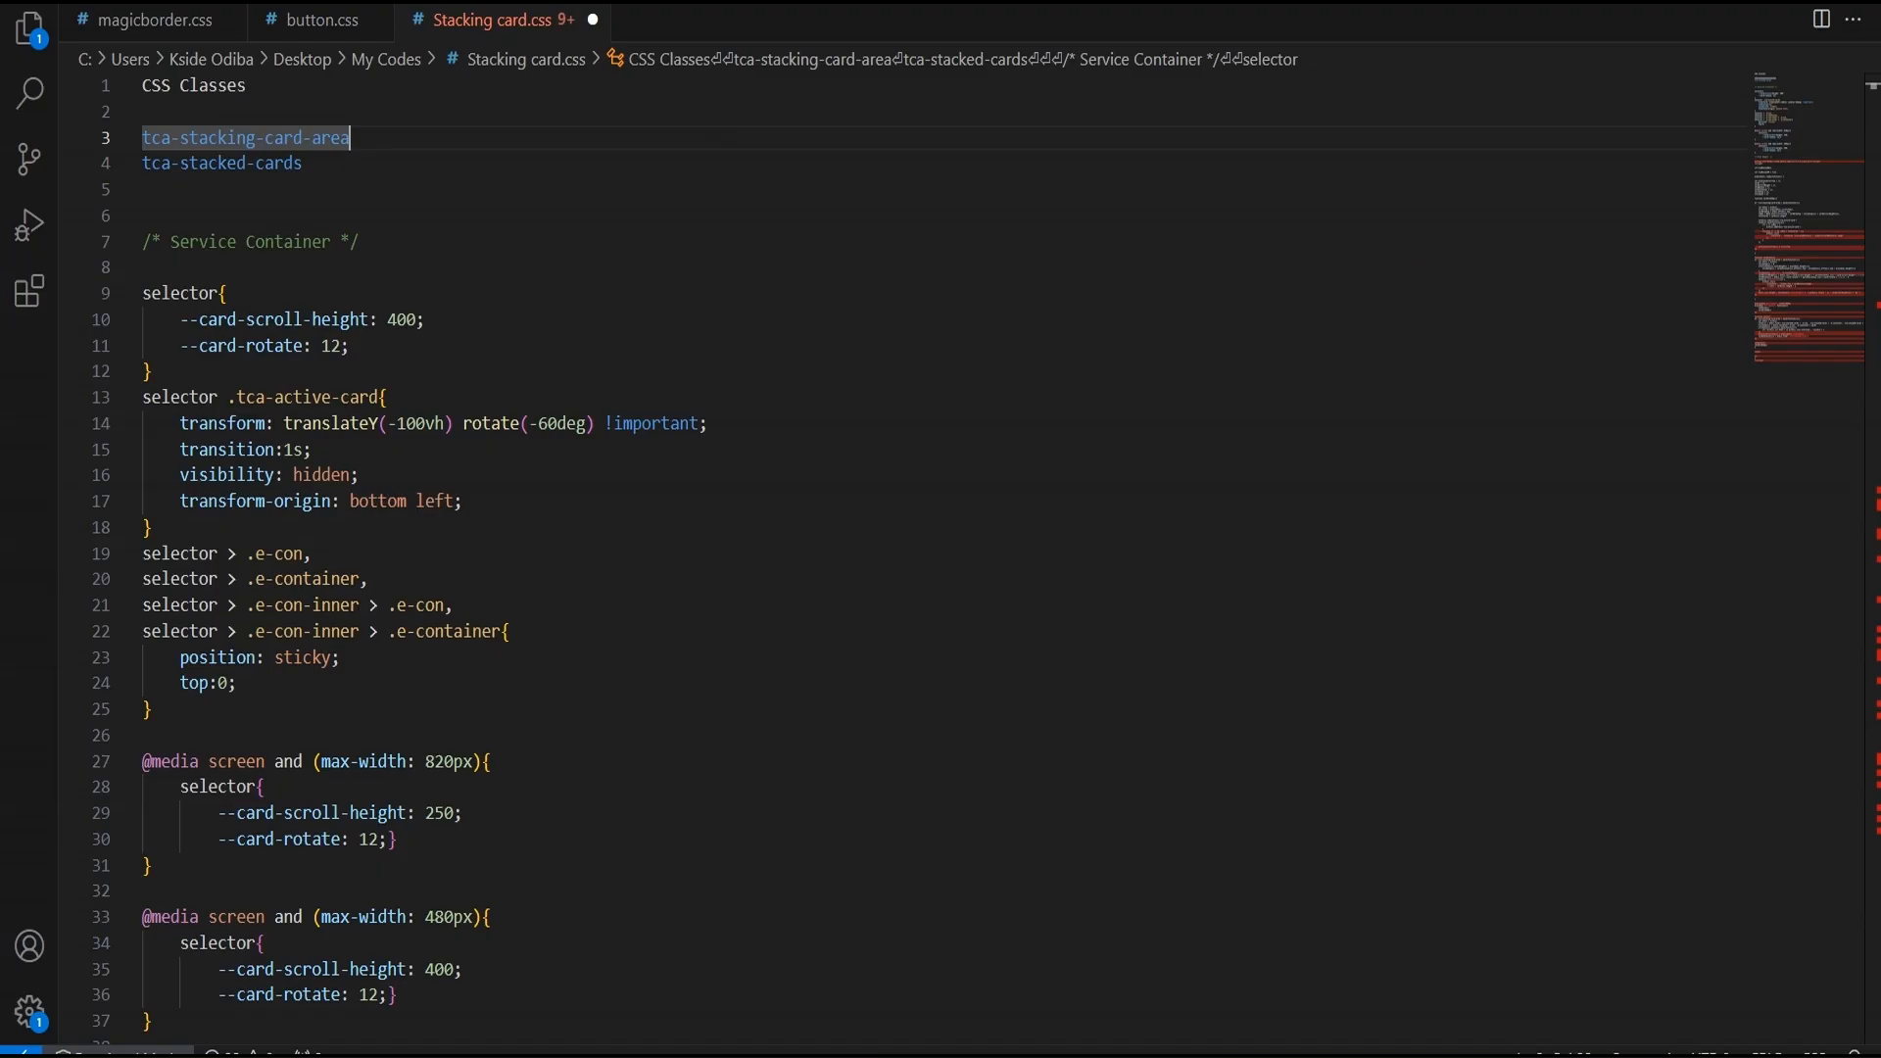
pyautogui.scroll(-1, 306, 284)
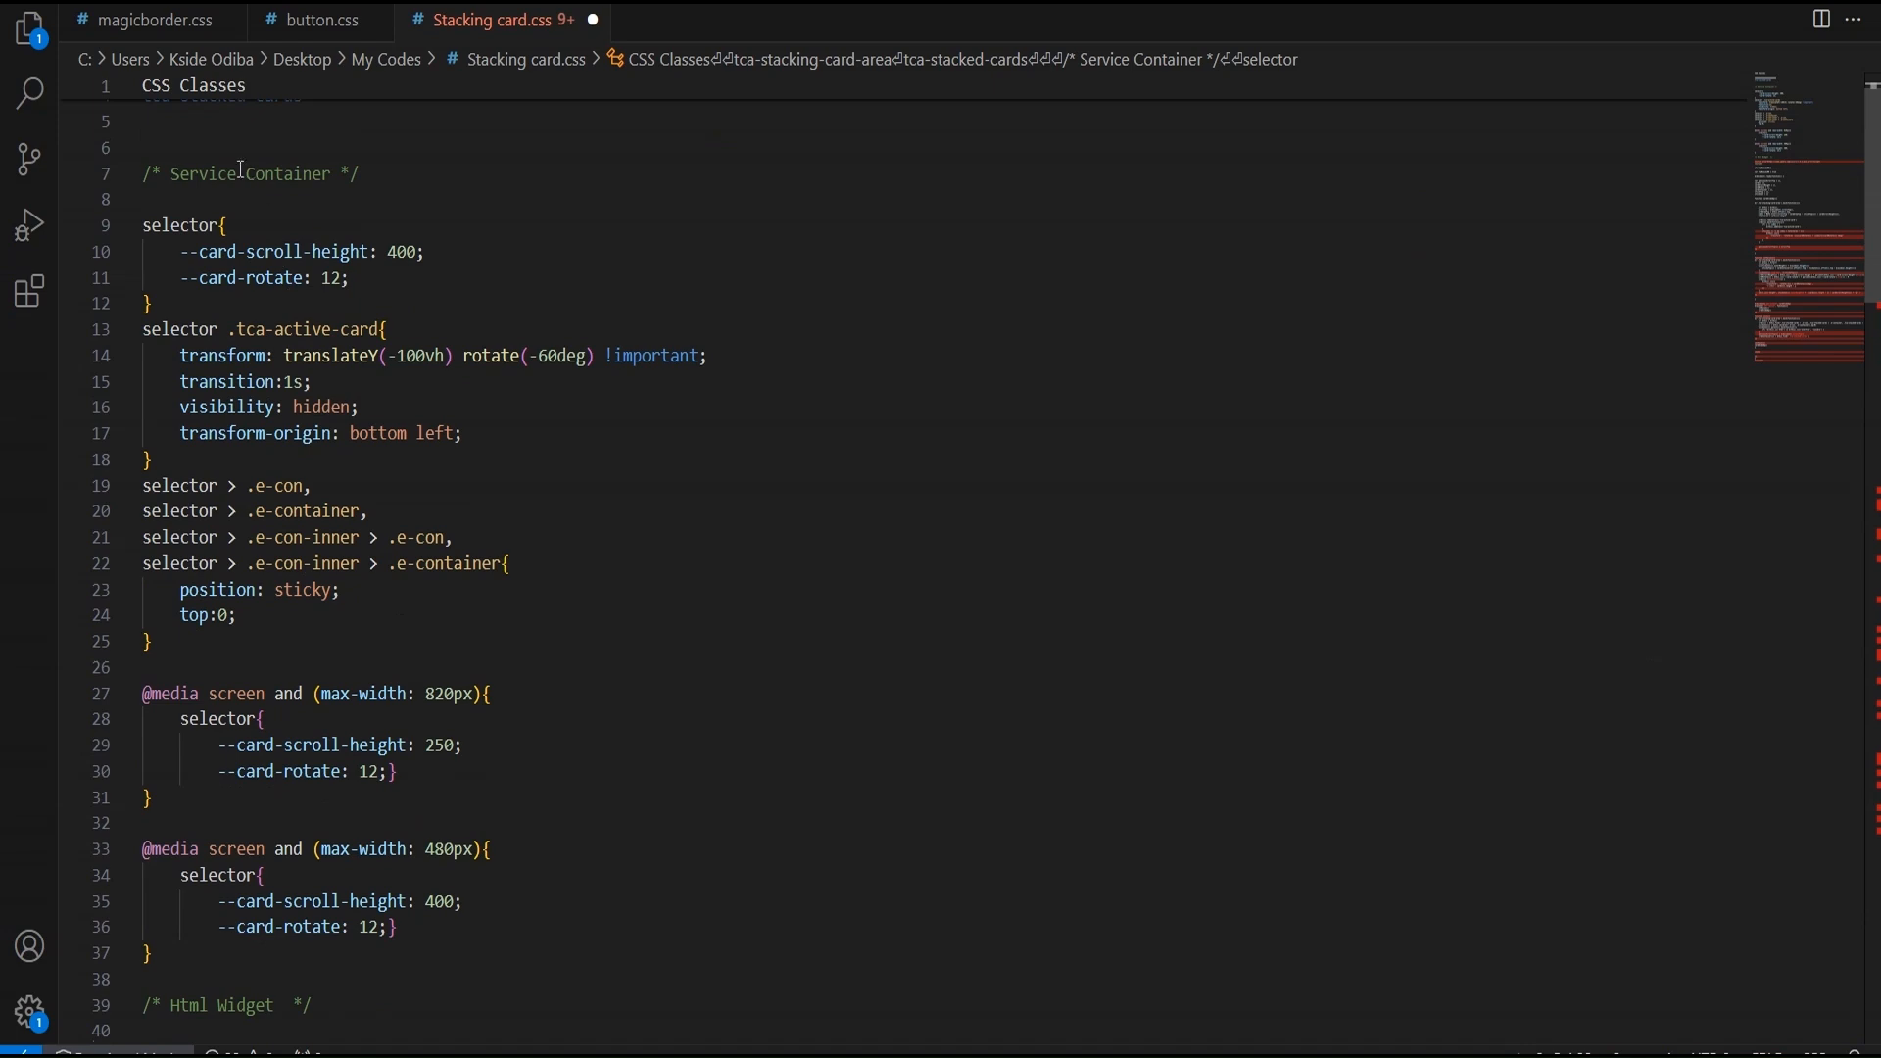
pyautogui.moveTo(138, 176); pyautogui.dragTo(211, 968)
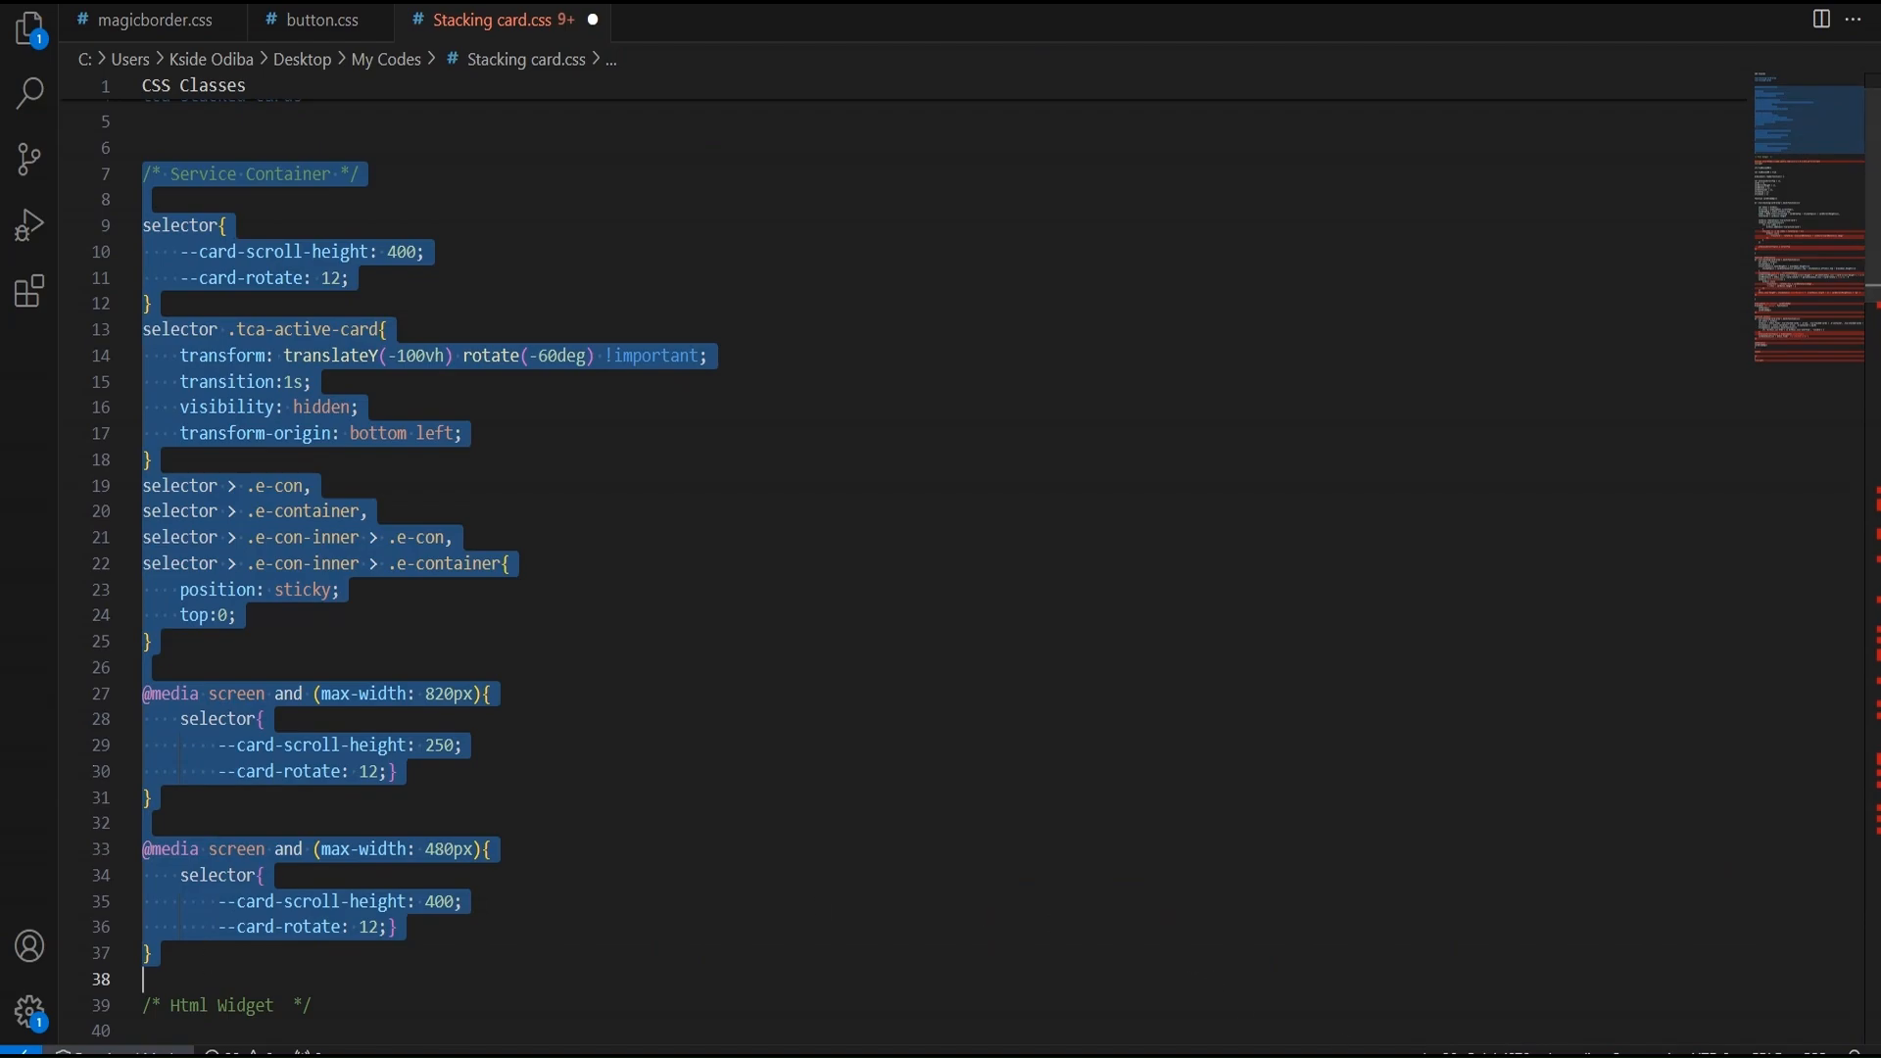
pyautogui.click(1241, 1055)
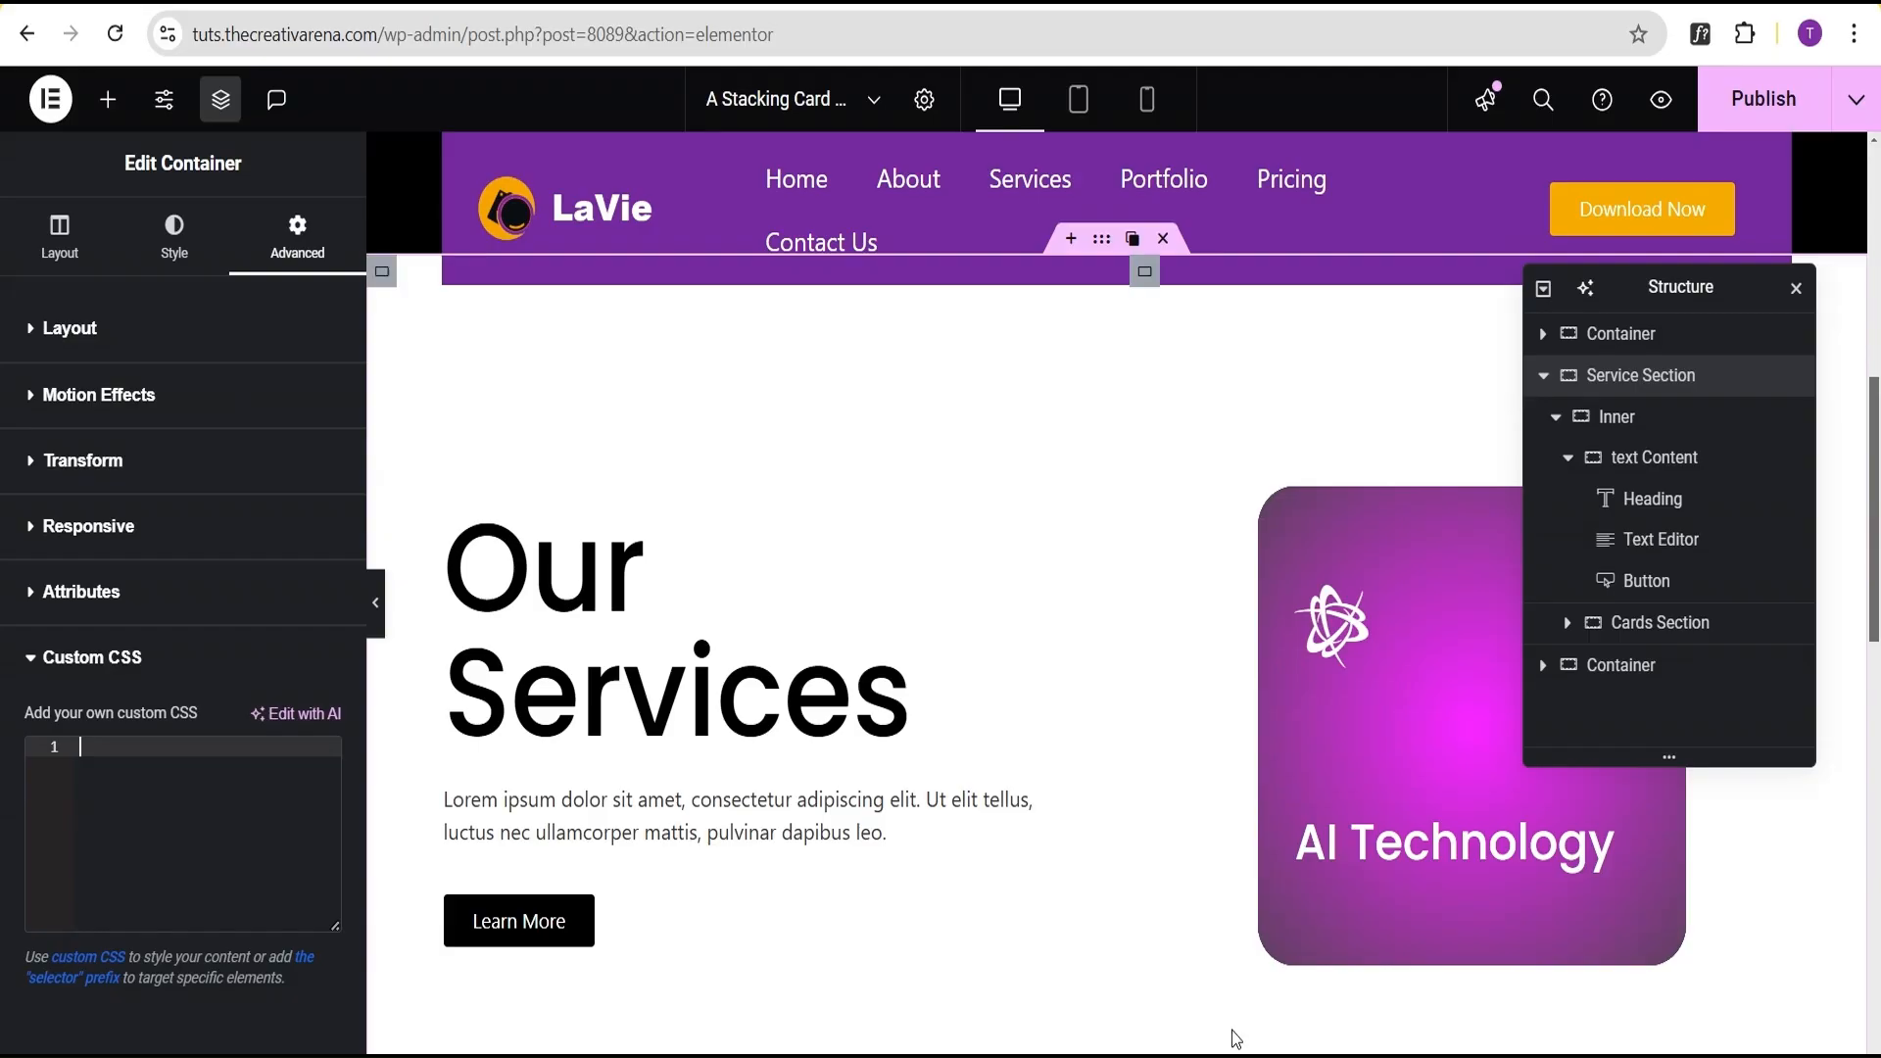
pyautogui.click(143, 761)
pyautogui.write('/* Service container */  selector{     --card-scroll-height: 400;     --card-rotate: 12; } selector .tca-active-card{     transform: translateY(-100vh) rotate(-60deg) !important;     transition:1s;     visibility: hidden;     transform-origin: bottom left; } selector > .e-con, selector > .e-container, selector > .e-con-inner > .e-con, selector > .e-con-inner > .e-container{     position: sticky;     top:0; }  @media screen and (max-width: 820px){     selector{         --card-scroll-height: 250;         --card-rotate: 12;} }  @media screen and (max-width: 480px){     selector{         --card-scroll-height: 400;         --card-rotate: 12;} }')
pyautogui.scroll(-5, 157, 803)
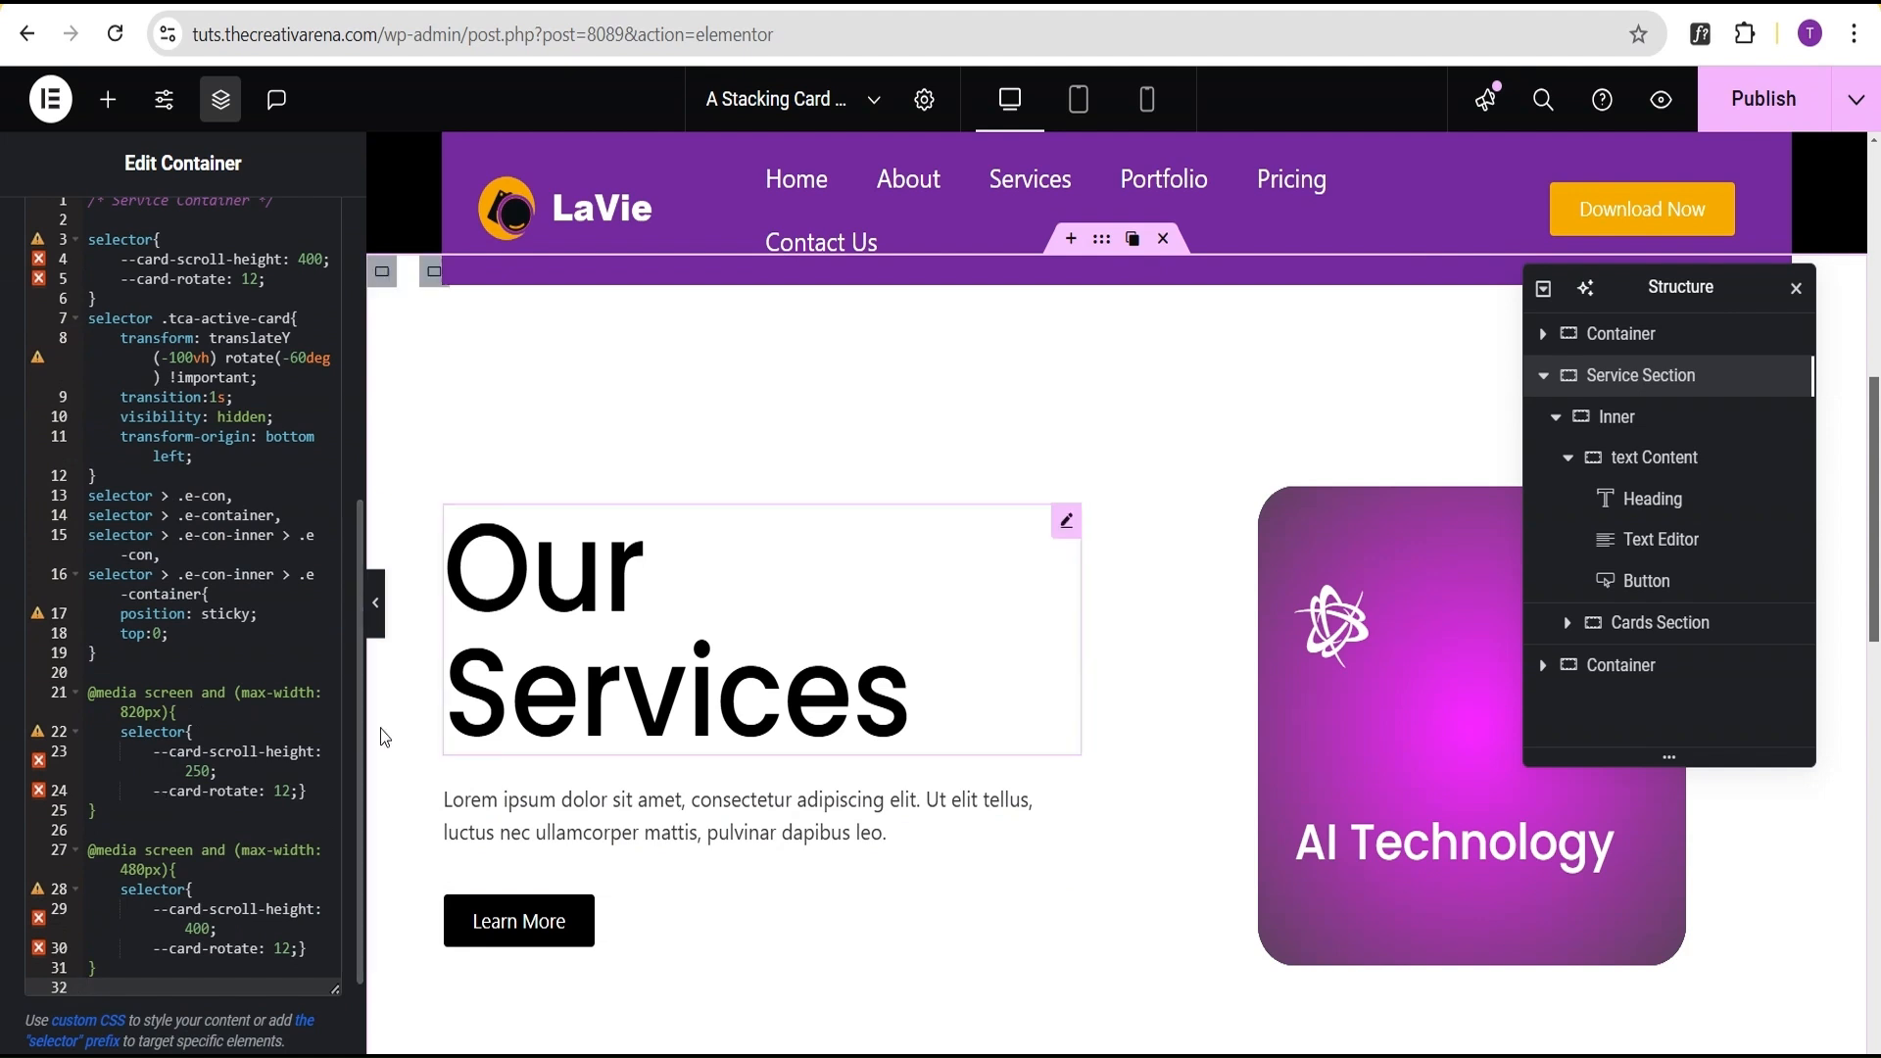
pyautogui.click(1764, 106)
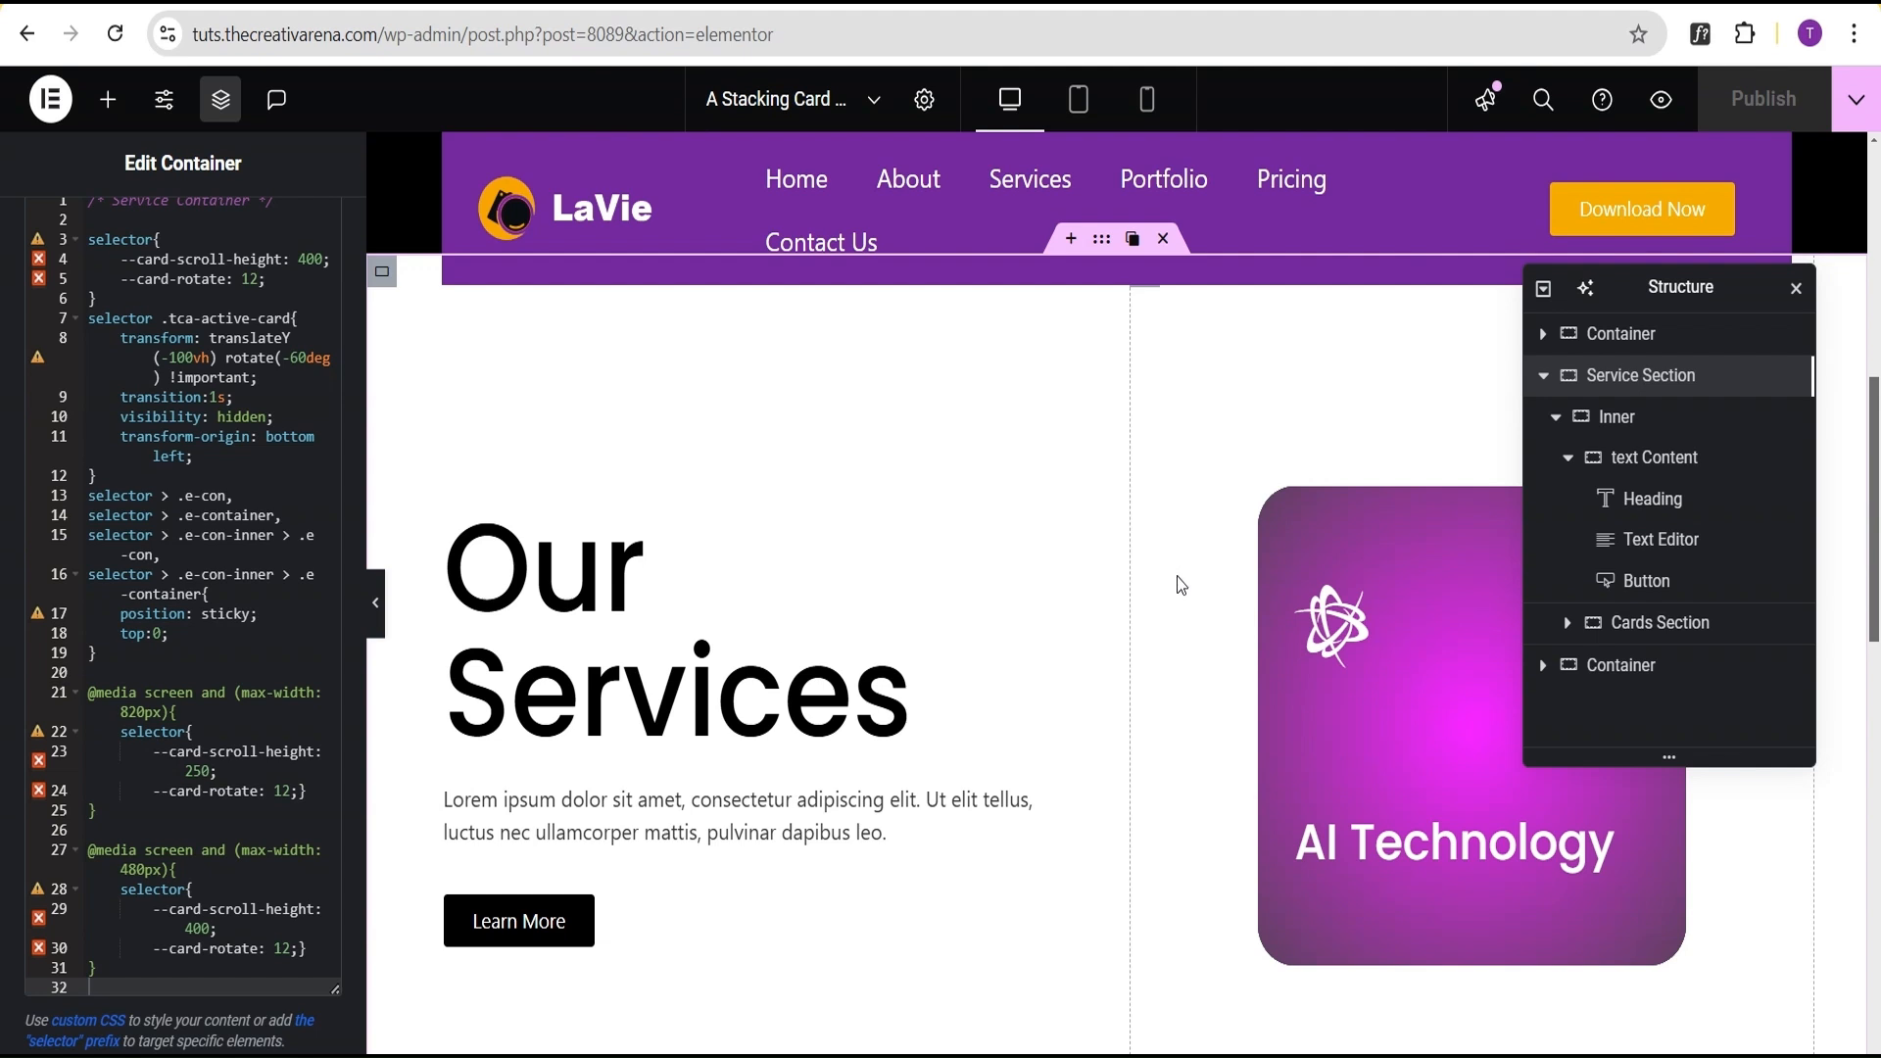
pyautogui.click(108, 100)
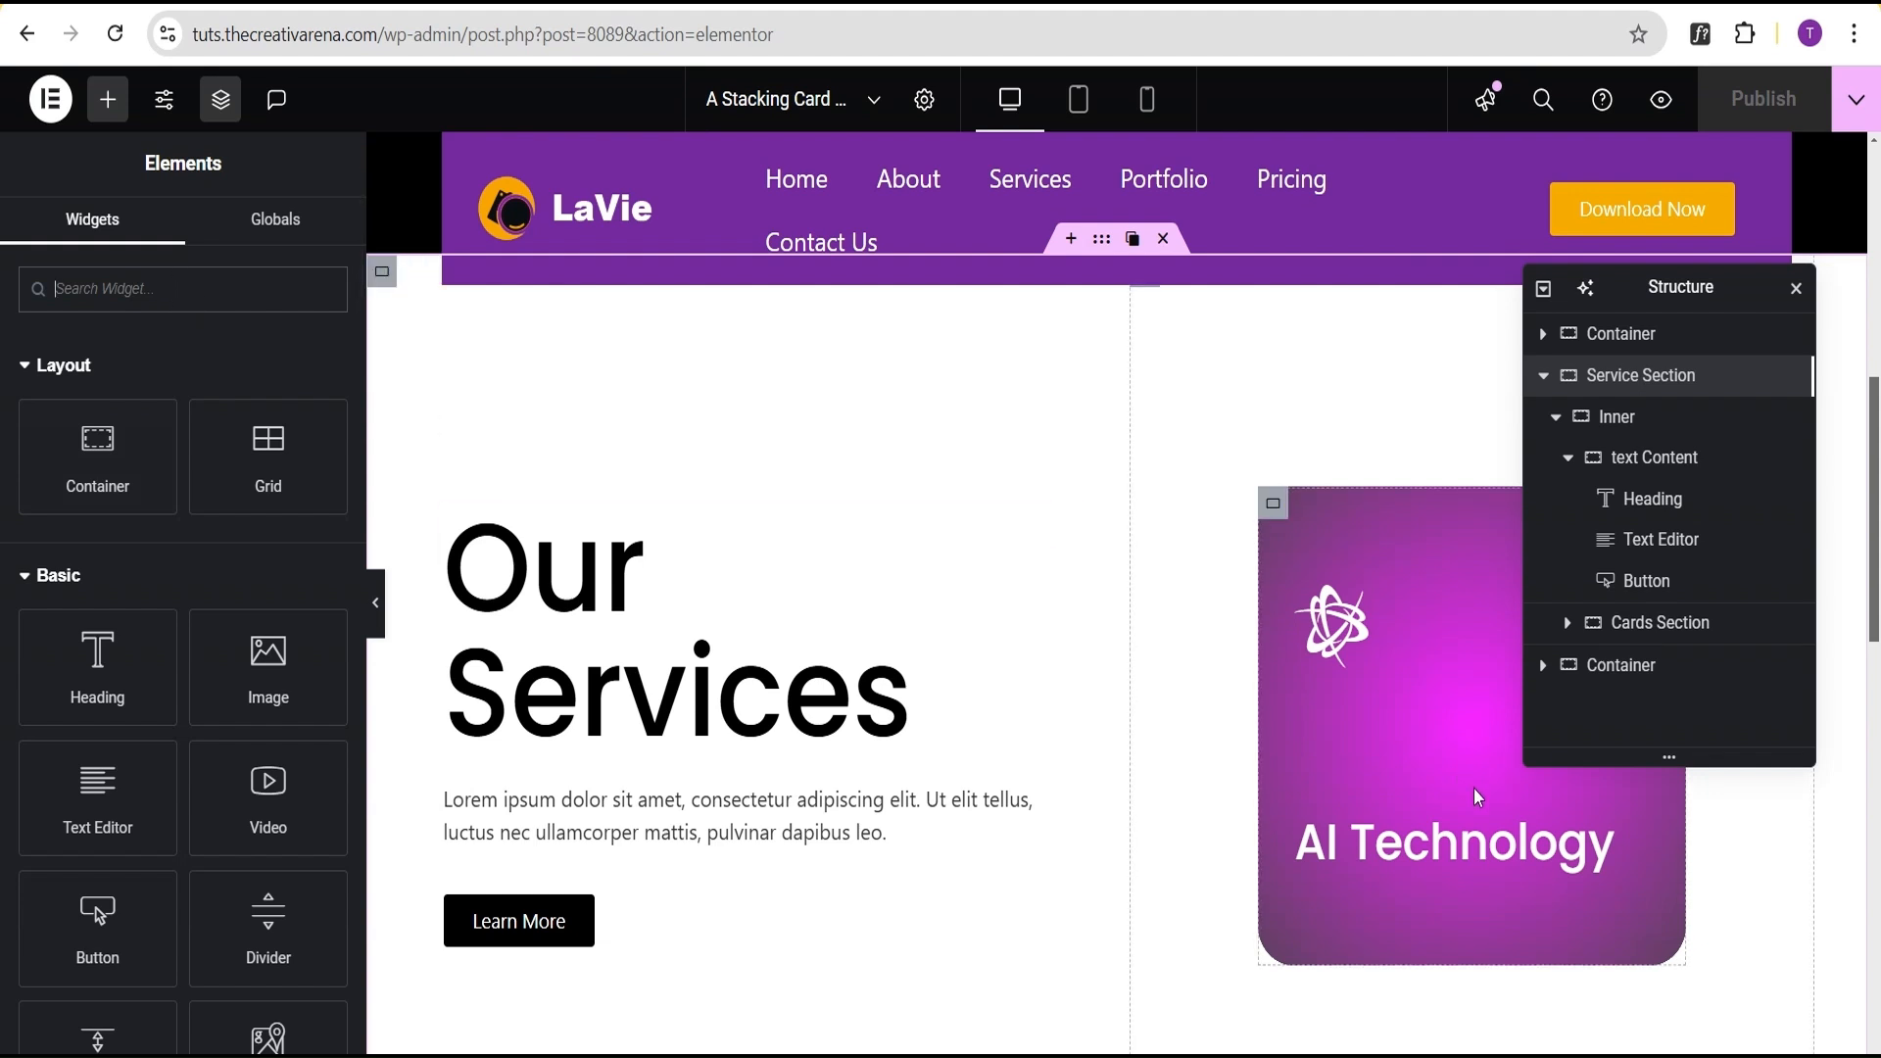
# Switch to the WordPress dashboard and create a new Elementor Custom Code entry titled "Stacking Cards".
pyautogui.click(127, 3)
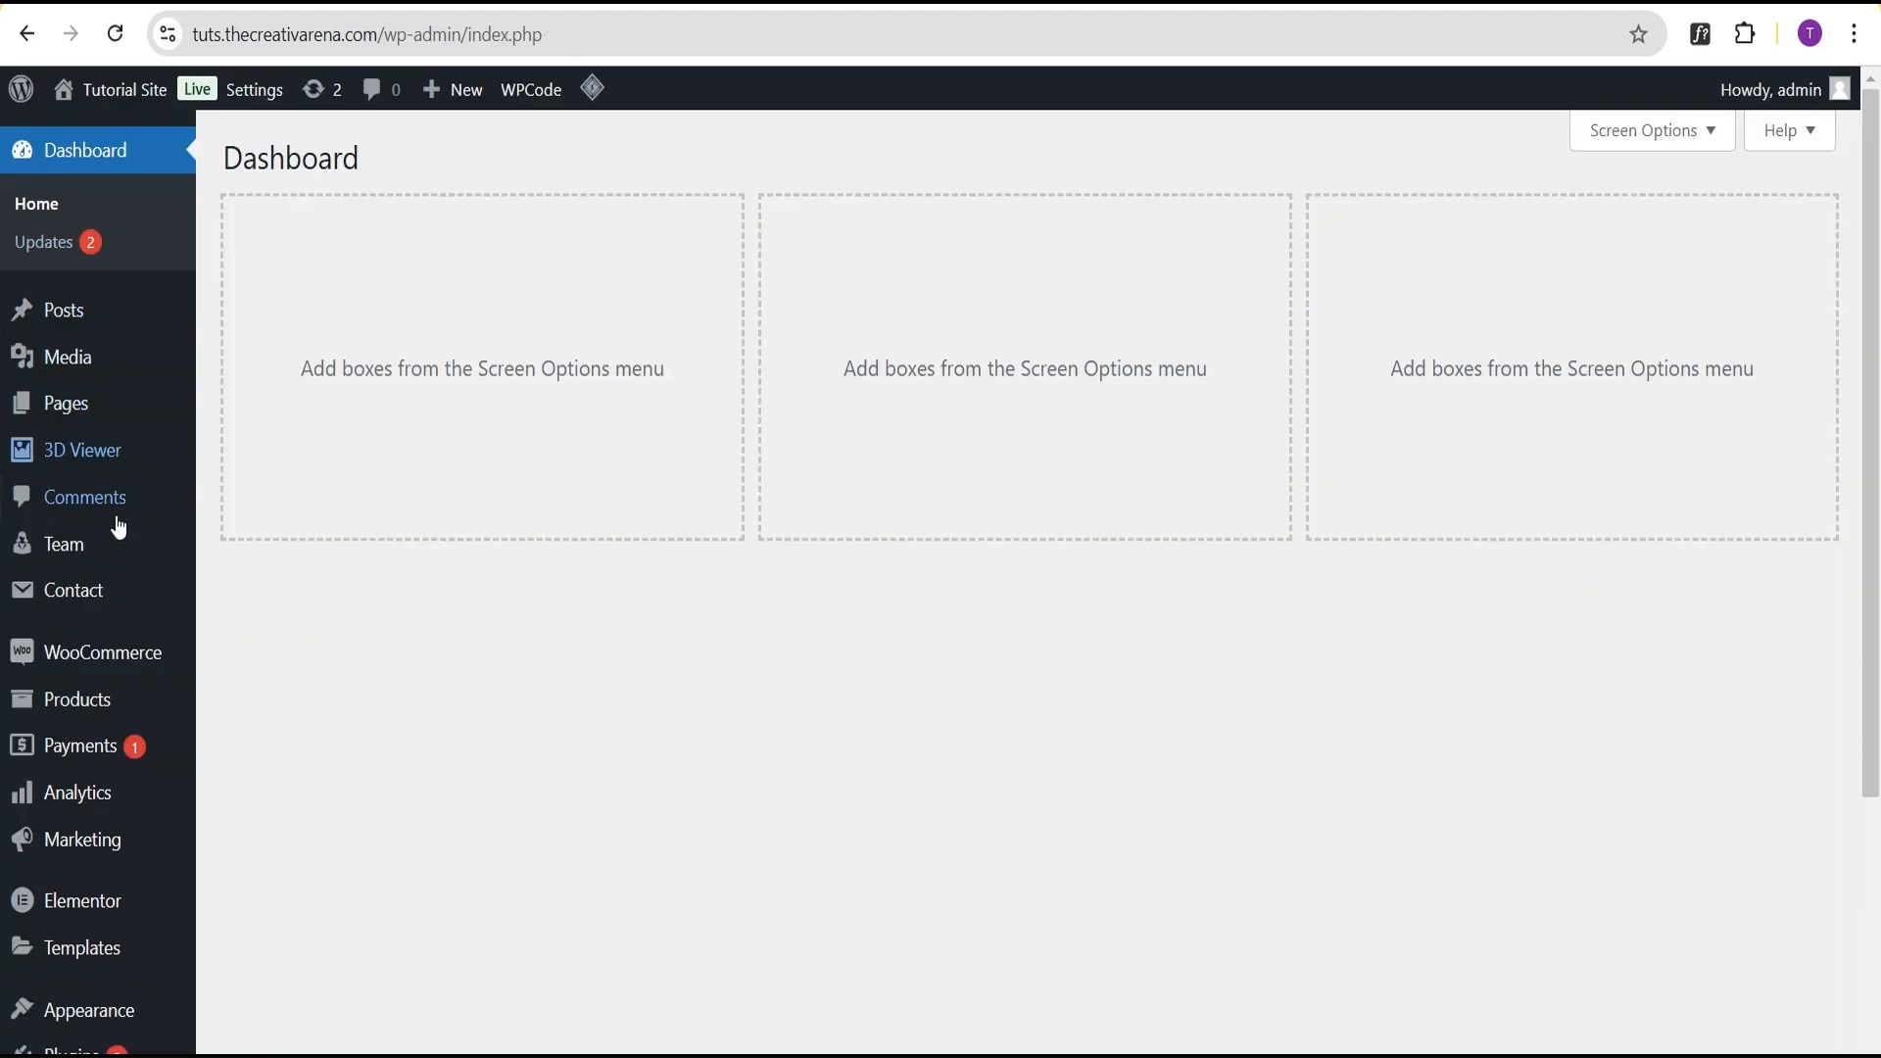
pyautogui.scroll(-1, 117, 637)
pyautogui.moveTo(84, 781)
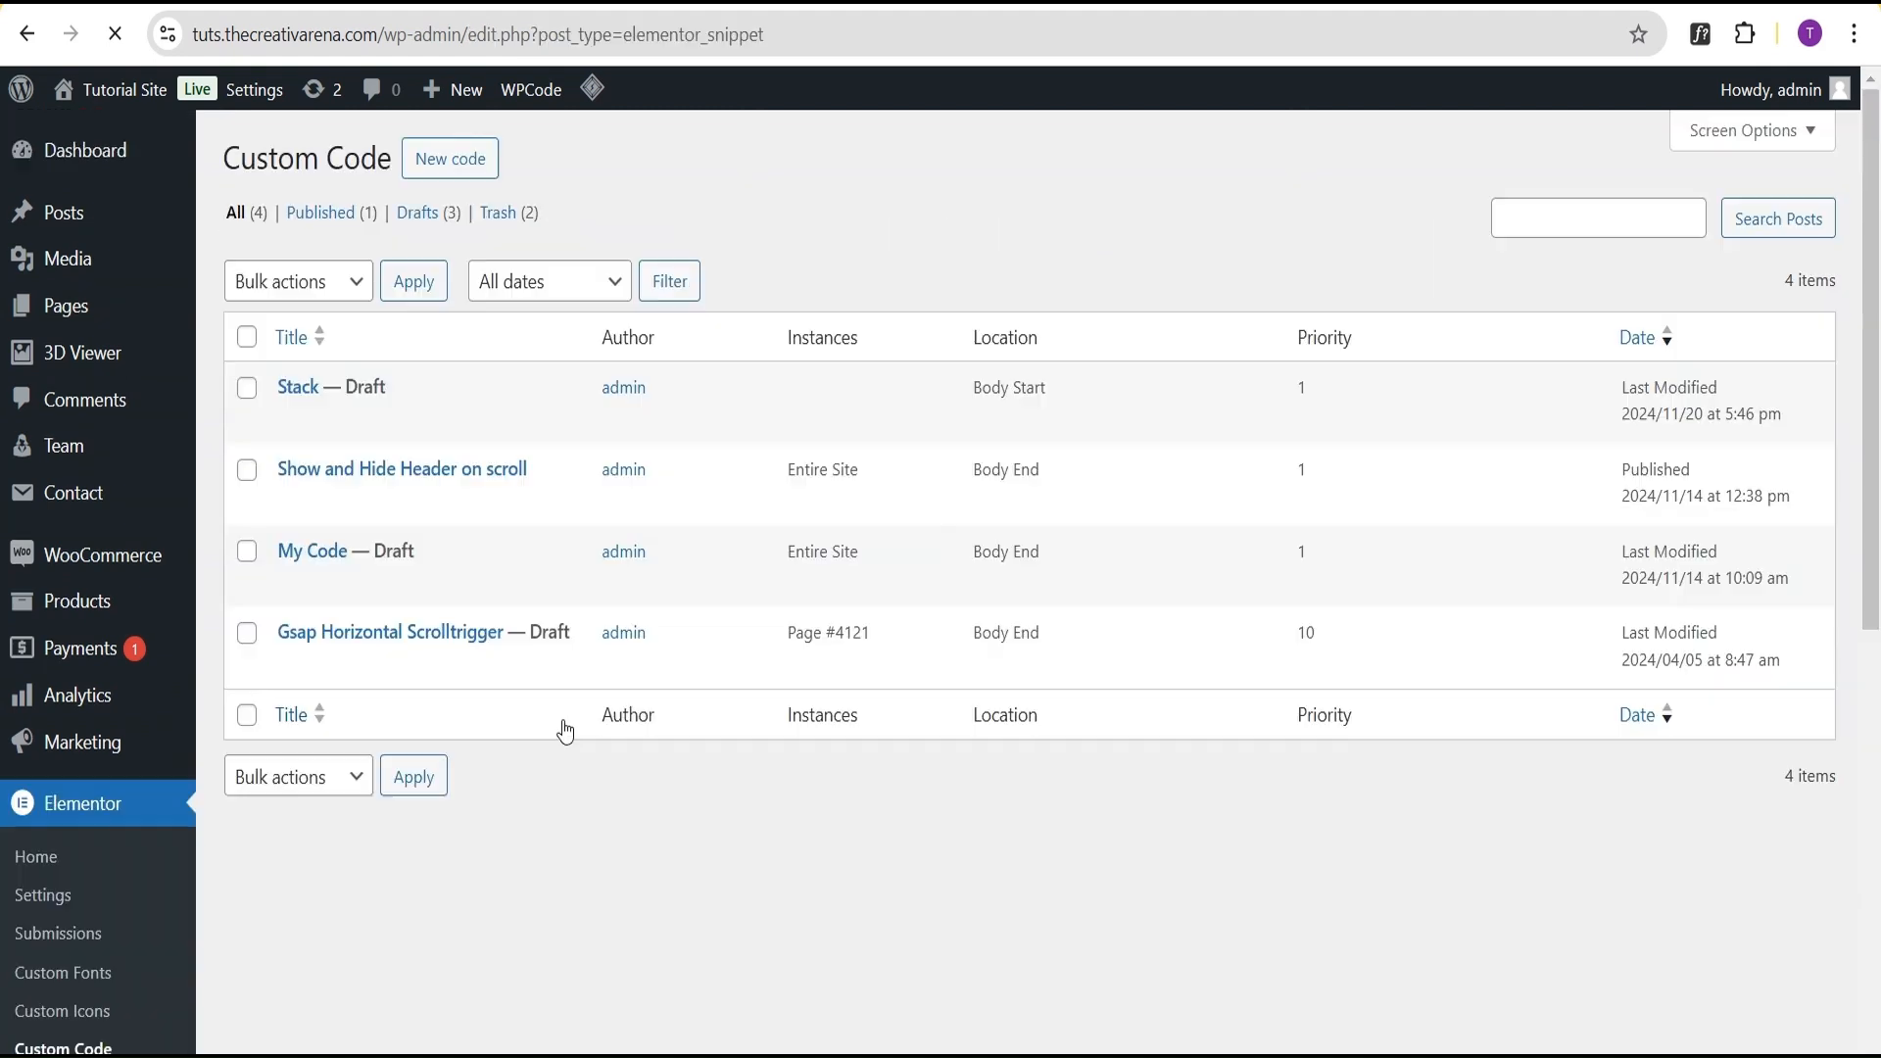
pyautogui.click(489, 154)
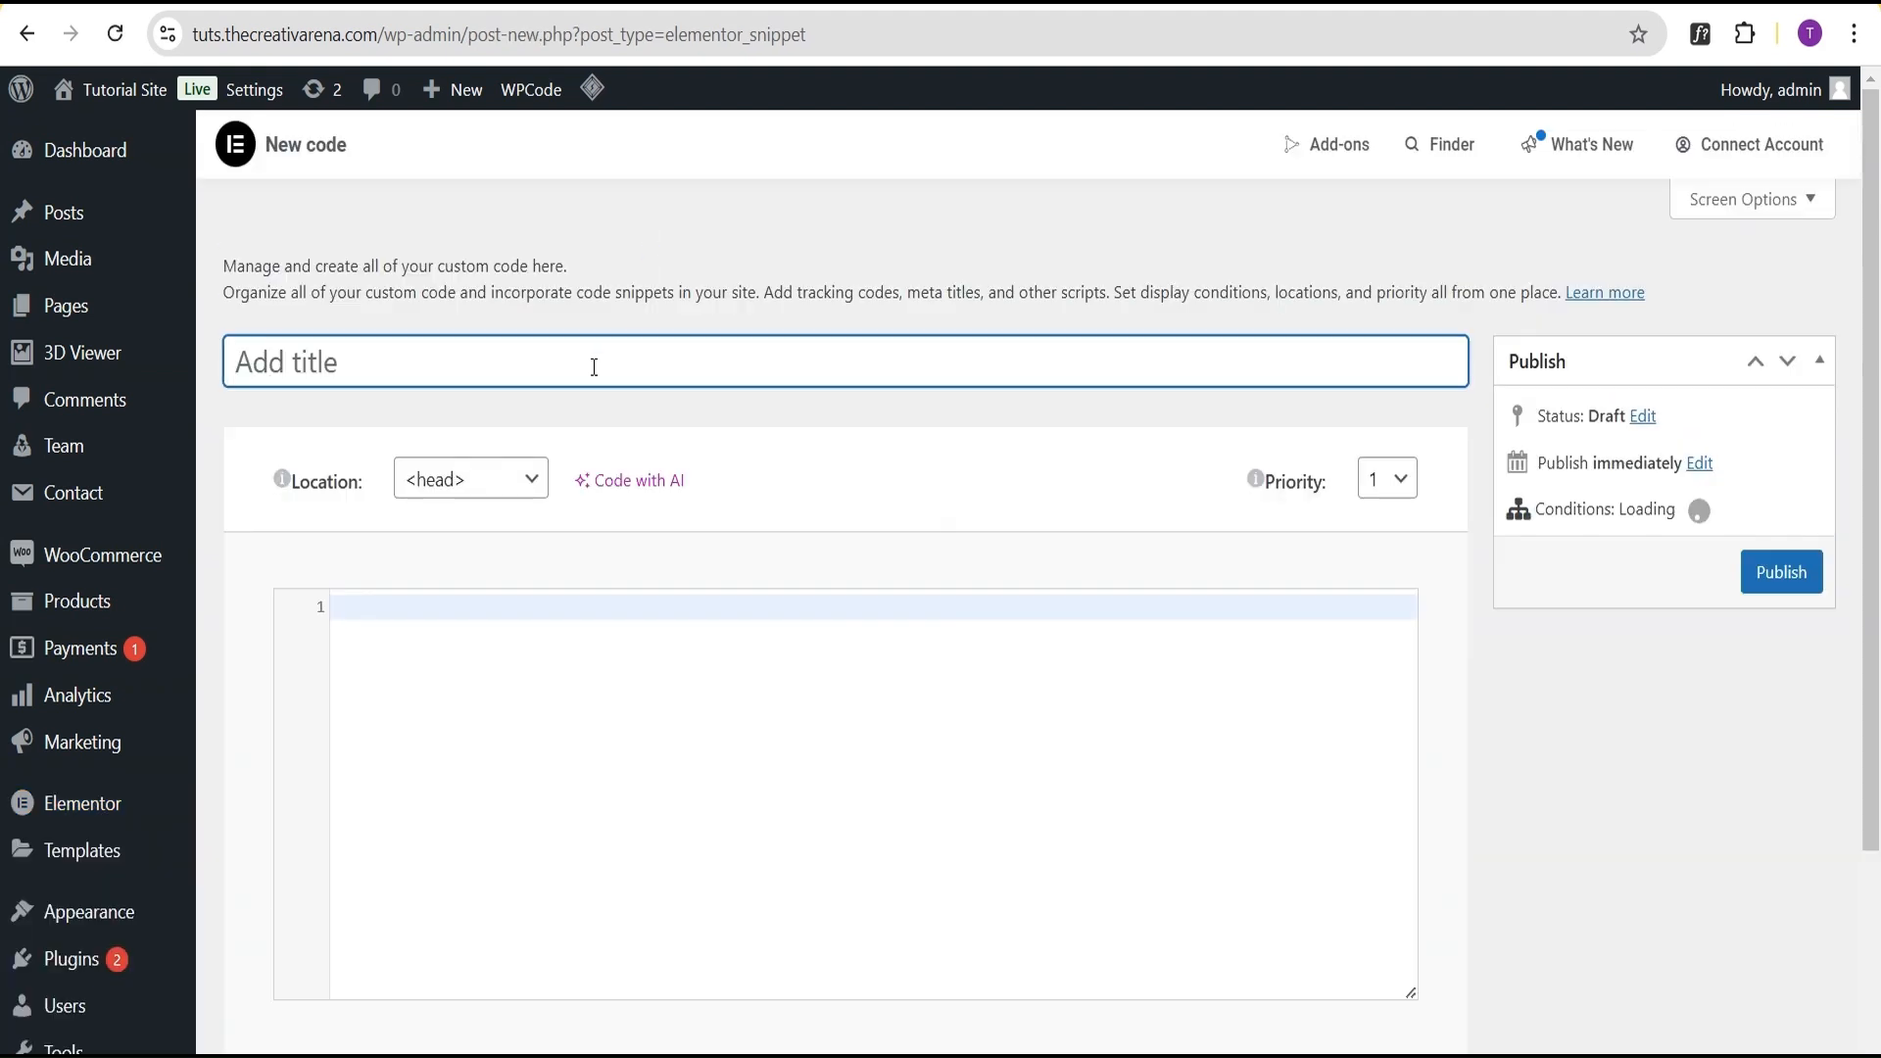
pyautogui.write('Stac')
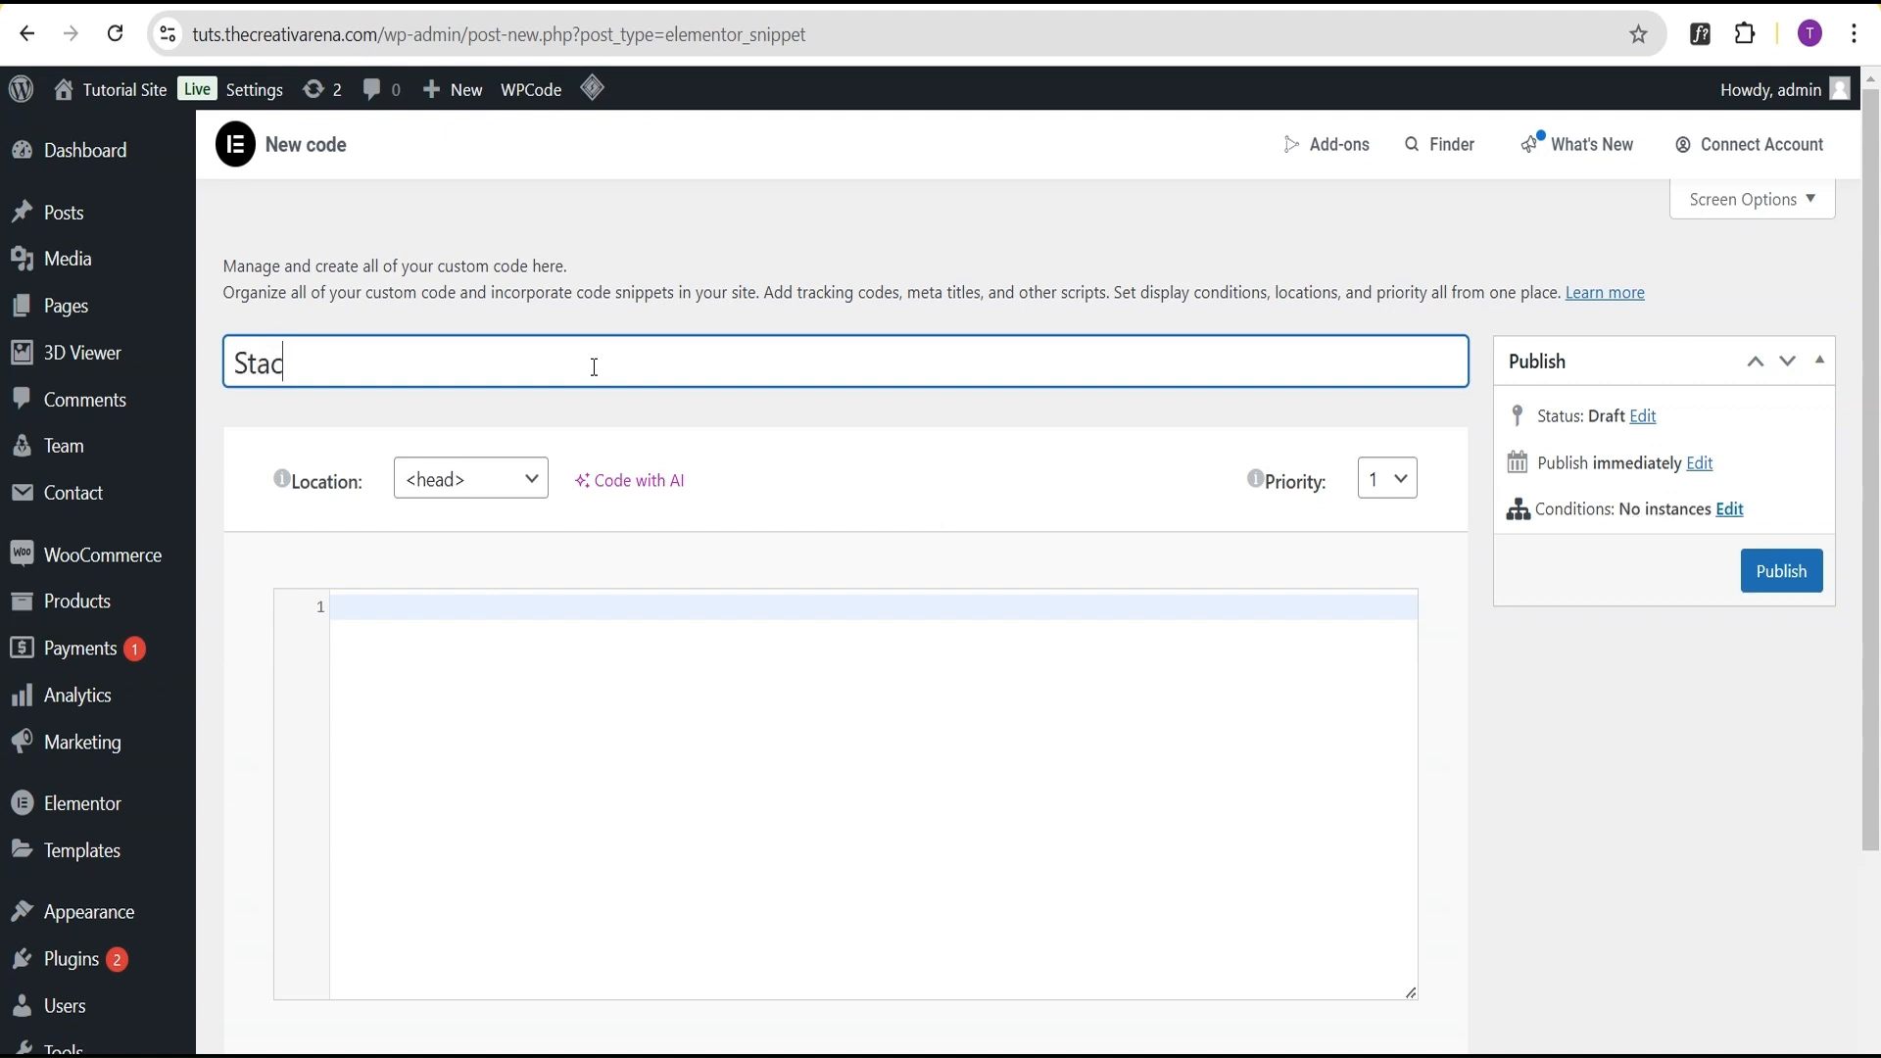
pyautogui.write('king Cards')
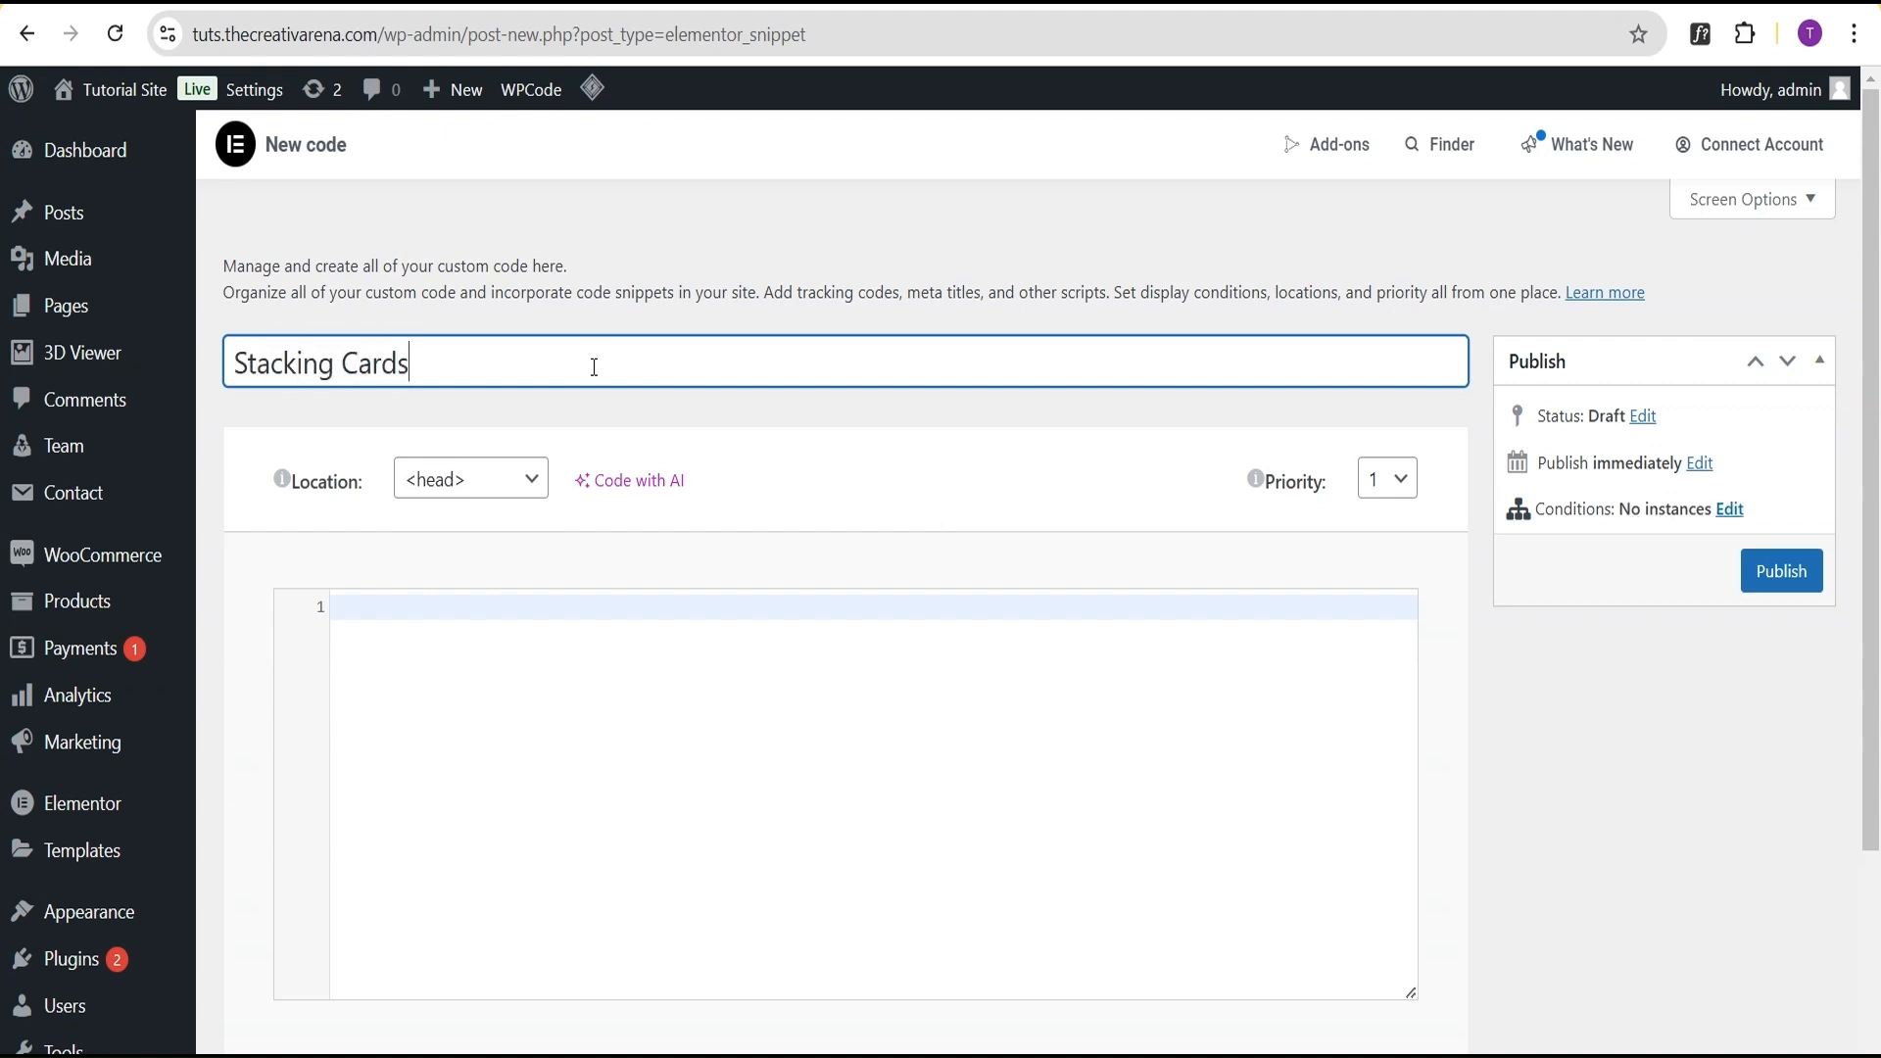
# Complete the snippet title as "Stacking Cards Code" and set its location to <body> - Start.
pyautogui.write(' Code')
pyautogui.click(445, 490)
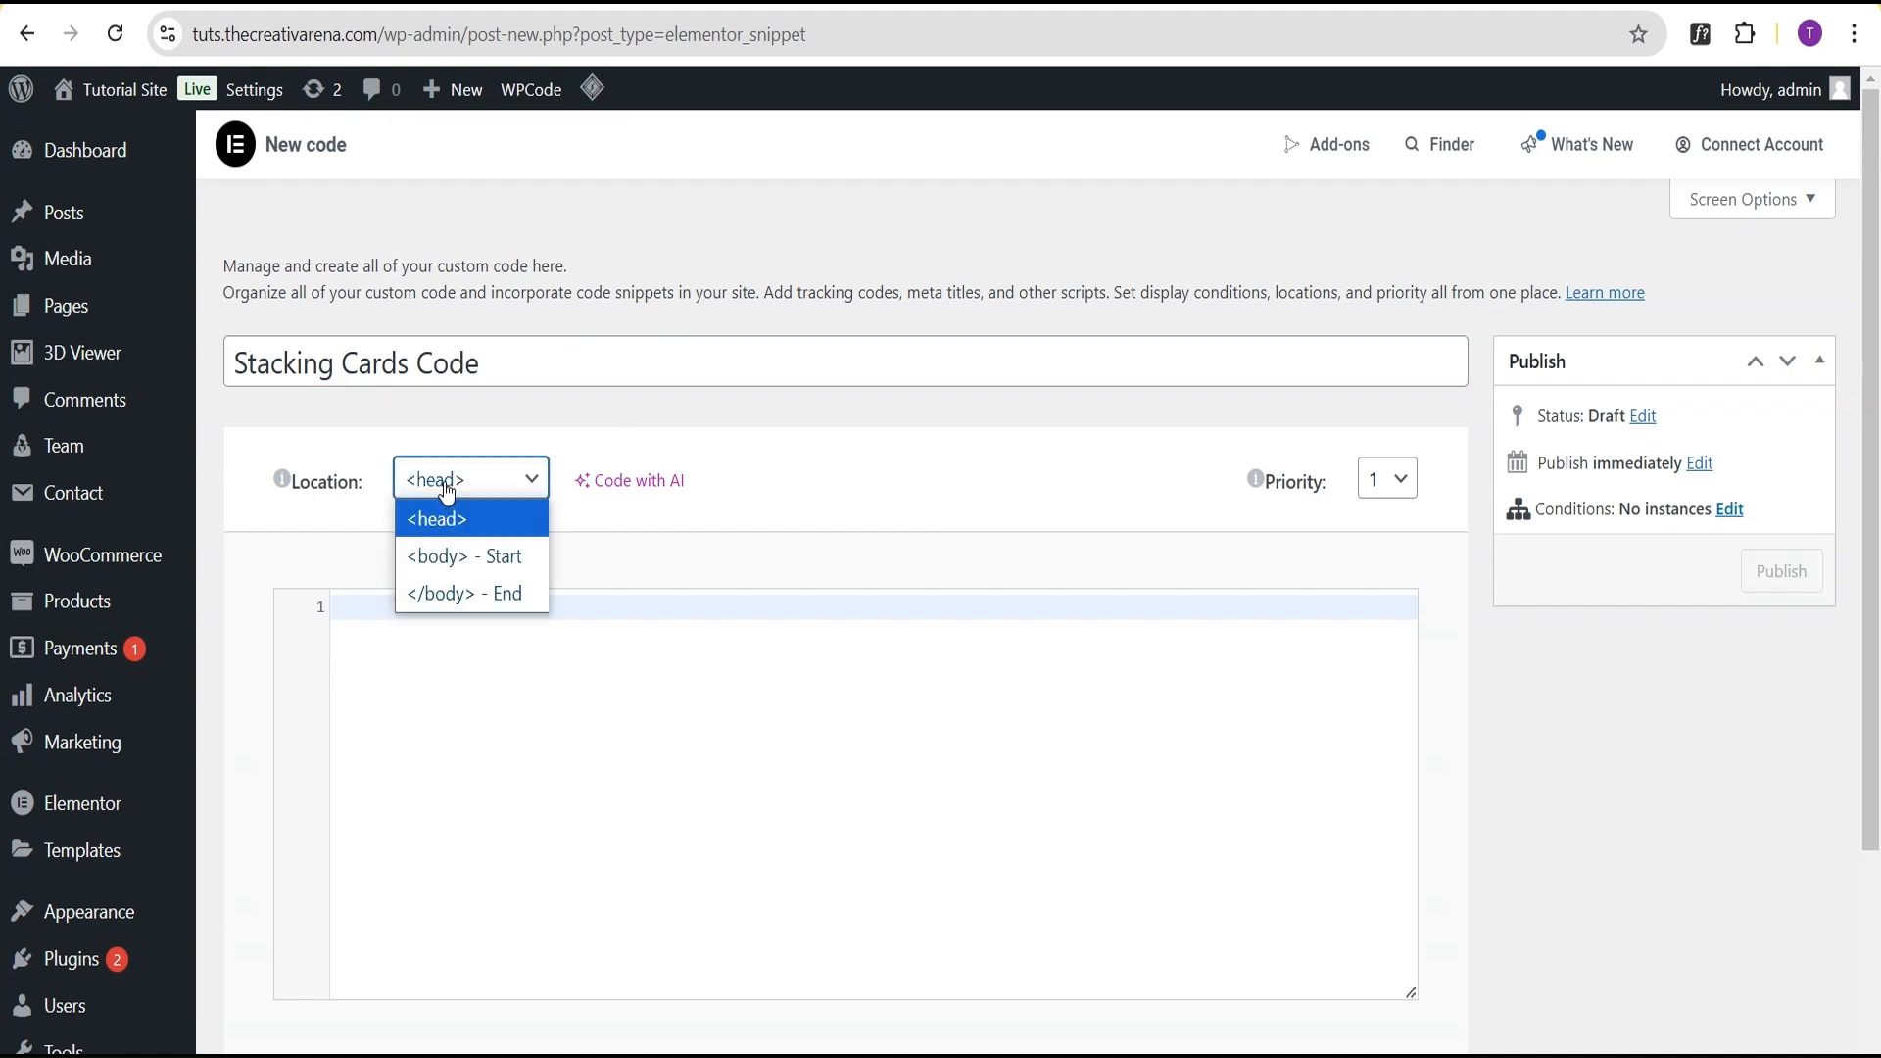
pyautogui.click(460, 566)
# Copy the Html Widget script code, starting at the jQuery script tag, from Stacking card.css in the code editor into the snippet's code area.
pyautogui.click(1155, 598)
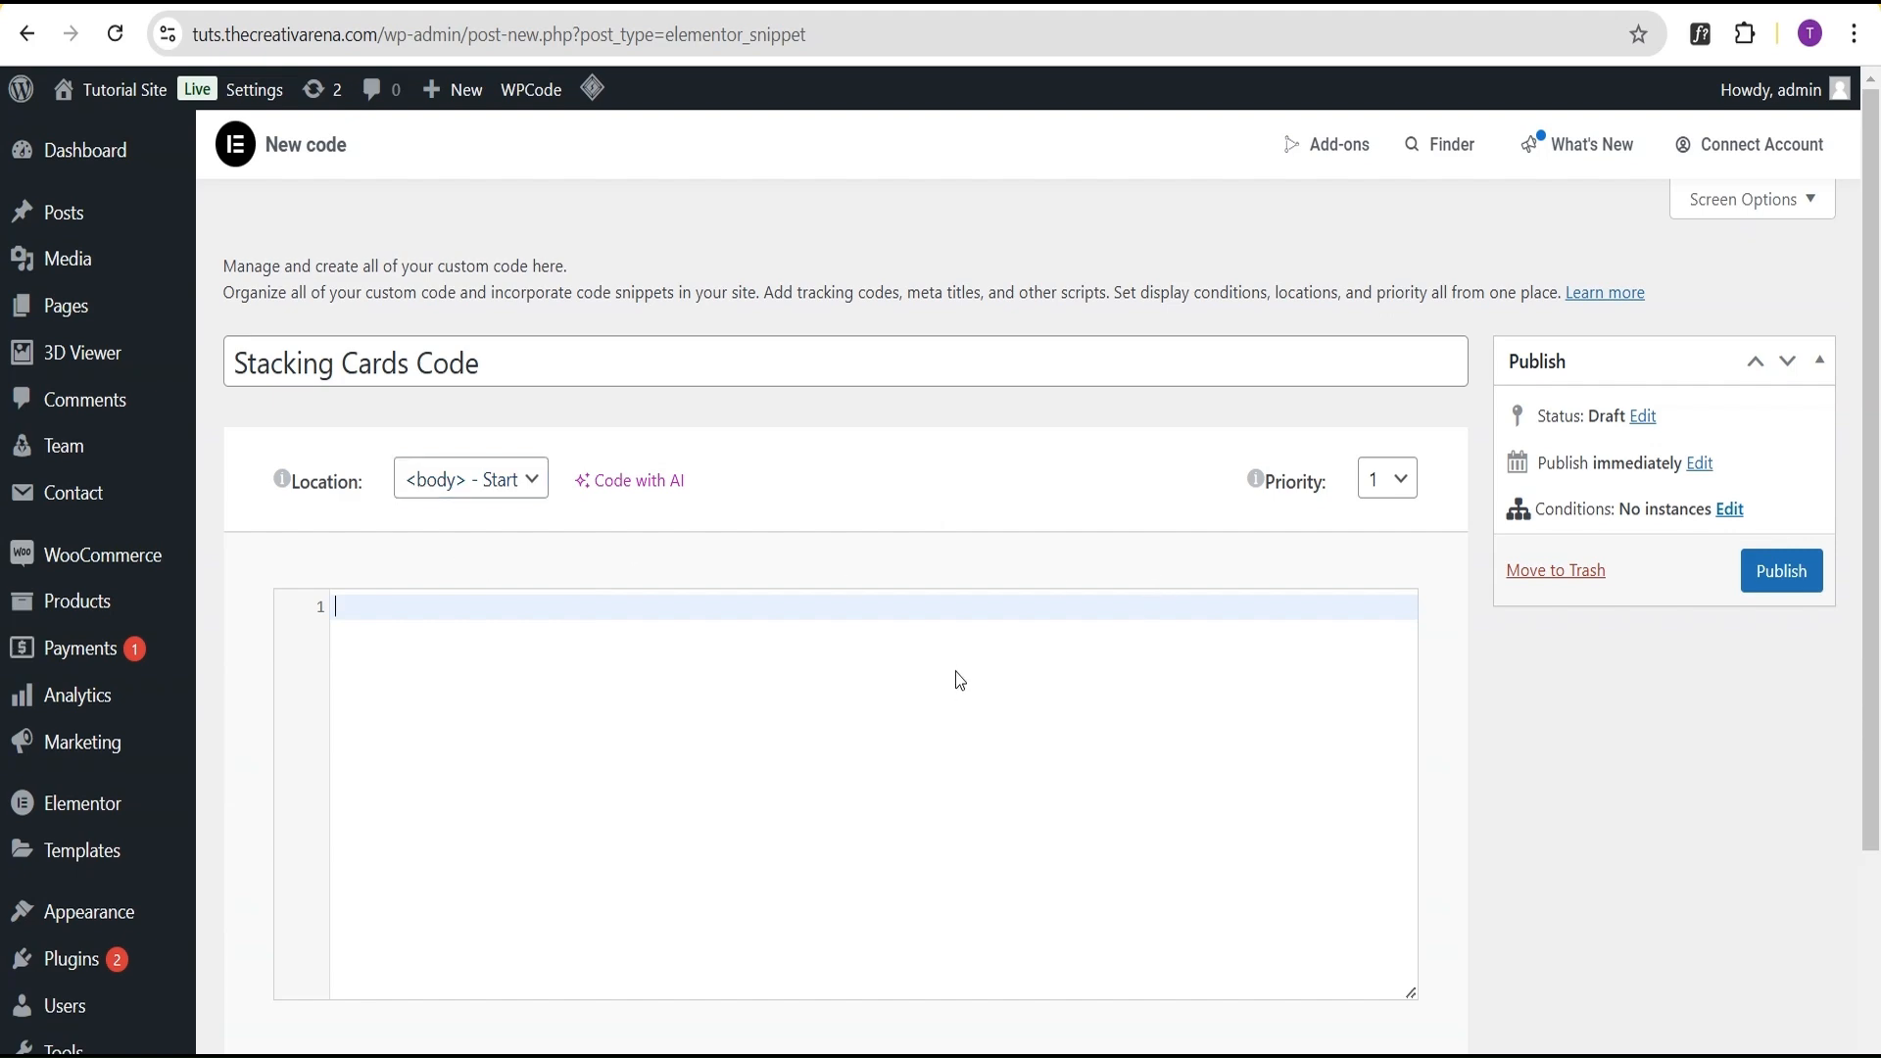
pyautogui.hotkey('alt', 'Tab')
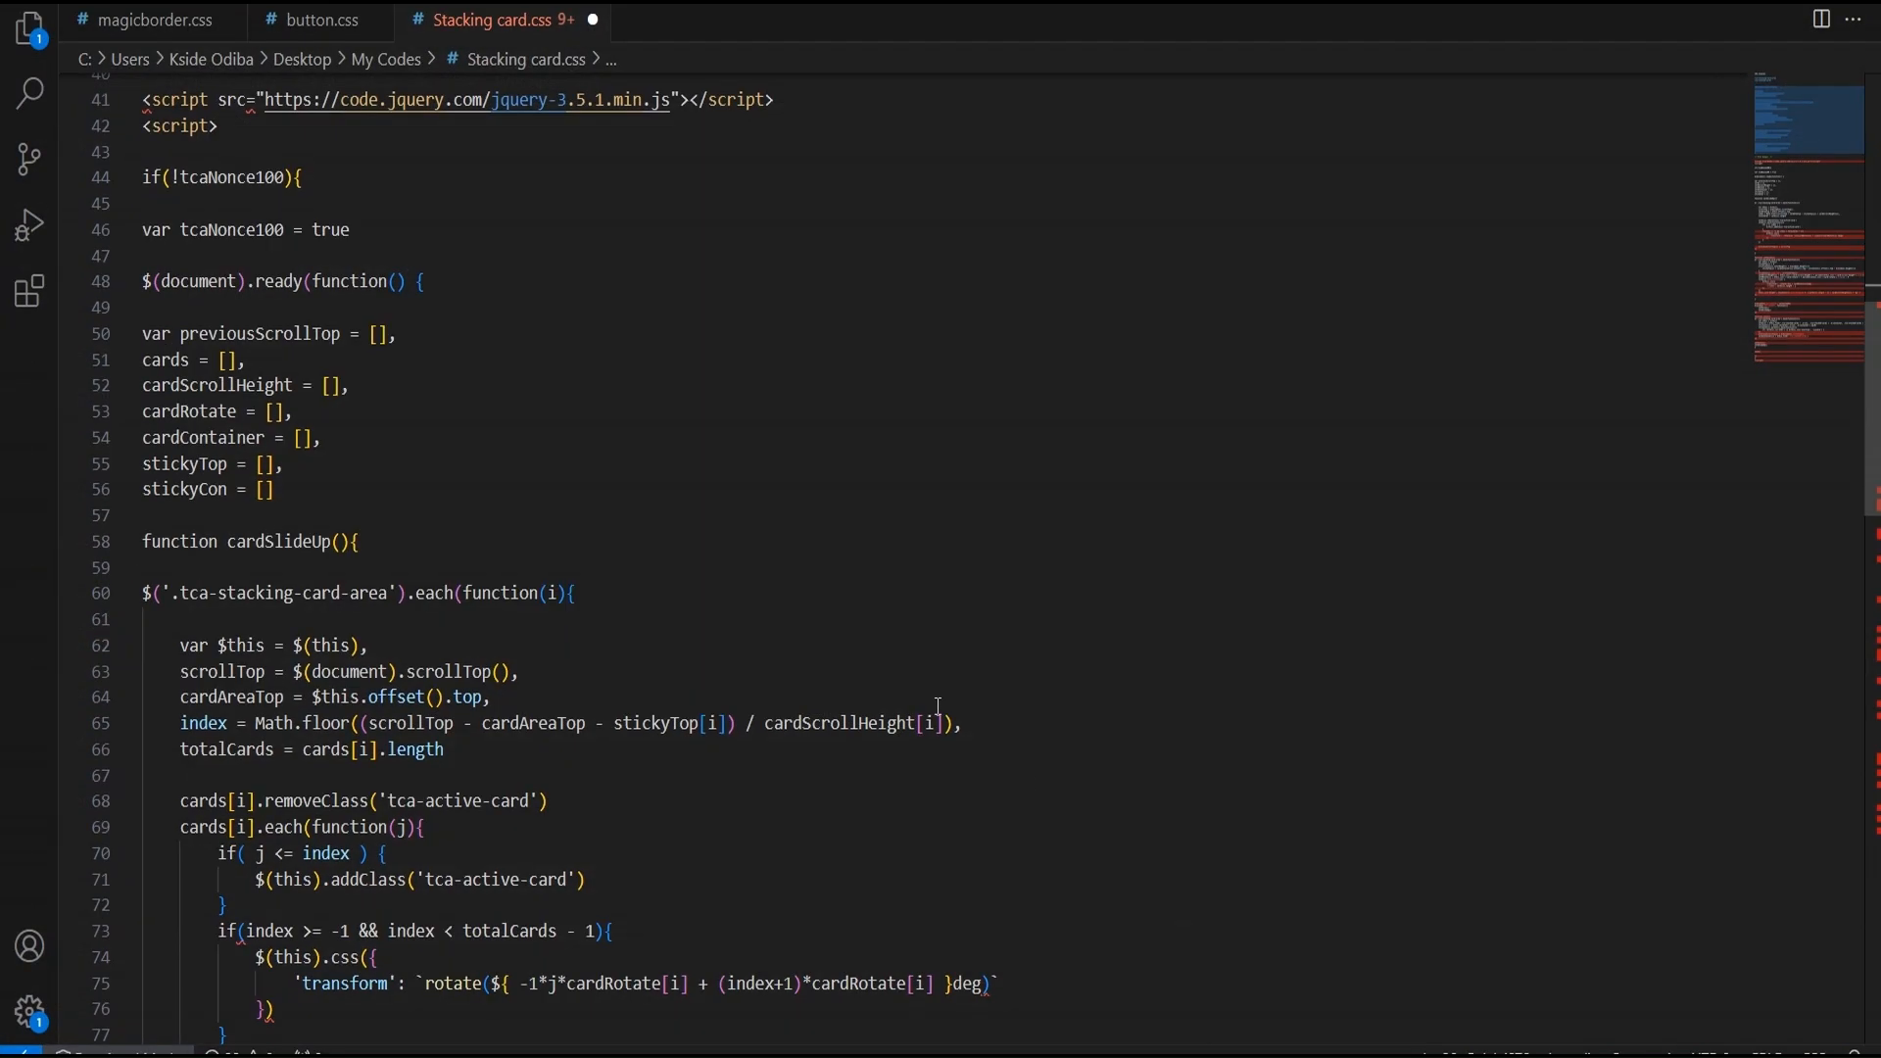
pyautogui.scroll(3, 409, 489)
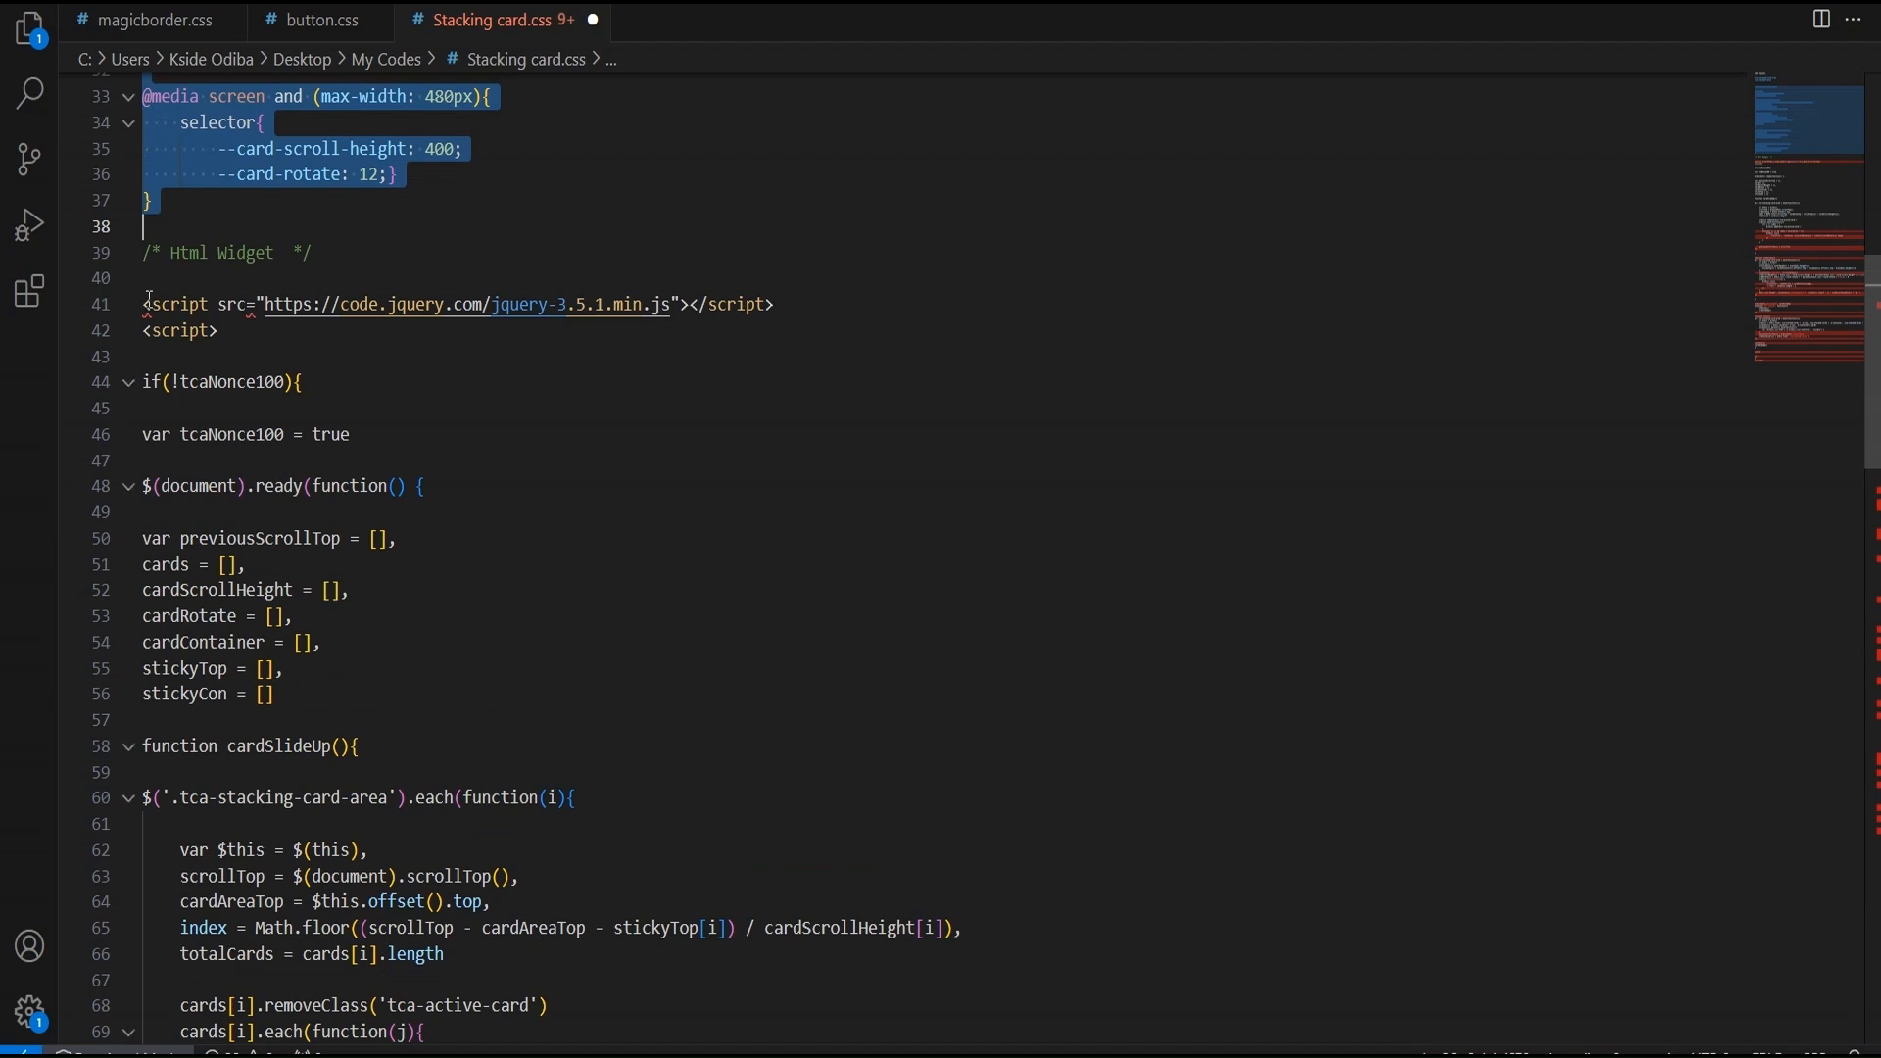
pyautogui.moveTo(147, 305); pyautogui.dragTo(388, 825)
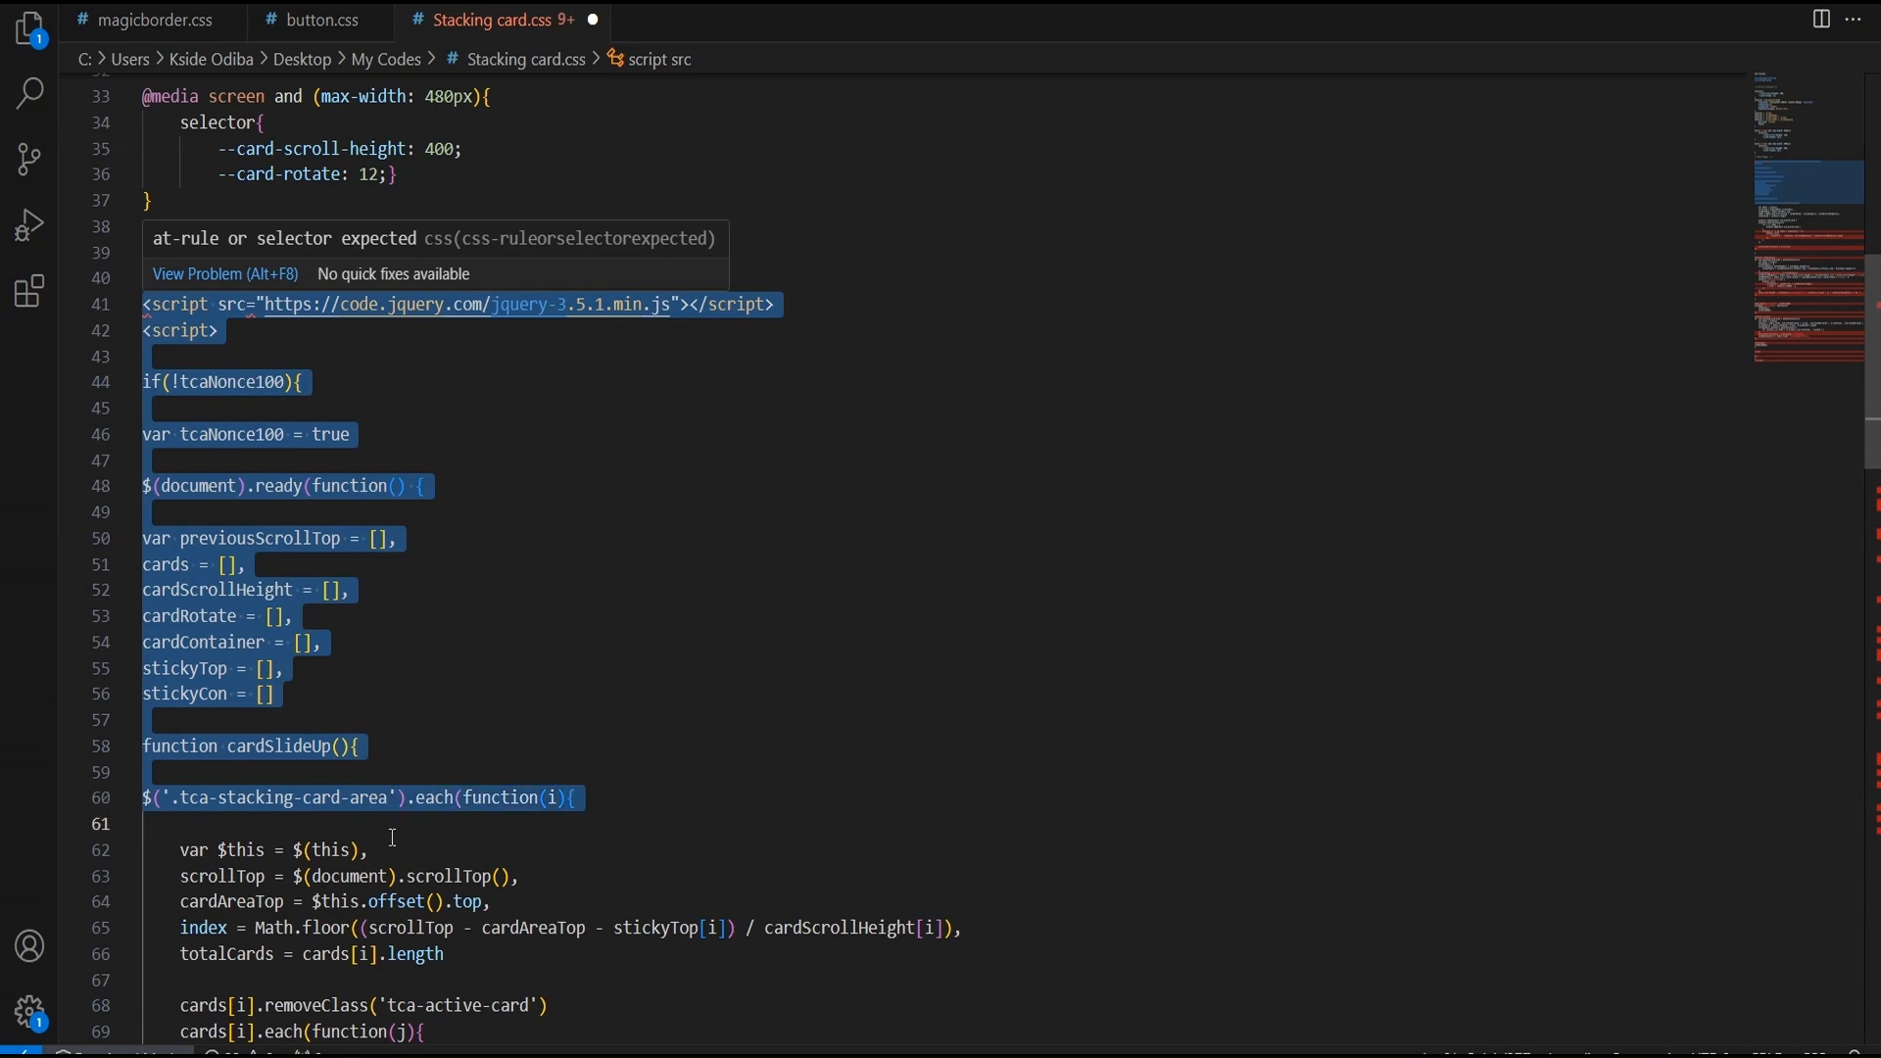
pyautogui.moveTo(393, 837); pyautogui.dragTo(371, 883)
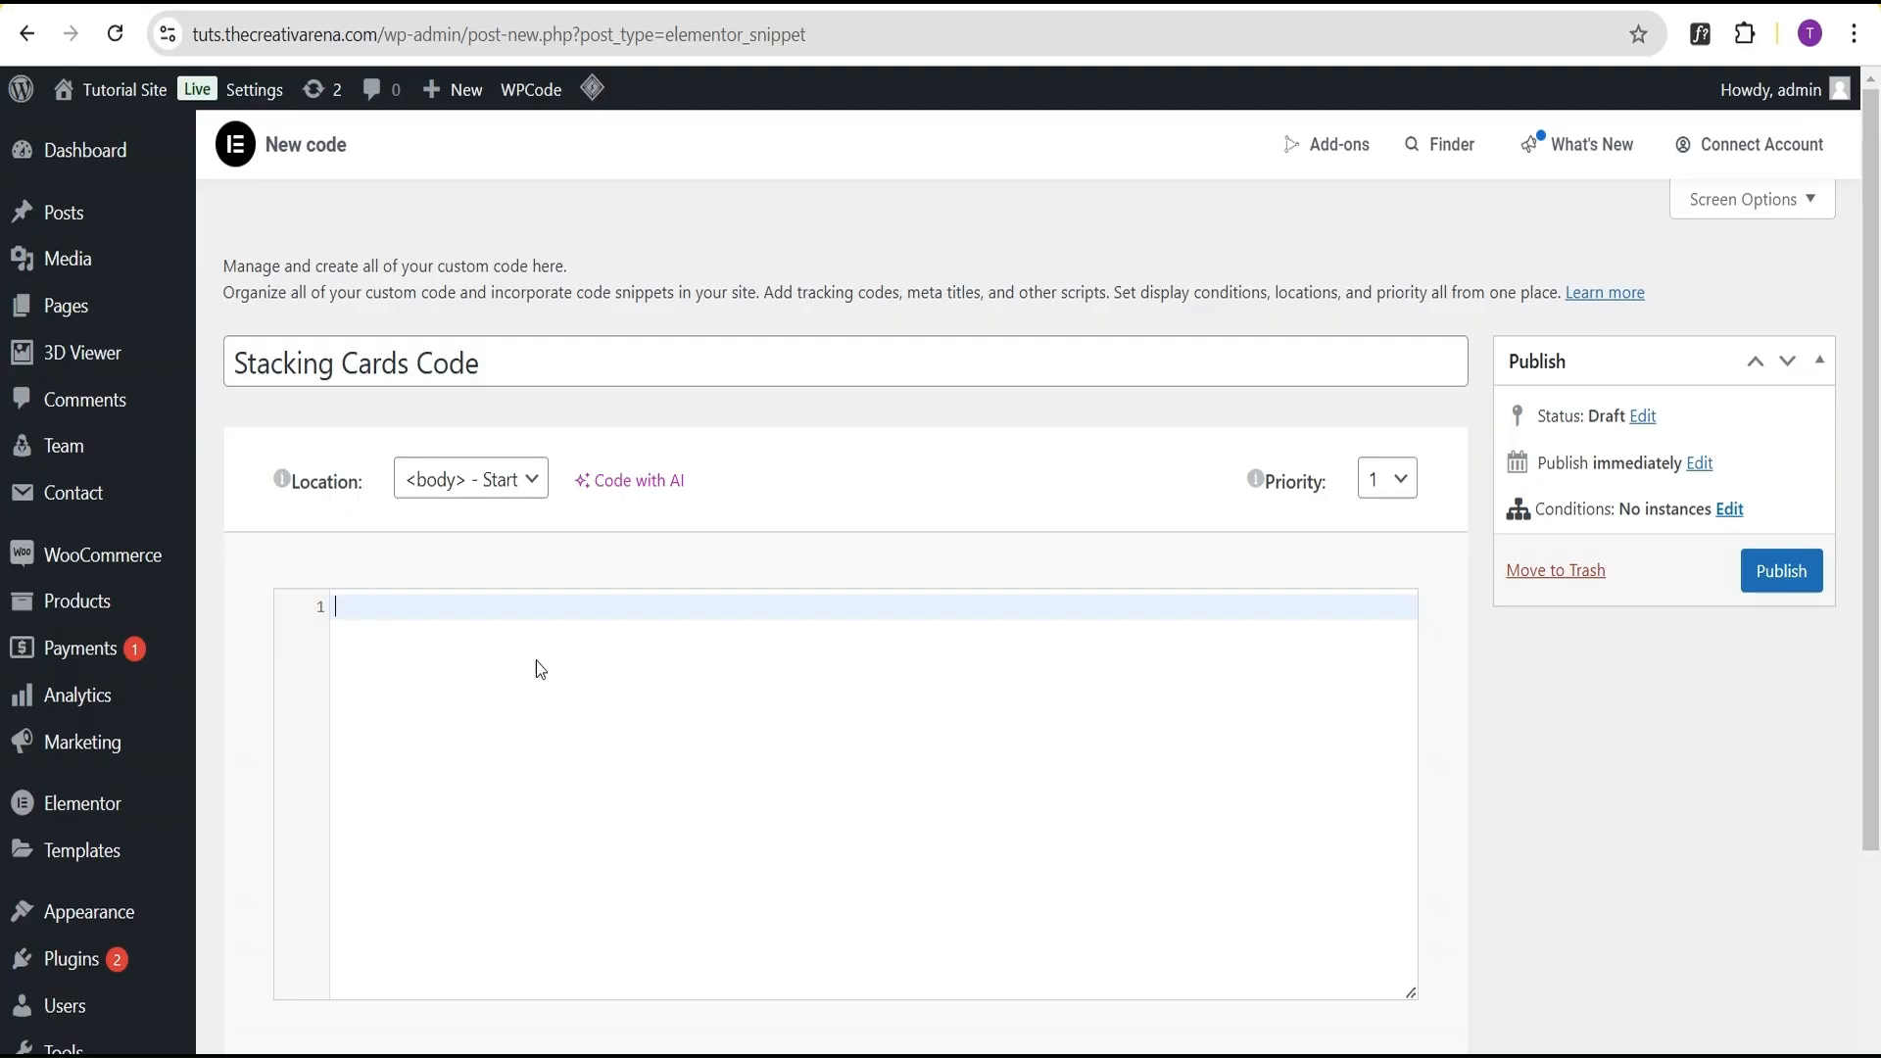
pyautogui.hotkey('ctrl', 'v')
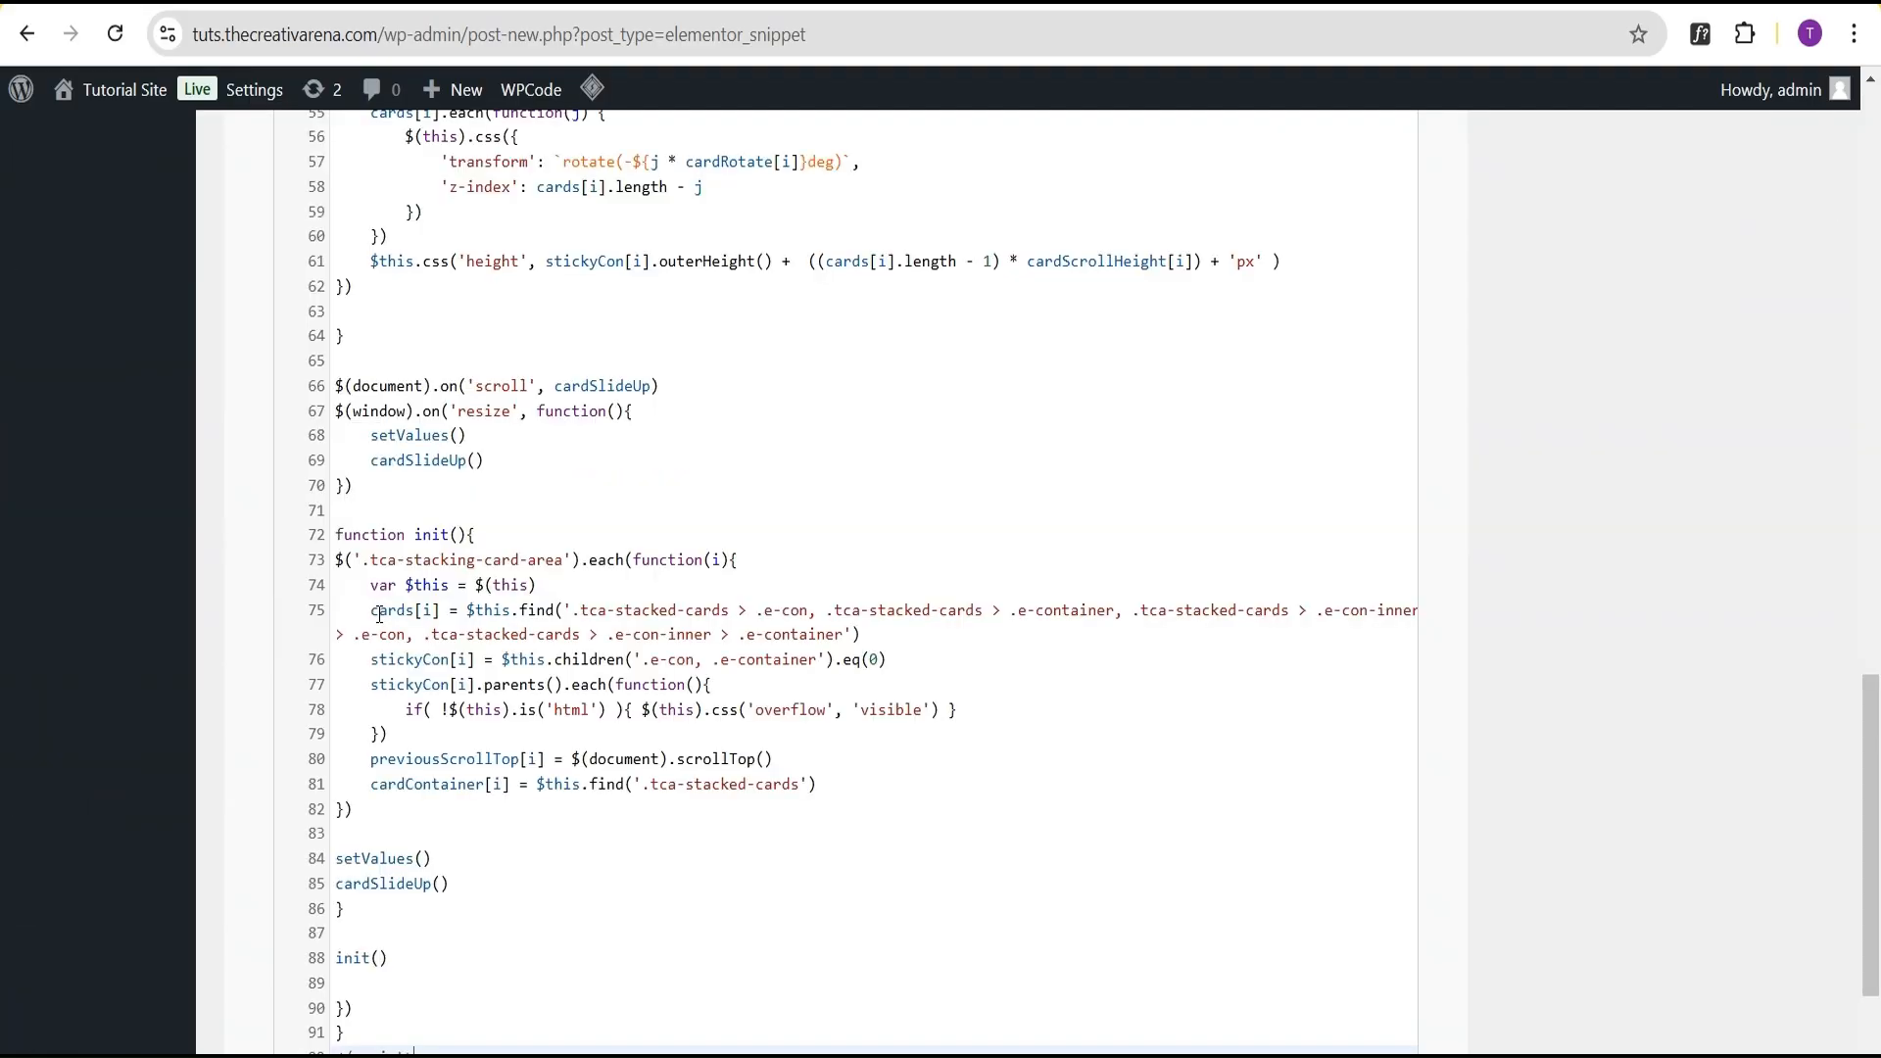
# Publish the code snippet with the display condition Include Entire Site.
pyautogui.scroll(10, 1588, 601)
pyautogui.scroll(7, 1588, 600)
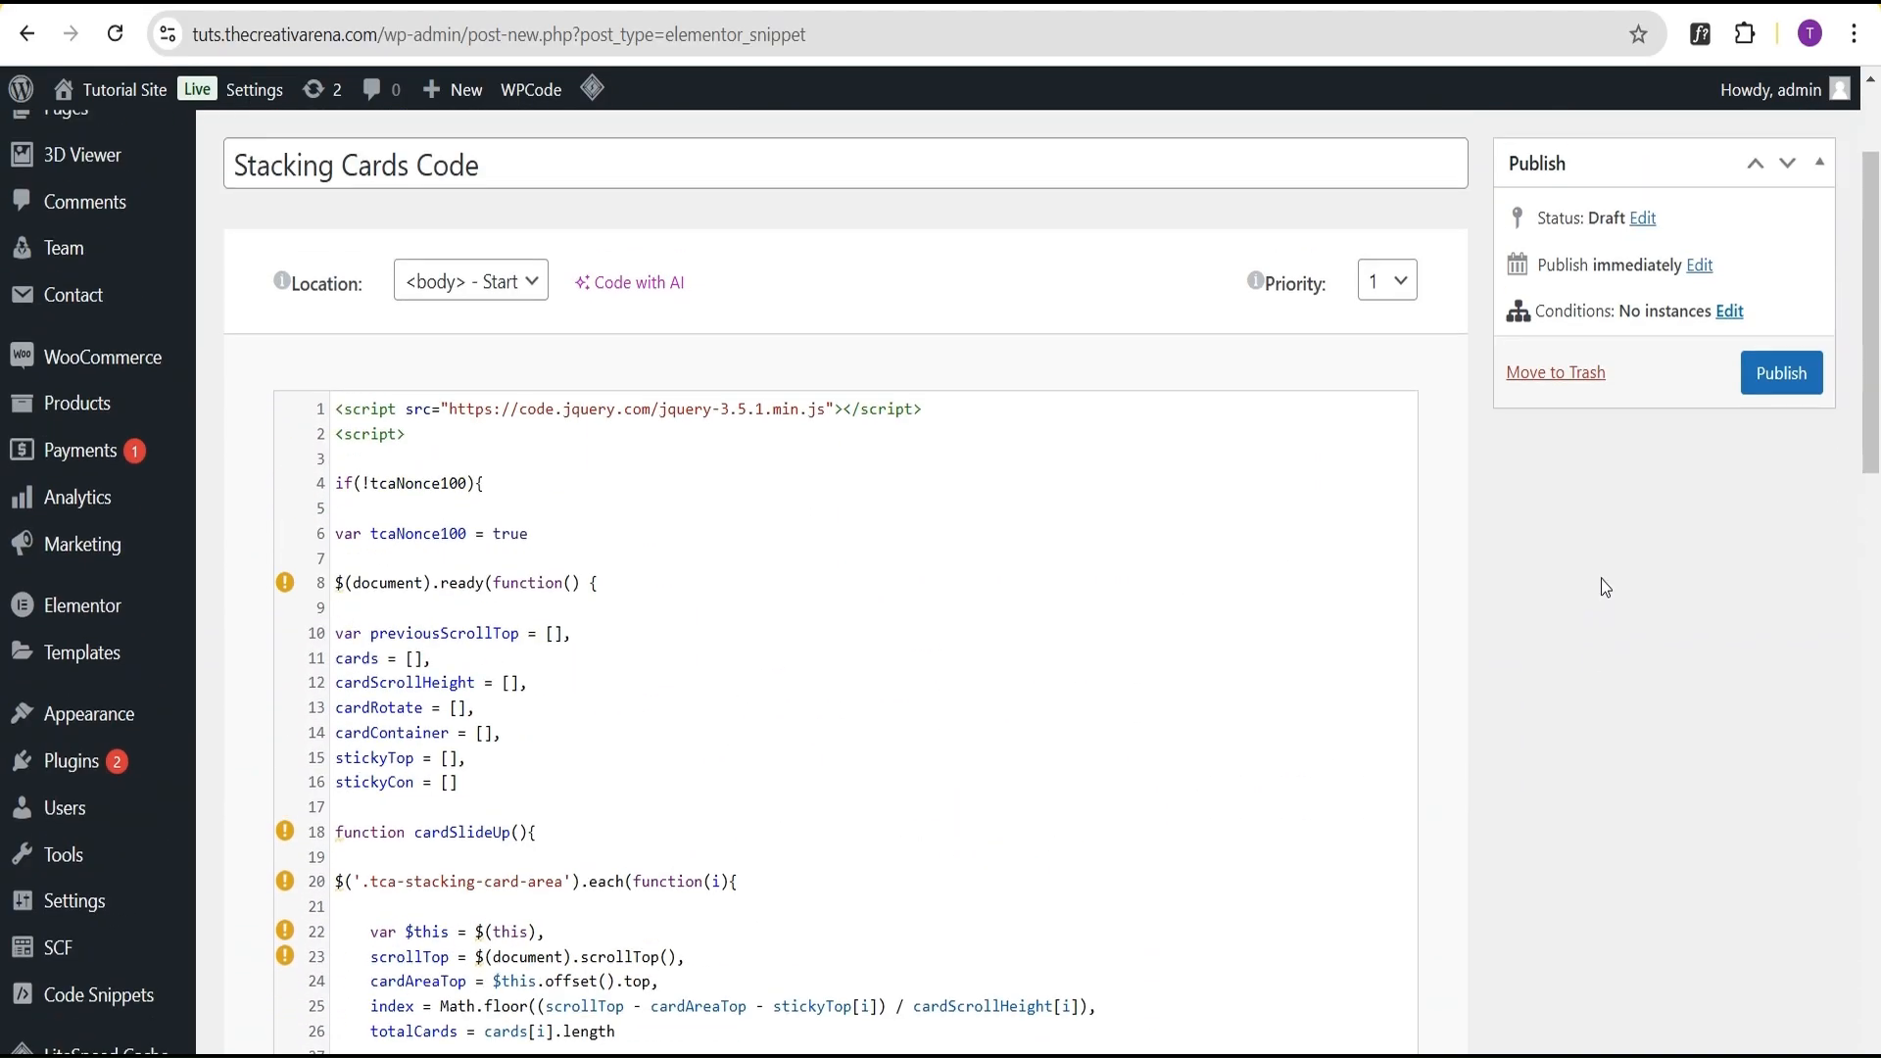
pyautogui.click(1779, 376)
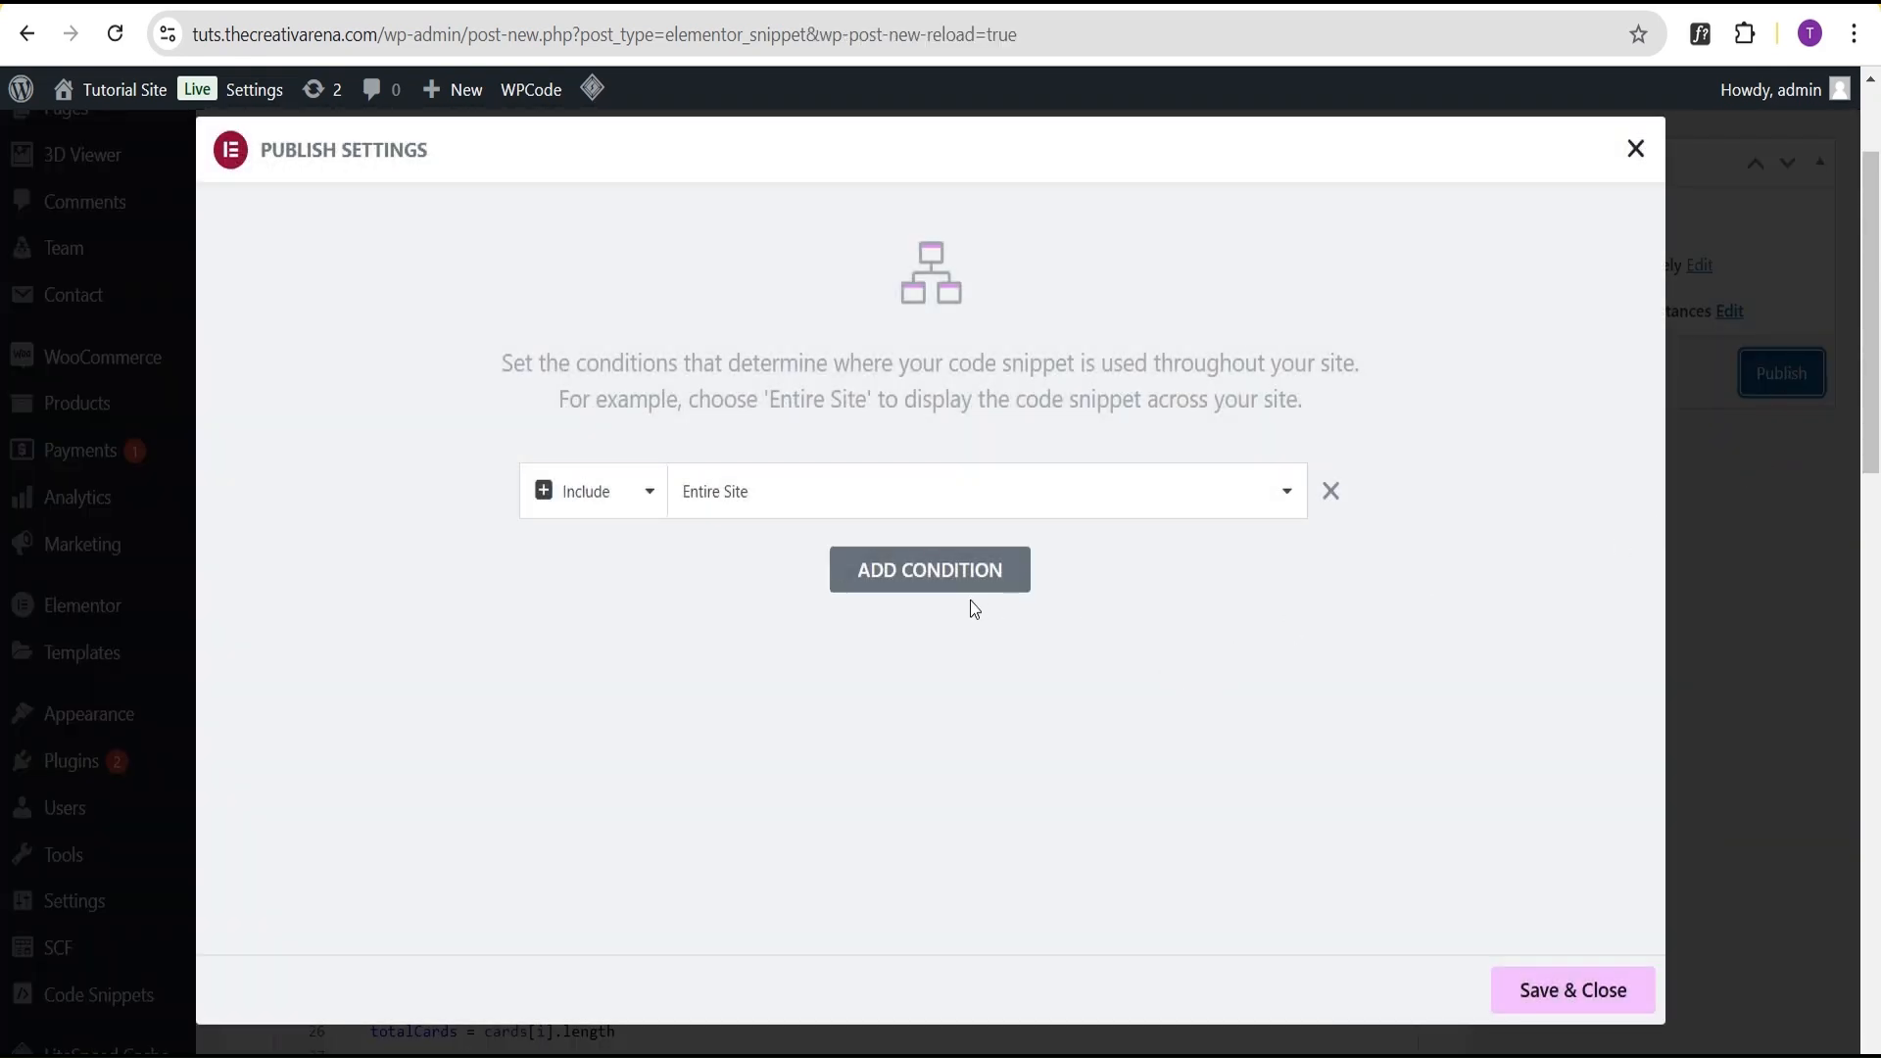
pyautogui.click(1568, 989)
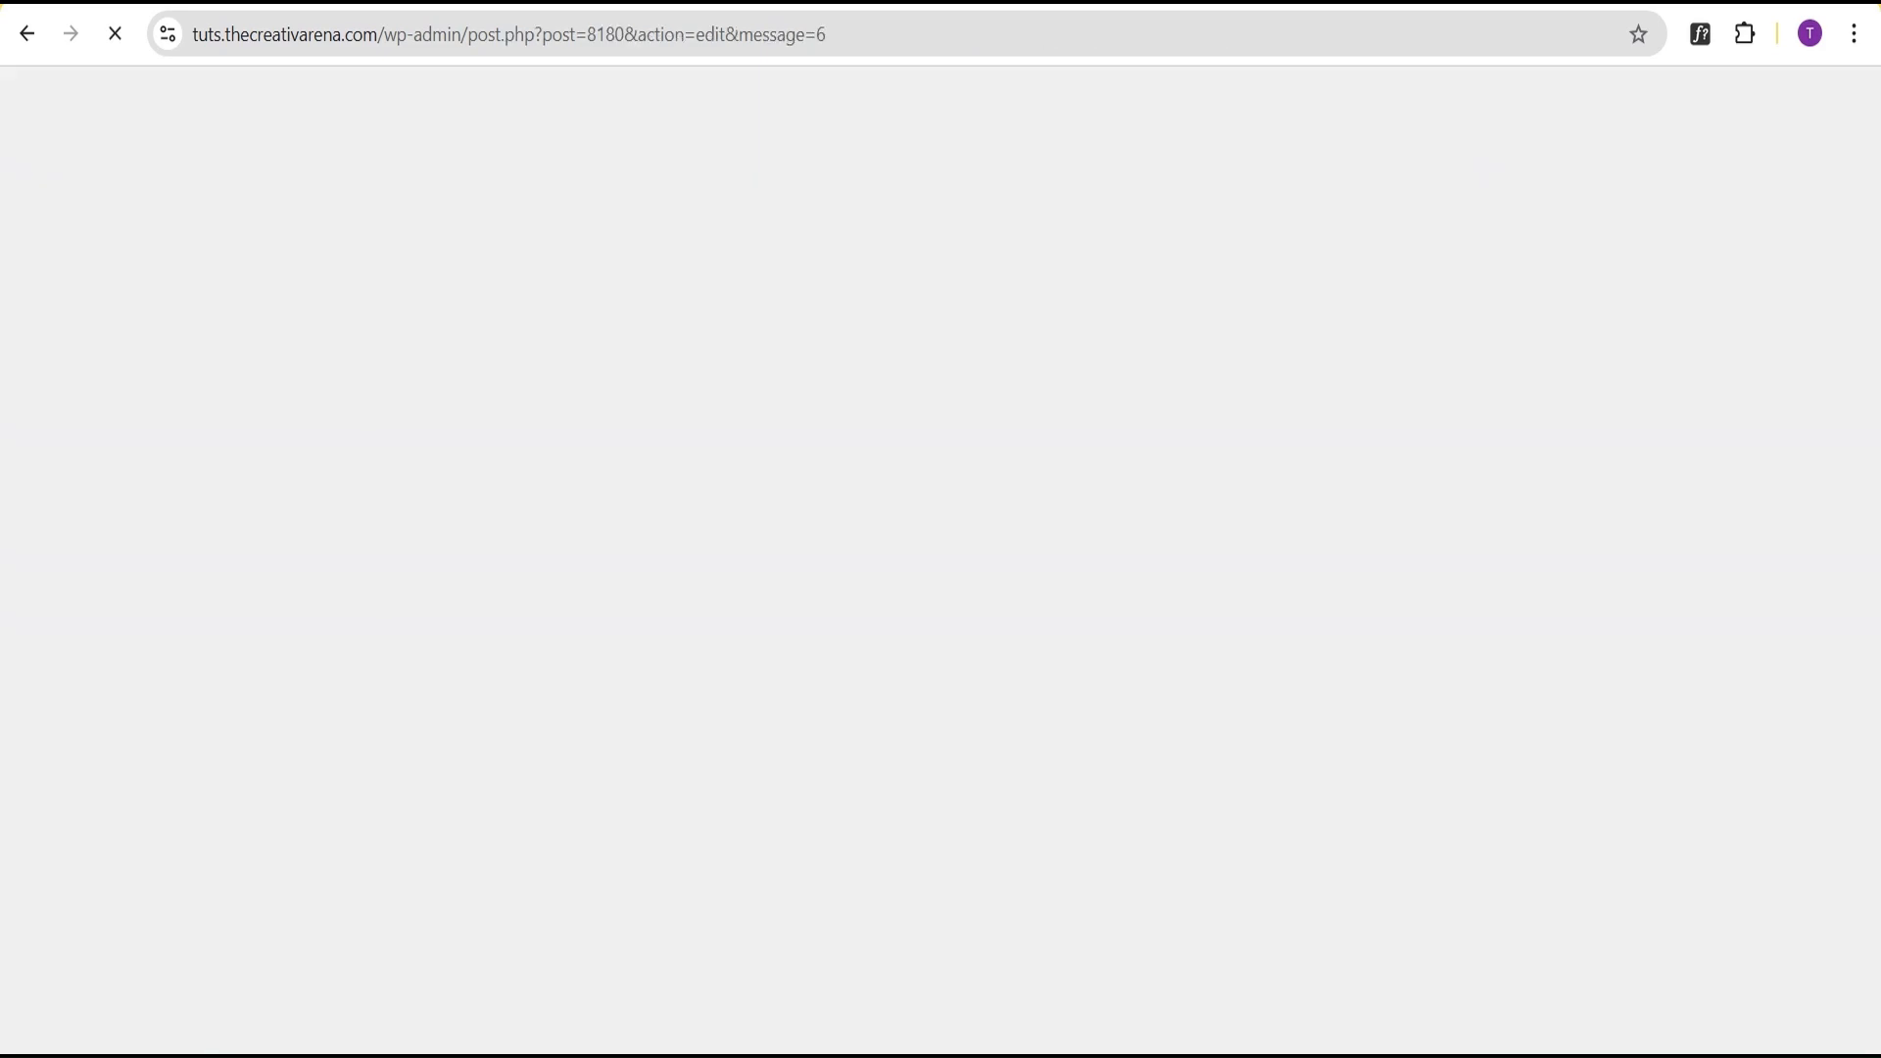
# Return to the Elementor page editor, preview the page, and examine how the stacked service cards rotate away while scrolling.
pyautogui.click(372, 3)
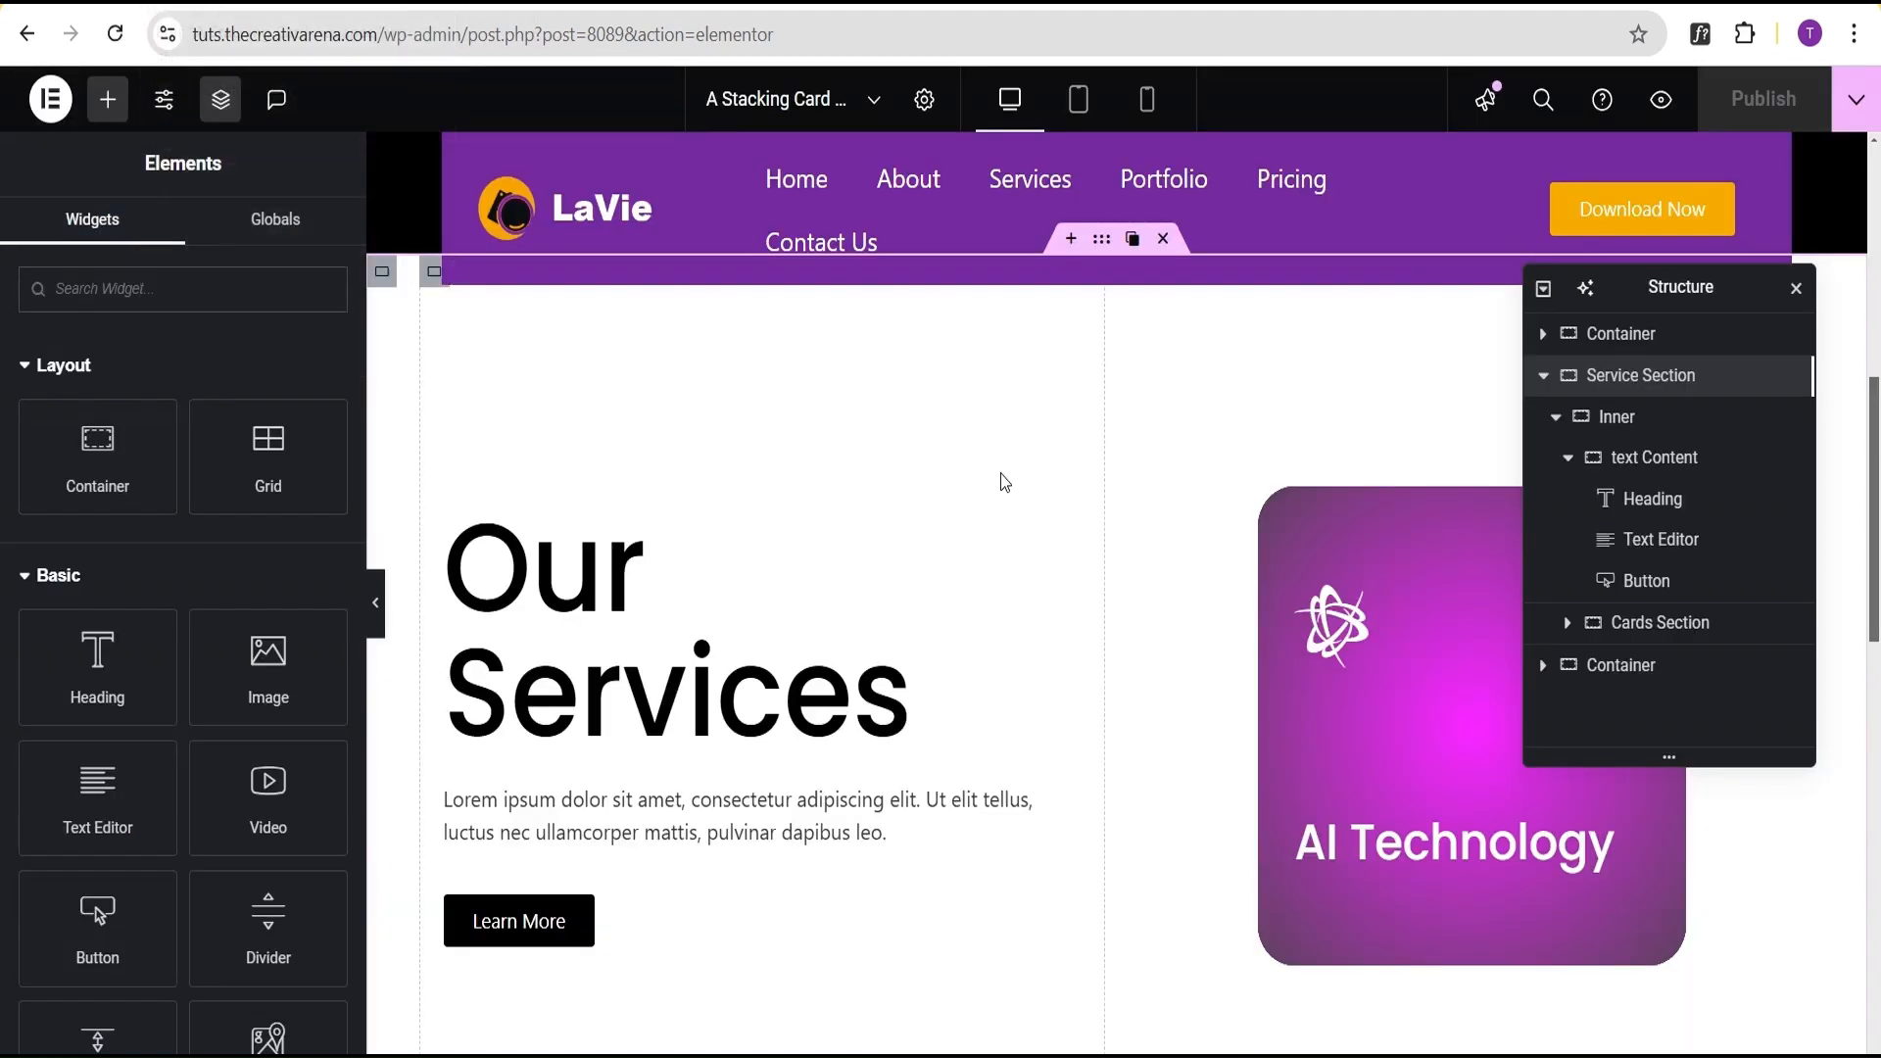
pyautogui.scroll(-3, 1199, 502)
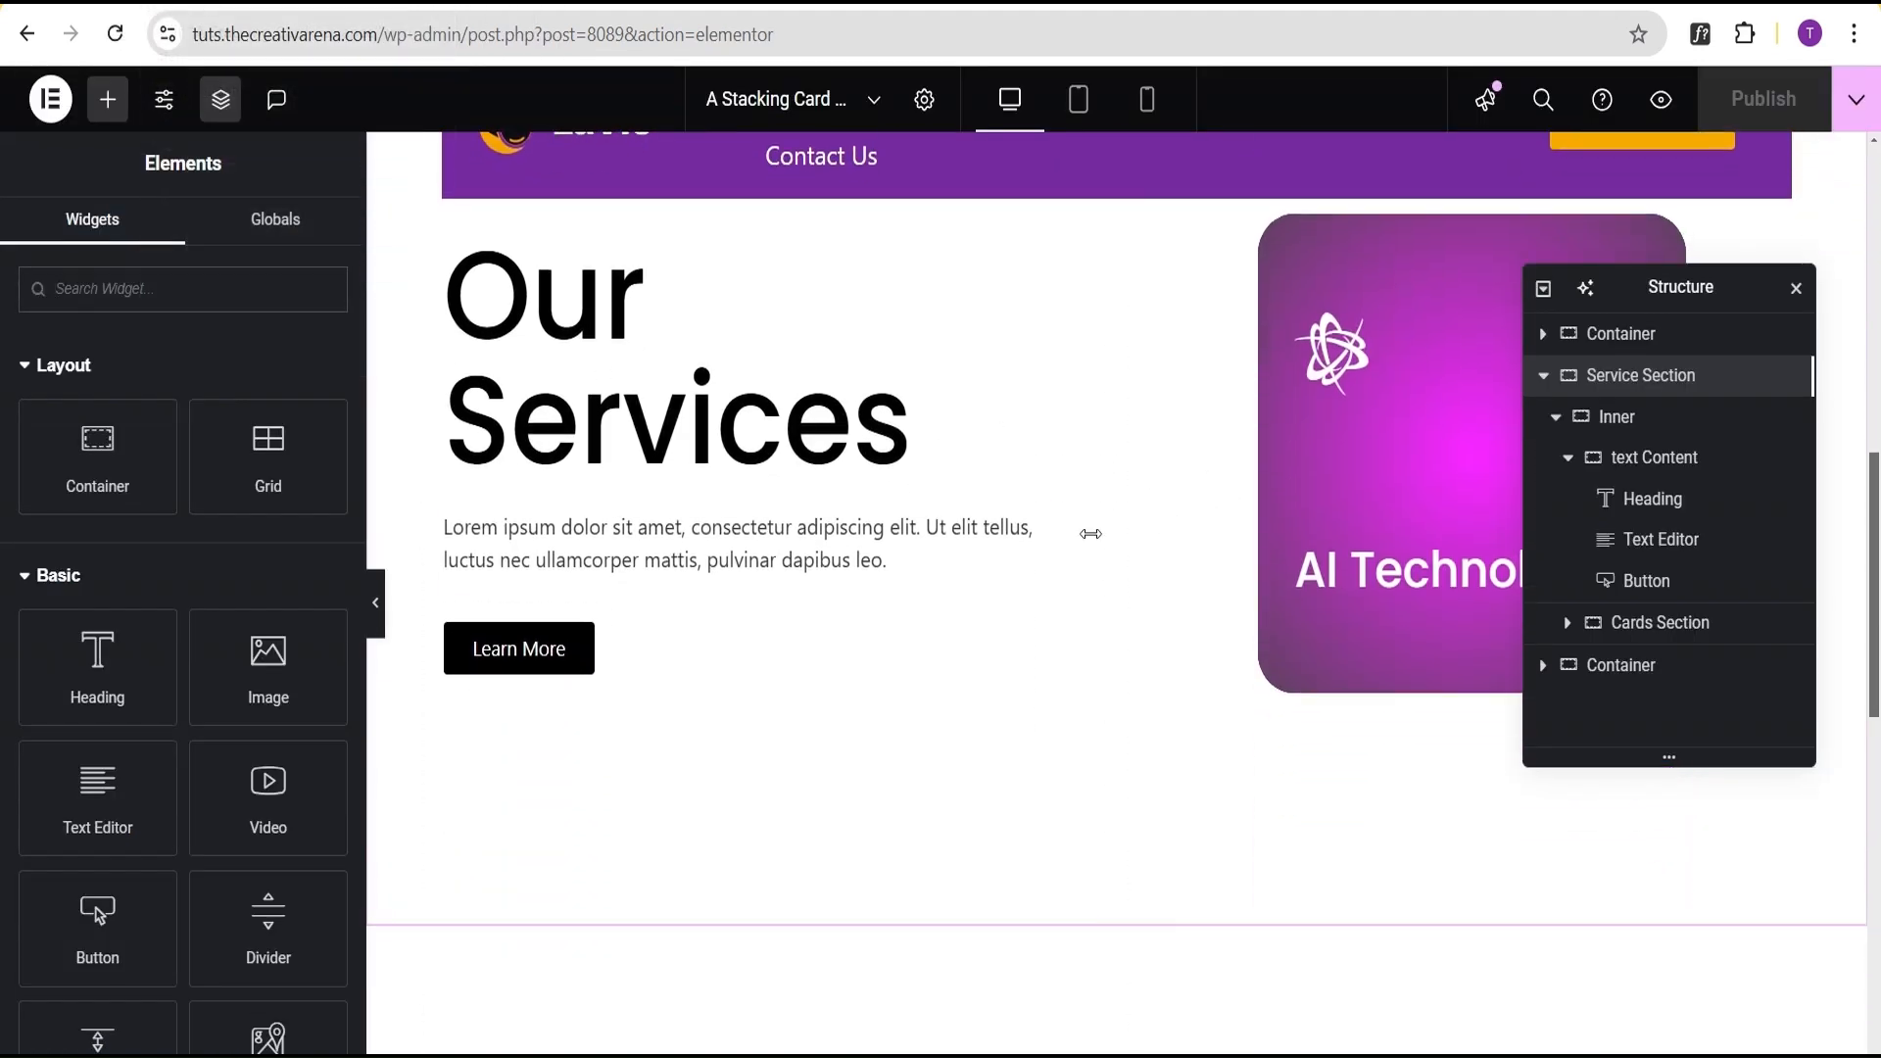
pyautogui.scroll(3, 1092, 539)
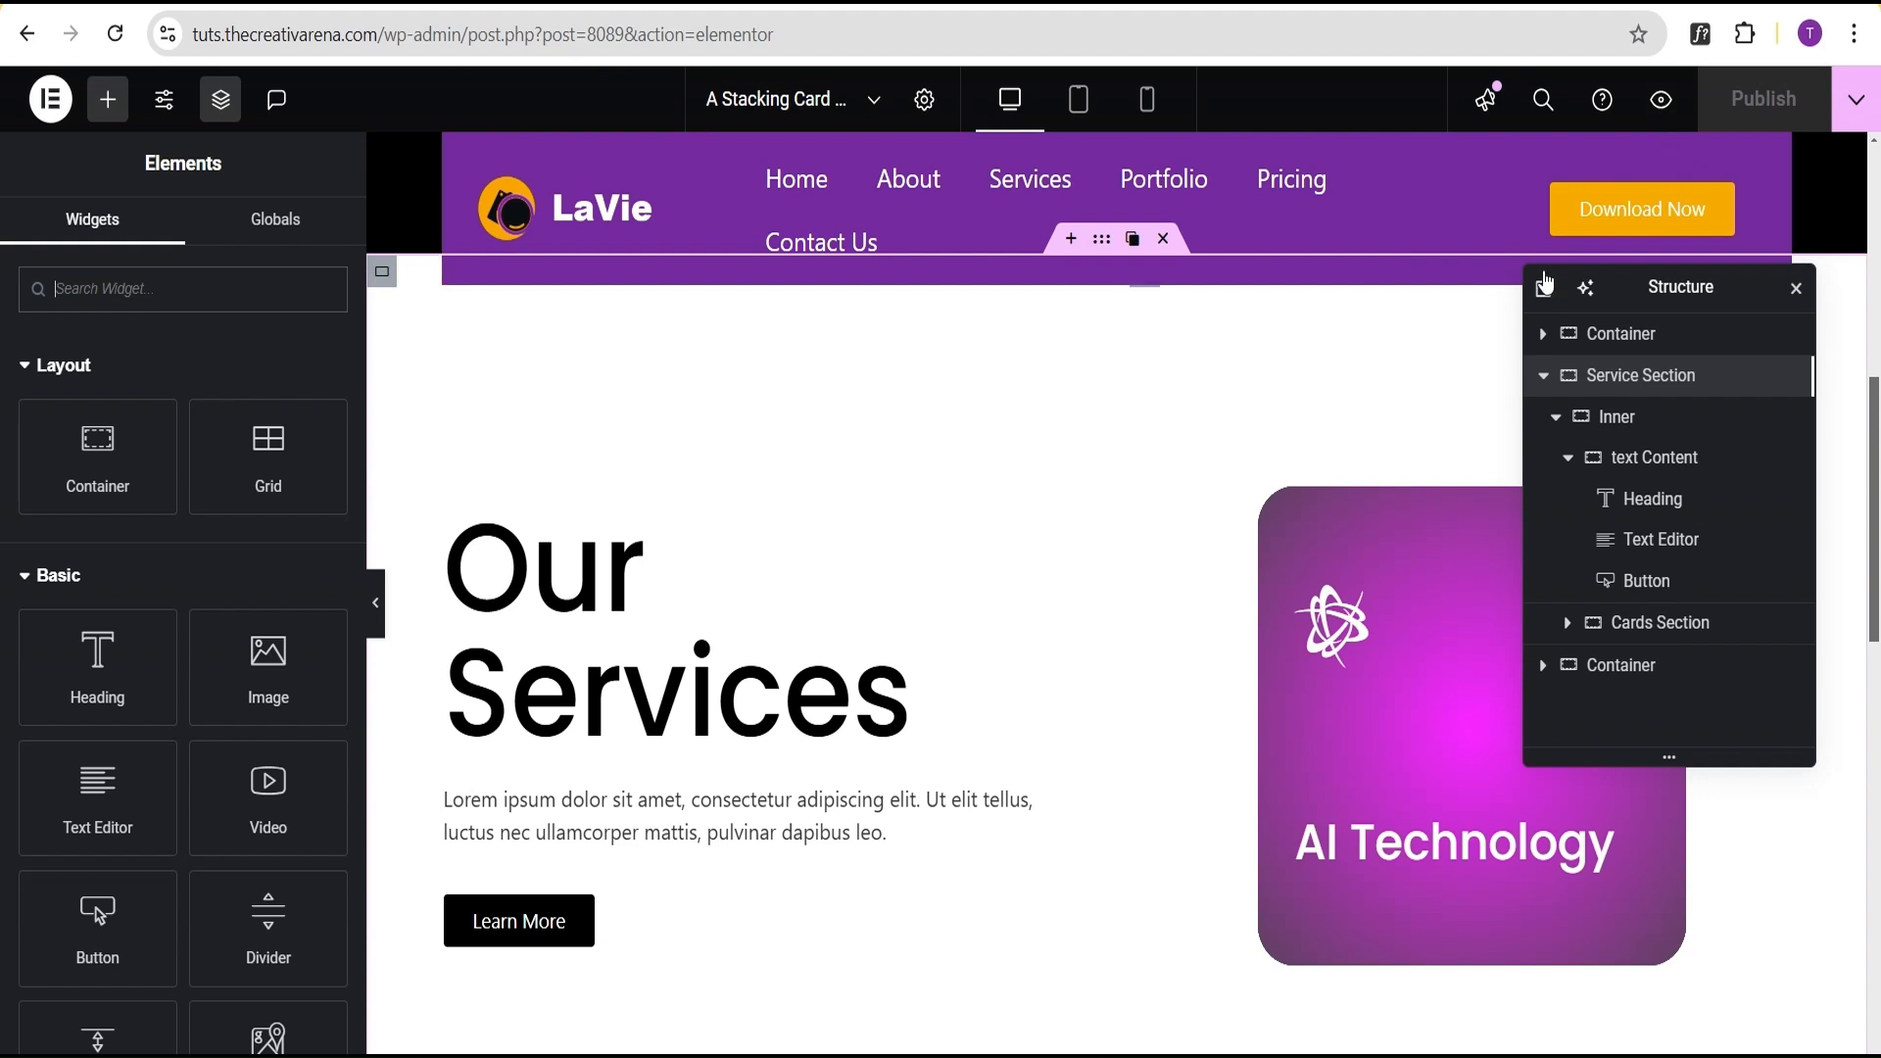
pyautogui.click(1661, 100)
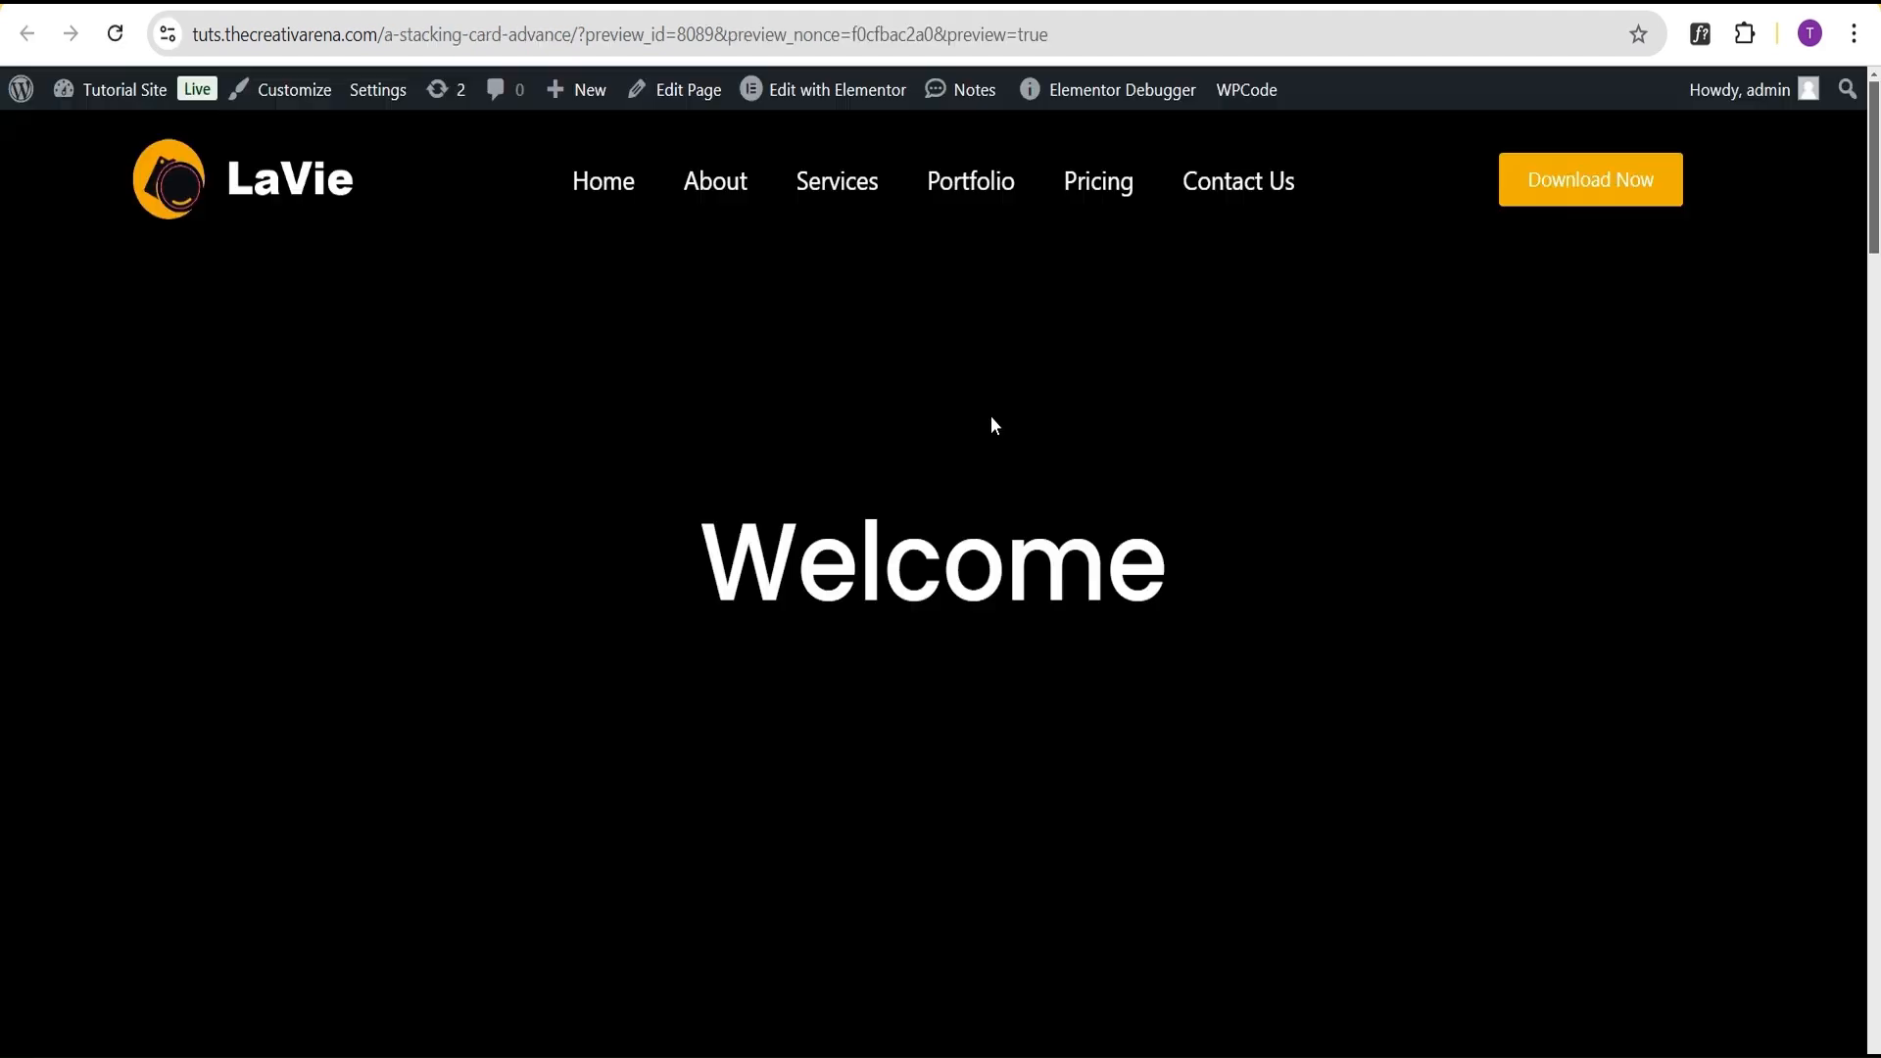
pyautogui.scroll(-10, 1602, 390)
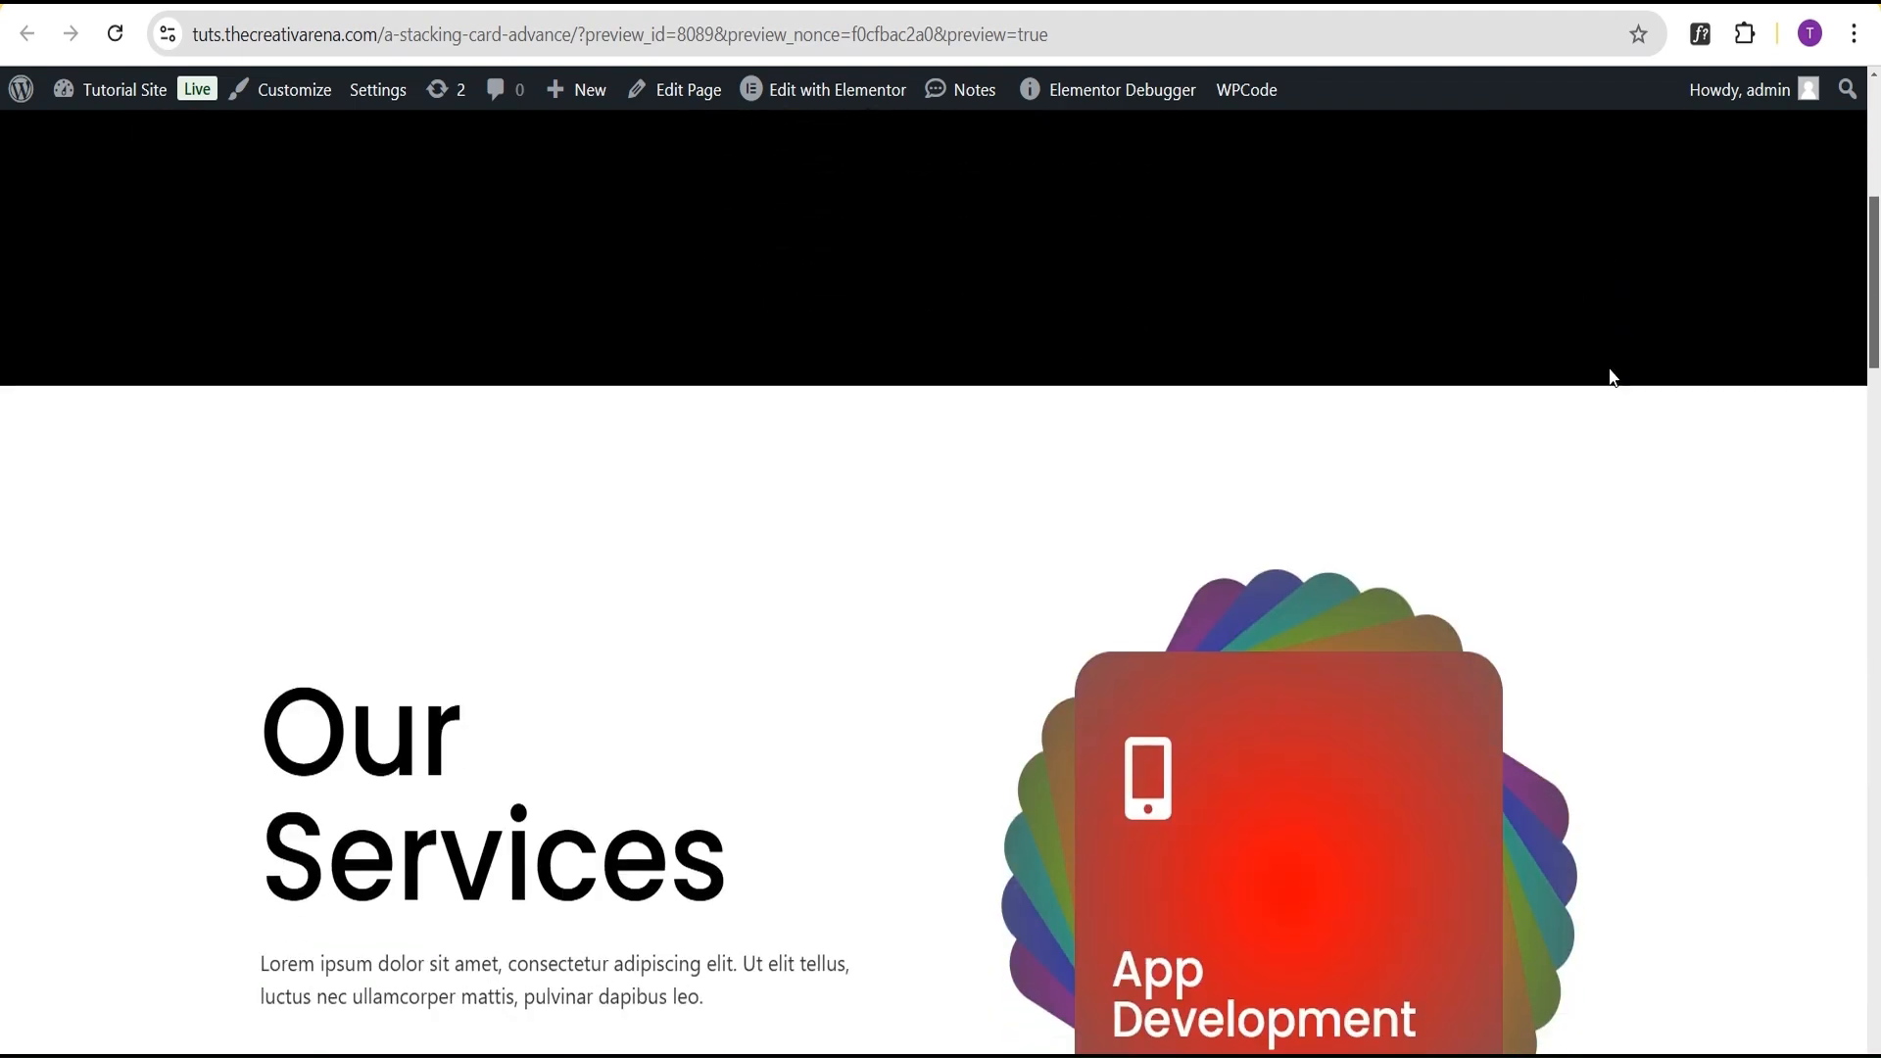
pyautogui.scroll(-10, 1618, 362)
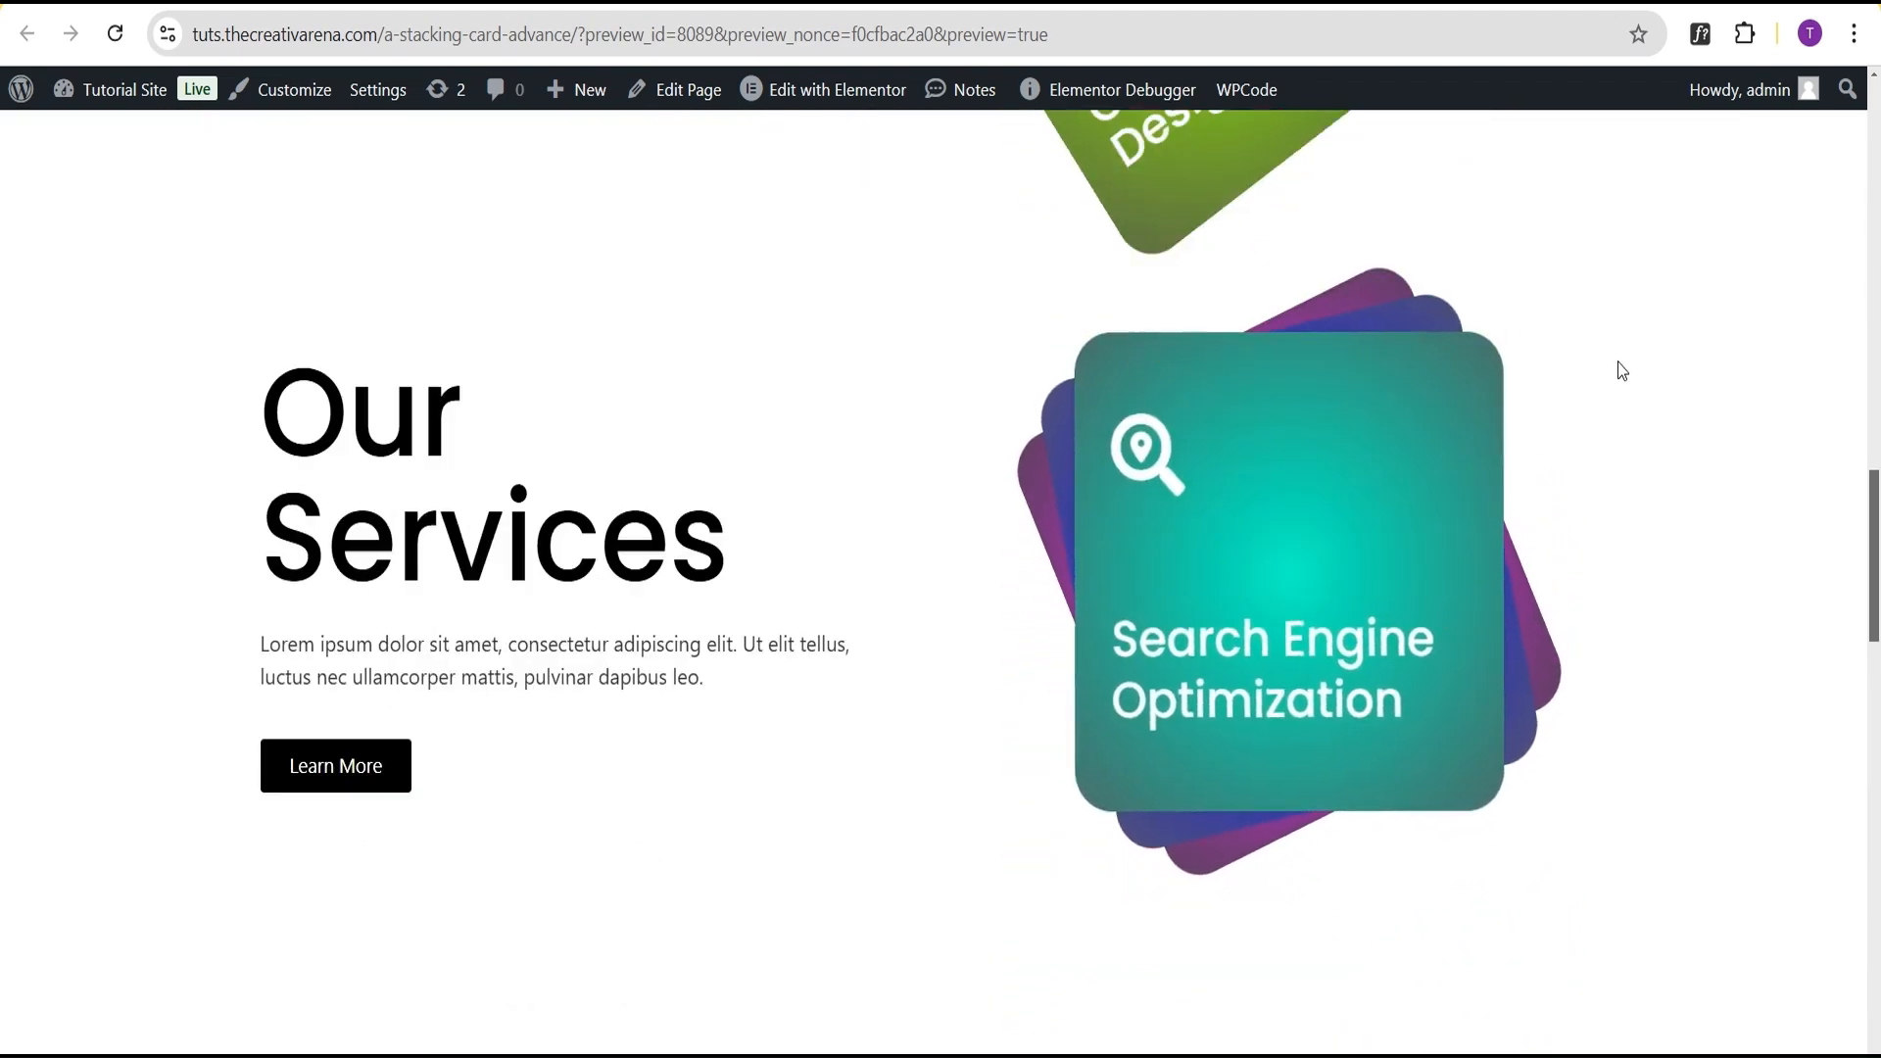
pyautogui.scroll(-10, 1619, 362)
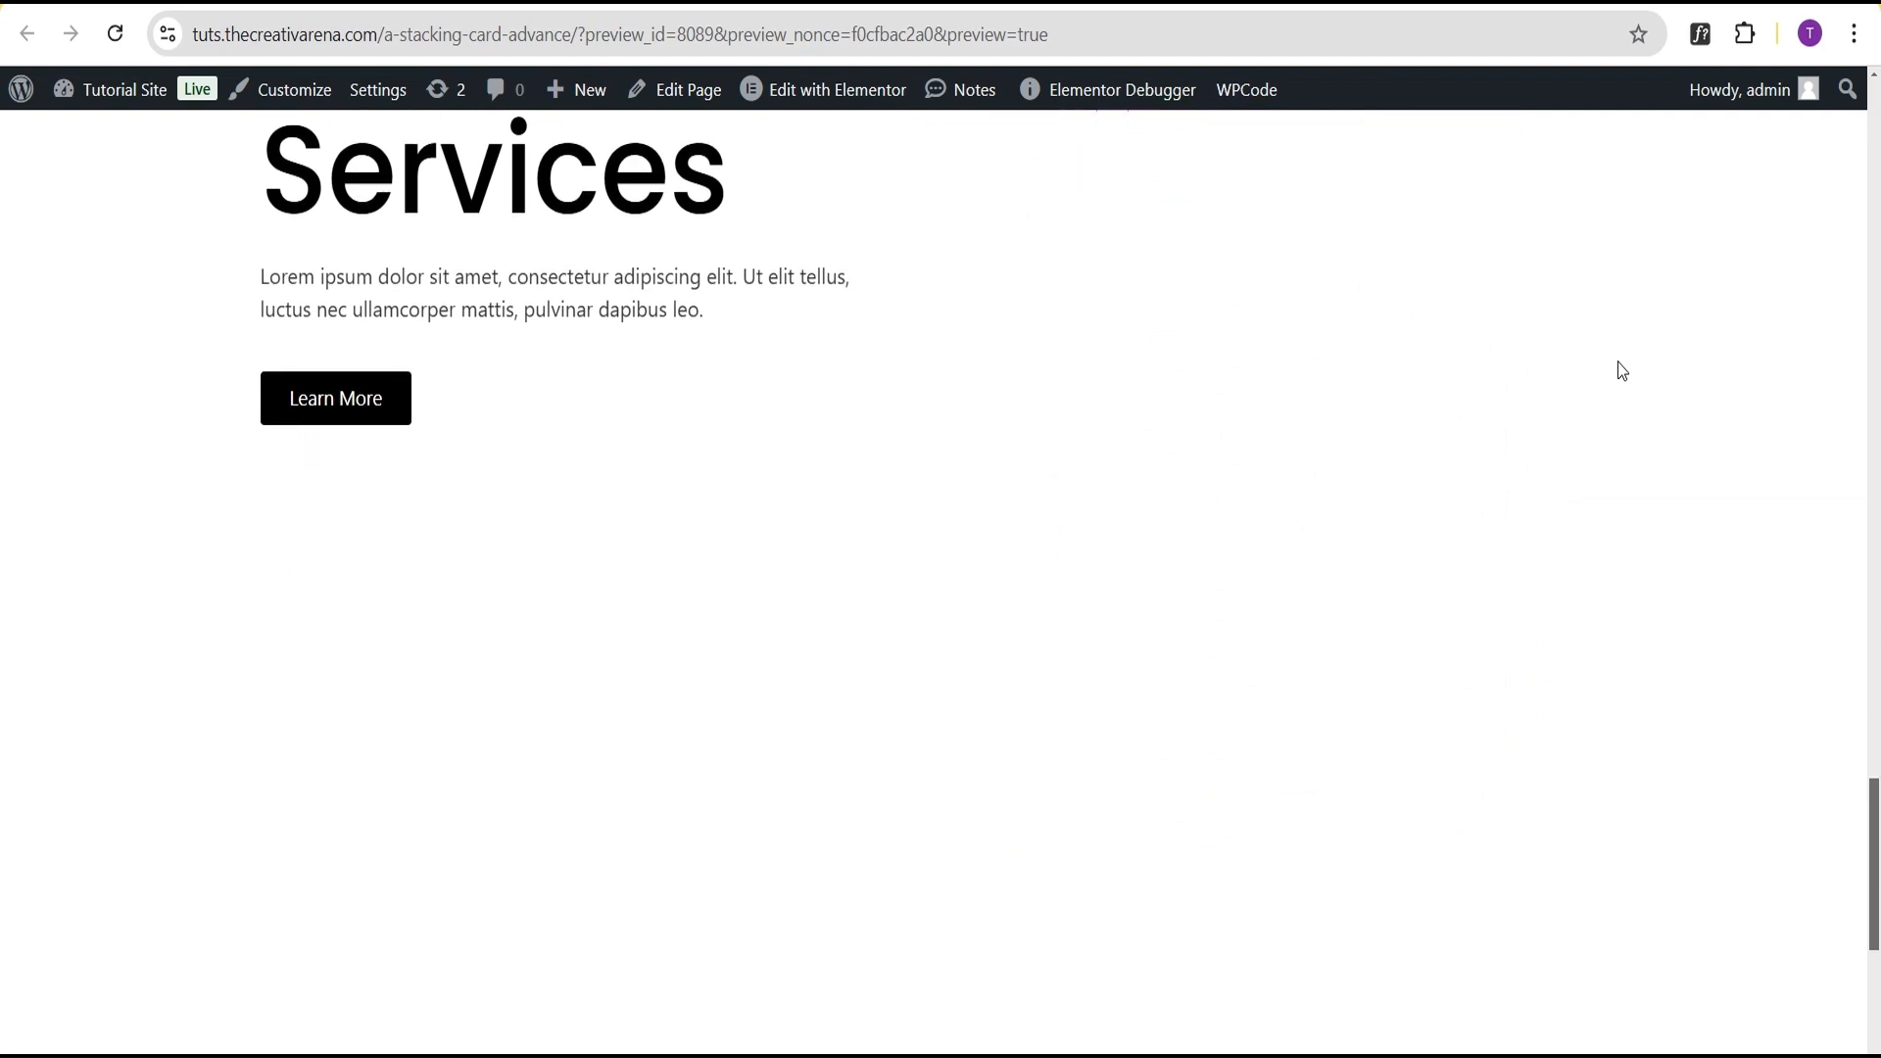
pyautogui.scroll(10, 1618, 363)
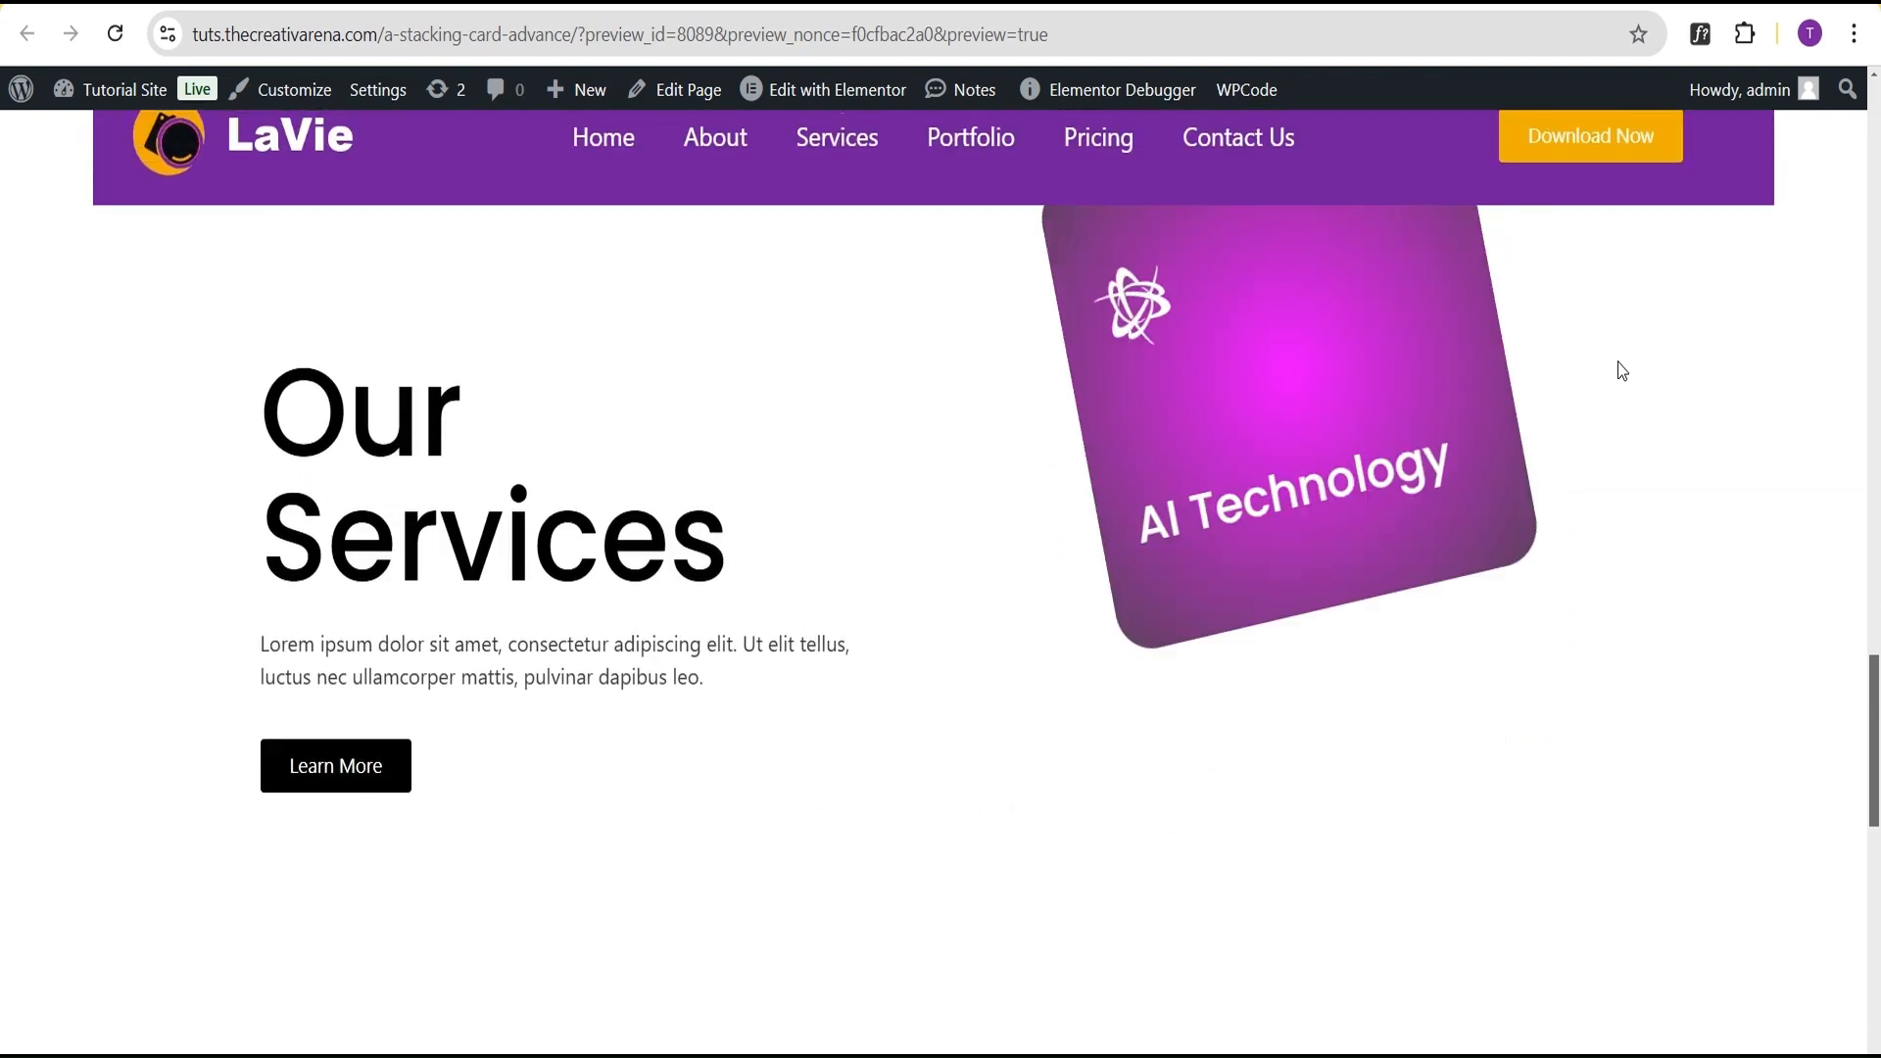
pyautogui.scroll(10, 1619, 362)
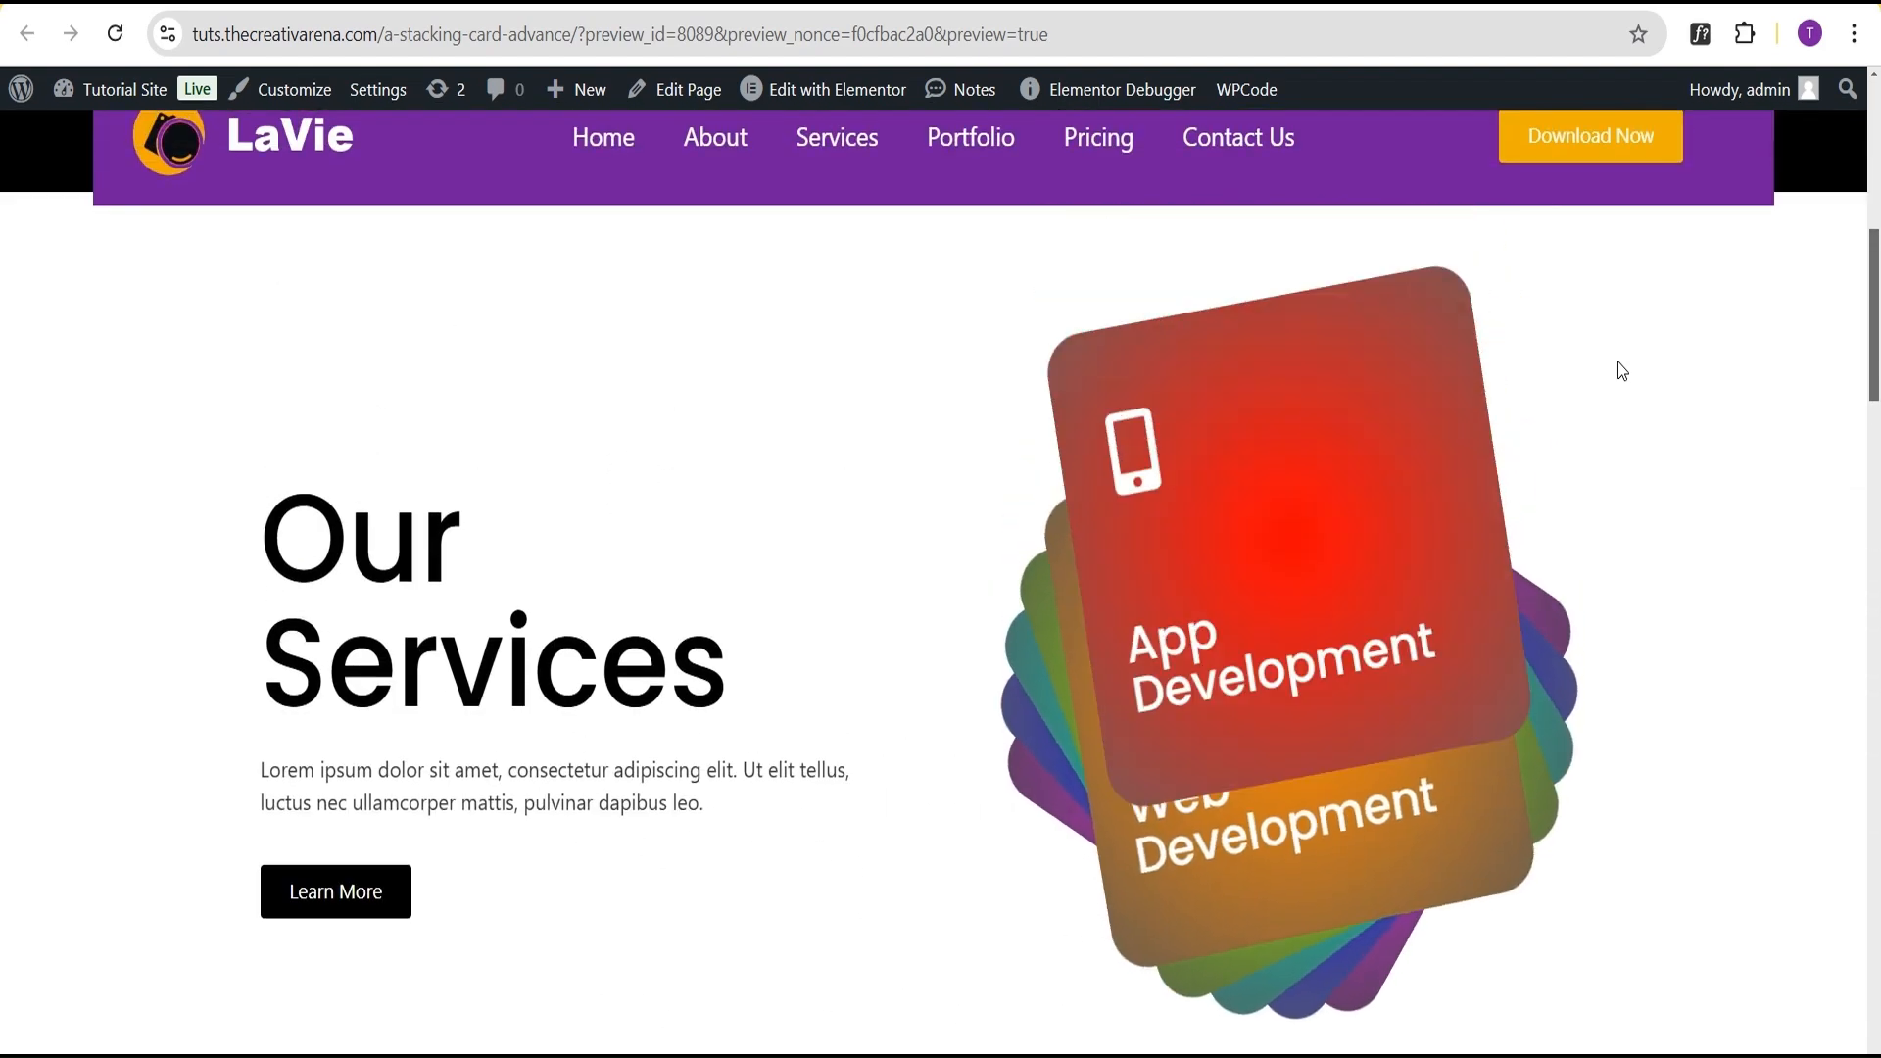
pyautogui.scroll(-3, 1618, 367)
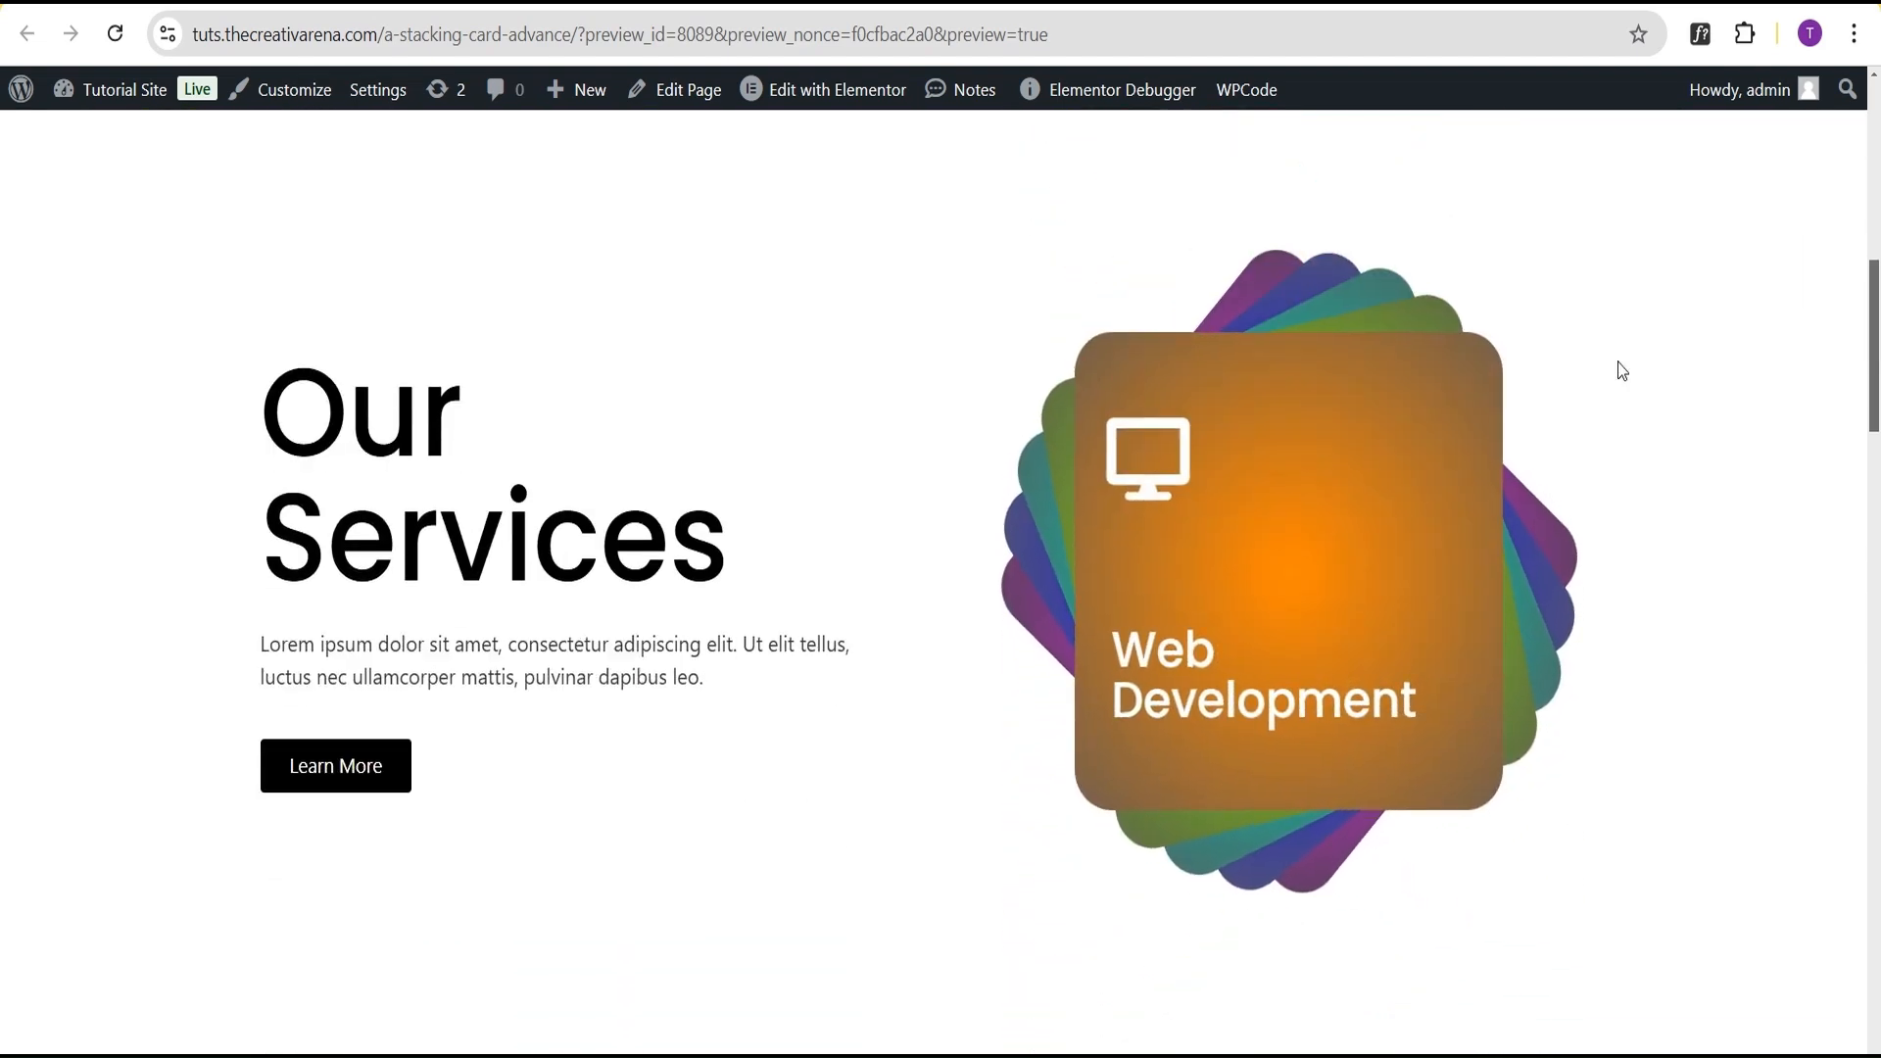
pyautogui.scroll(3, 1618, 367)
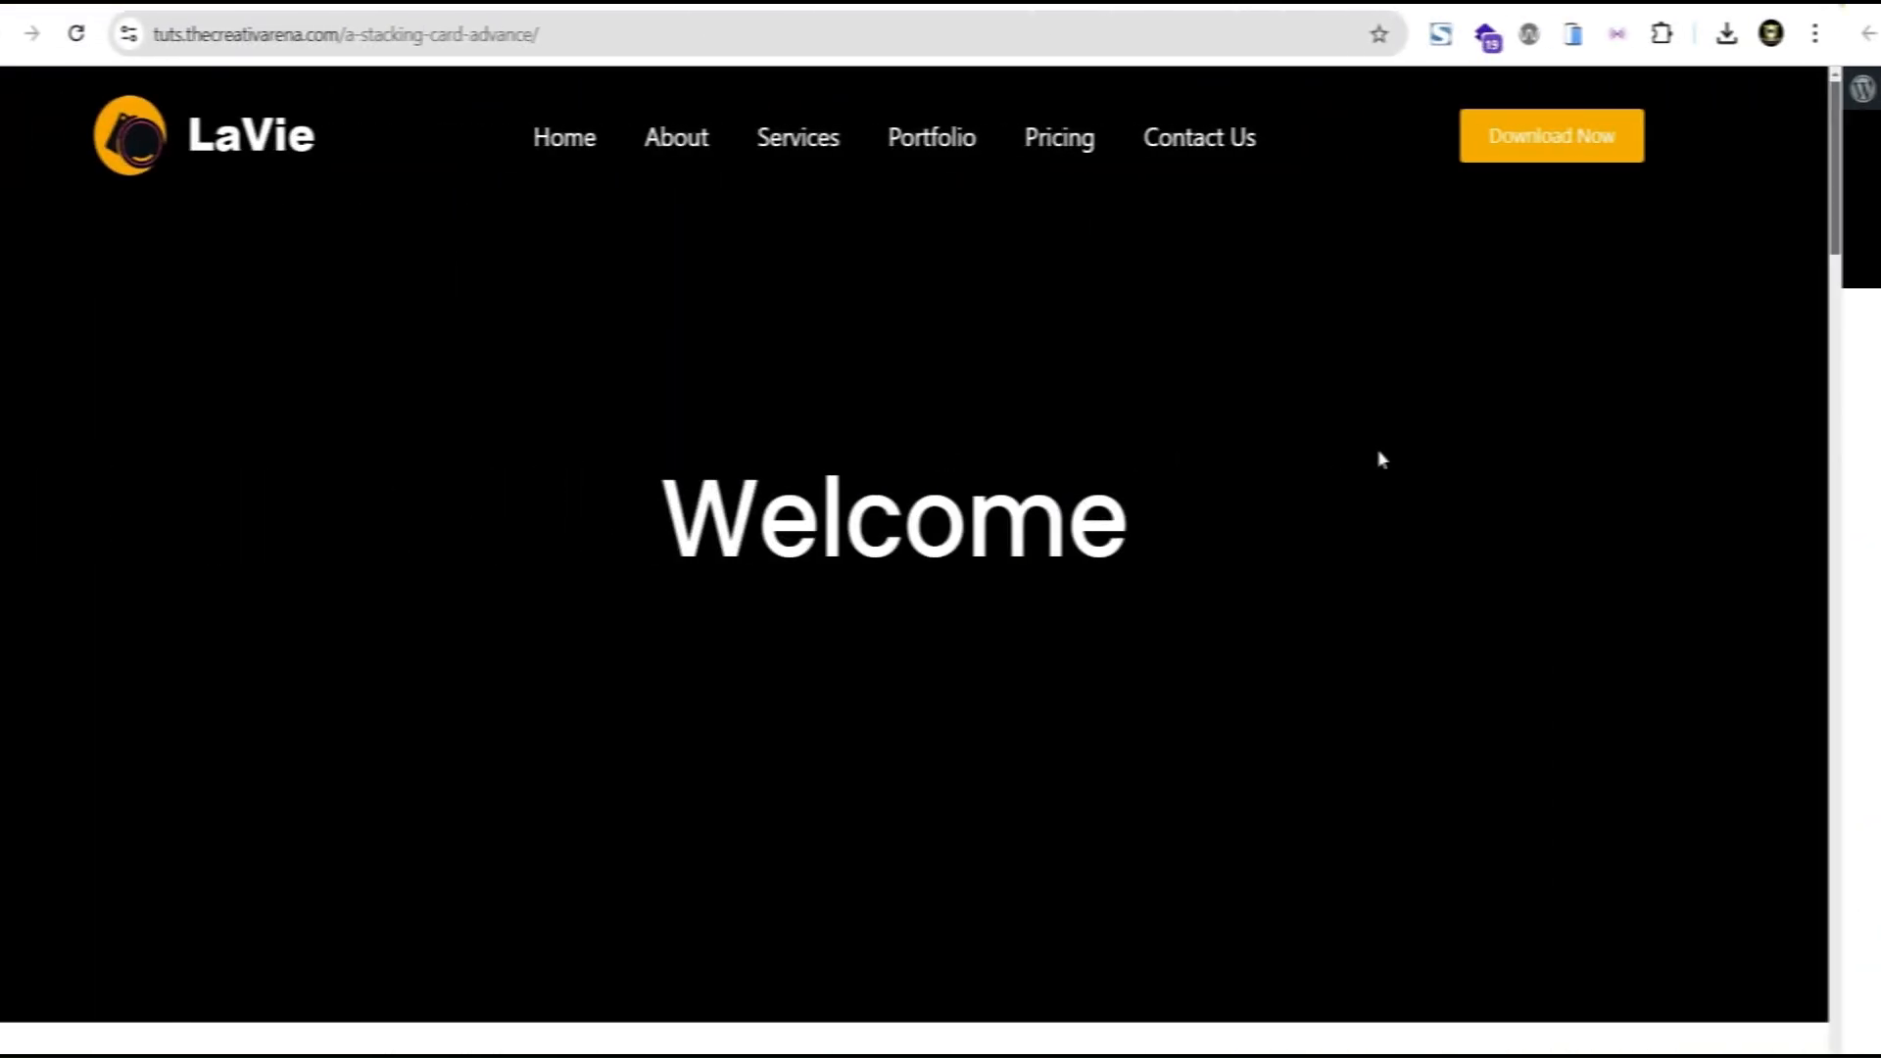
# Show the live stacking card page in the mobile simulator's tablet view and examine the card animation through the Our Services section.
pyautogui.scroll(-8, 1417, 451)
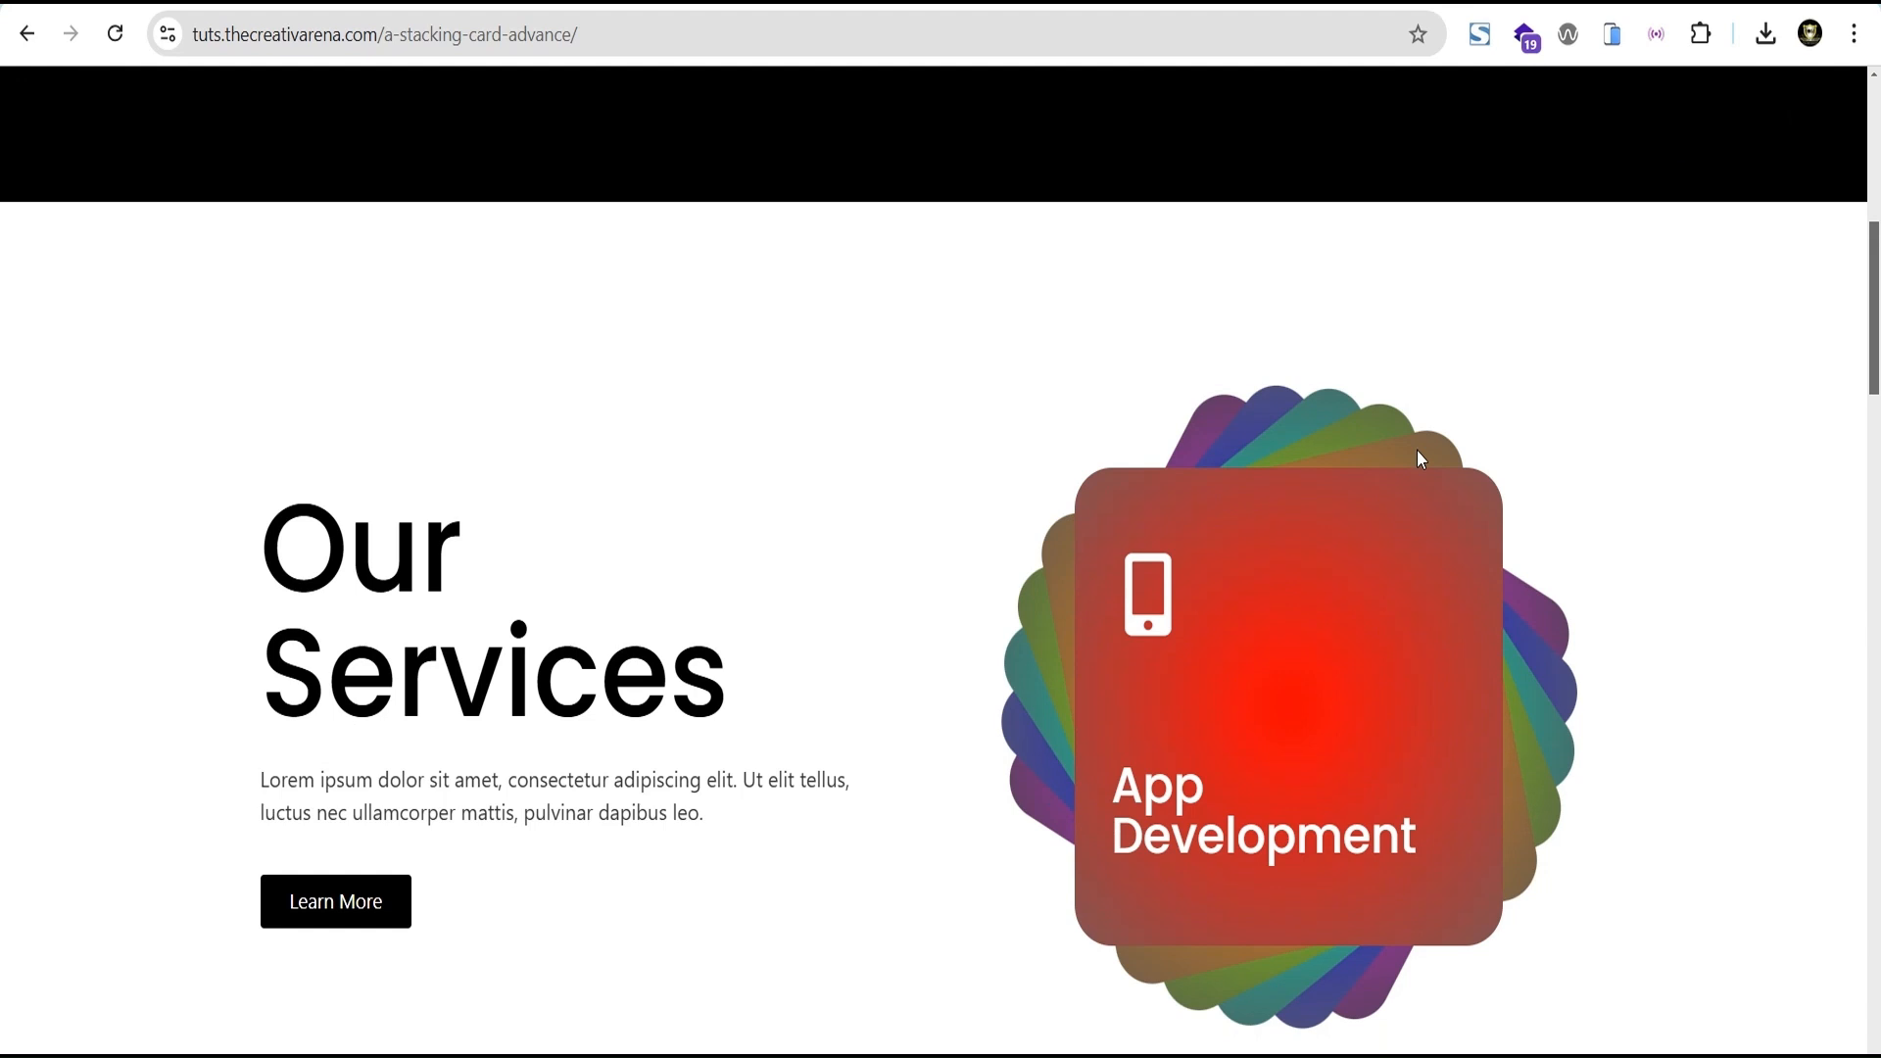
pyautogui.click(1611, 35)
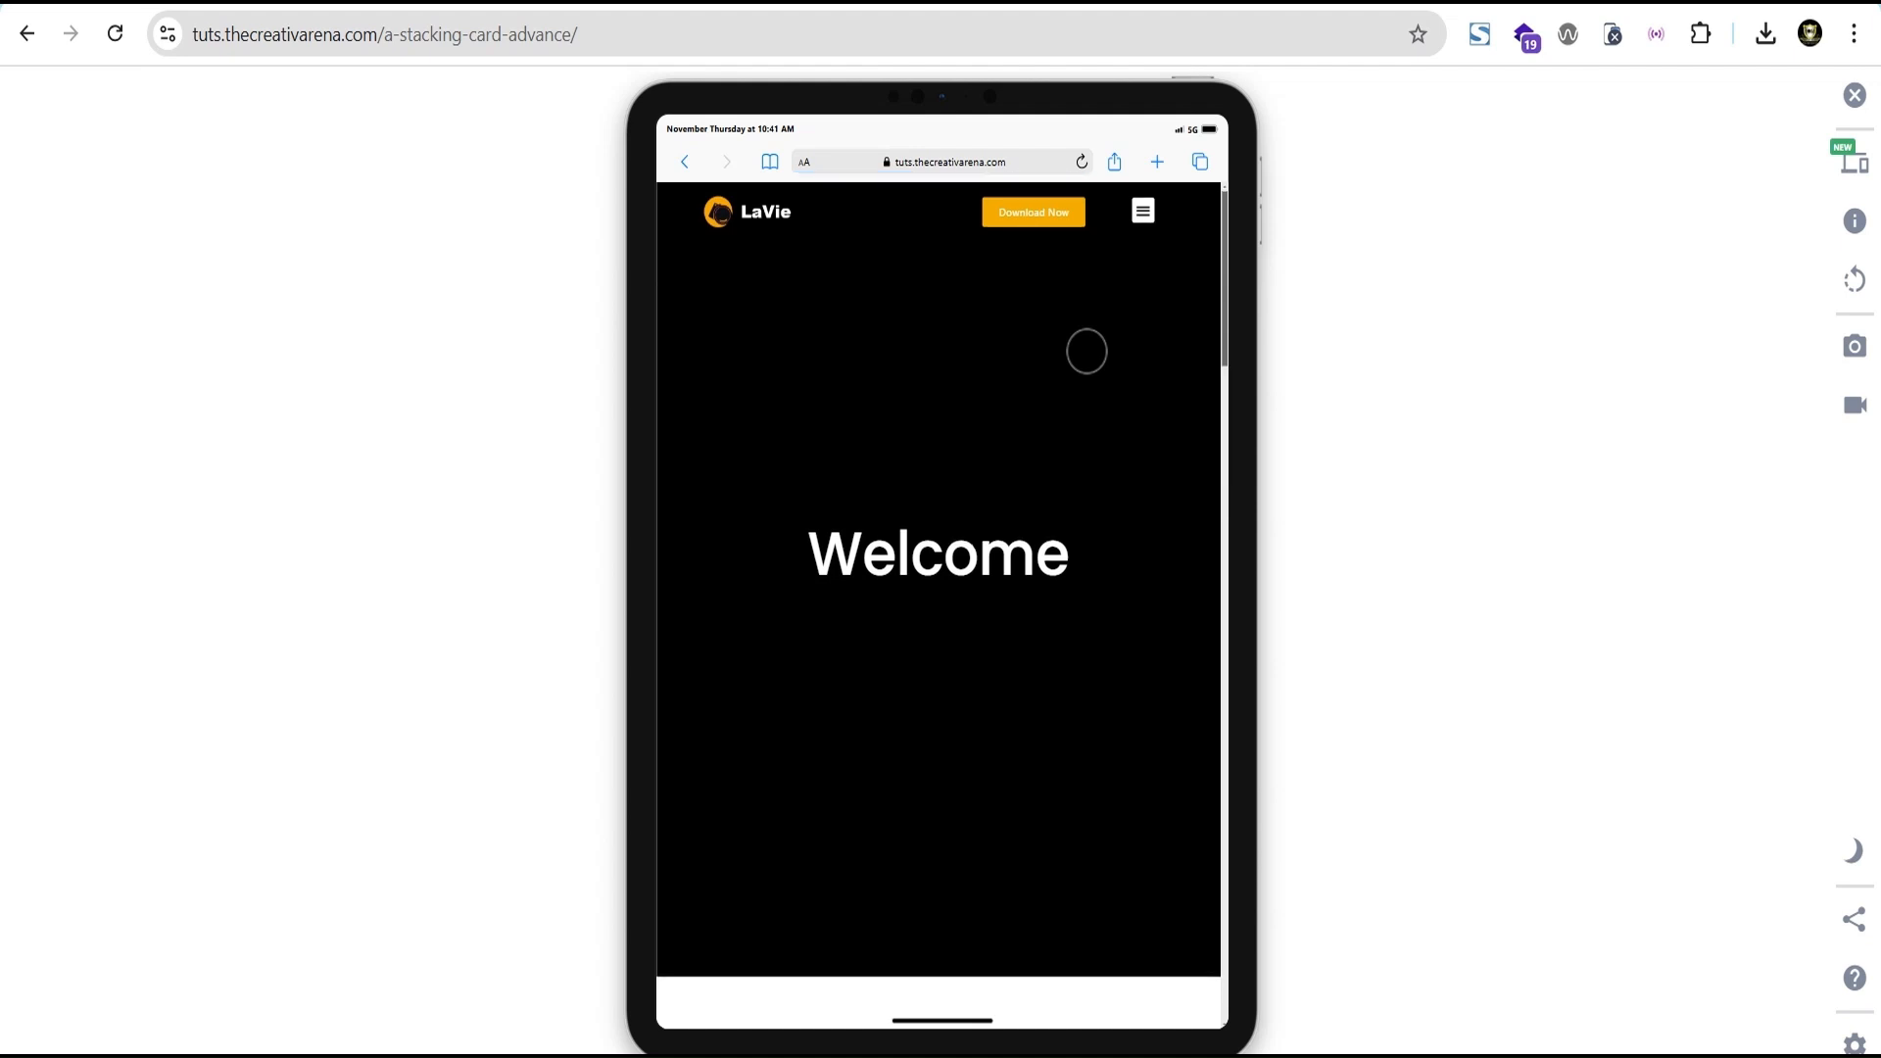
pyautogui.scroll(-5, 1086, 351)
pyautogui.scroll(-10, 1086, 350)
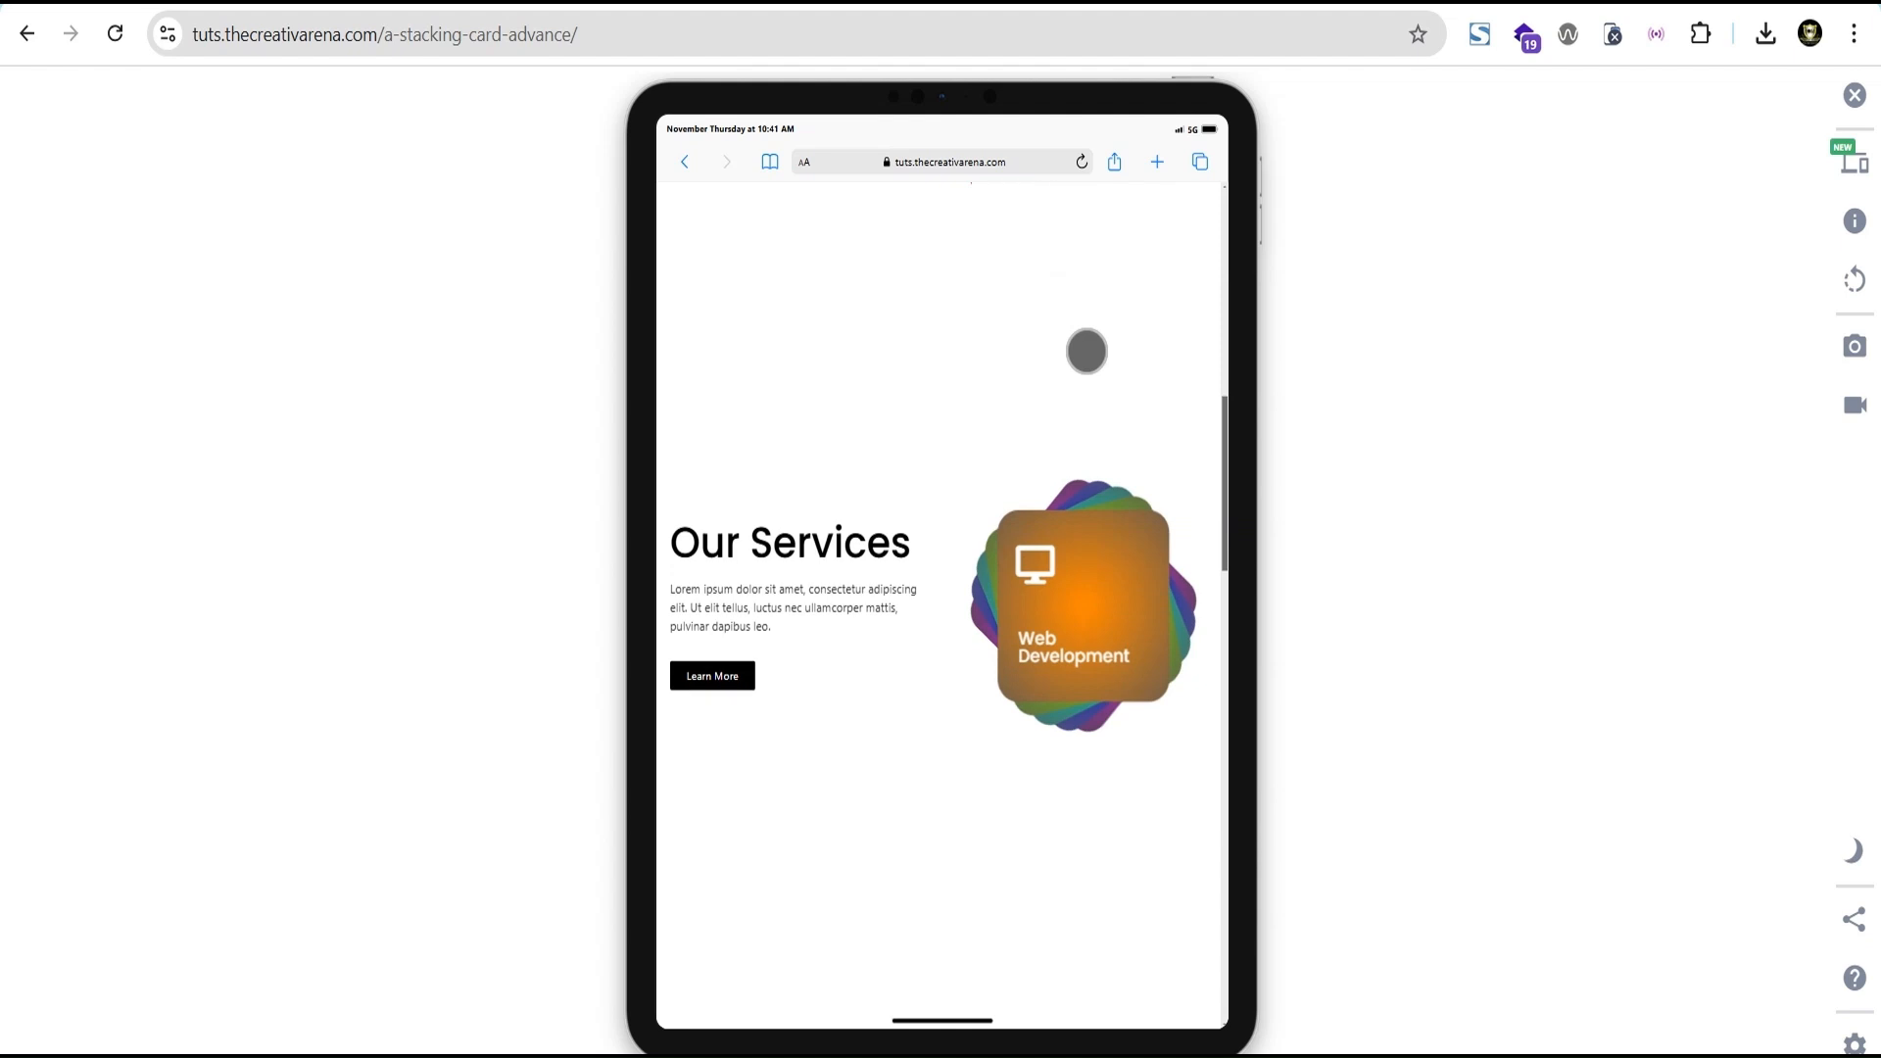
pyautogui.scroll(-10, 1086, 352)
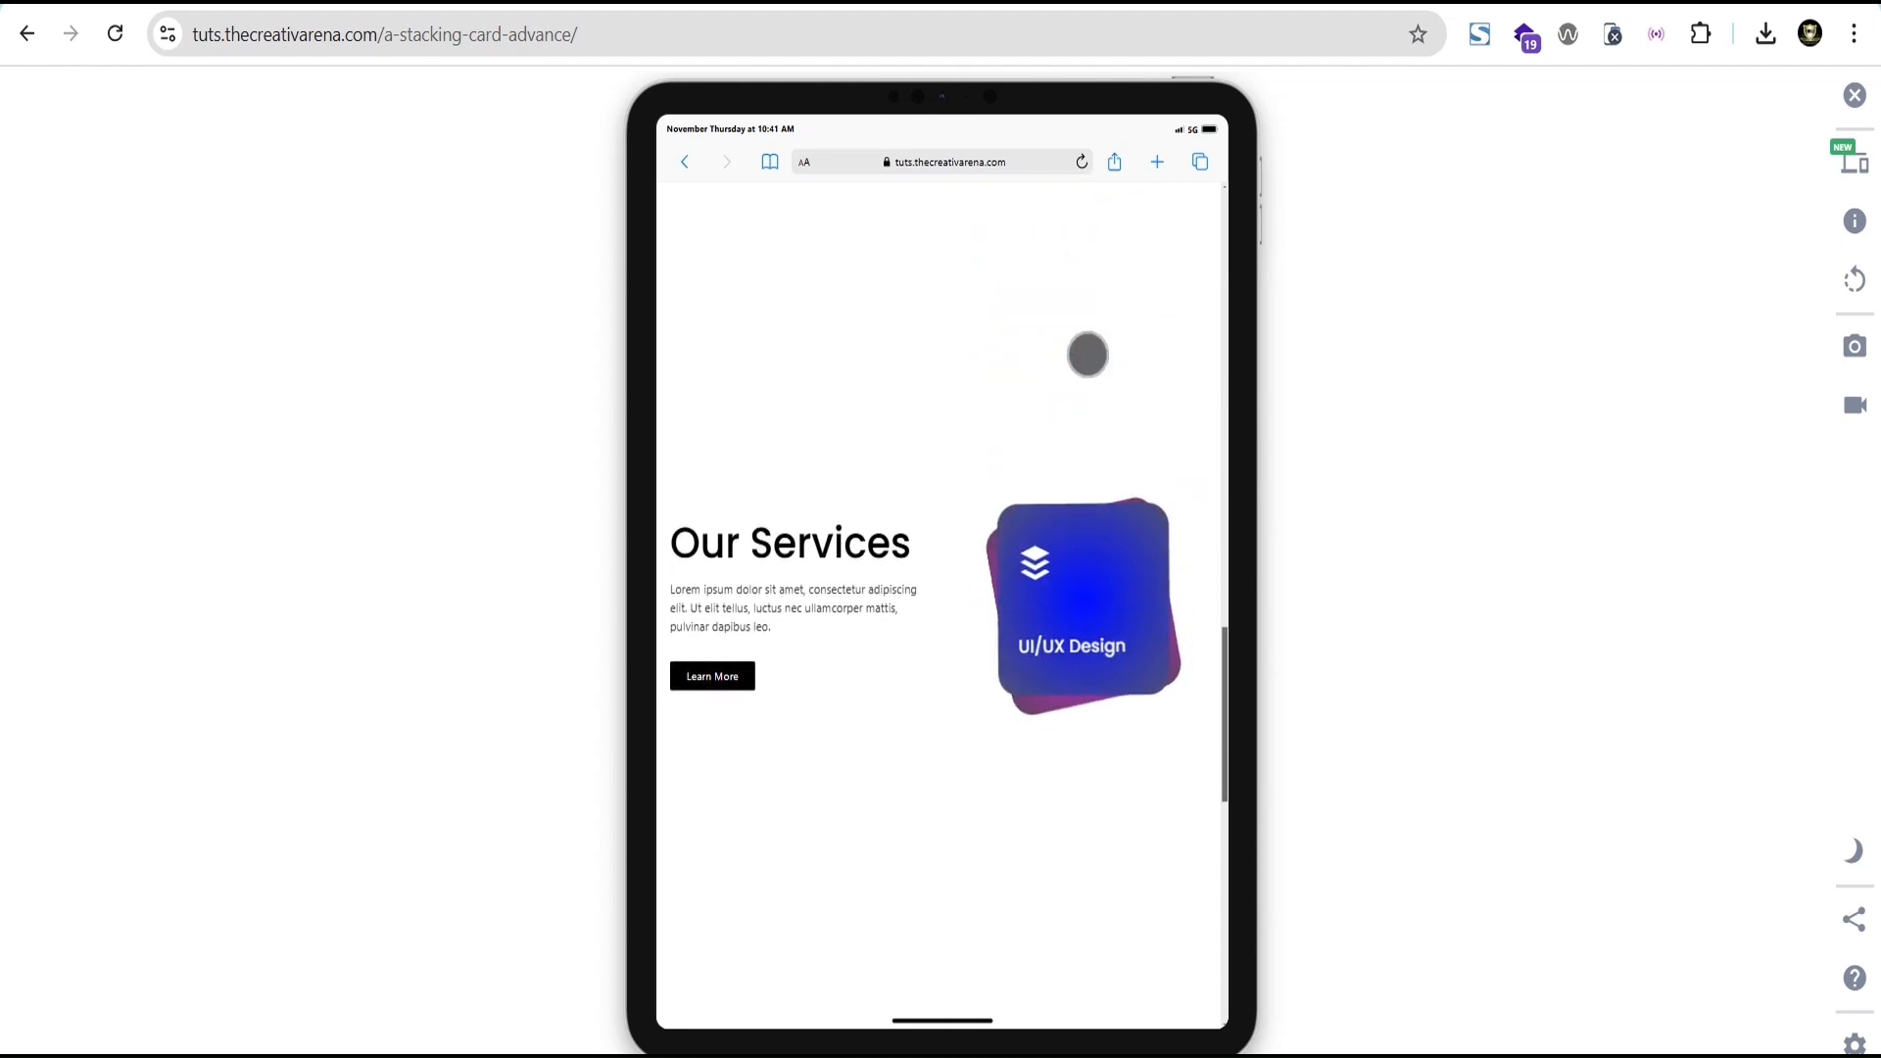
pyautogui.scroll(5, 1087, 354)
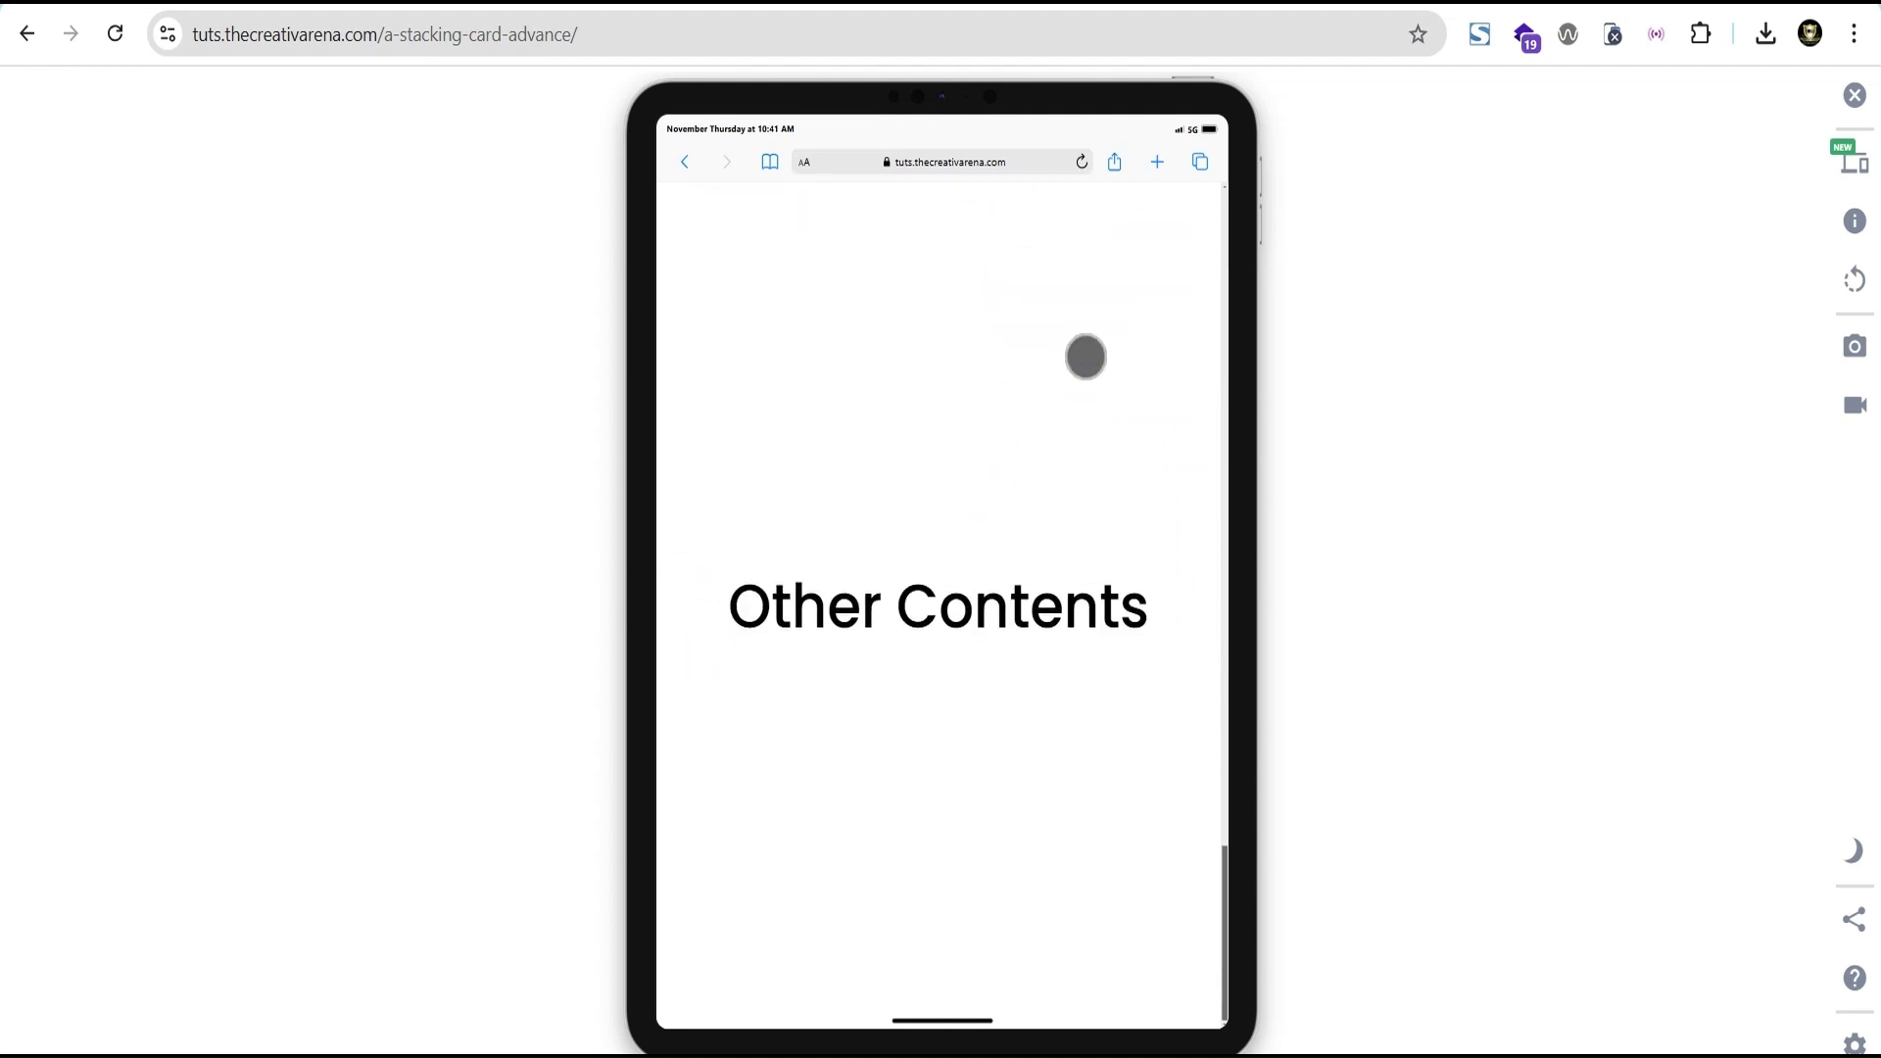
# Switch the simulated device to iPhone 11 PRO MAX, examine the stacked cards' scroll animation, and close the simulator.
pyautogui.click(1872, 178)
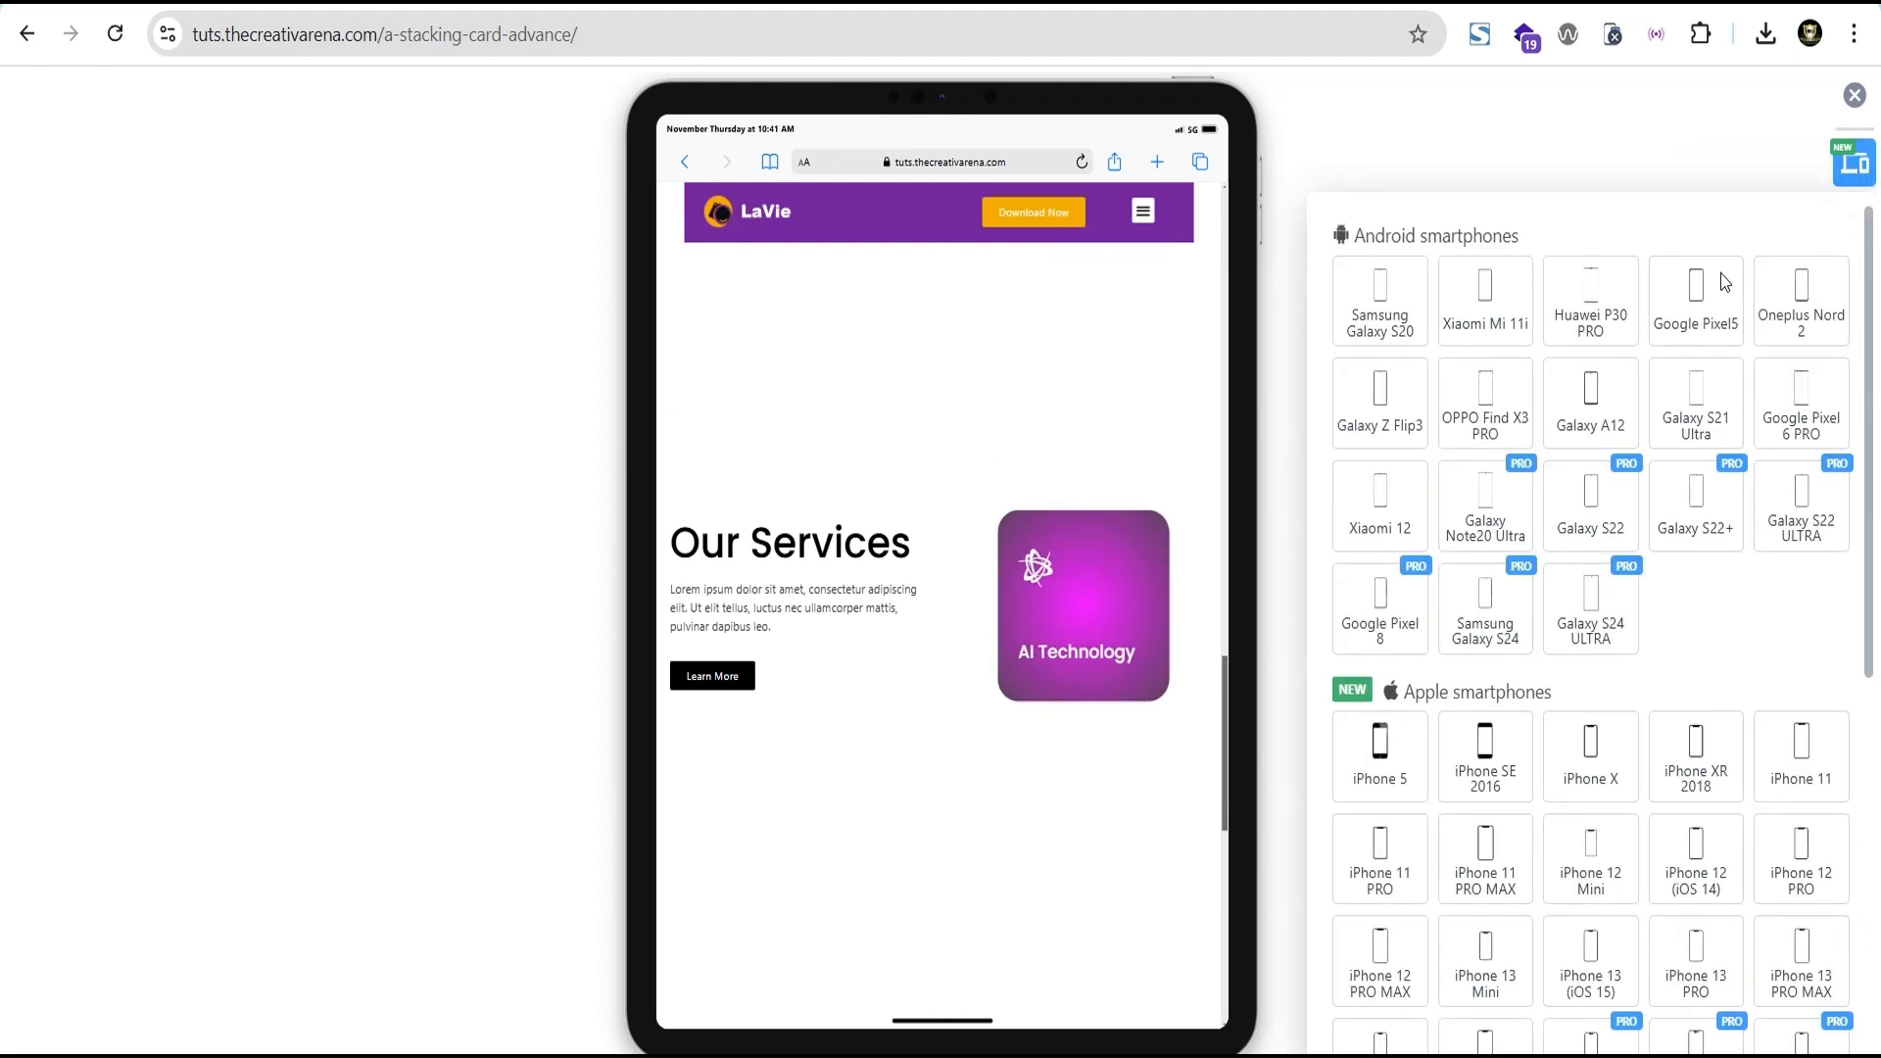
pyautogui.scroll(-3, 1496, 601)
pyautogui.click(1497, 604)
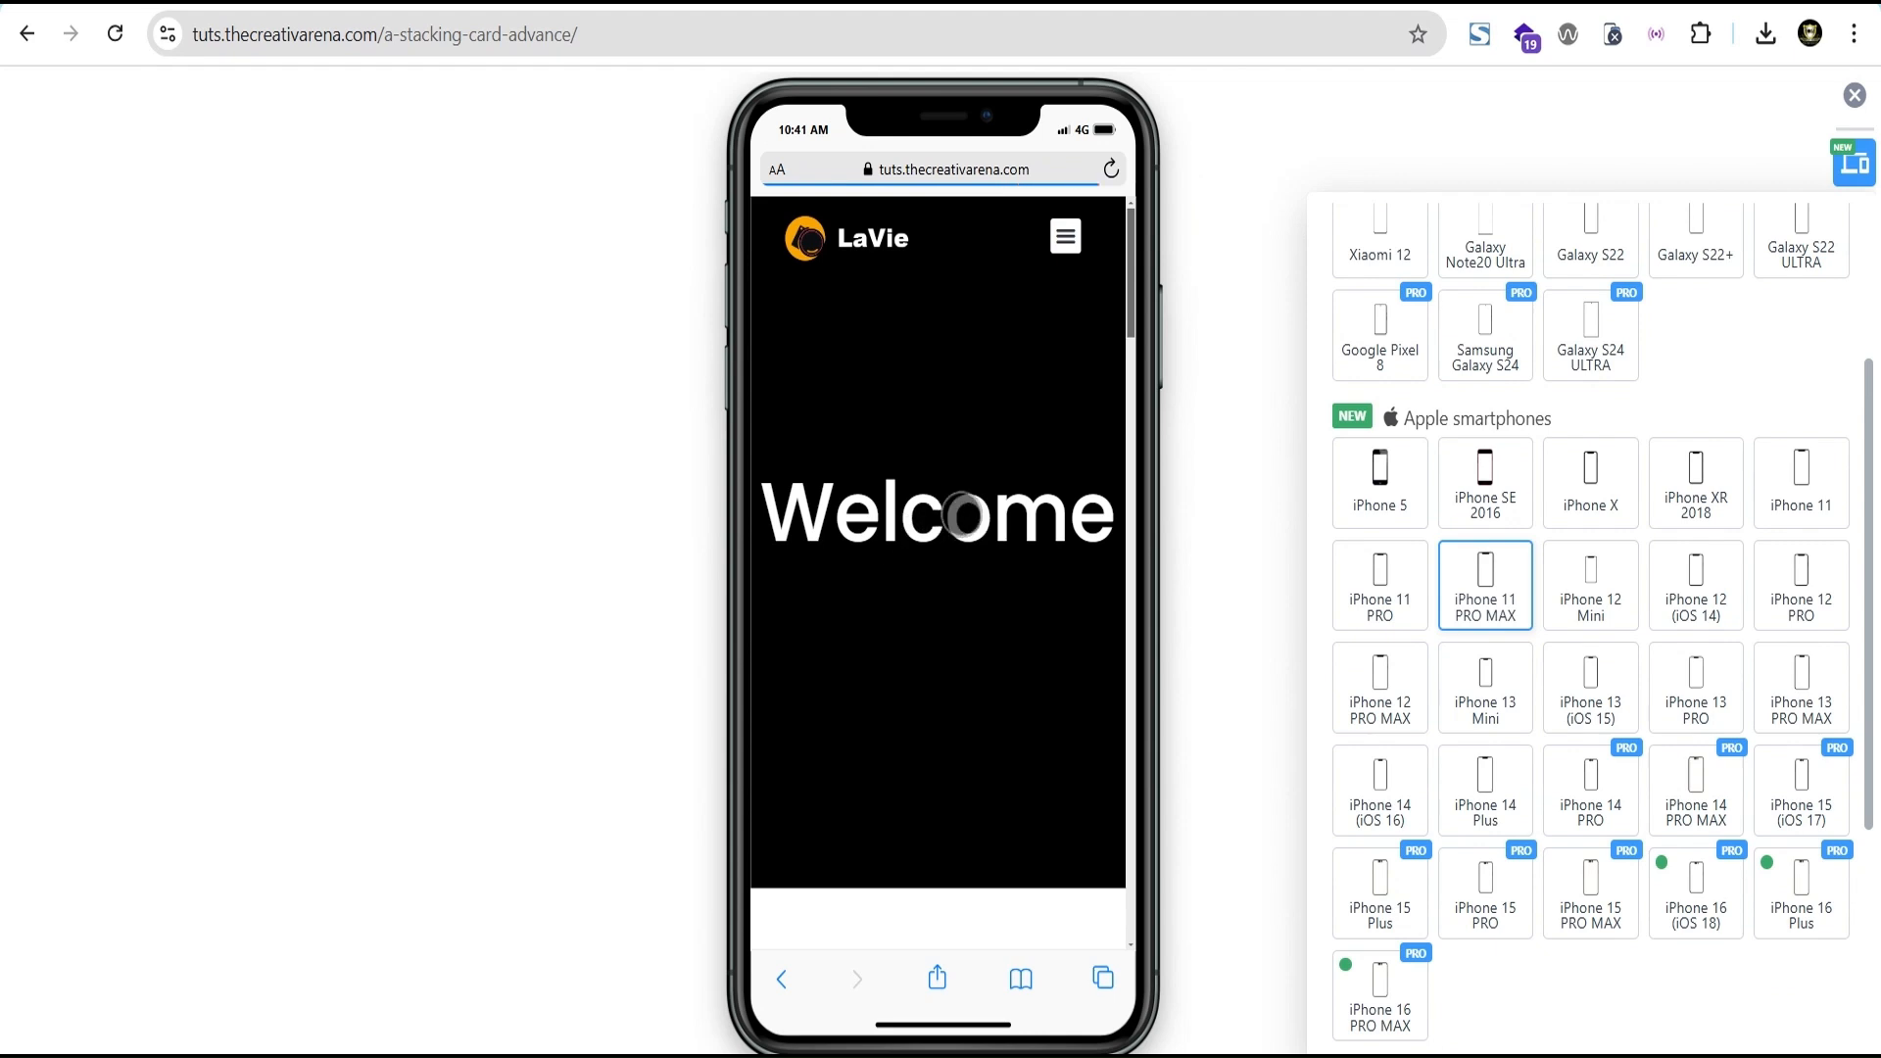
pyautogui.scroll(-5, 960, 514)
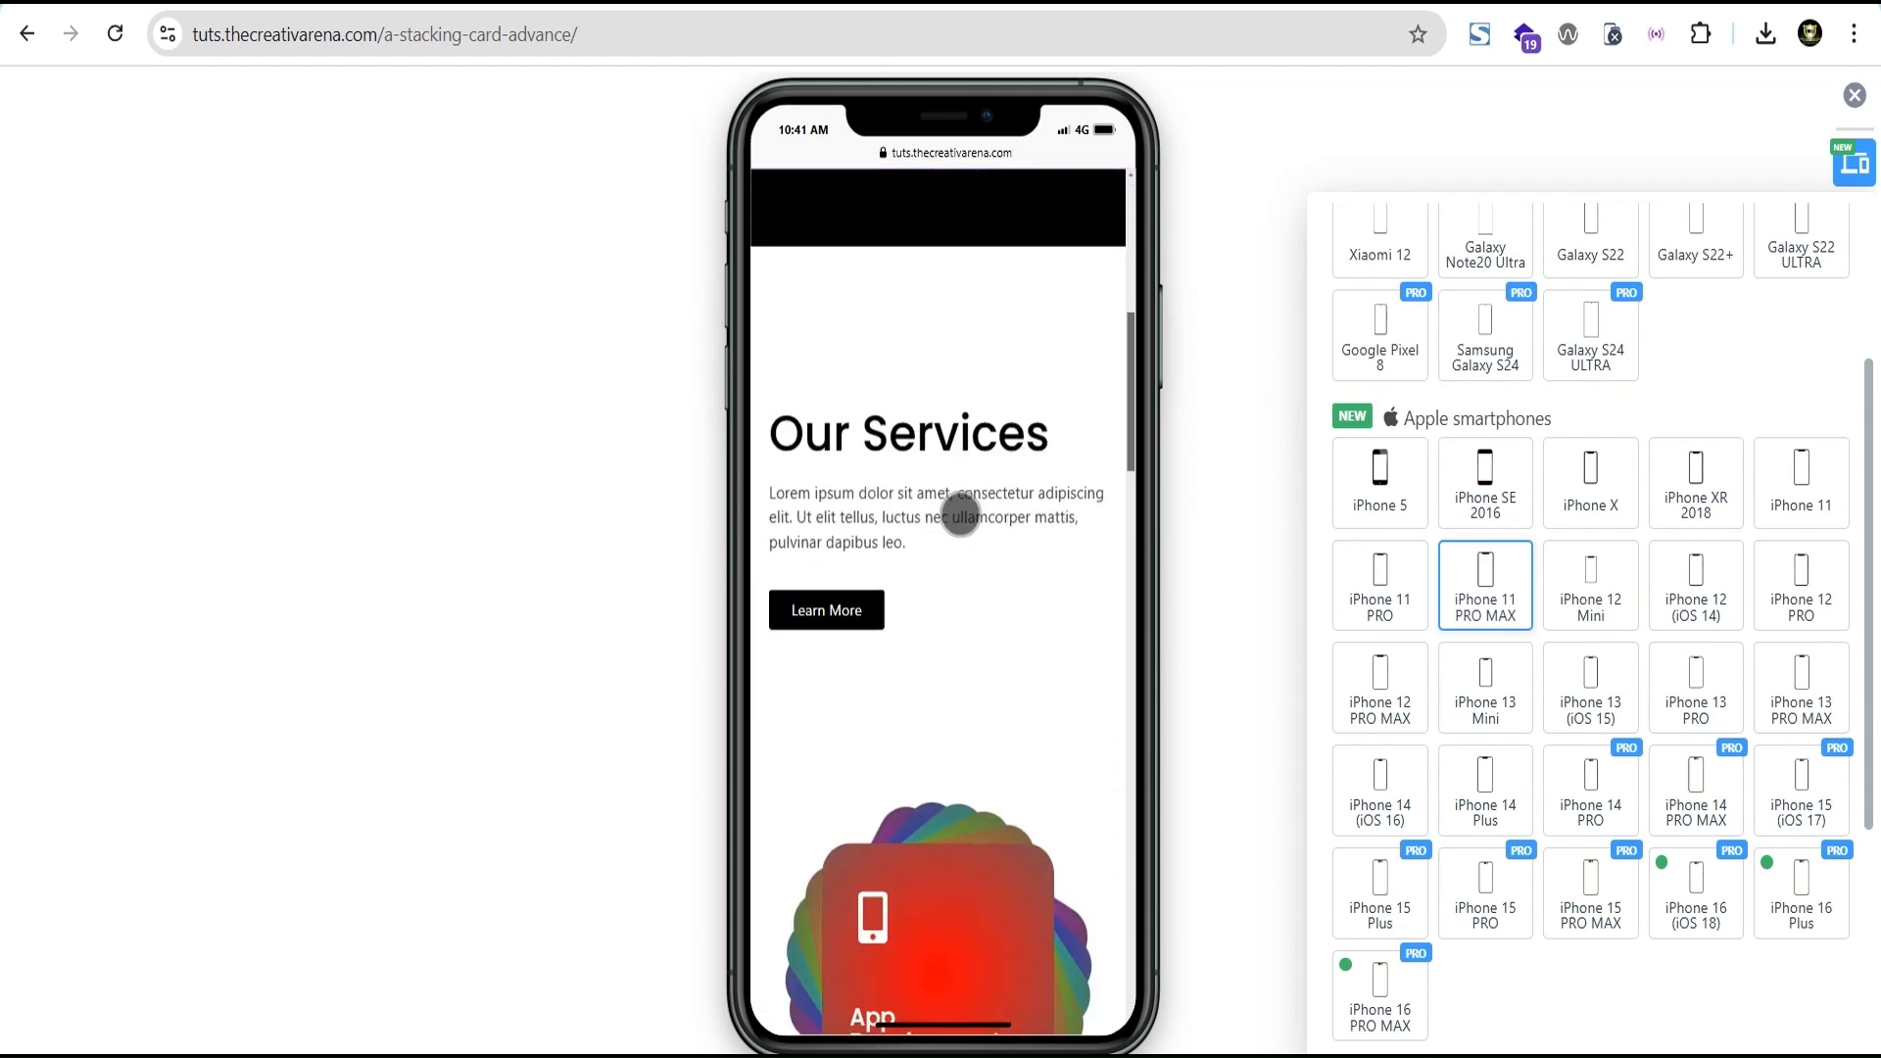
pyautogui.scroll(-10, 1008, 505)
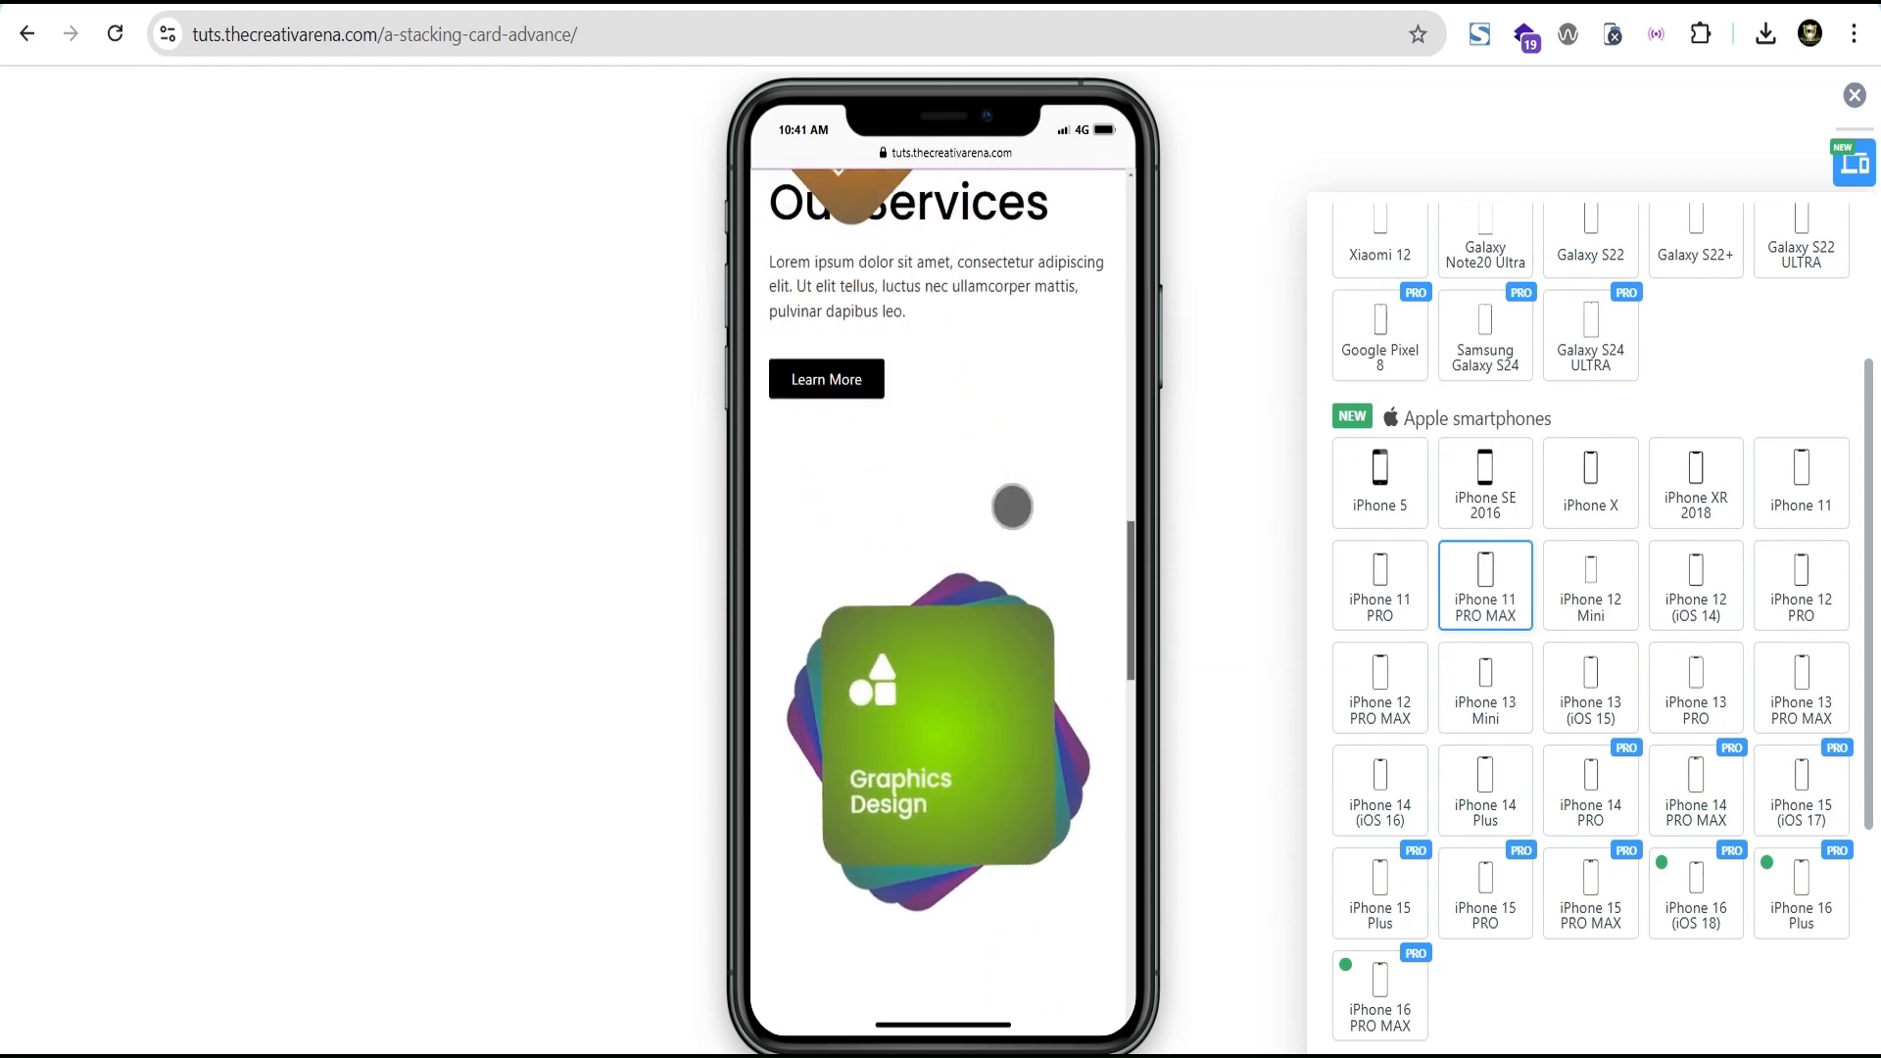
pyautogui.scroll(-10, 1012, 506)
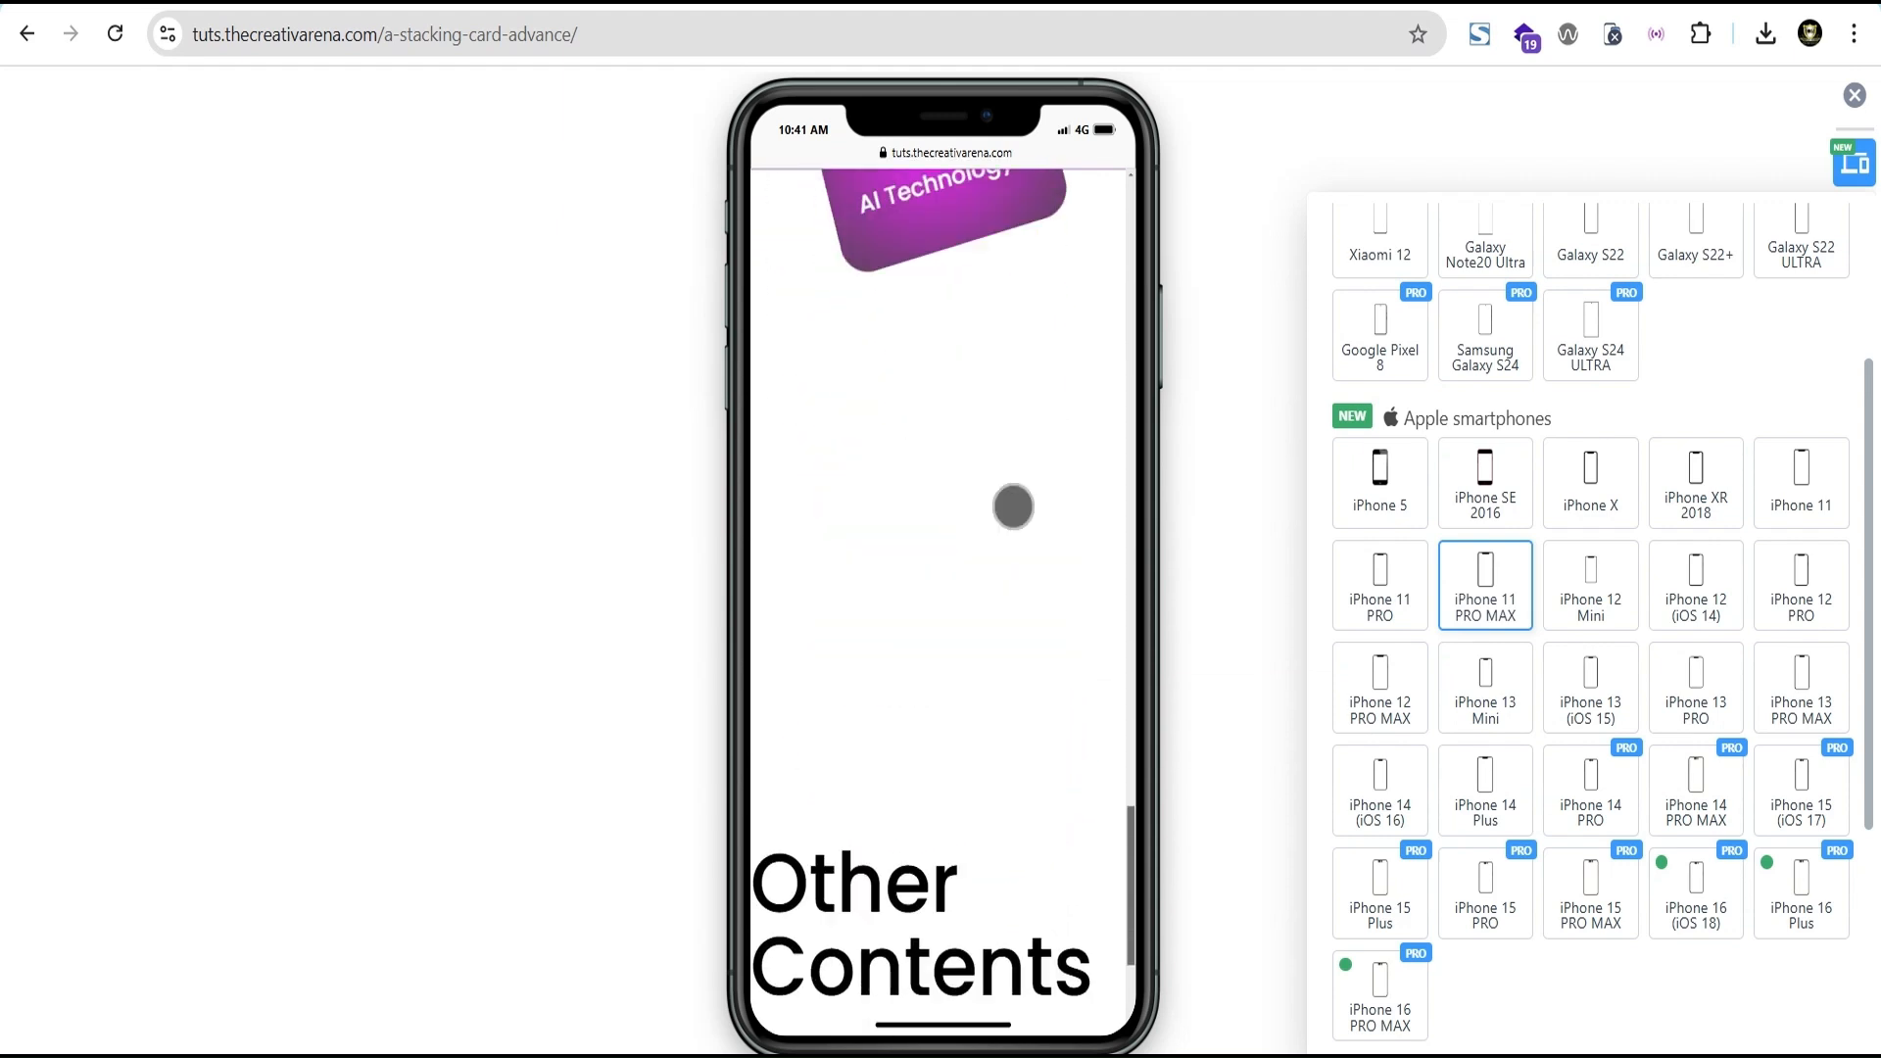
pyautogui.scroll(8, 1013, 507)
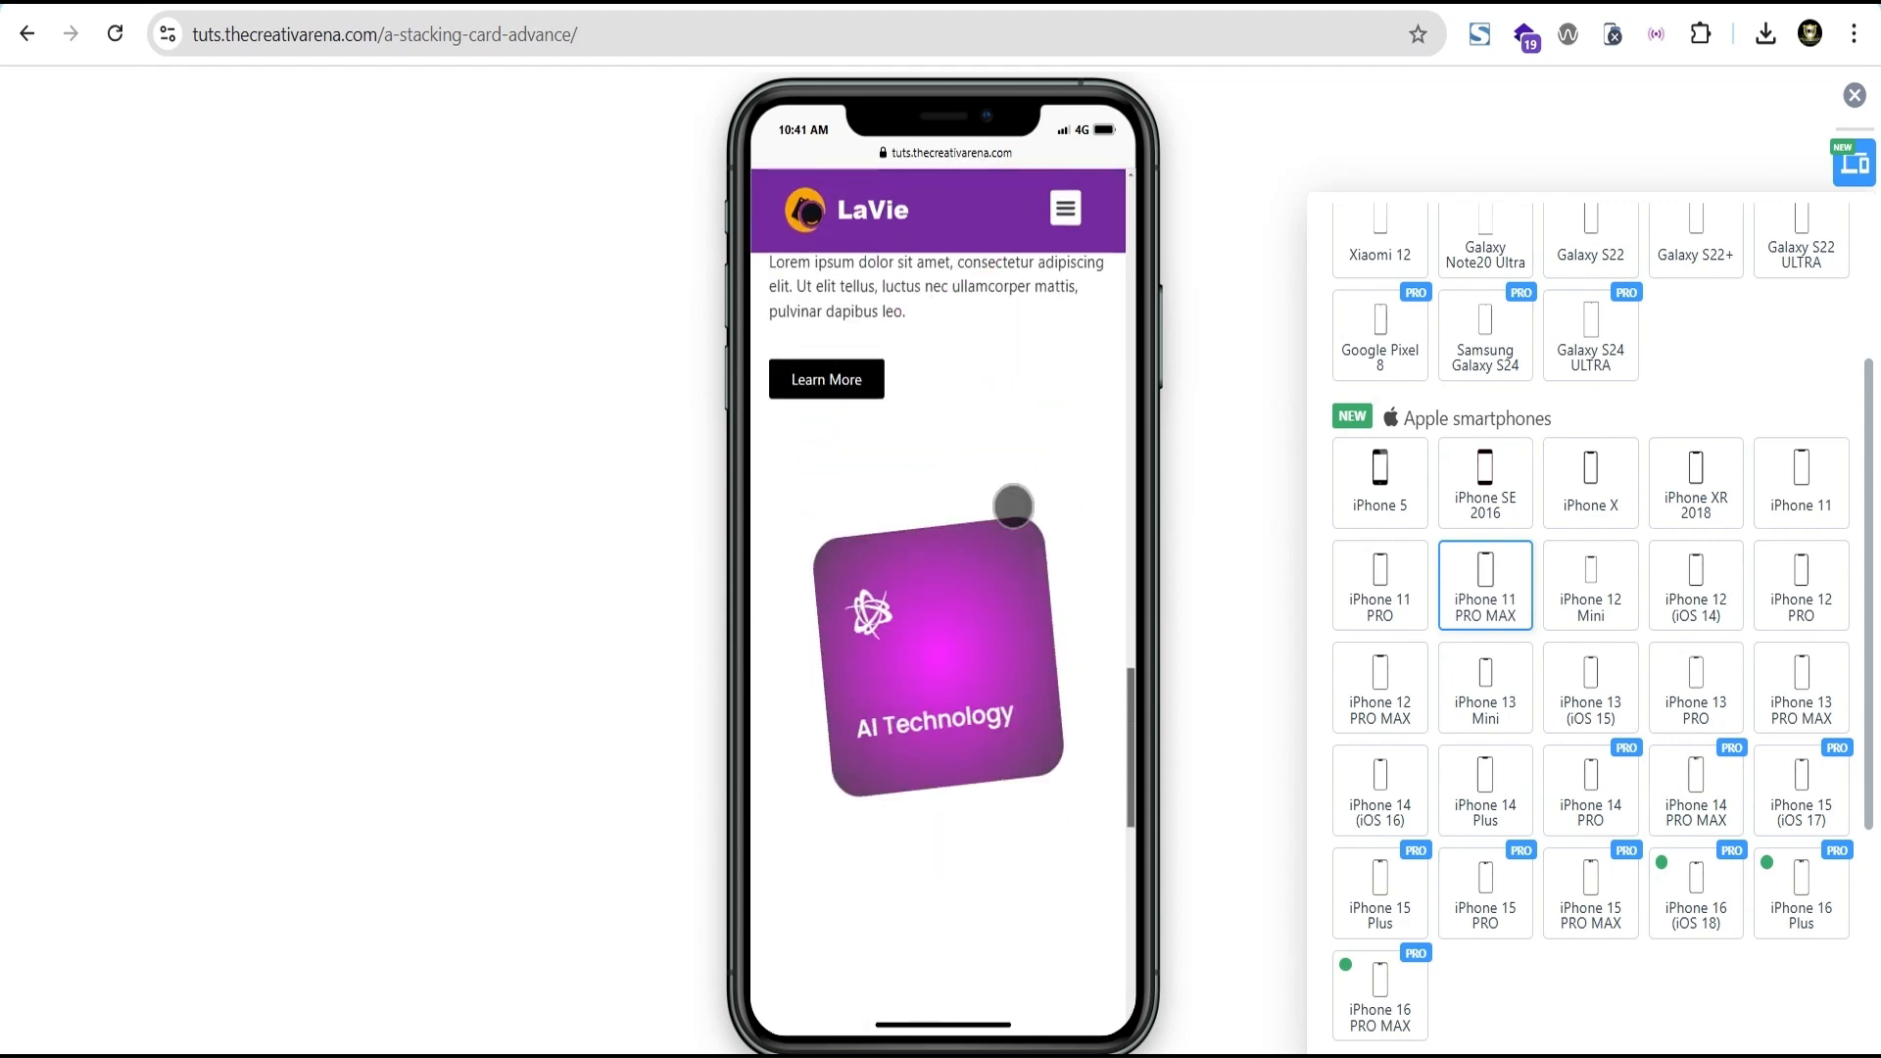
pyautogui.scroll(10, 1013, 506)
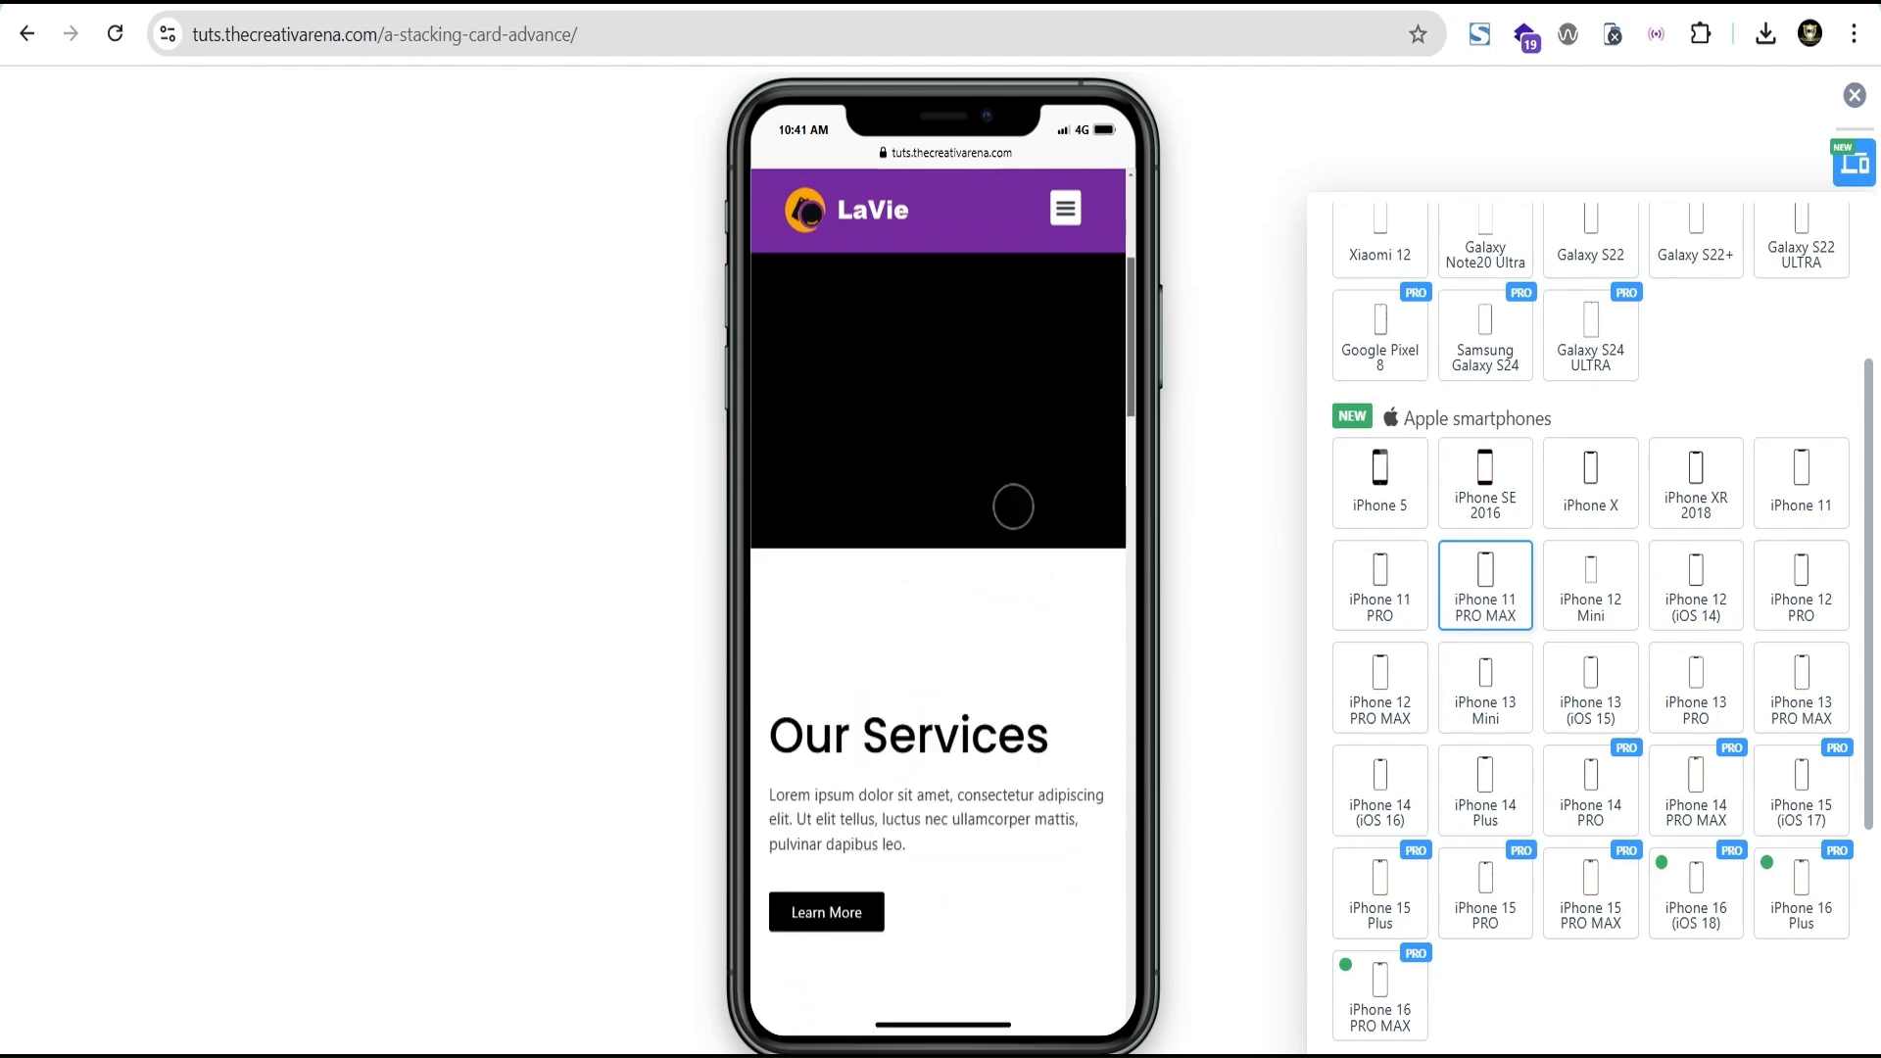
pyautogui.scroll(-5, 1013, 507)
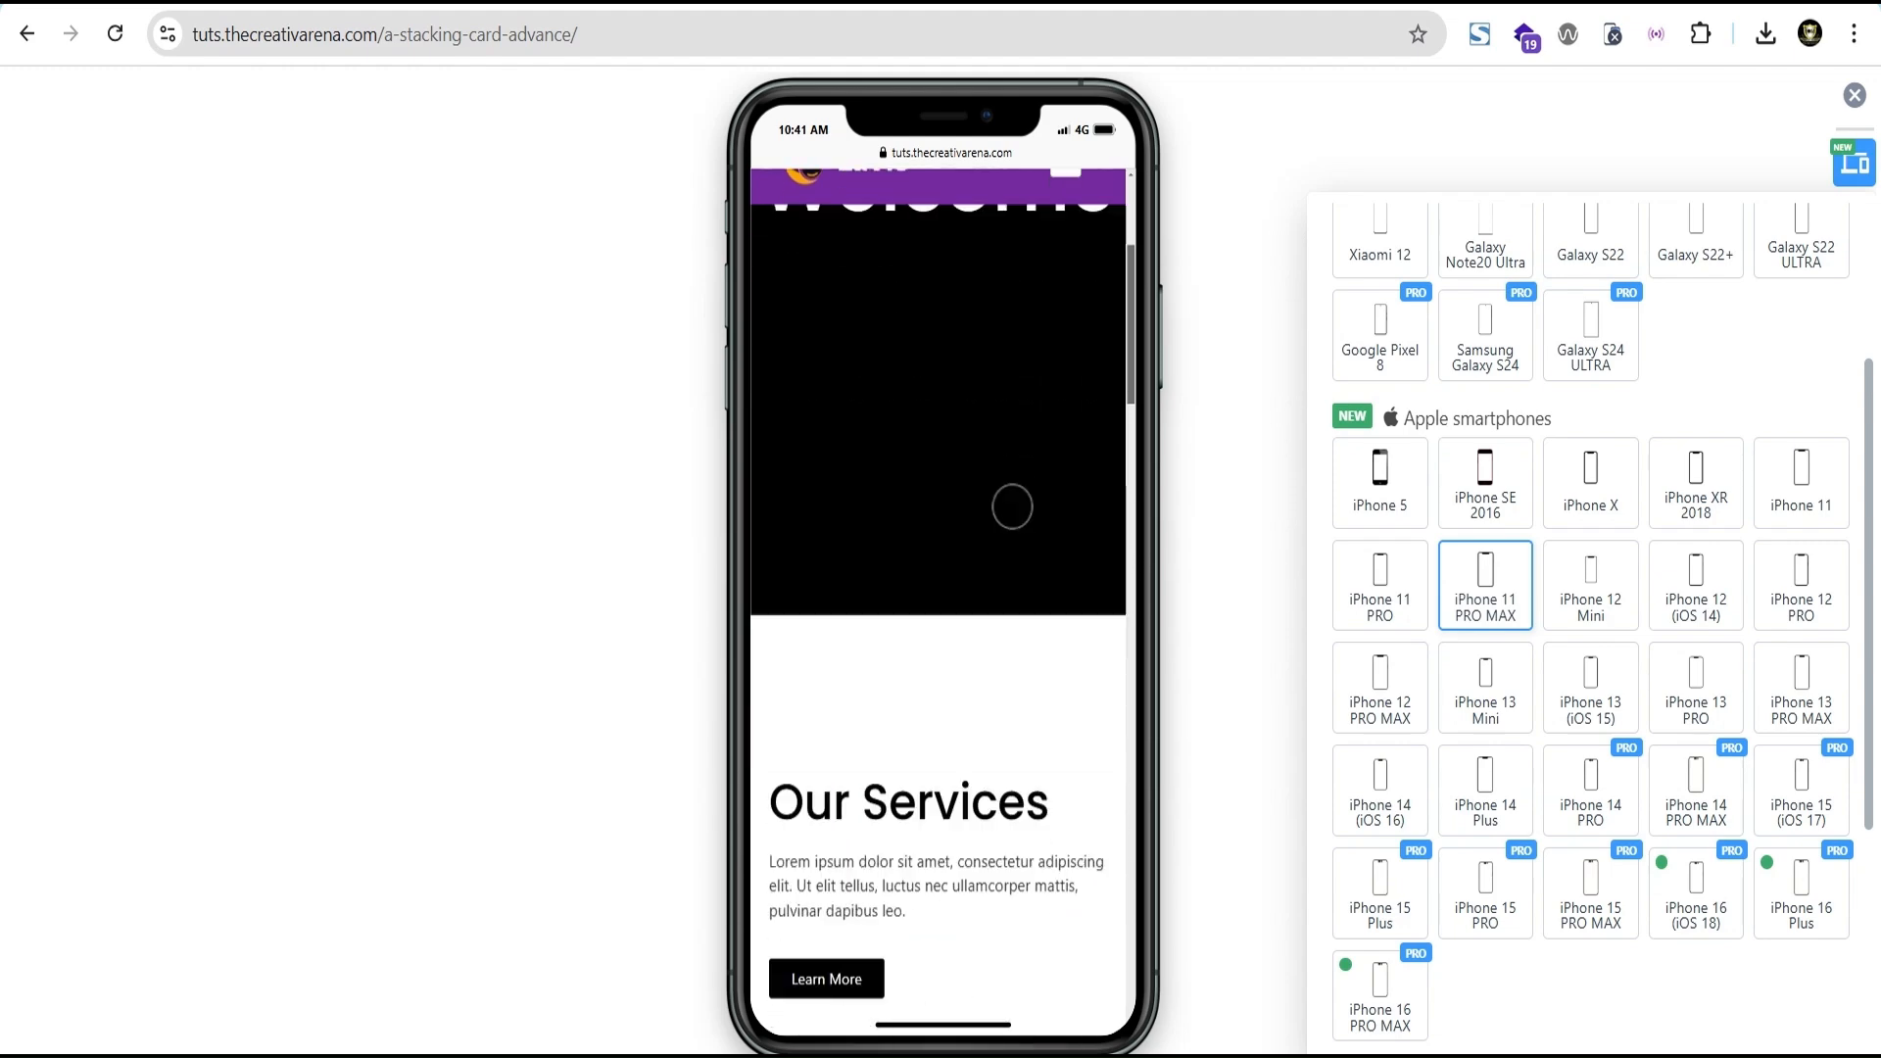
pyautogui.click(1855, 95)
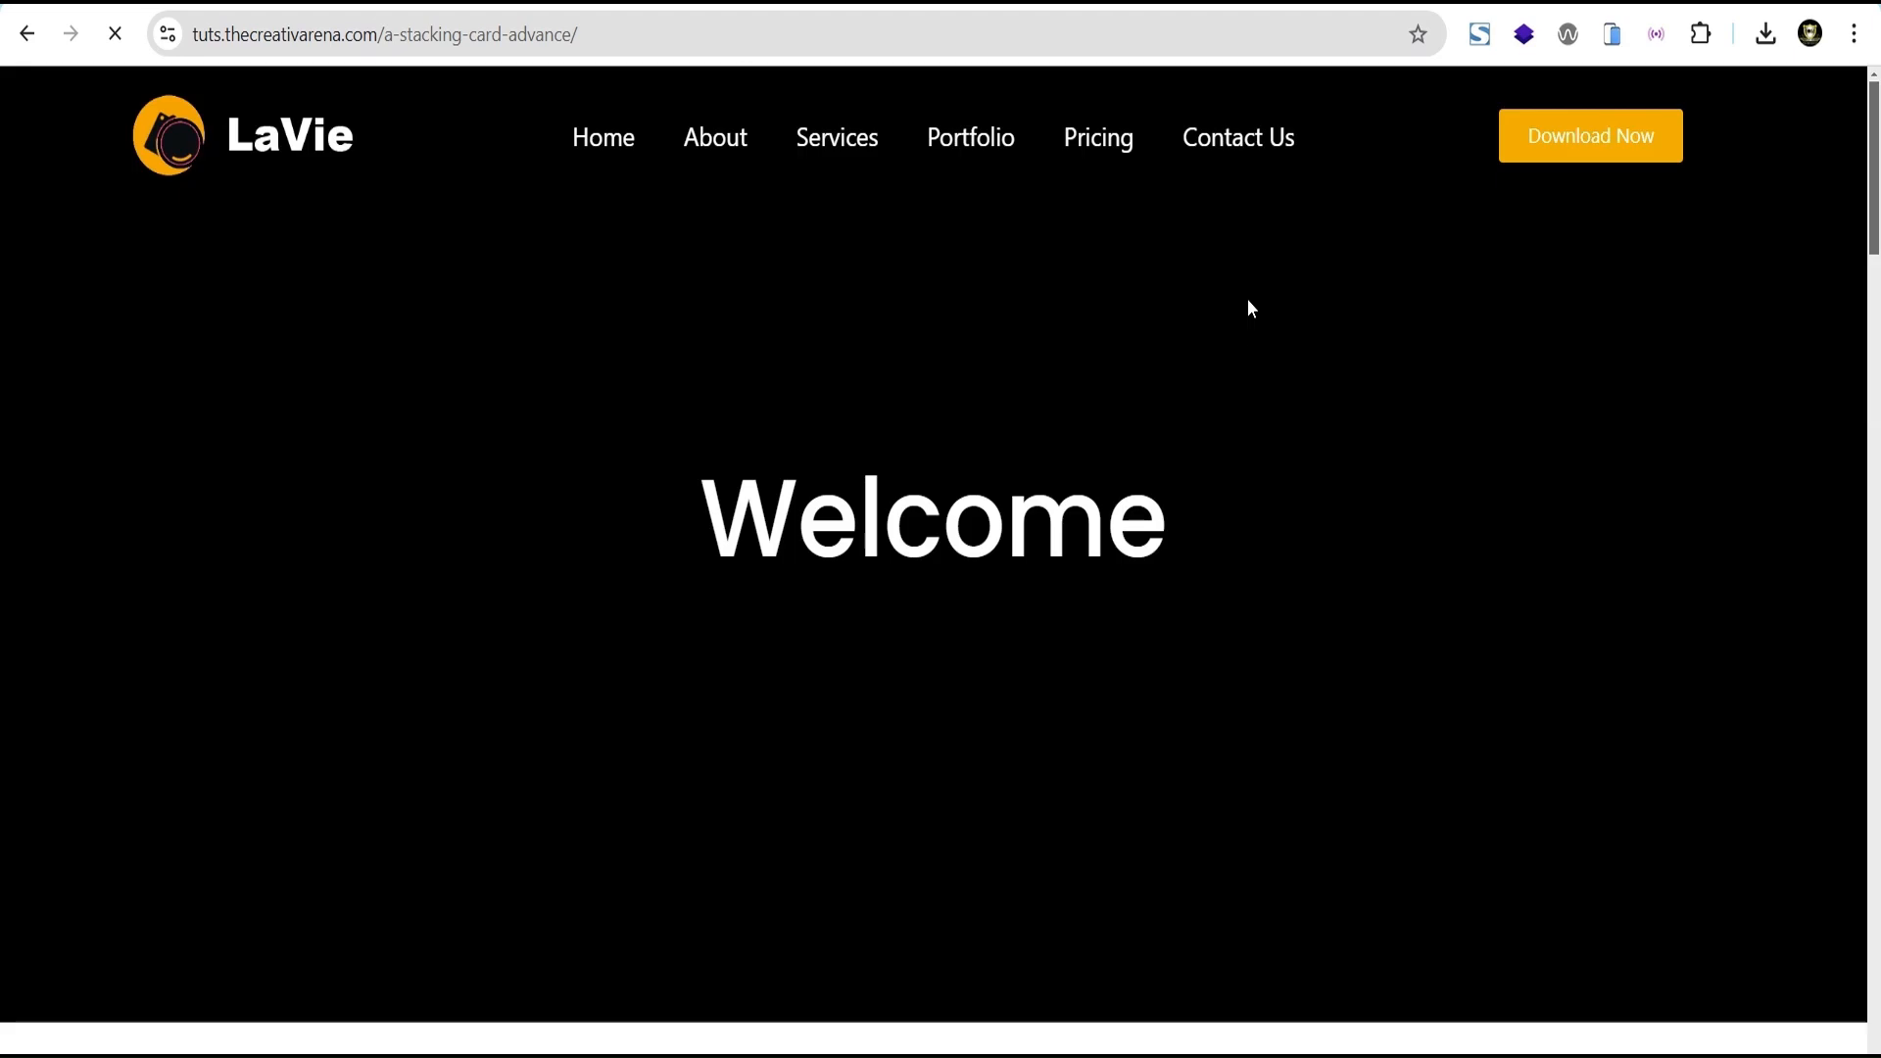
# Examine the card stack's scroll animation in both directions on the live desktop page.
pyautogui.scroll(-8, 1248, 303)
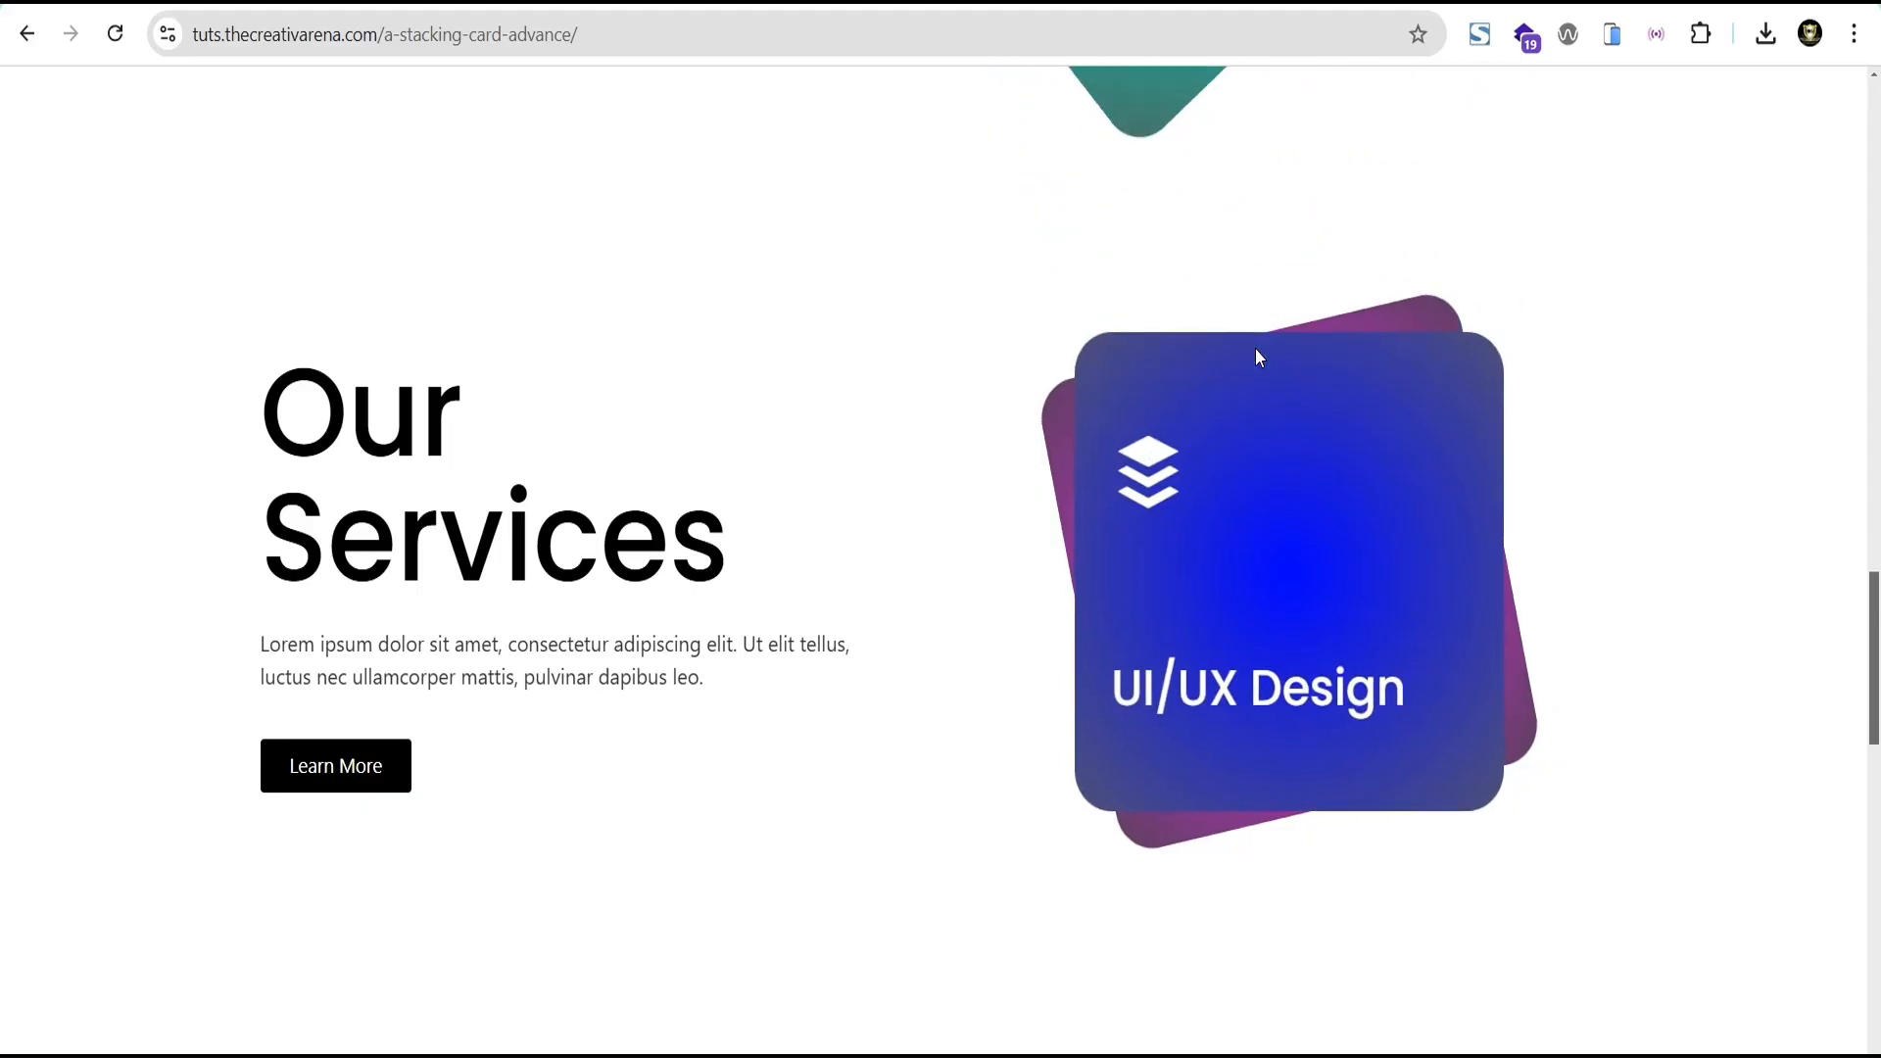
pyautogui.scroll(-5, 1258, 355)
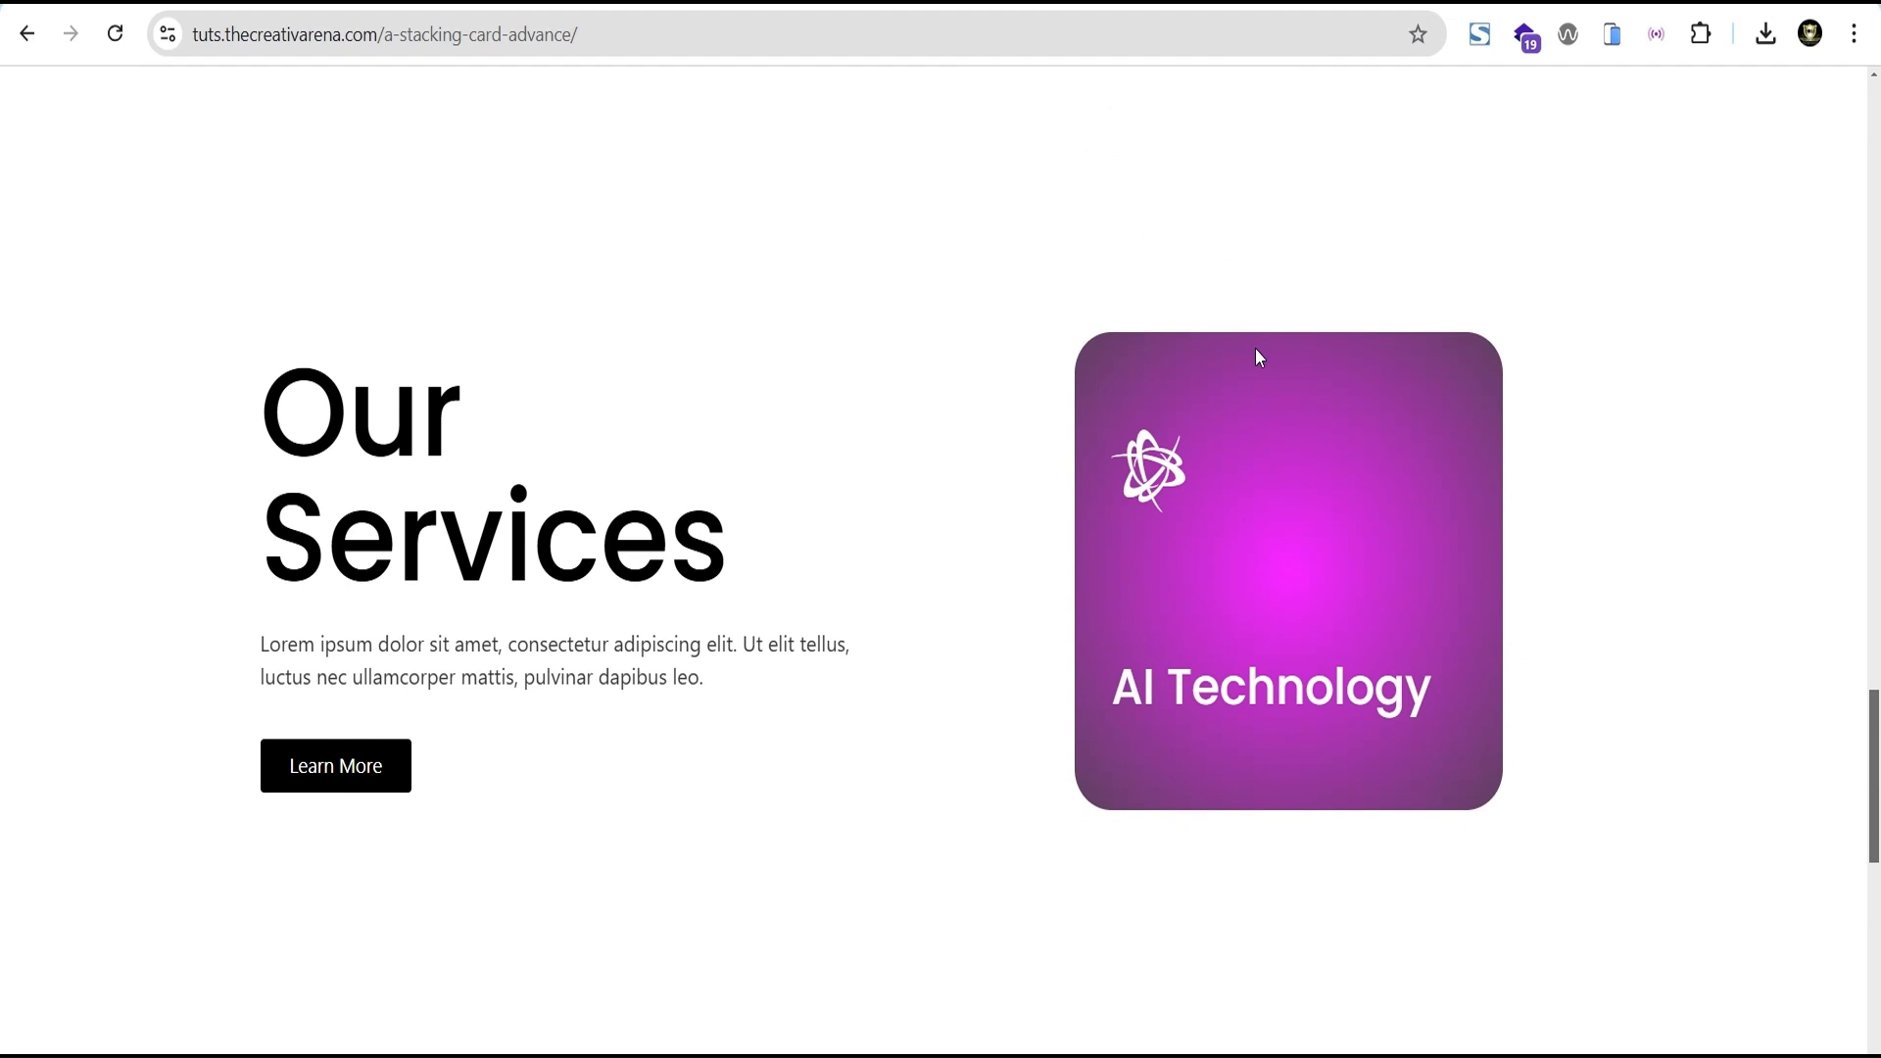
pyautogui.scroll(-3, 1256, 351)
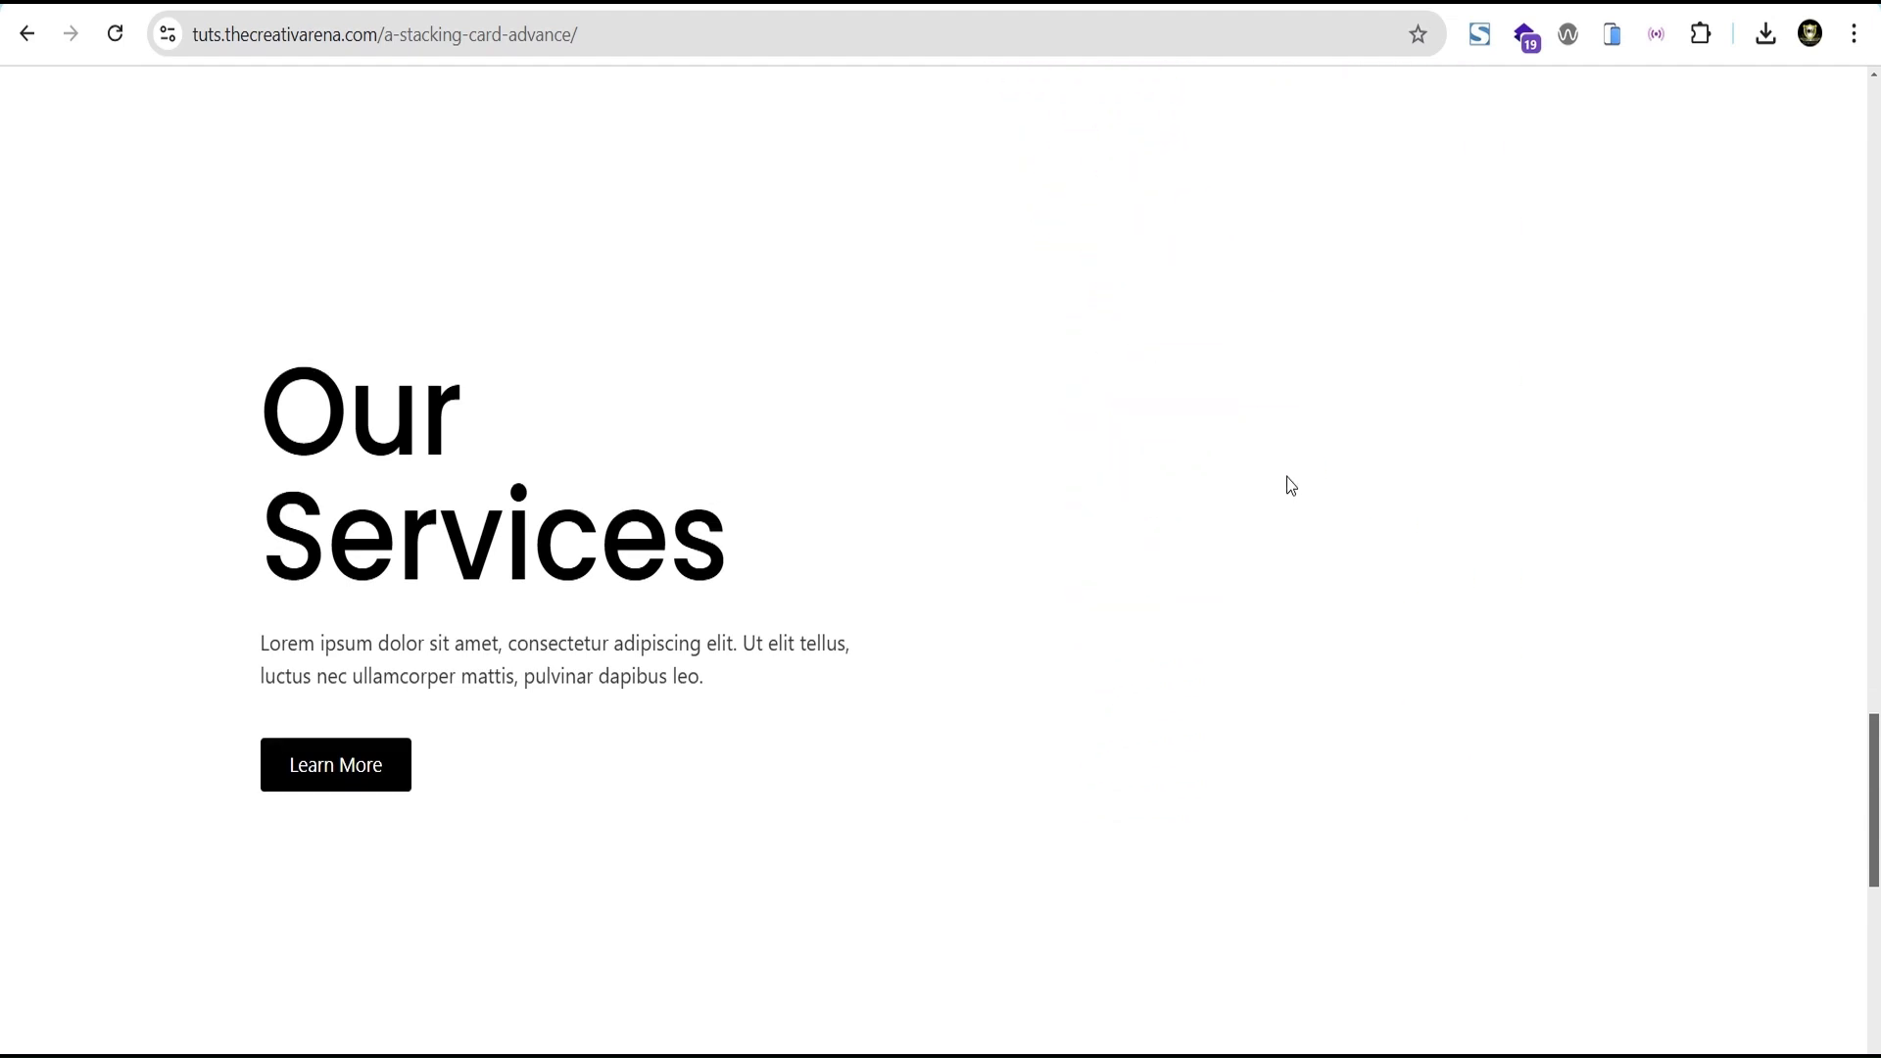
pyautogui.scroll(5, 1336, 416)
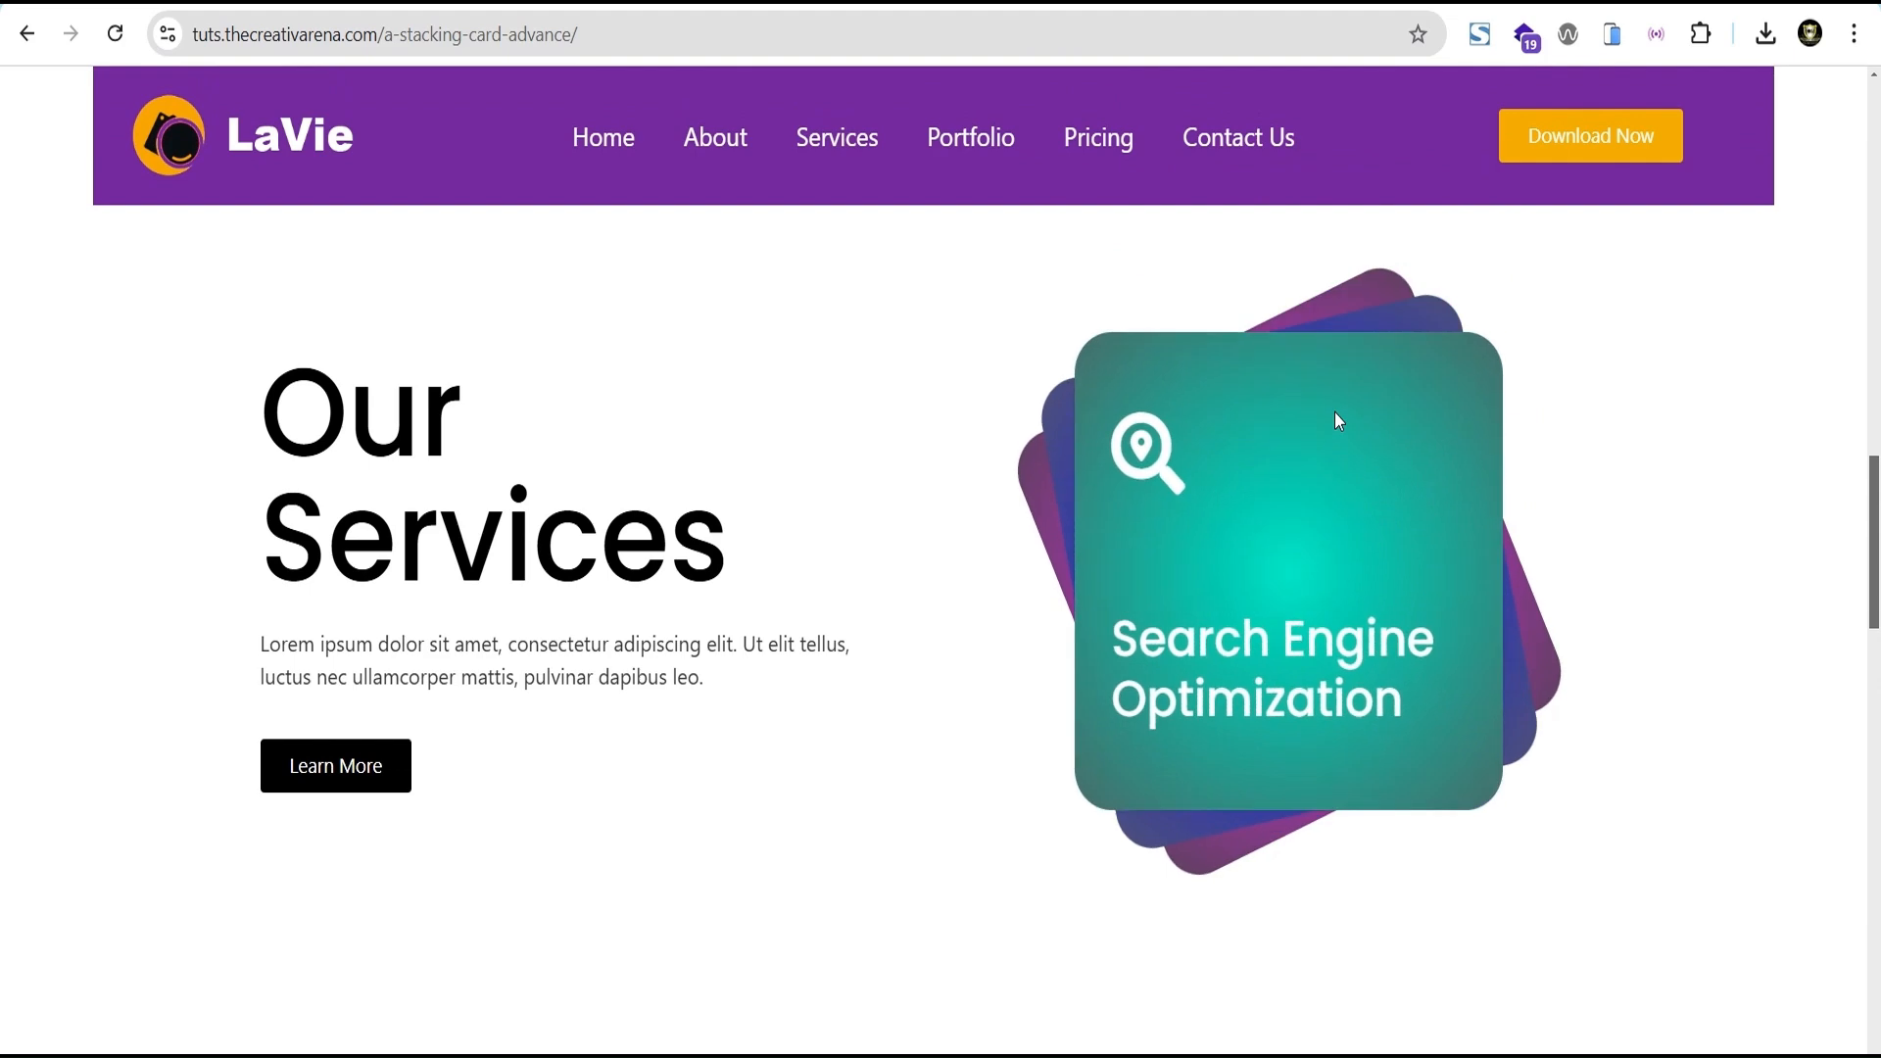
pyautogui.scroll(5, 1337, 419)
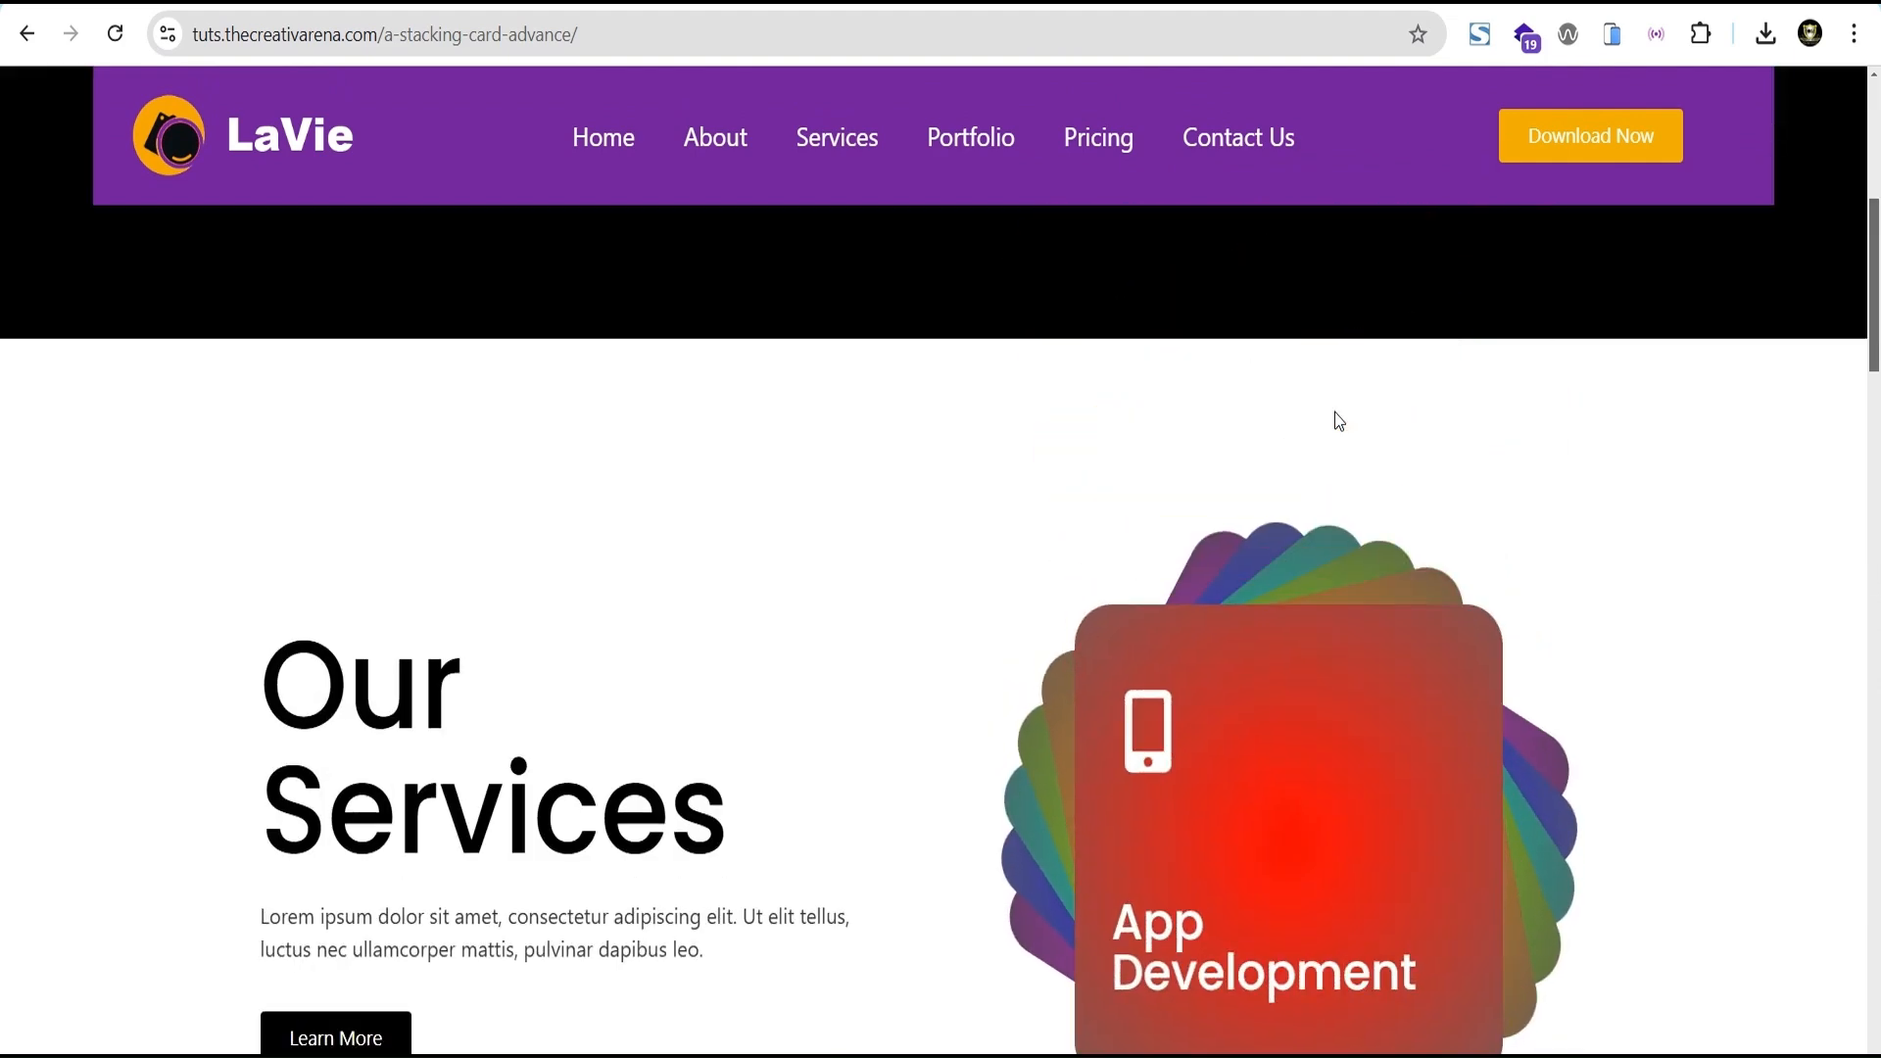